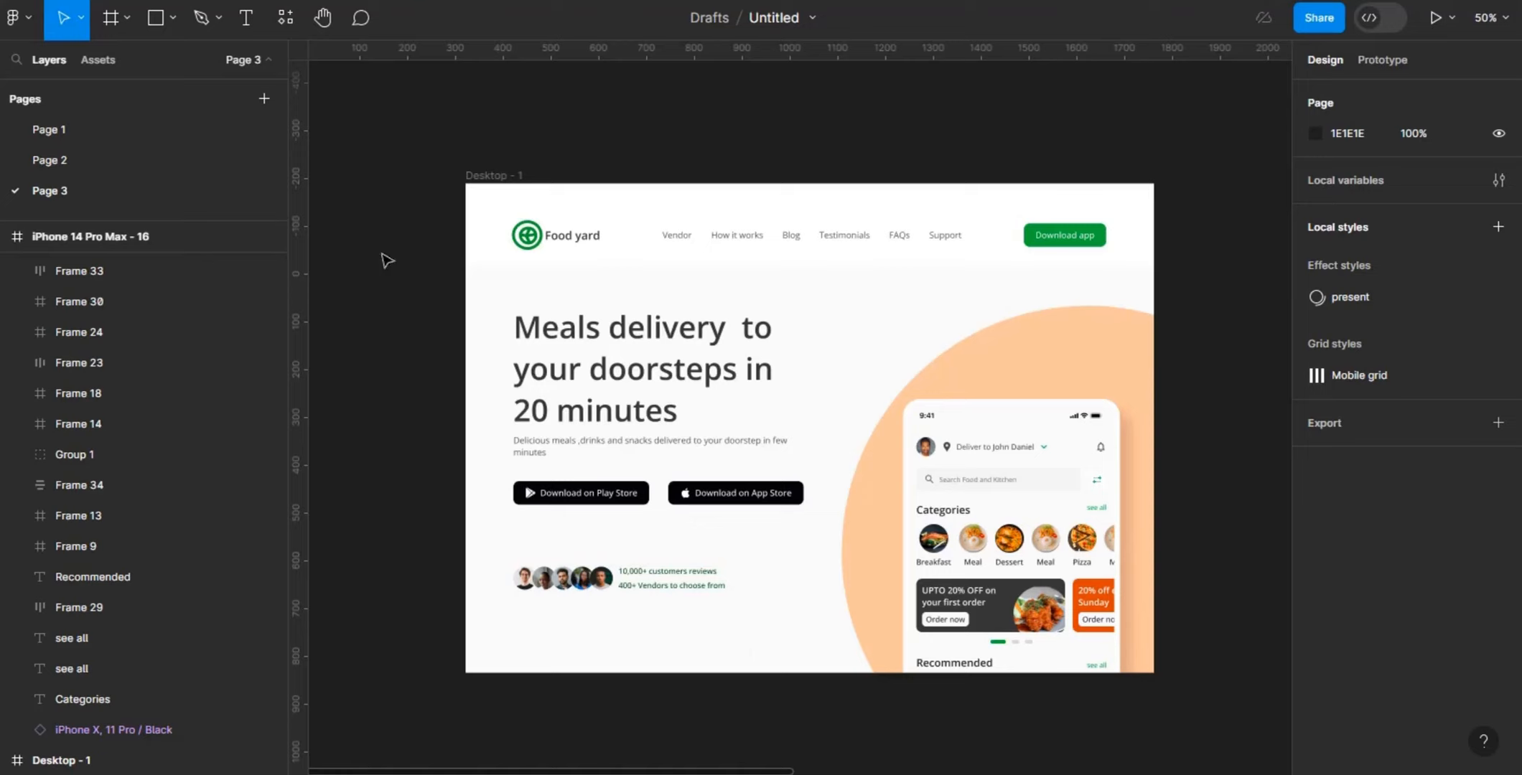
- Add a 1440 × 1024 Desktop preset frame and move it to the empty canvas below the colour swatches
key(f)
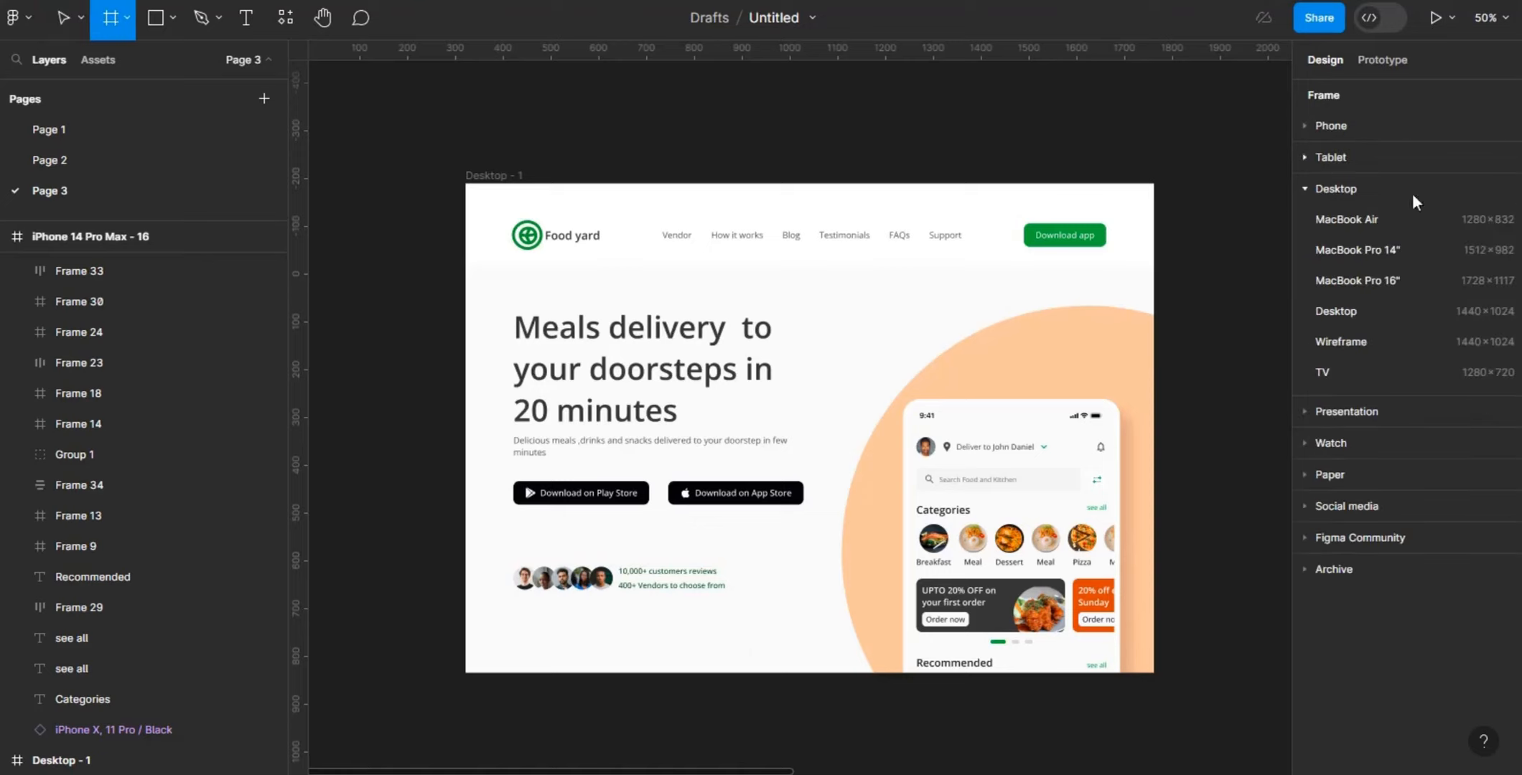
click(1358, 320)
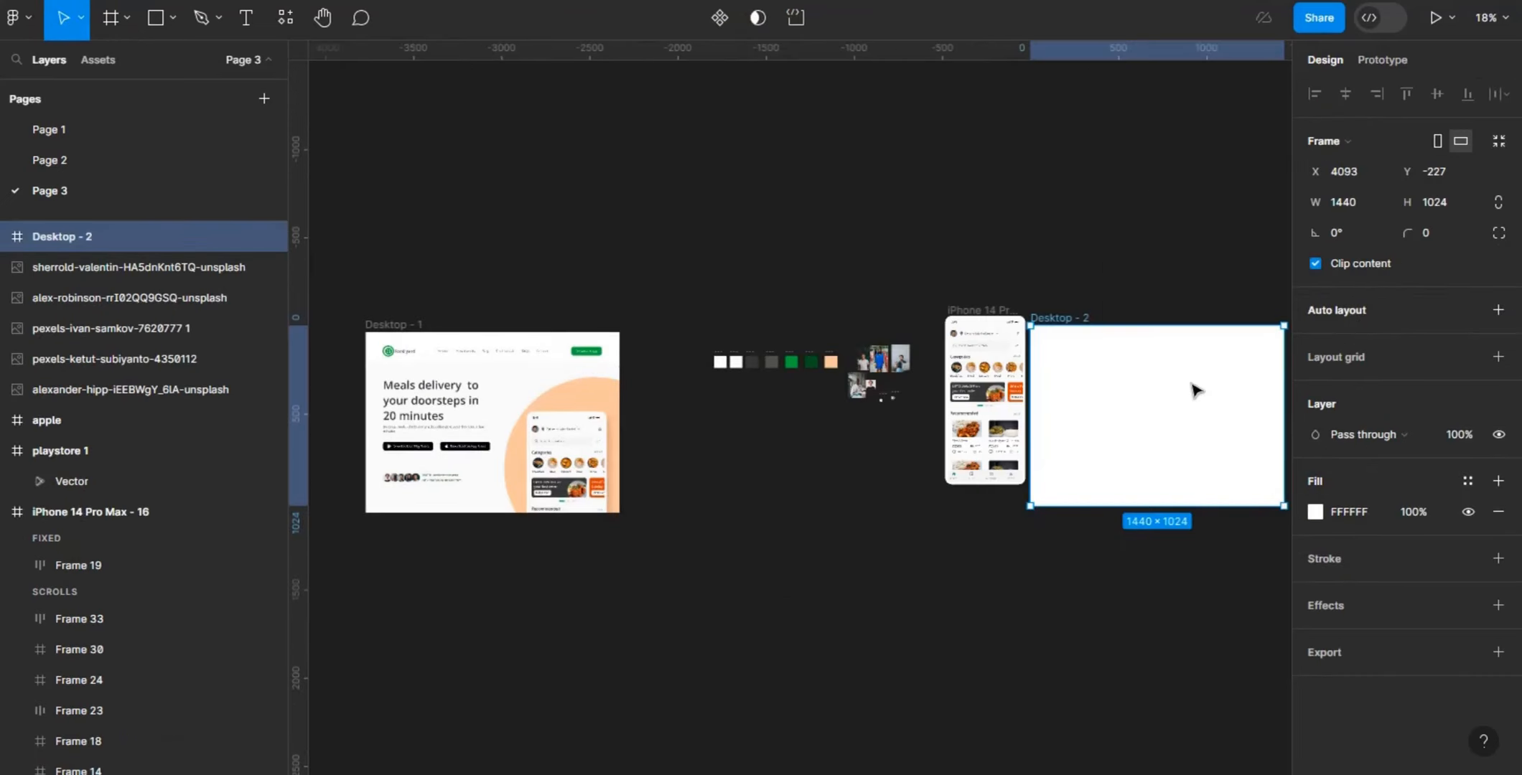
drag(1195, 391, 847, 524)
drag(1183, 449, 1152, 774)
key(ctrl+plus)
key(ctrl+plus)
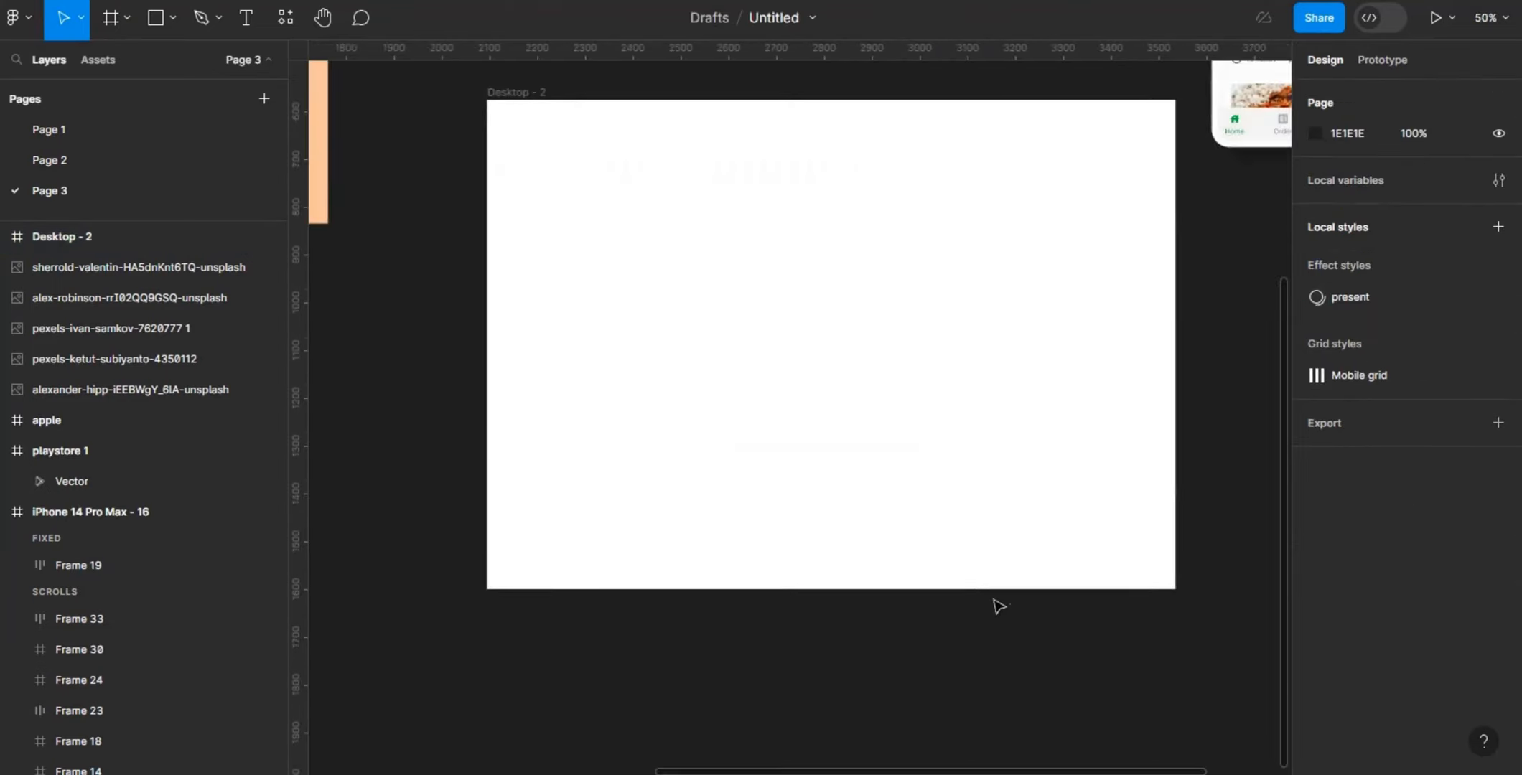
drag(1286, 321, 1268, 267)
- Add a layout grid to the Desktop - 2 frame and set it to columns with a count of 12
click(528, 194)
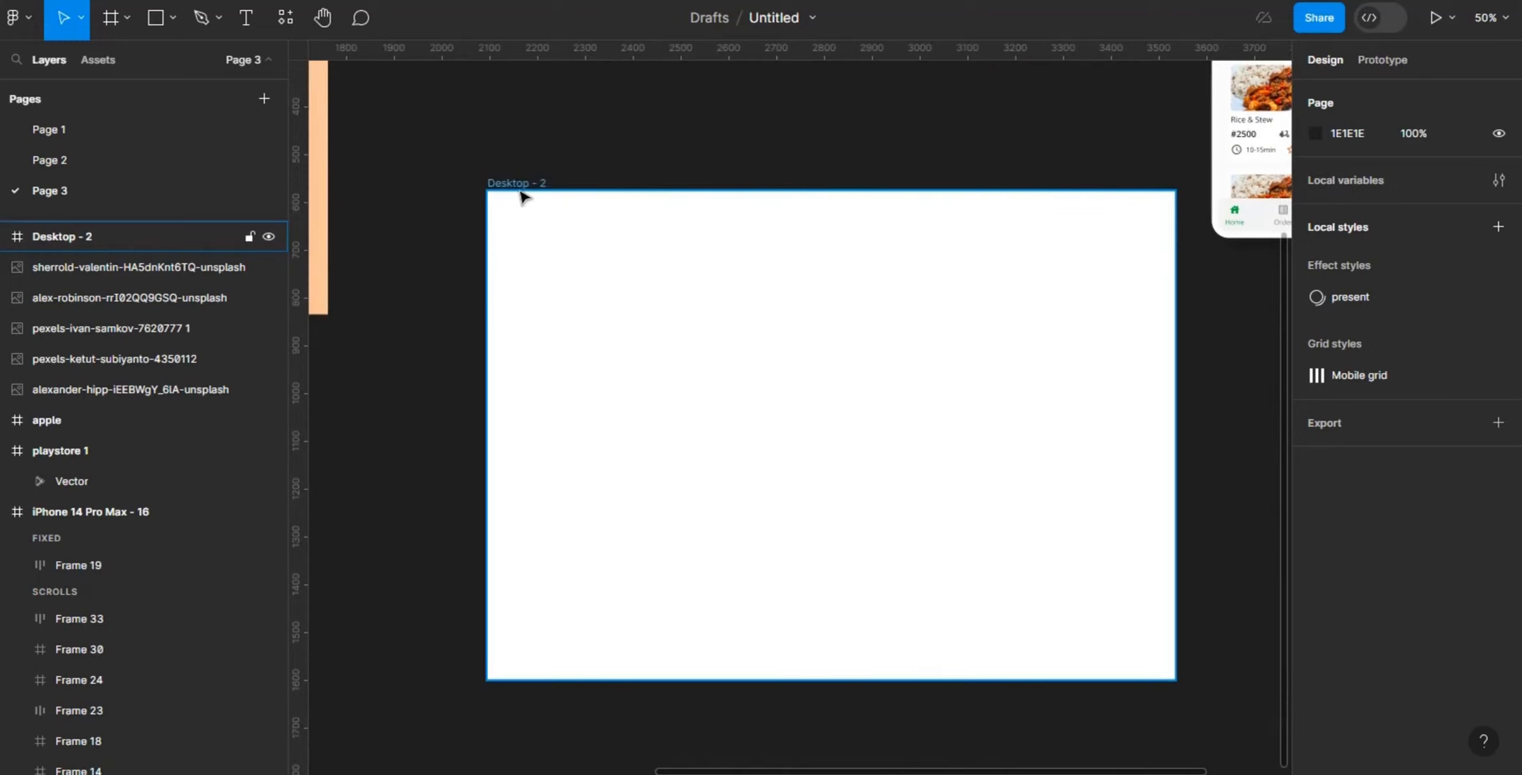
click(524, 196)
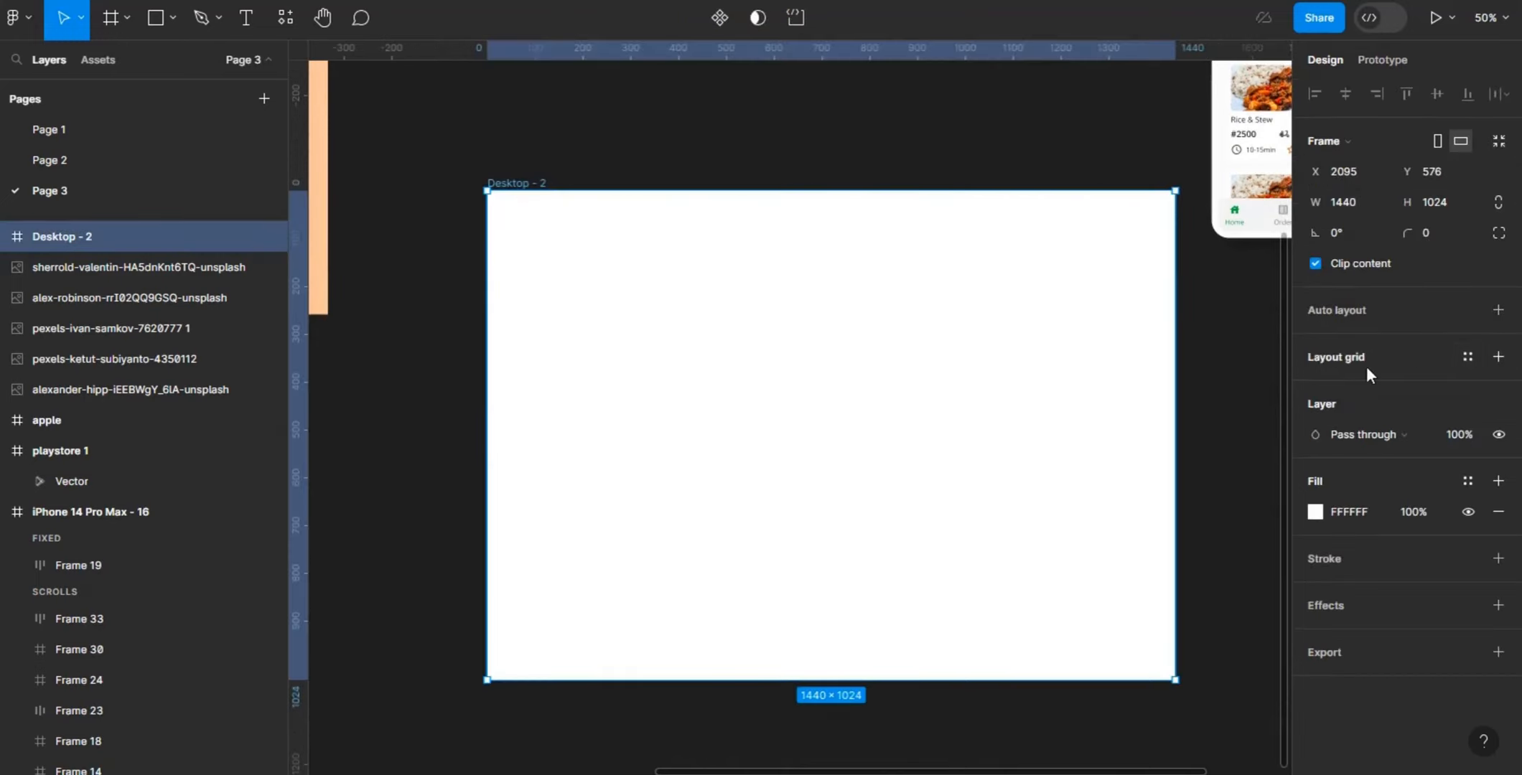
click(1498, 358)
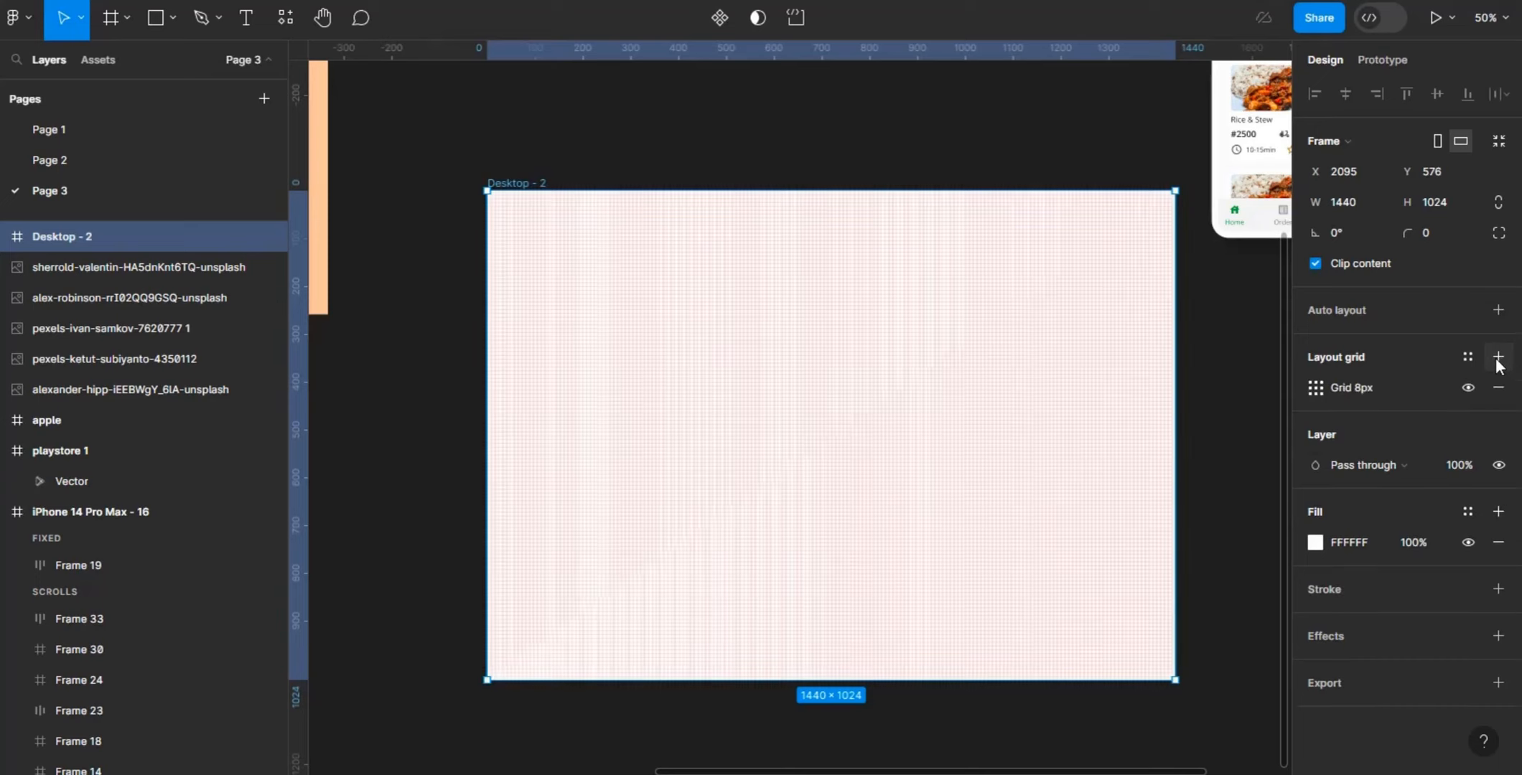
click(1315, 389)
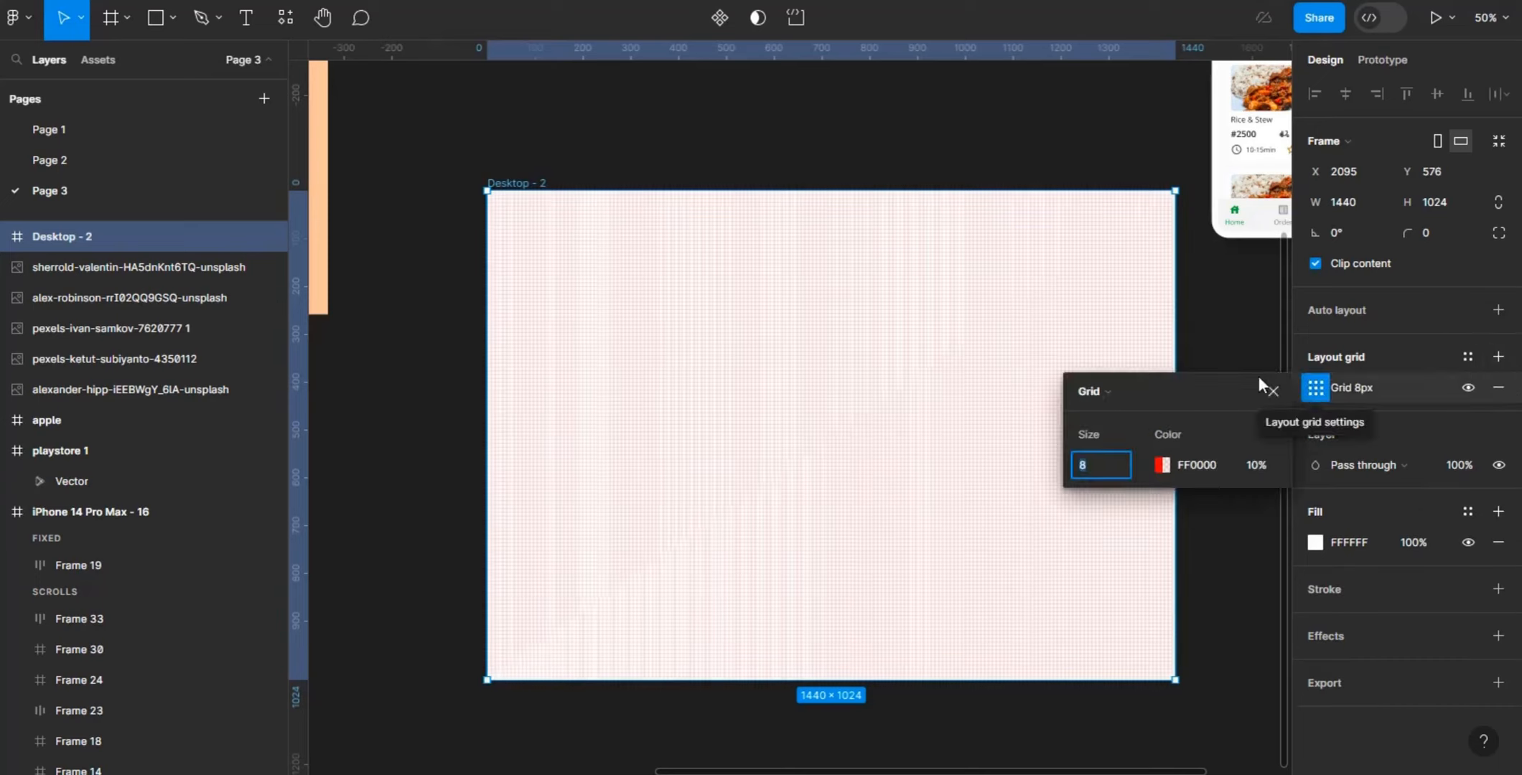
click(1109, 394)
click(1112, 416)
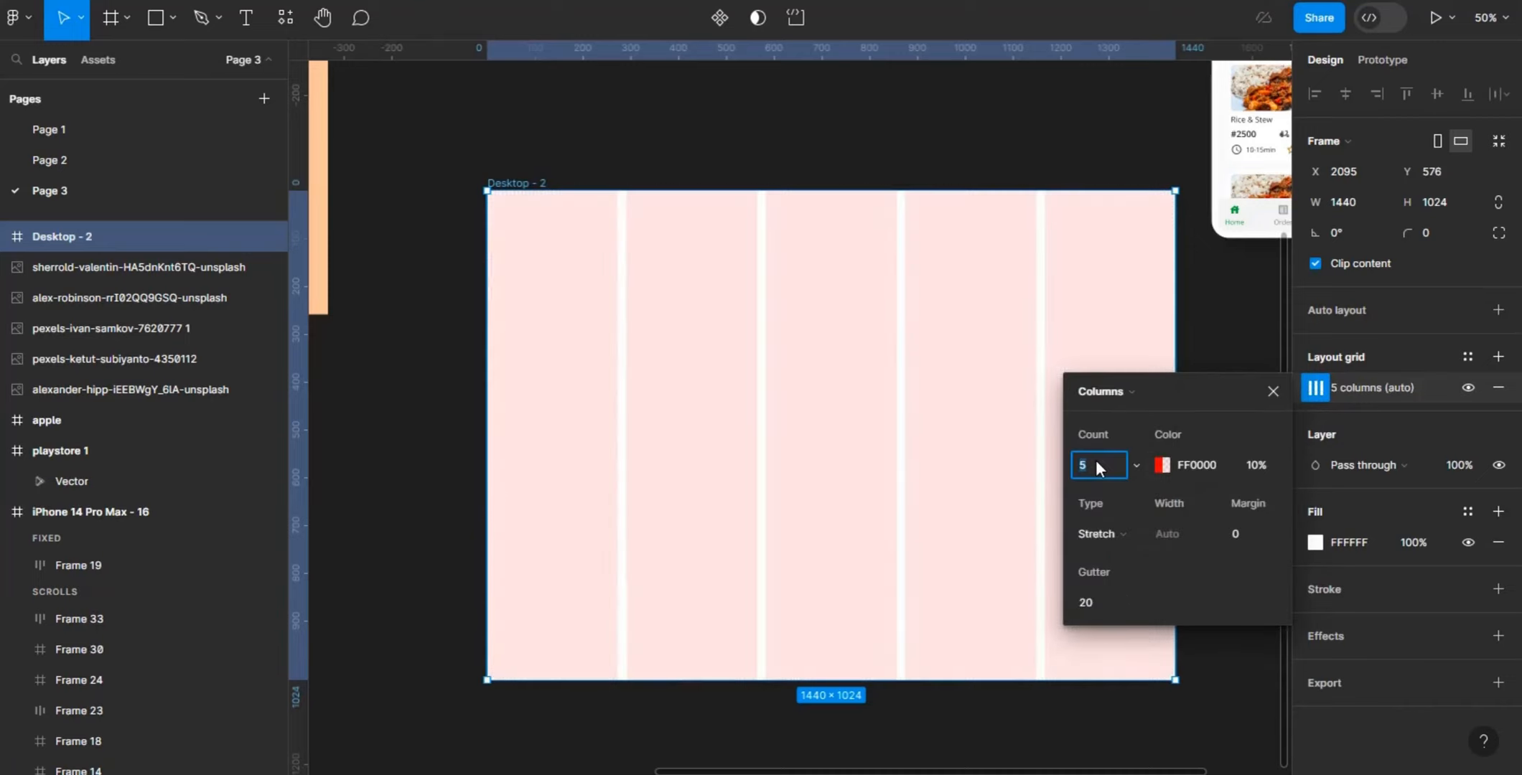
text(12)
key(Return)
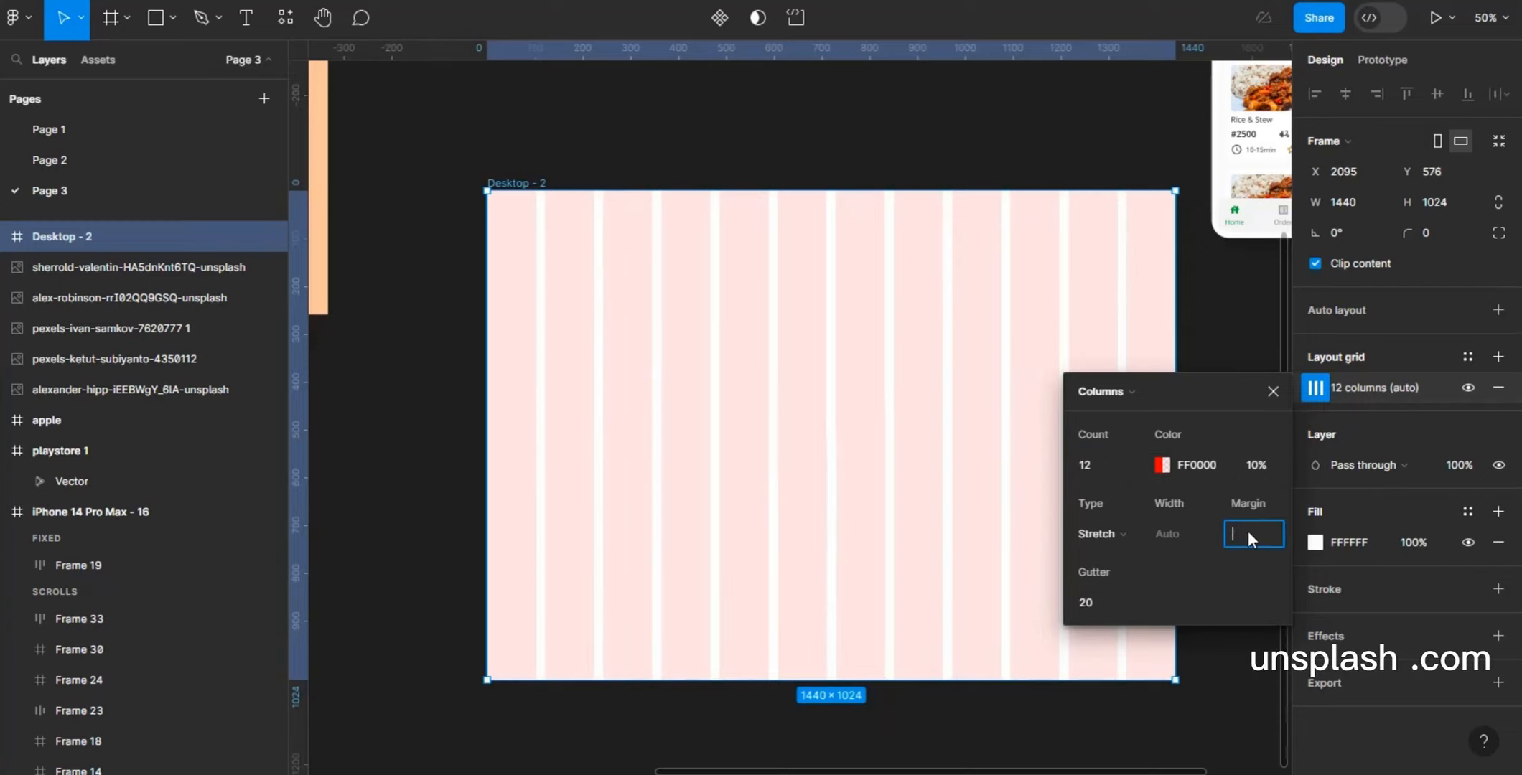
- Set the column grid's margin to 100 and its gutter to 24
text(100)
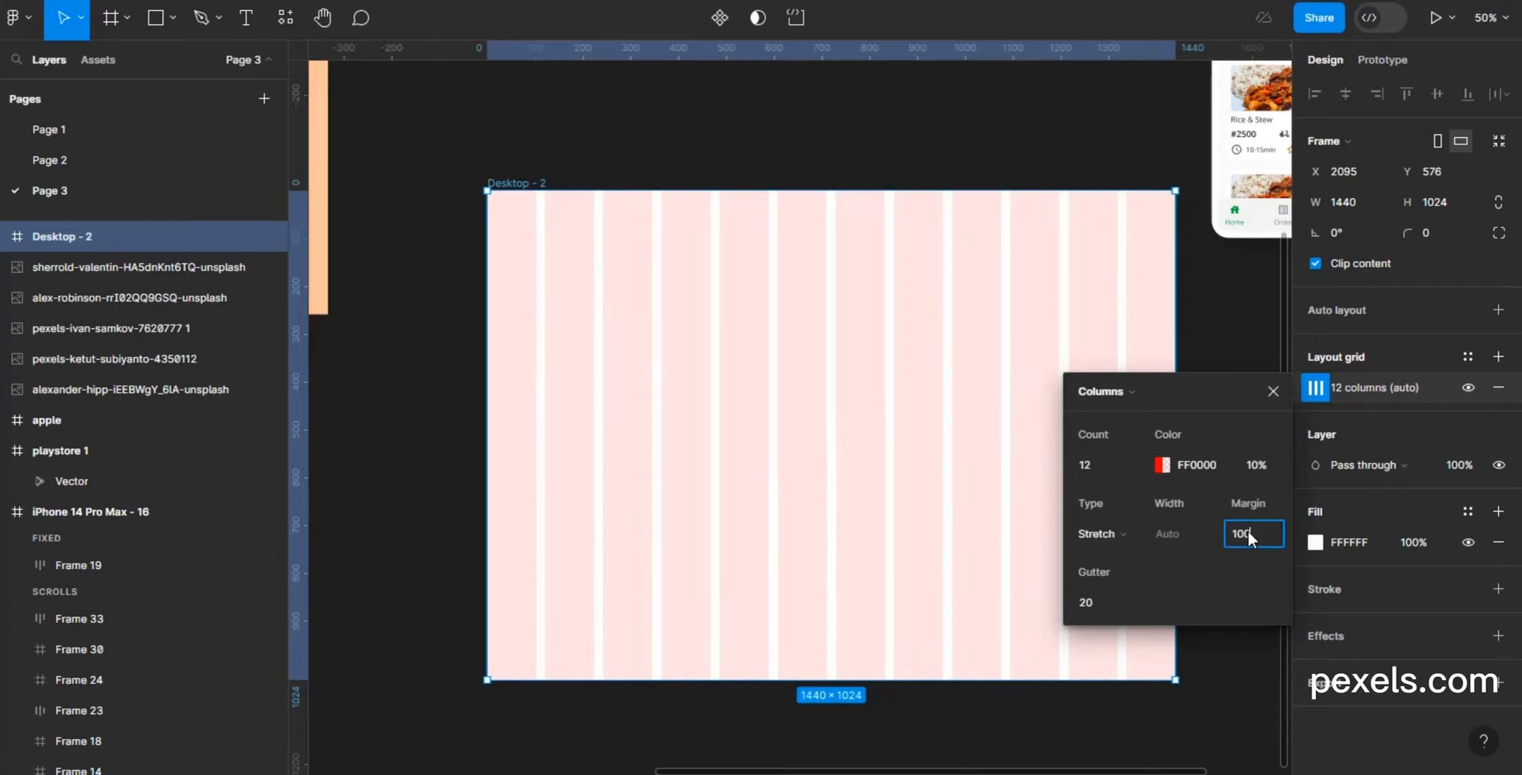
key(Return)
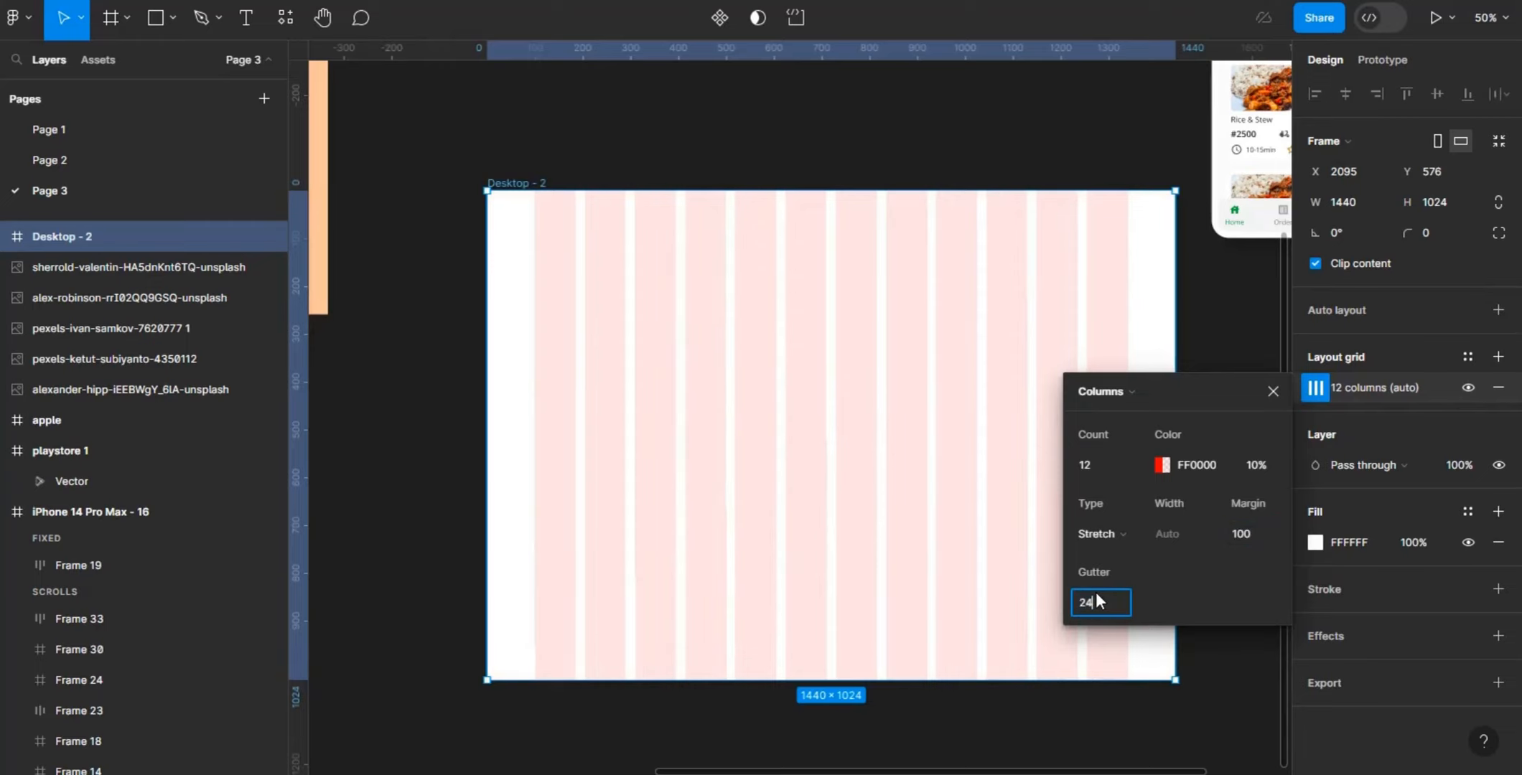
key(Return)
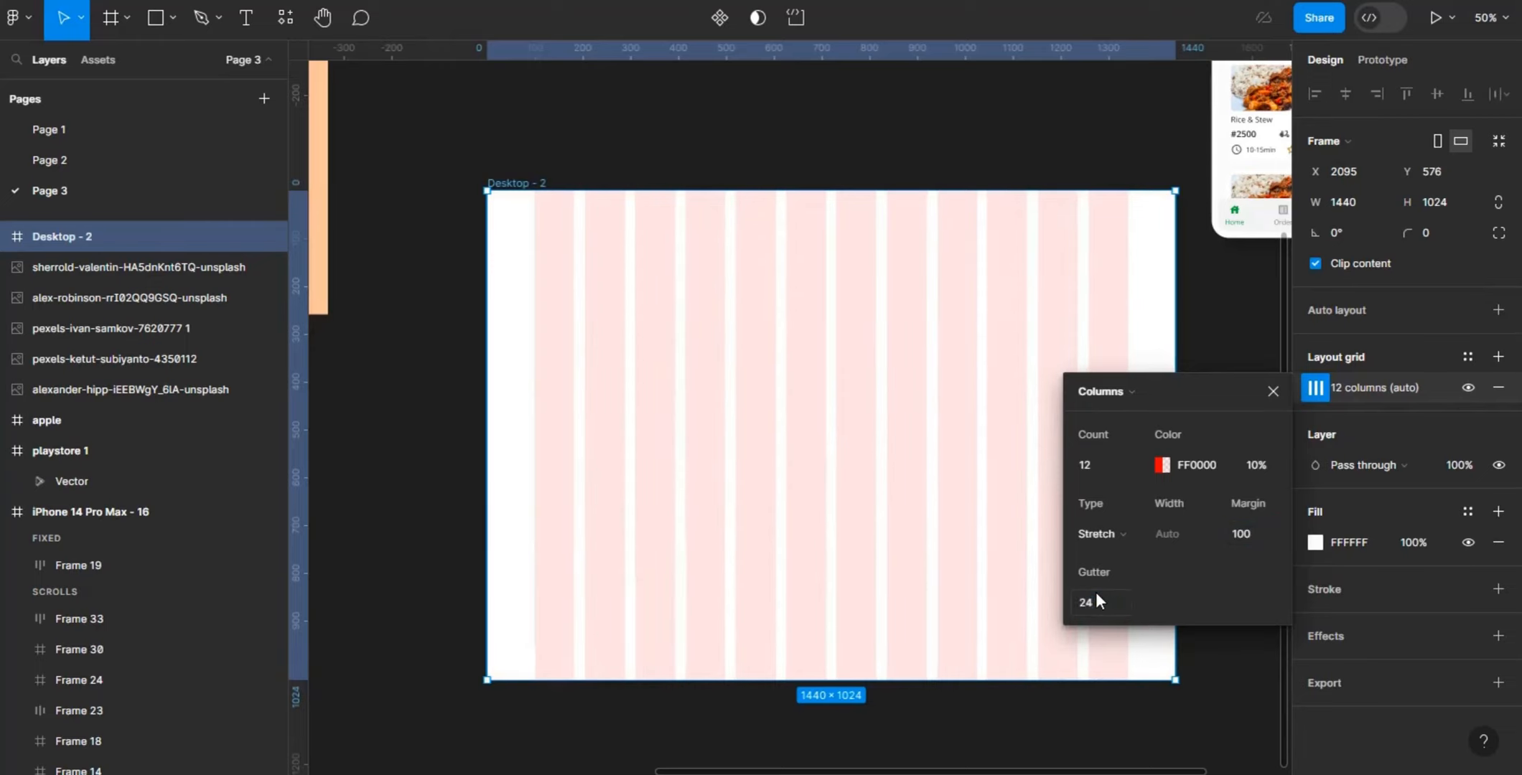
click(1240, 325)
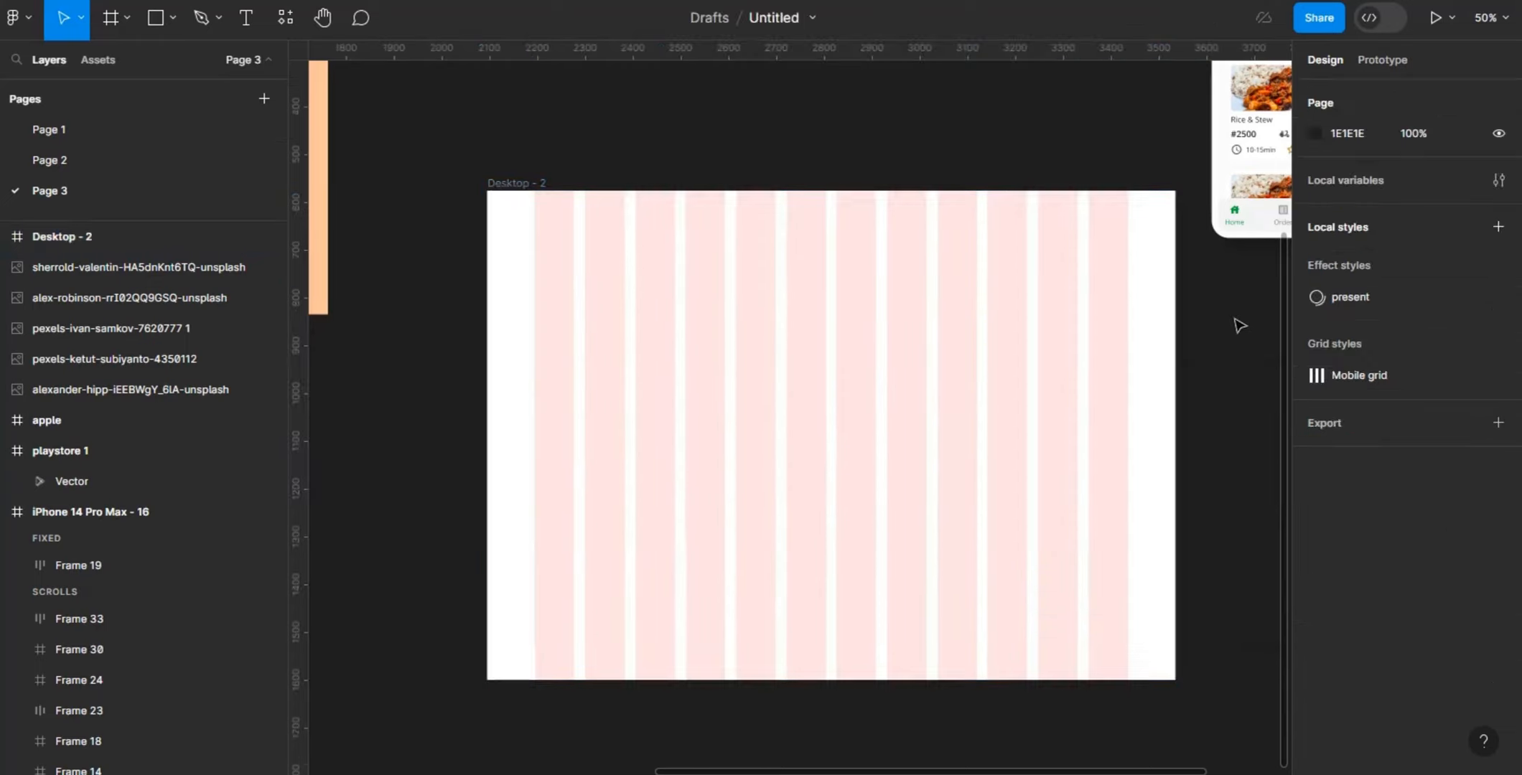
- Draw a header frame of about 1440 × 172 across the top of Desktop - 2 and give it an FFFFFF fill
click(545, 191)
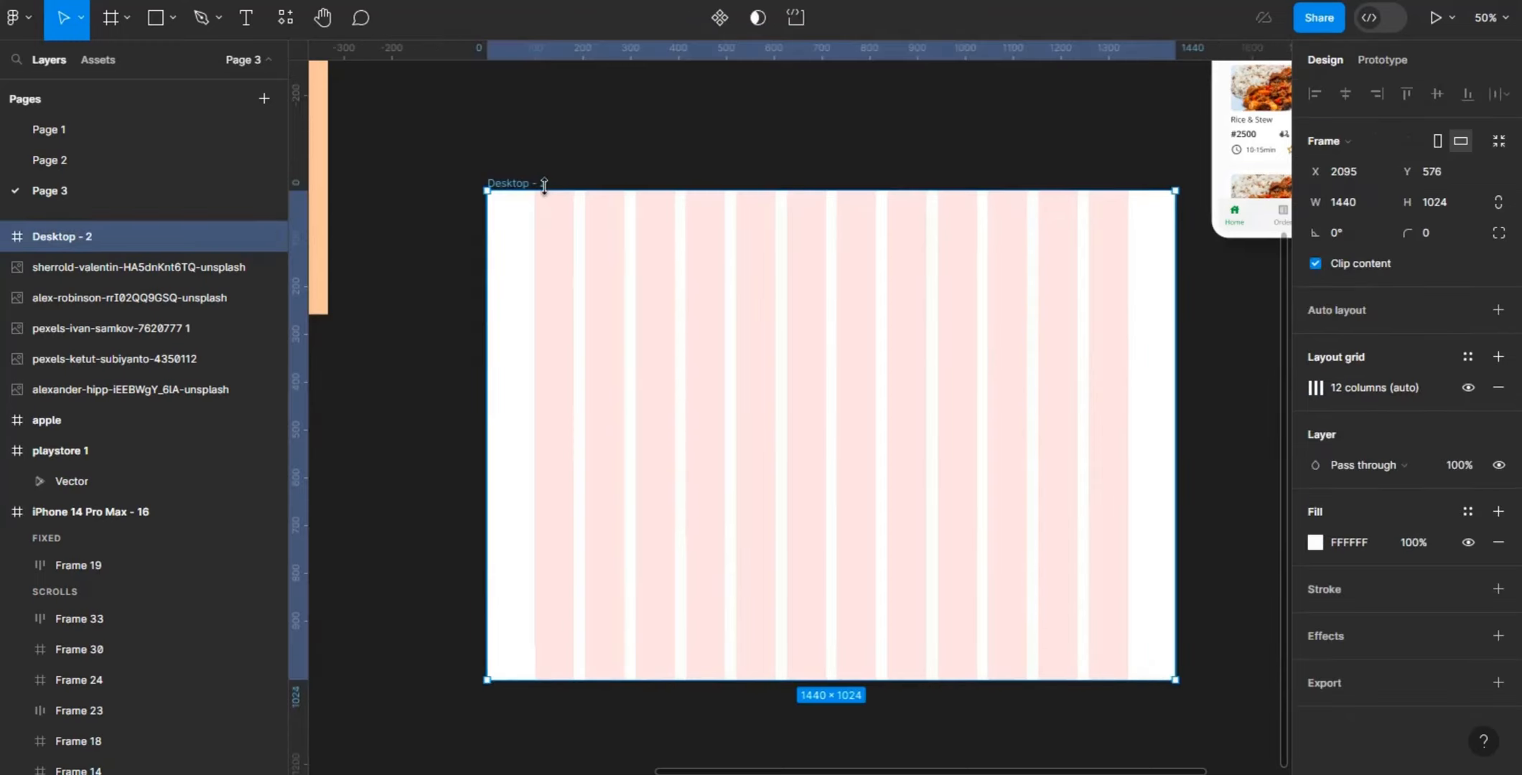
key(f)
mouse_move(487, 191)
mouse_down()
mouse_move(494, 277)
mouse_move(959, 327)
mouse_move(1278, 246)
mouse_move(1130, 284)
mouse_move(1167, 272)
mouse_up()
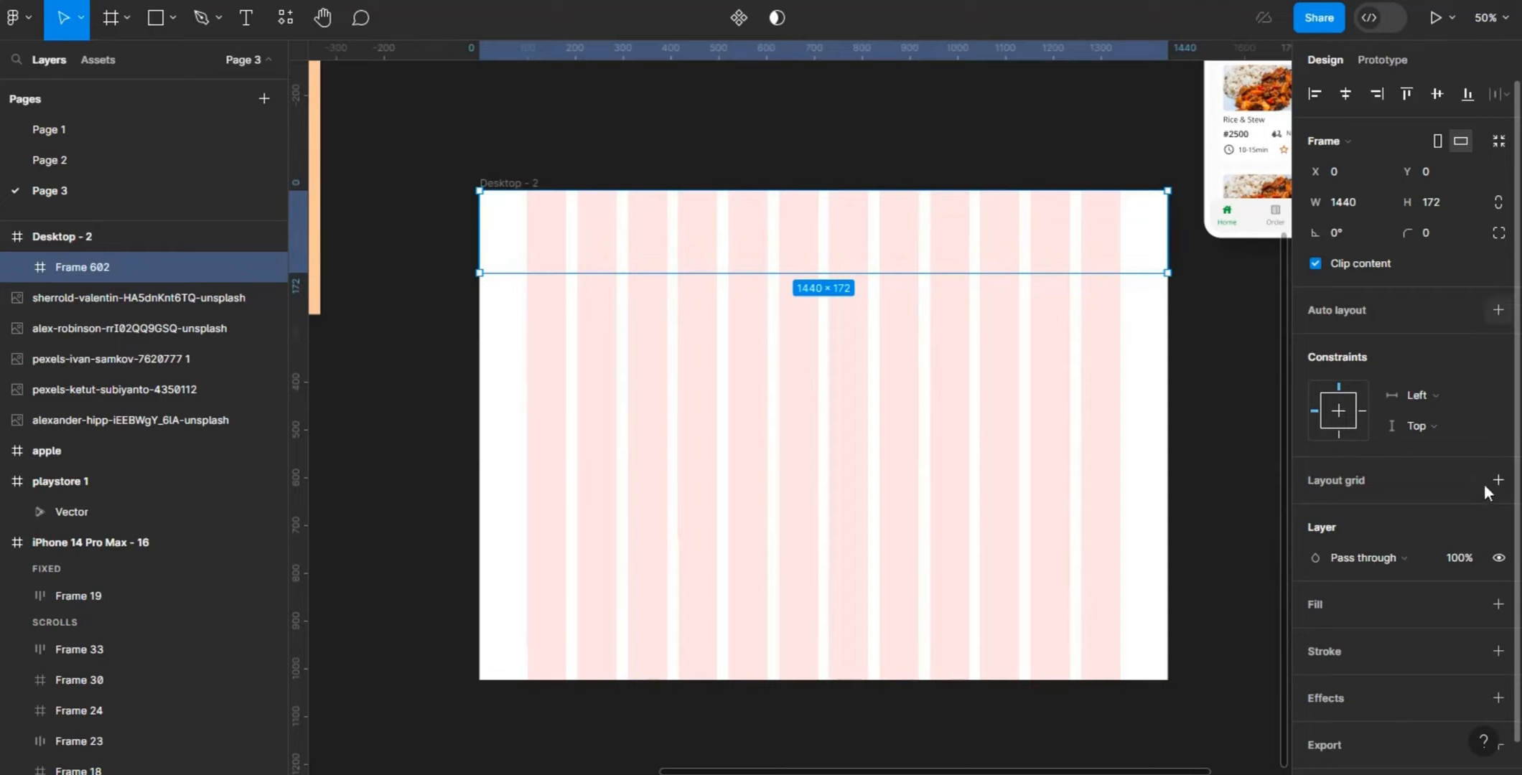
click(1497, 605)
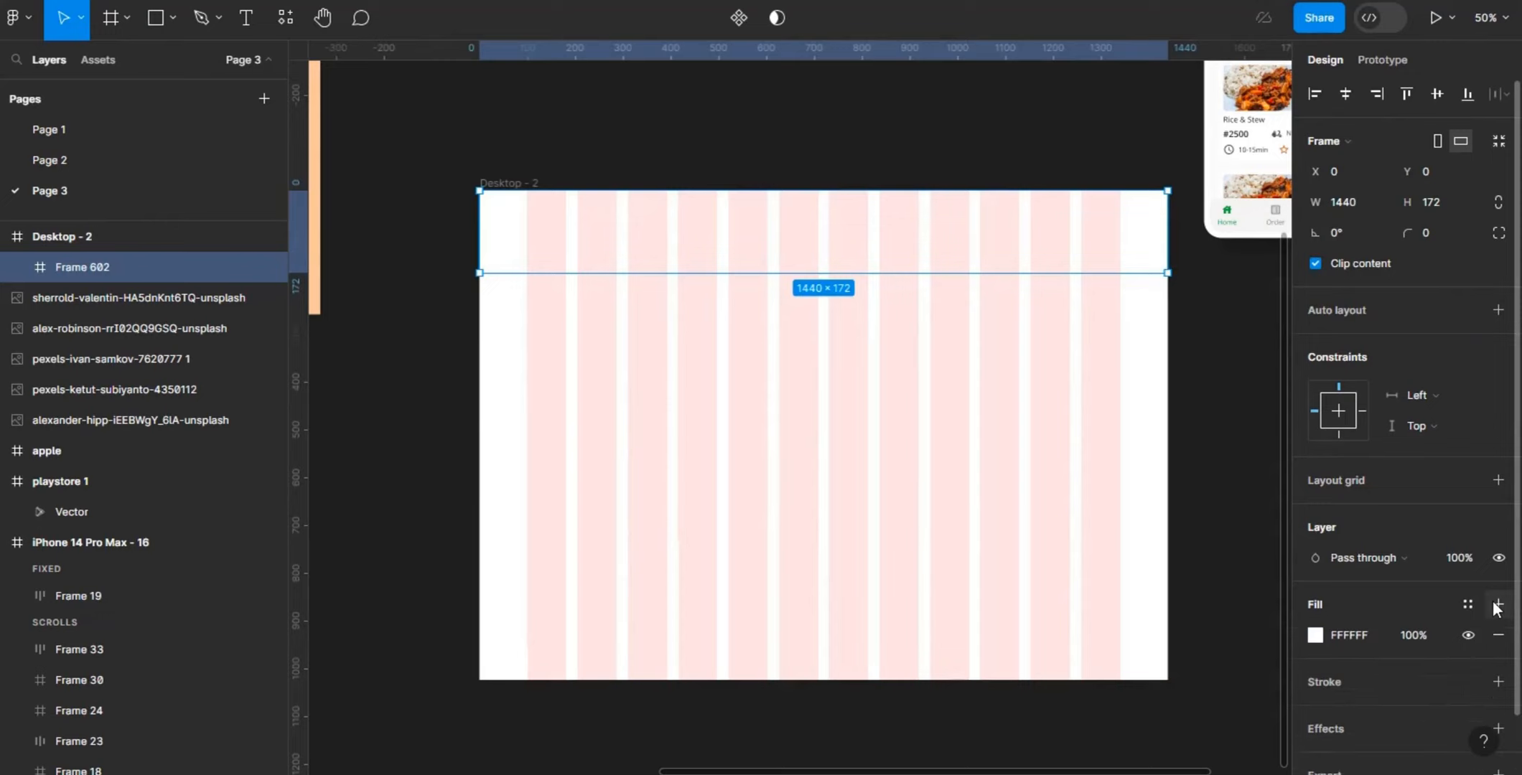
click(1288, 348)
- Duplicate the Food yard logo from Desktop - 1 and place the copy in Desktop - 2's header frame at about X 109, Y 86
scroll(1287, 290, up, 2)
scroll(1287, 233, up, 1)
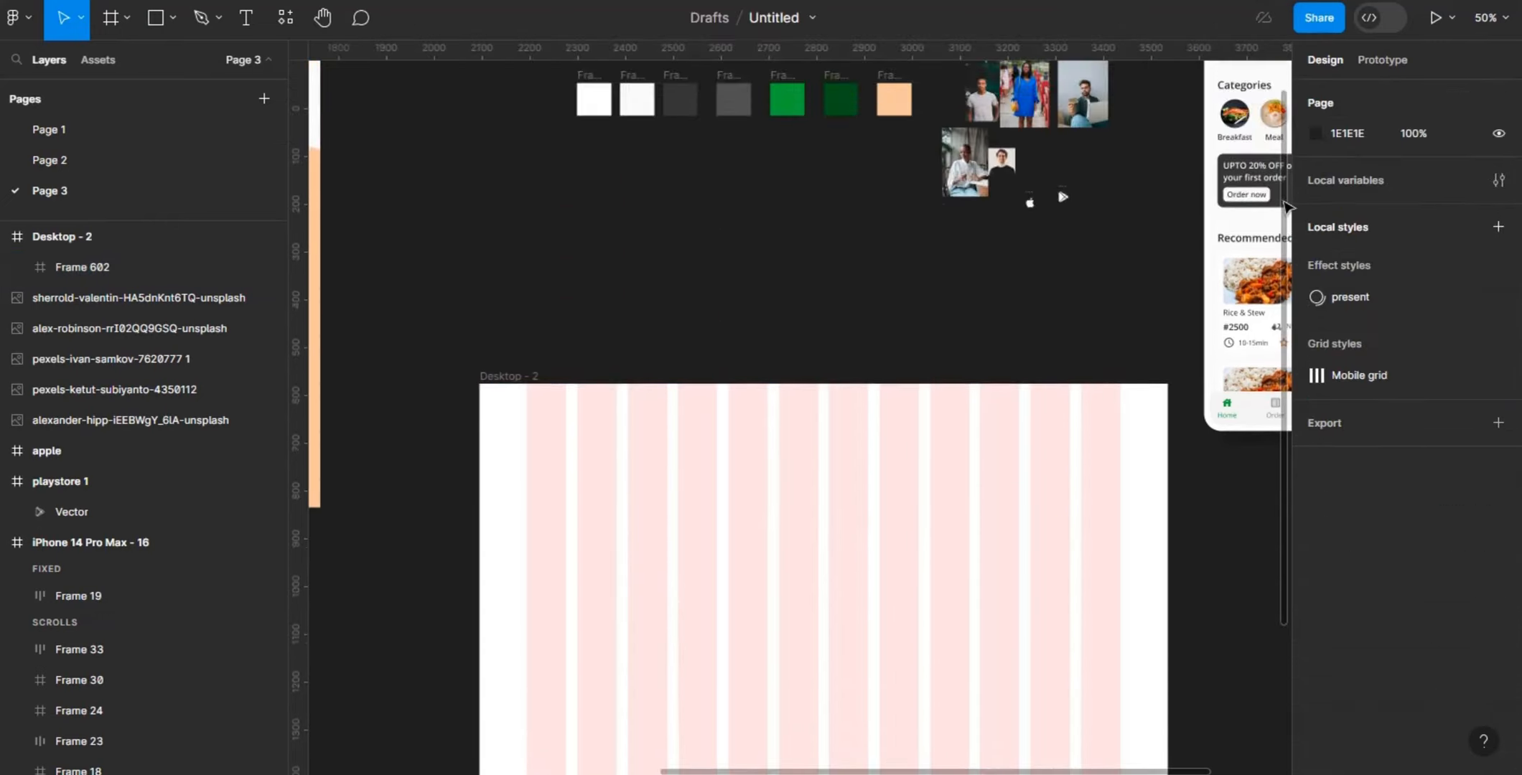
drag(876, 772, 536, 734)
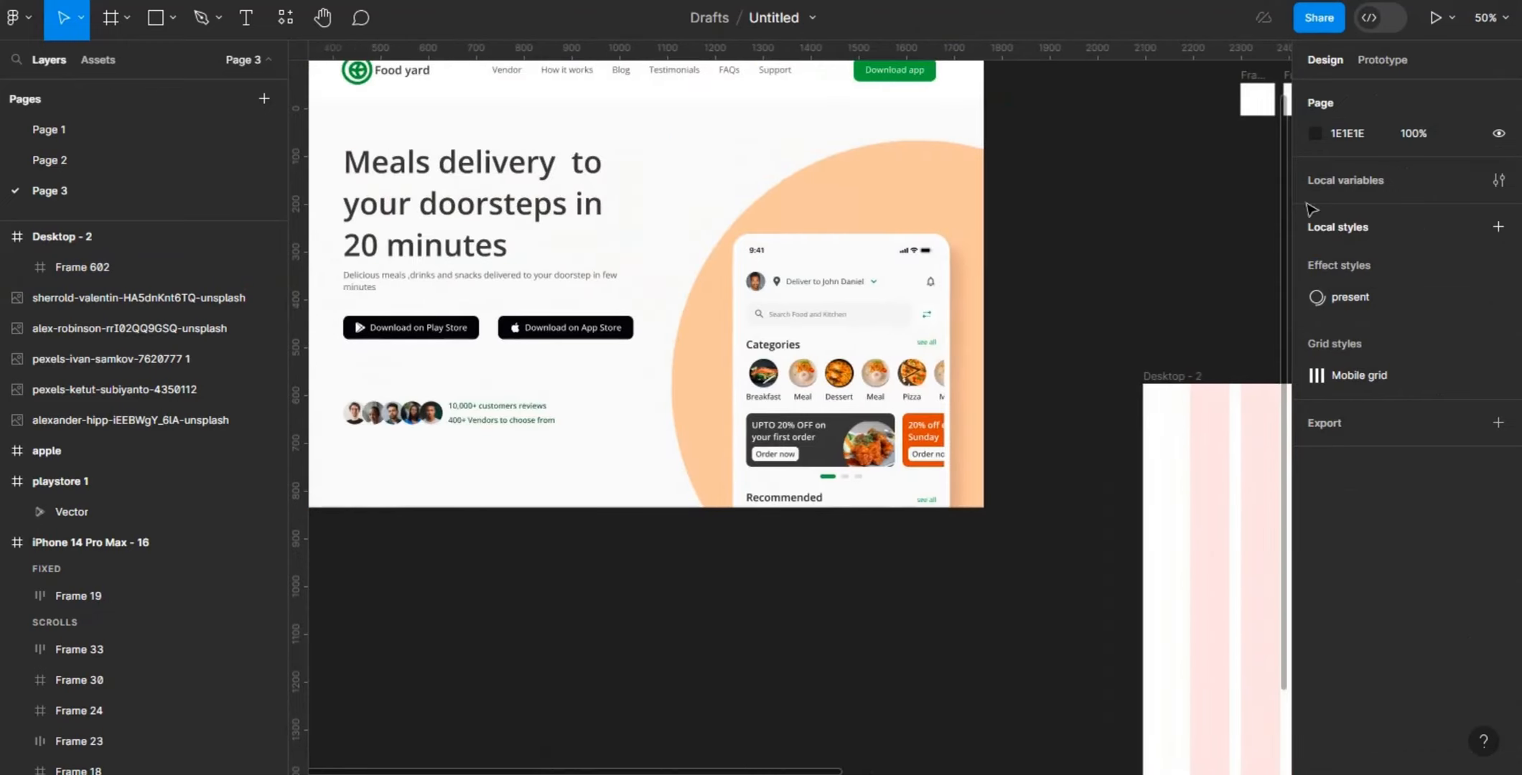
scroll(1288, 254, up, 3)
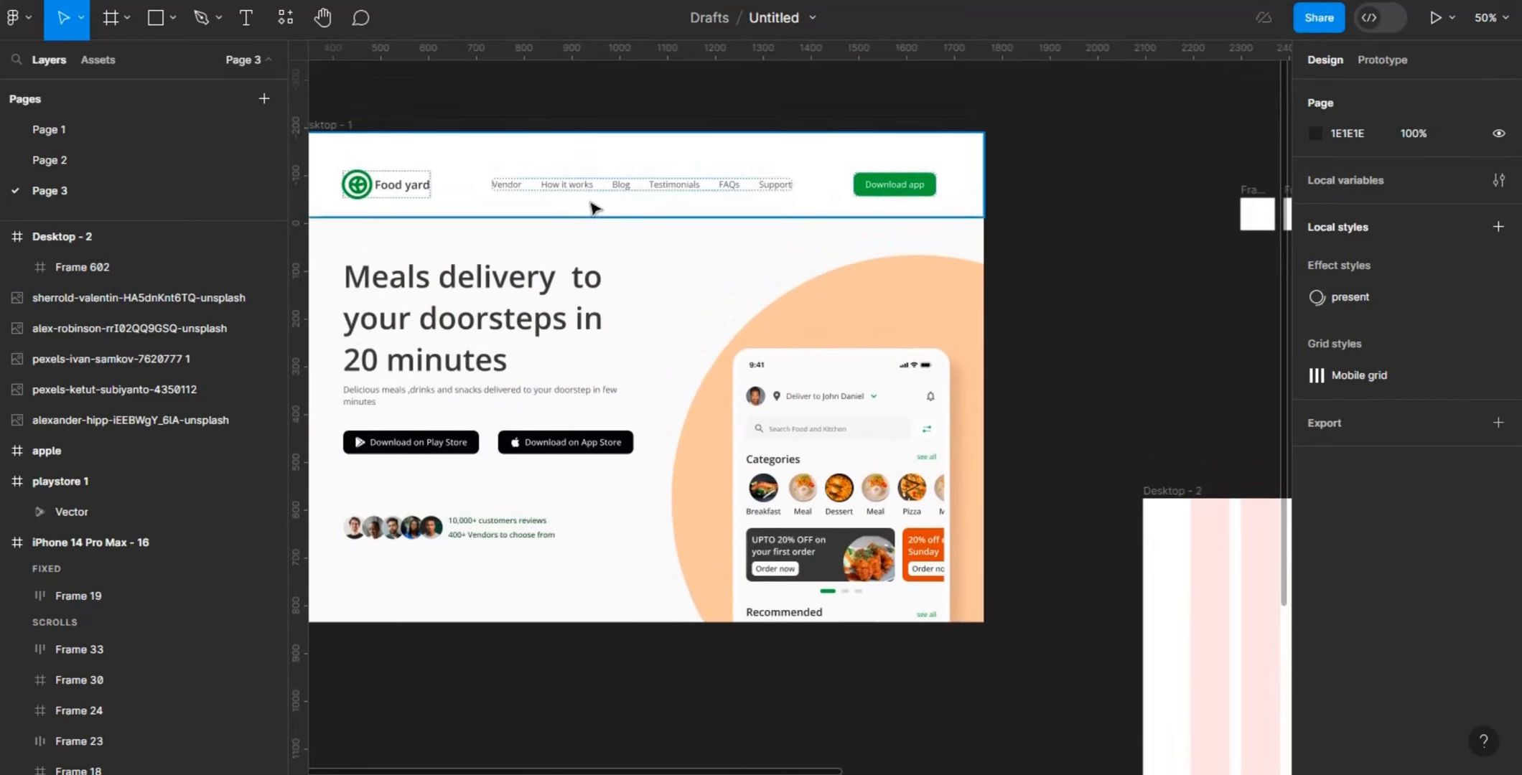
click(420, 193)
click(420, 192)
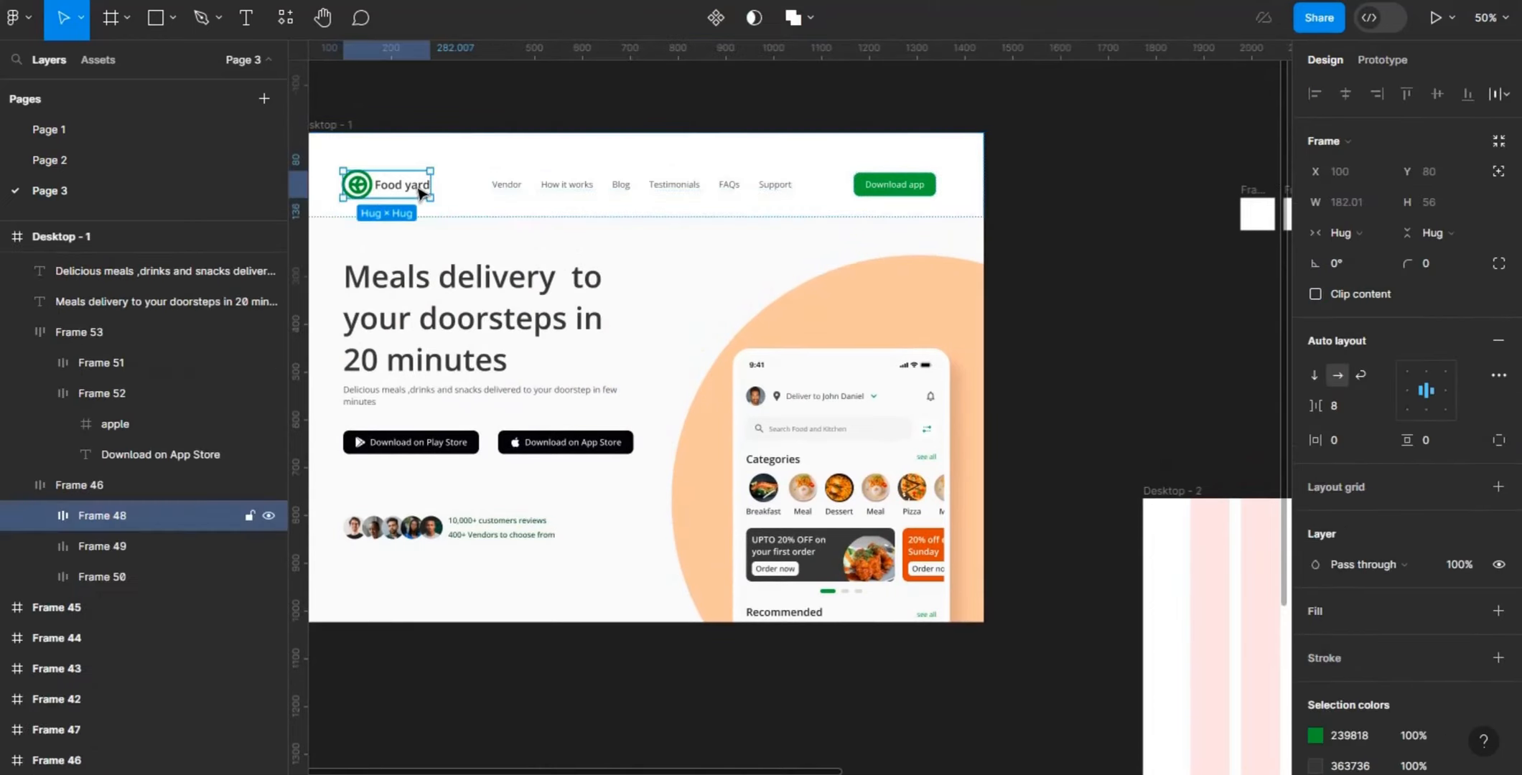
key(ctrl+d)
drag(483, 186, 702, 243)
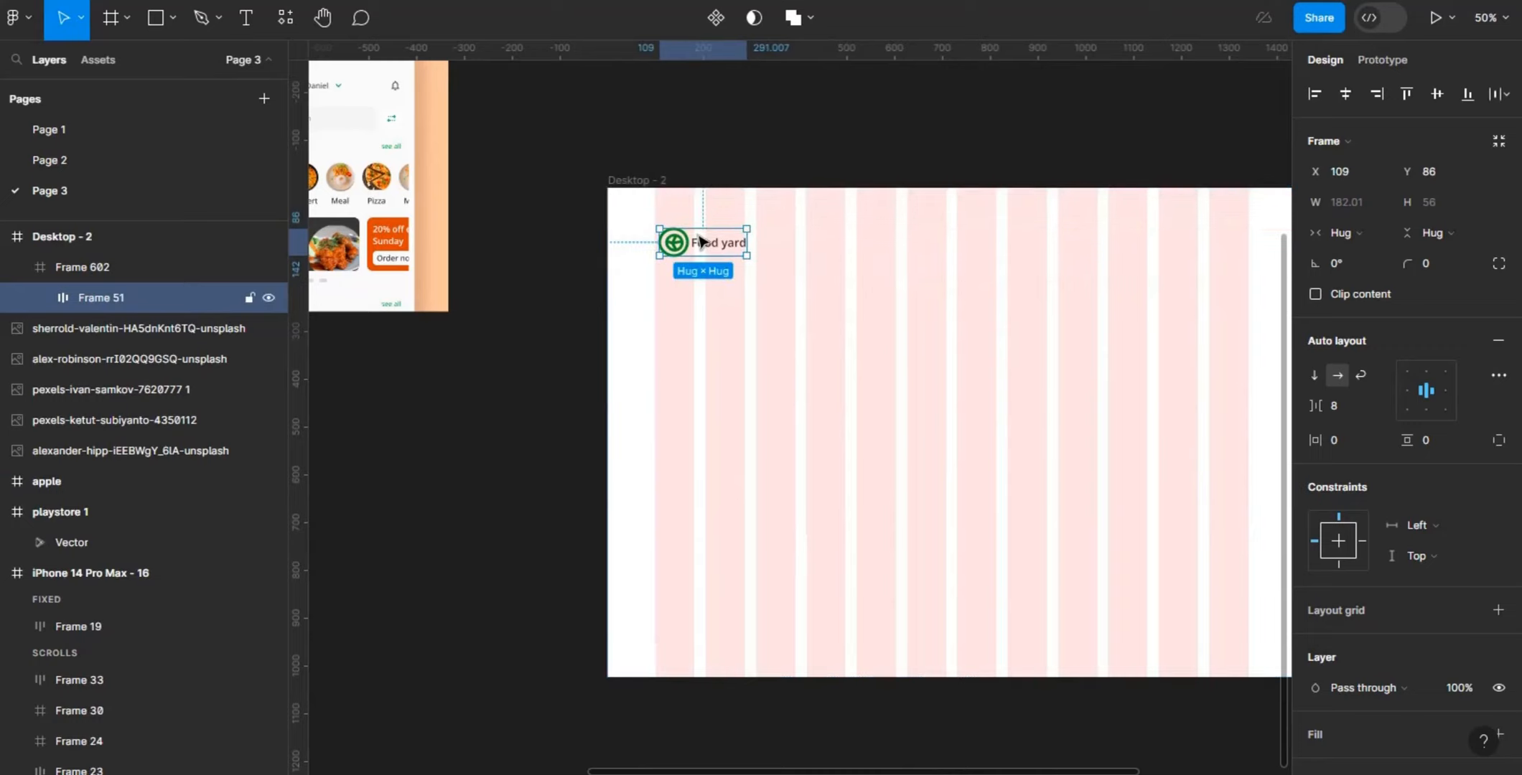
click(956, 339)
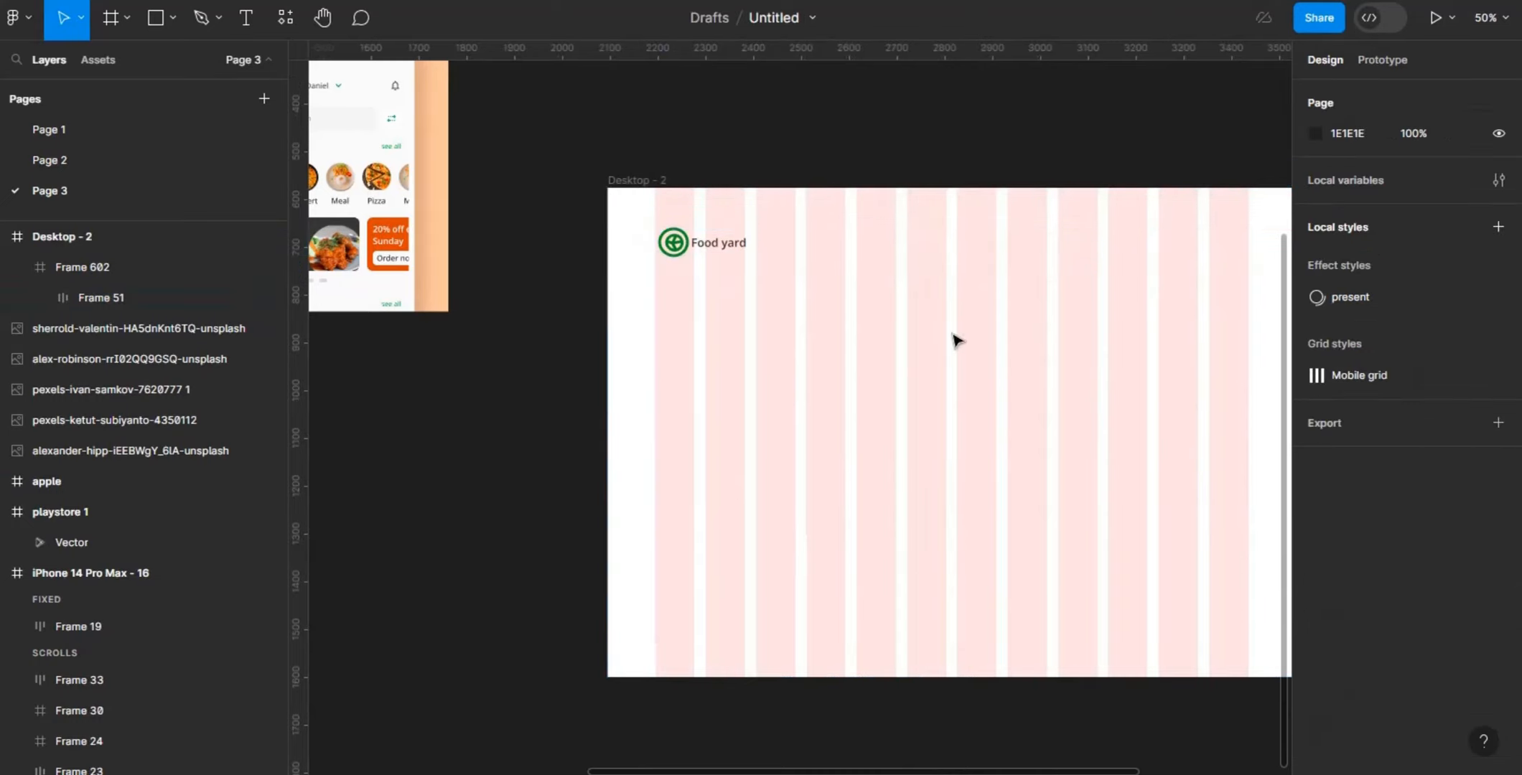
- Add the text "Blog" in Desktop - 2 below the header frame, at about X 492, Y 332
key(shift+0)
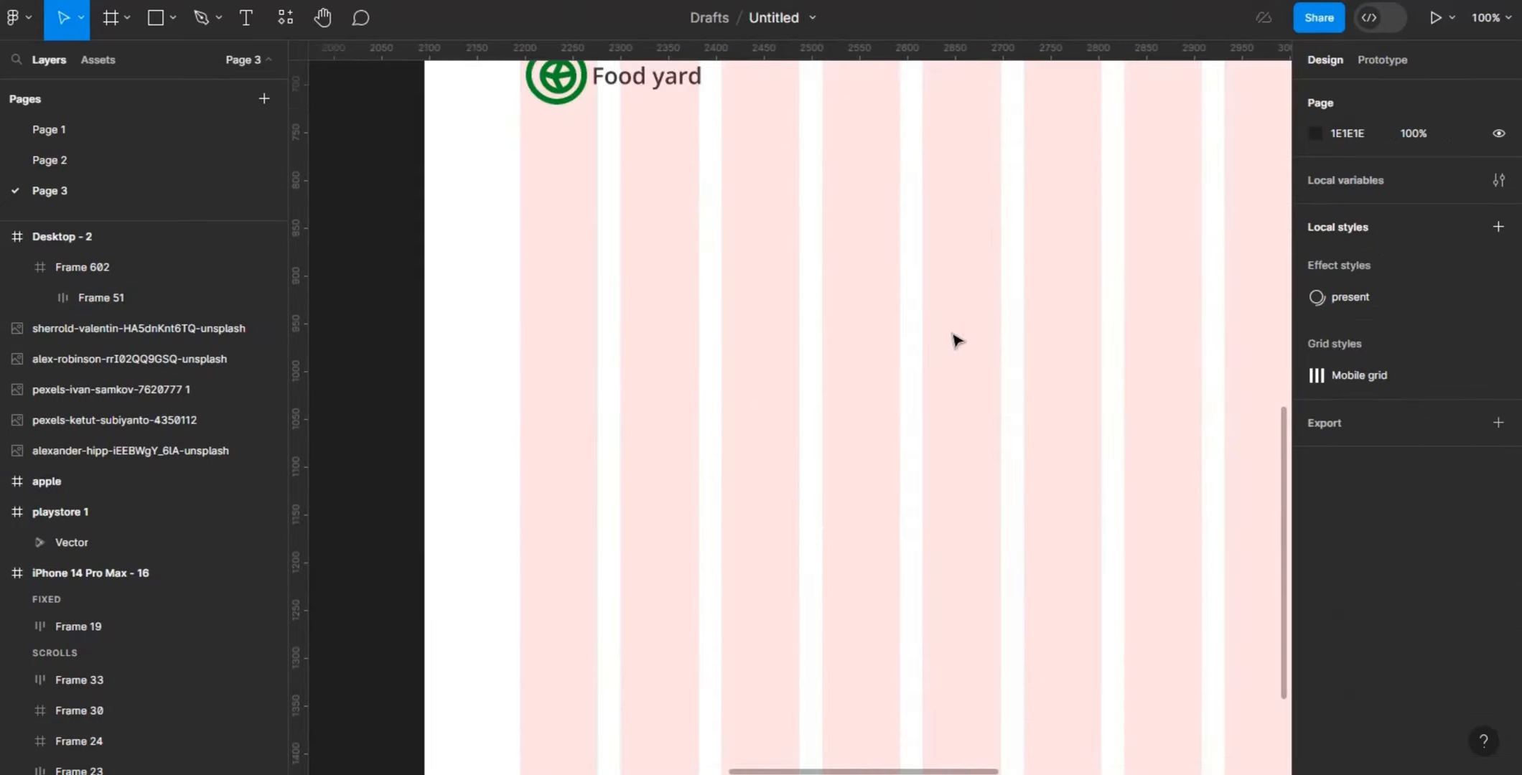
key(t)
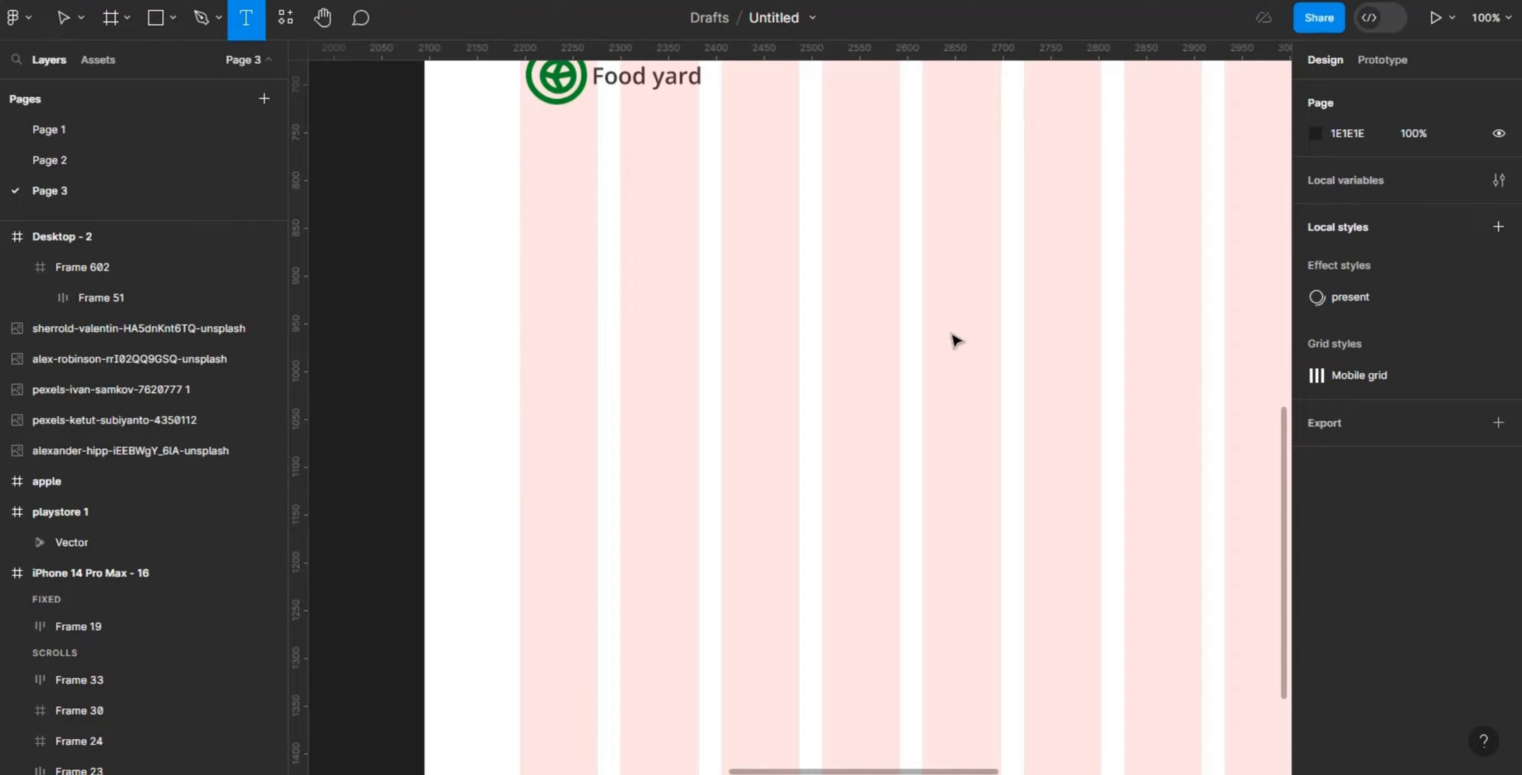
click(894, 285)
text(B)
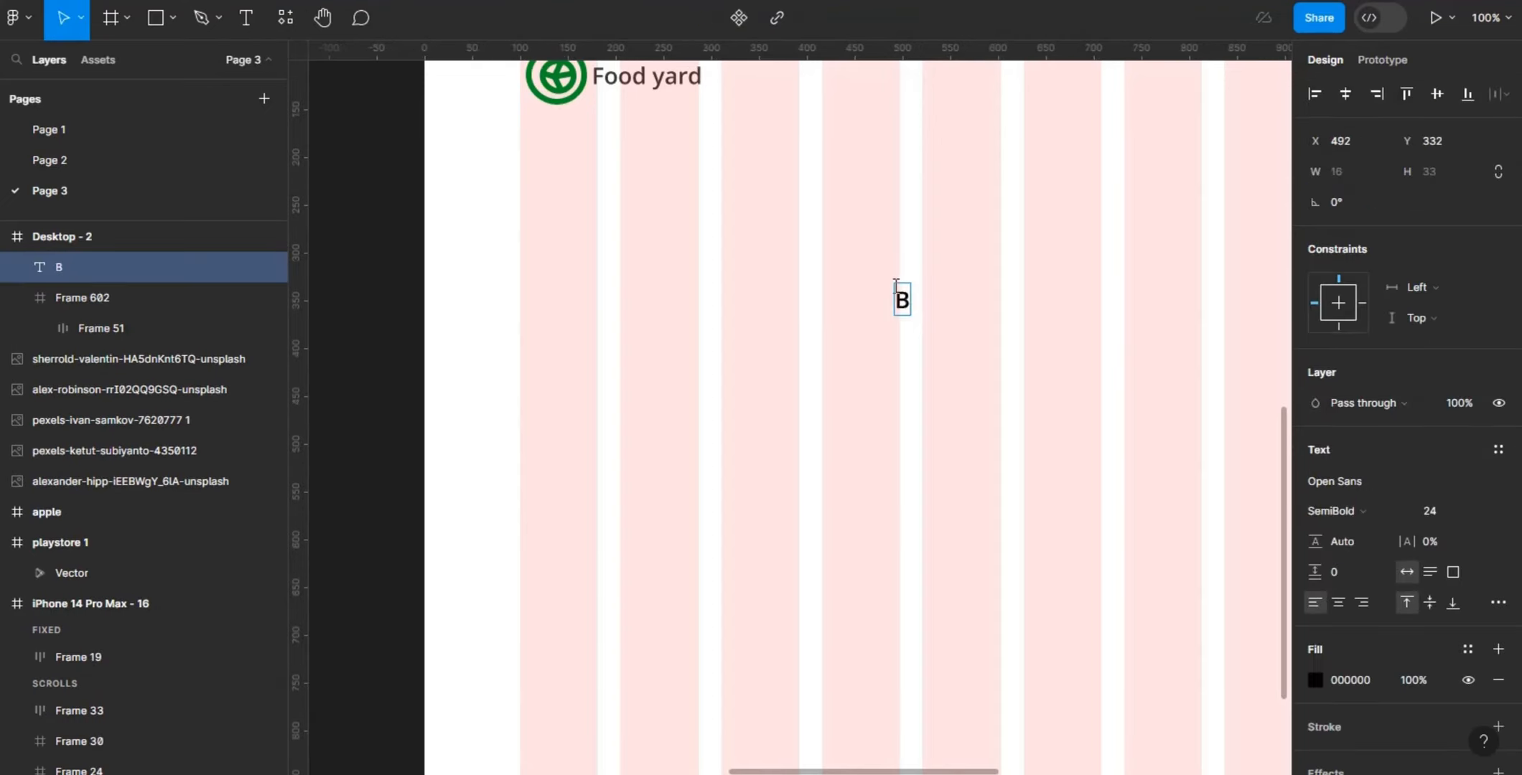
text(log)
- Set the Blog text to Open Sans Regular at size 18
click(1441, 515)
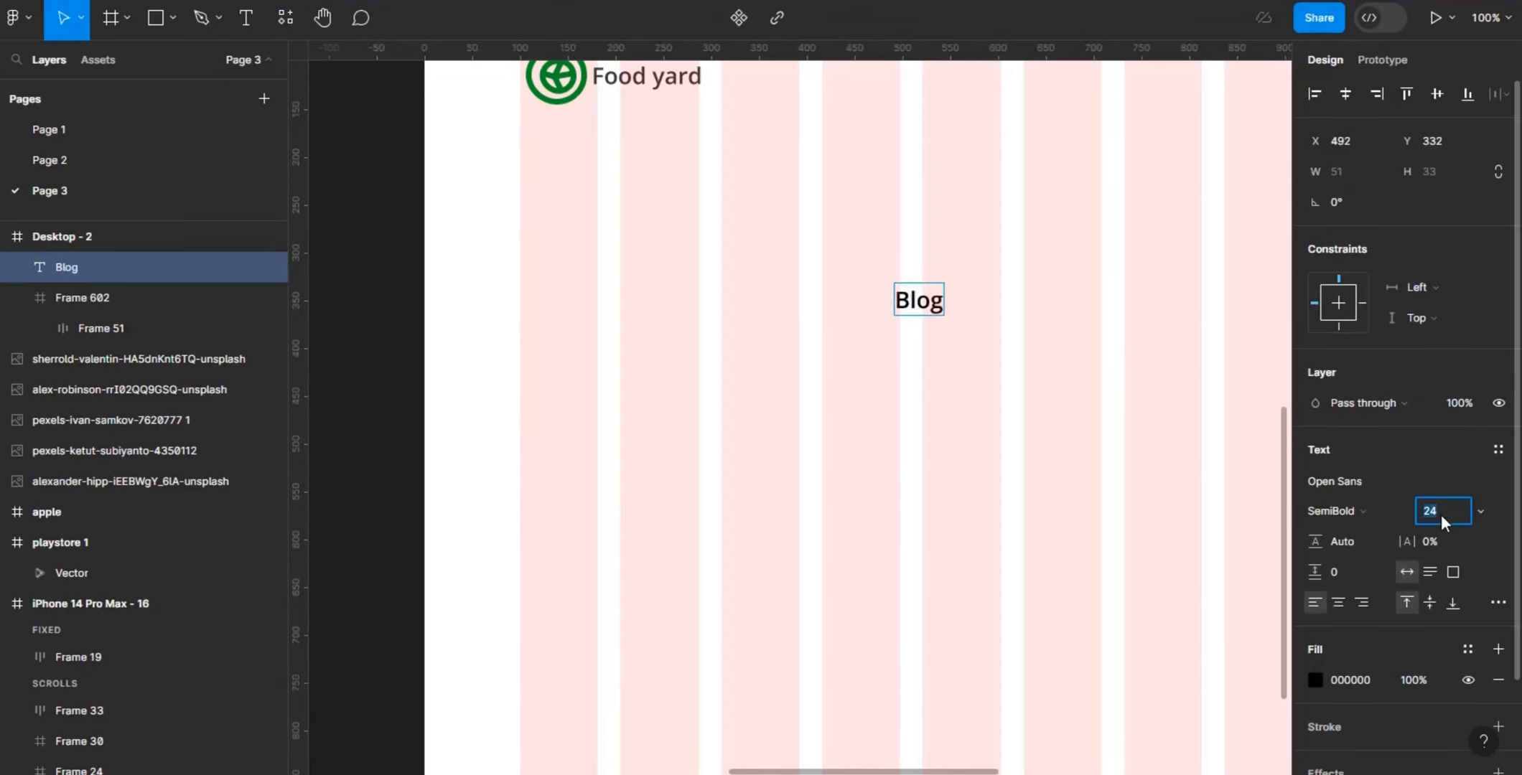
key(BackSpace)
text(24)
click(1395, 510)
click(1394, 377)
click(1136, 452)
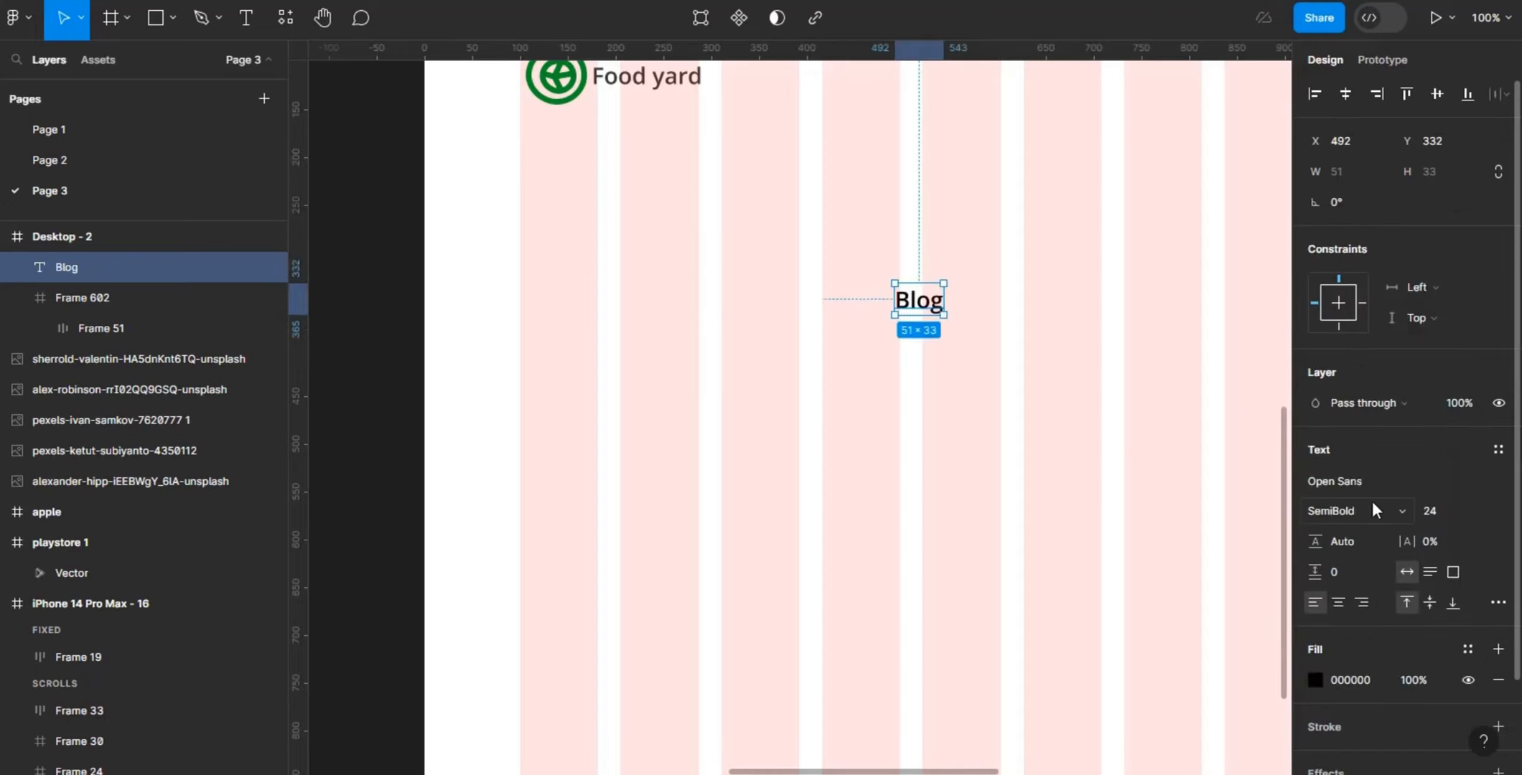
click(1372, 505)
click(1368, 375)
click(1444, 504)
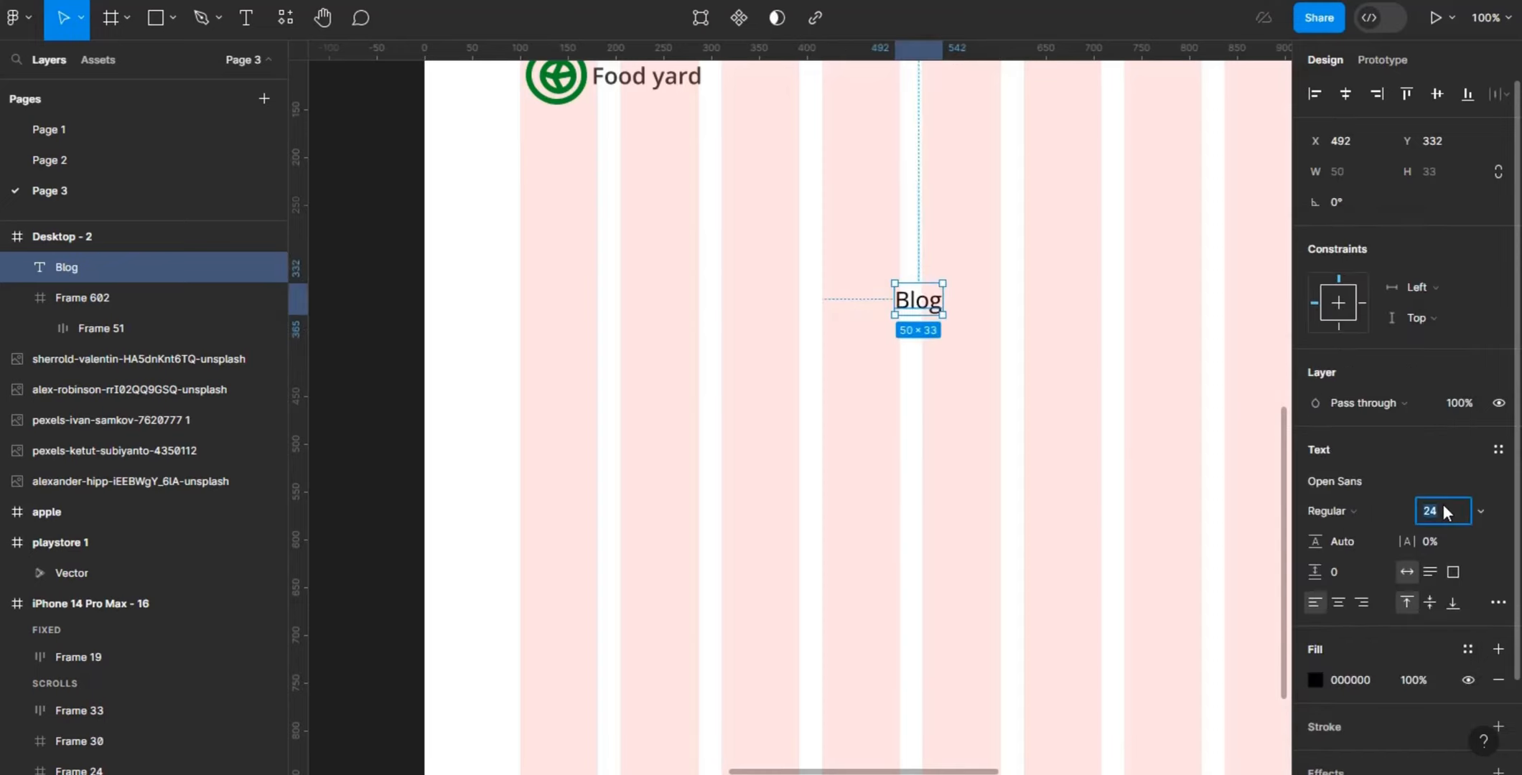
text(18)
key(Return)
click(1070, 364)
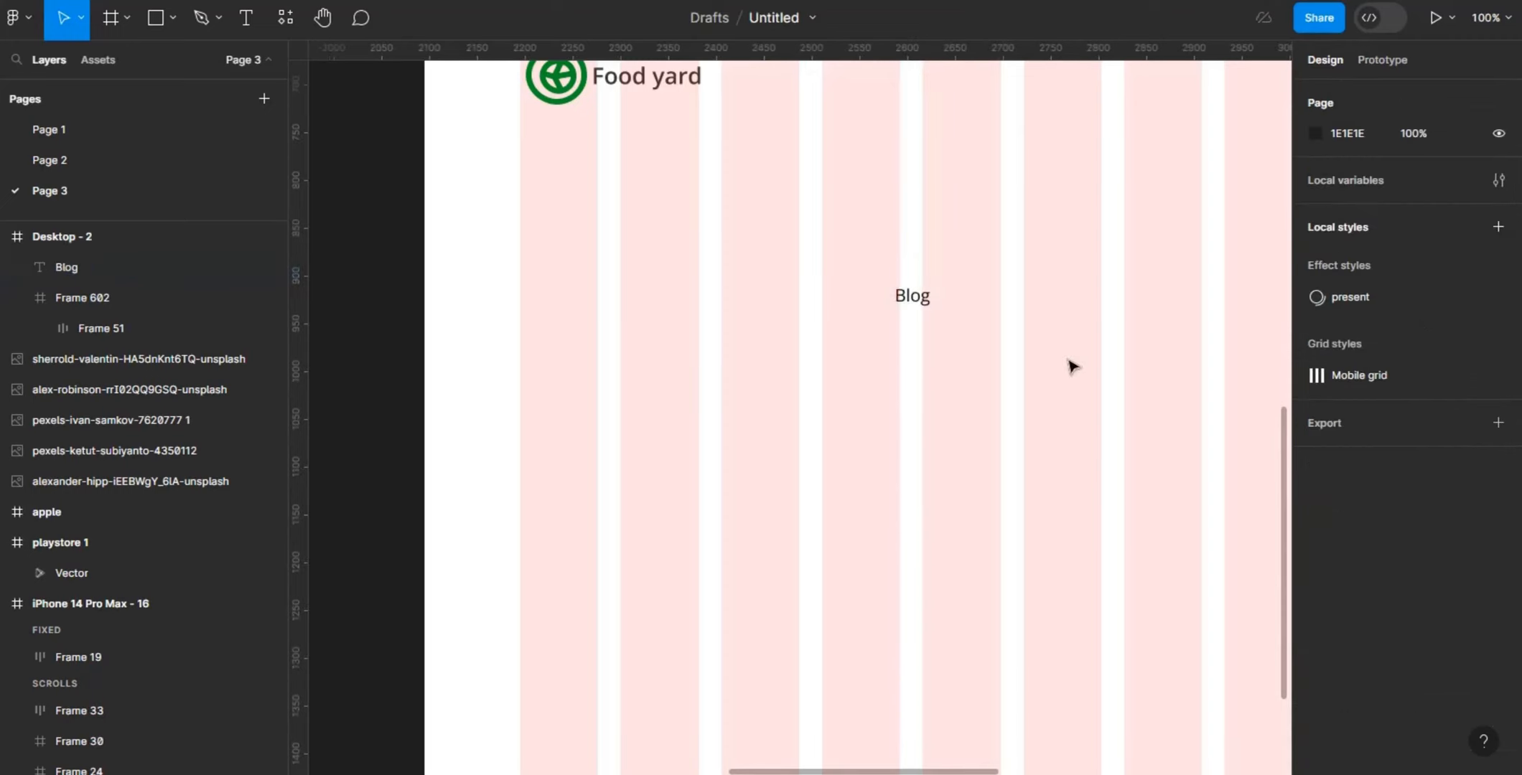
- Move the Desktop - 2 frame directly above Desktop - 1, to about X 387, Y -1293
key(minus)
drag(1284, 369, 1279, 255)
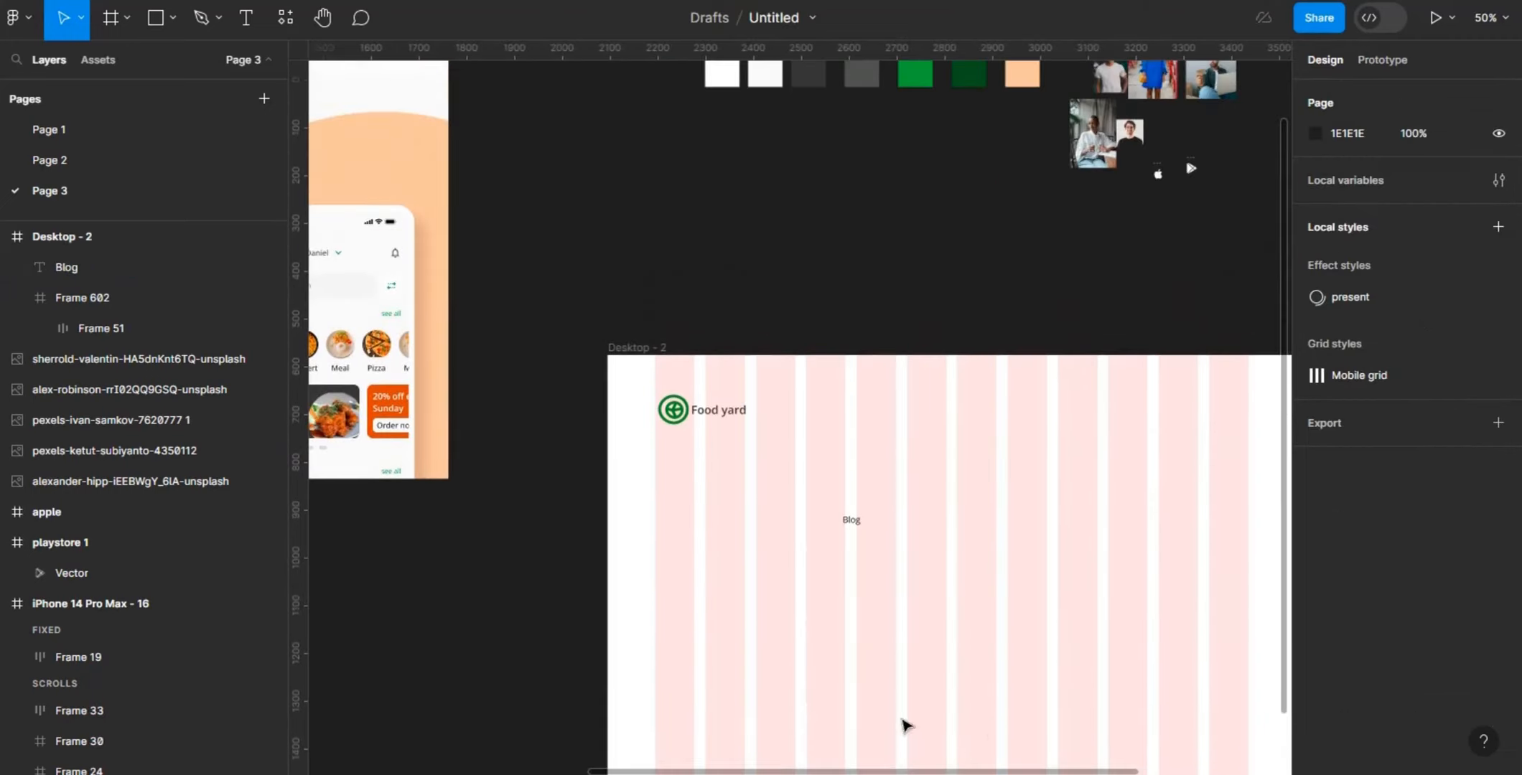
drag(966, 772, 849, 763)
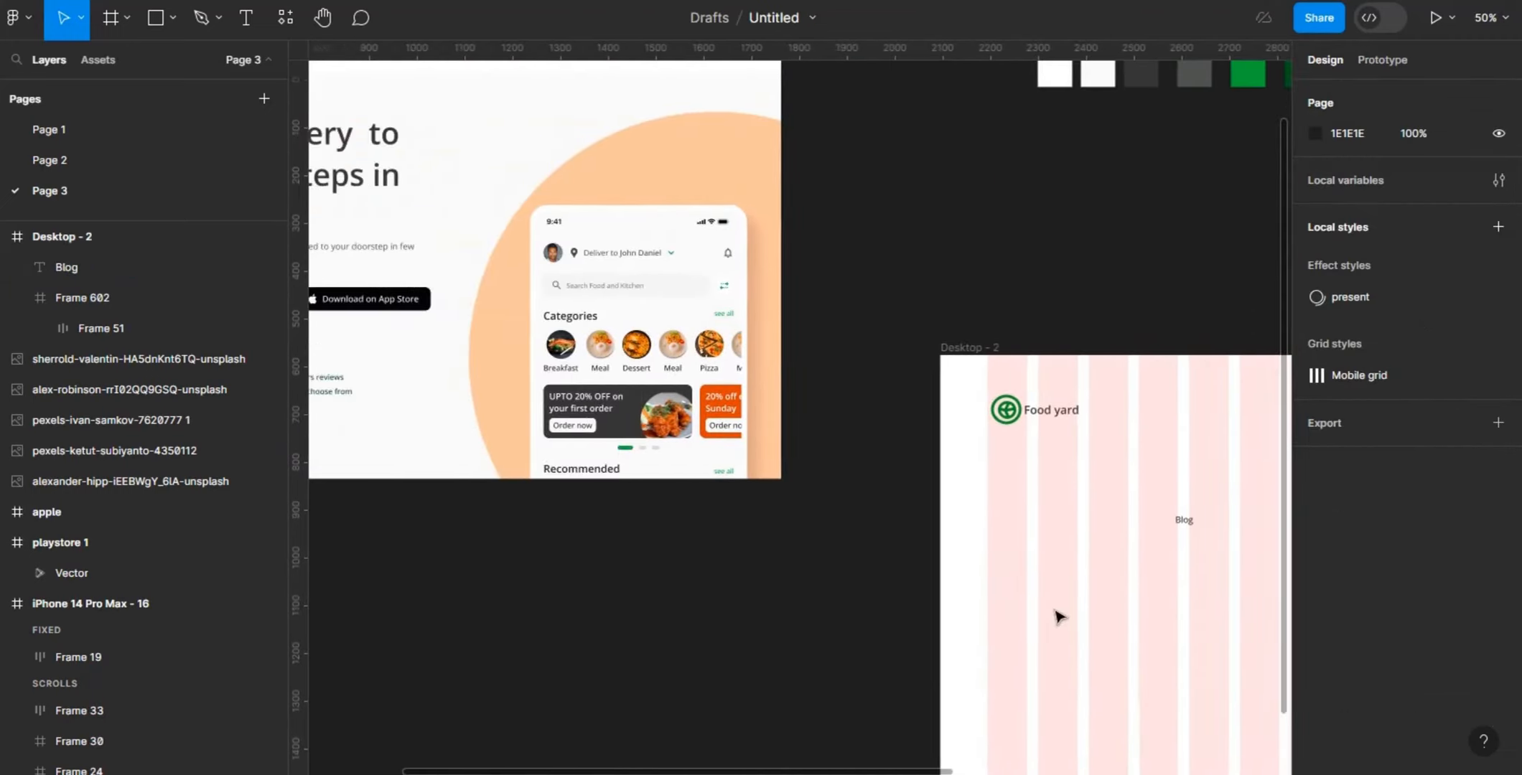
key(minus)
drag(910, 373, 502, 441)
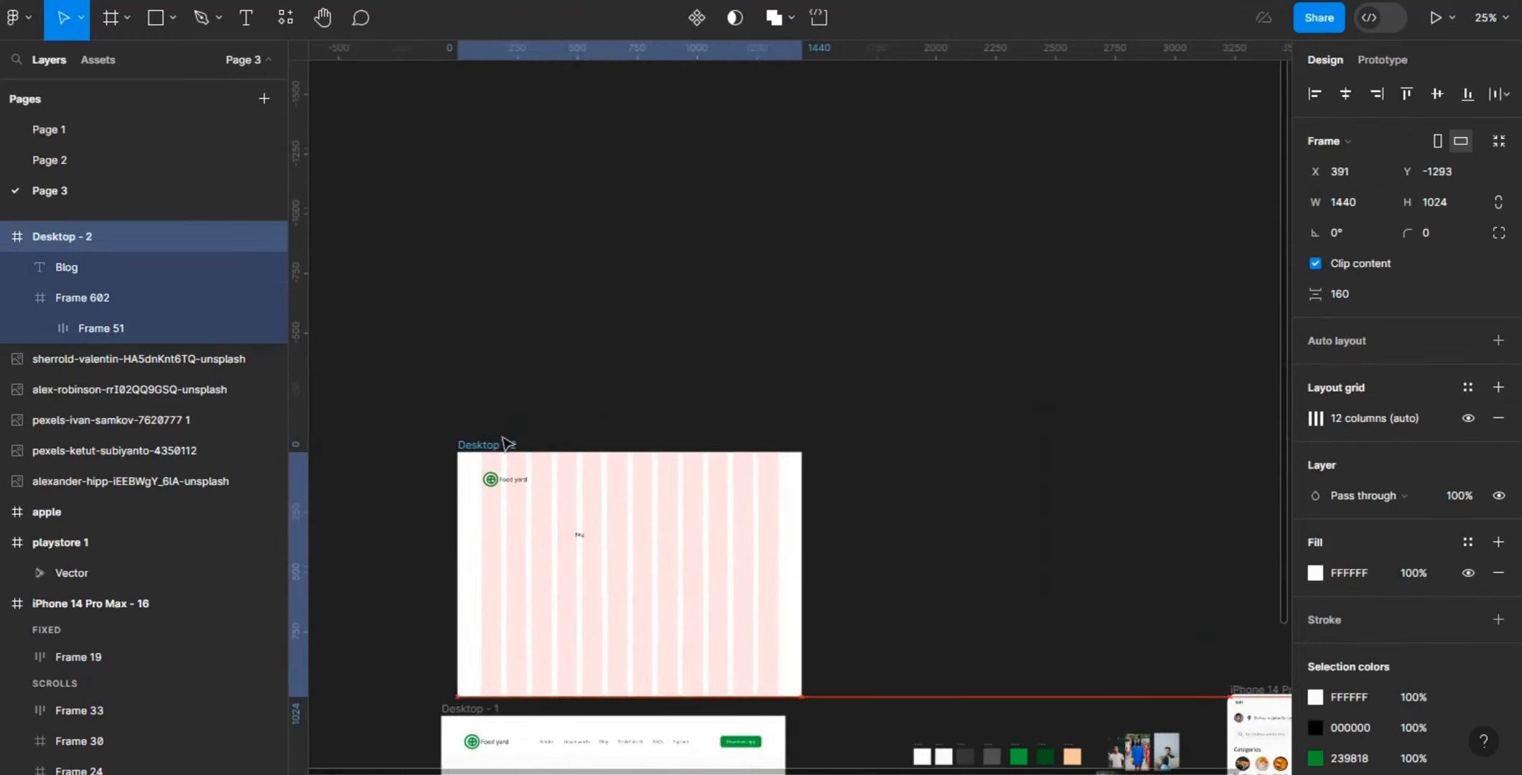
drag(1283, 258, 1279, 451)
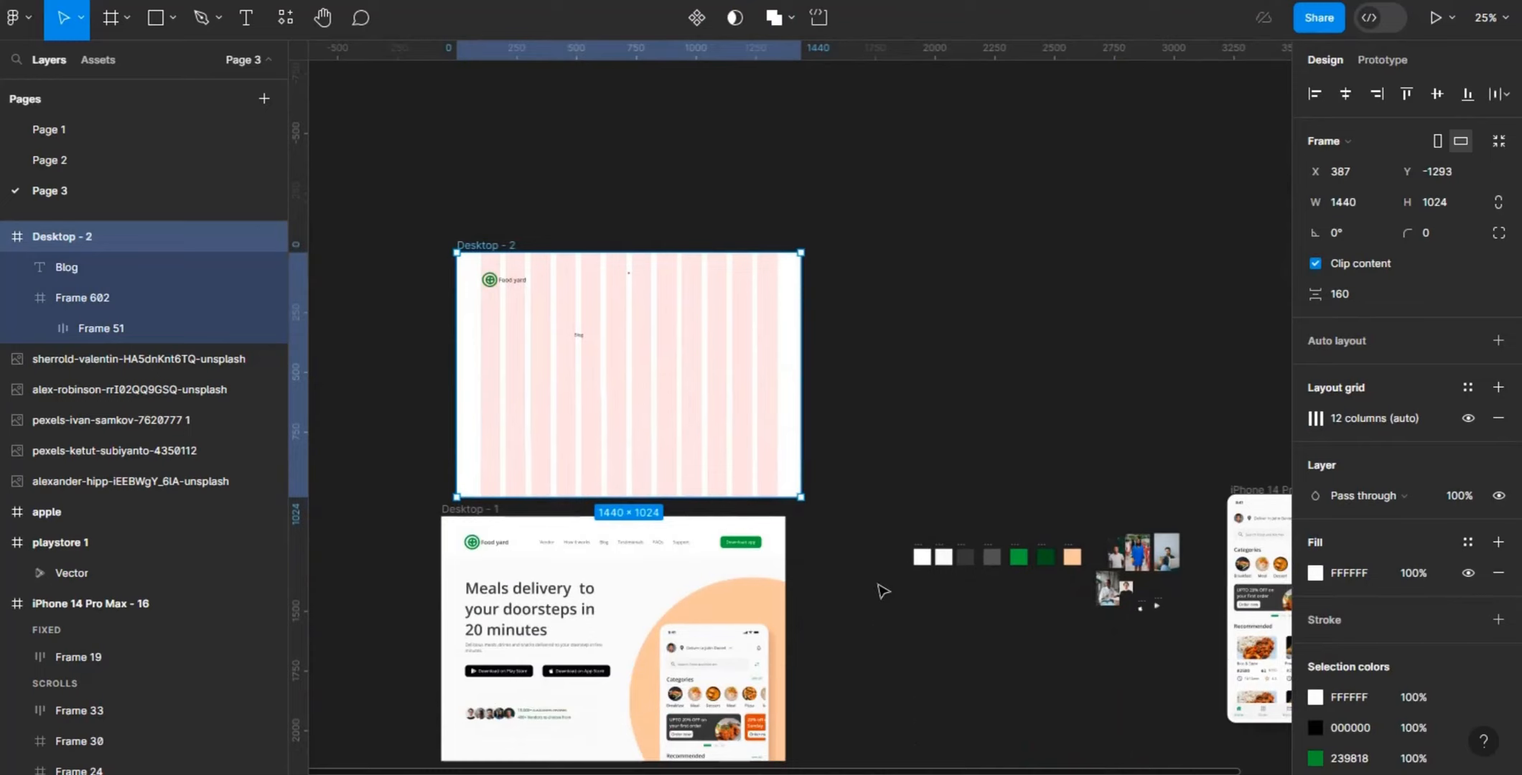
key(plus)
drag(848, 770, 715, 768)
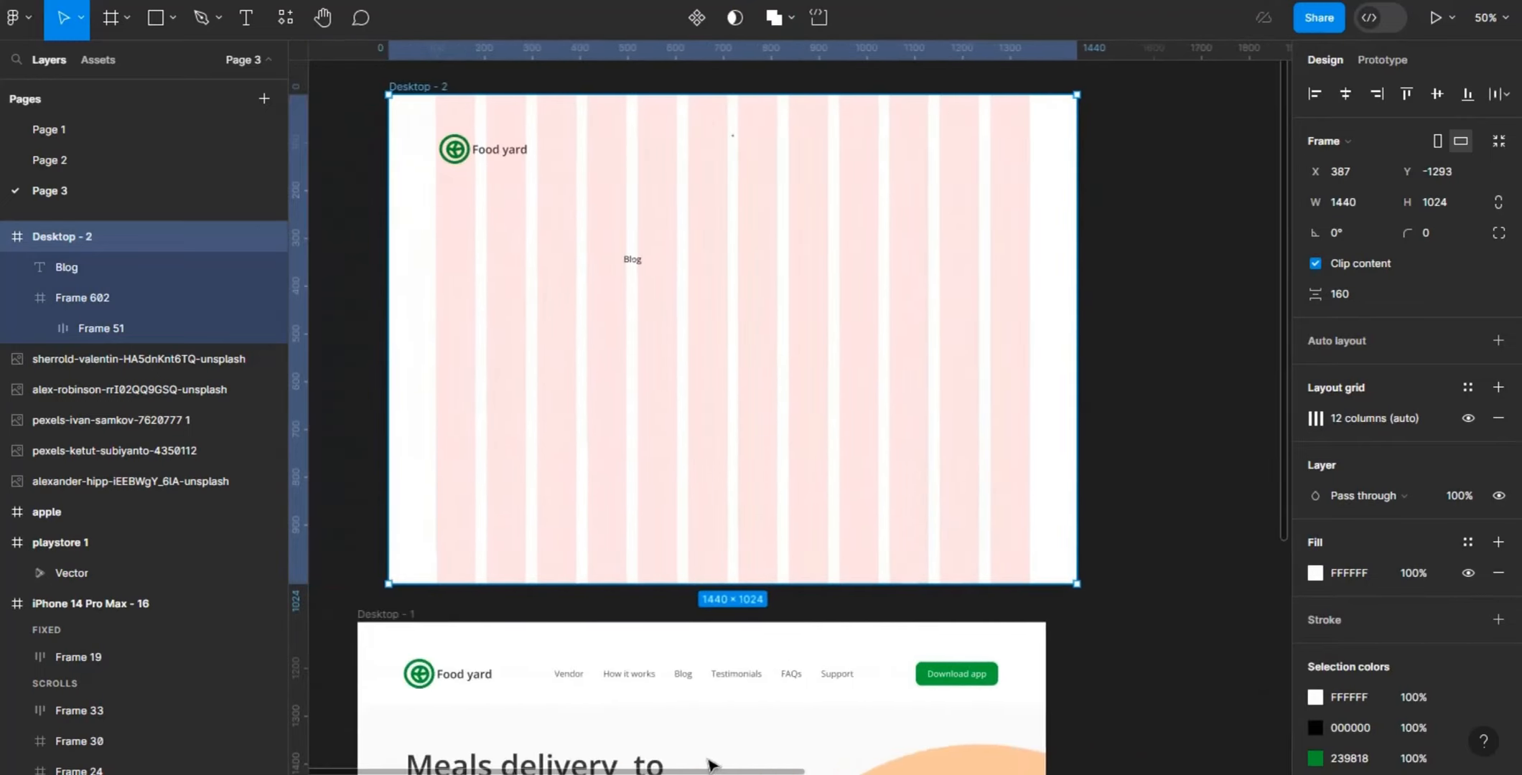
- Duplicate the Blog text, place the copy below it at about X 529, Y 450, and change its text to "Vendors"
click(633, 261)
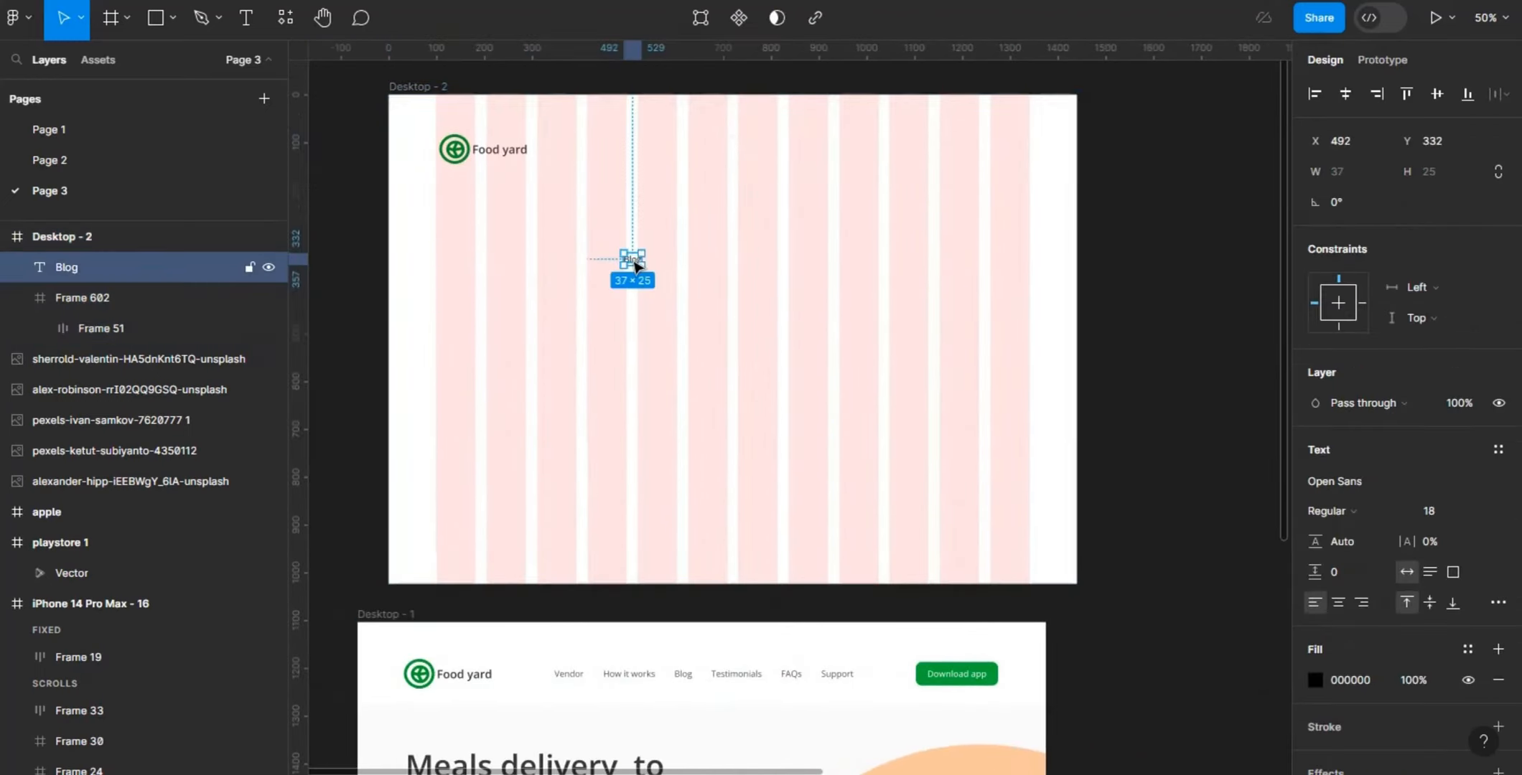
key(ctrl+d)
drag(636, 267, 656, 322)
key(plus)
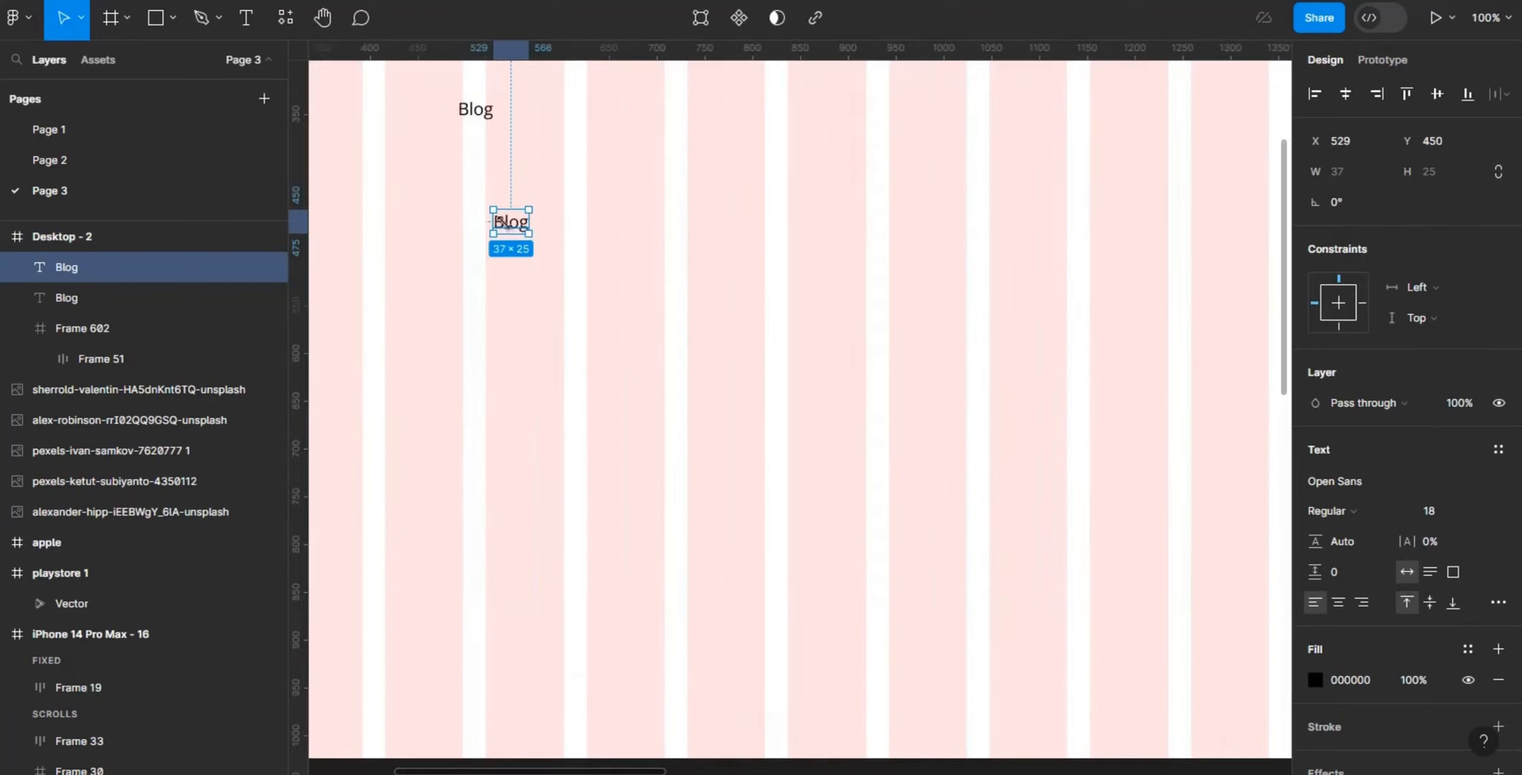
double_click(505, 229)
key(BackSpace)
text(Vendors)
key(Escape)
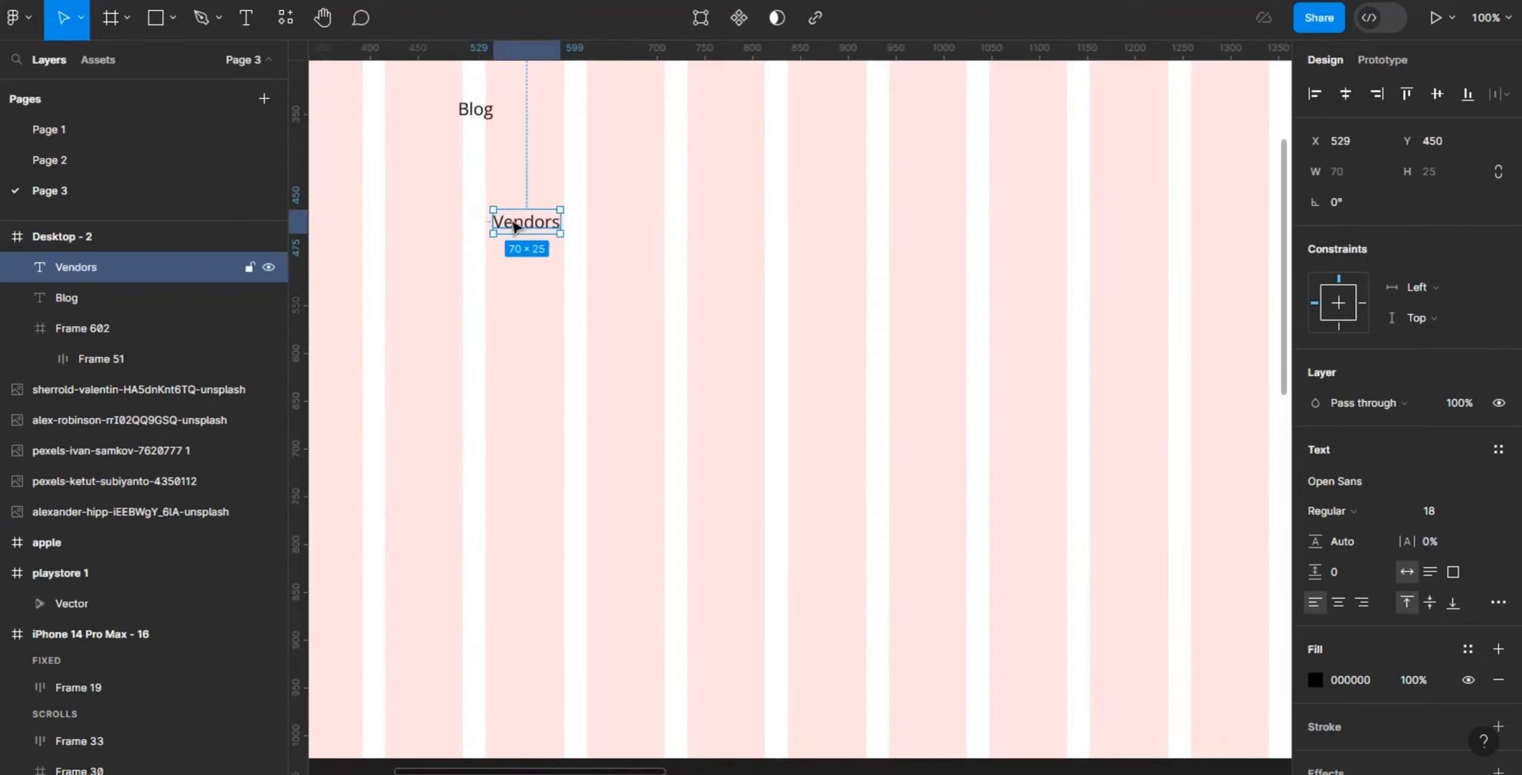
- Duplicate the Vendors text, place the copy at about X 545, Y 398, and change its text to "How it works"
key(ctrl+d)
drag(517, 224, 534, 172)
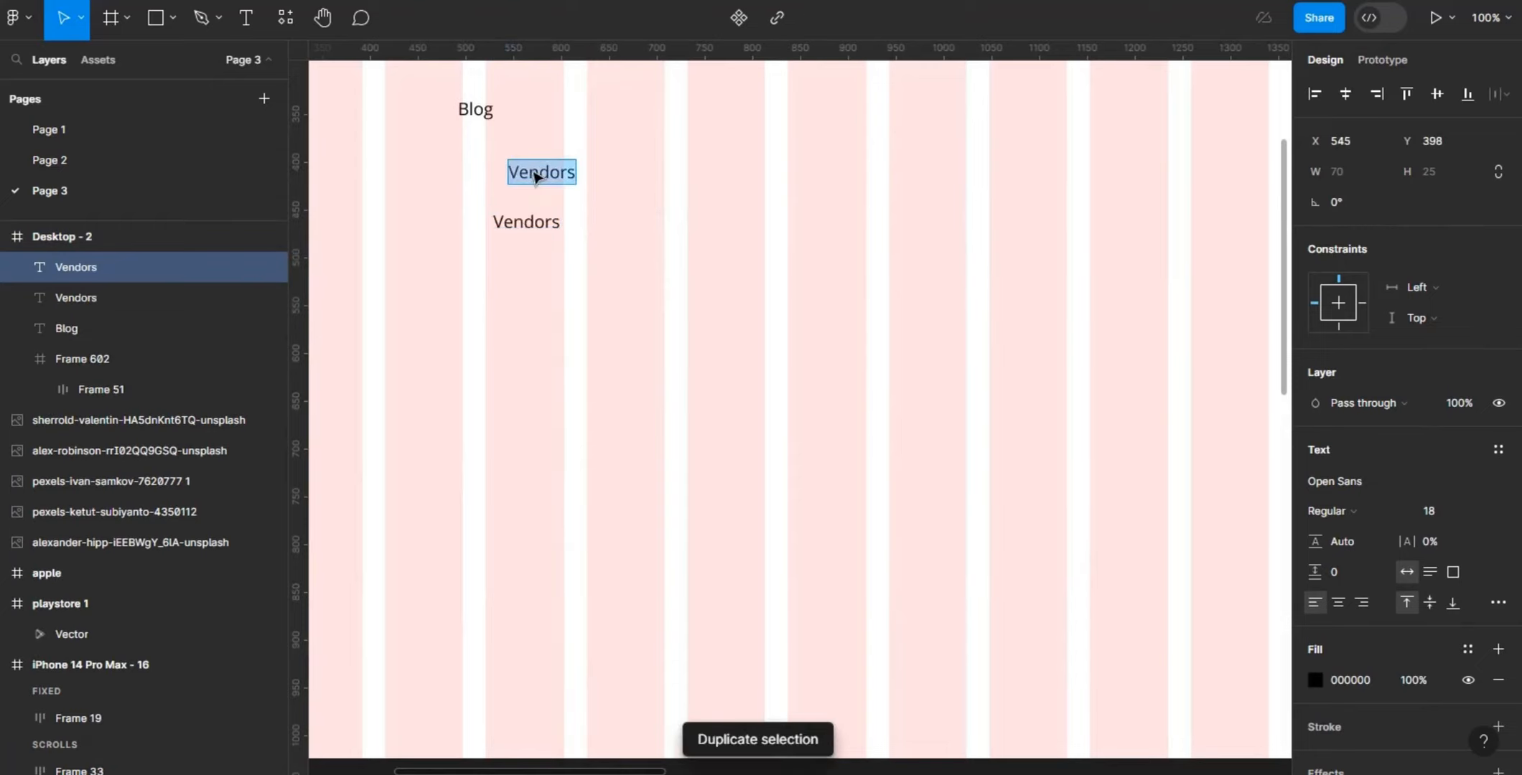
double_click(534, 173)
key(BackSpace)
text(How it )
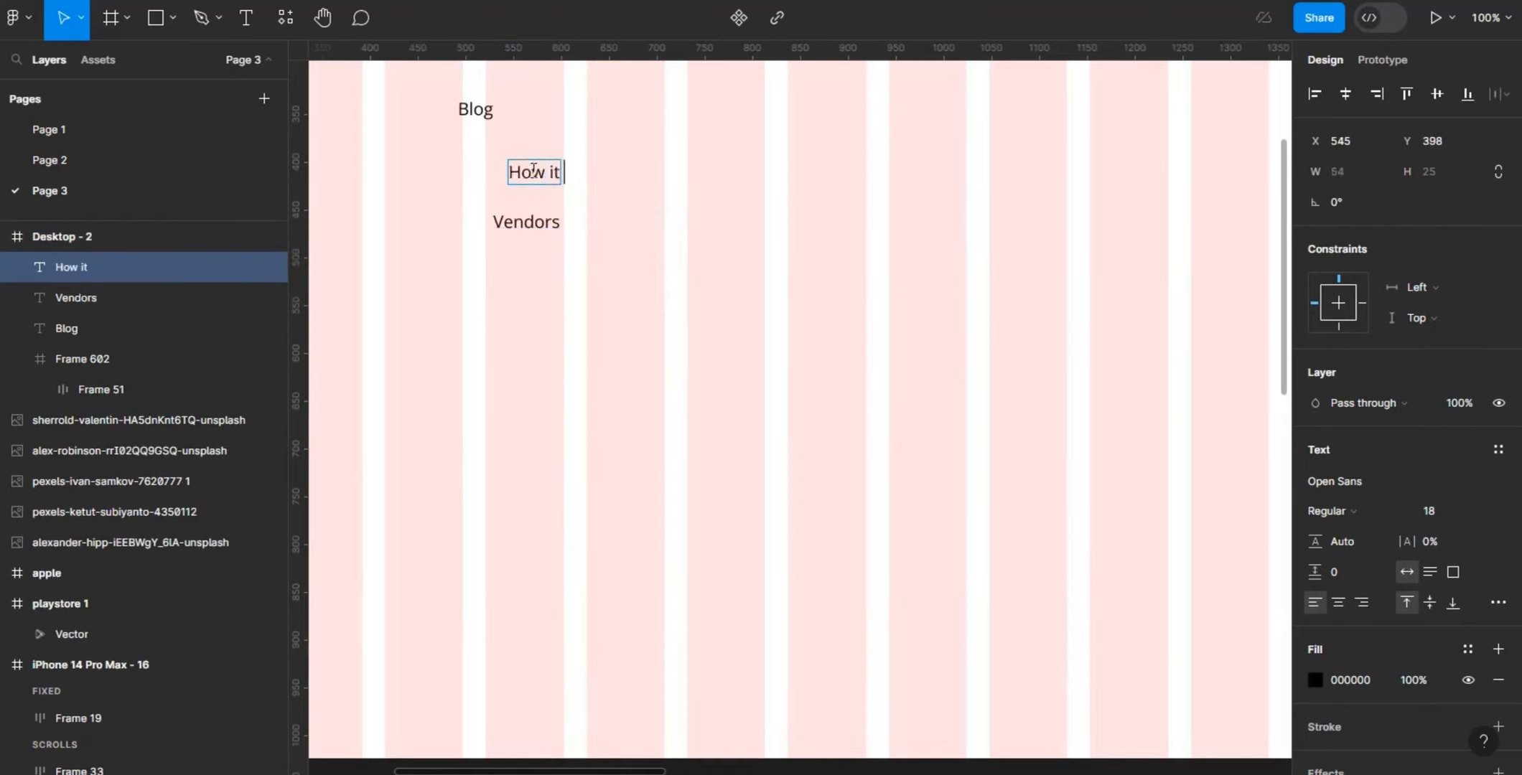
text(works)
key(Escape)
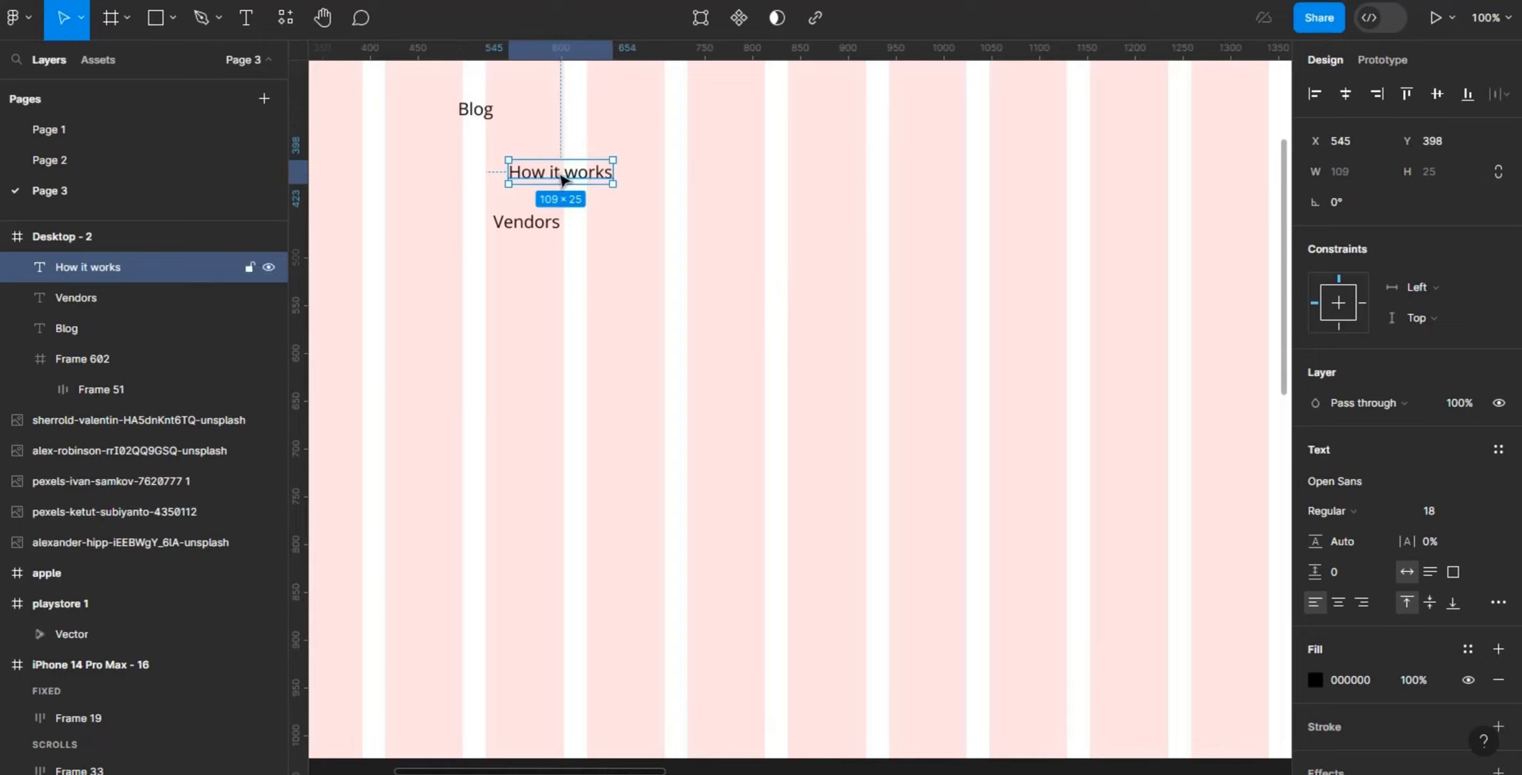
- Duplicate the How it works text, place the copy at about X 603, Y 443, and change its text to "FAQs"
key(ctrl+d)
drag(563, 179, 617, 220)
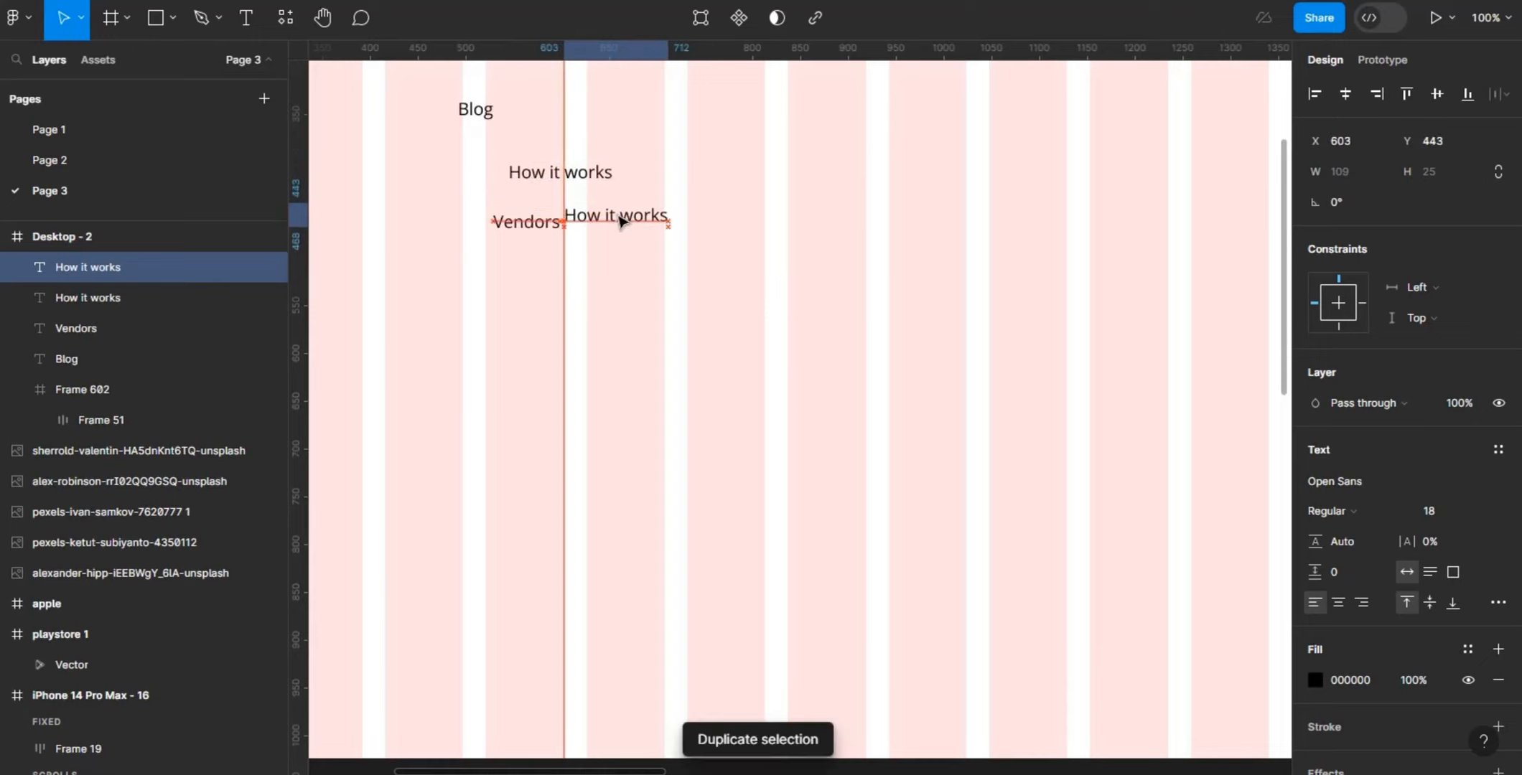
double_click(617, 220)
key(BackSpace)
text(F)
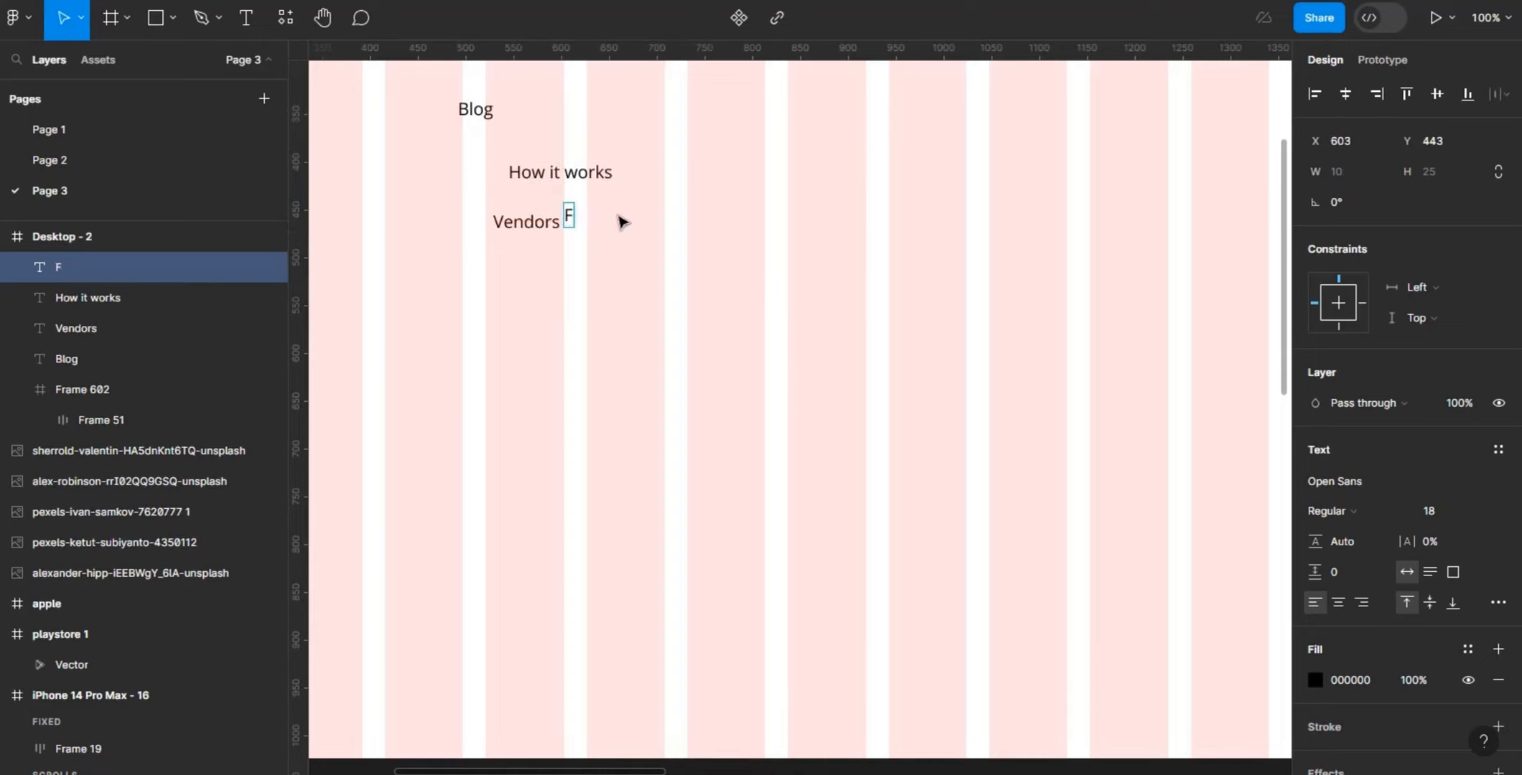
text(AQS)
key(BackSpace)
text(s)
key(Escape)
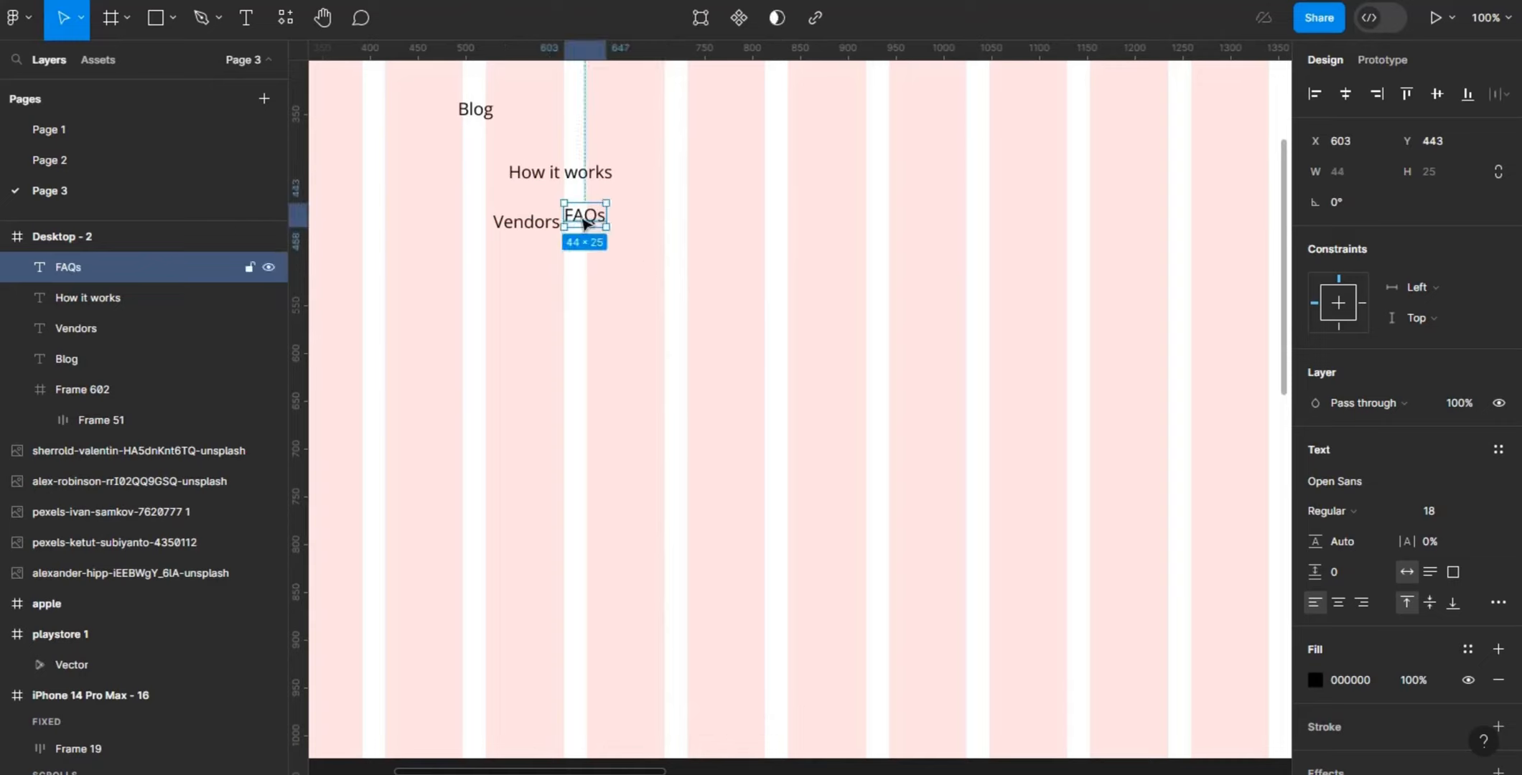
- Duplicate the FAQs text, place the copy at about X 640, Y 482, and change its text to "Testimonials"
key(ctrl+d)
drag(583, 219, 619, 256)
double_click(618, 257)
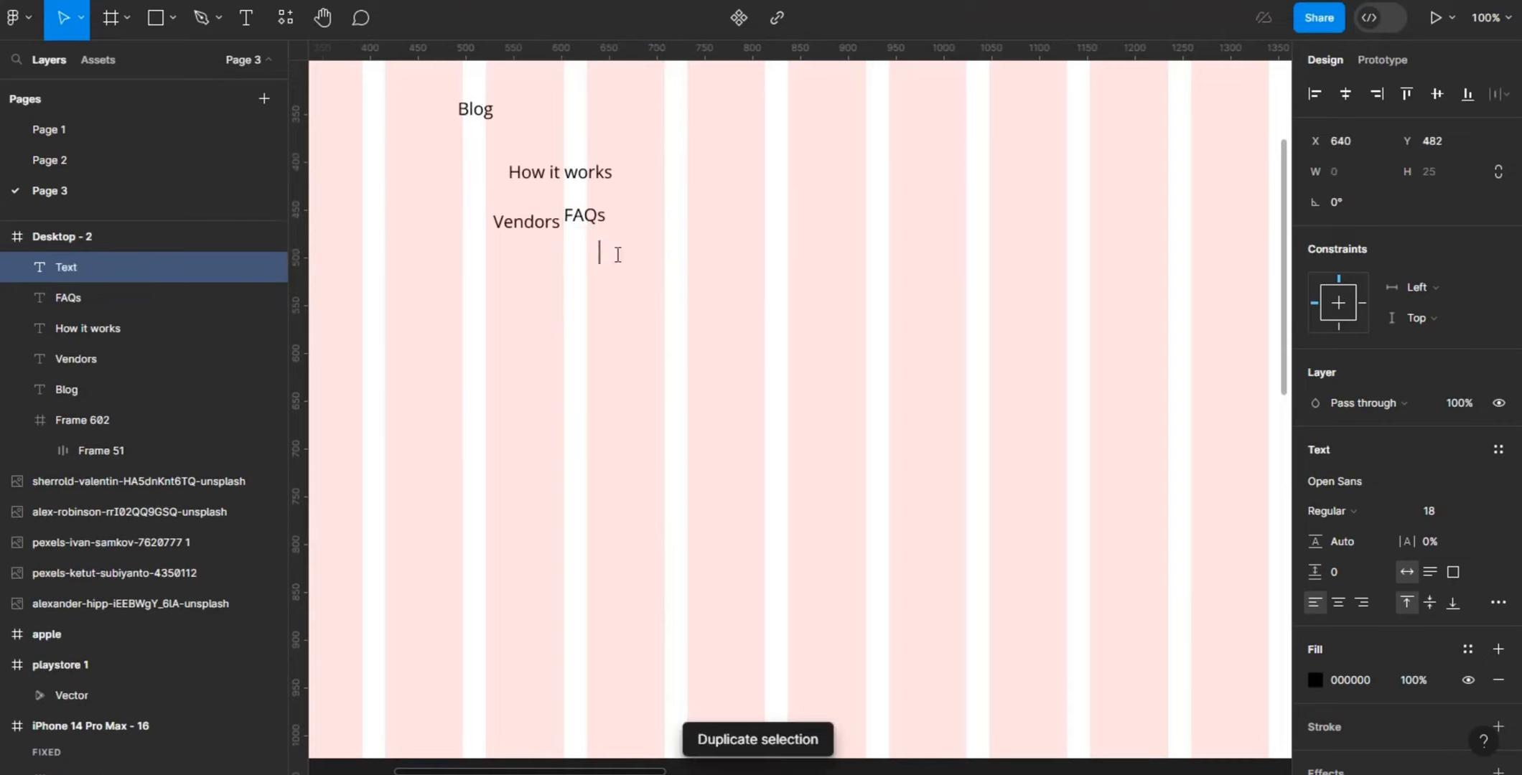
text(Testimo)
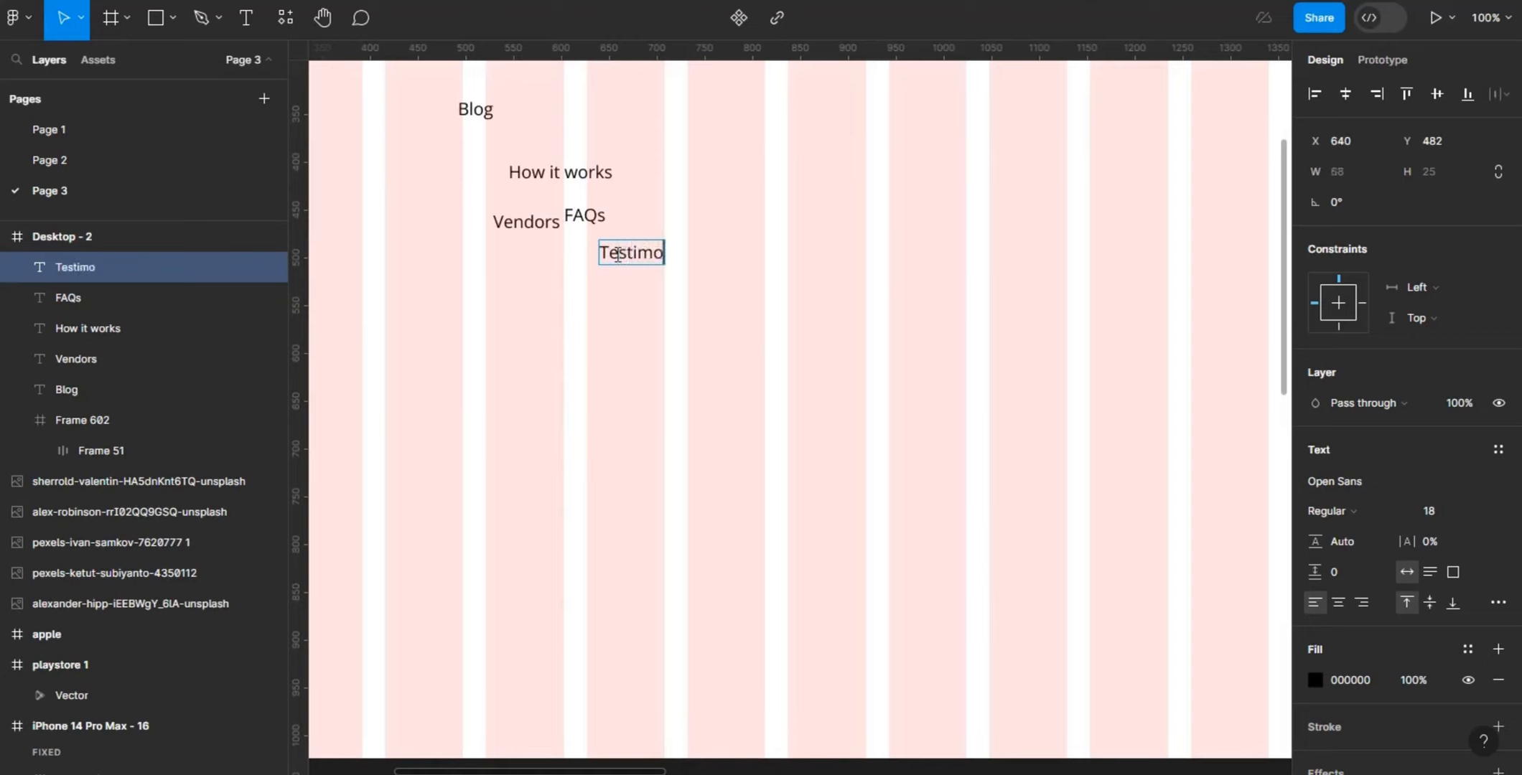
text(nials)
key(Escape)
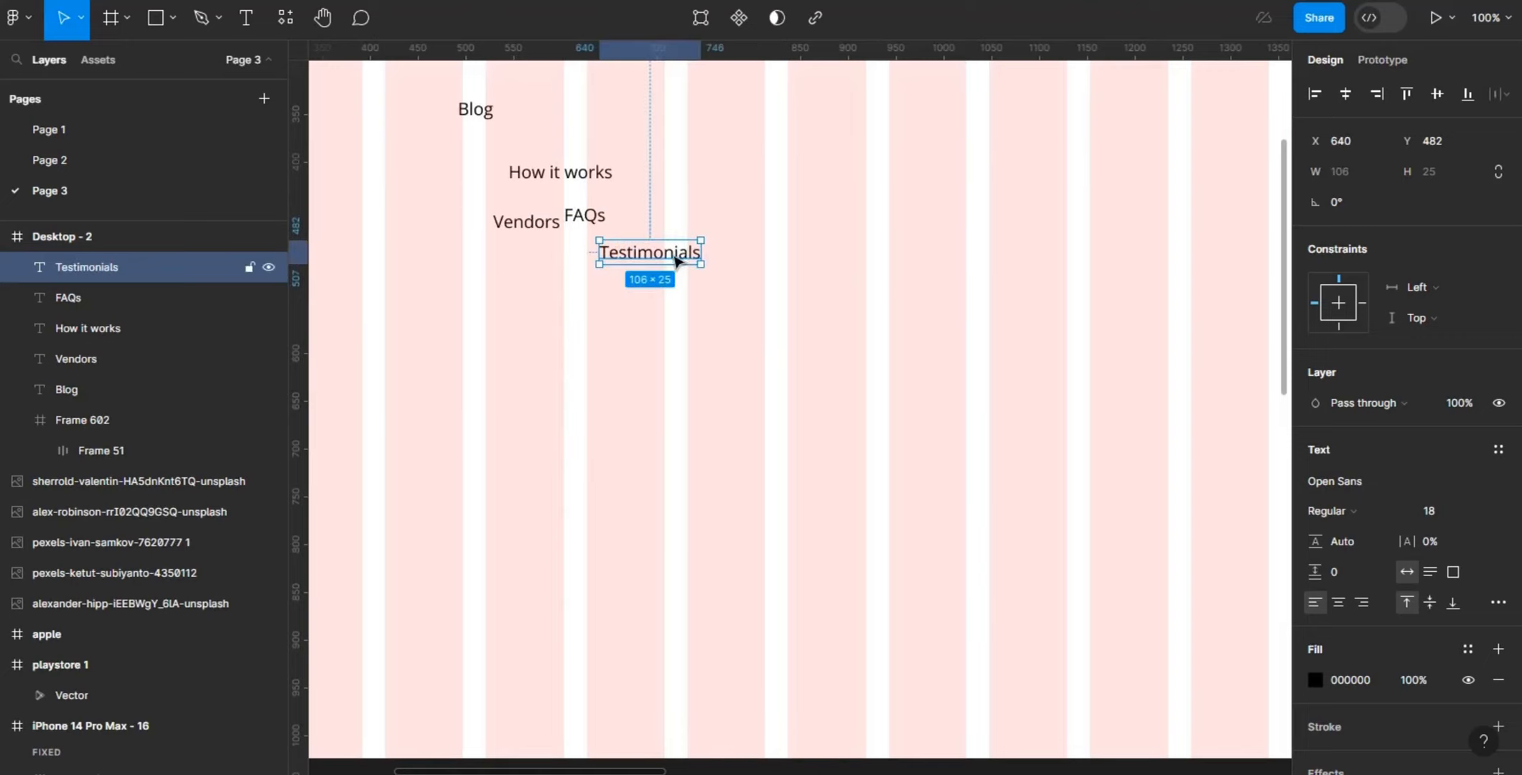
- Duplicate the Testimonials text, place the copy below it at about X 640, Y 521, and change its text to "Support"
key(ctrl+d)
drag(677, 262, 674, 295)
double_click(675, 295)
key(BackSpace)
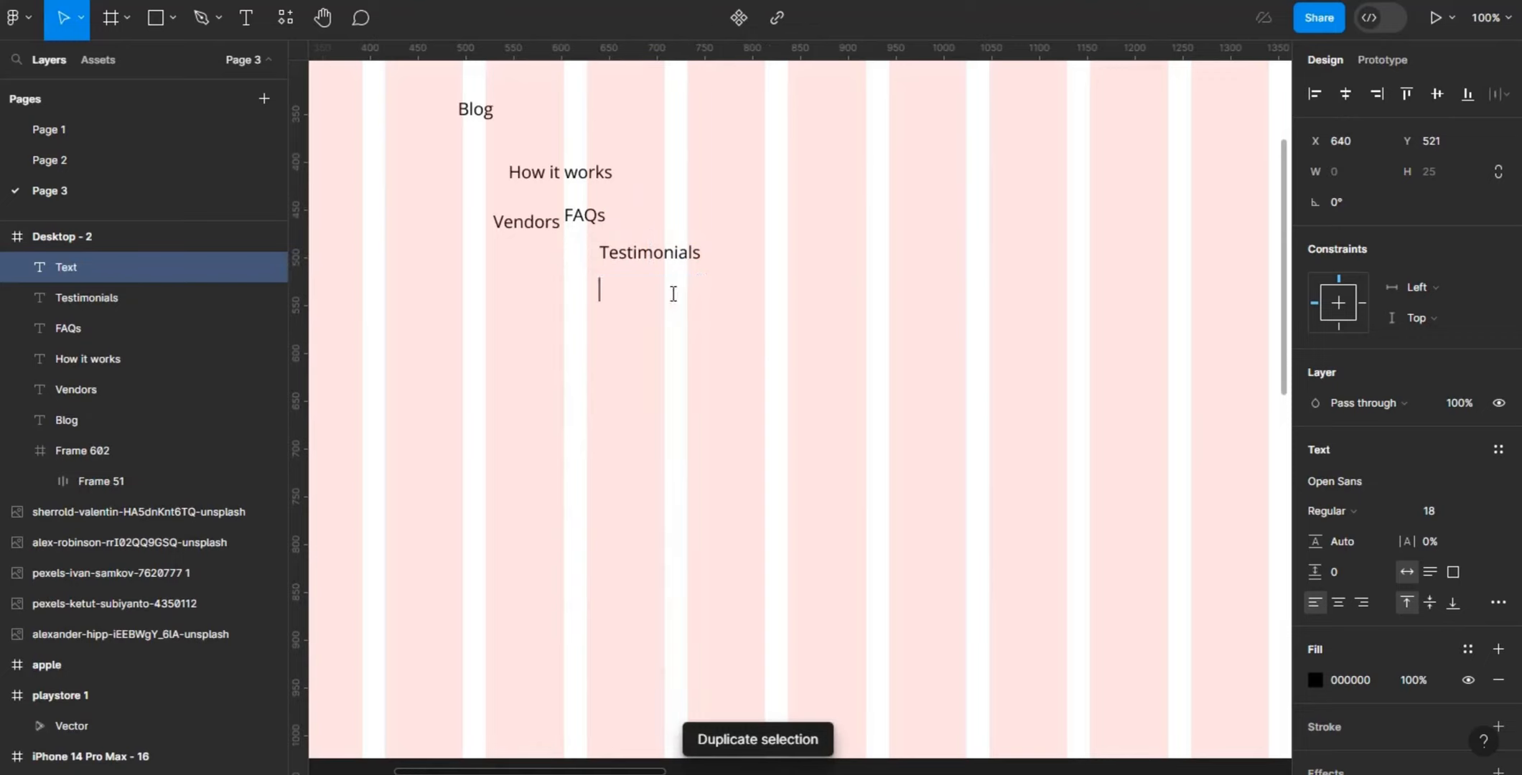
text(Supp)
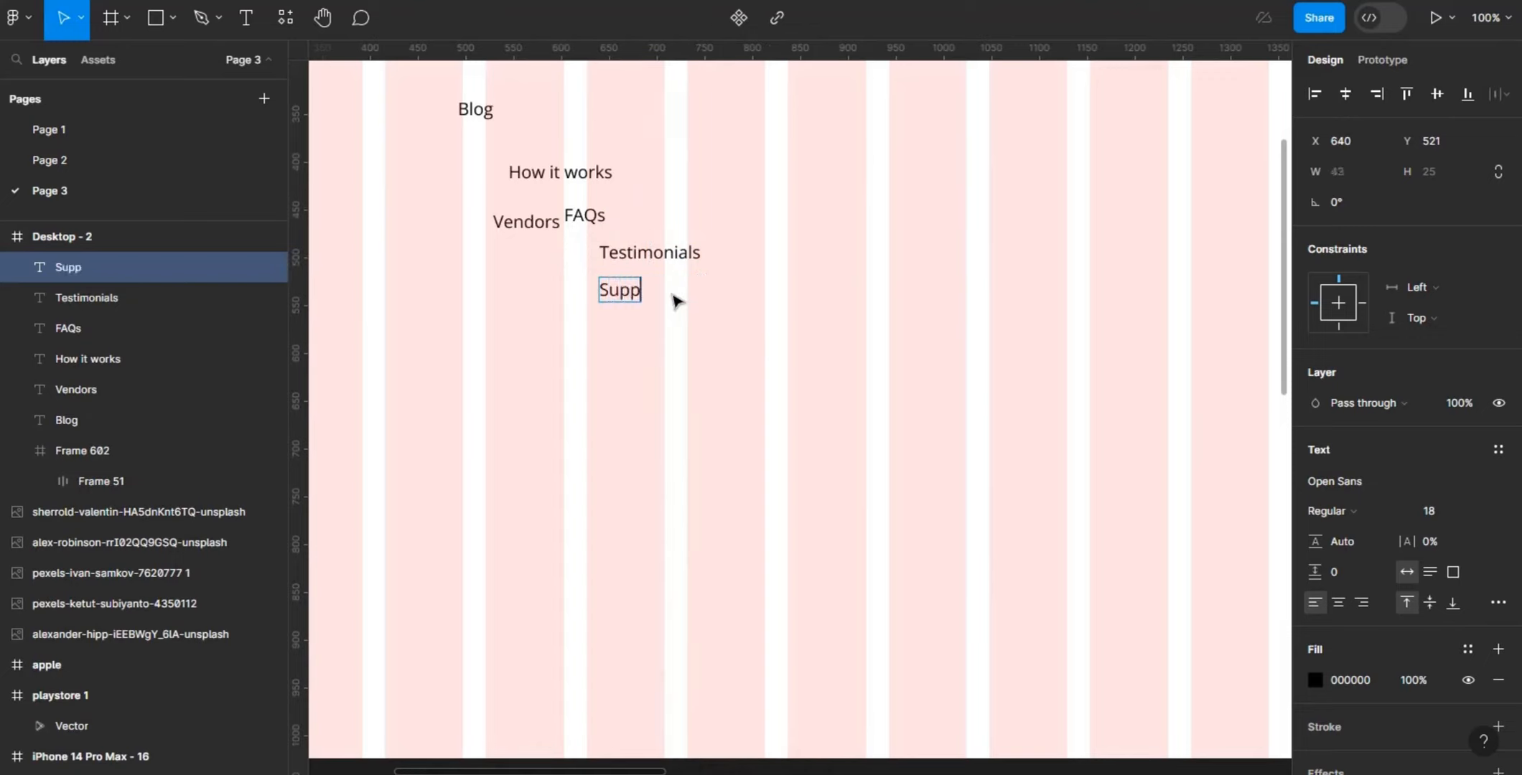
text(oer)
key(BackSpace)
key(BackSpace)
text(rt)
key(Escape)
- Combine the six navigation texts, from Blog to Support, into one auto layout frame with horizontal direction
shift+click(675, 258)
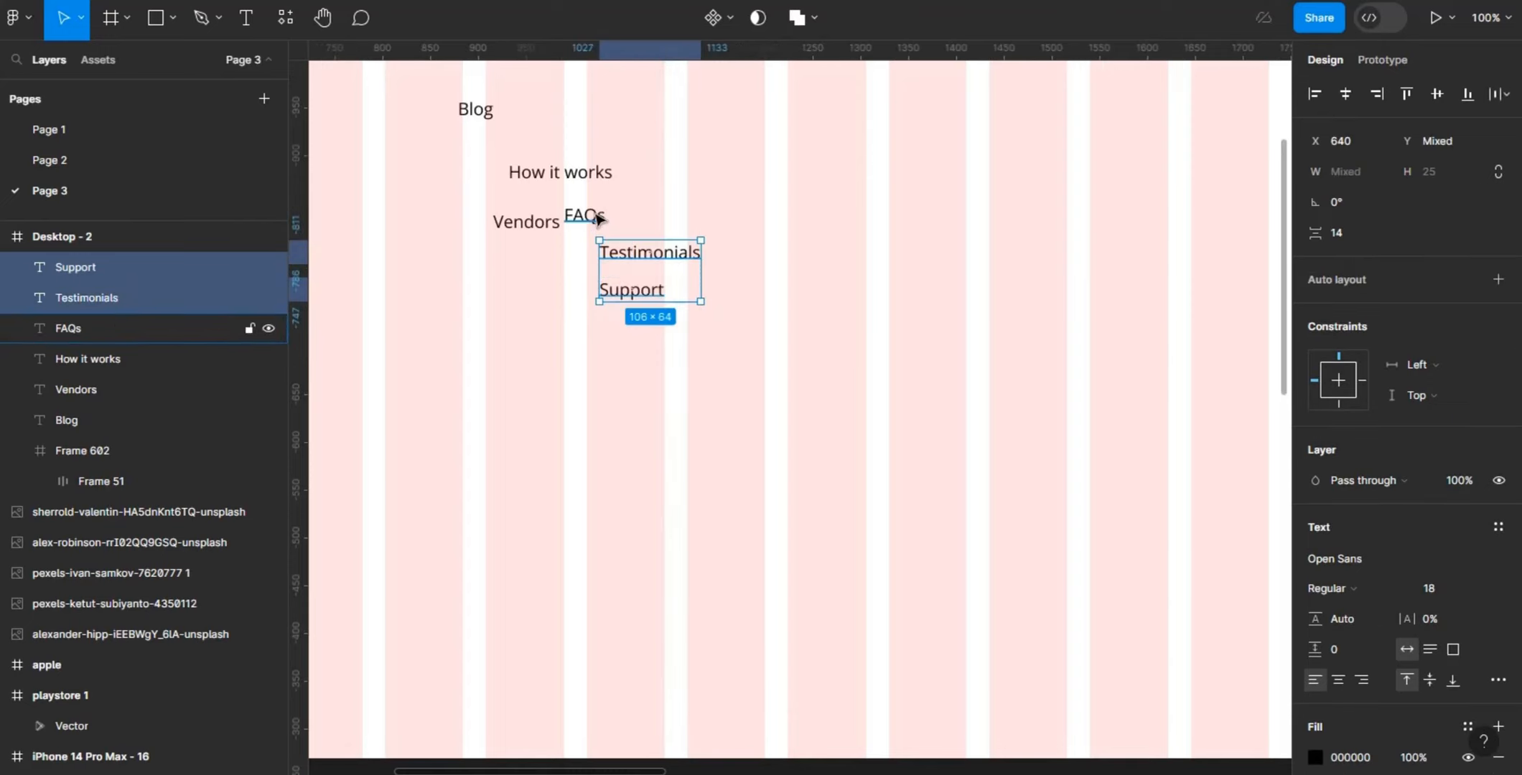
shift+click(589, 217)
shift+click(524, 229)
shift+click(544, 174)
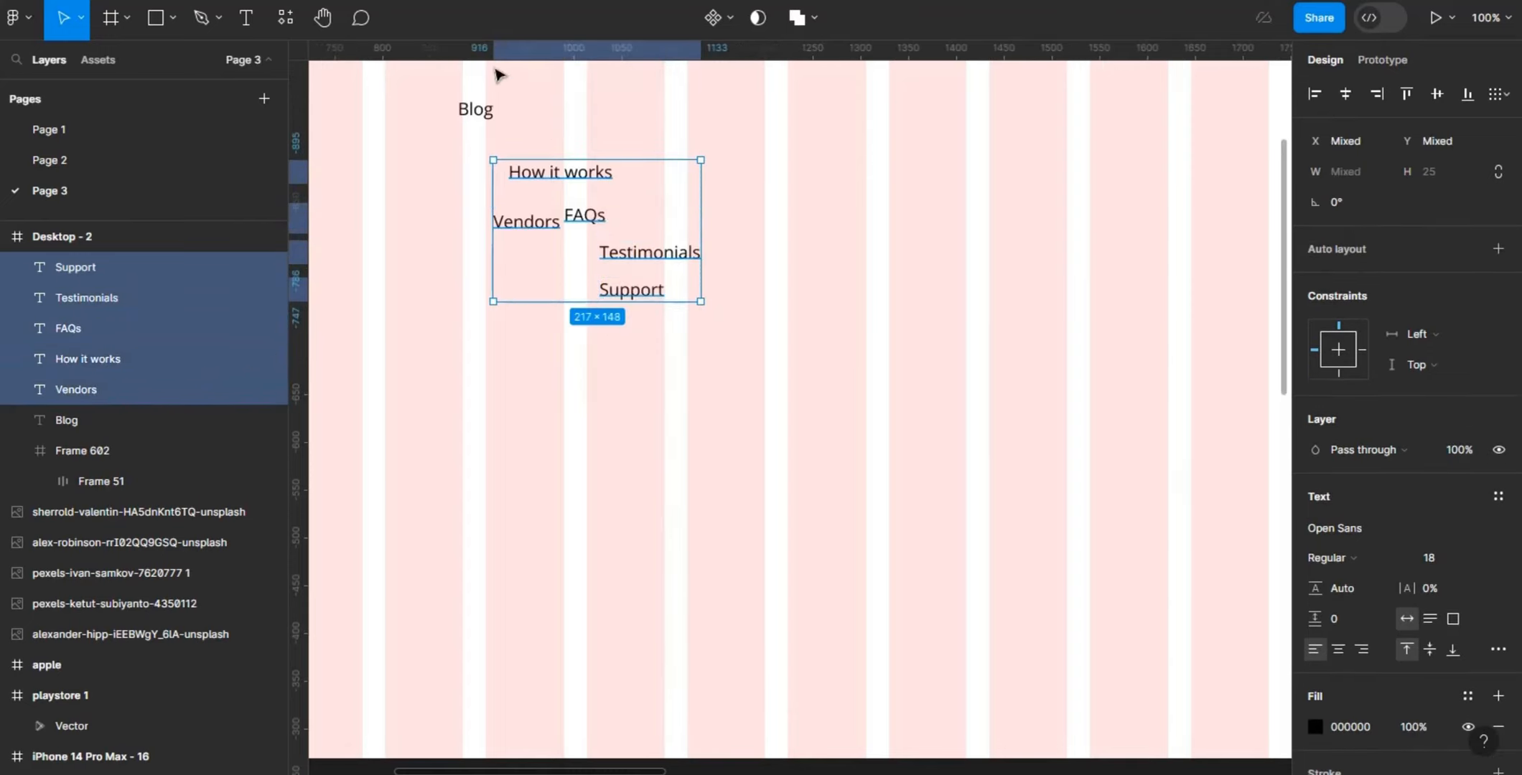
shift+click(479, 124)
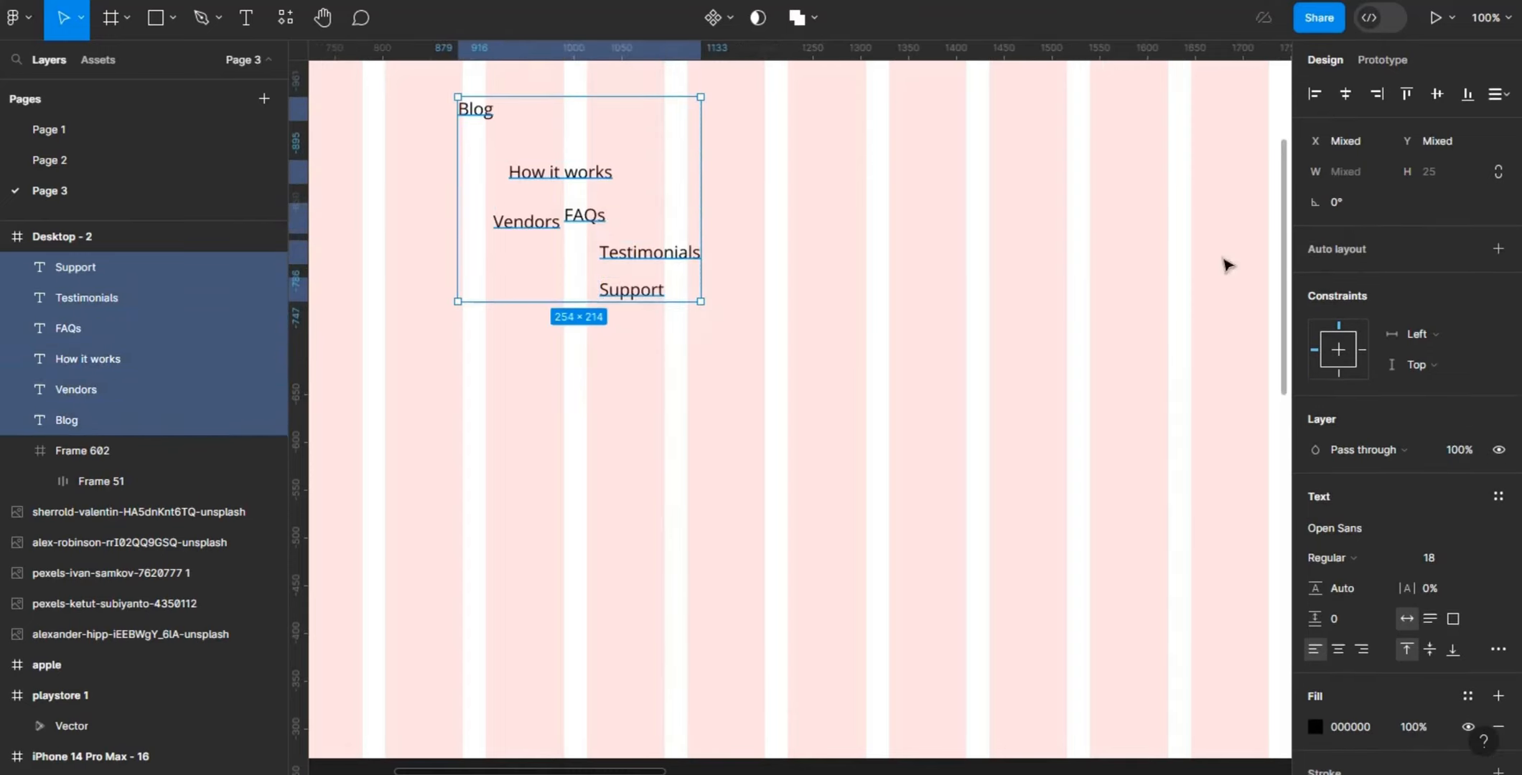
click(1497, 250)
click(1335, 373)
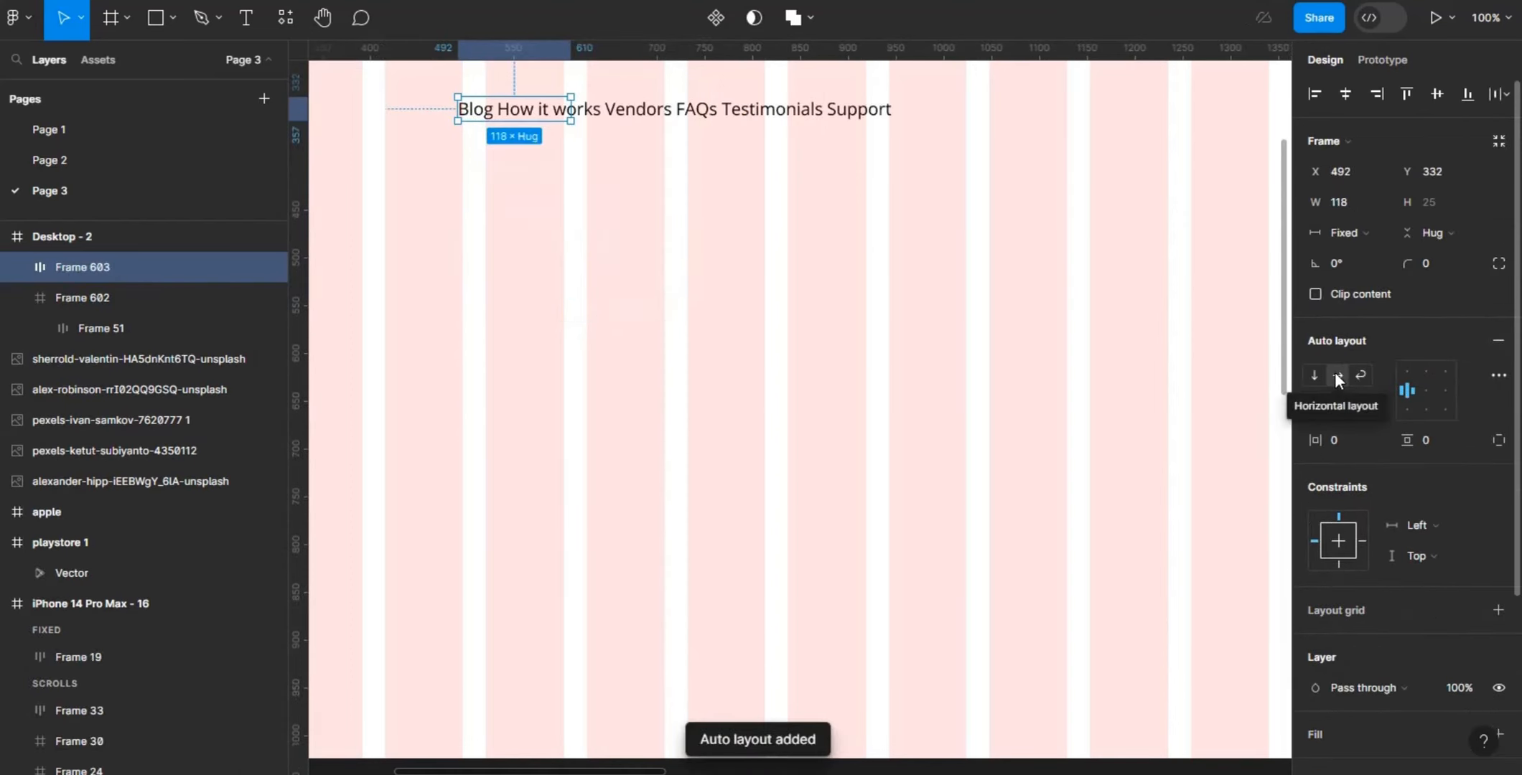
- Set the navigation links frame to Hug width with 40 spacing between items and centered alignment
click(1358, 231)
click(1375, 250)
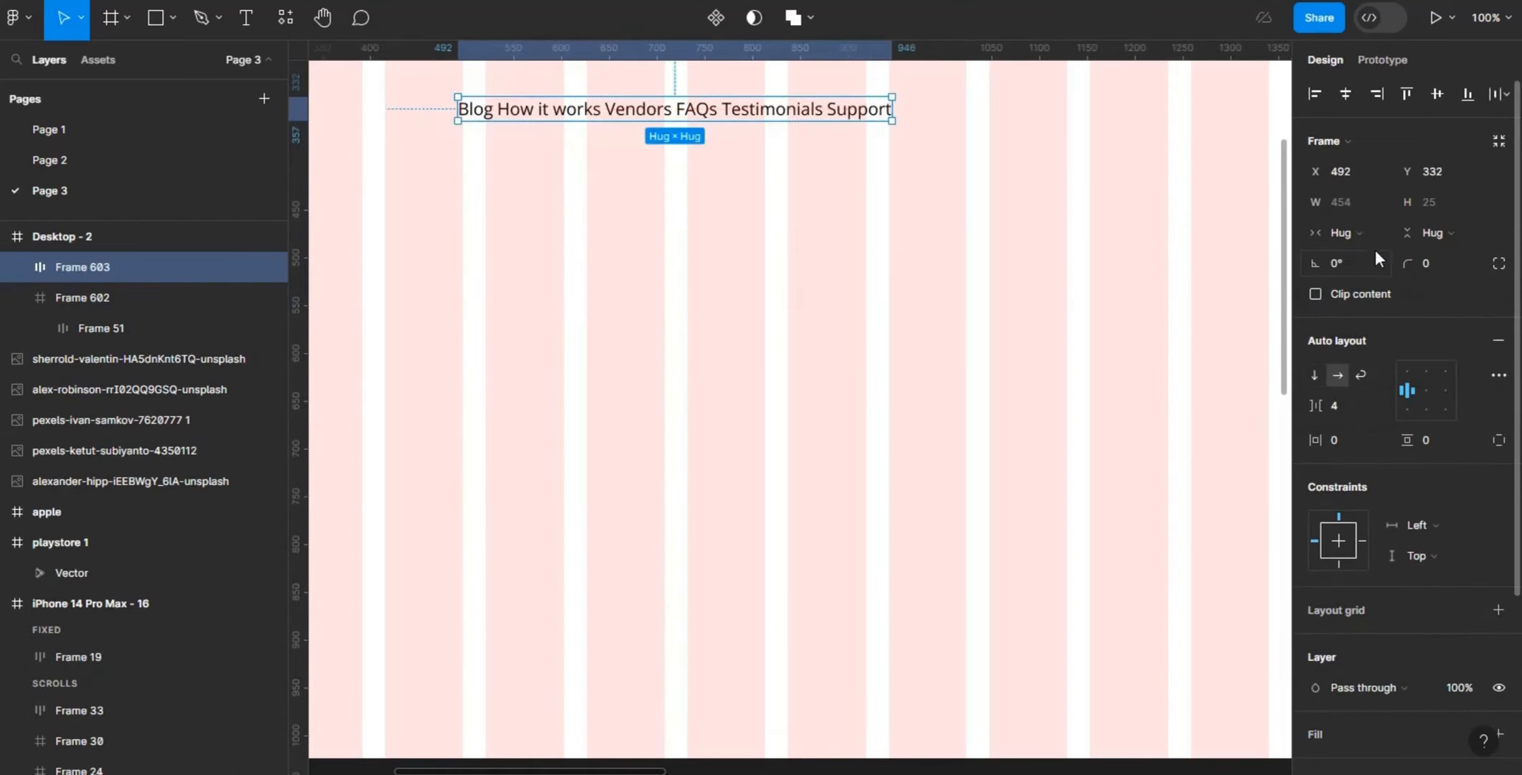
click(1346, 406)
text(40)
key(Return)
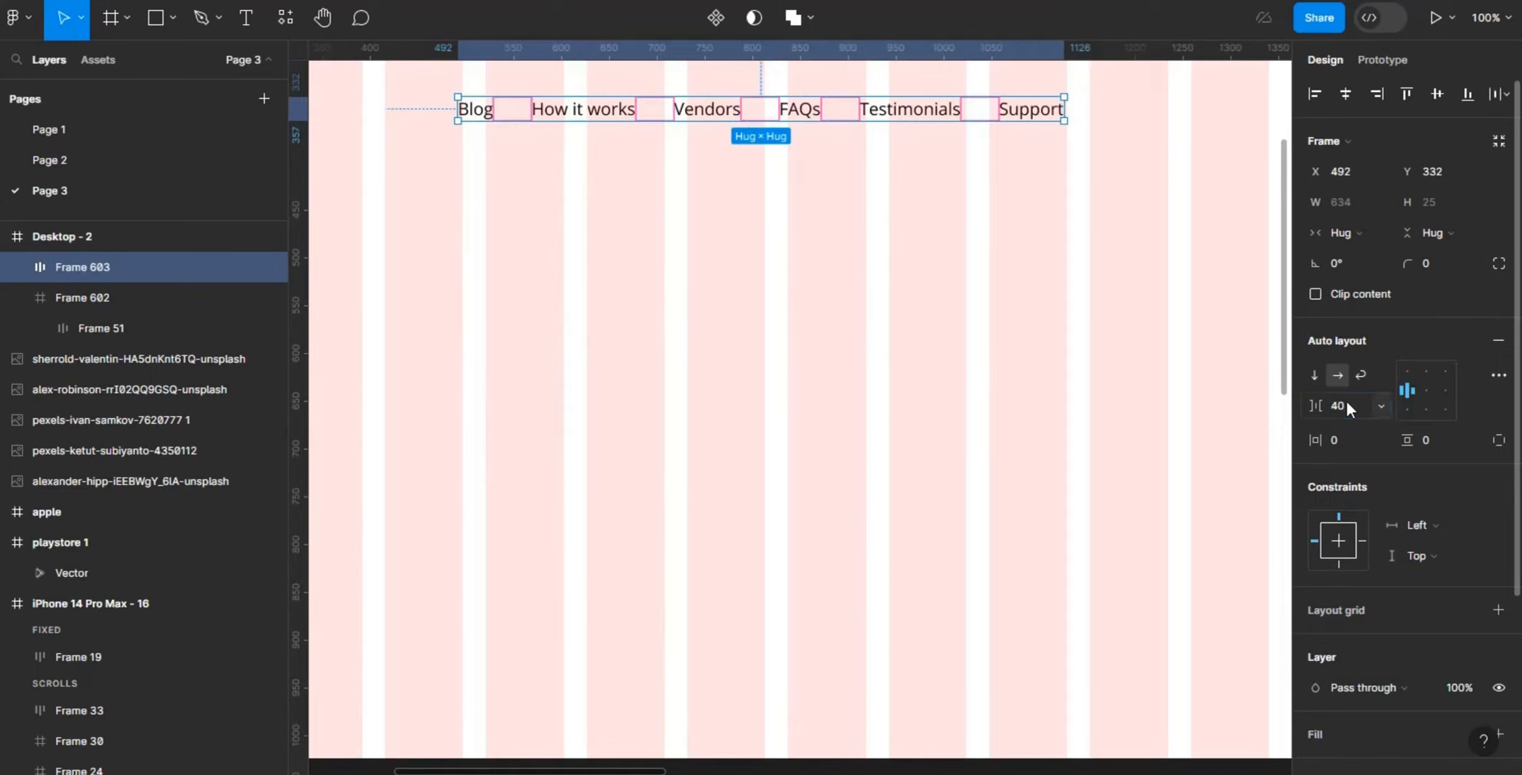
click(1431, 390)
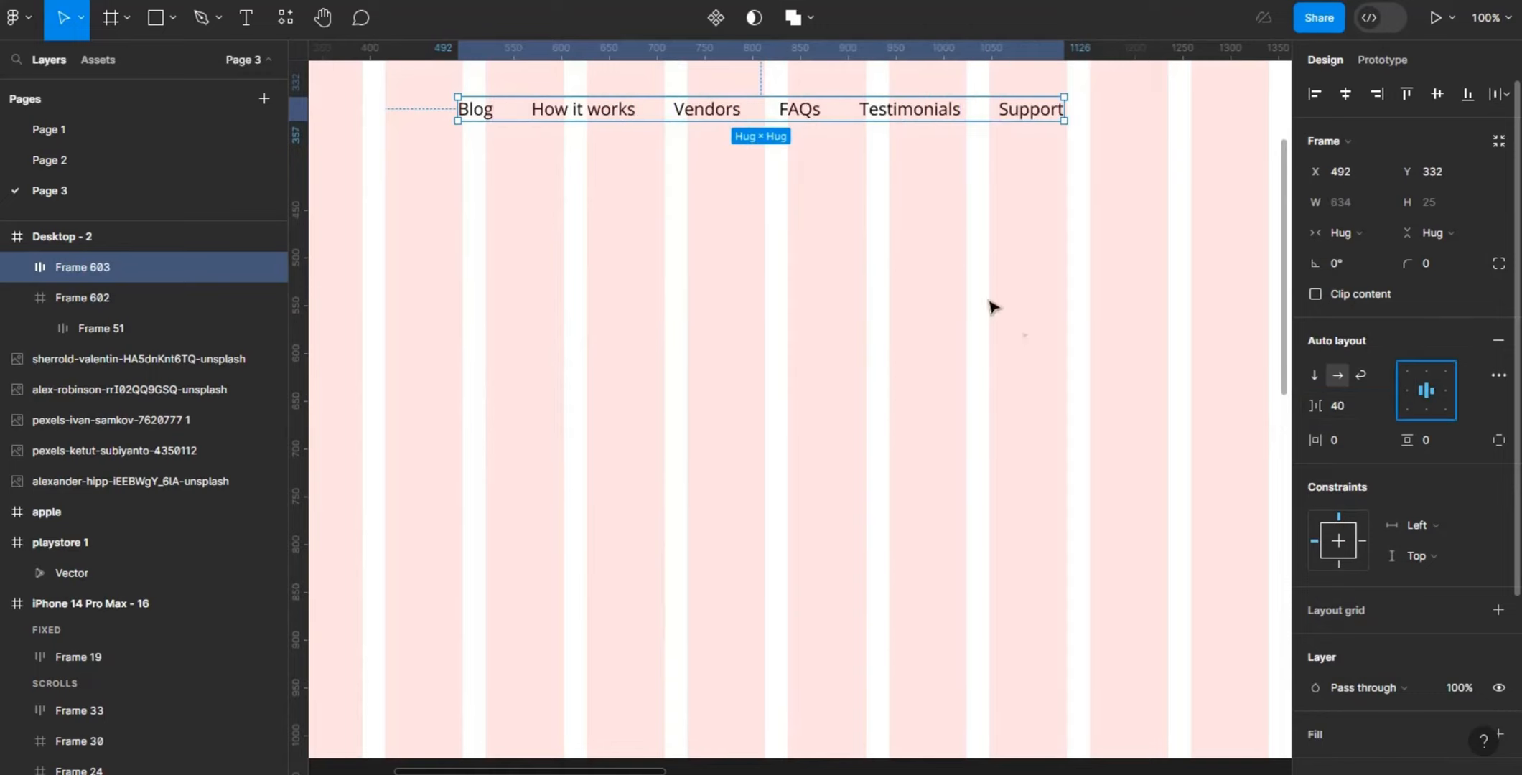
- Measure the gap between the Testimonials and FAQs links and inspect the navigation frame's layout settings
click(912, 115)
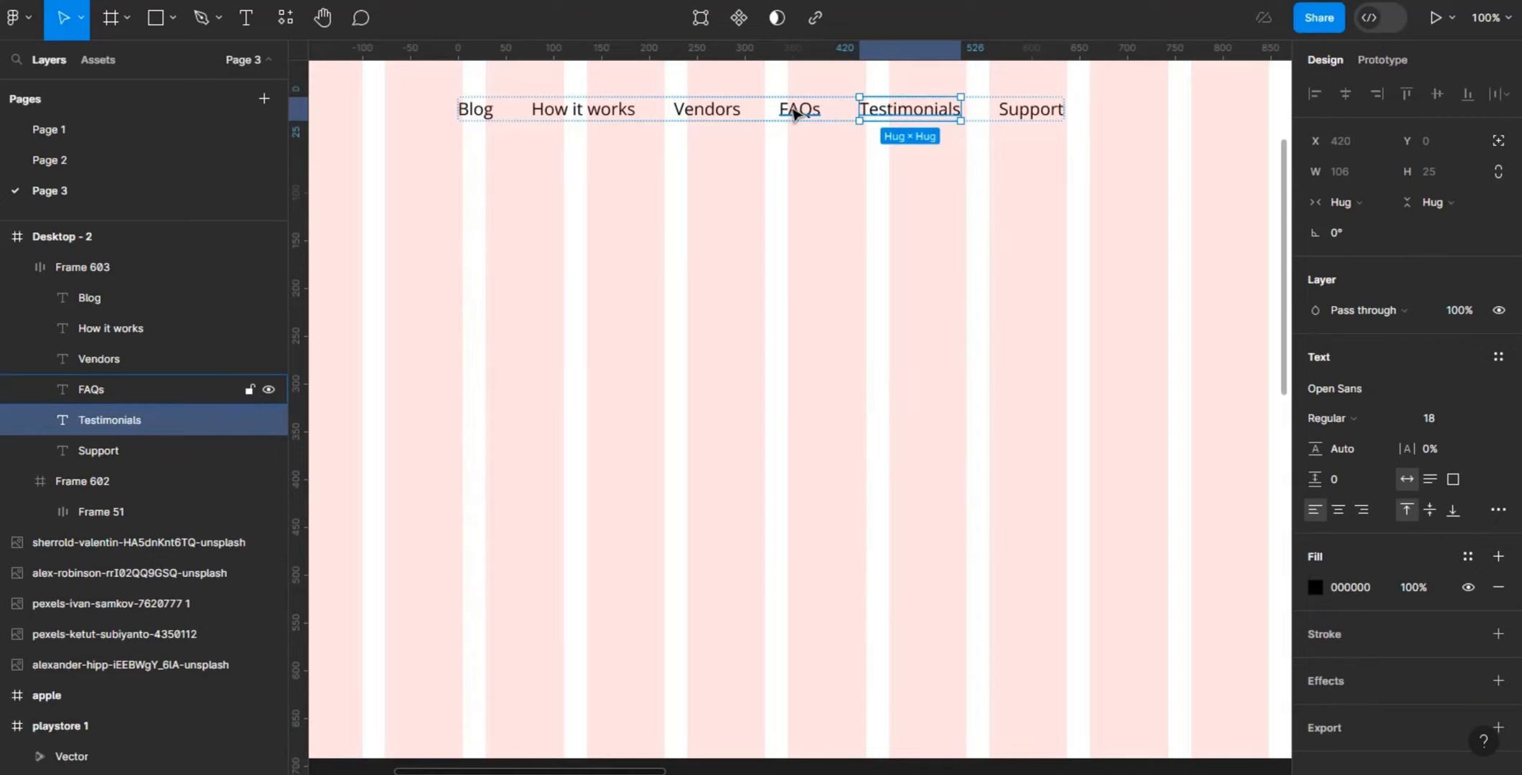
key(alt)
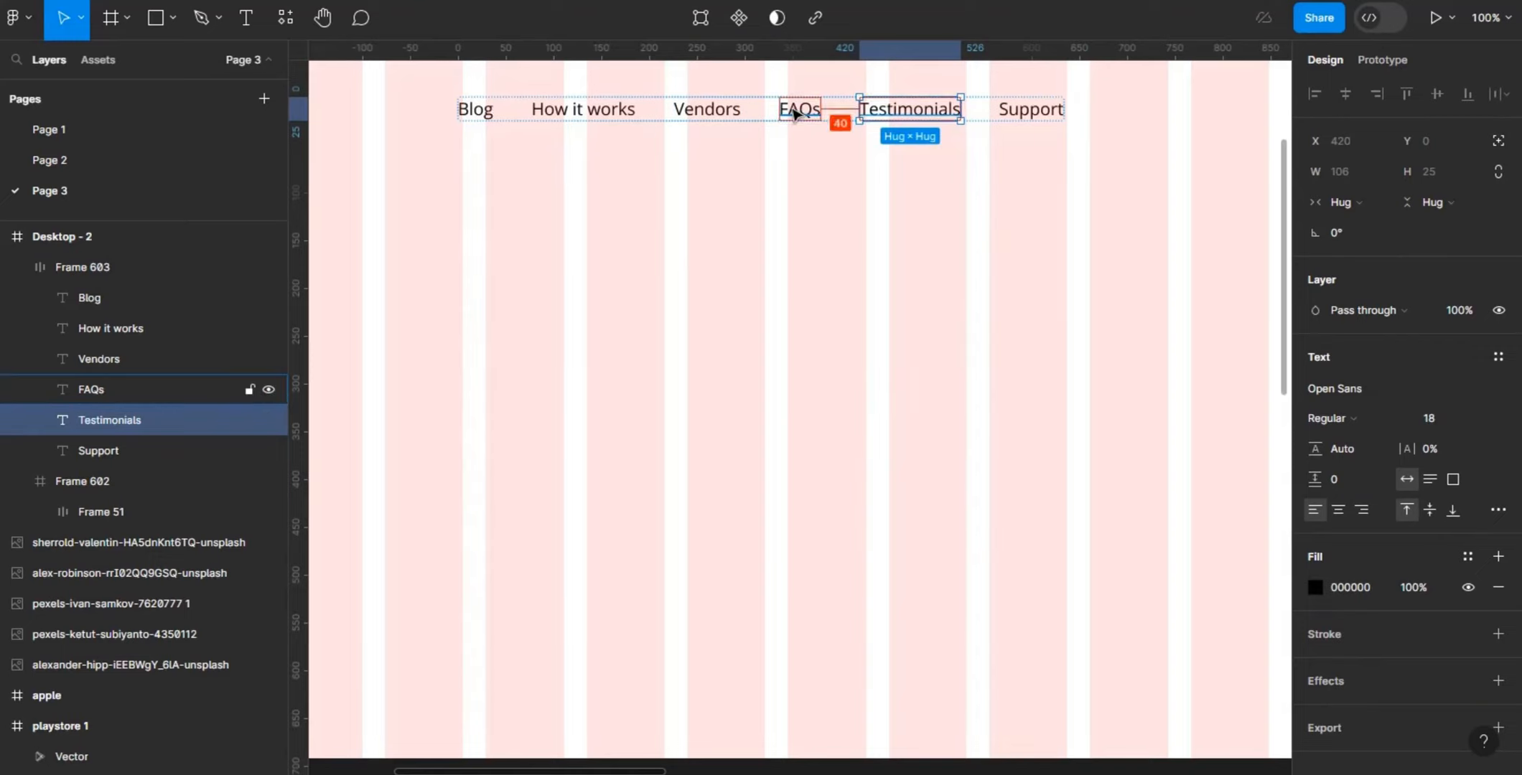
key(Escape)
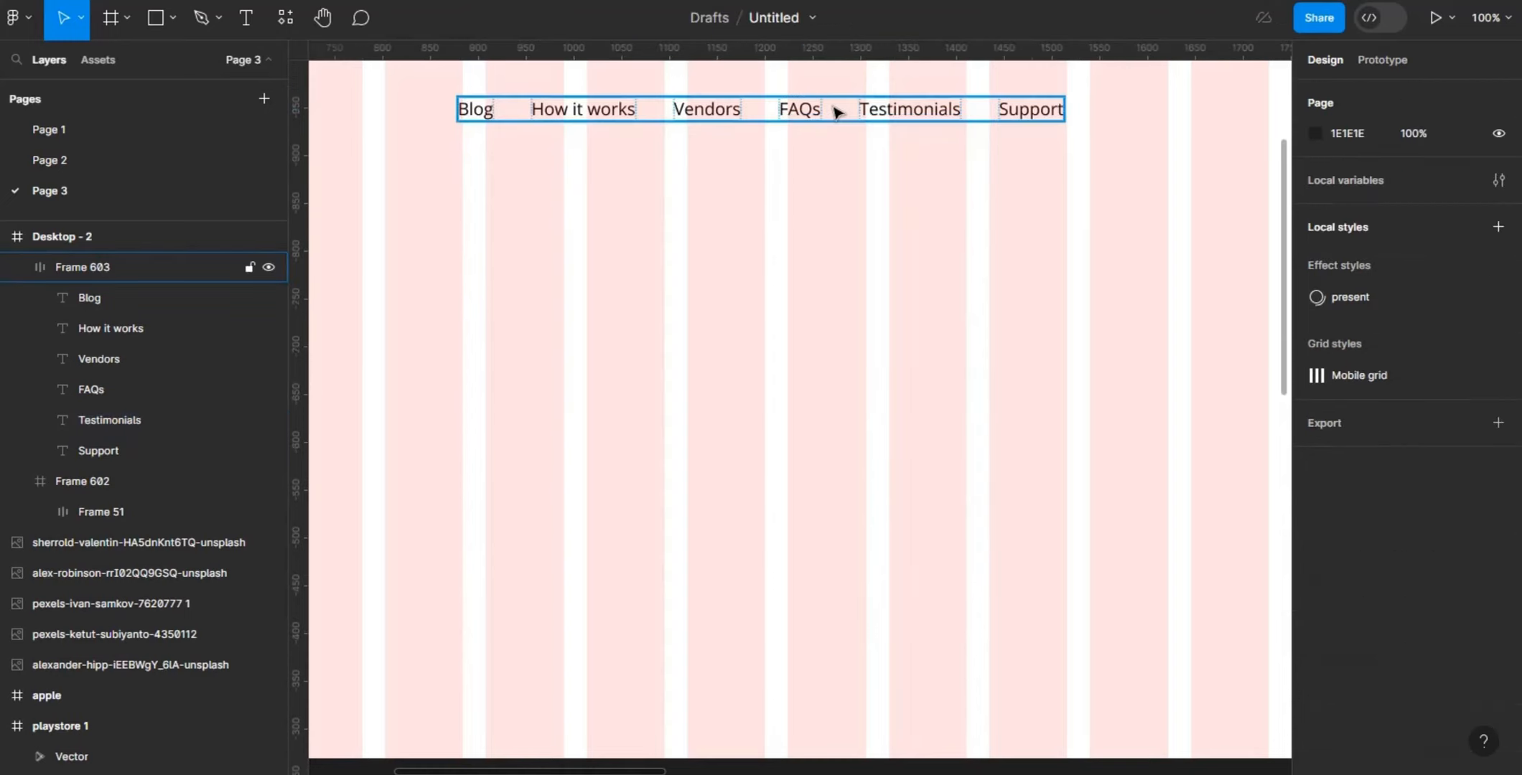
click(836, 112)
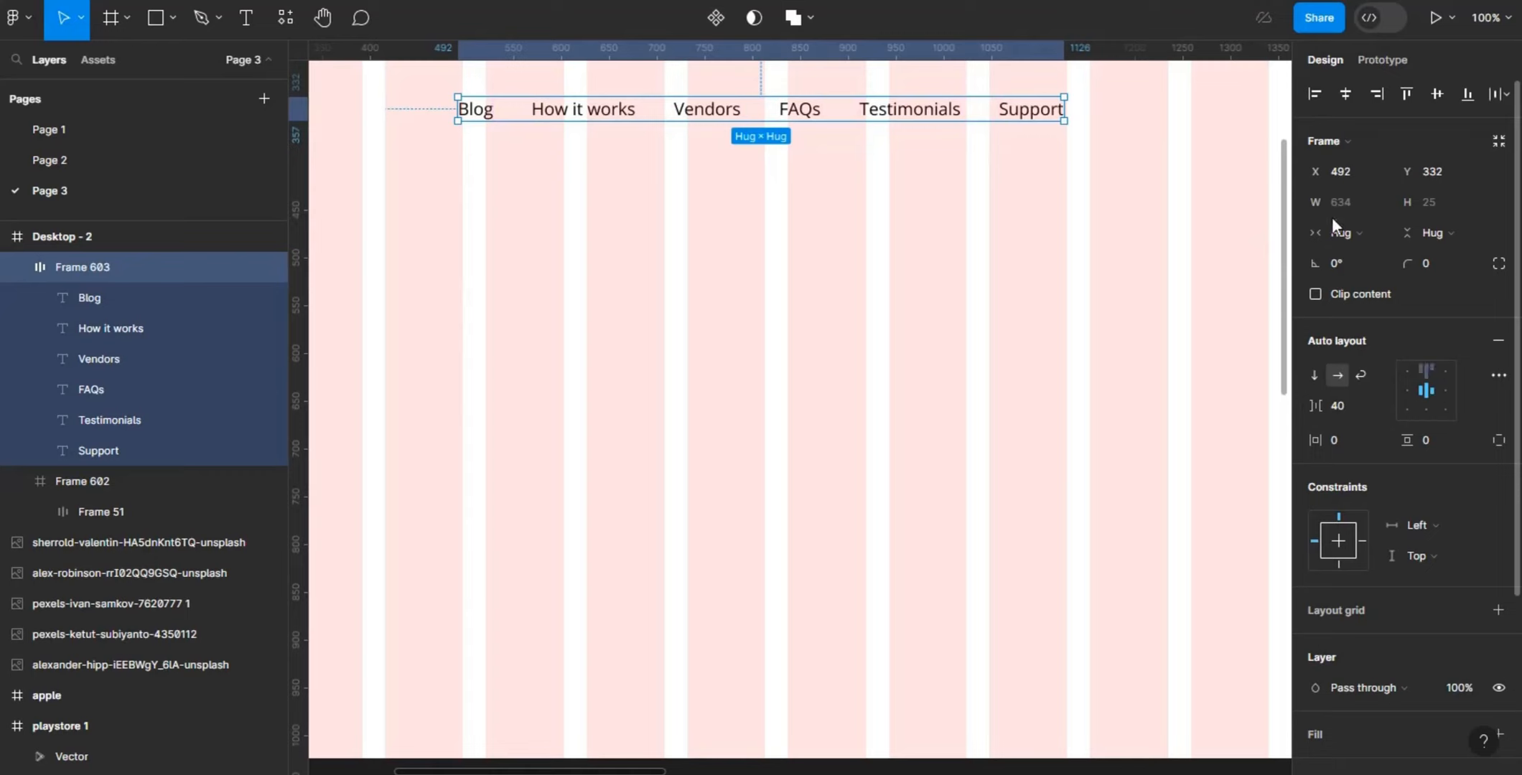
click(896, 352)
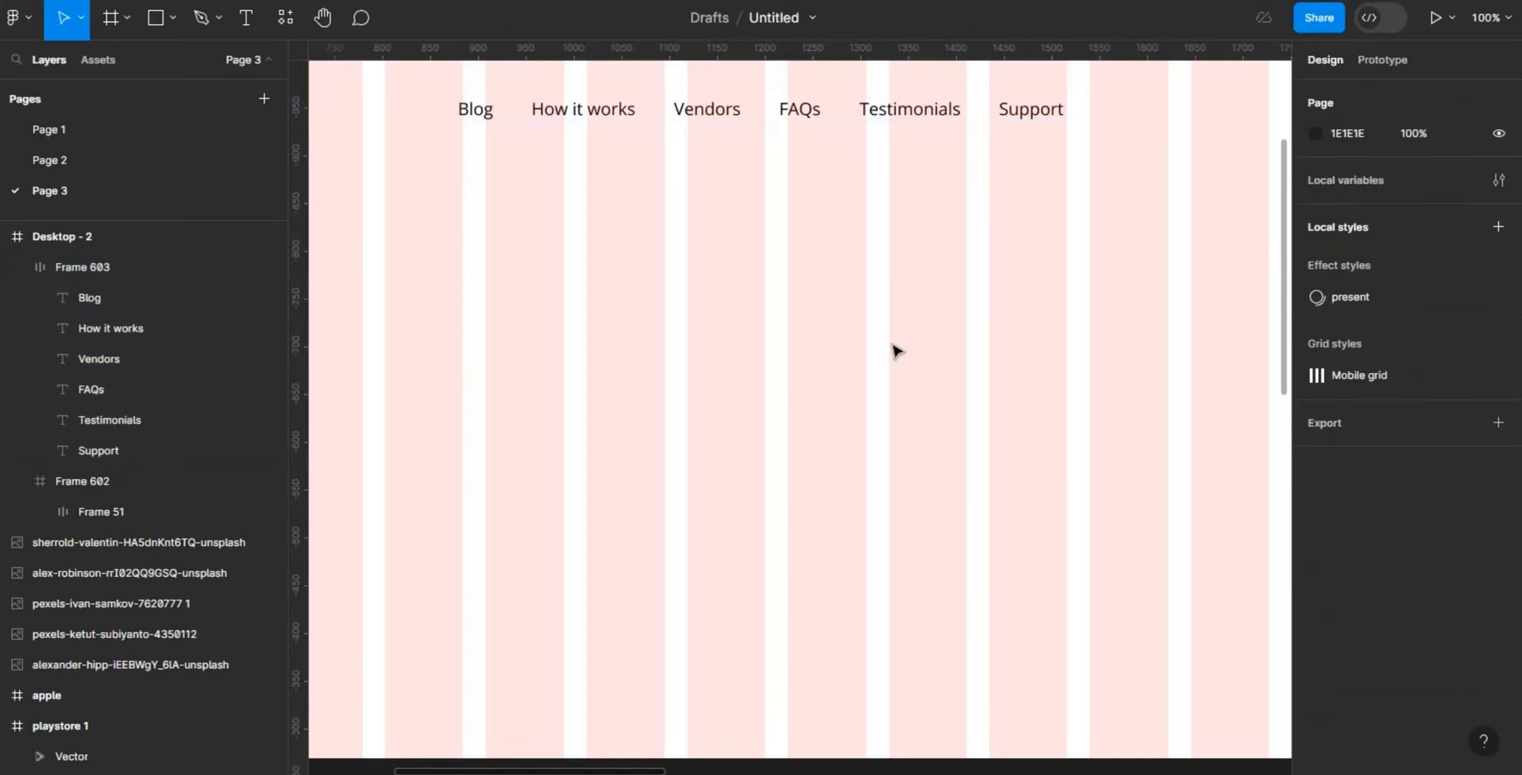
- Draw a frame of about 233 × 61 below the navigation links in Desktop - 2 and give it an FFFFFF fill
key(minus)
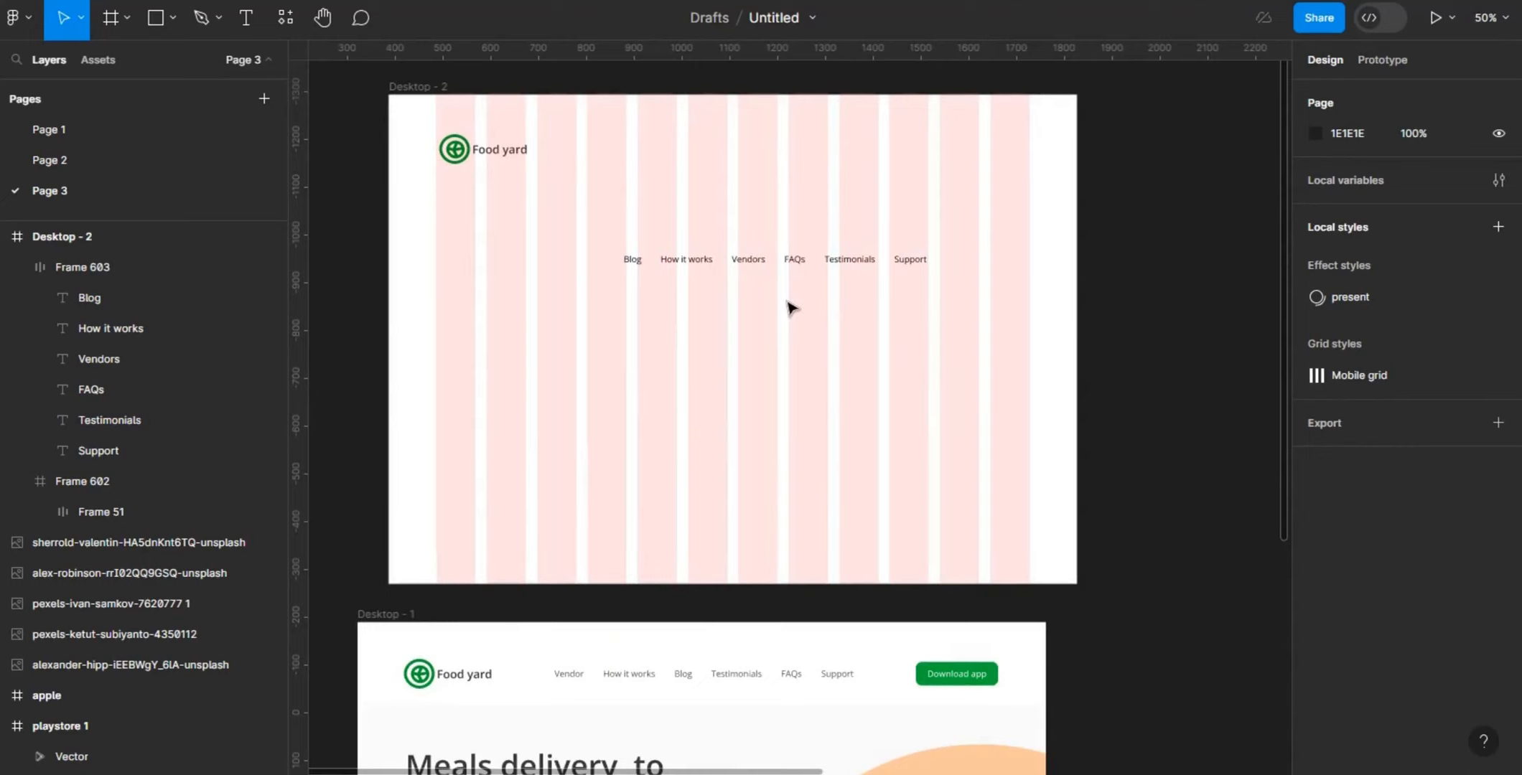
key(f)
key(plus)
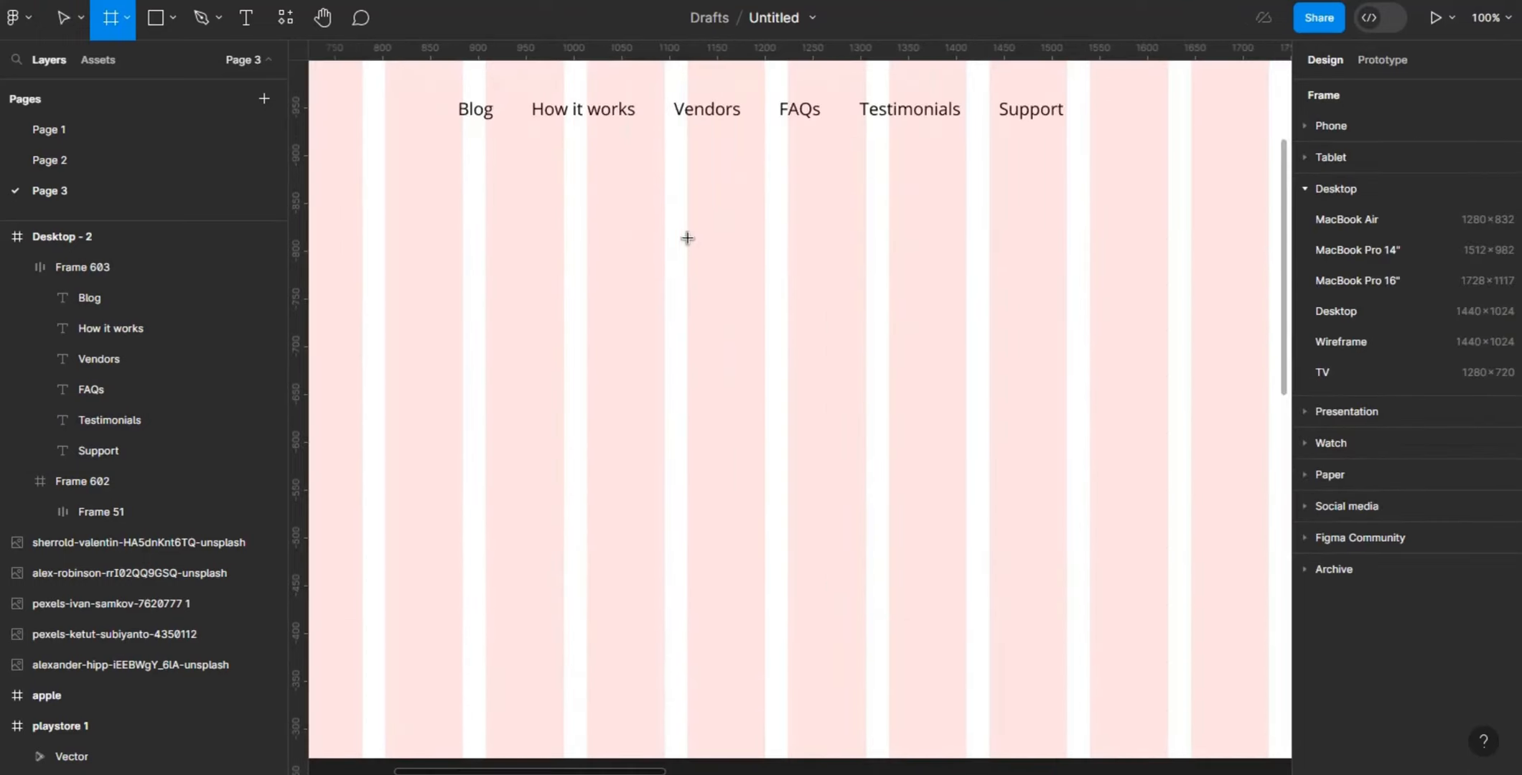
drag(687, 239, 911, 296)
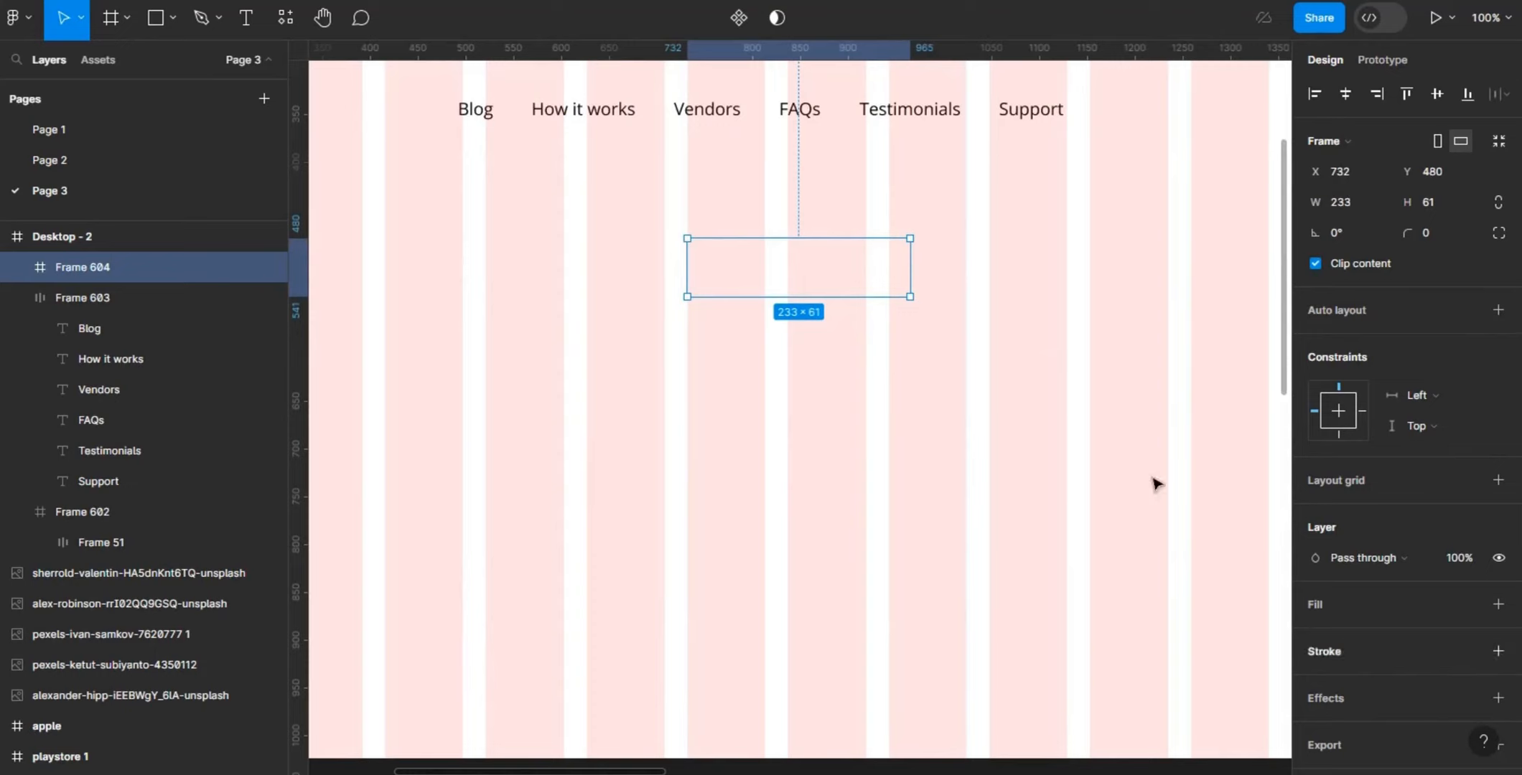
click(1498, 604)
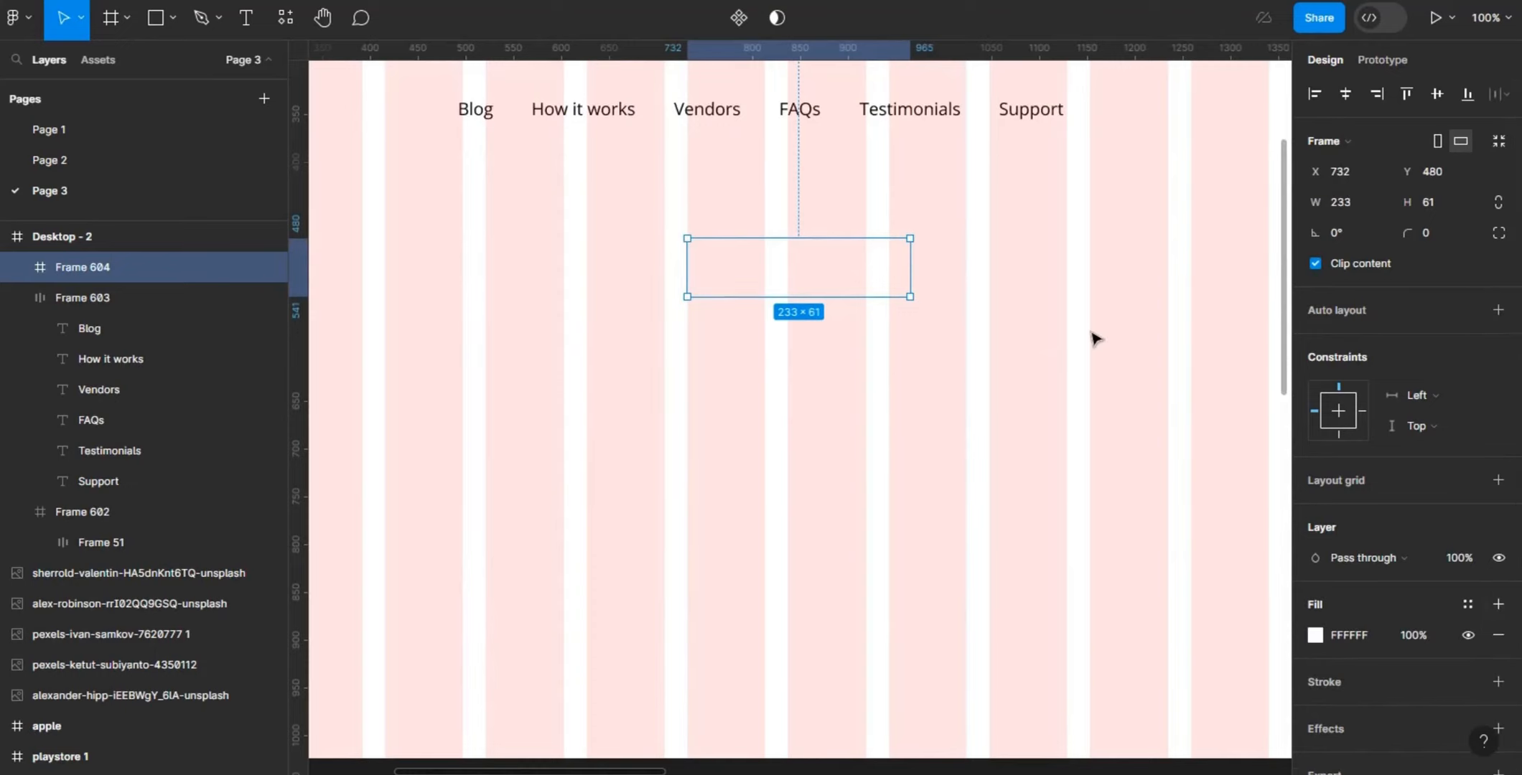
click(1093, 338)
- Add the text "Download app" inside the new frame below the navigation links, at about X 103, Y 49
key(t)
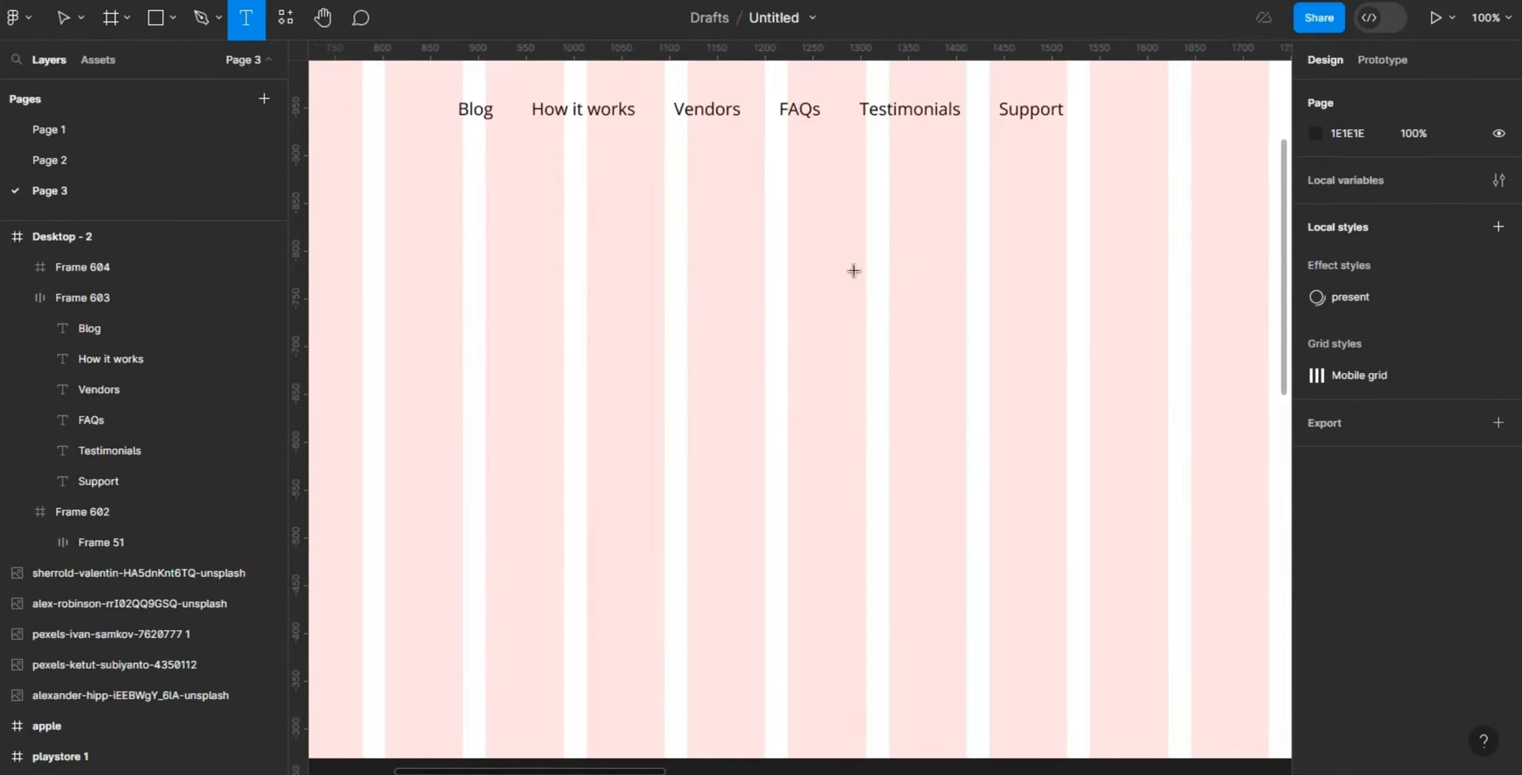
click(785, 285)
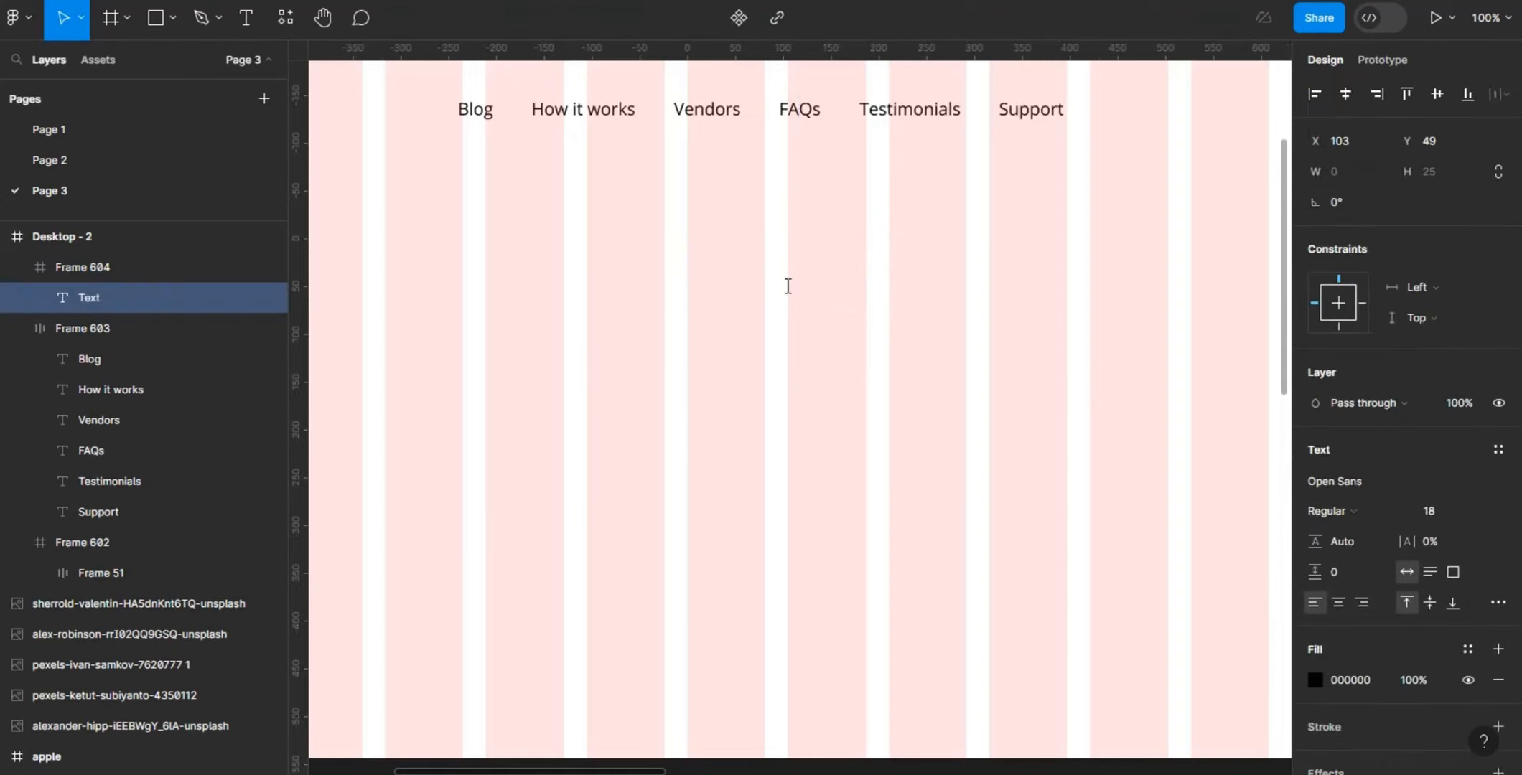
text(Download app)
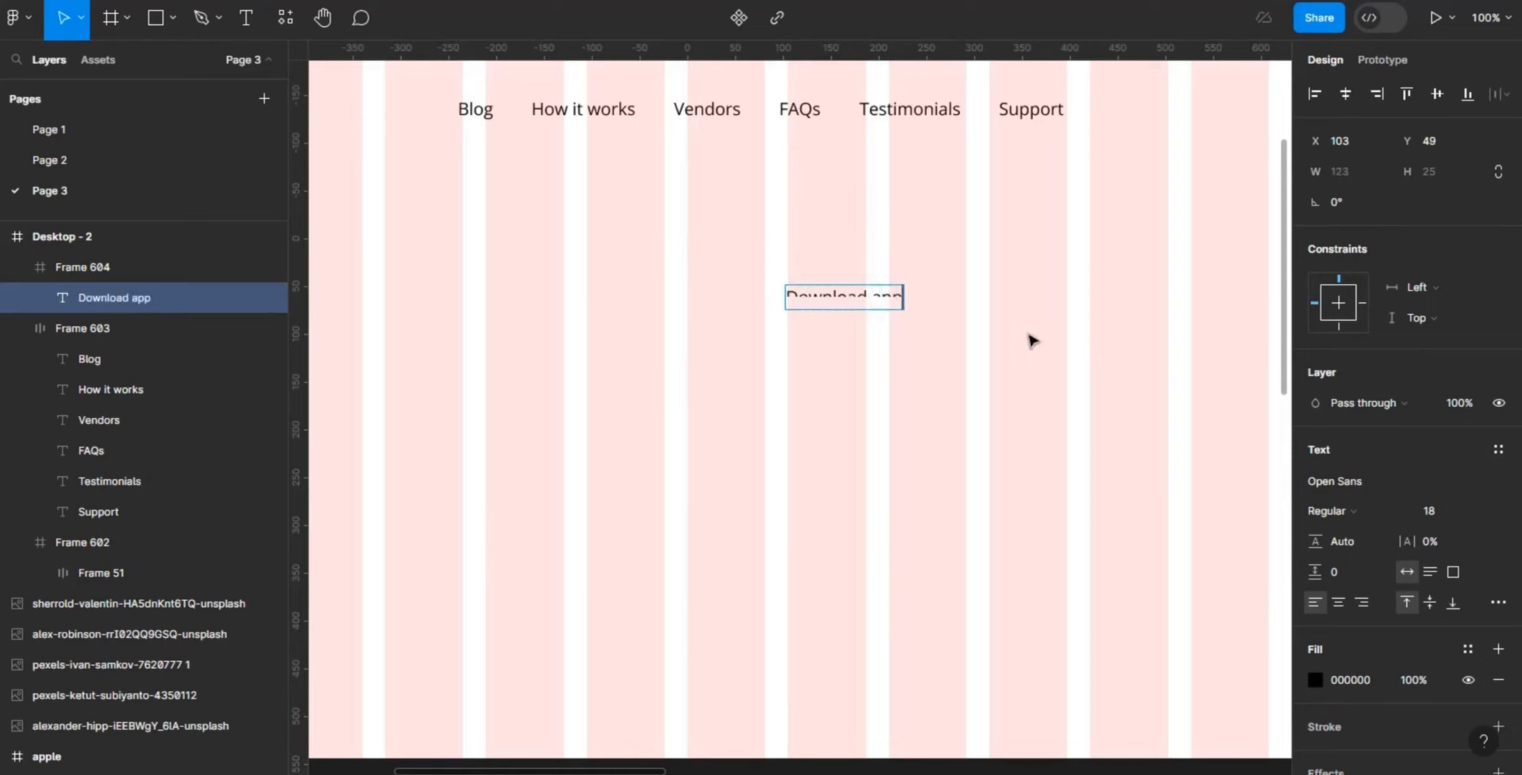
key(Escape)
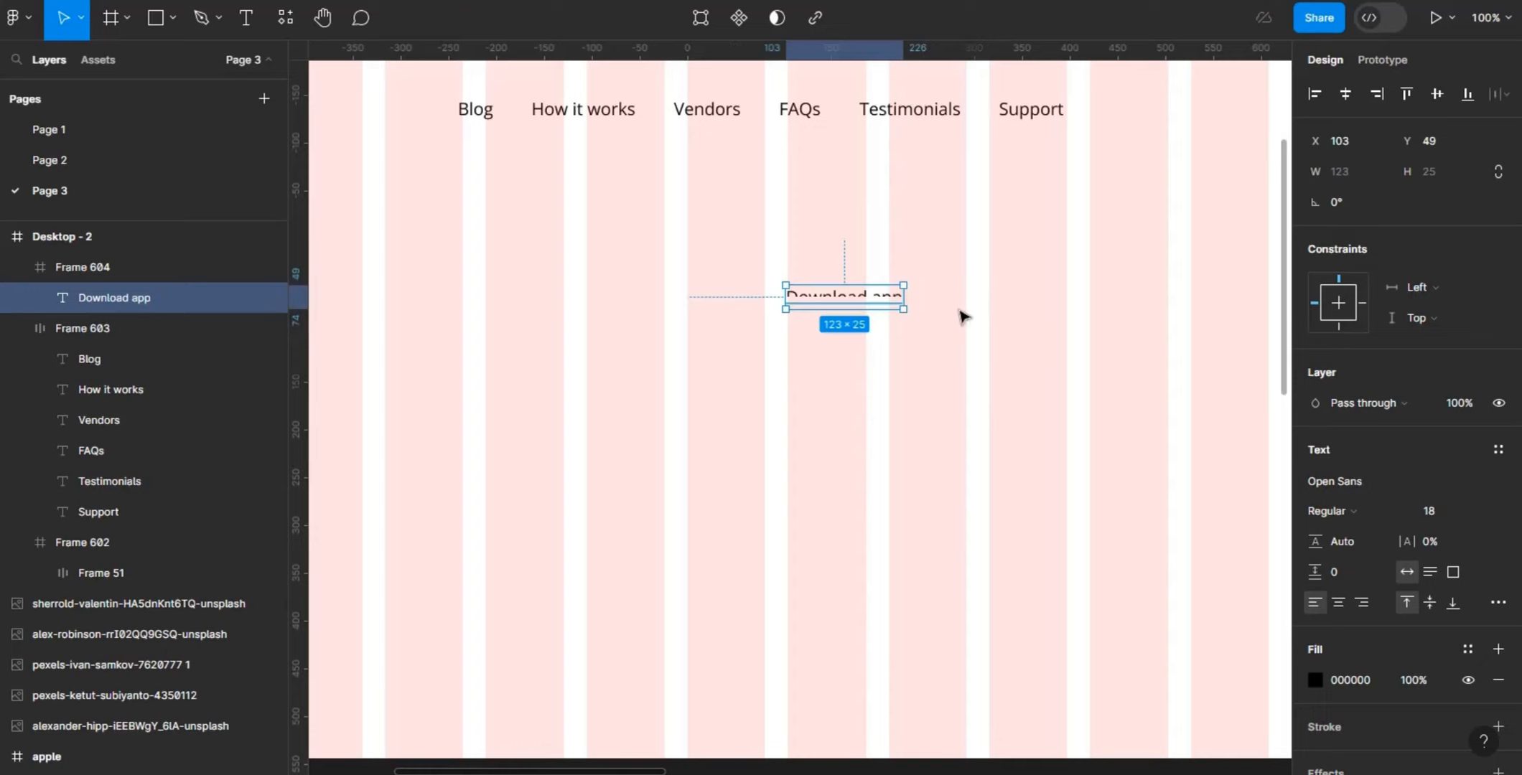
- Set the font weight of the "Download app" text to Medium
click(1367, 511)
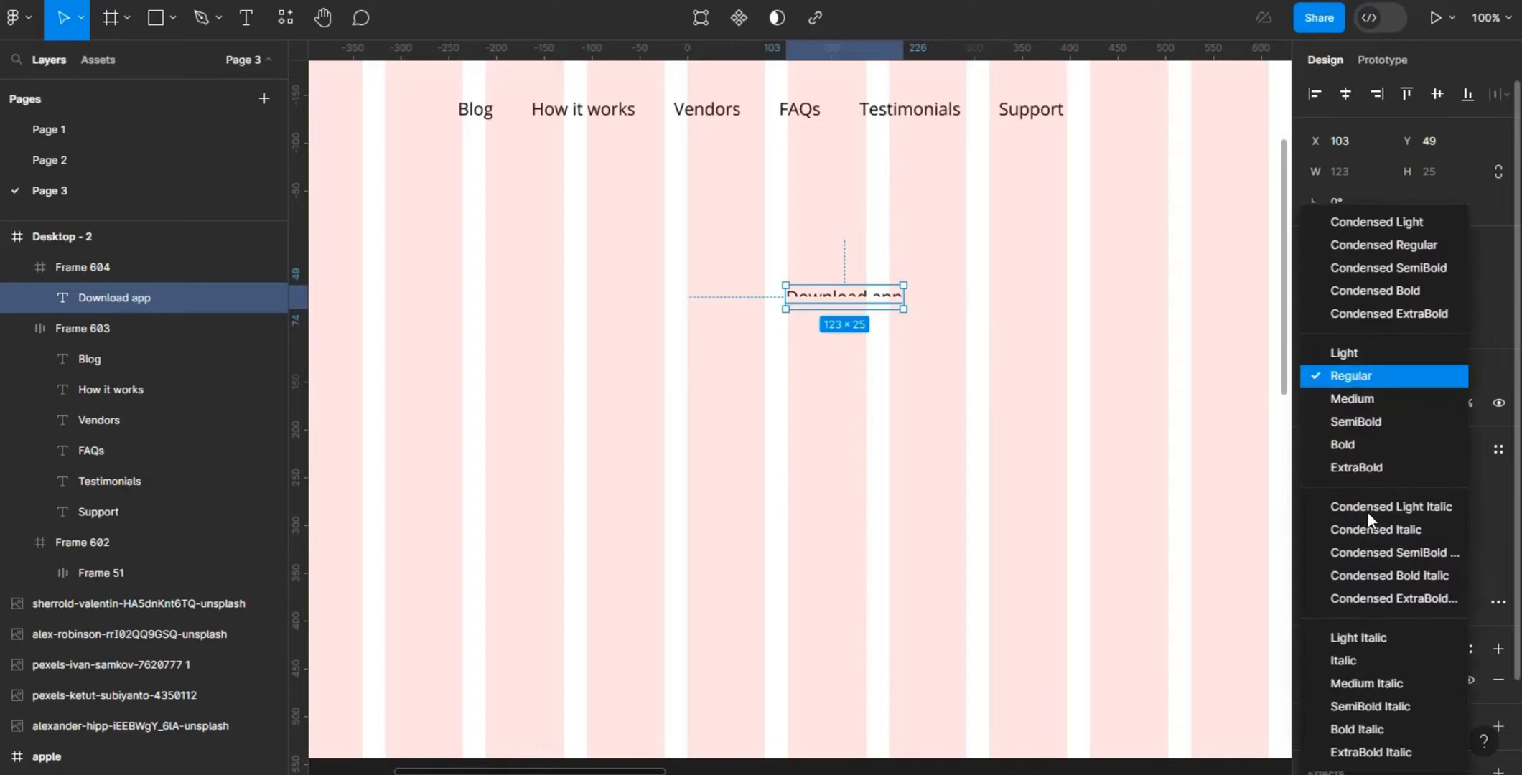
click(1375, 403)
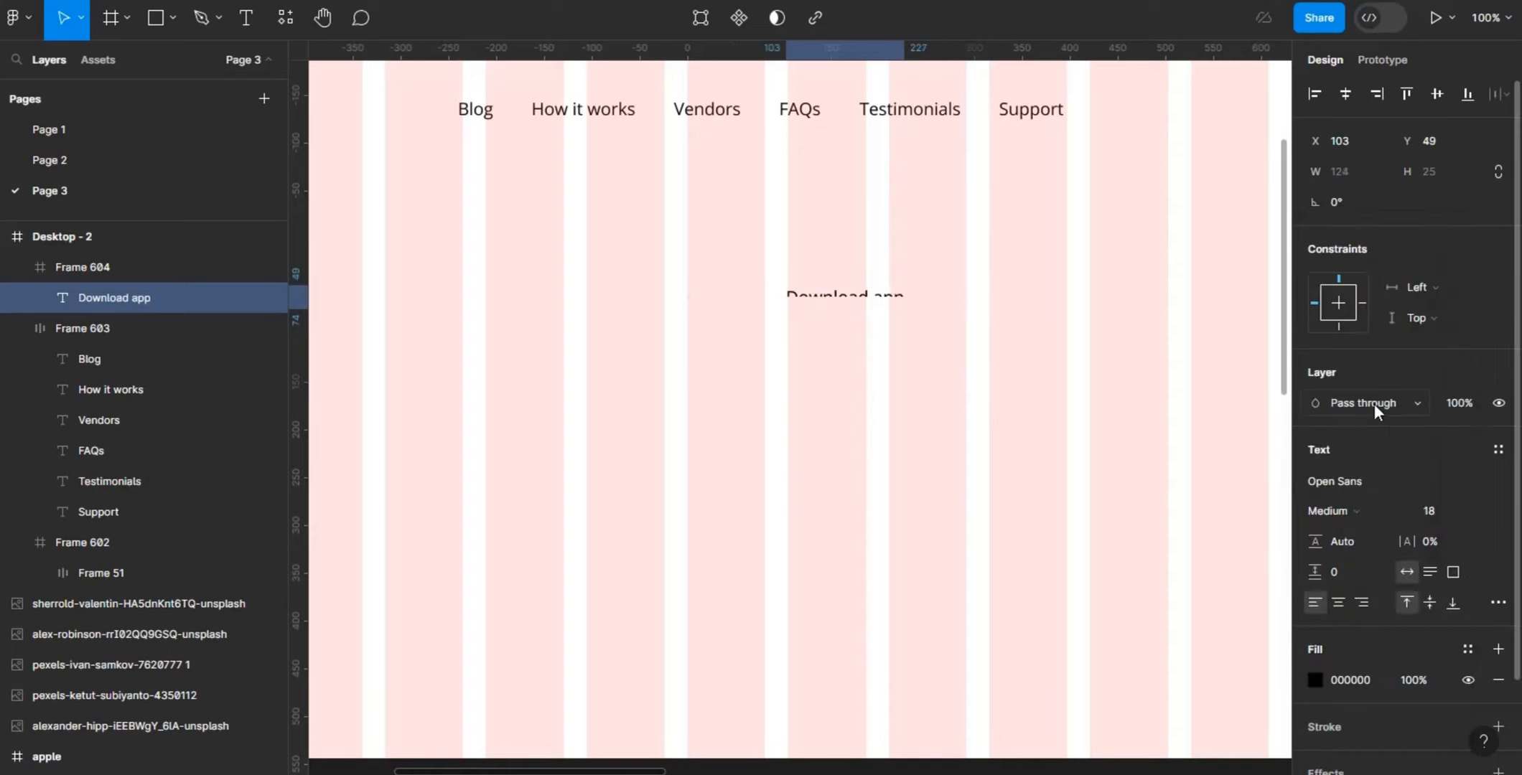
click(1031, 411)
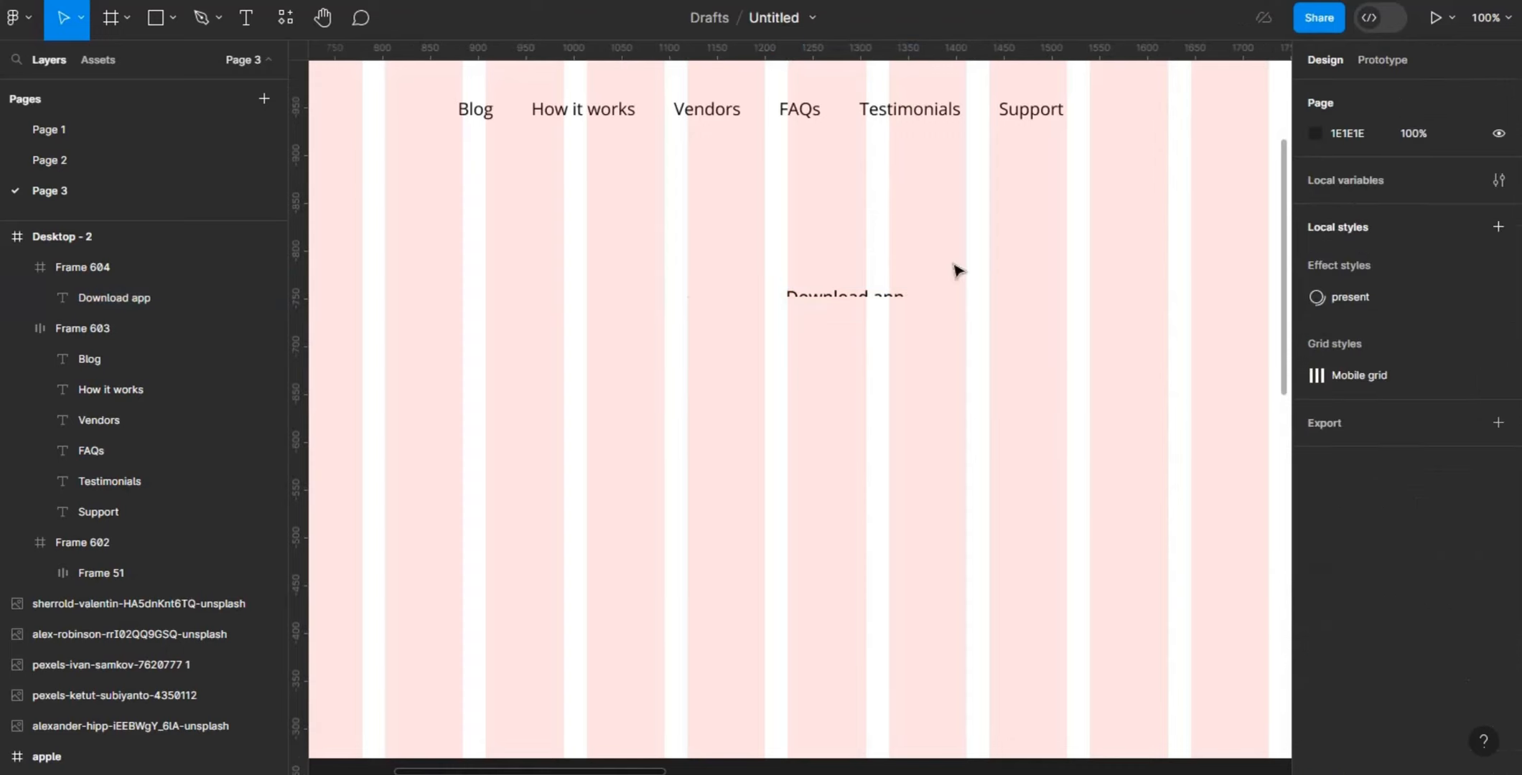
- Add auto layout to the frame around "Download app" with 24 horizontal padding and 12 vertical padding
click(863, 277)
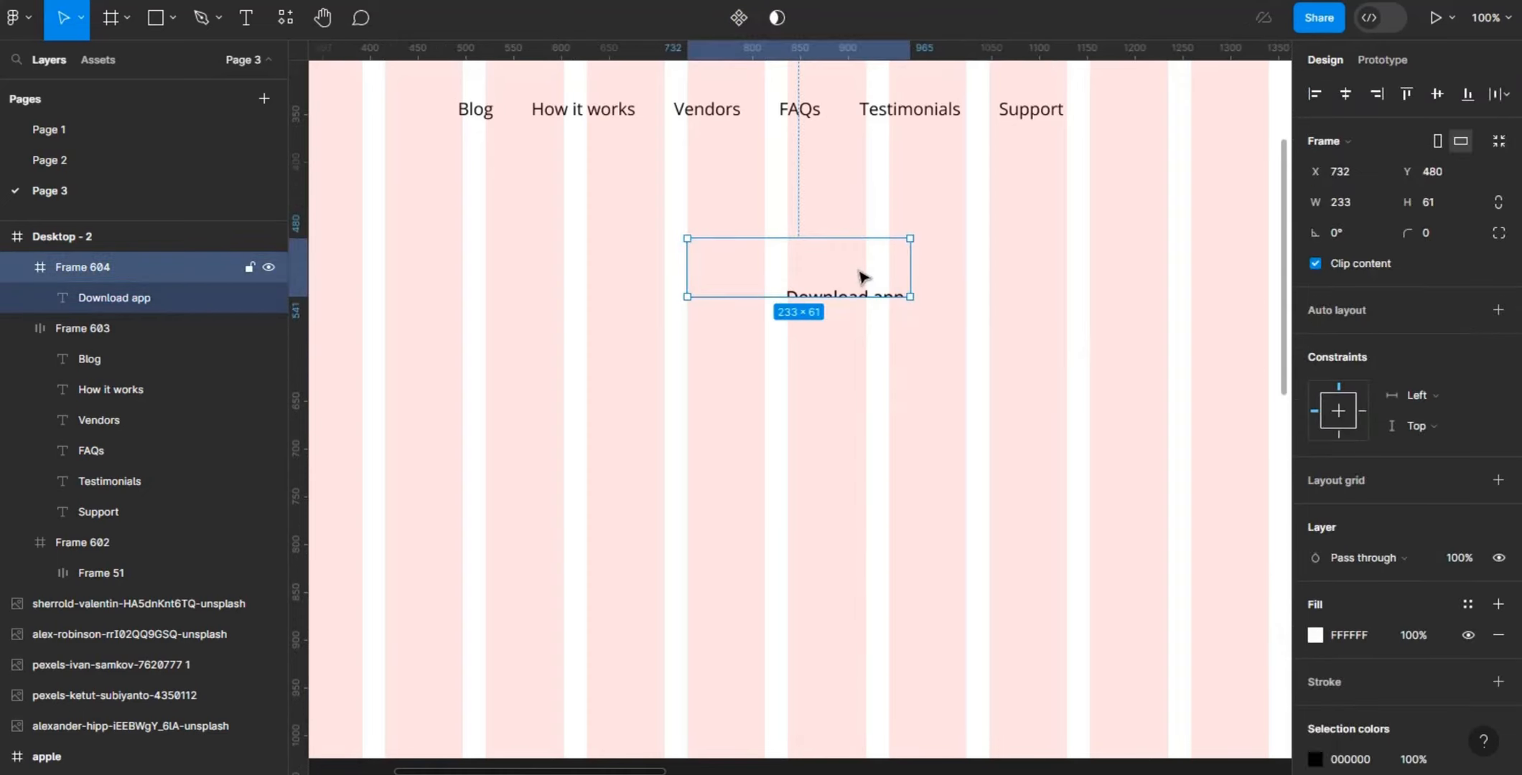
click(1498, 312)
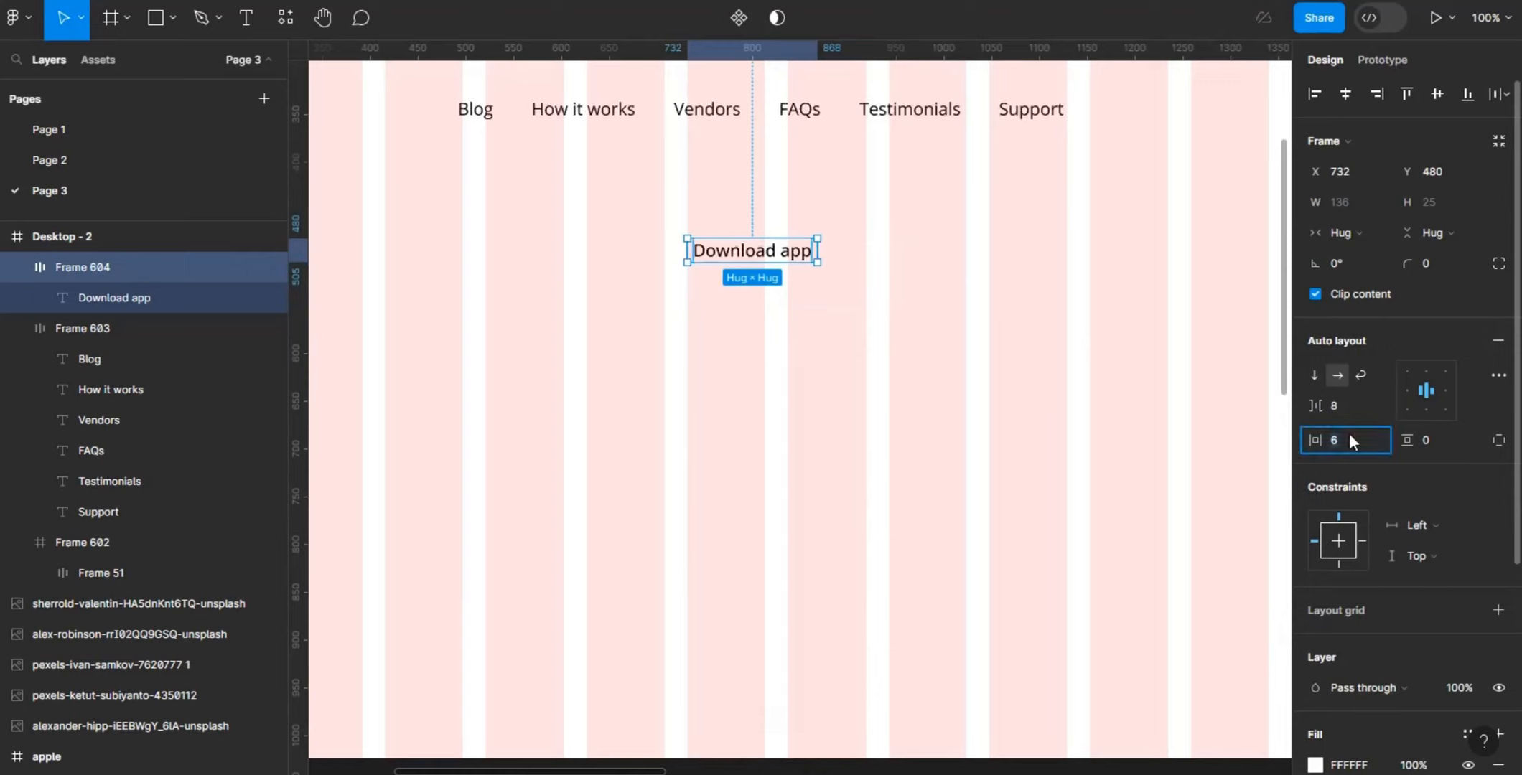
key(BackSpace)
key(Return)
click(1458, 441)
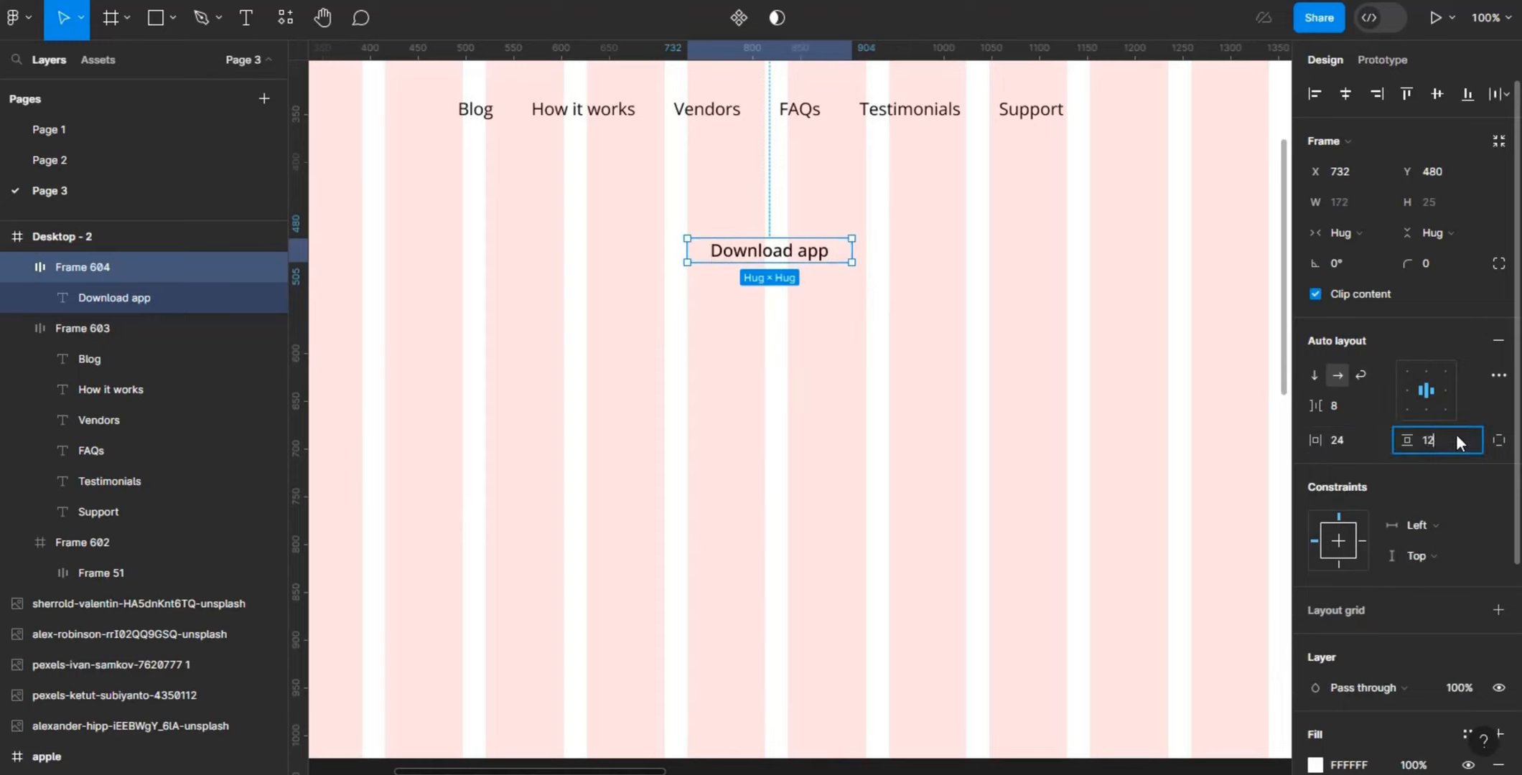
text(12)
key(Return)
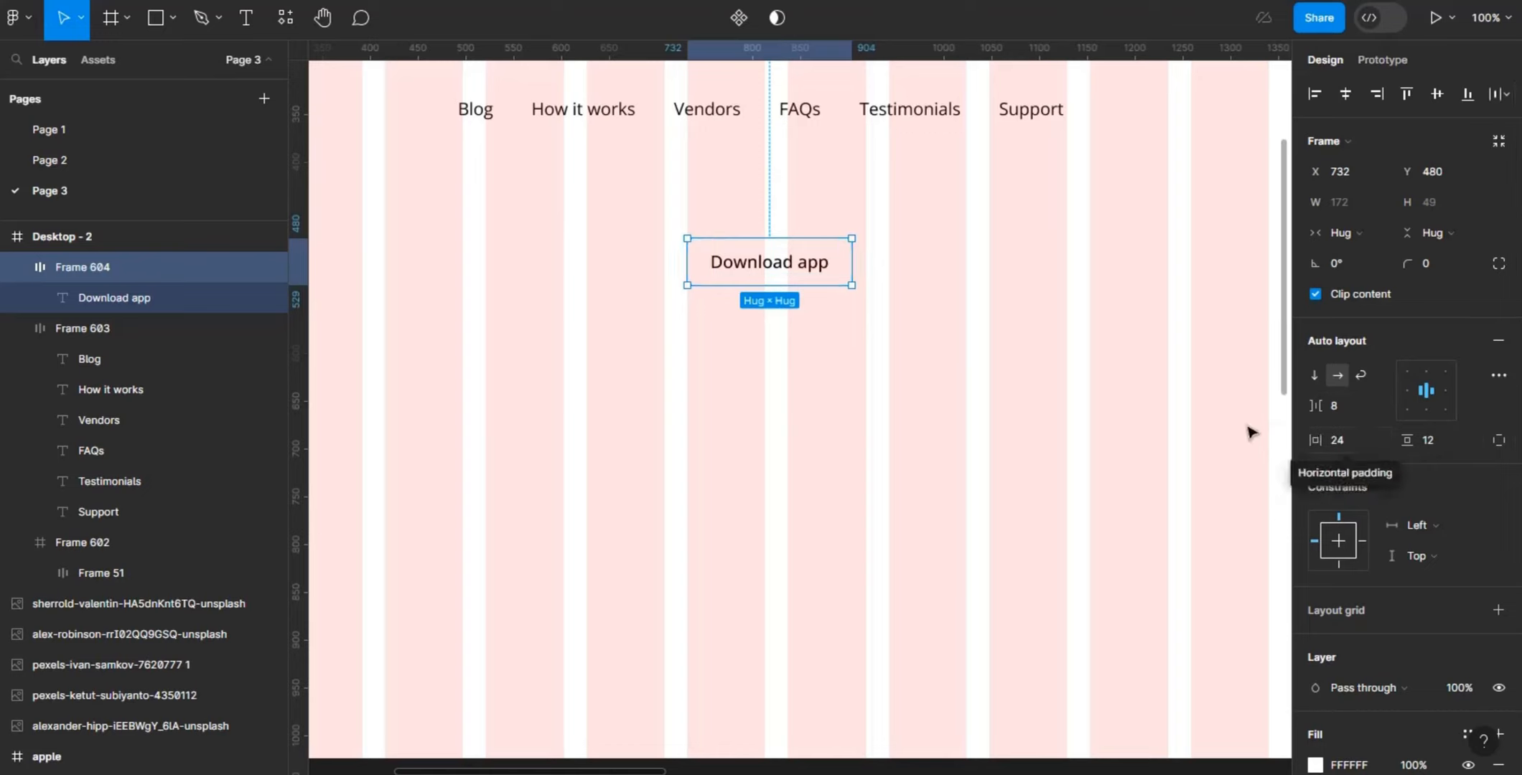
- Set the corner radius of the Download app button frame to 12
click(1440, 263)
key(BackSpace)
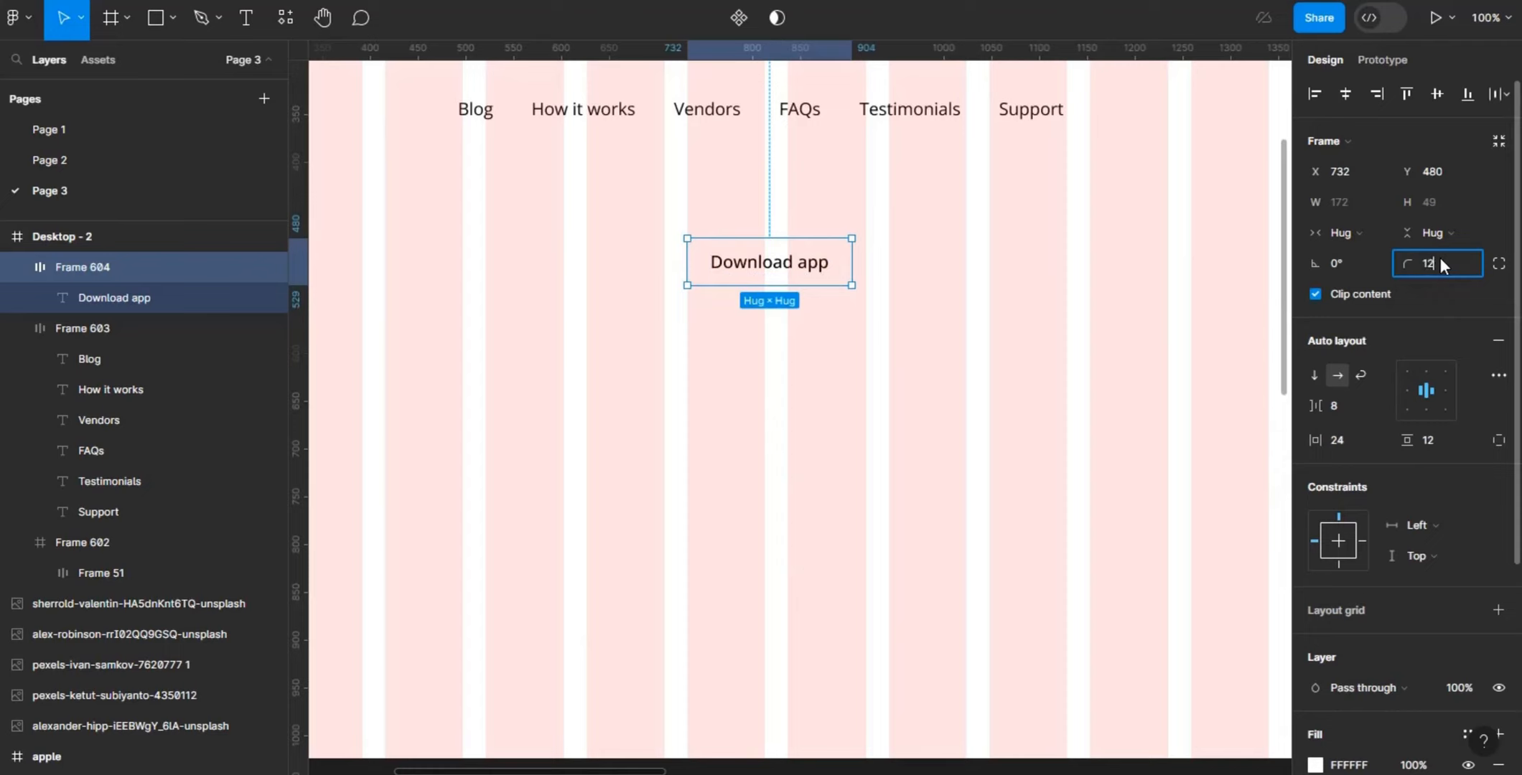
key(Return)
- Fill the Download app button with green 30A626 and change its text color to FAFAFA
scroll(1518, 602, down, 4)
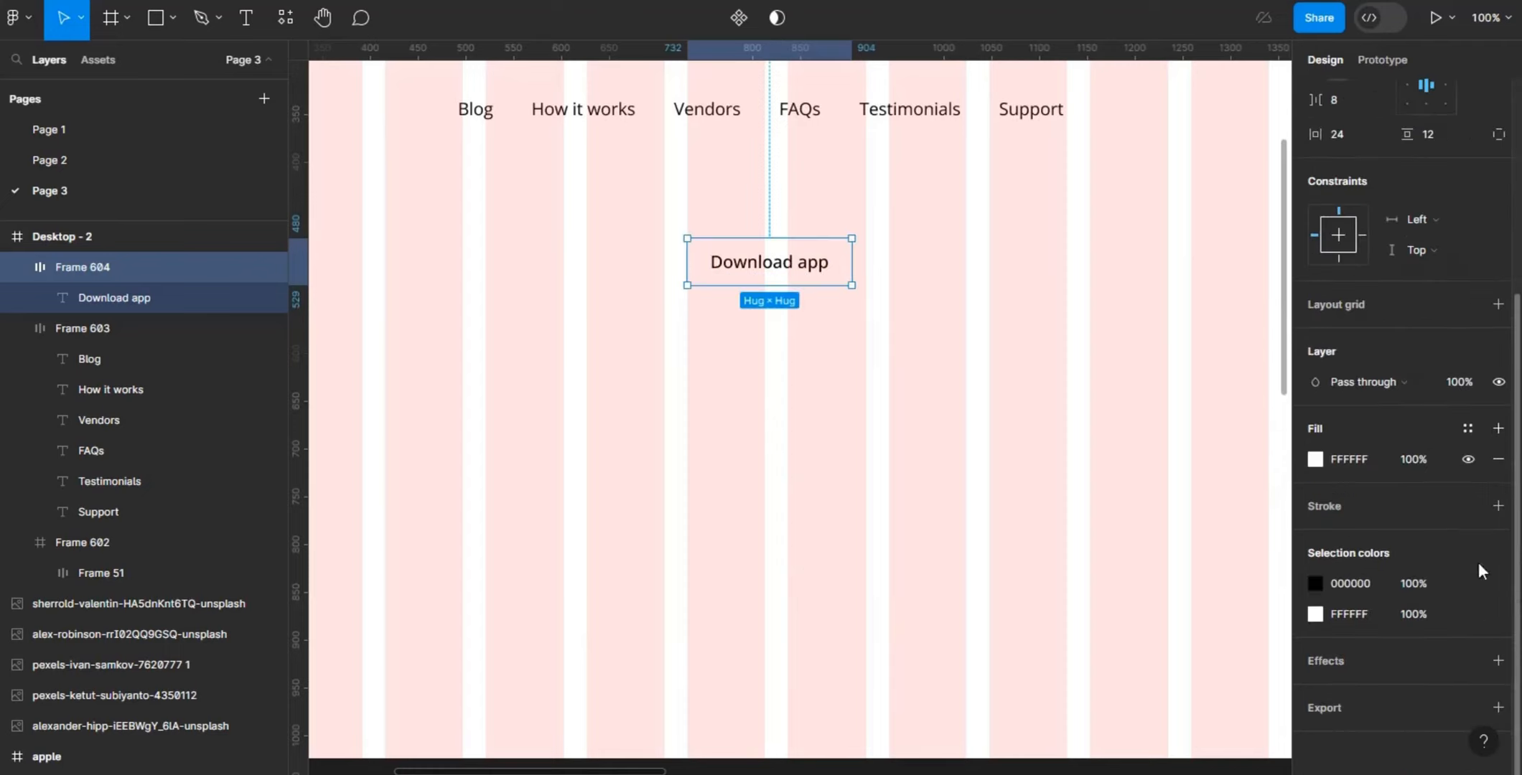
click(1315, 460)
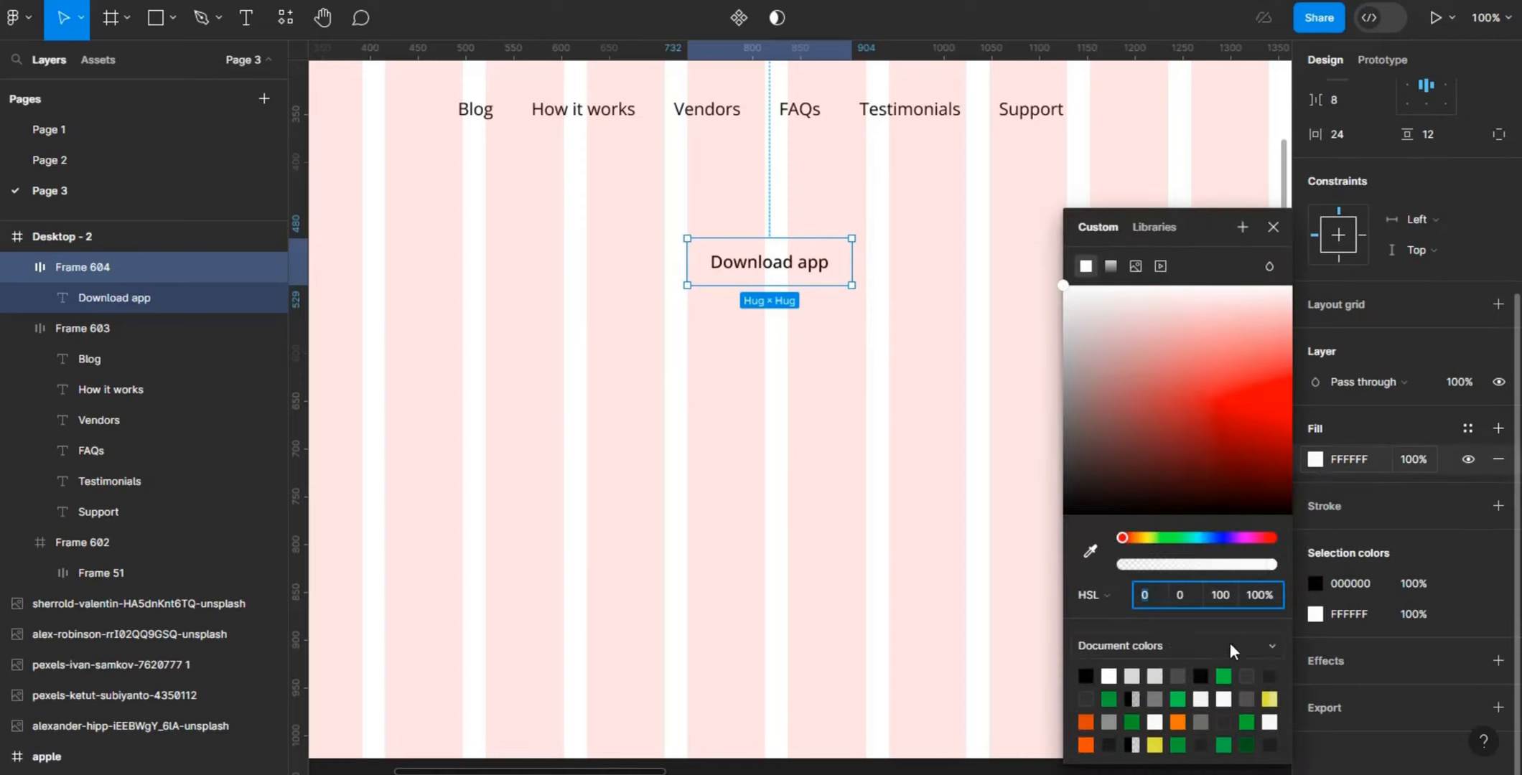
click(1110, 697)
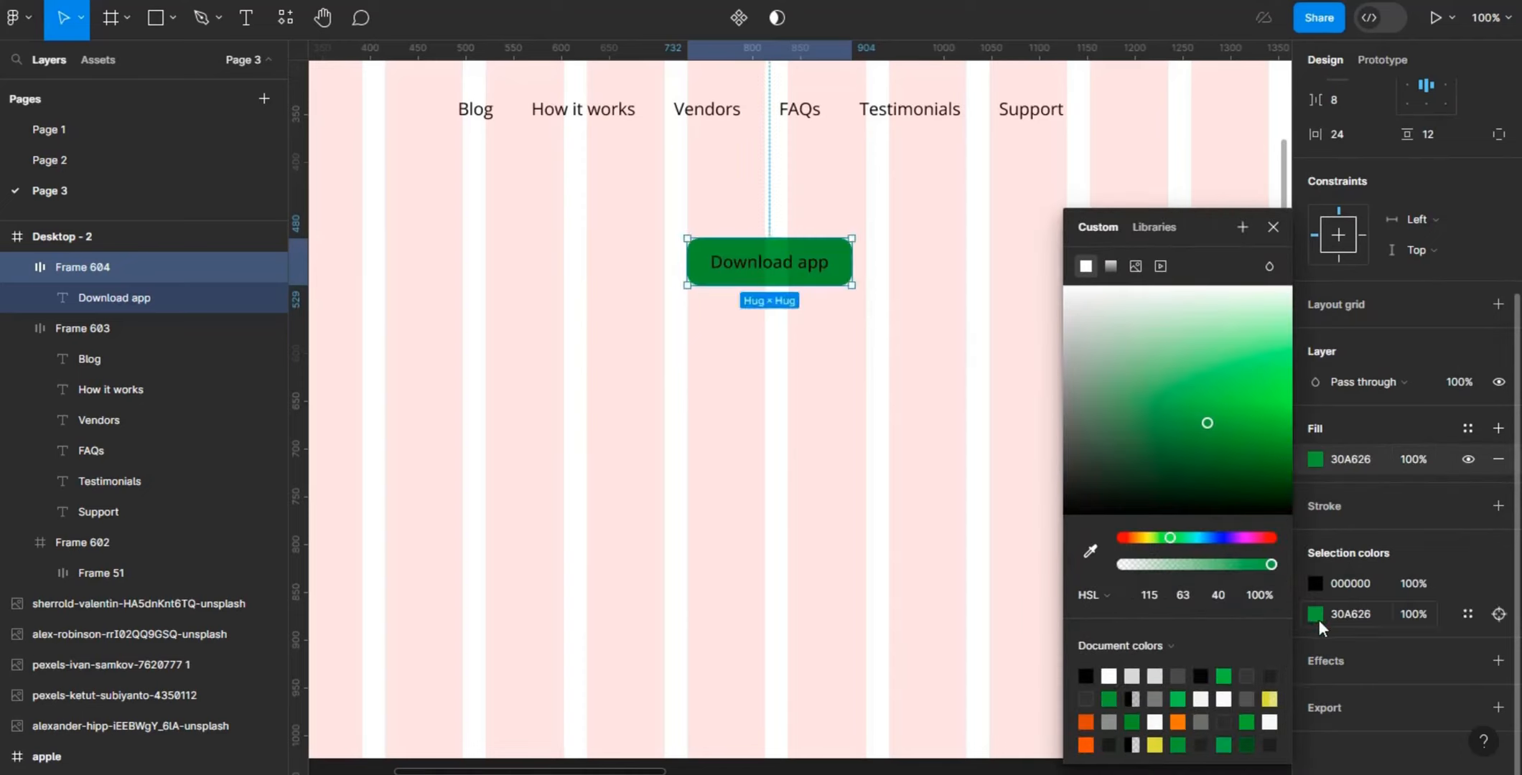
click(1315, 584)
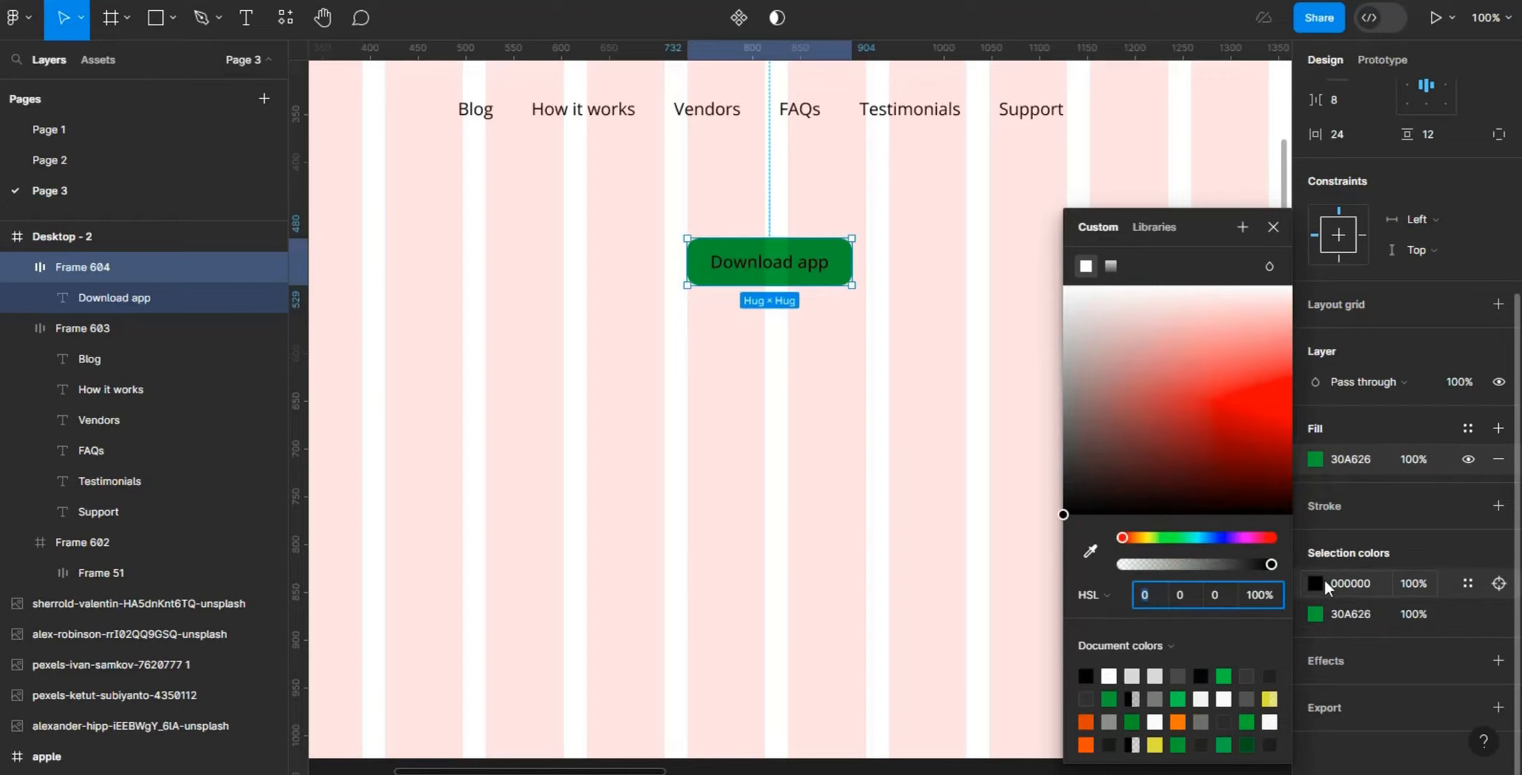
click(1356, 583)
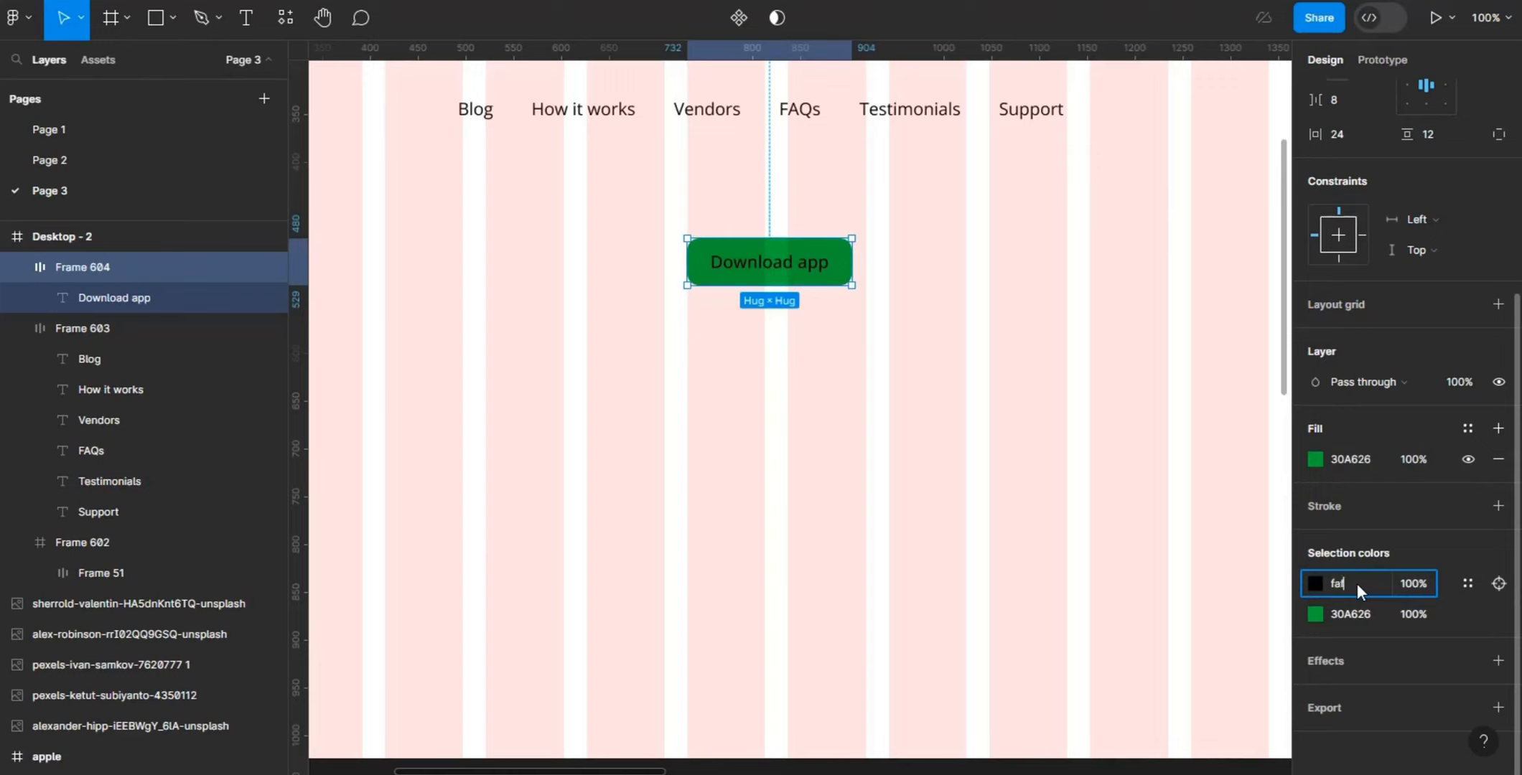
key(Return)
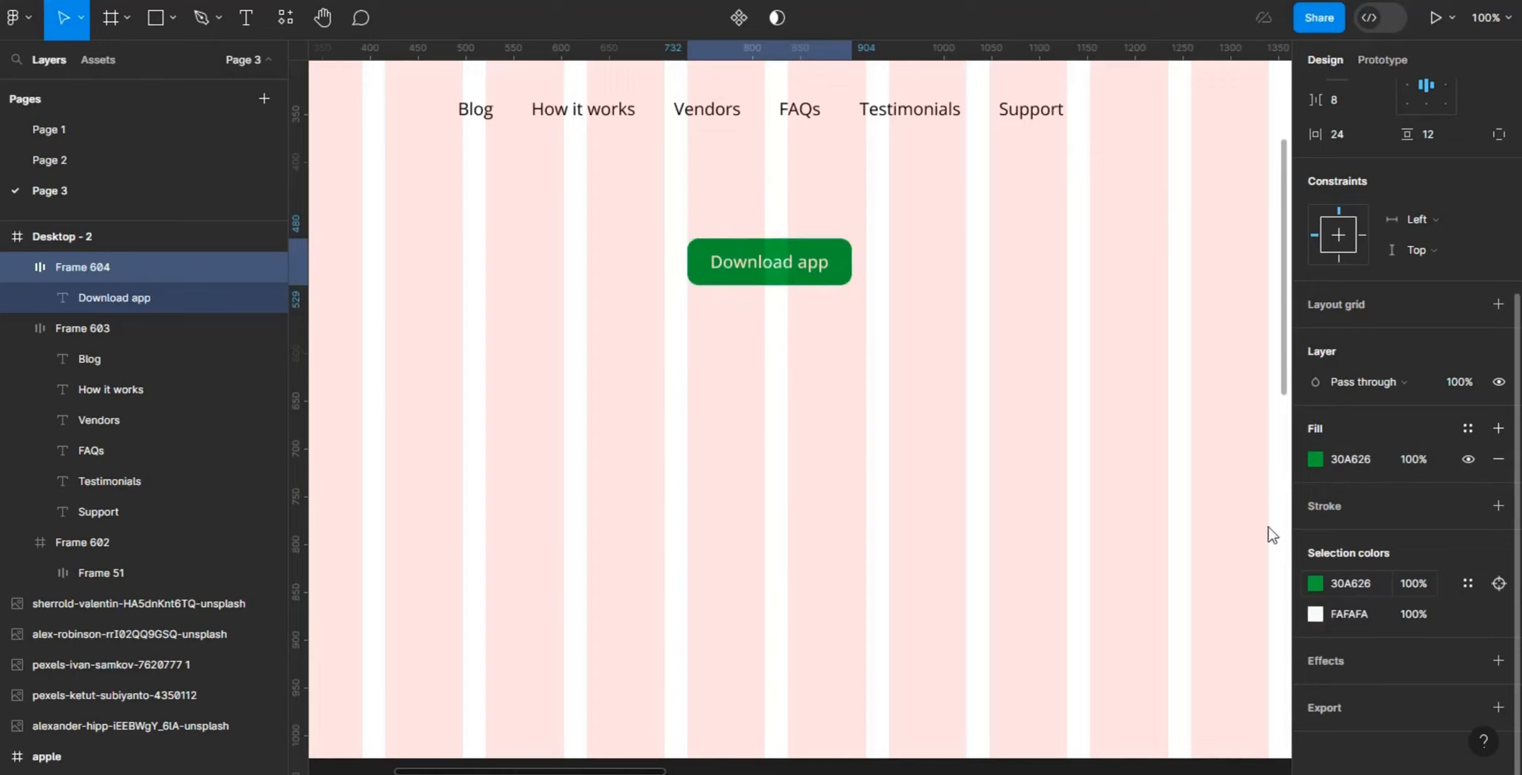
- Move the navigation links and the Download app button into the header frame, at about X 376, Y 117 and X 1172, Y 93
key(minus)
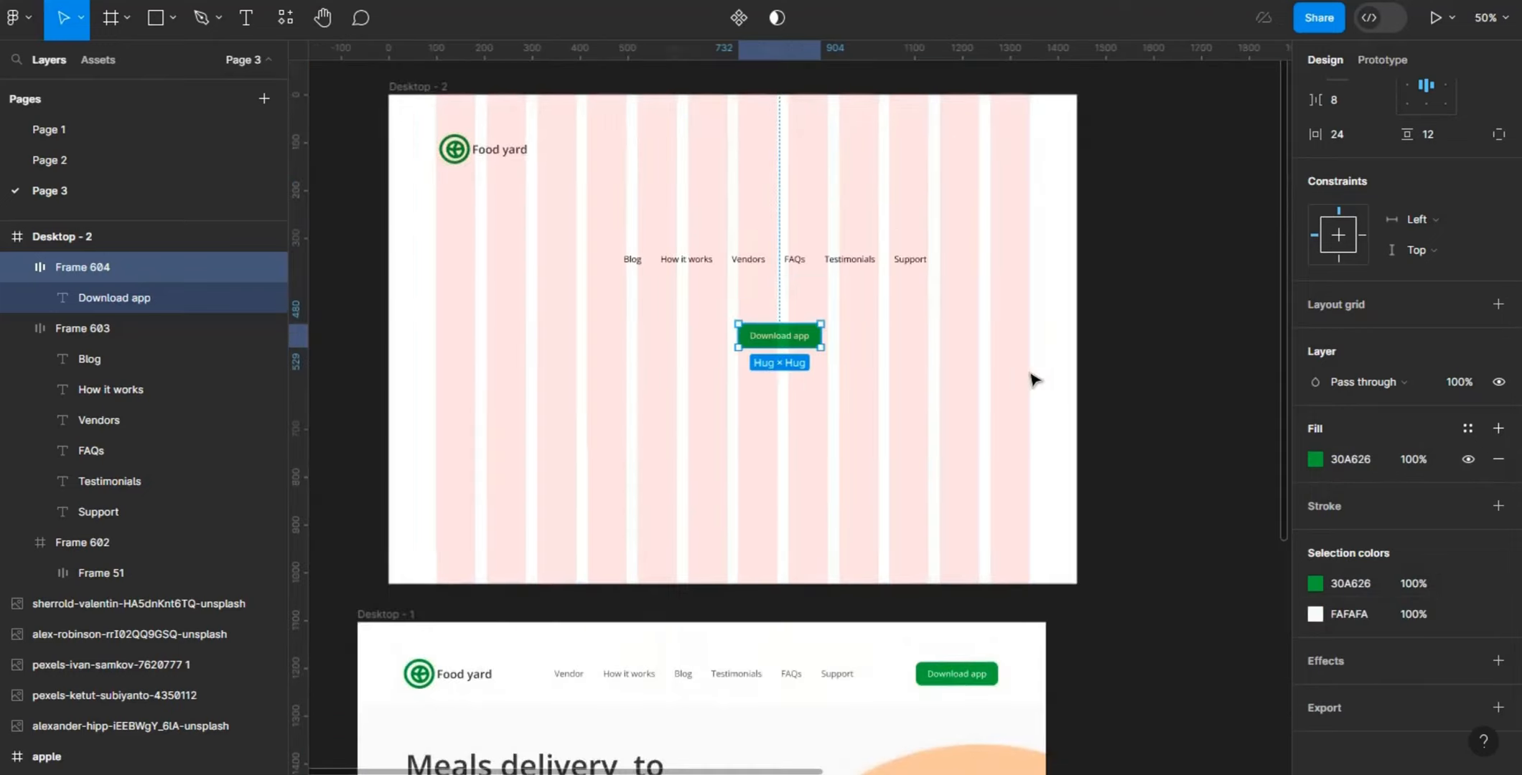
click(903, 262)
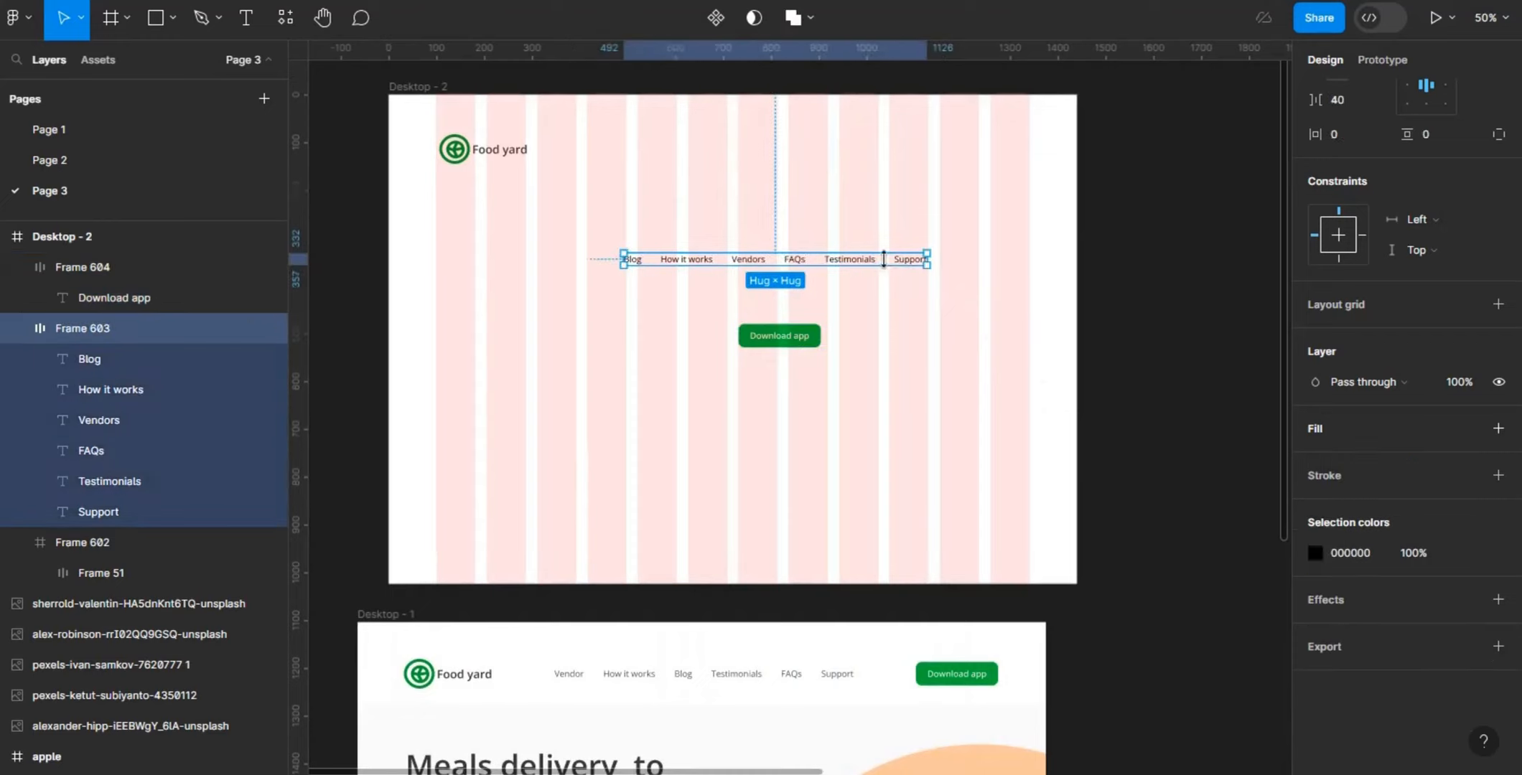
drag(869, 259, 831, 166)
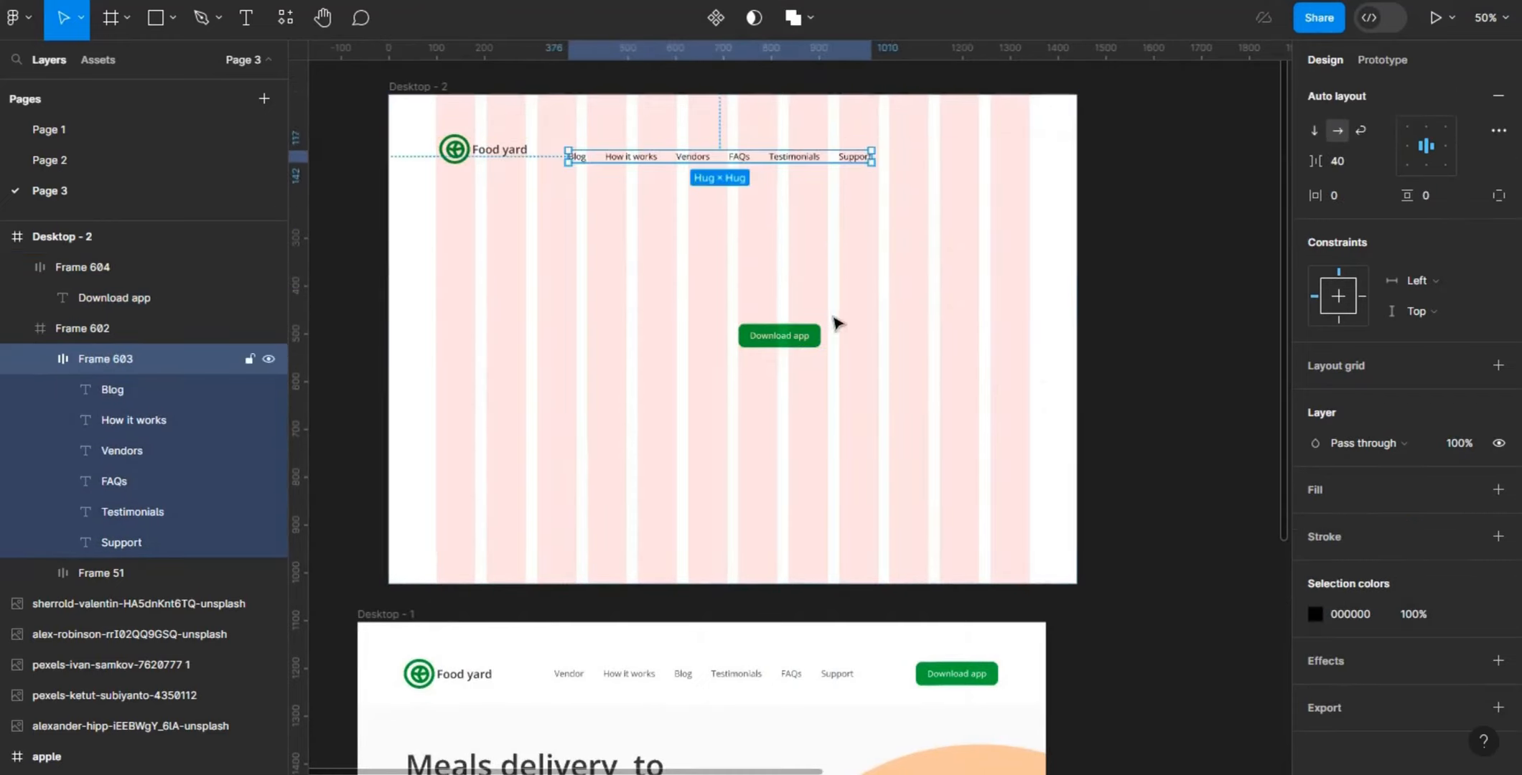
drag(793, 331, 992, 158)
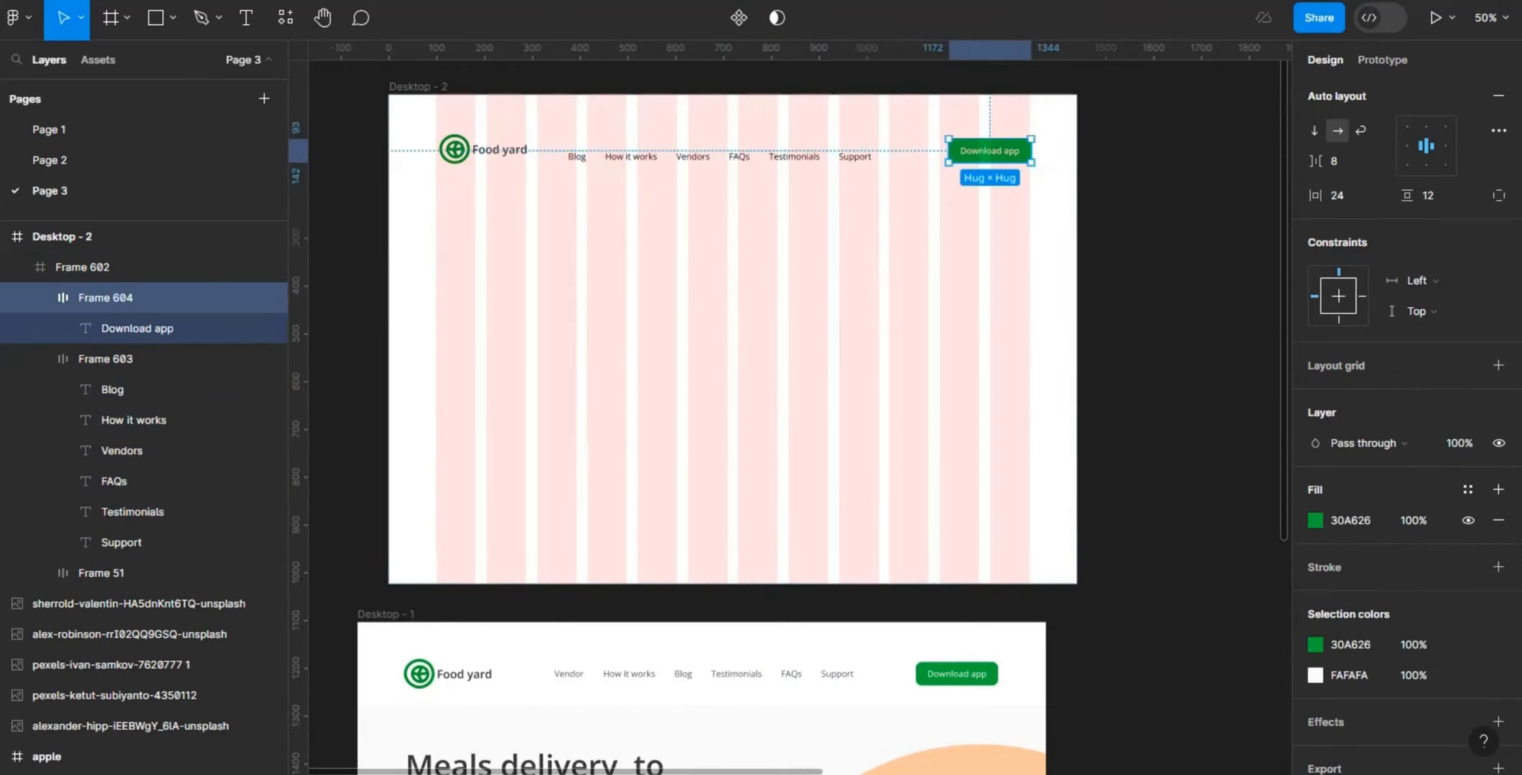
- Move the row of seven color swatch frames to just above Desktop - 2
drag(725, 770, 975, 748)
drag(765, 603, 1156, 739)
drag(1010, 621, 710, 247)
click(1111, 470)
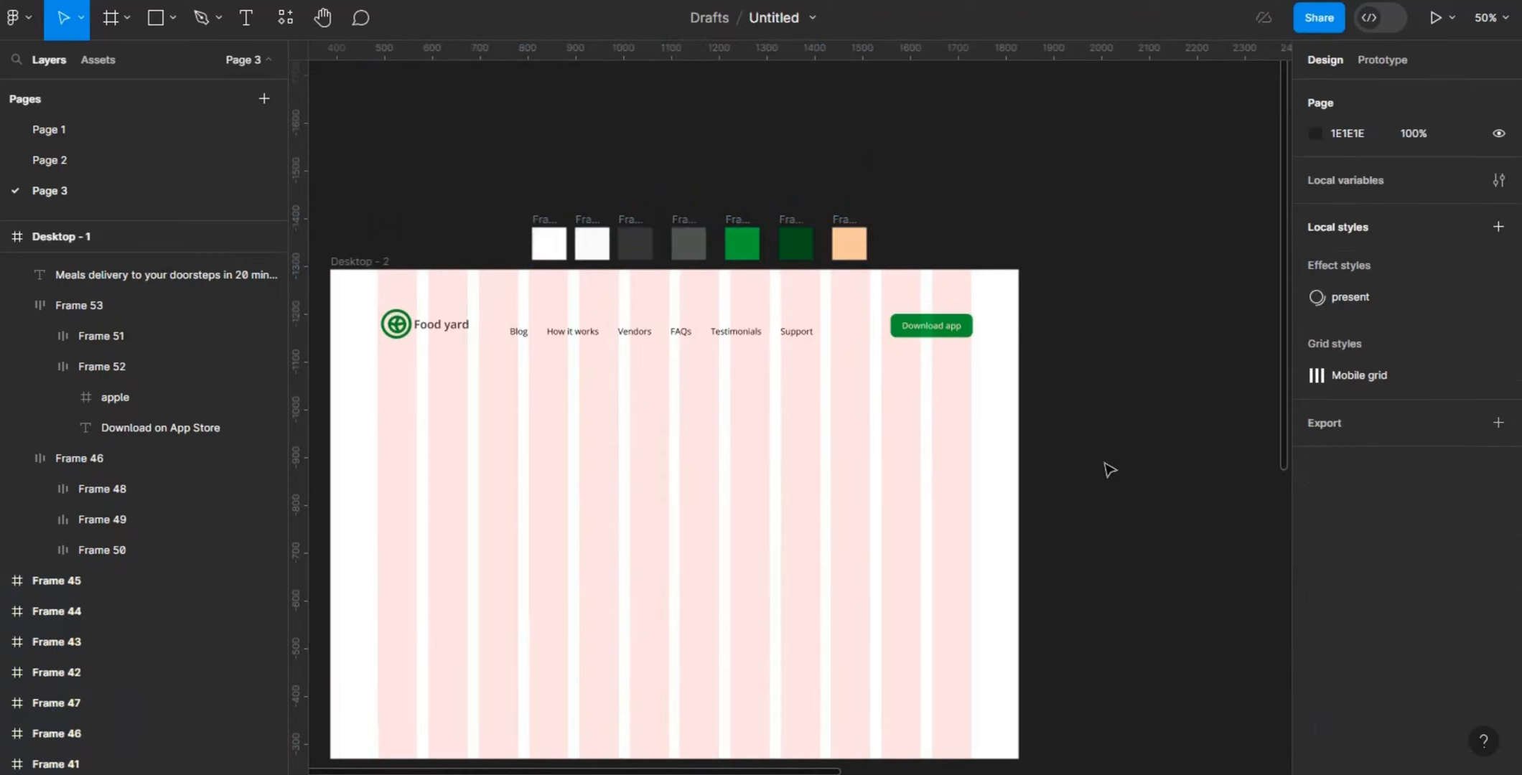
- Look over the portrait photos and app store icons beside the mobile mockup, and return to the Desktop - 2 header
click(391, 303)
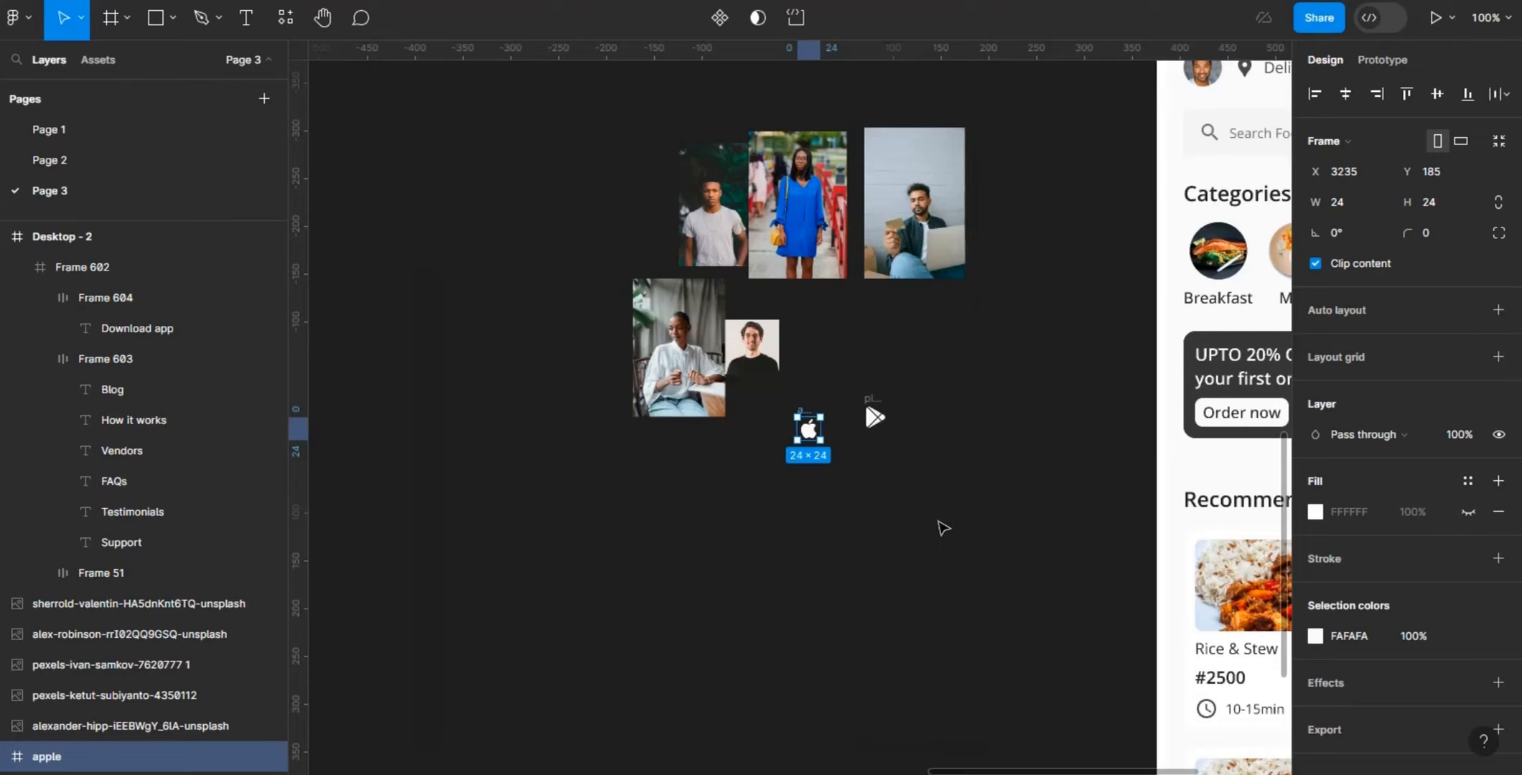
click(939, 522)
key(ctrl+minus)
scroll(939, 522, left, 2)
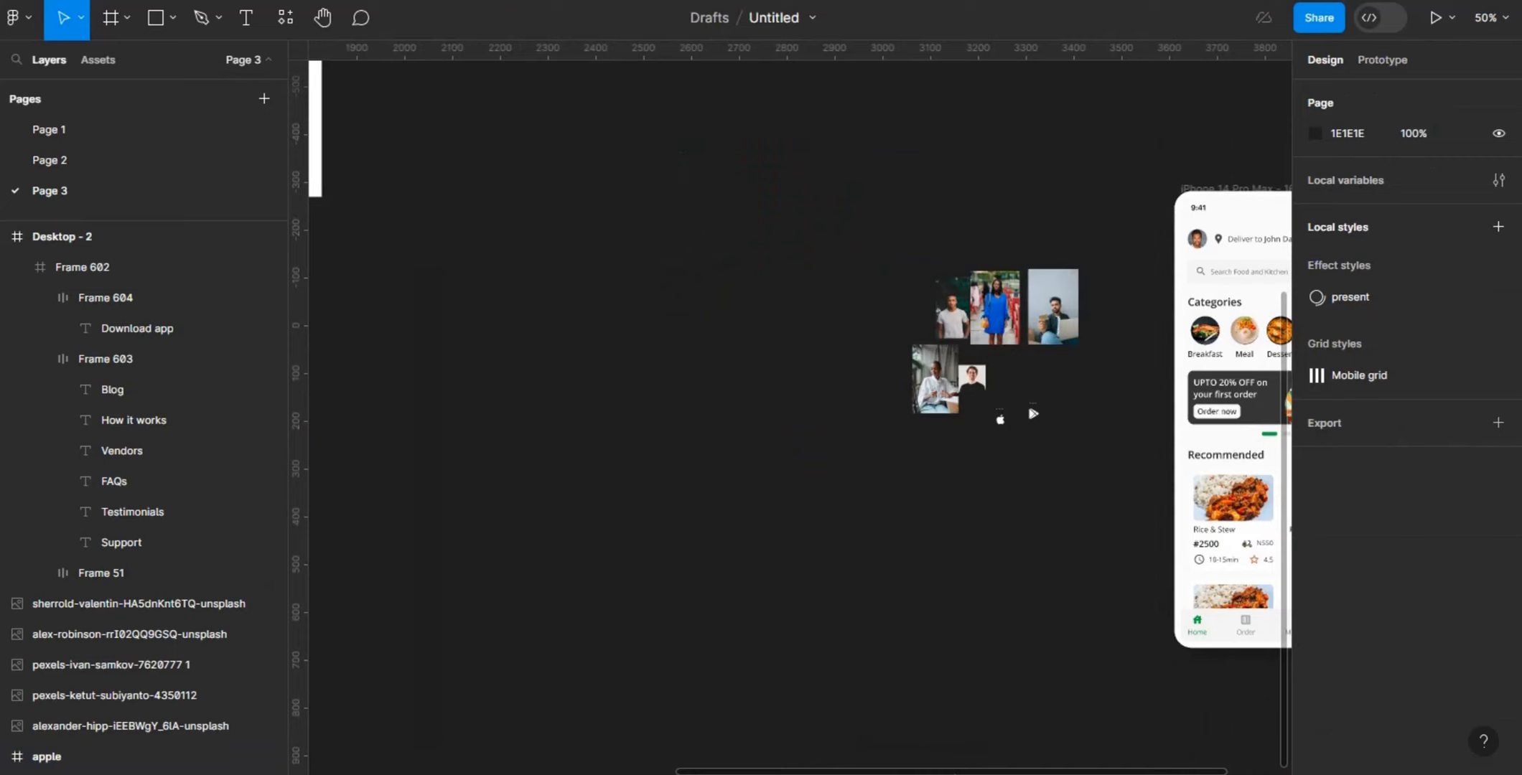
scroll(998, 419, left, 3)
scroll(998, 419, left, 10)
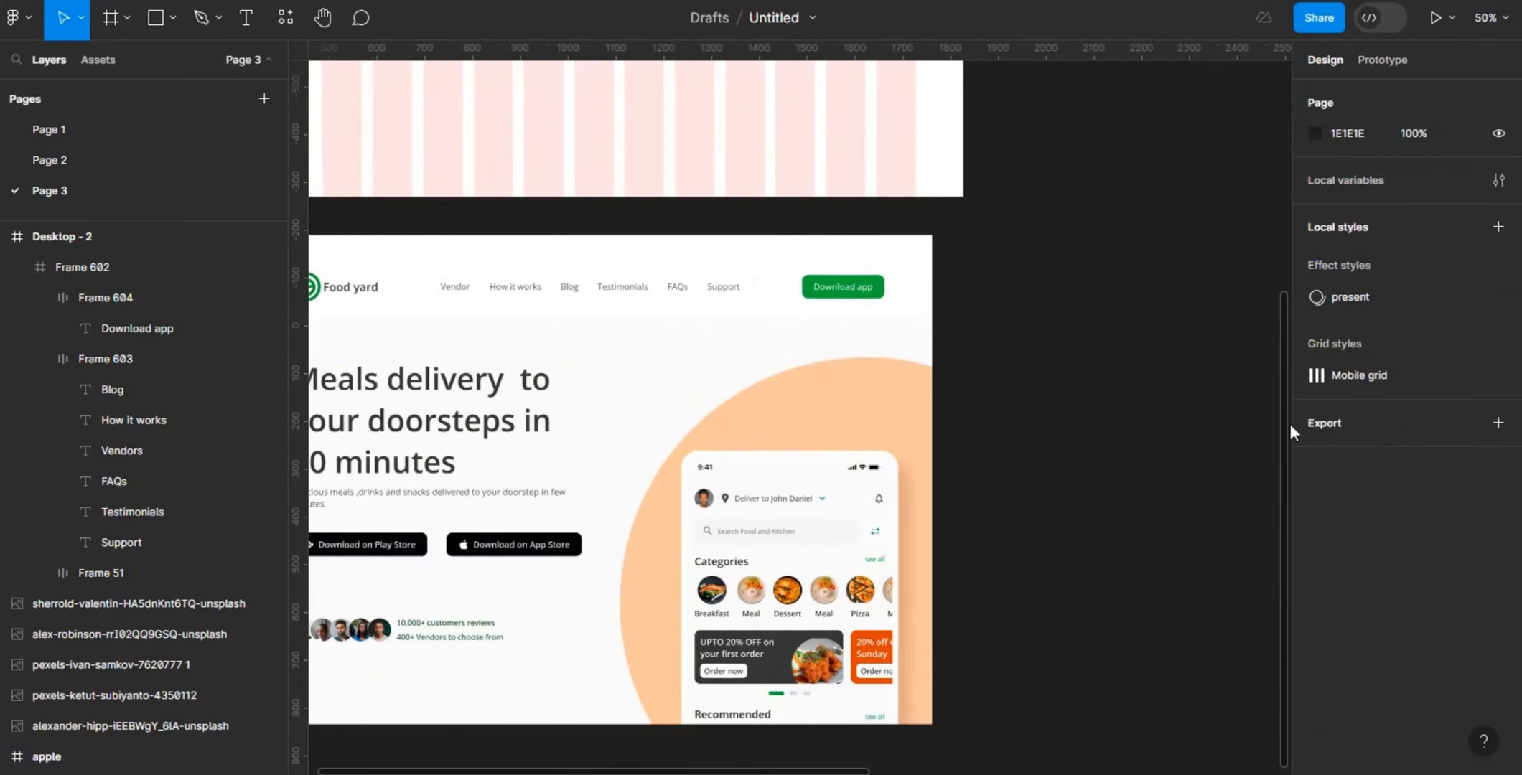
scroll(1282, 431, up, 10)
scroll(1259, 110, up, 2)
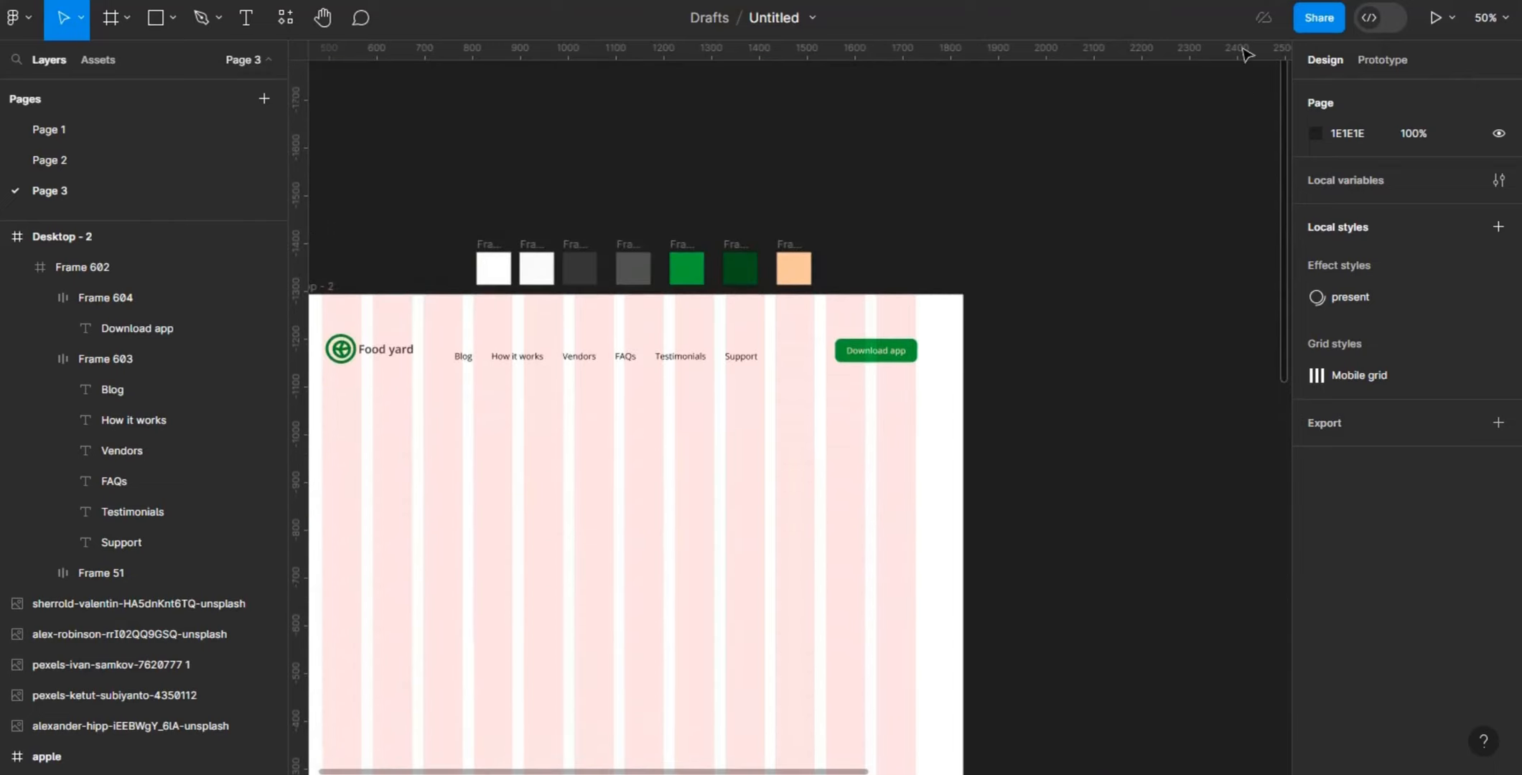
- Recolor the navigation links to 525451 by sampling the medium-grey swatch above Desktop - 2
click(607, 365)
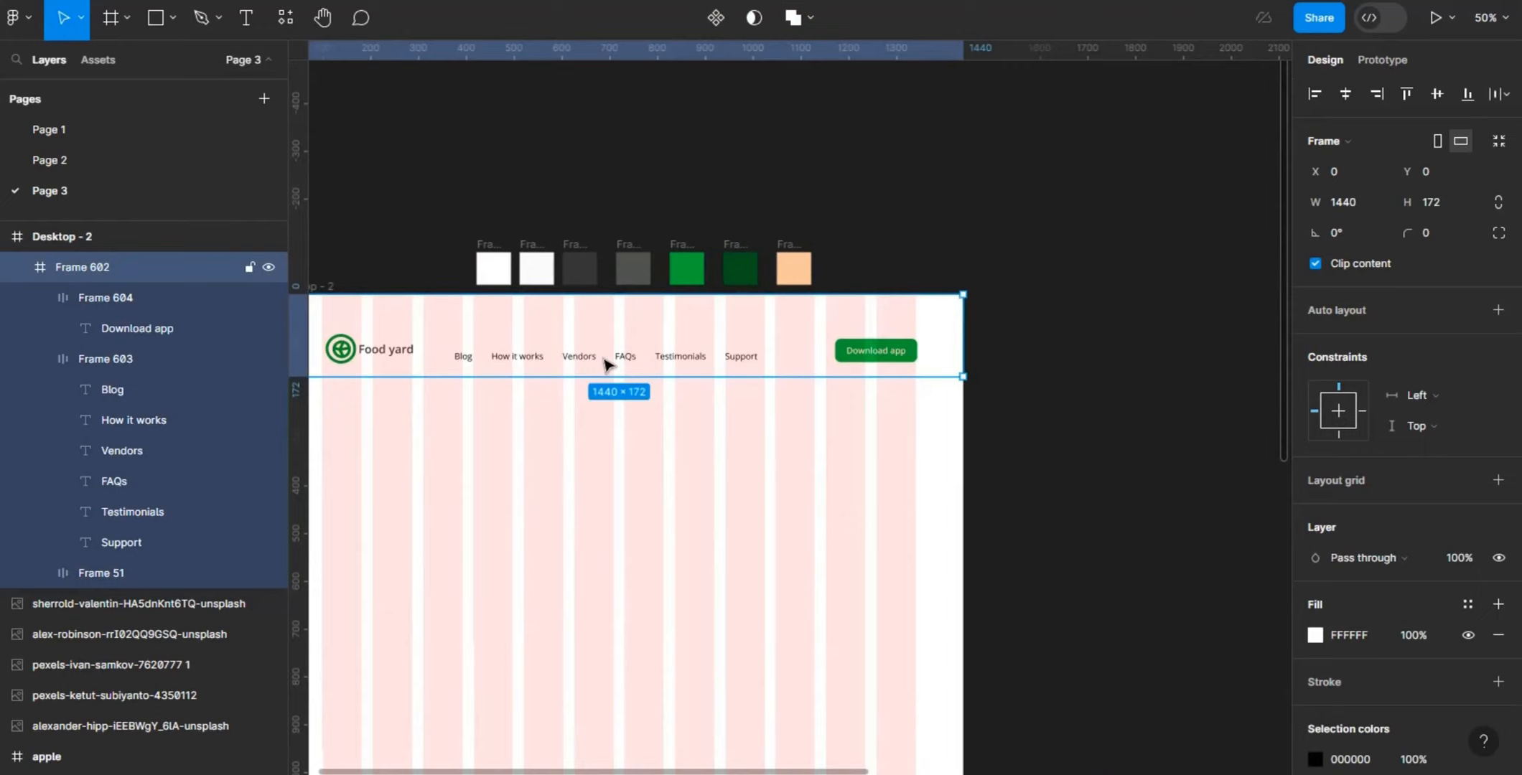
double_click(606, 364)
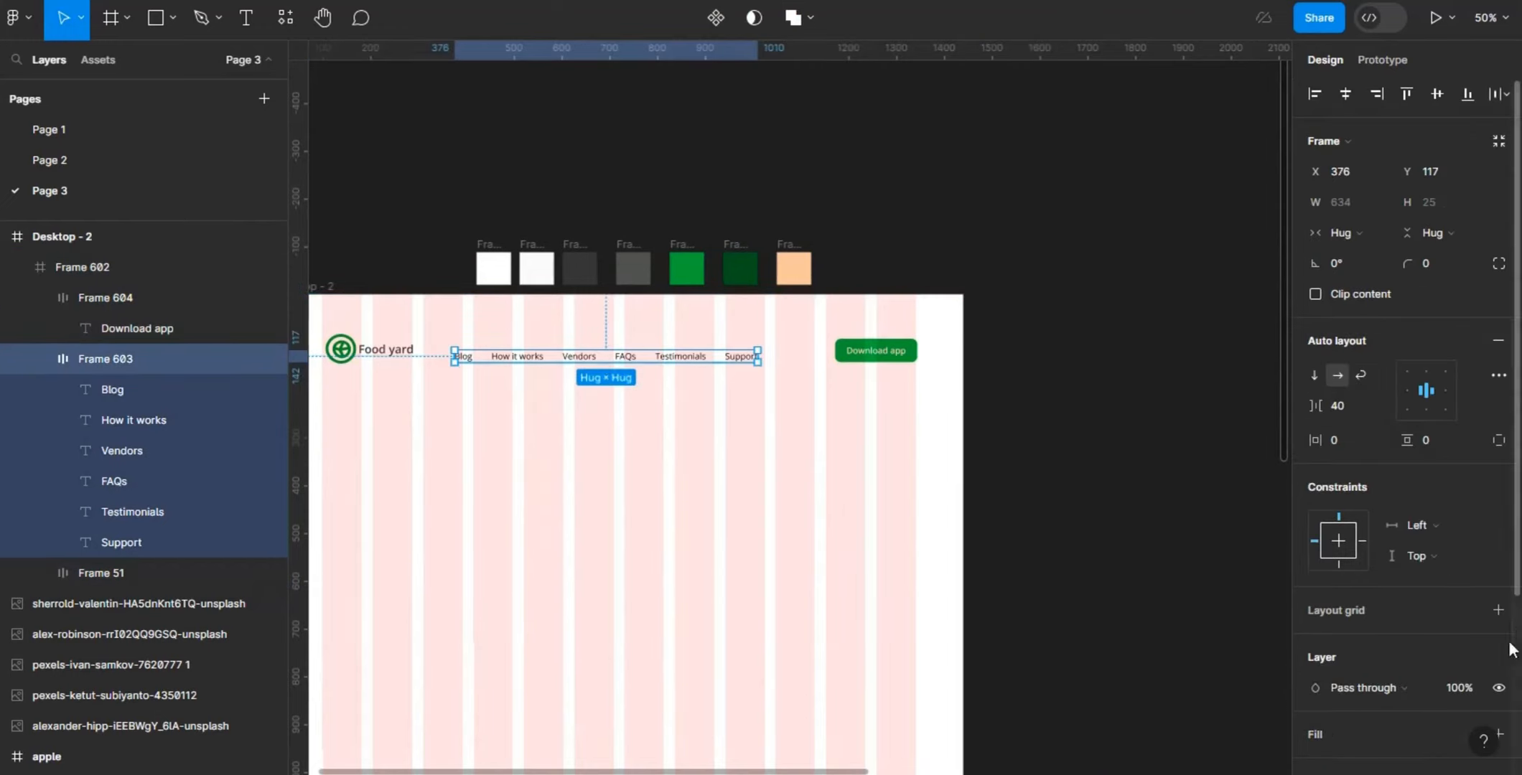
scroll(1508, 649, down, 3)
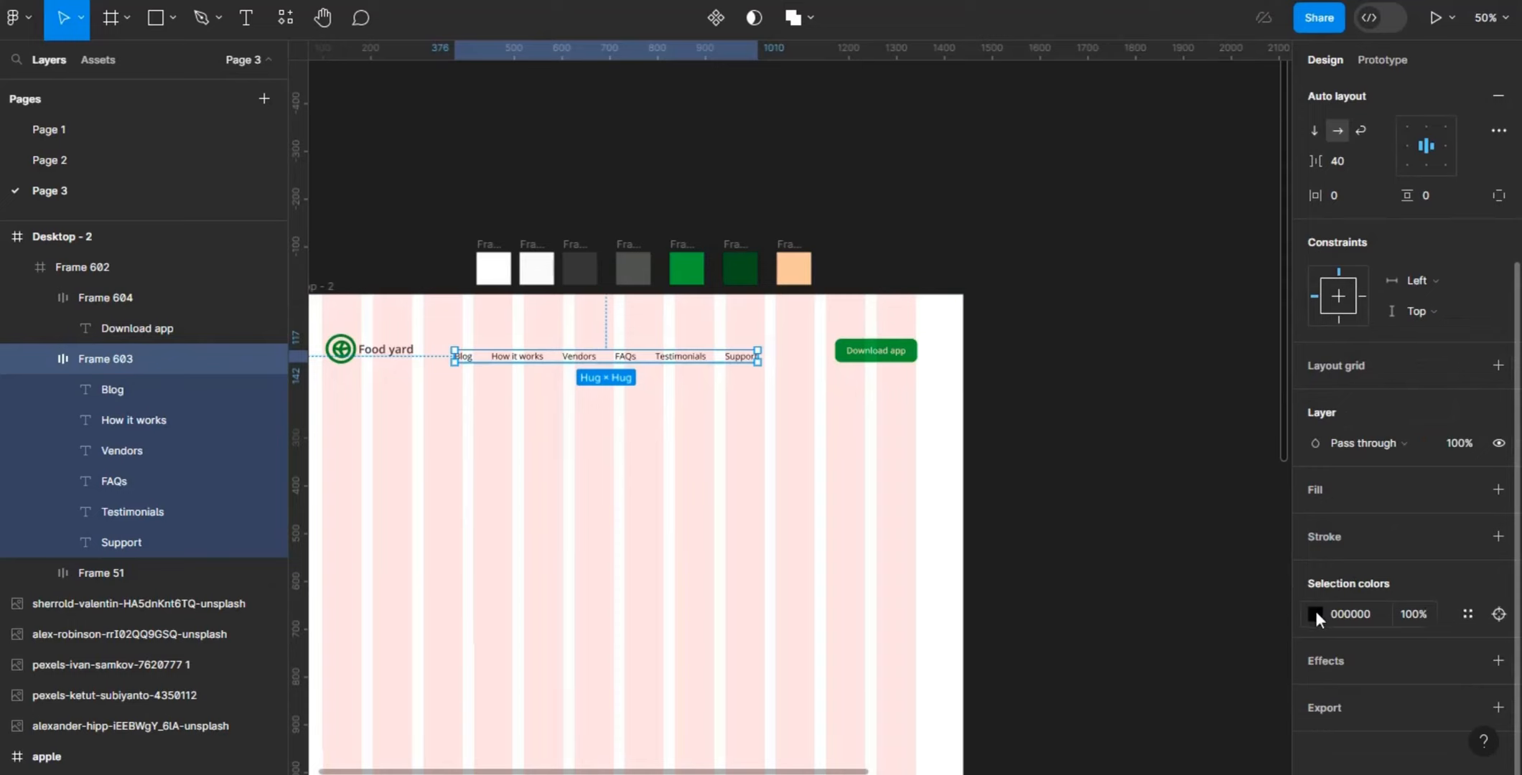
click(1315, 616)
click(1089, 550)
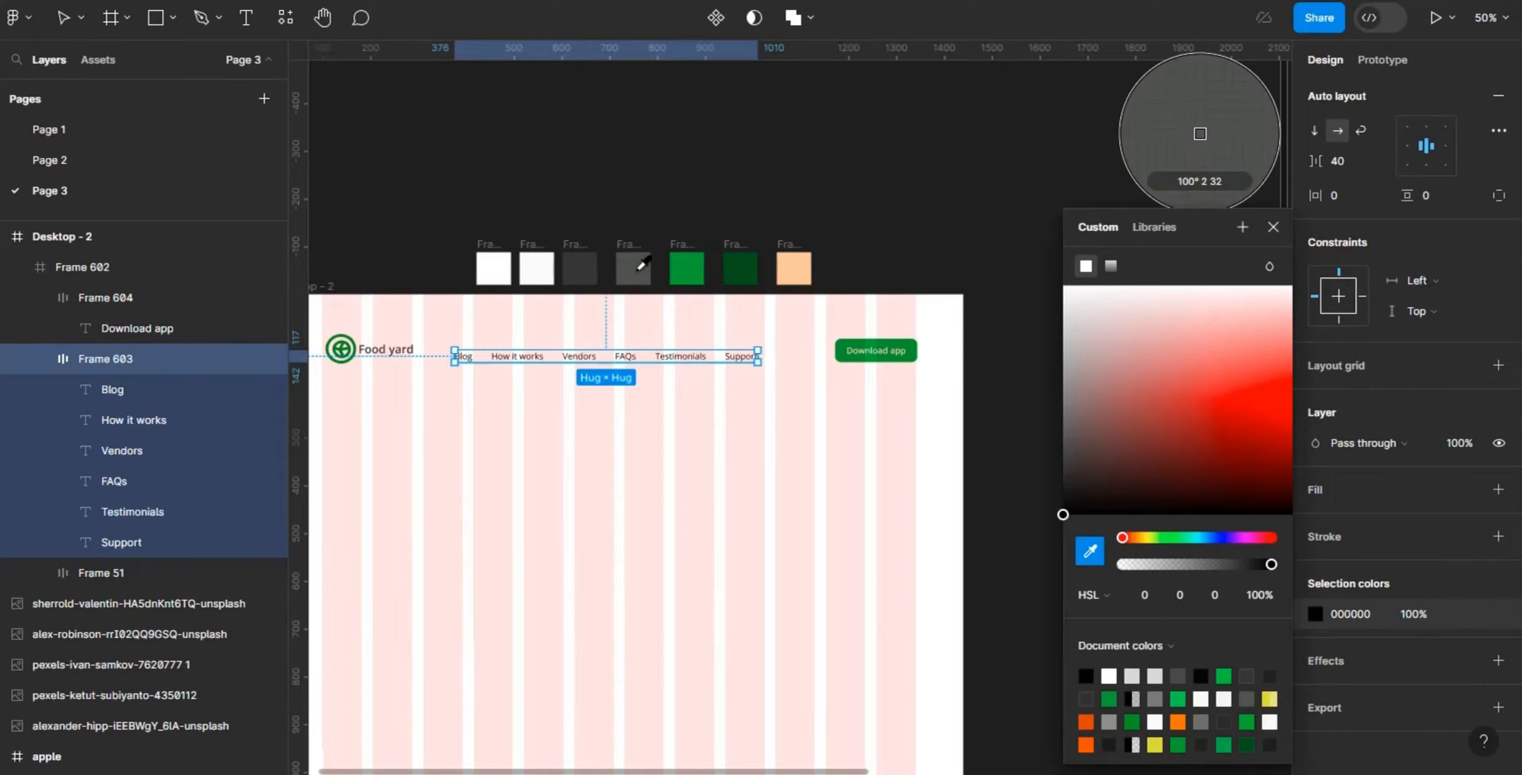
click(639, 267)
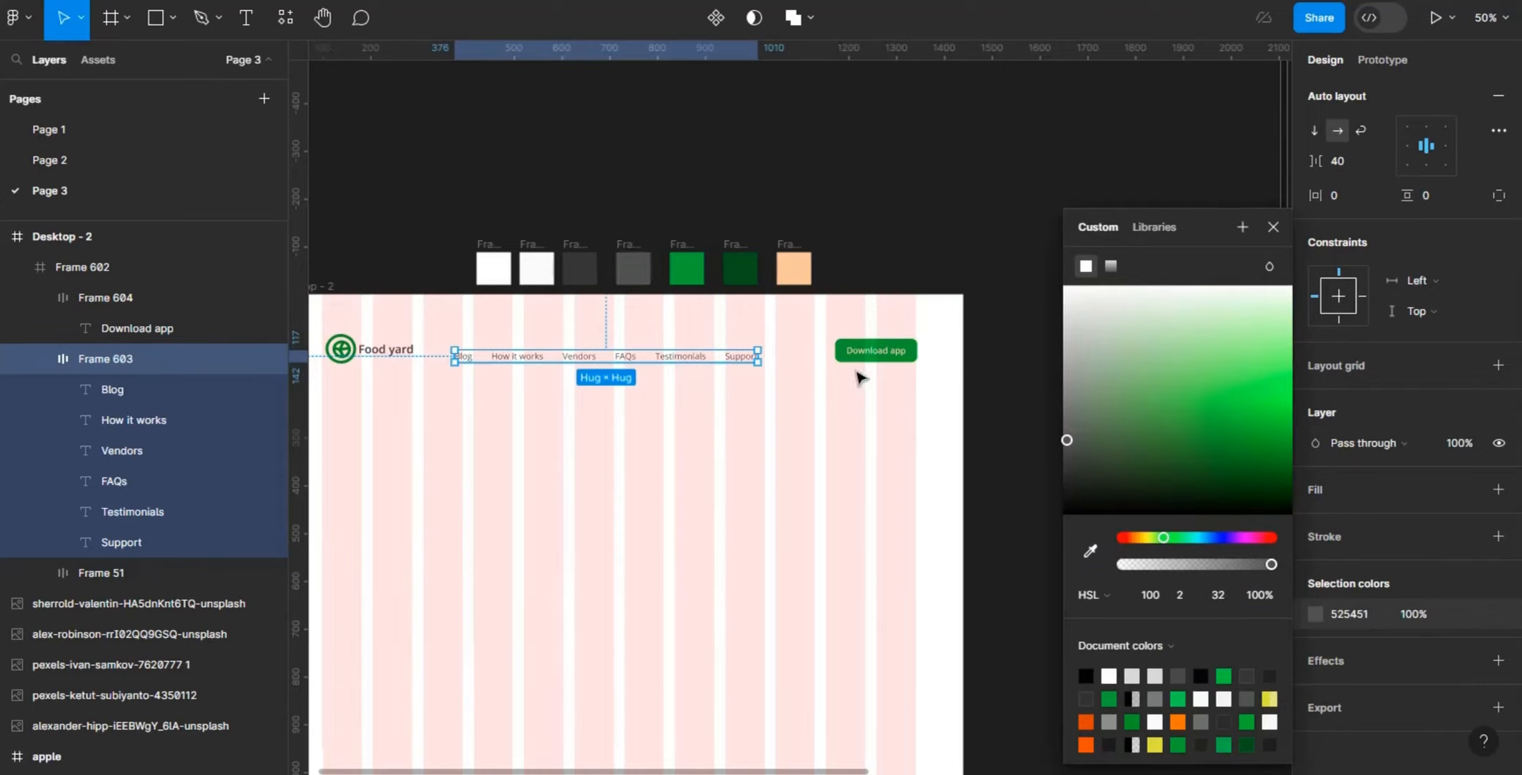
click(873, 356)
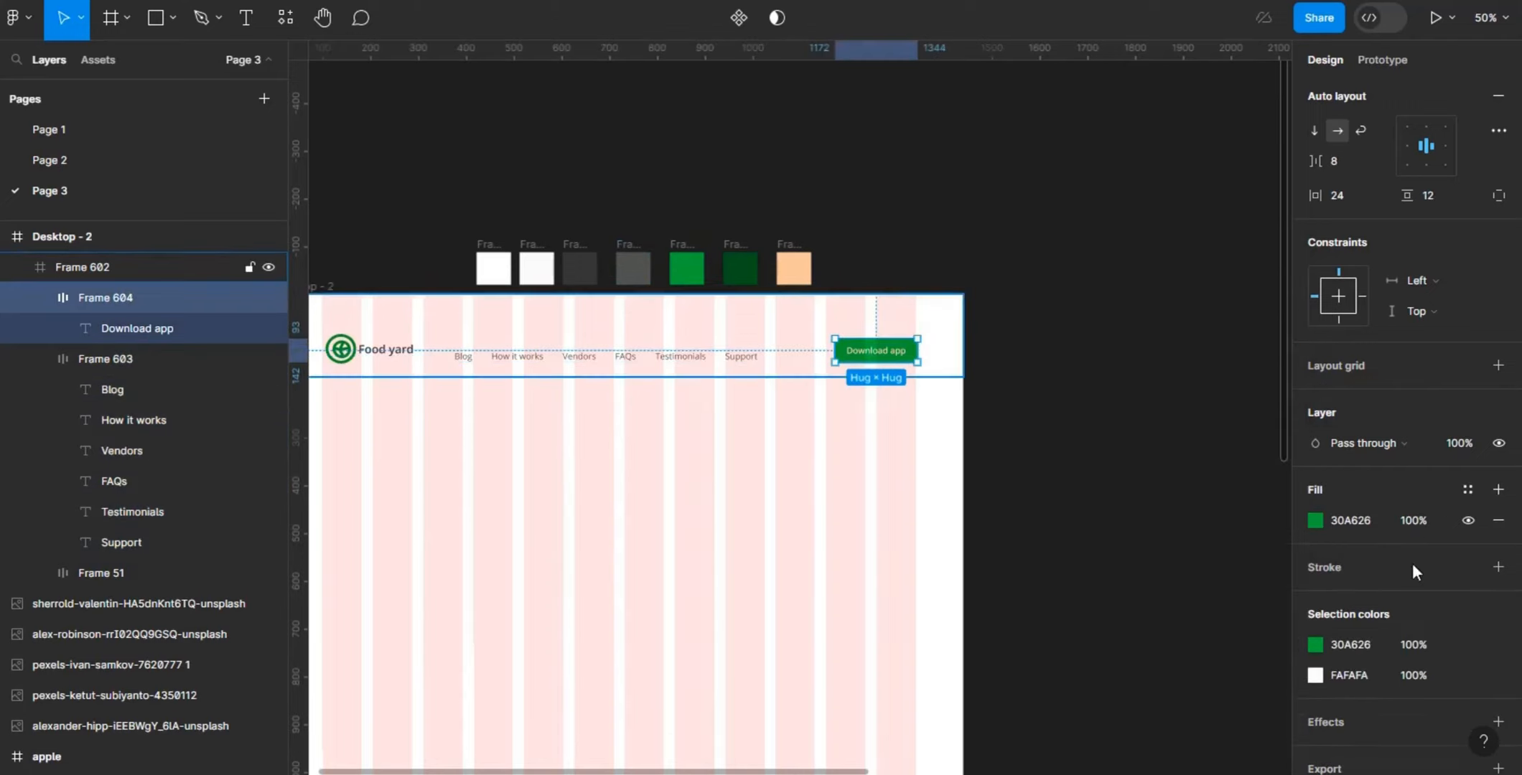
click(1097, 425)
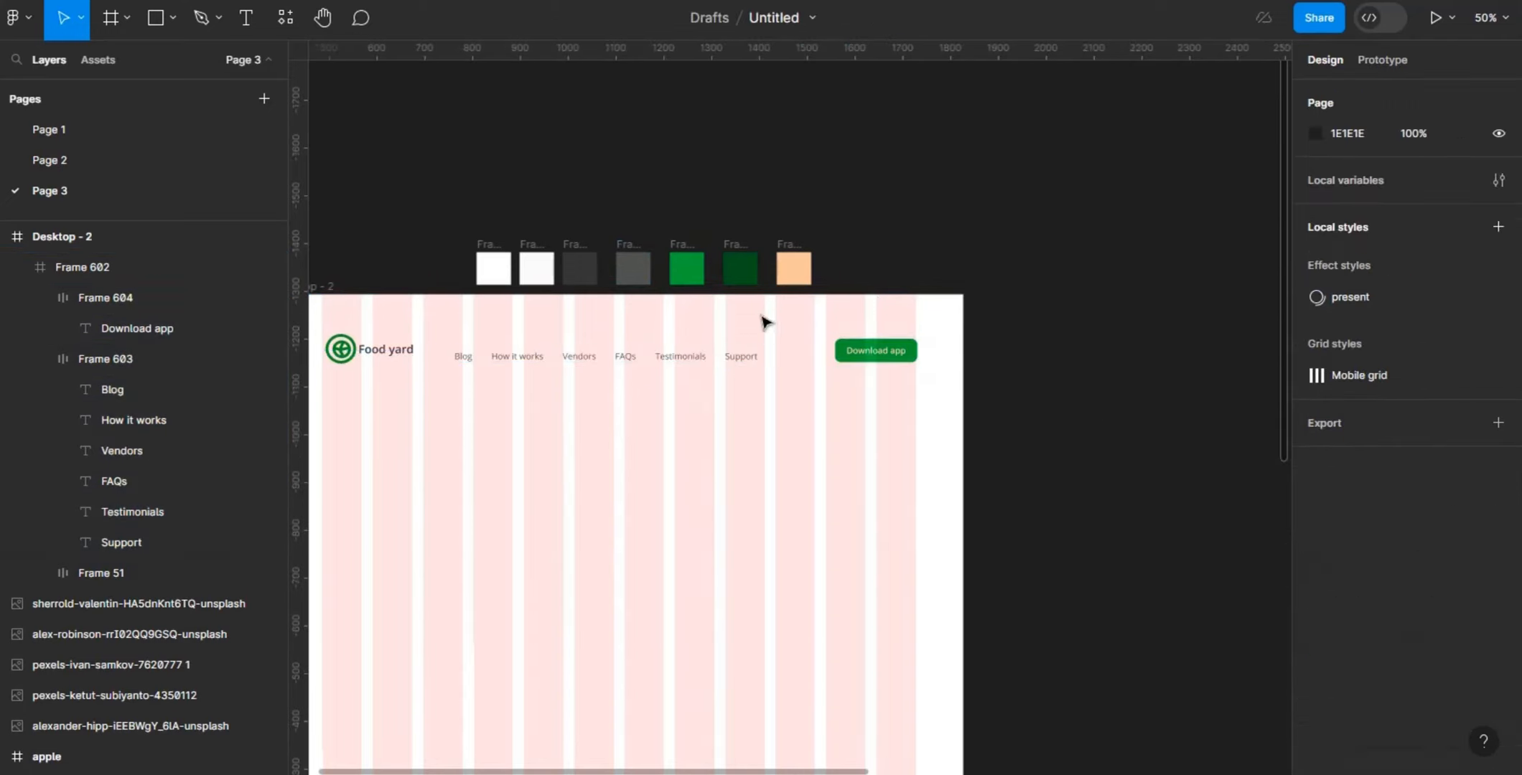
- Add auto layout to the header frame and set its horizontal padding to 100
click(757, 331)
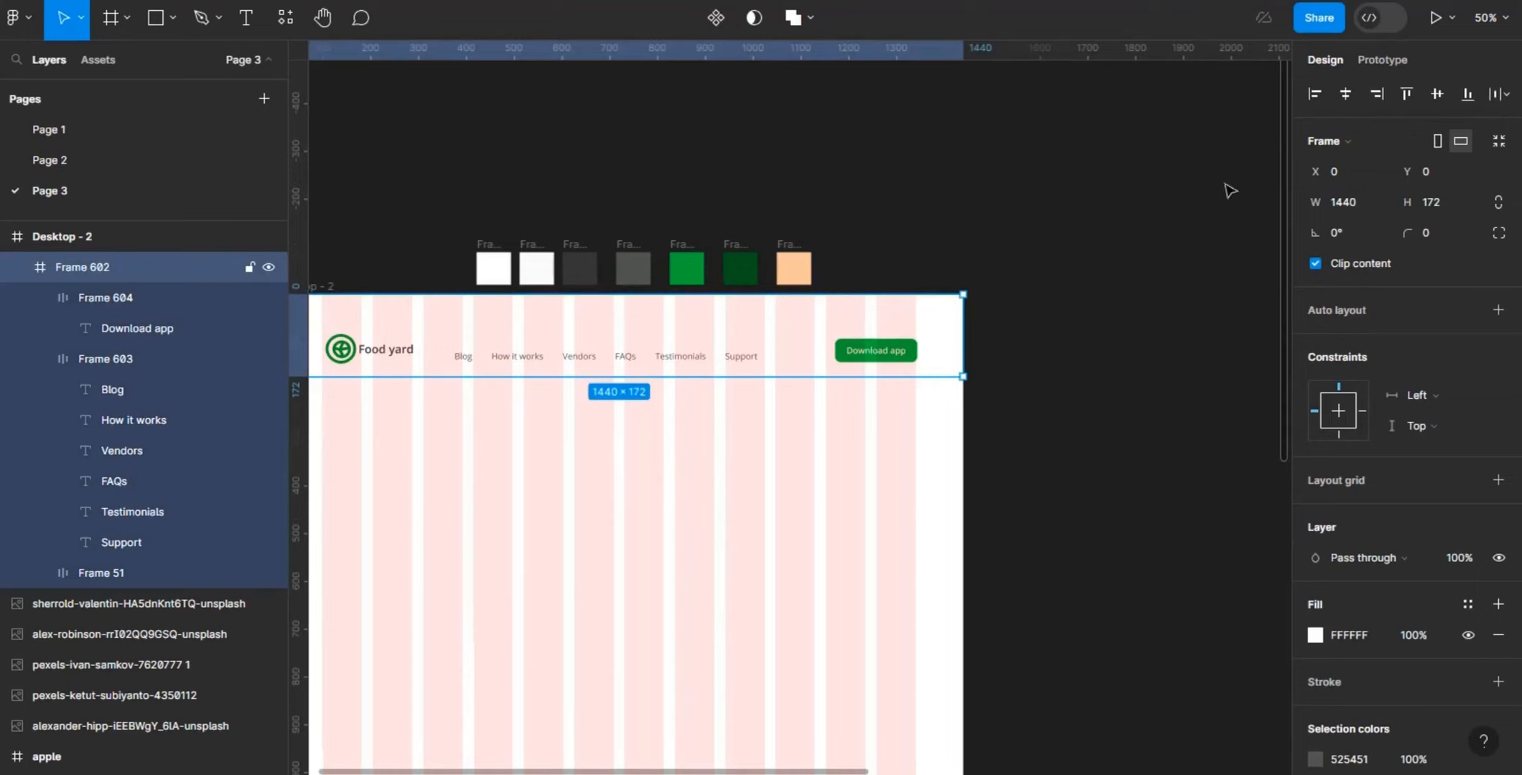
click(1498, 311)
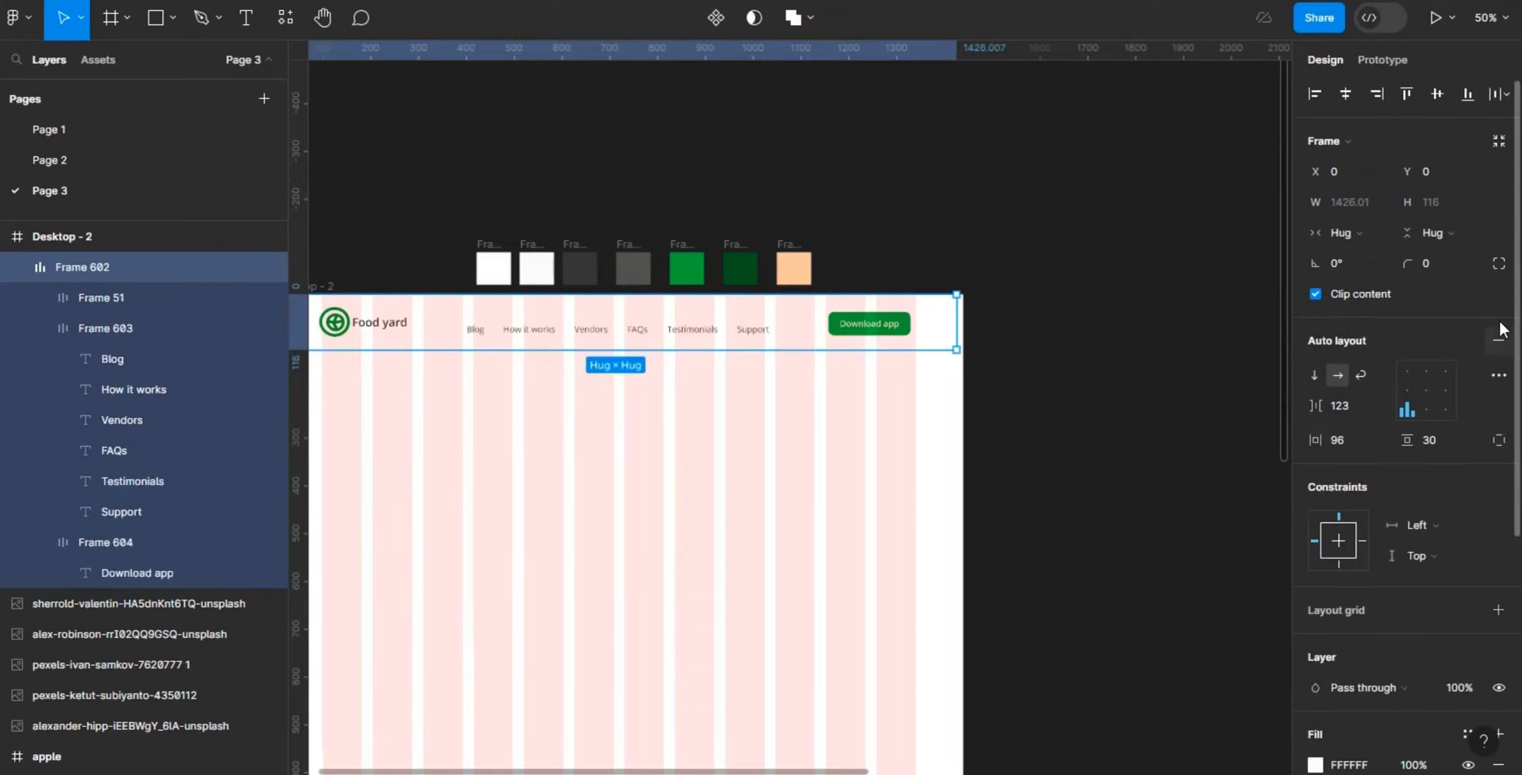
click(1346, 435)
key(BackSpace)
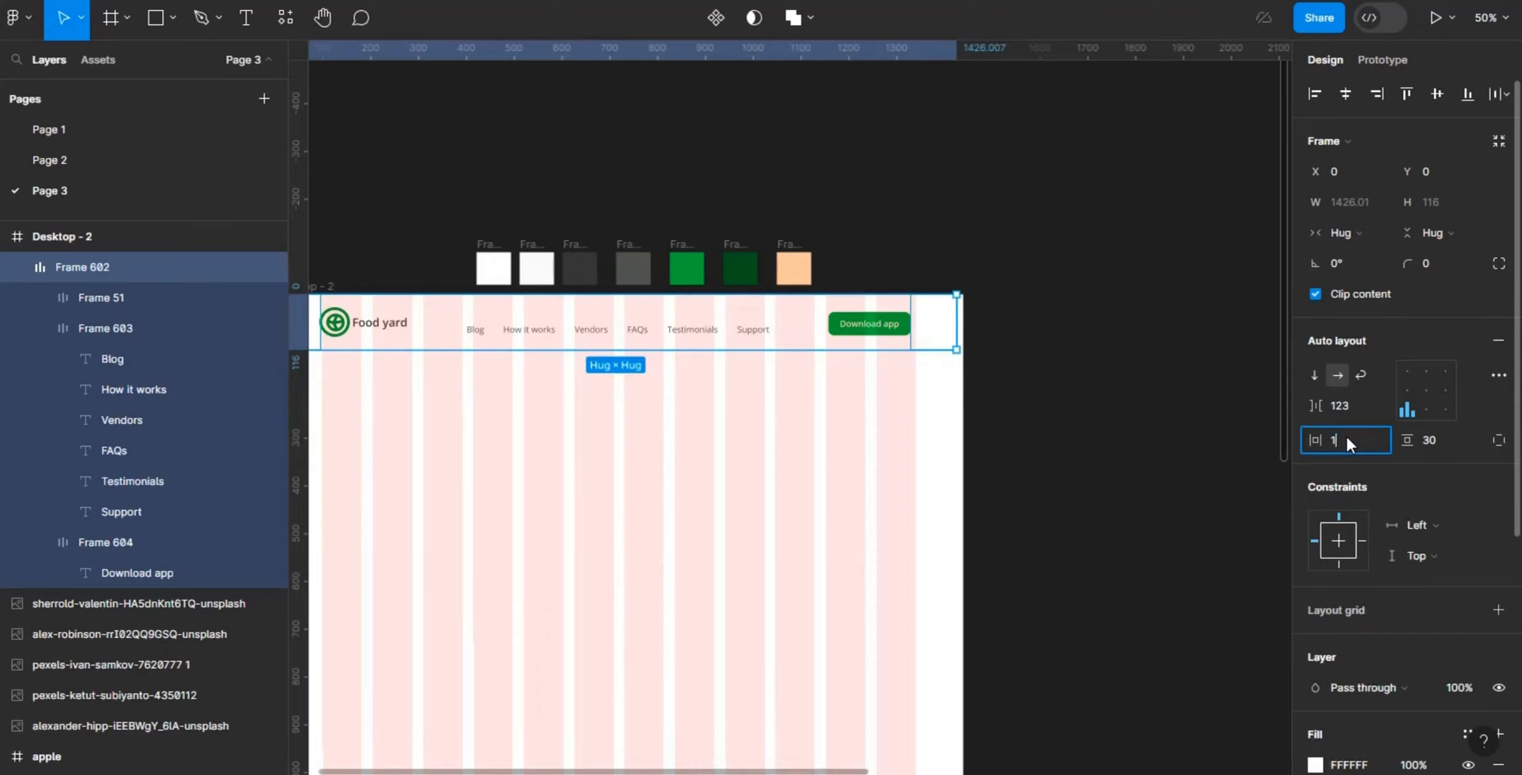
key(Return)
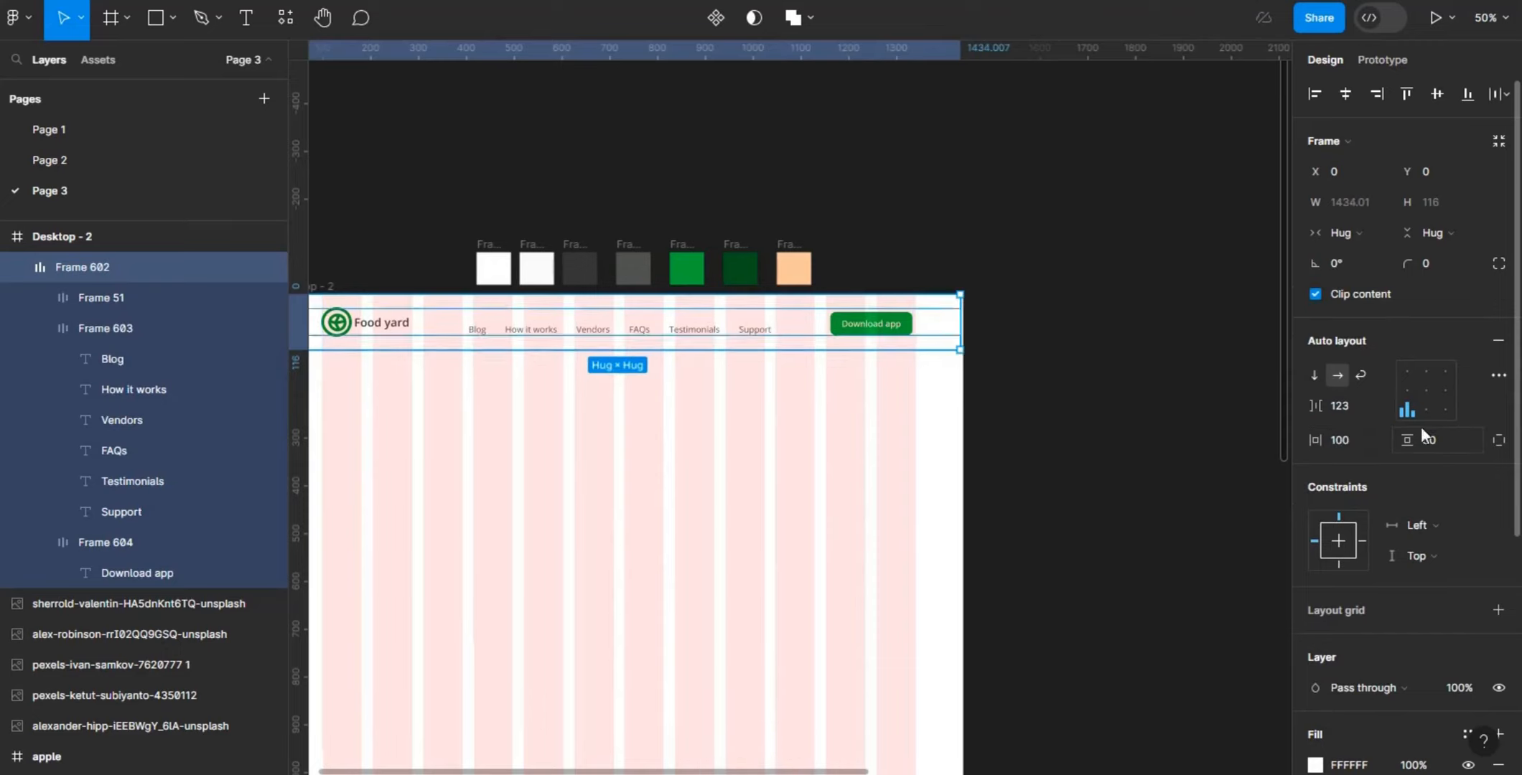
- Set the header frame's top padding to 80 and its bottom padding to 40
click(1446, 433)
click(1499, 444)
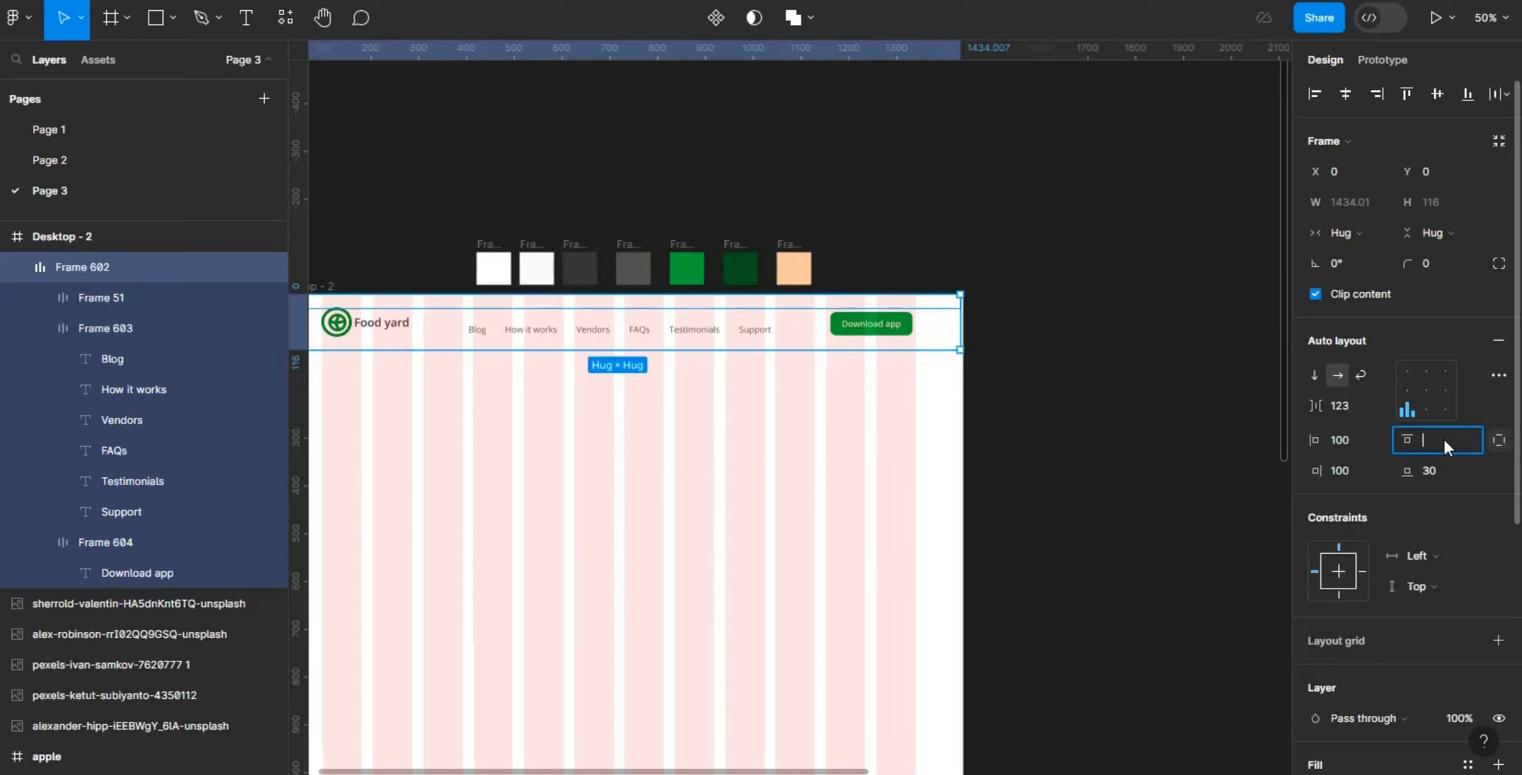
key(Return)
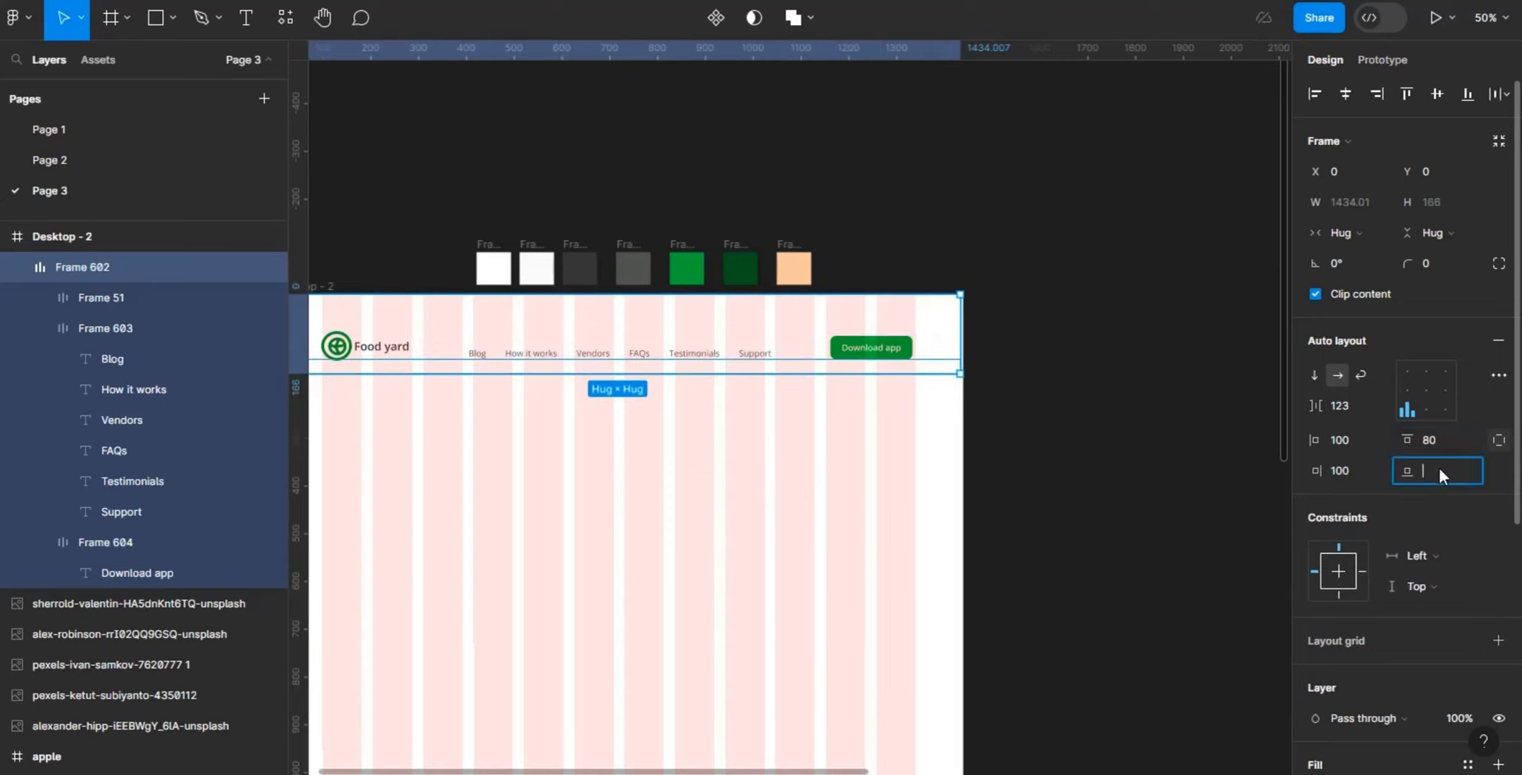
key(Return)
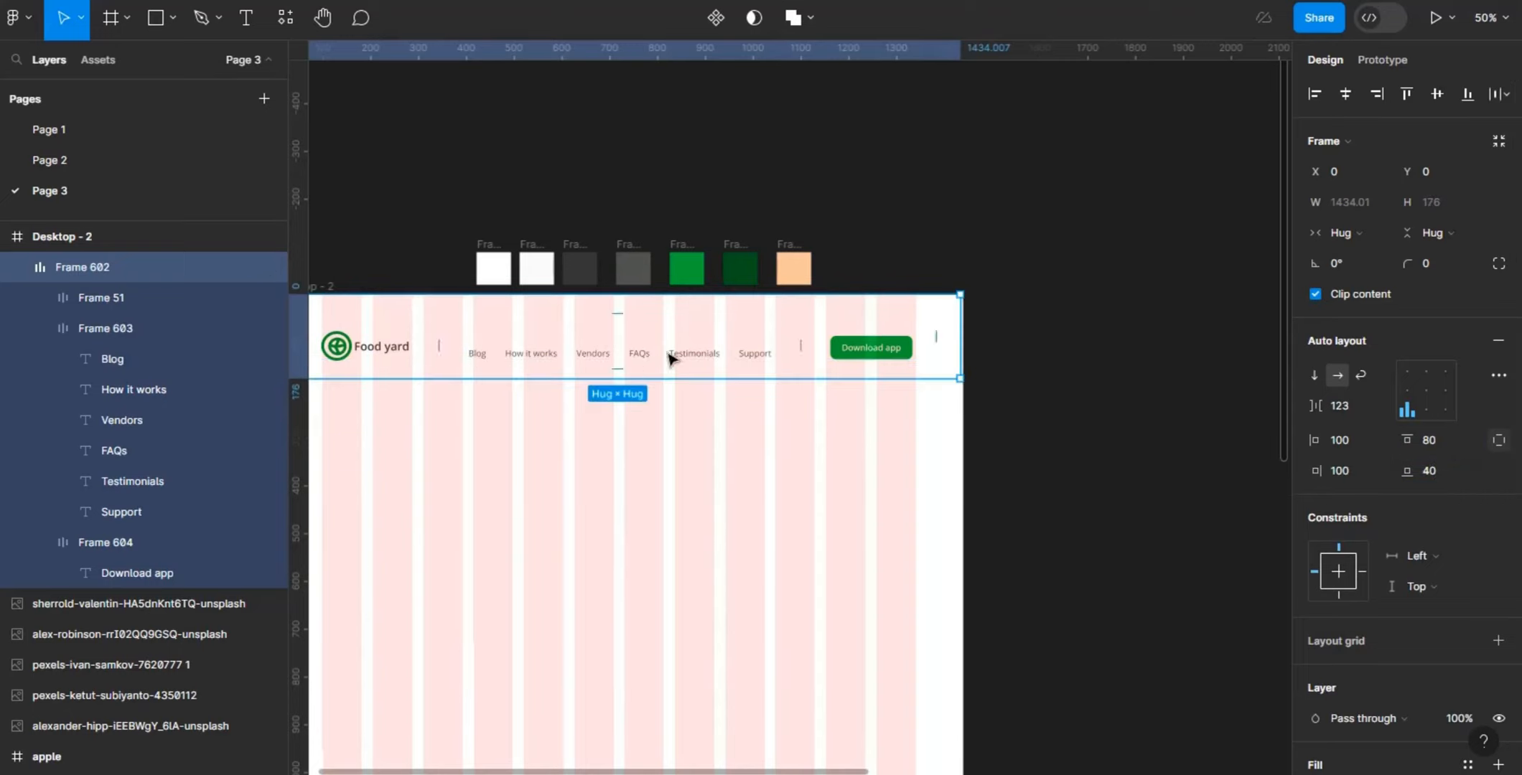
- Center-align the header's contents and set the spacing between its items to Auto
click(1430, 389)
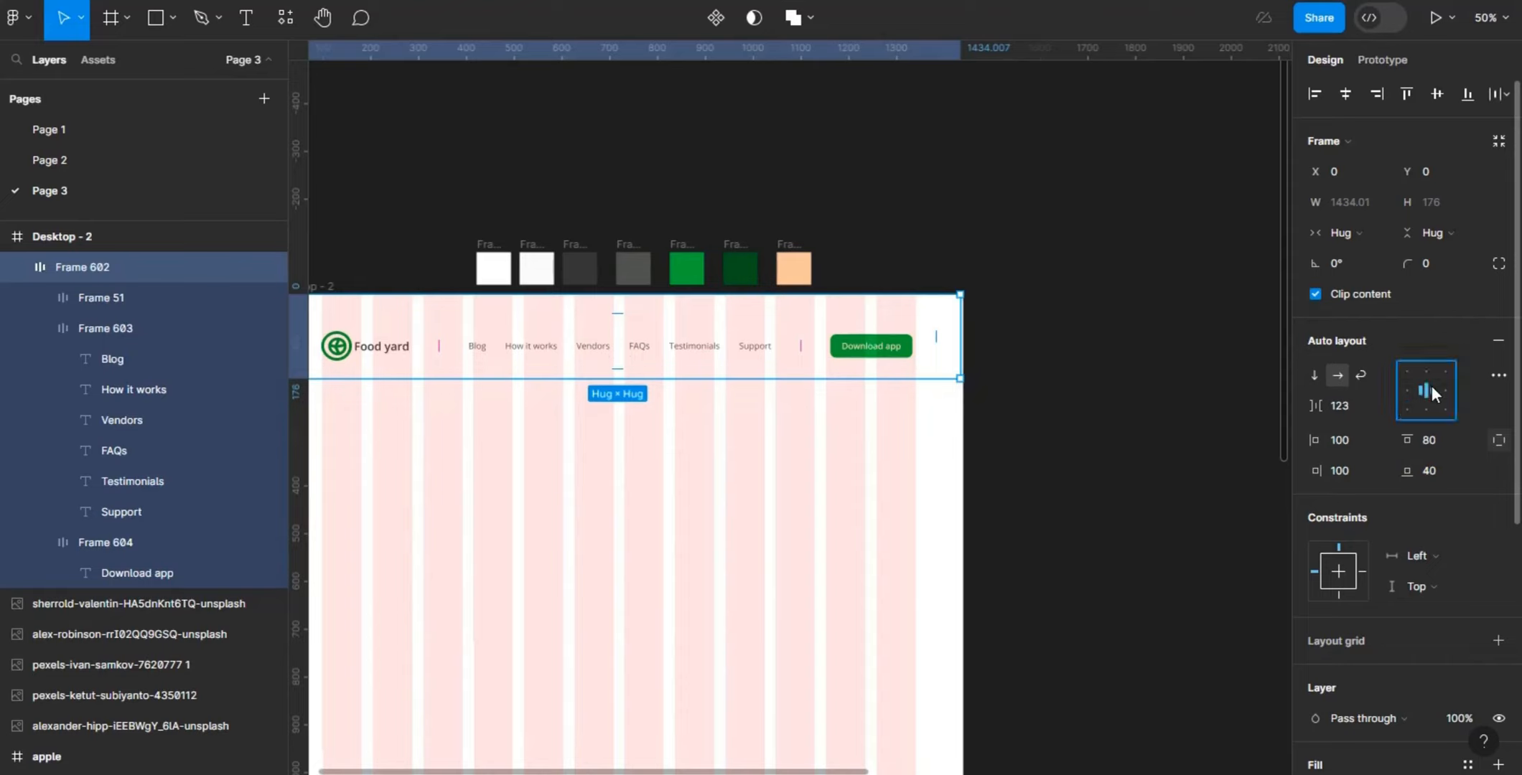
click(1350, 406)
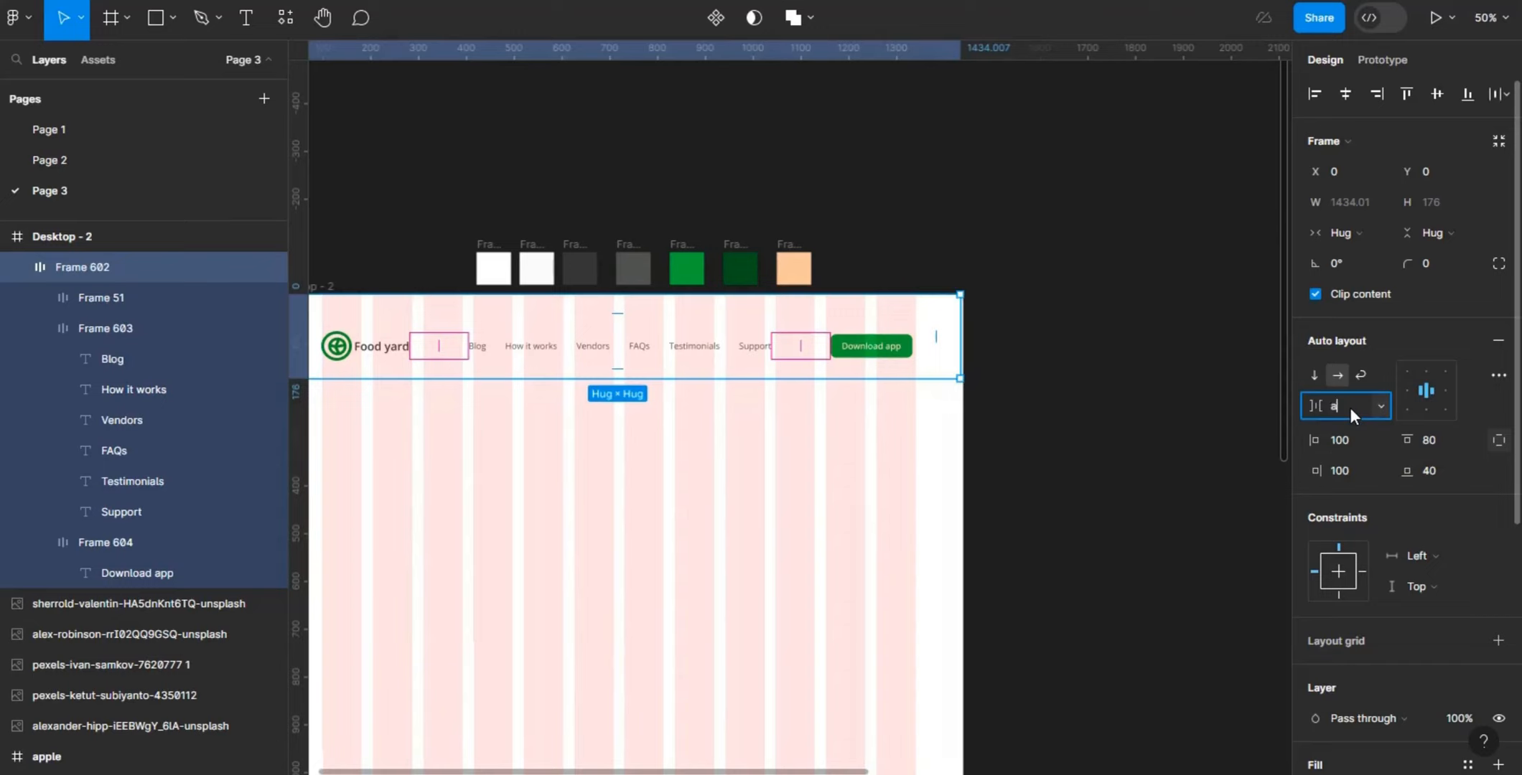
text(auto)
key(Return)
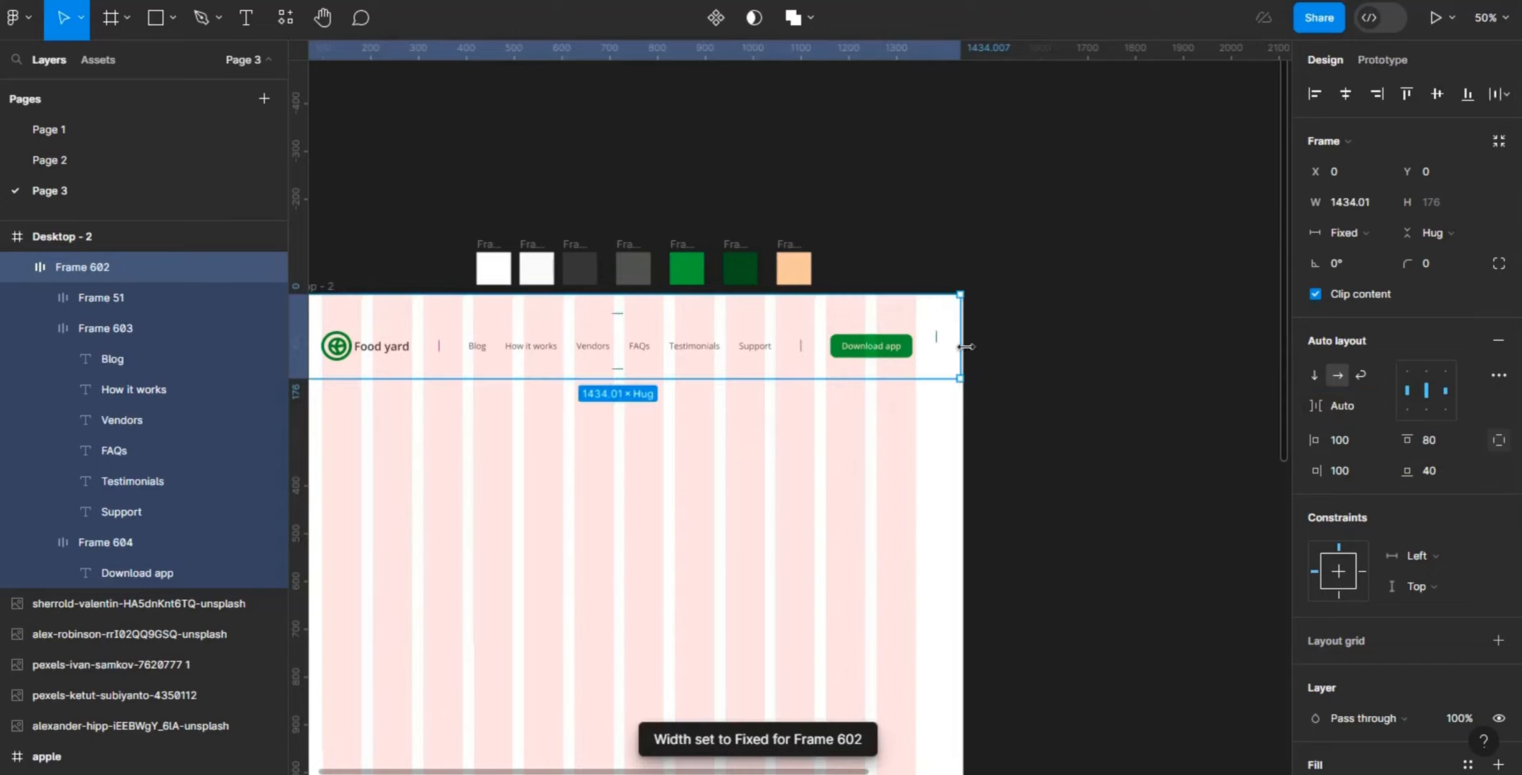
- Widen the header frame to 1440 so it spans the full width of Desktop - 2
drag(961, 347, 967, 347)
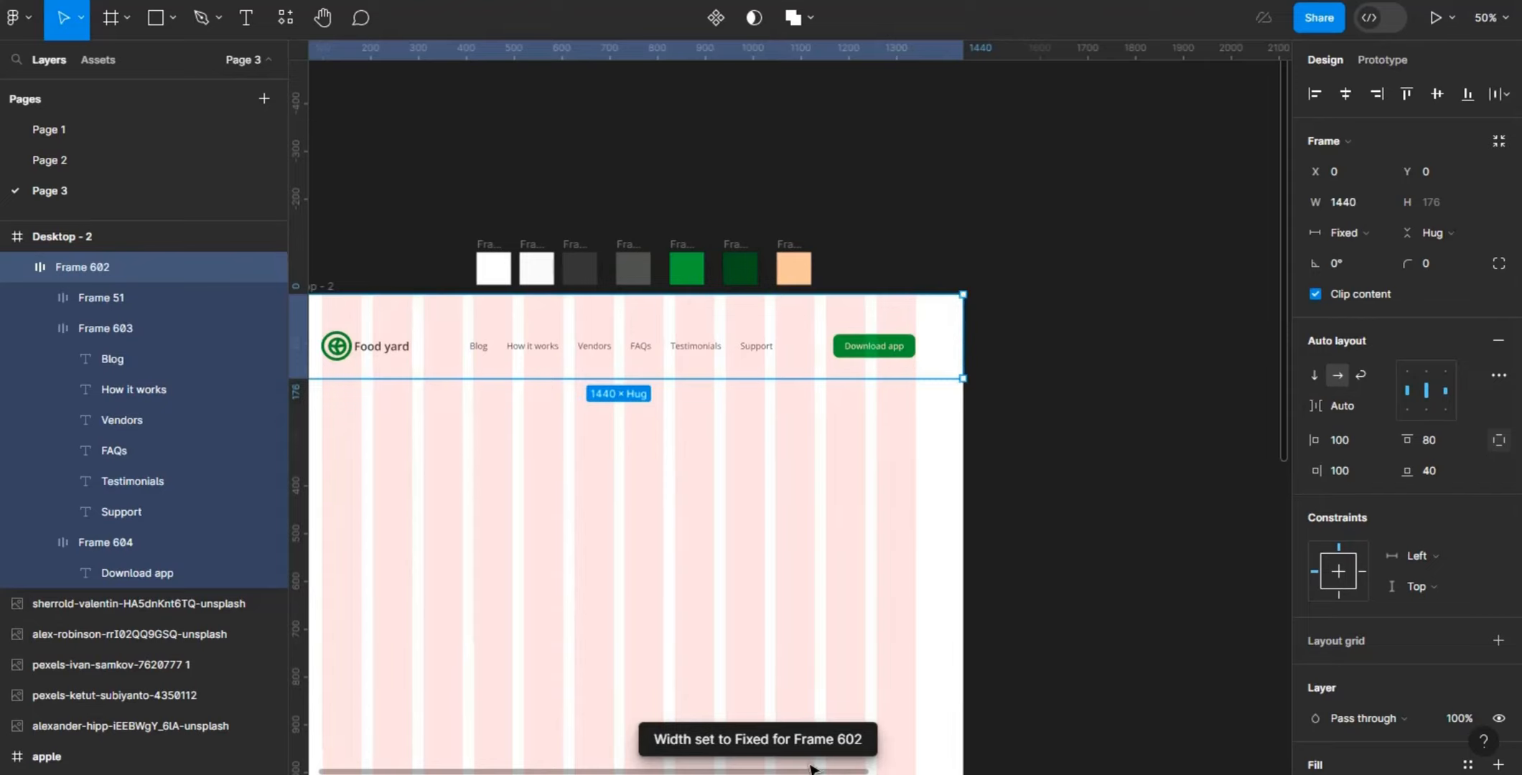
drag(814, 772, 746, 772)
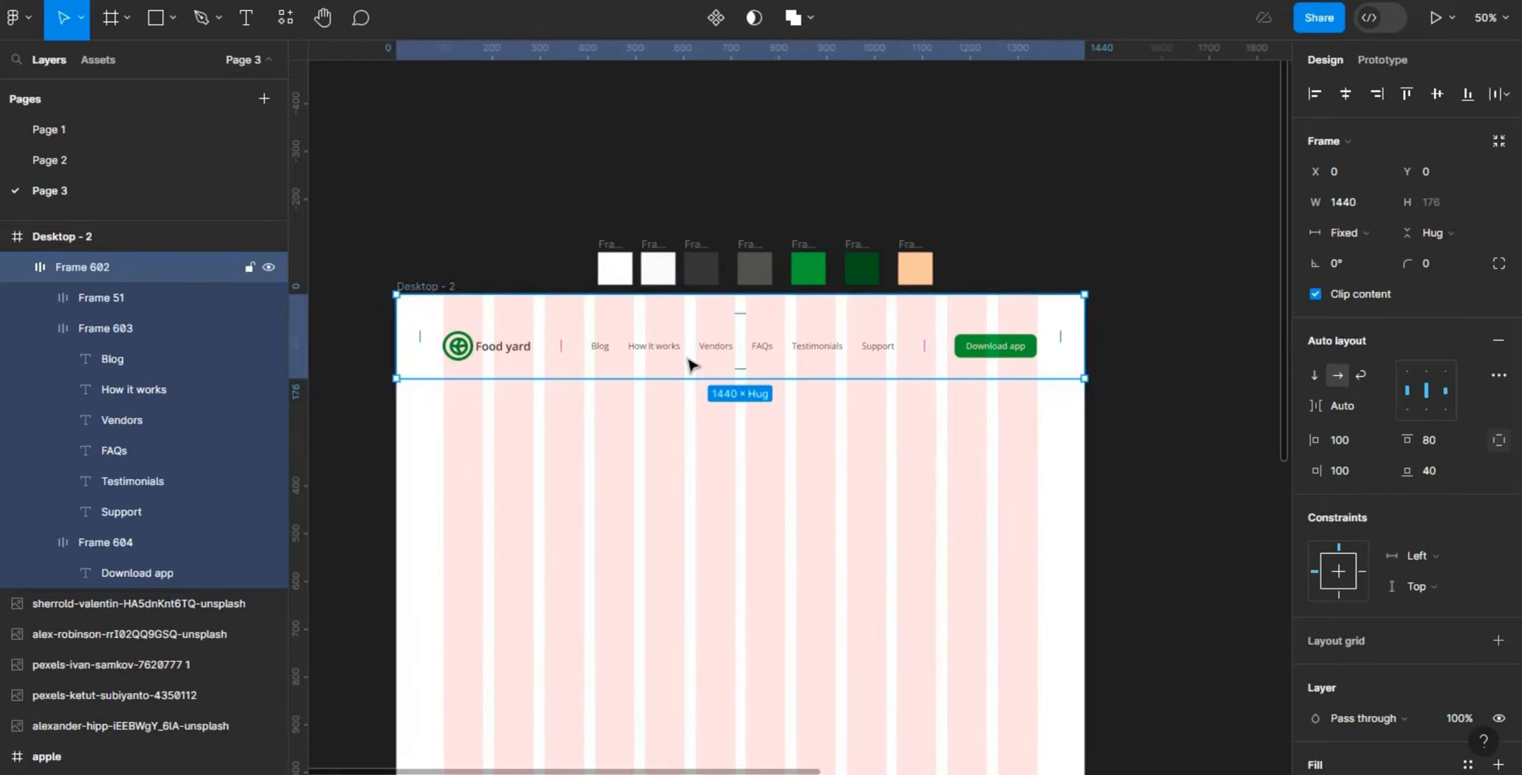
click(1120, 345)
double_click(1018, 356)
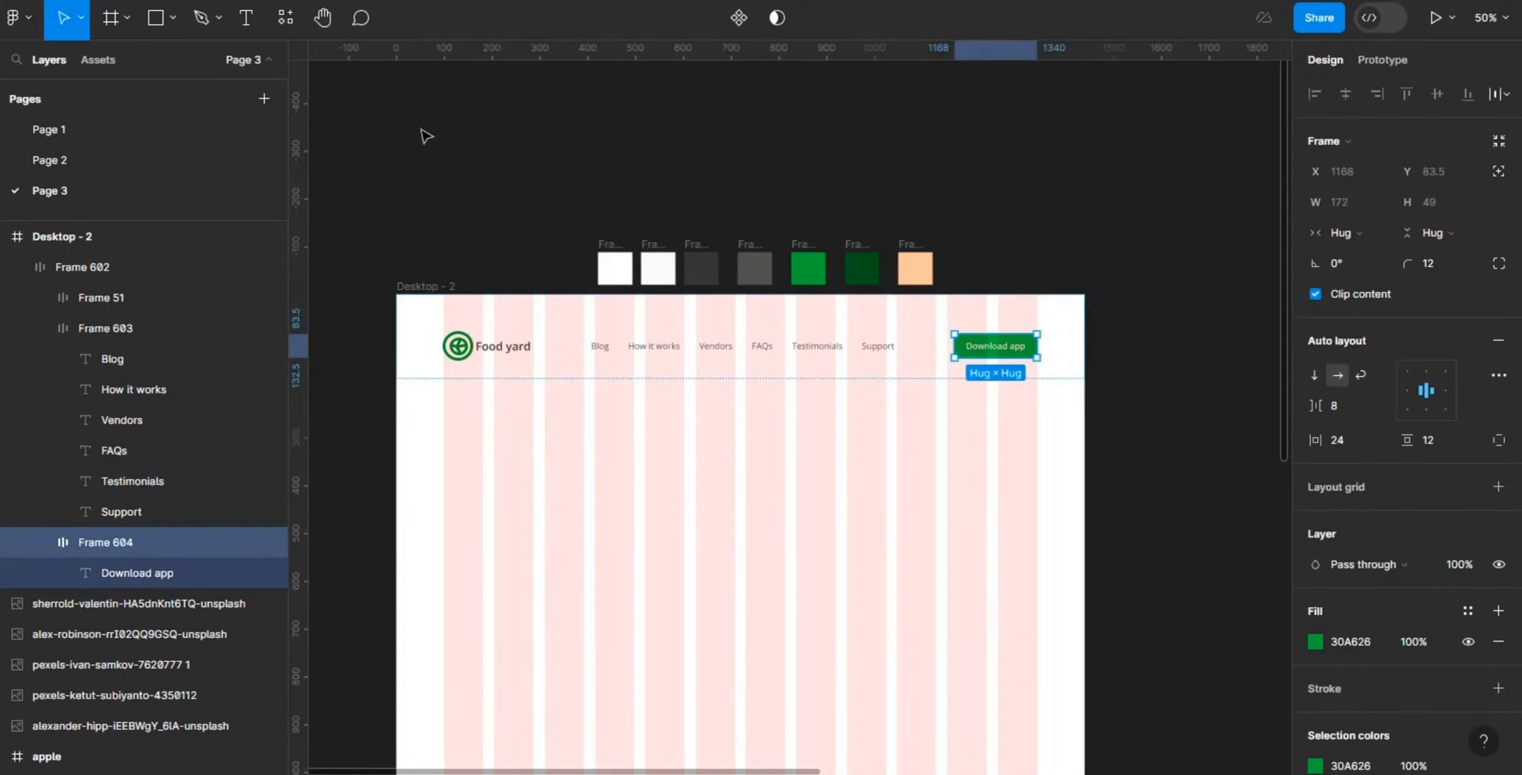
click(418, 215)
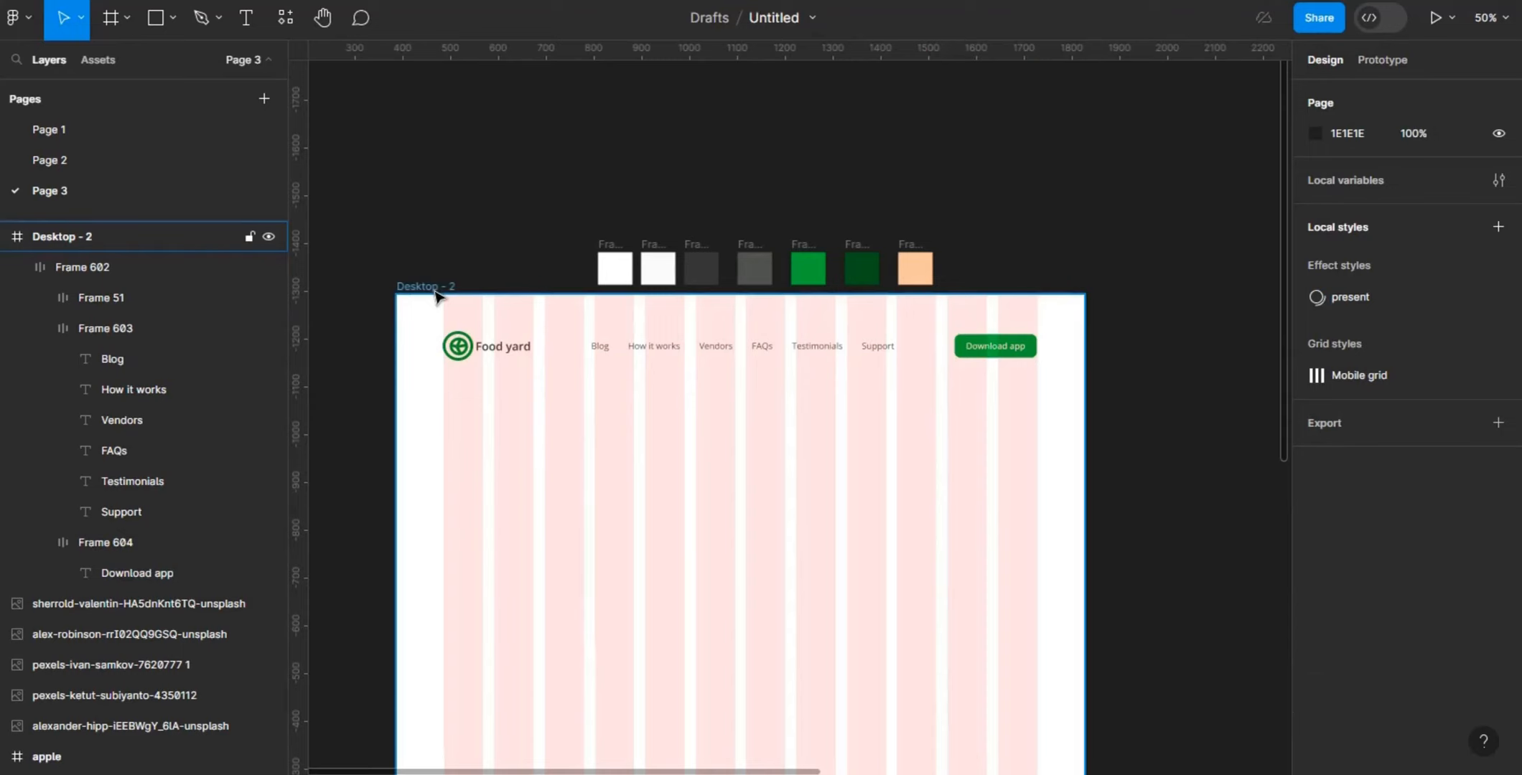
- Change the Desktop - 2 background fill to FAFAFA by sampling the off-white second swatch above the frame
click(435, 295)
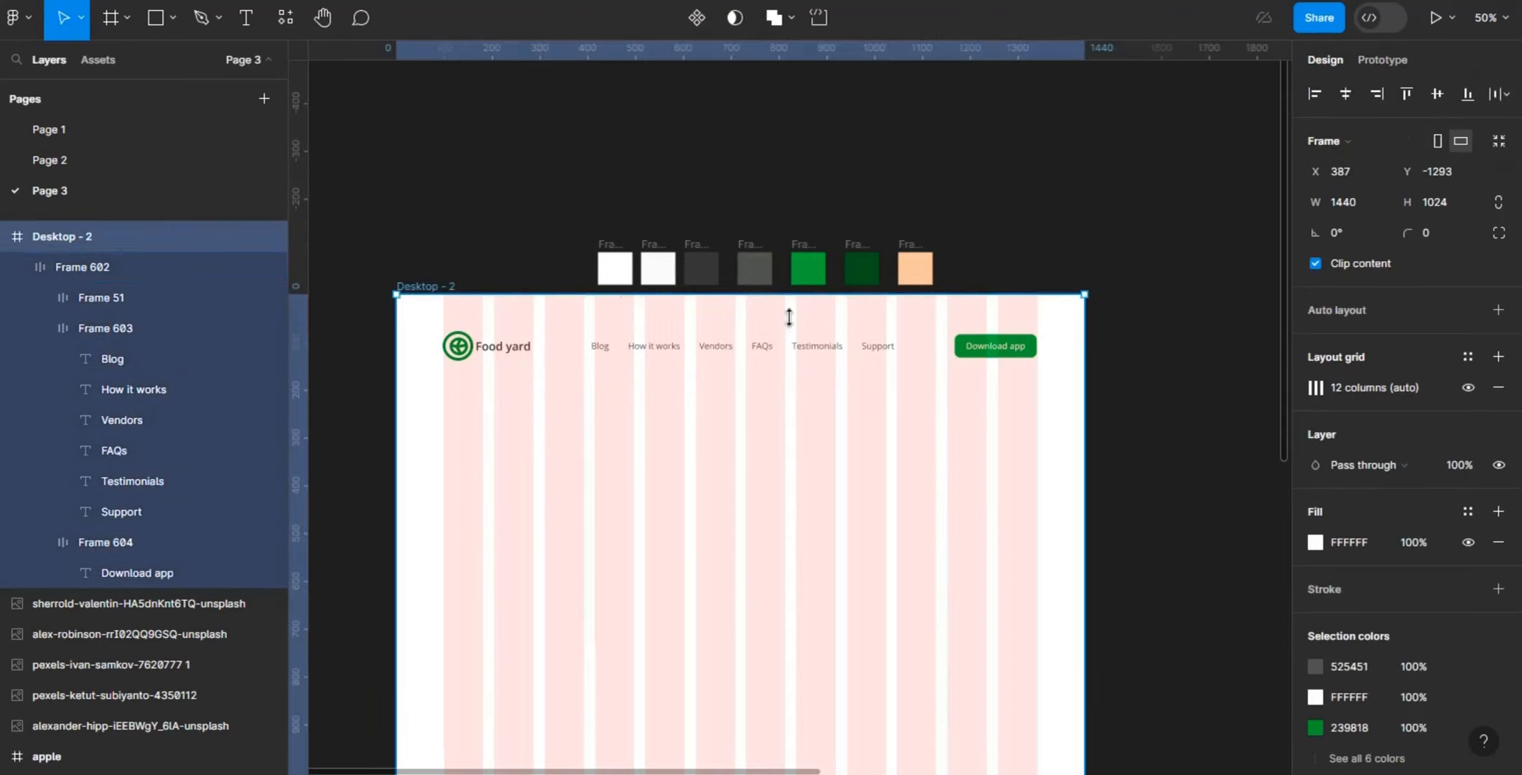
click(1315, 543)
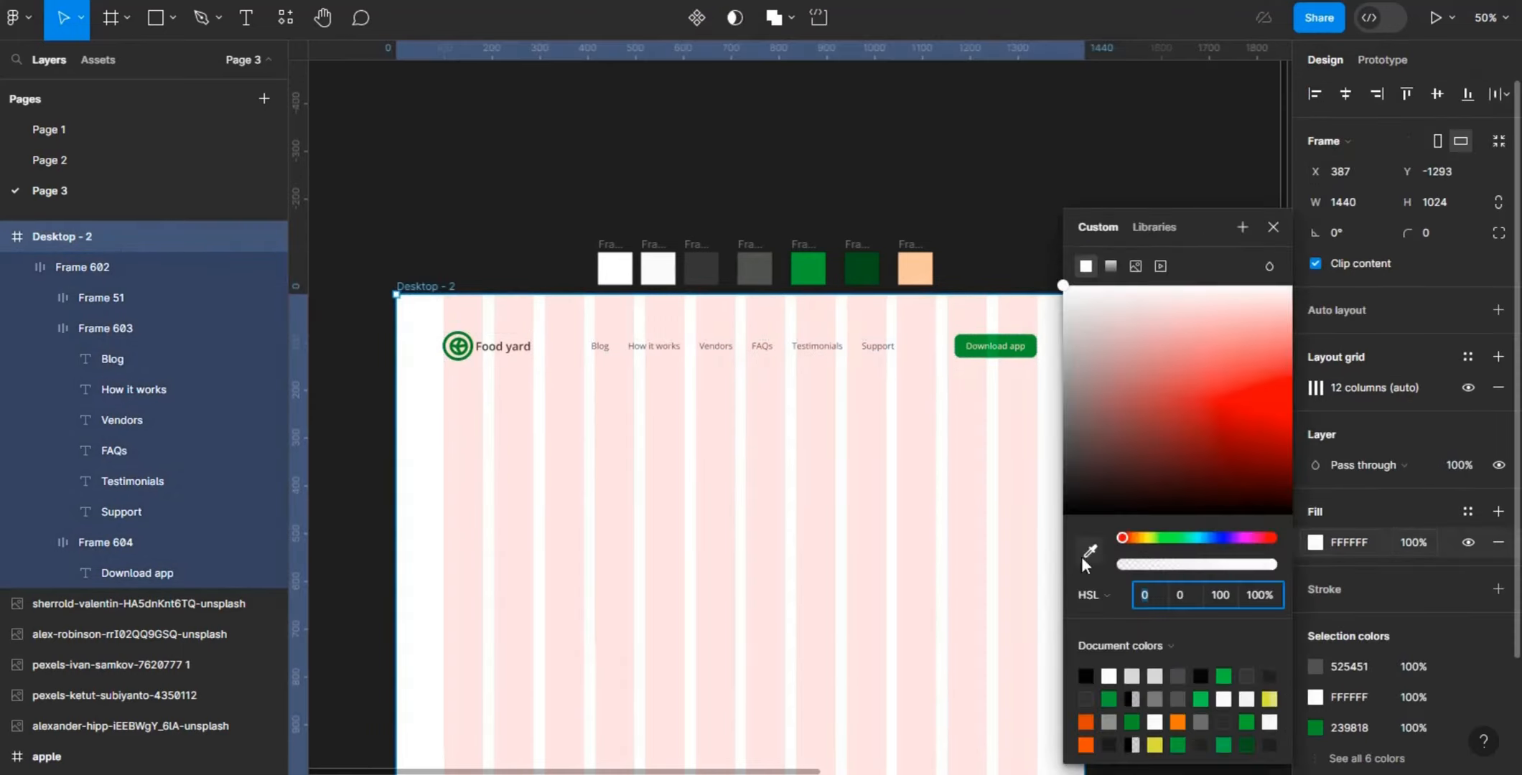
click(1089, 552)
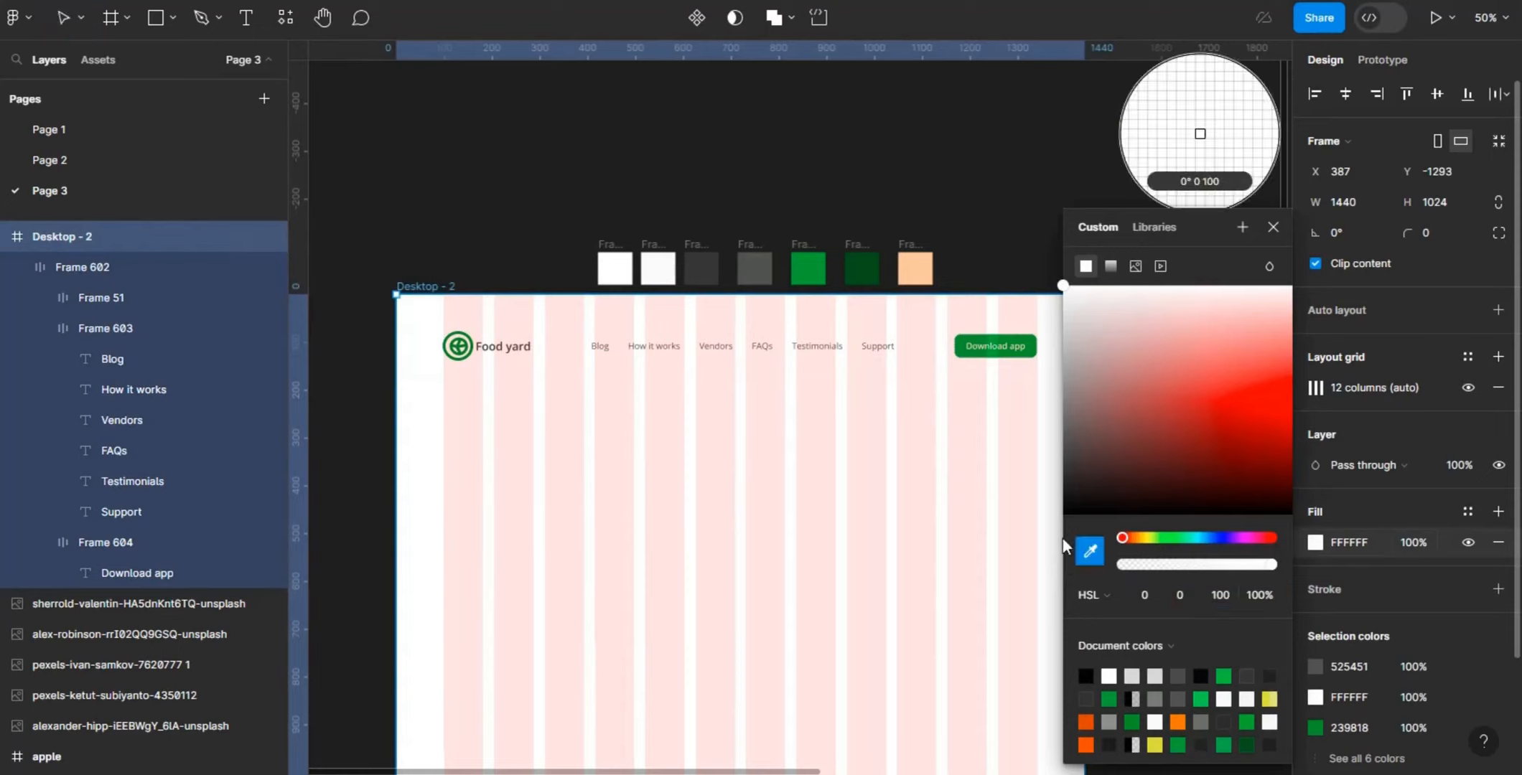
click(612, 266)
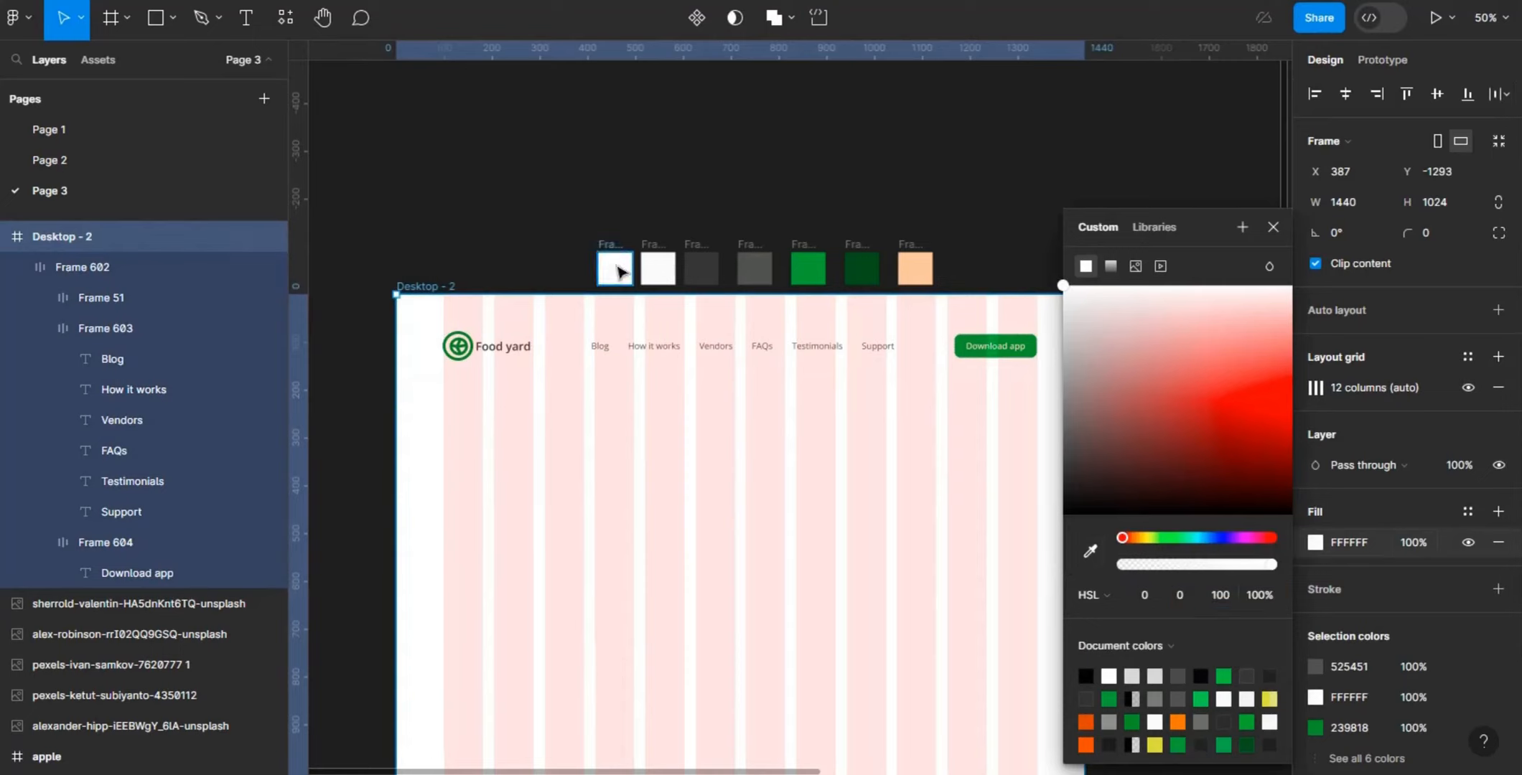
click(1089, 551)
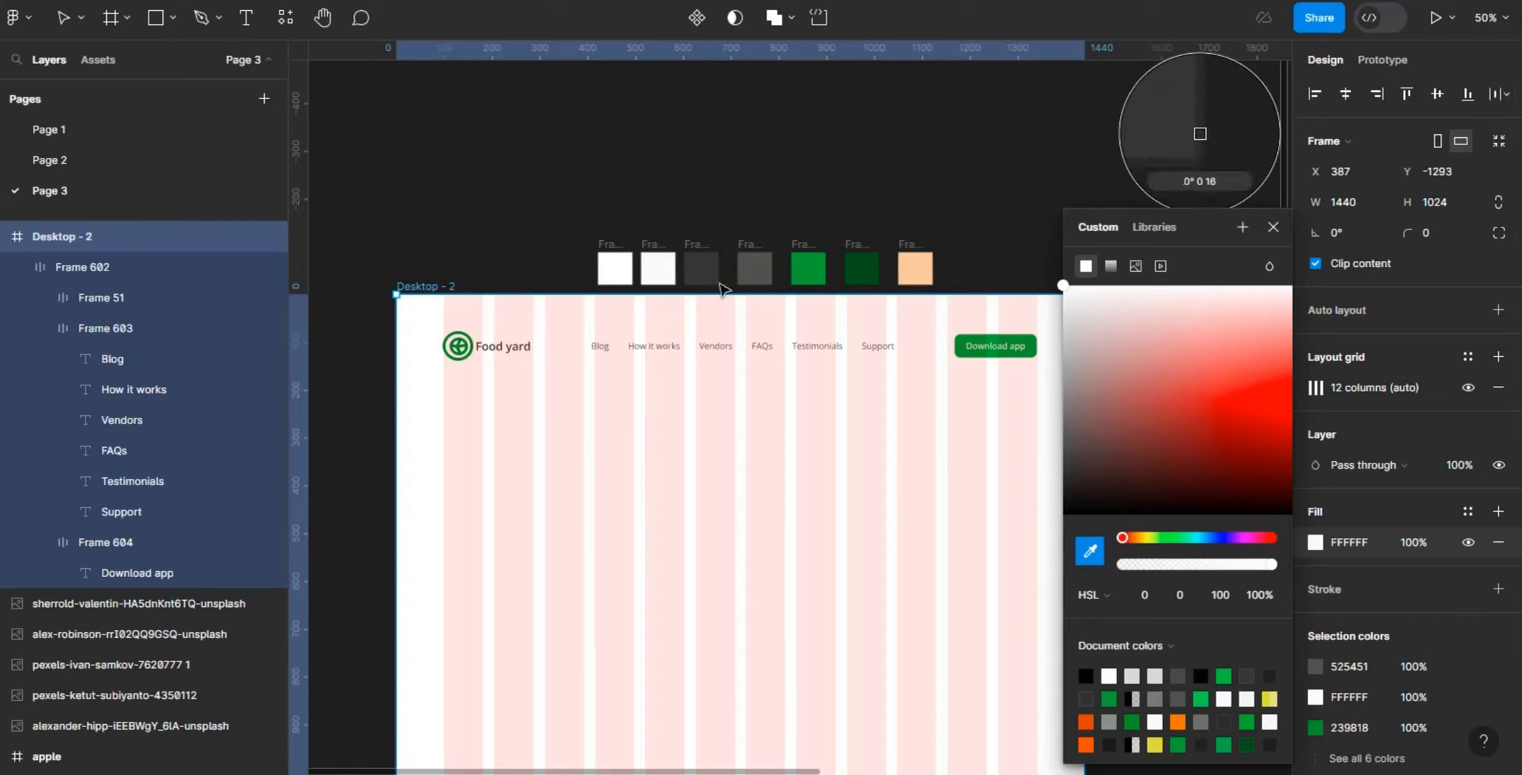
click(672, 265)
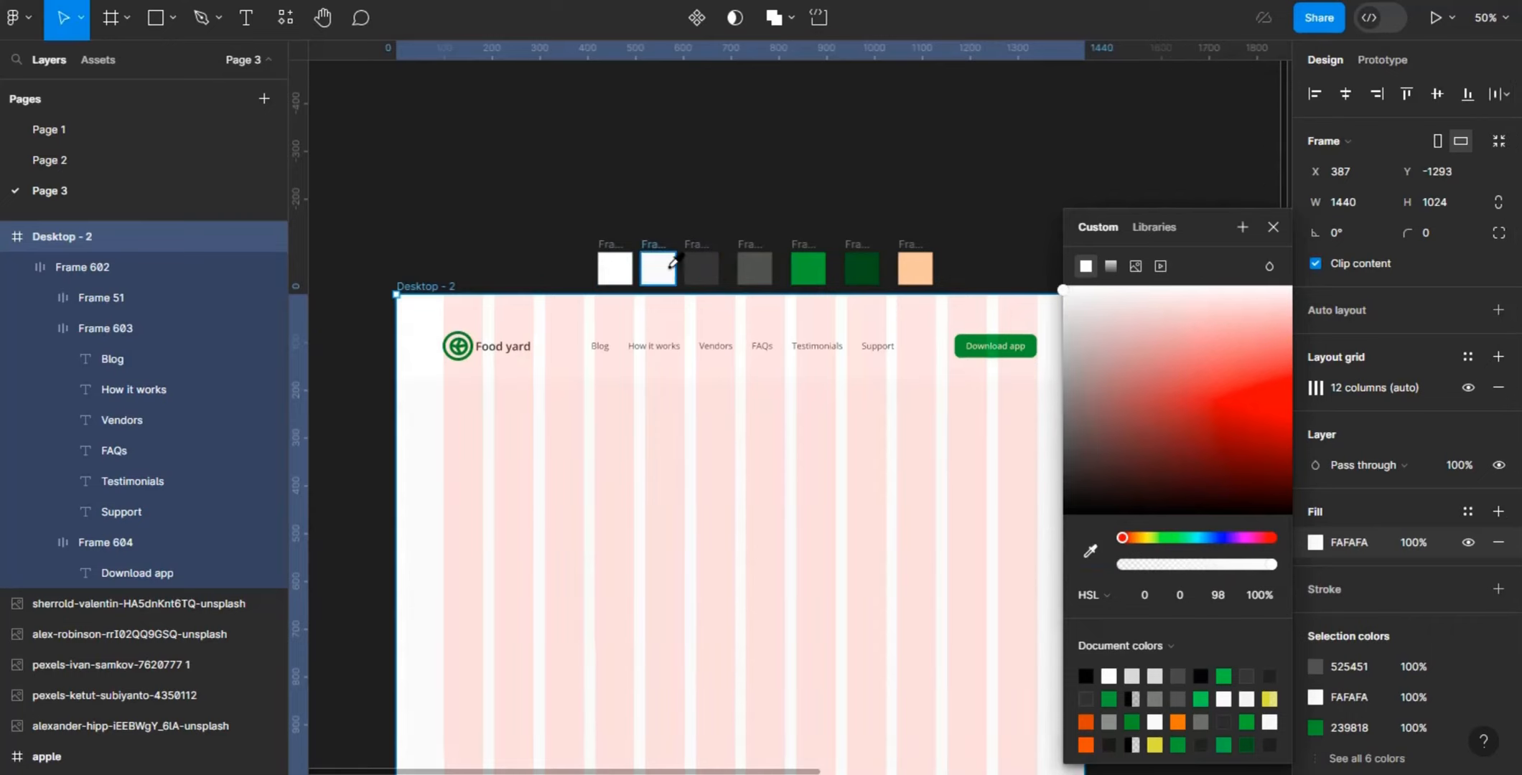
click(851, 127)
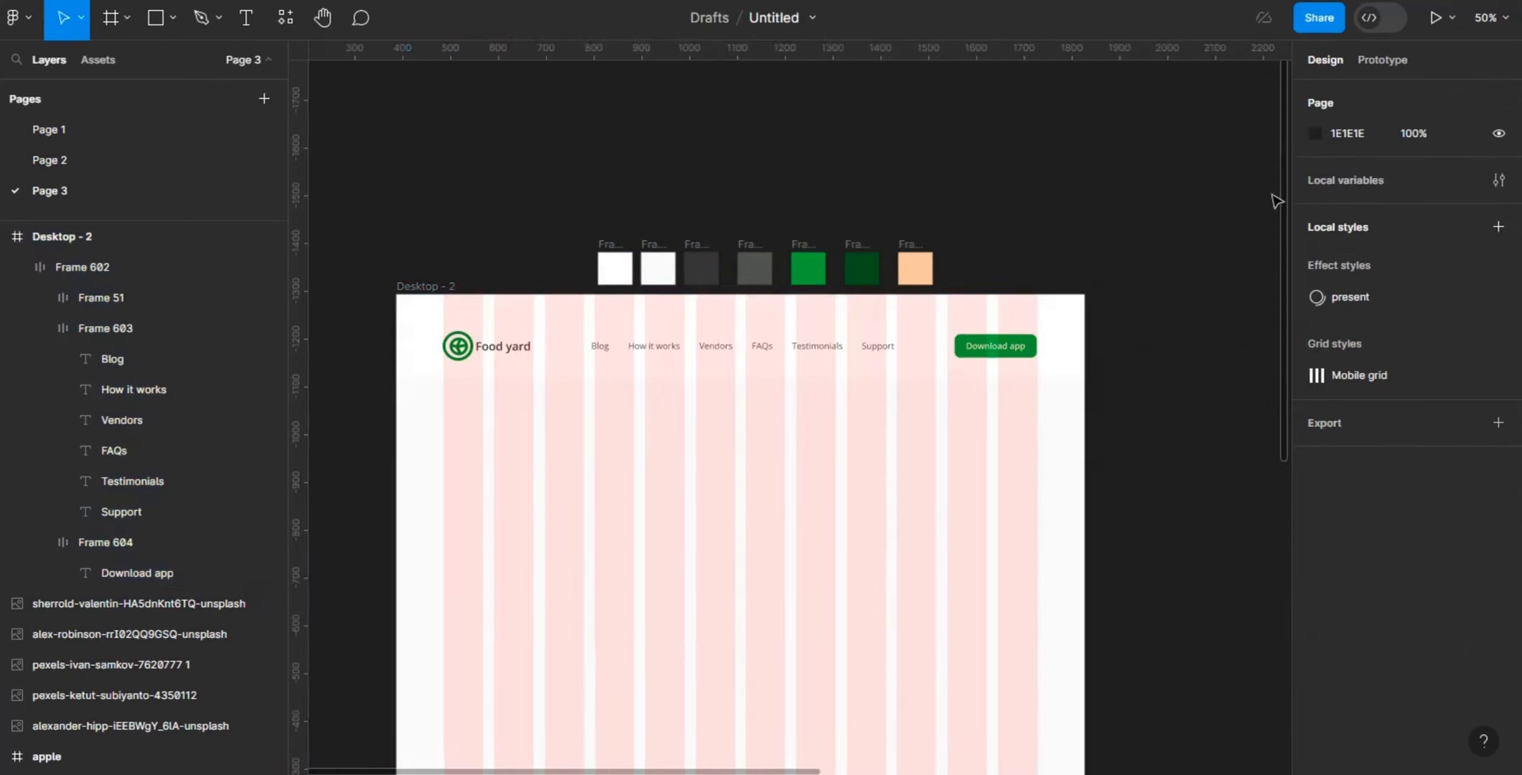
- Reorder the Desktop - 2 navigation links so Vendors comes first, followed by How it works and Blog
scroll(1287, 201, down, 5)
scroll(1259, 441, up, 5)
click(711, 334)
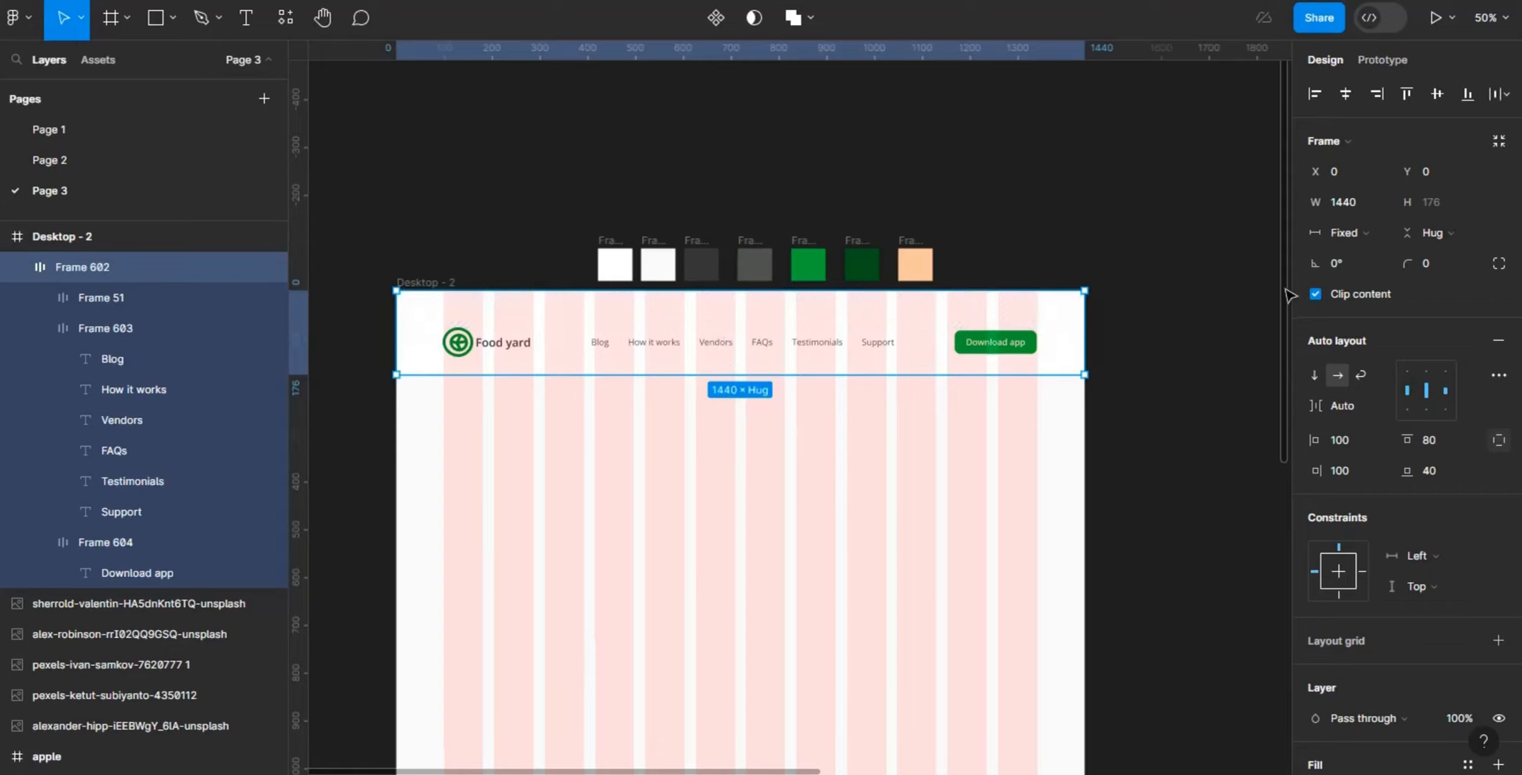
scroll(1280, 373, down, 3)
scroll(1277, 374, down, 4)
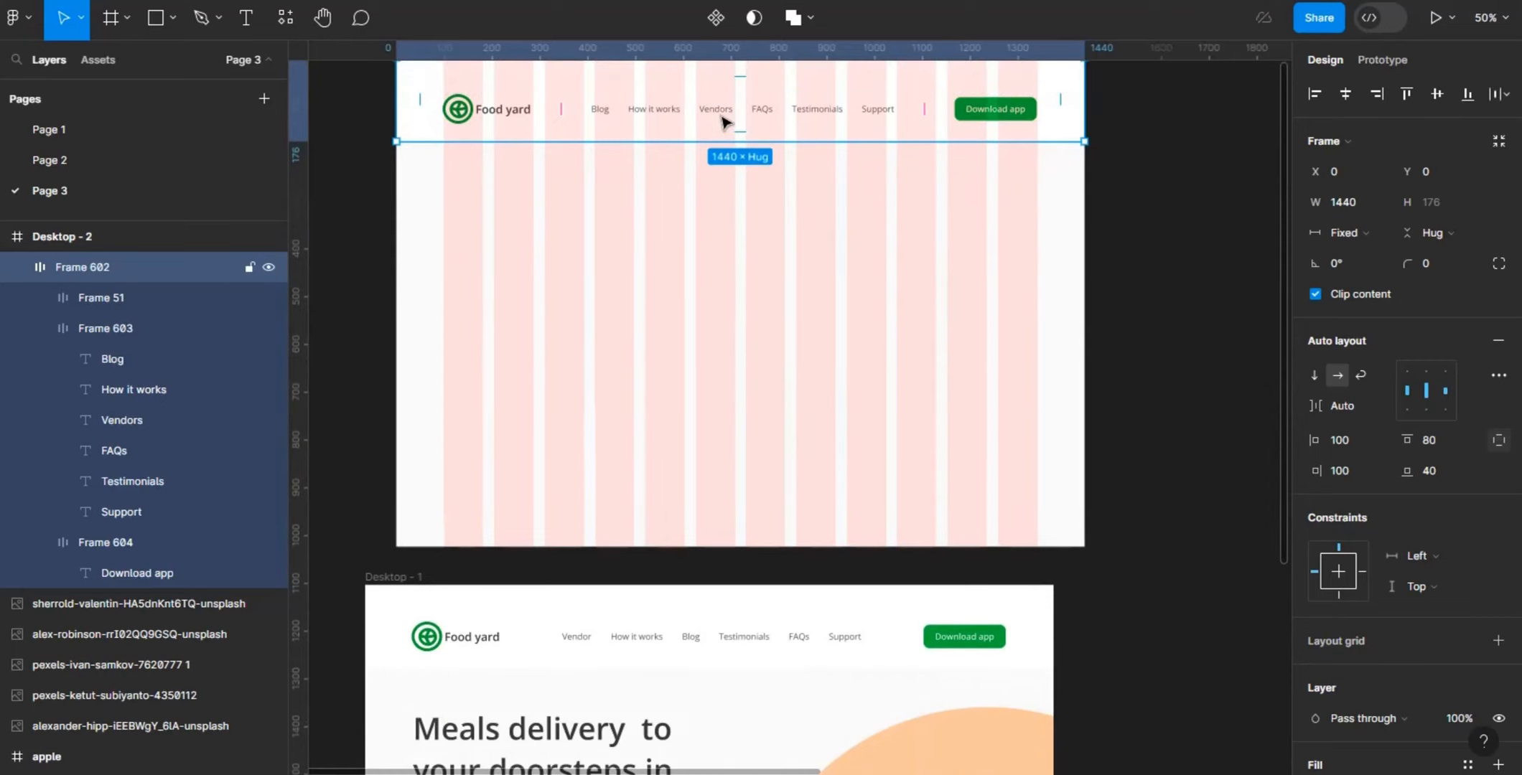
double_click(724, 122)
double_click(723, 122)
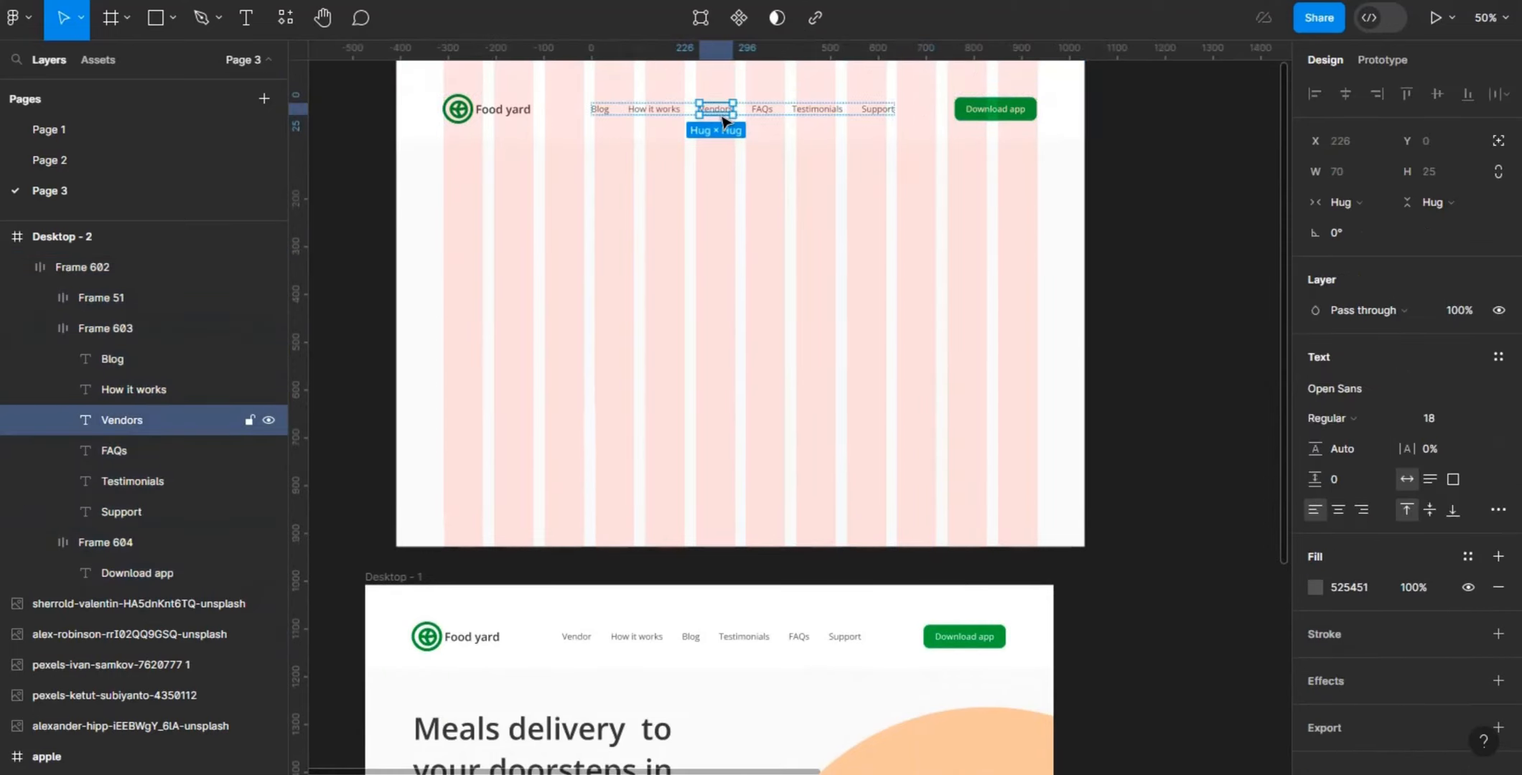
key(Left)
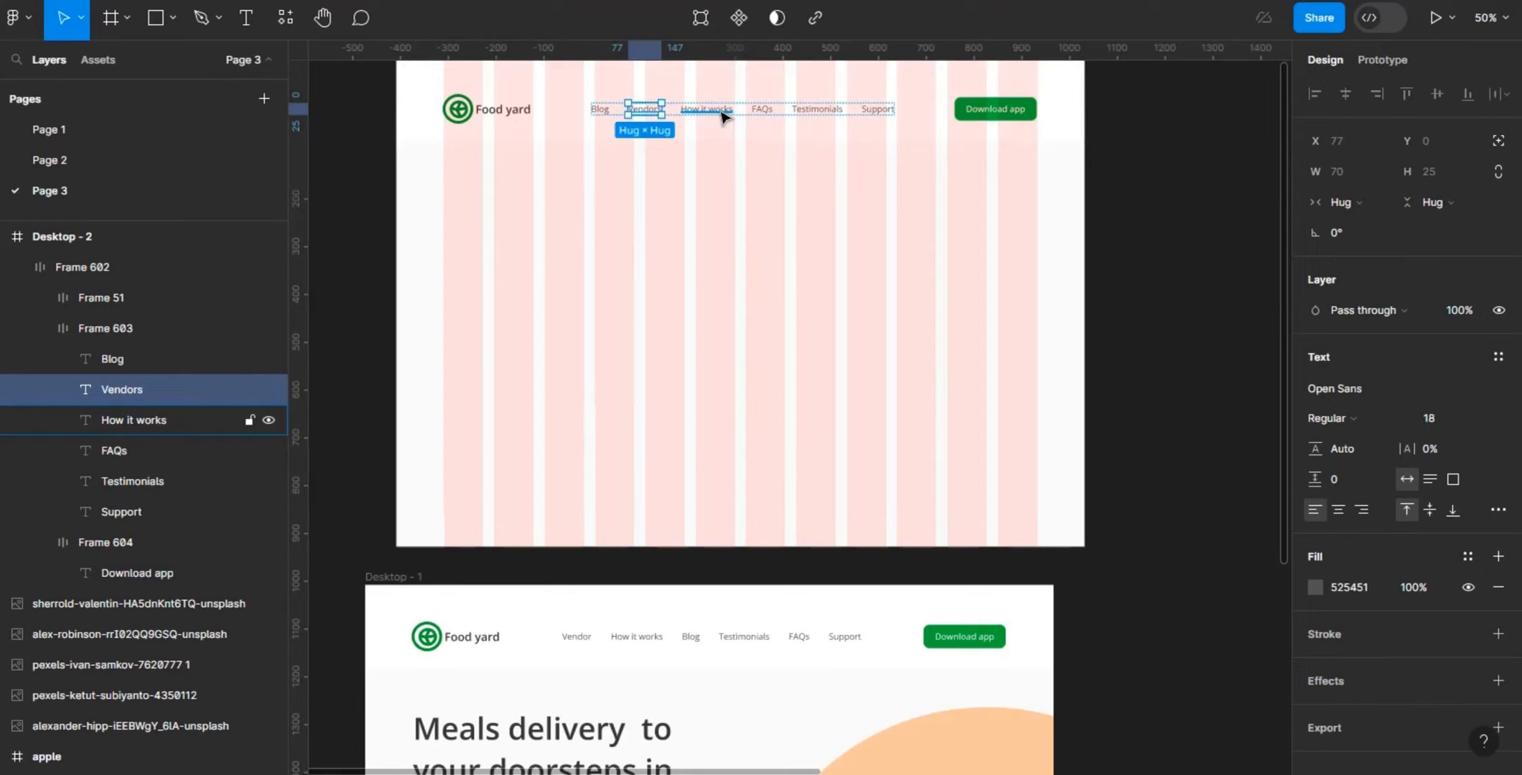
key(Left)
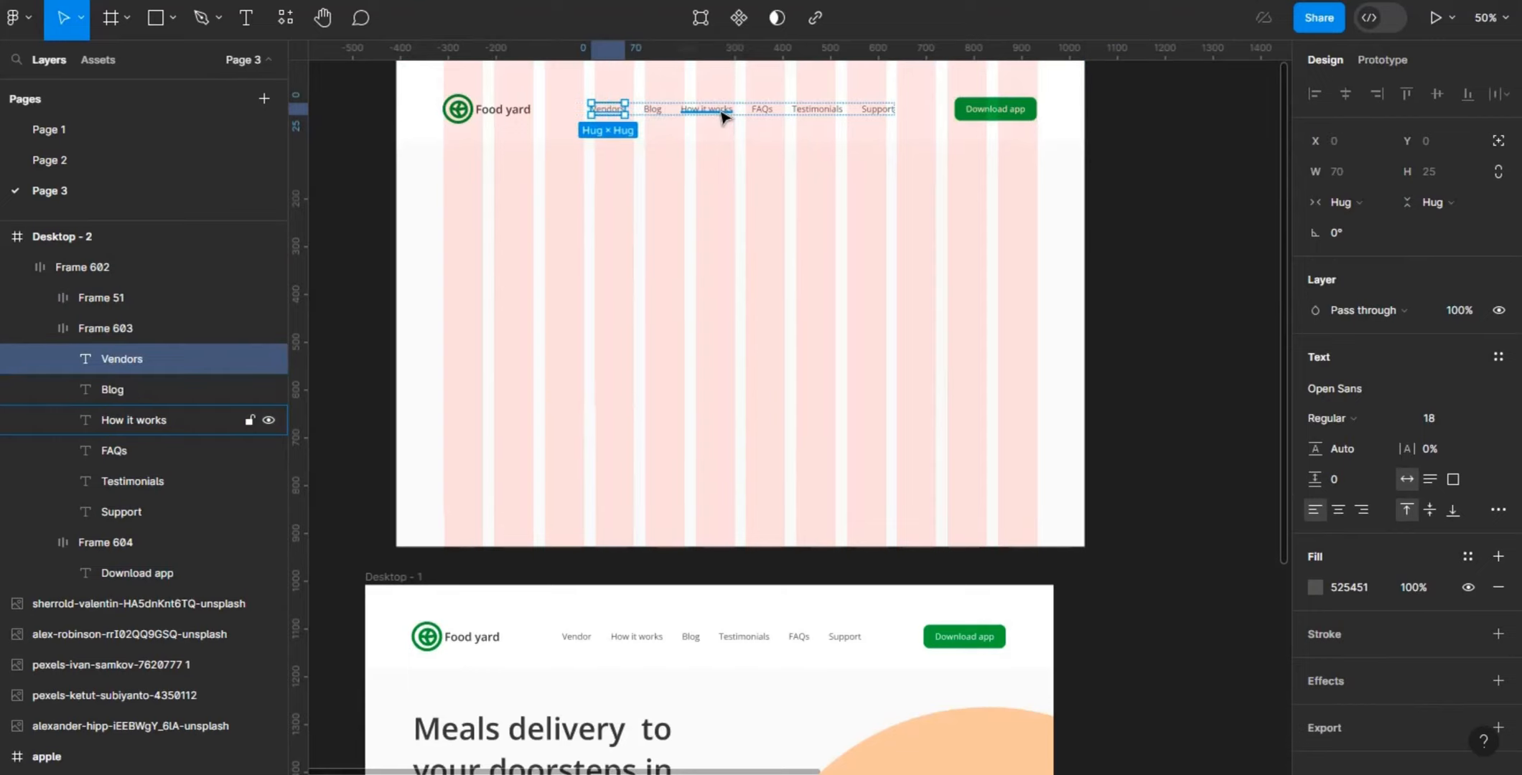
click(723, 117)
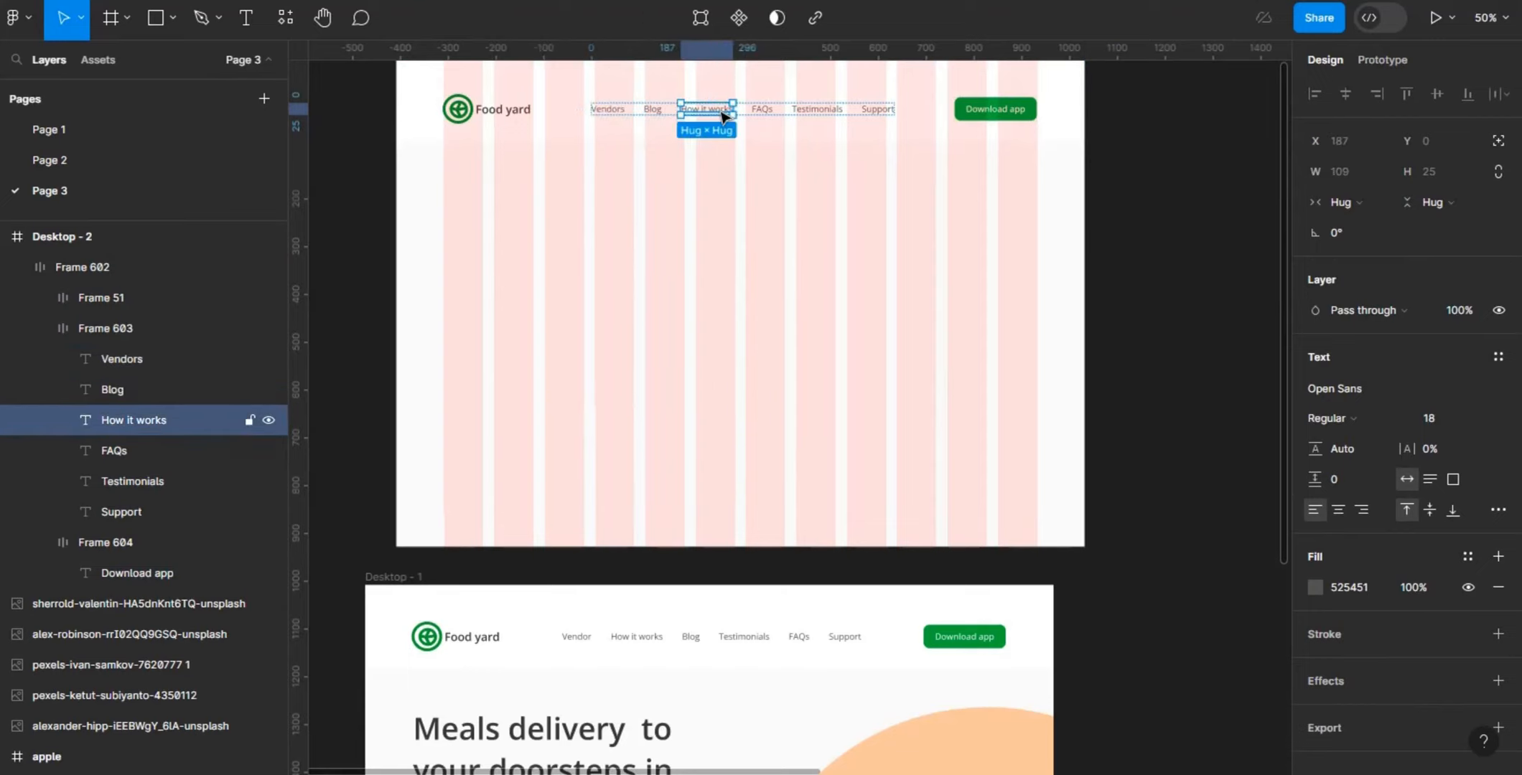
key(Left)
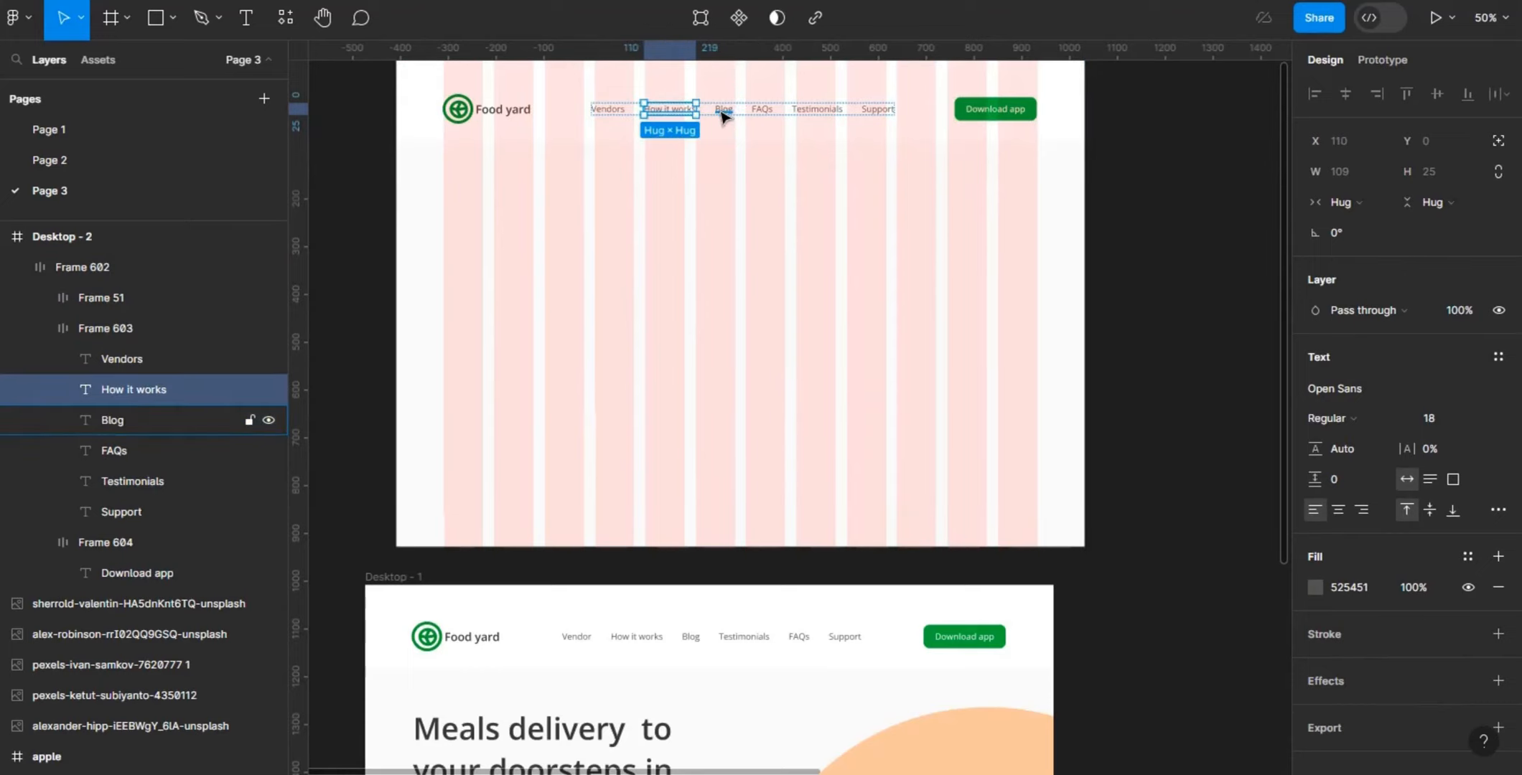
click(1220, 290)
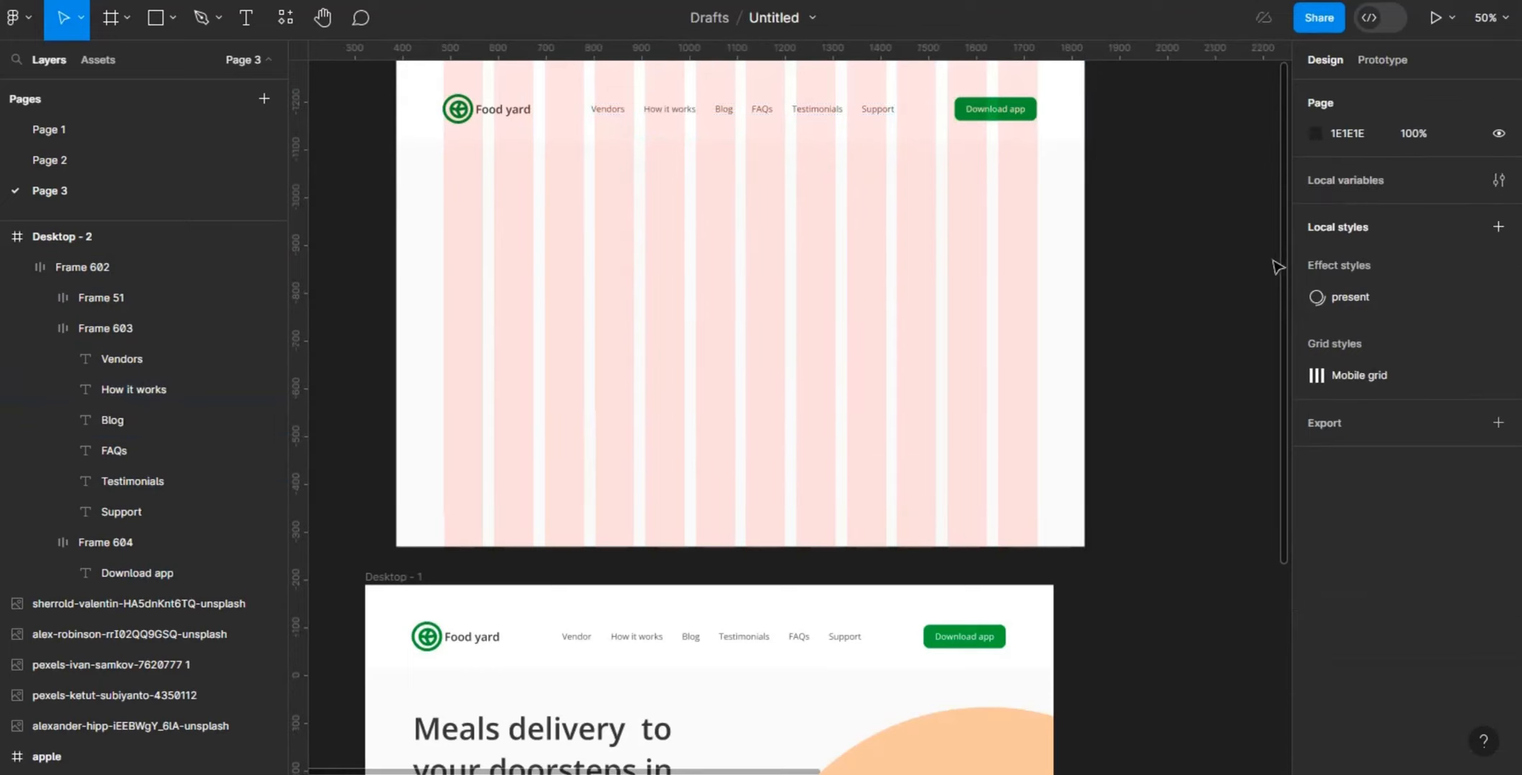
- Add the headline text "Meals delivery to your door steps in 20 minutes" below the header, starting at the first grid column
key(t)
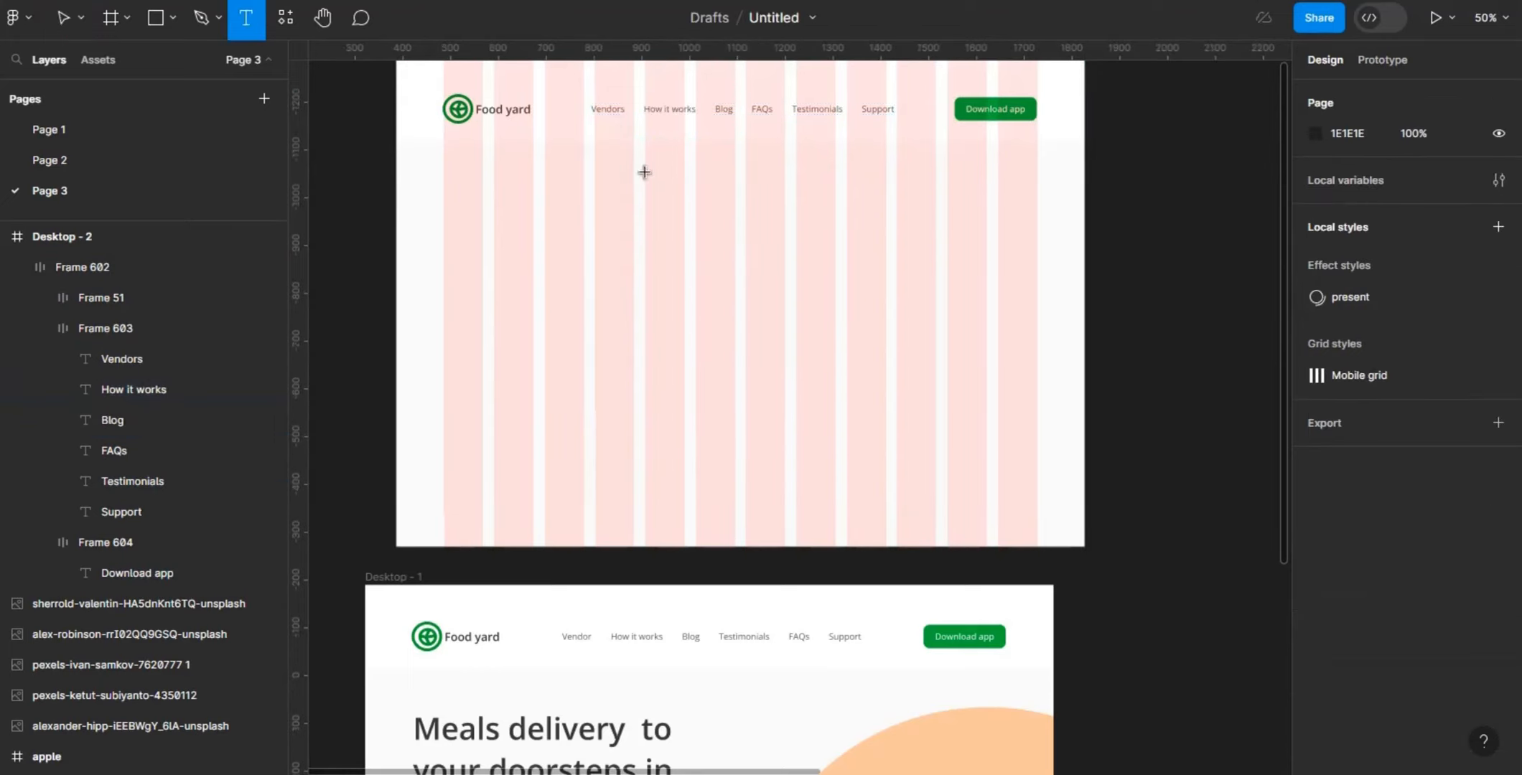
click(445, 175)
text(M)
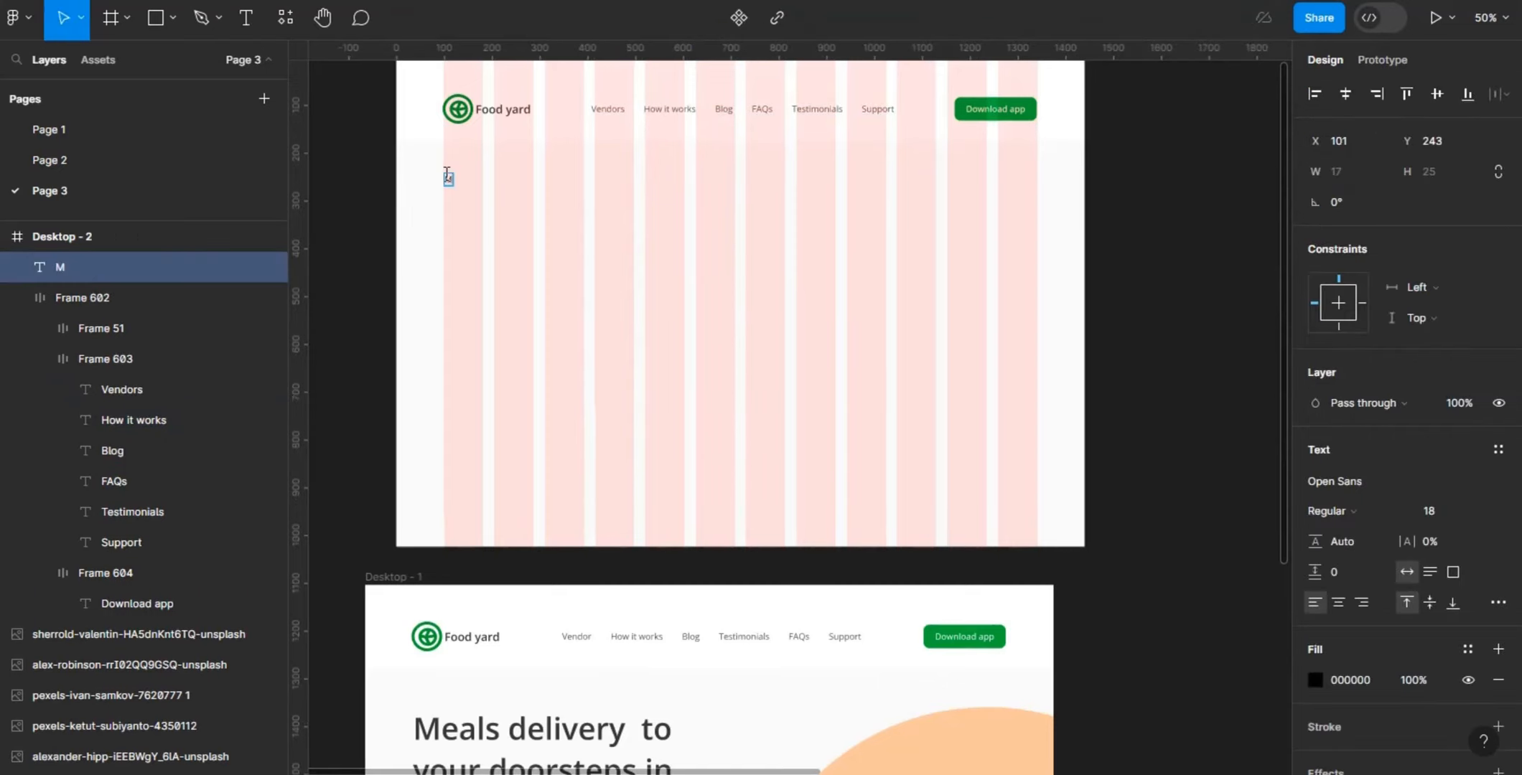
text(eals delivery)
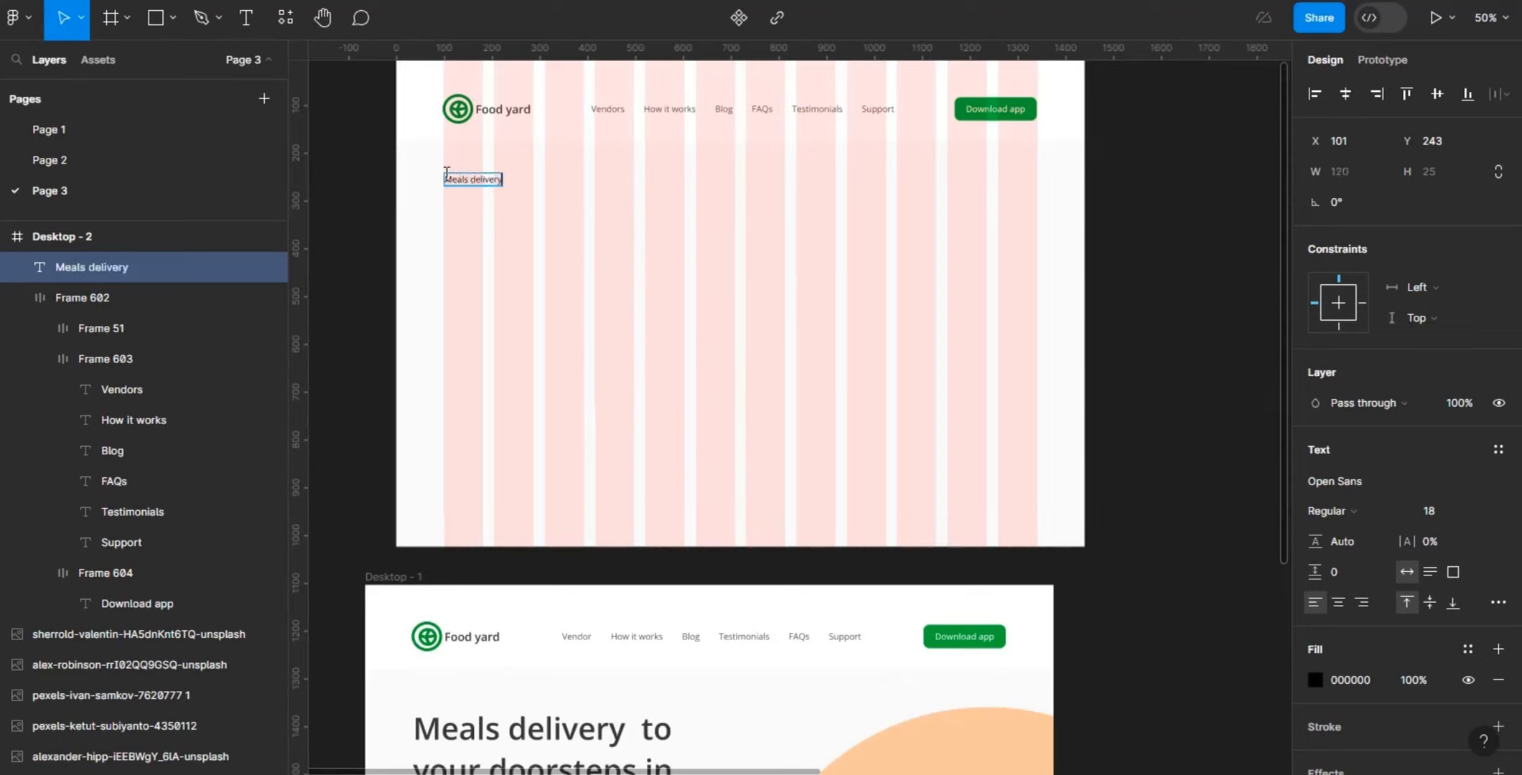
text( to your)
text(doo)
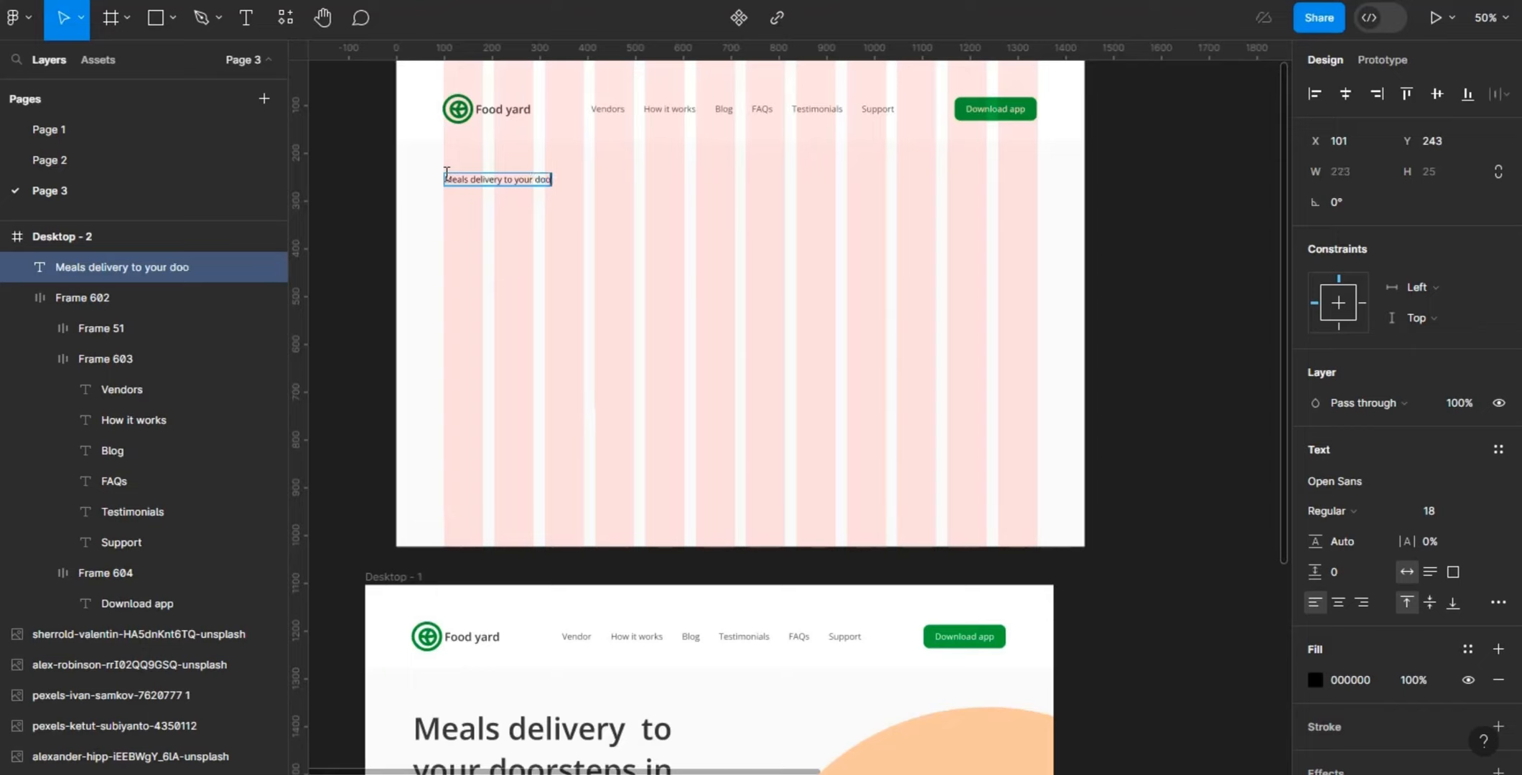
text(r steps in 20)
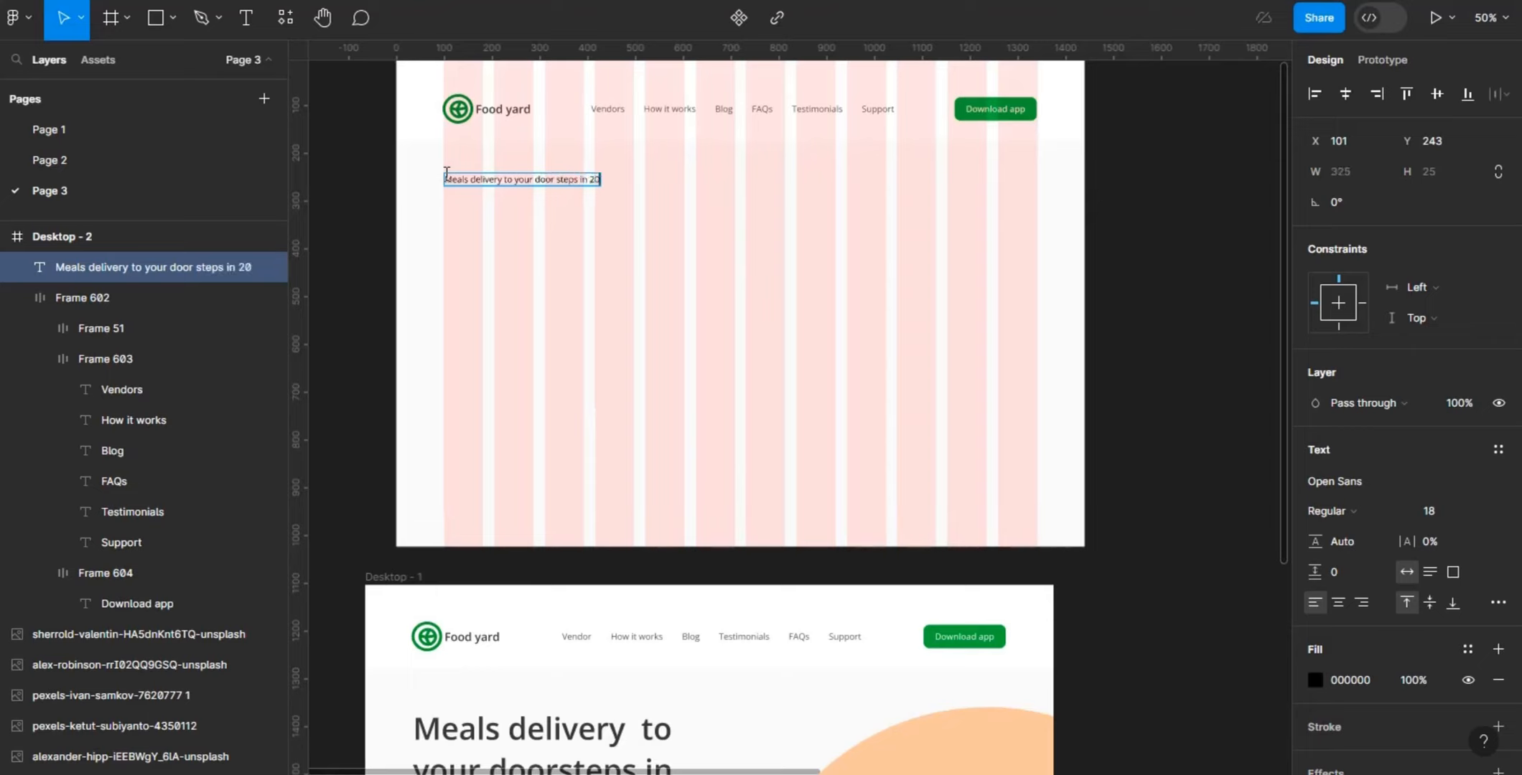
text( minutes)
key(Escape)
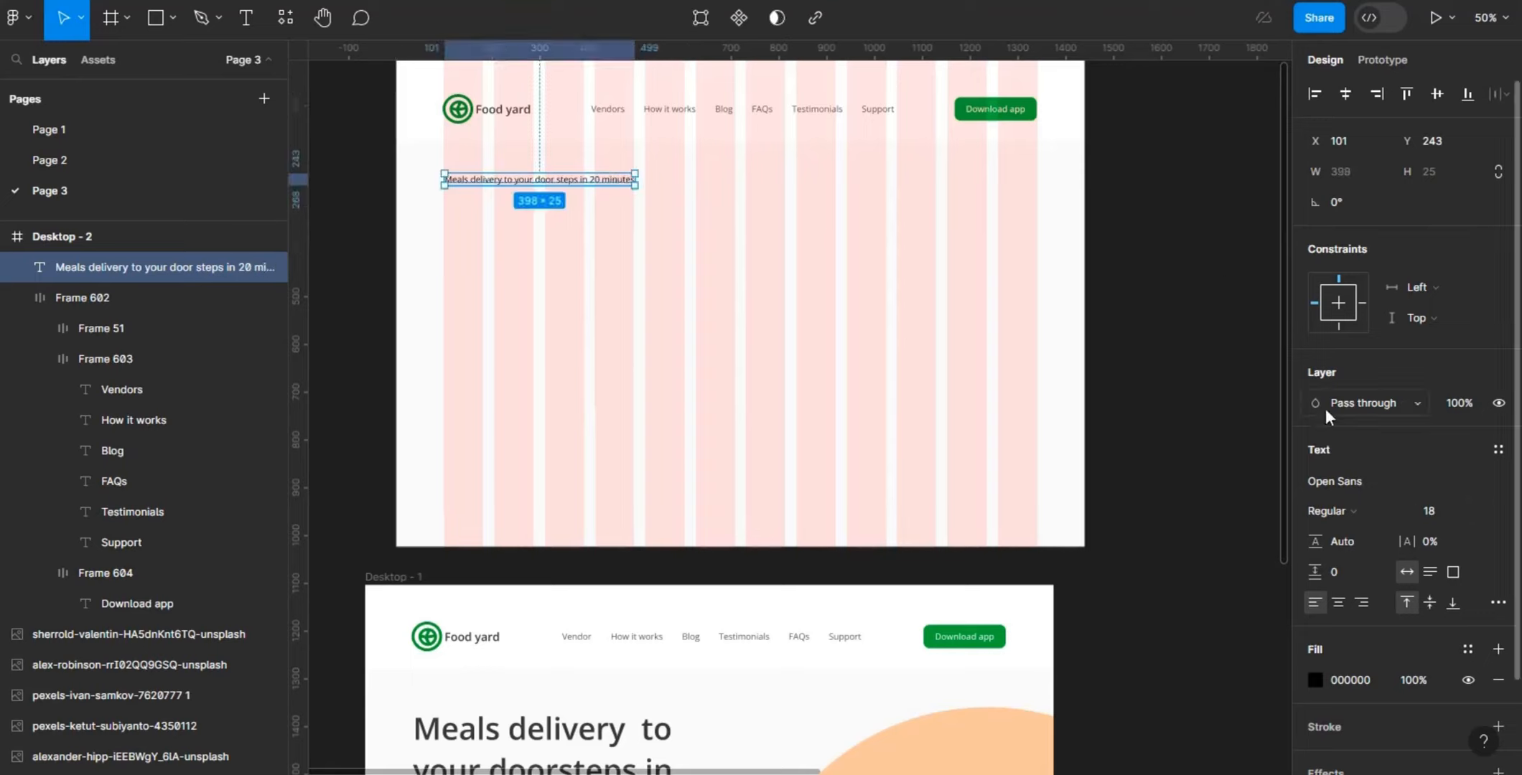
- Style the headline in Open Sans SemiBold at size 64
click(1391, 510)
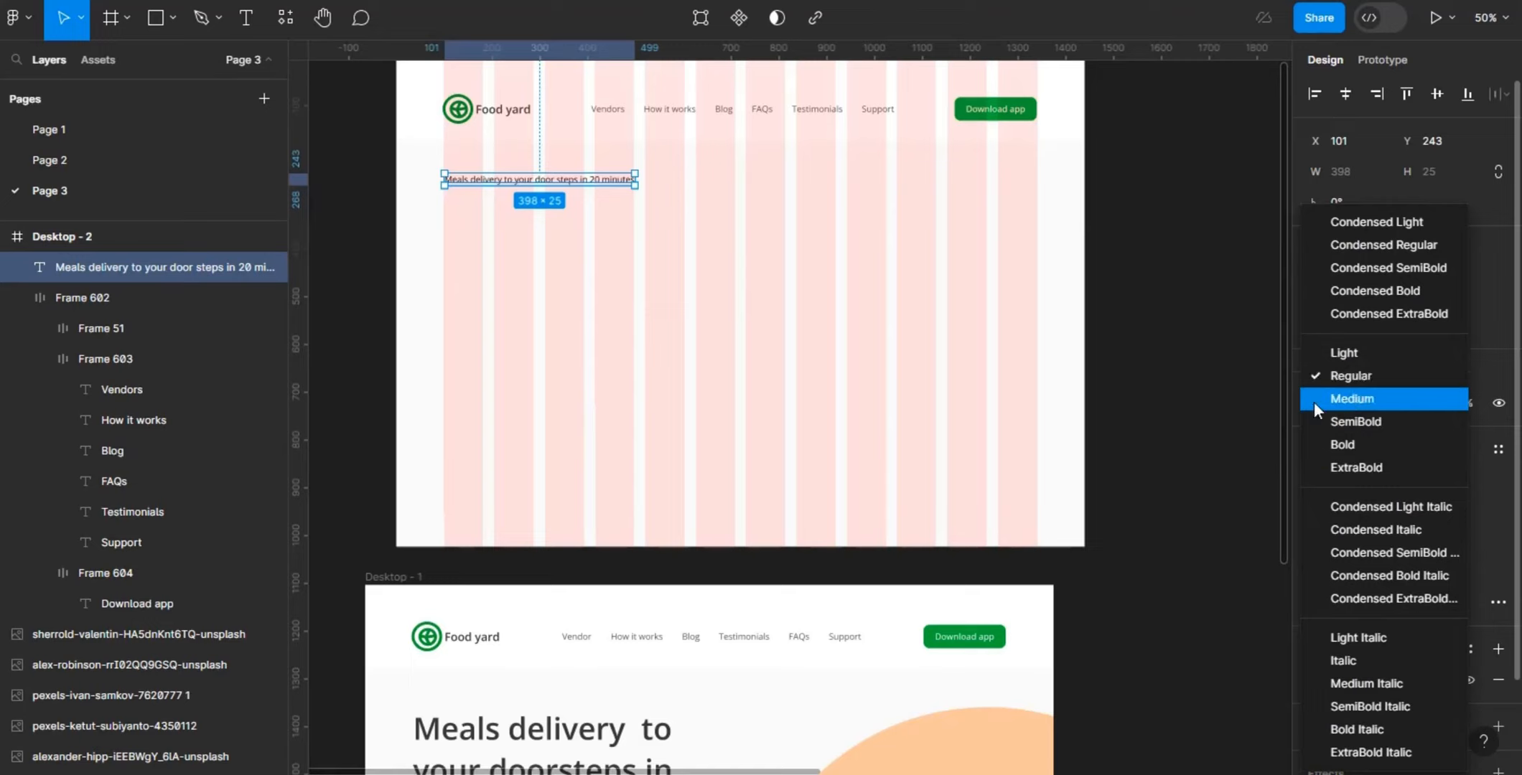
click(1354, 422)
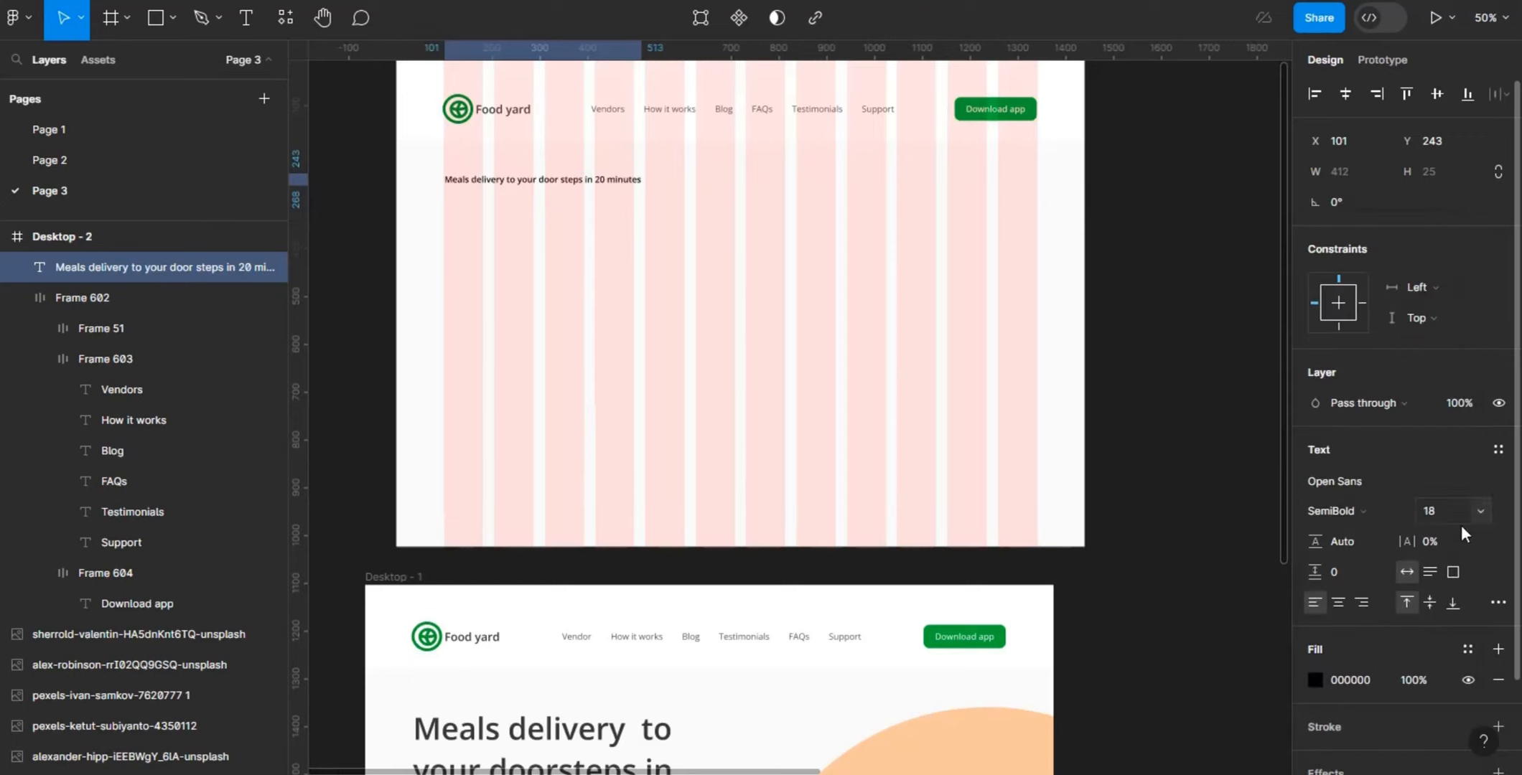
key(BackSpace)
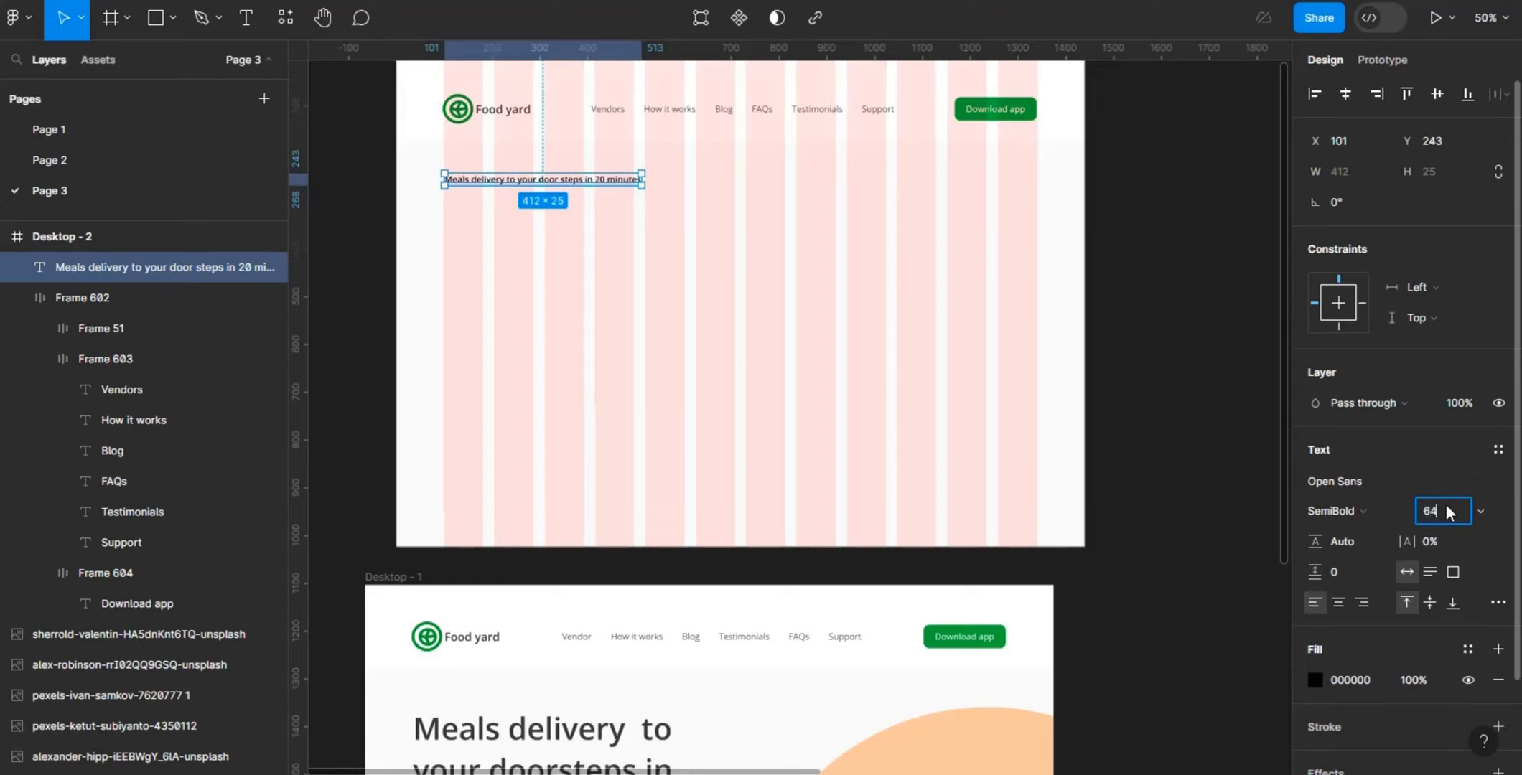
key(Return)
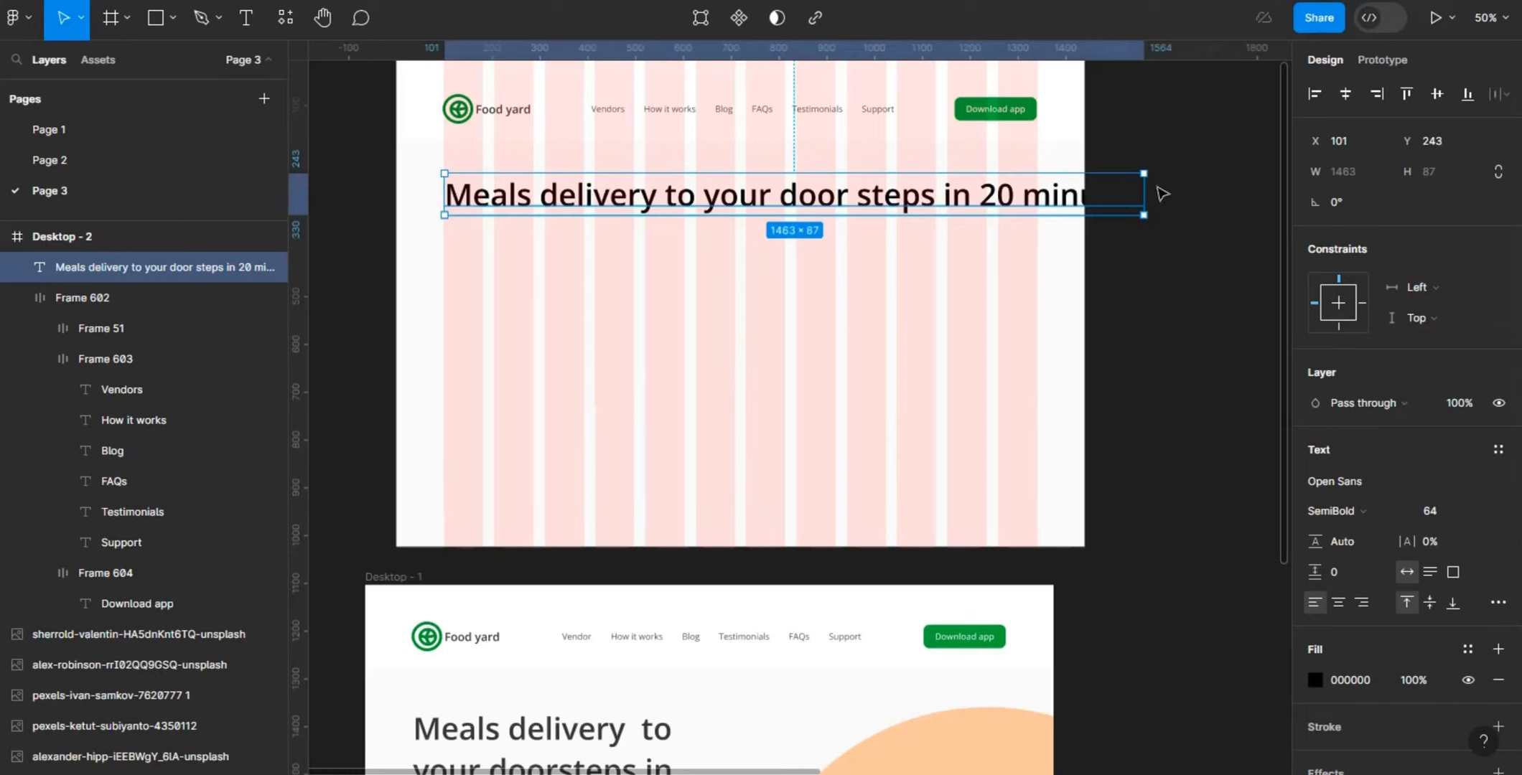
- Narrow the headline's text box to about 607 px wide so the text wraps onto three lines
drag(1144, 193, 730, 246)
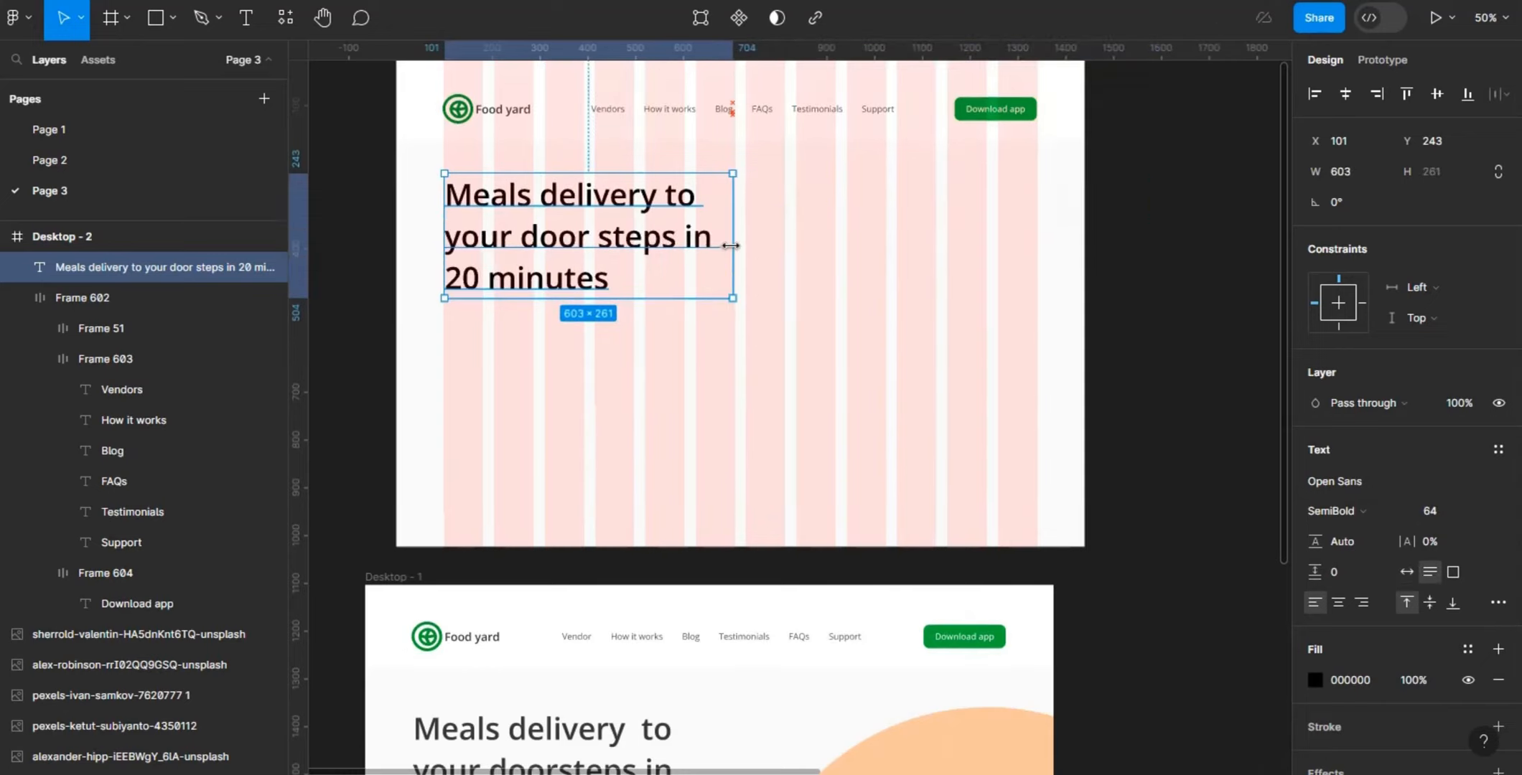
drag(730, 245, 734, 245)
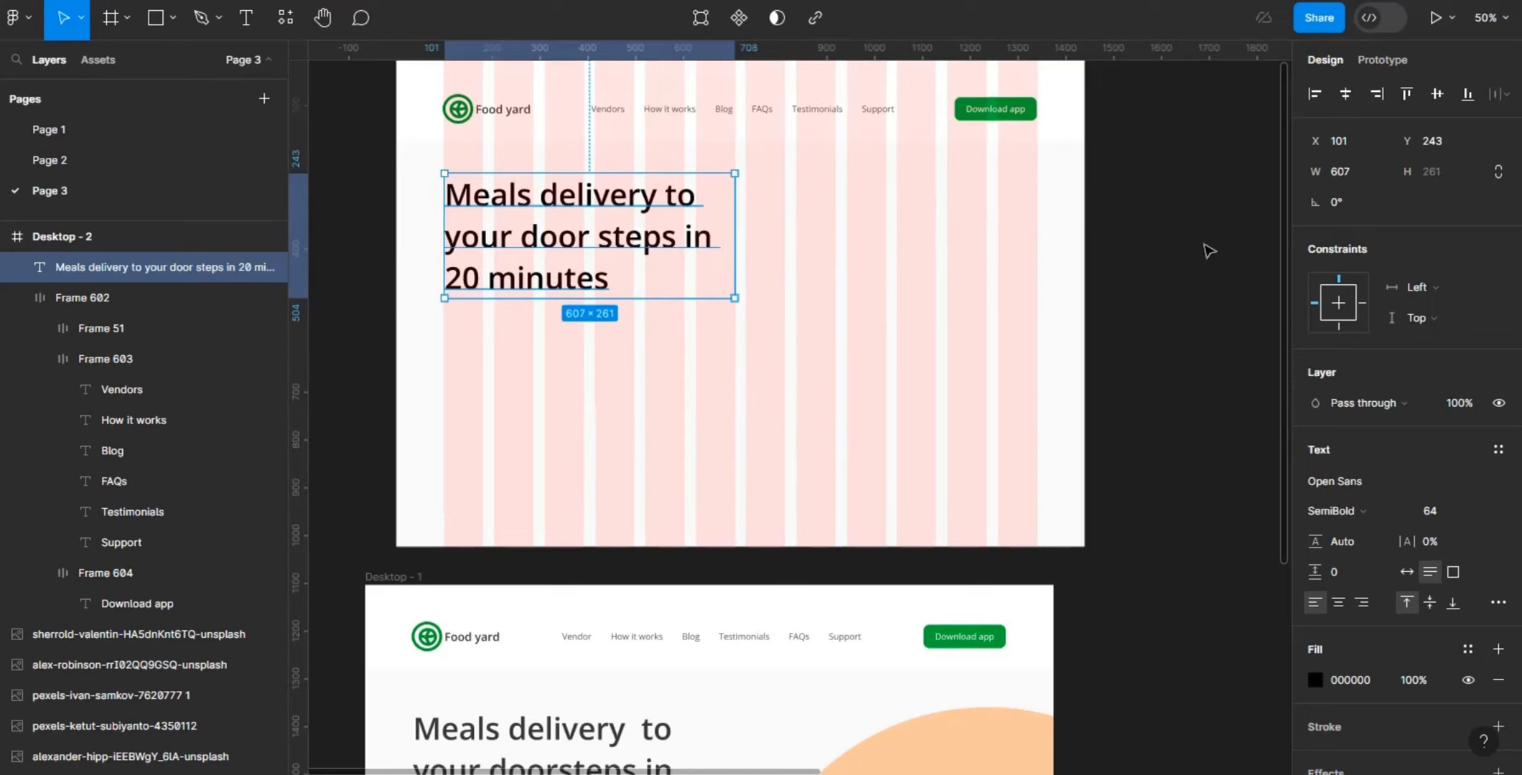
drag(1284, 239, 1260, 298)
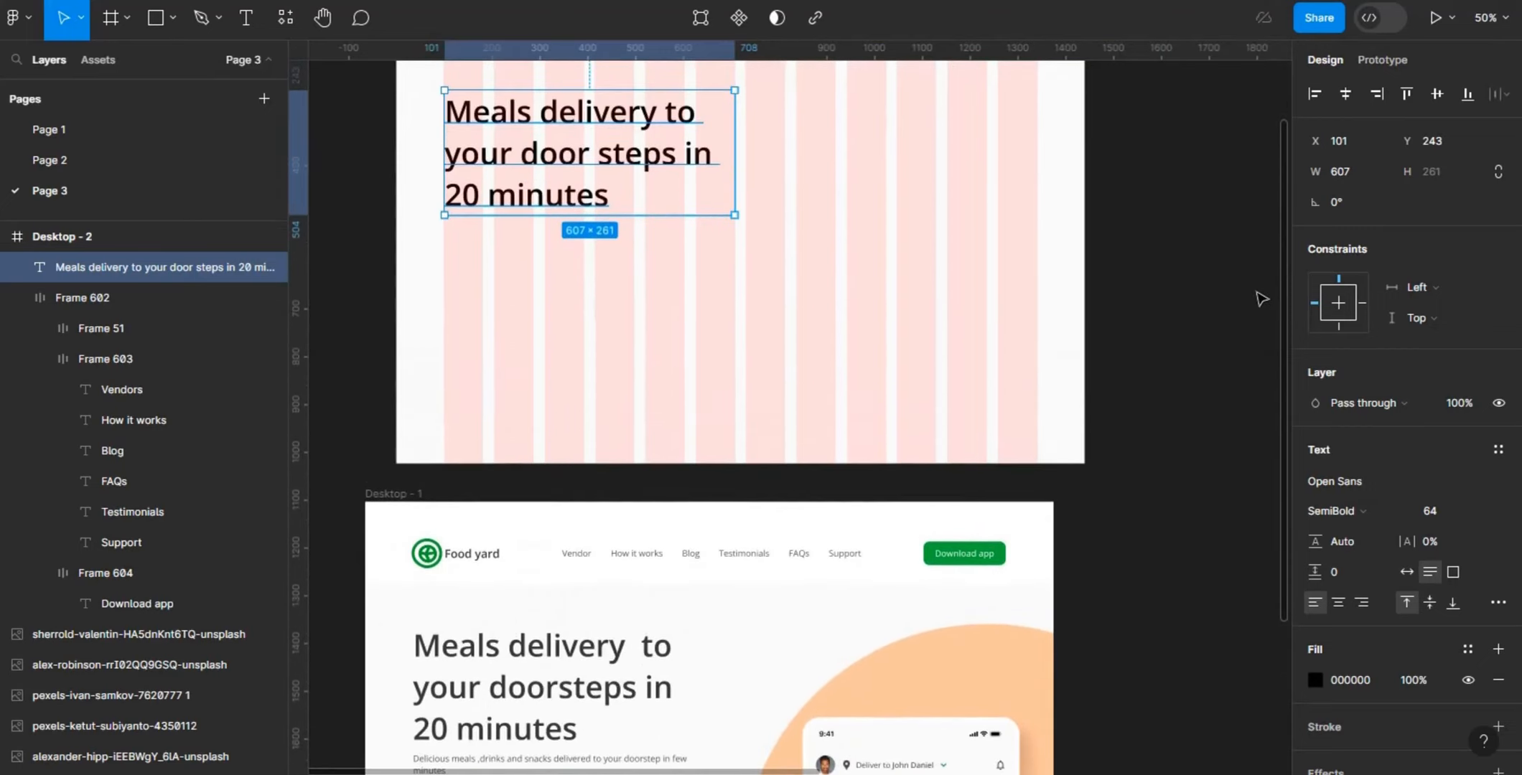
click(661, 320)
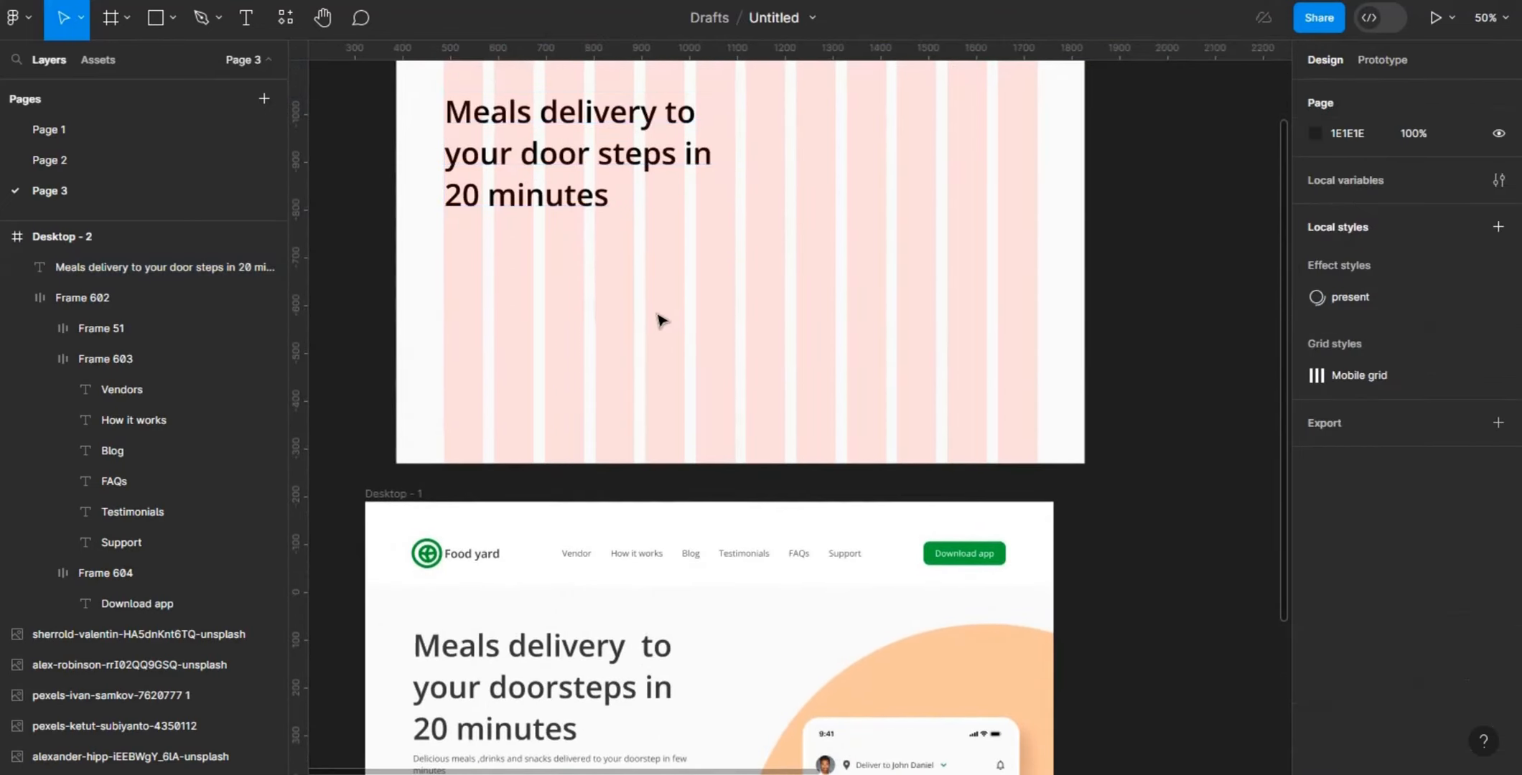
- Add the description text "Delicous meals ,drinks and snacks delivered to your doorsteps in few minutes" below the headline, starting at the first grid column
key(p)
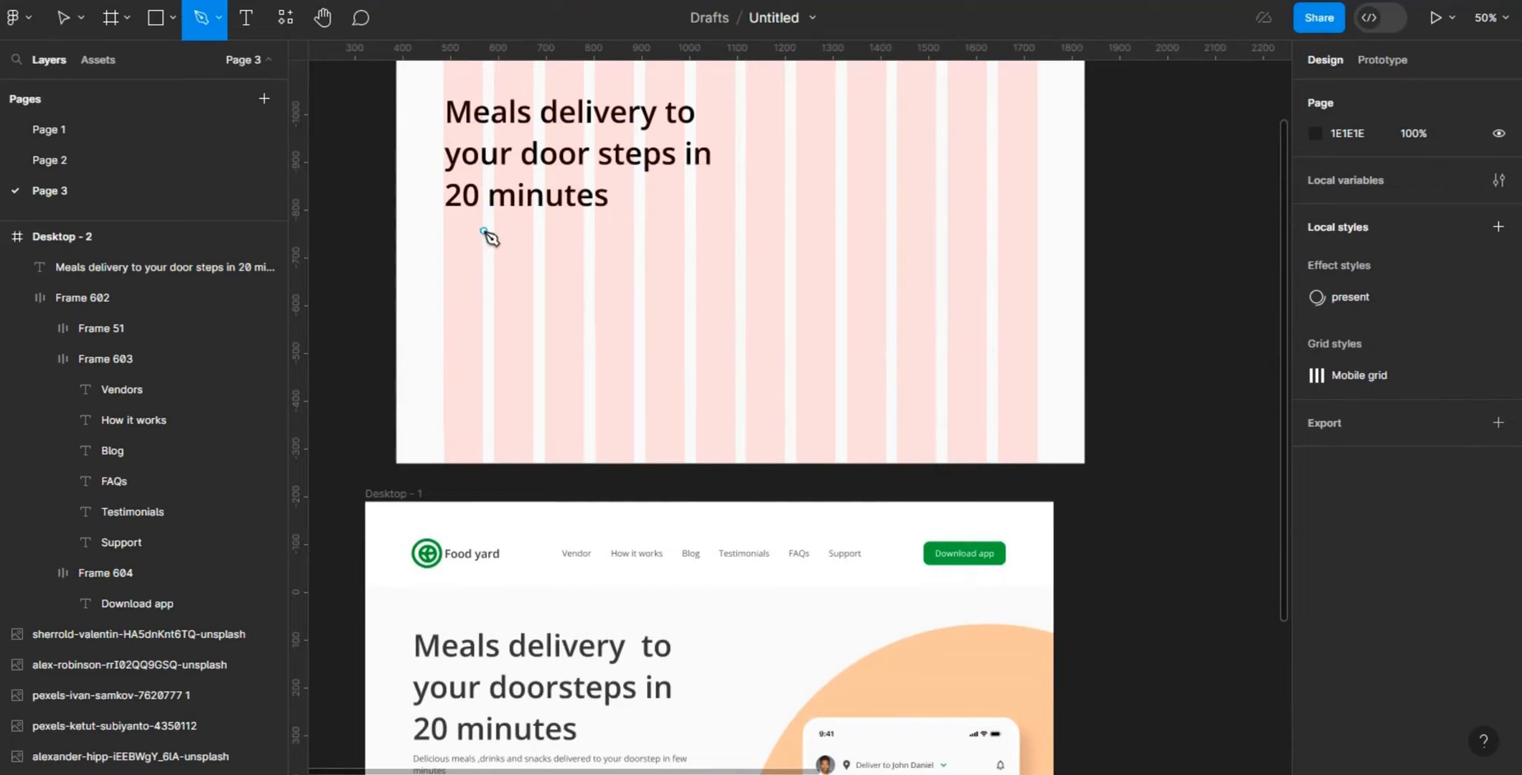
key(v)
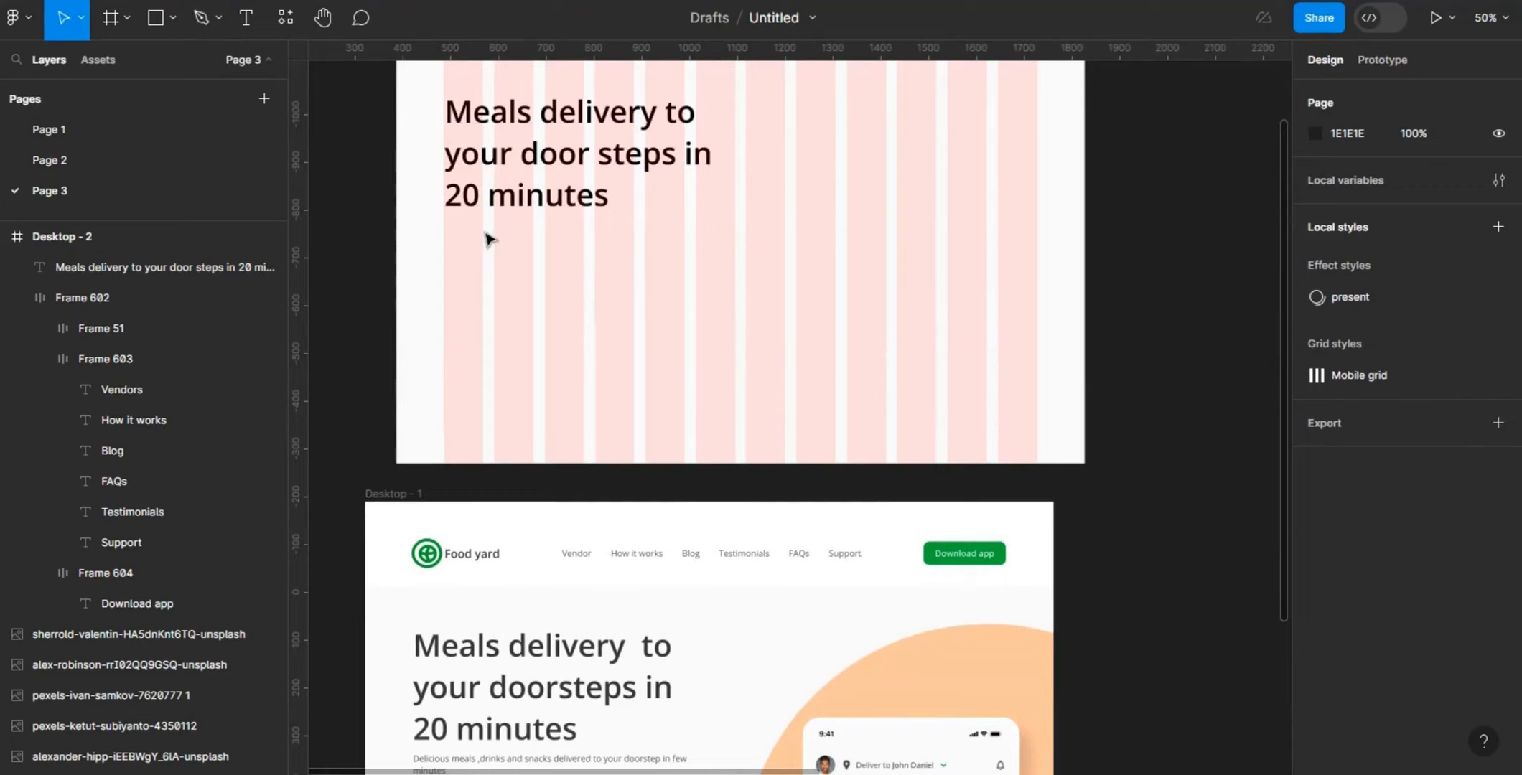
key(t)
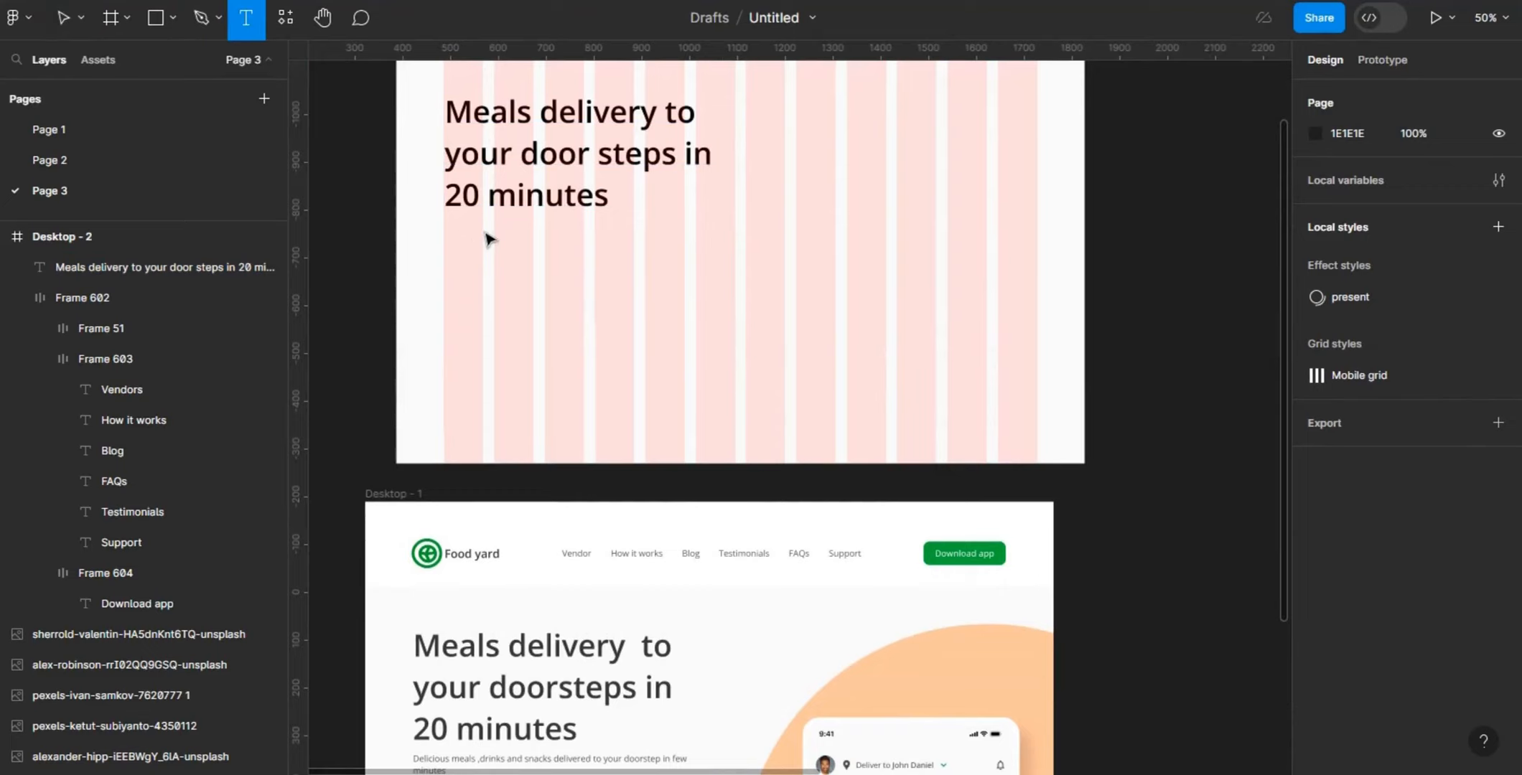
click(444, 235)
text(D)
key(Escape)
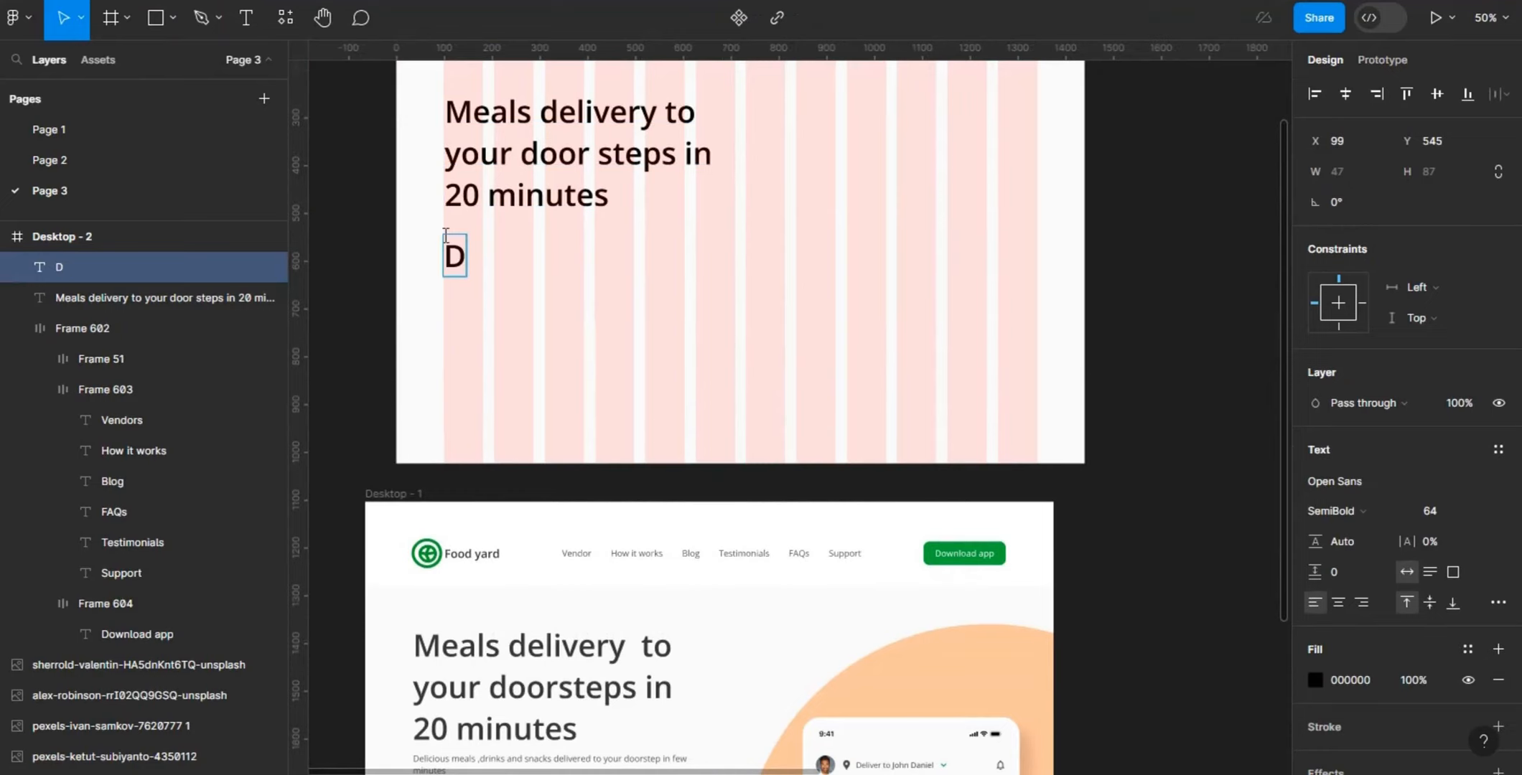
text(eli)
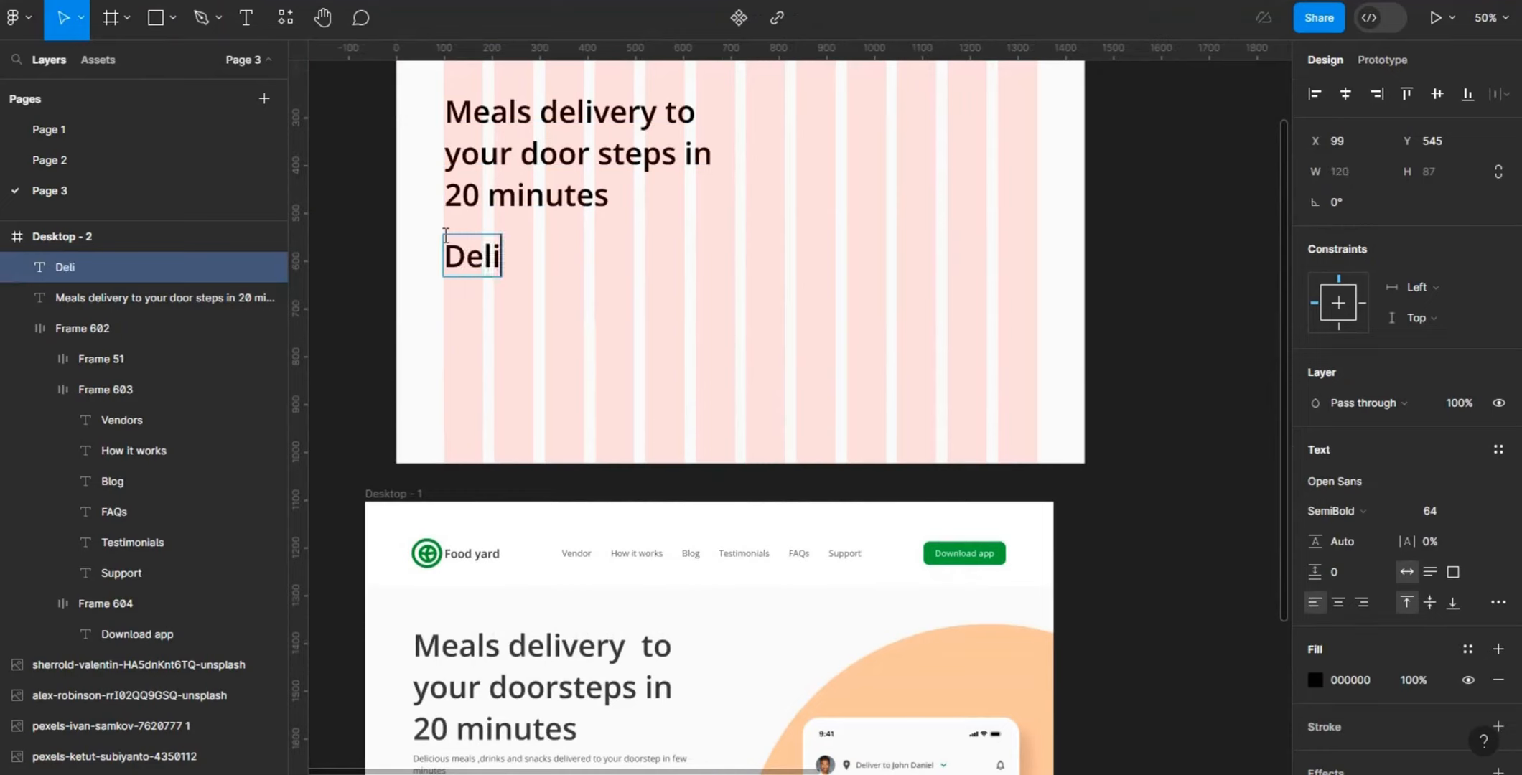
text(cou)
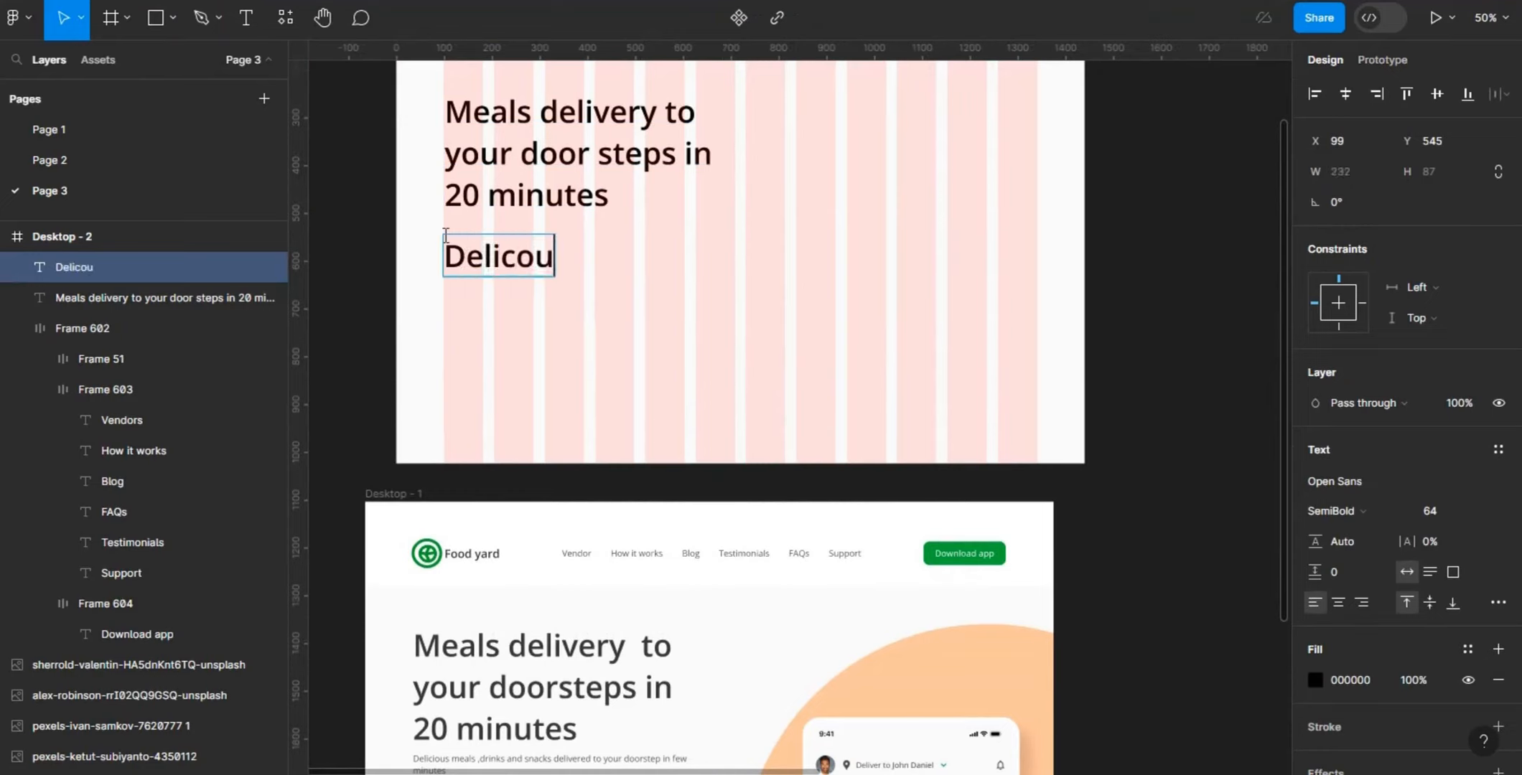
text(s meals)
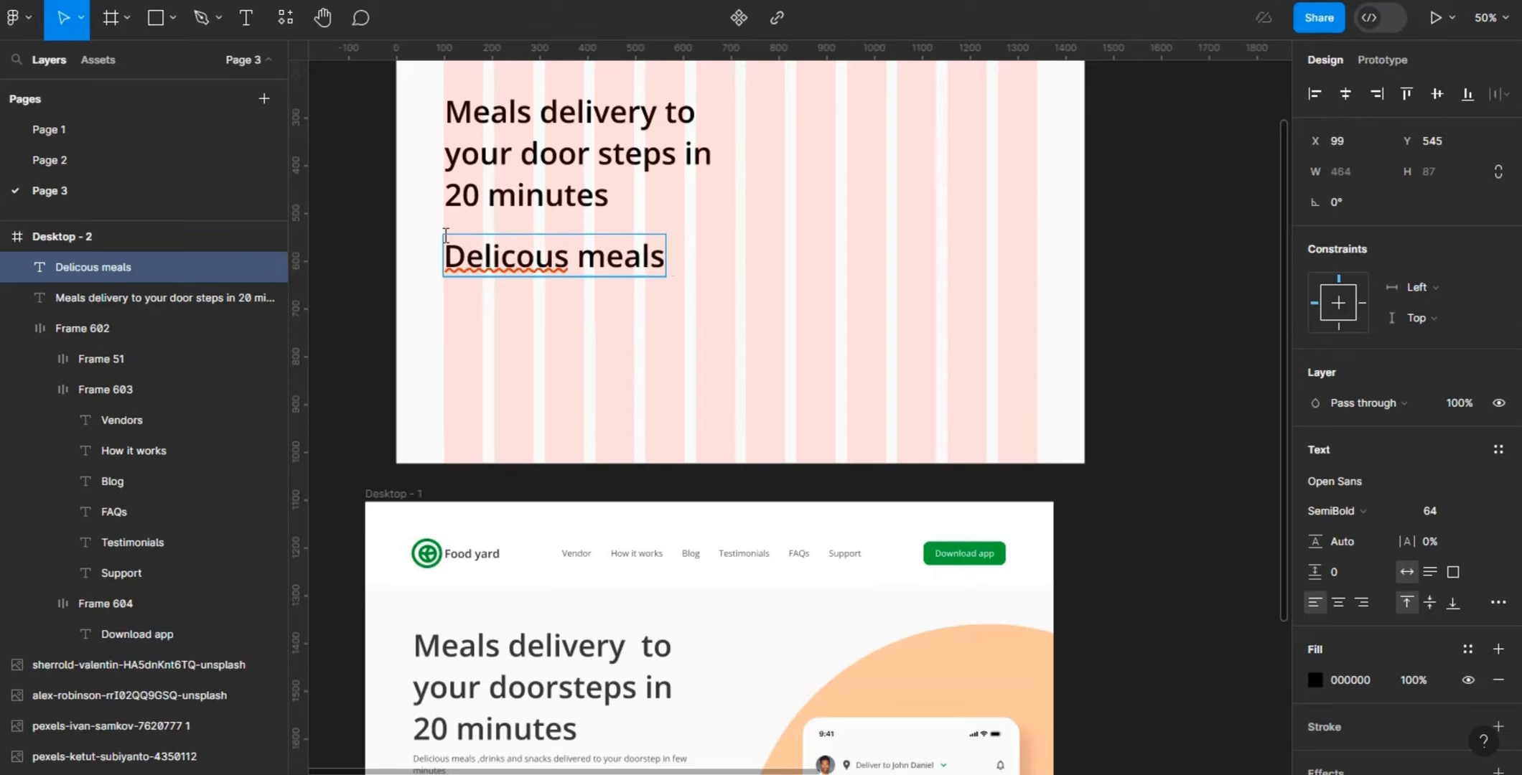
text(,drinl)
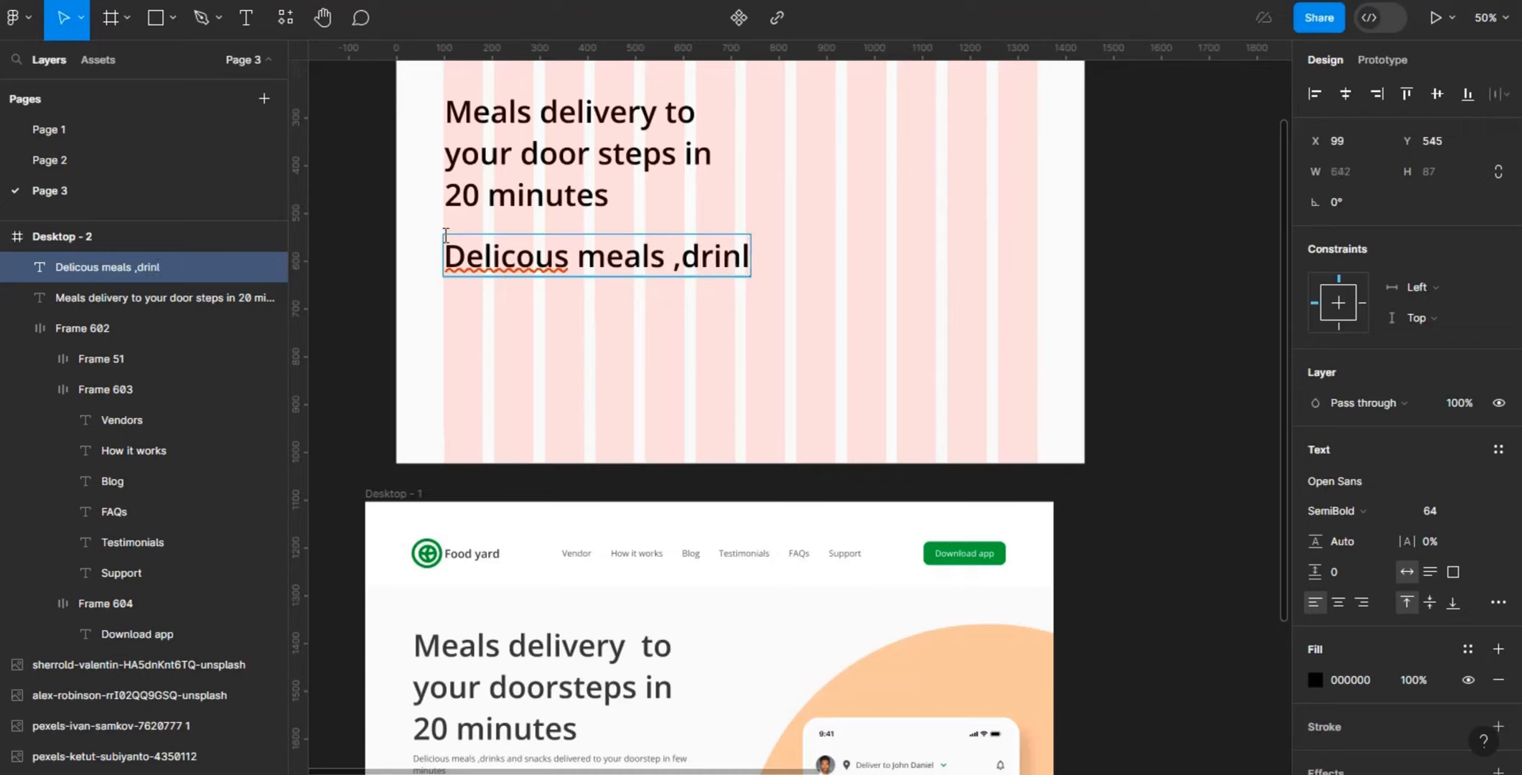
key(BackSpace)
text(k)
text(s and)
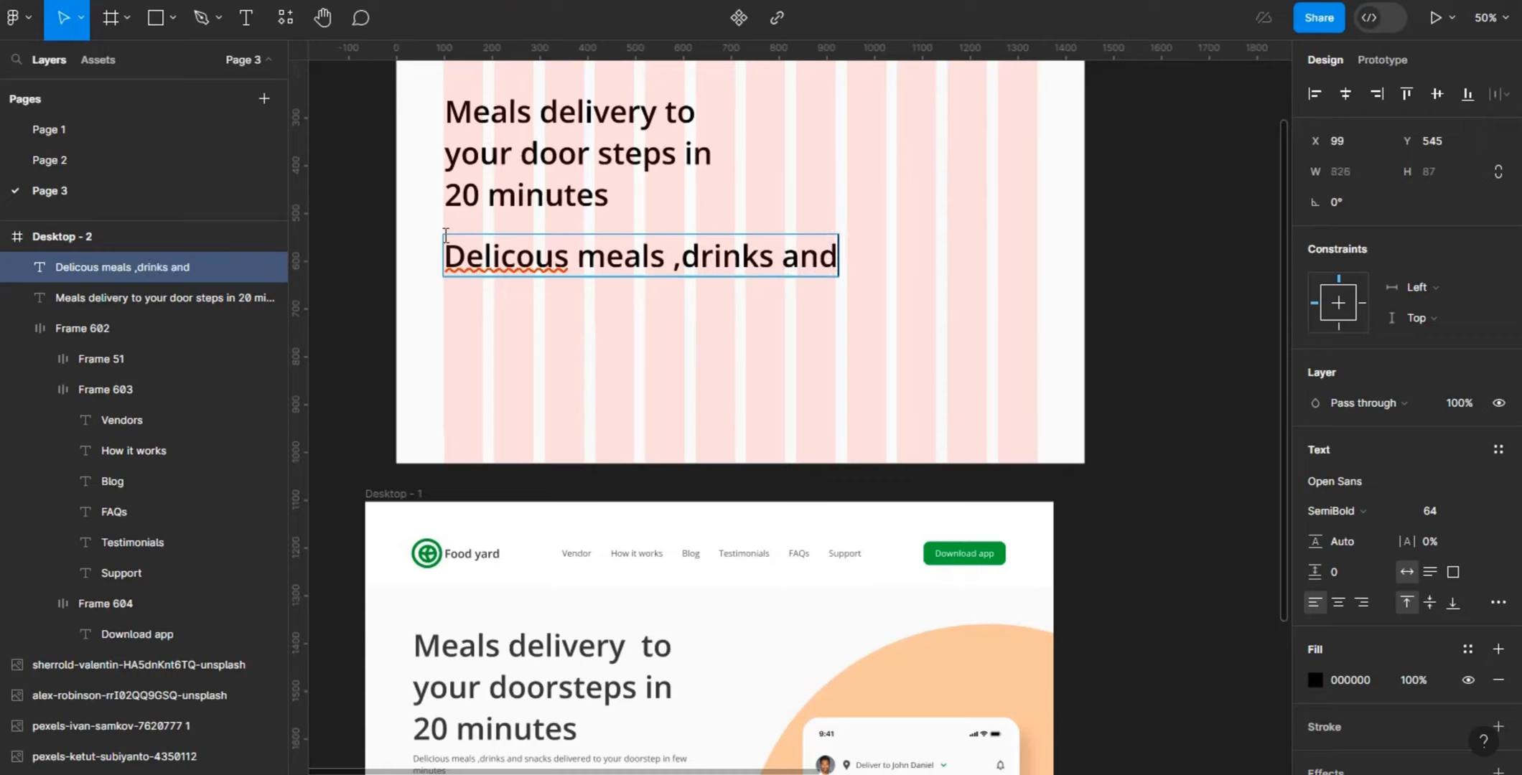
text( snack)
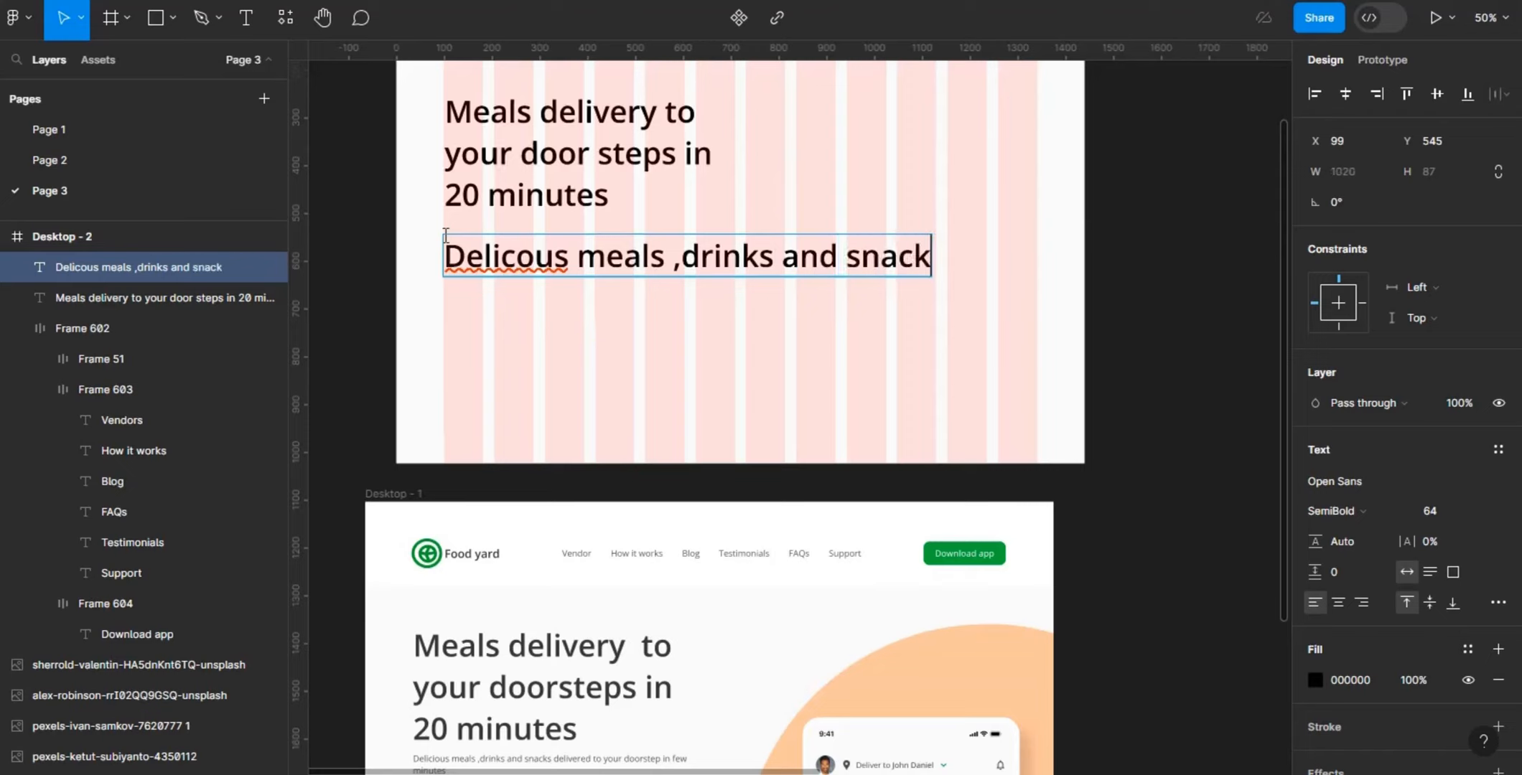
text(s deli)
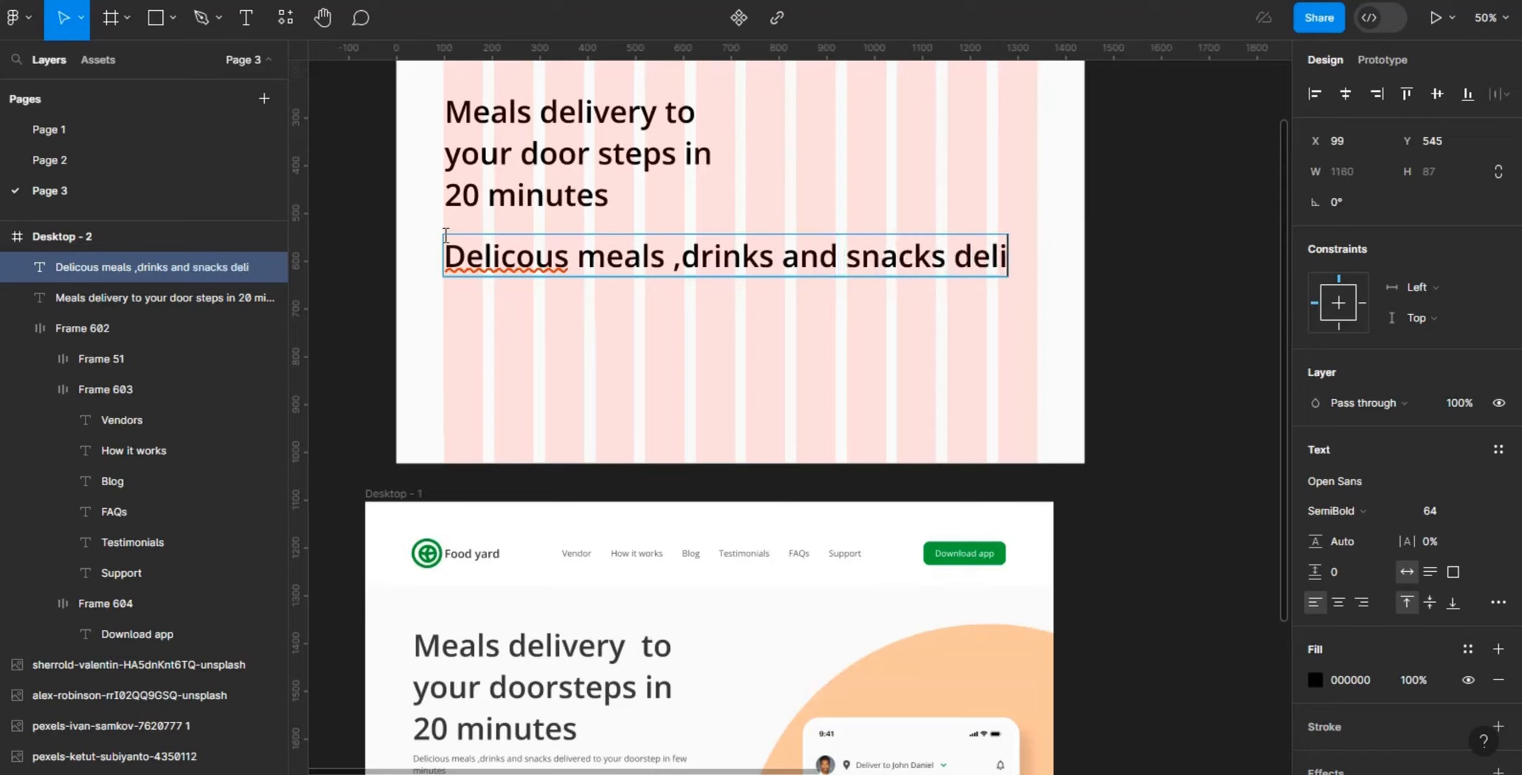
text(vered)
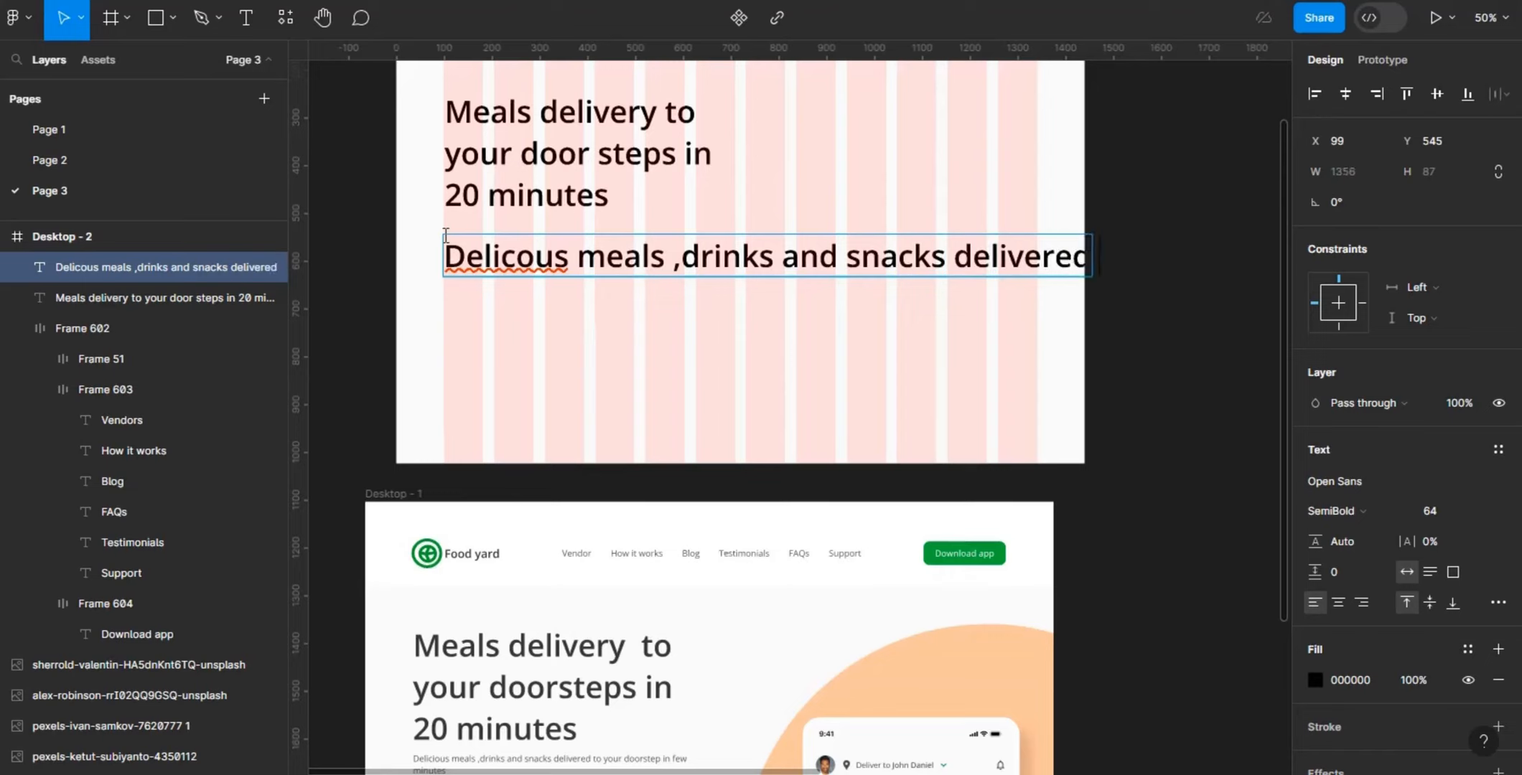
text( to your doo)
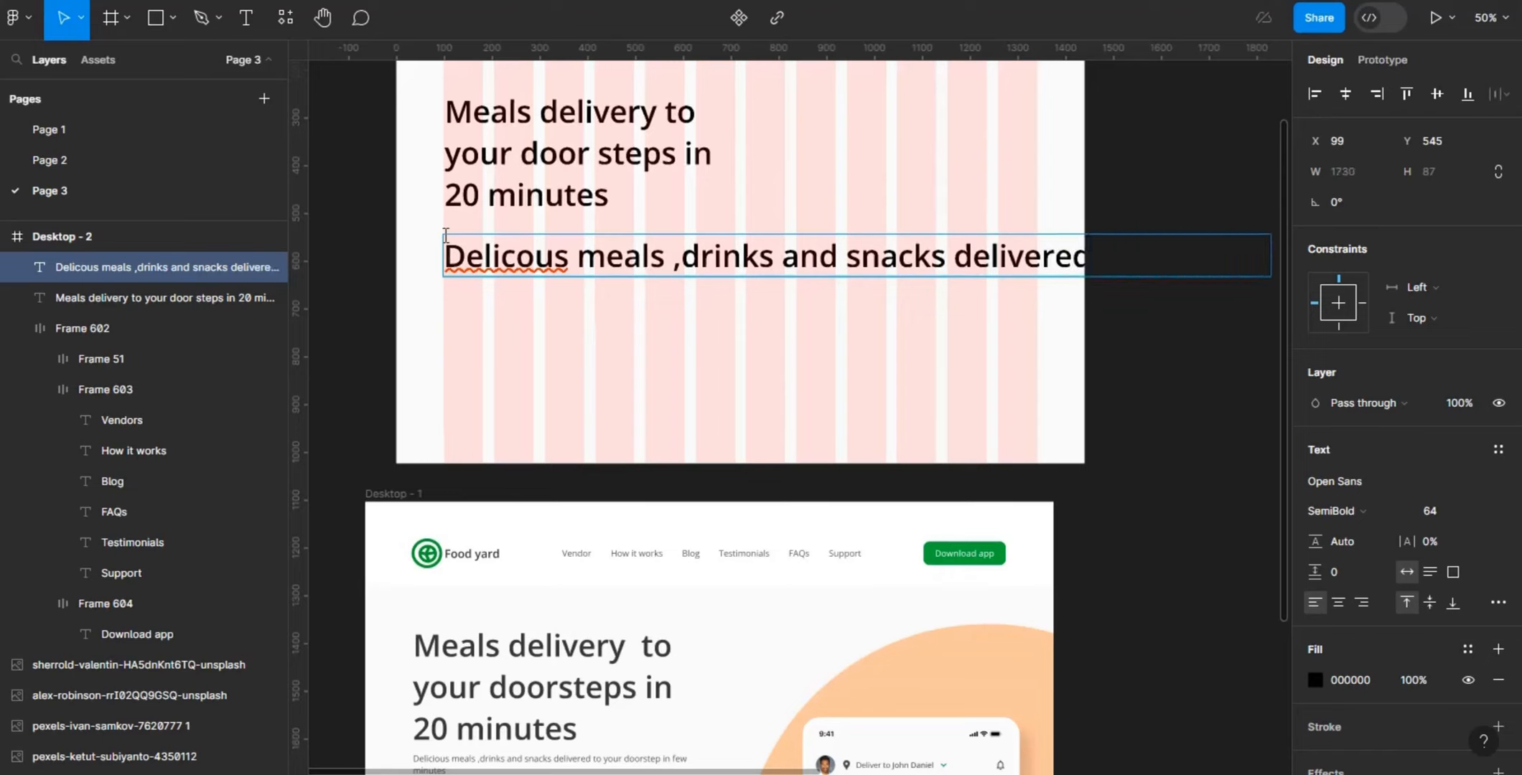
text(r)
text(st)
text(s)
text( in few)
text( min)
text(s)
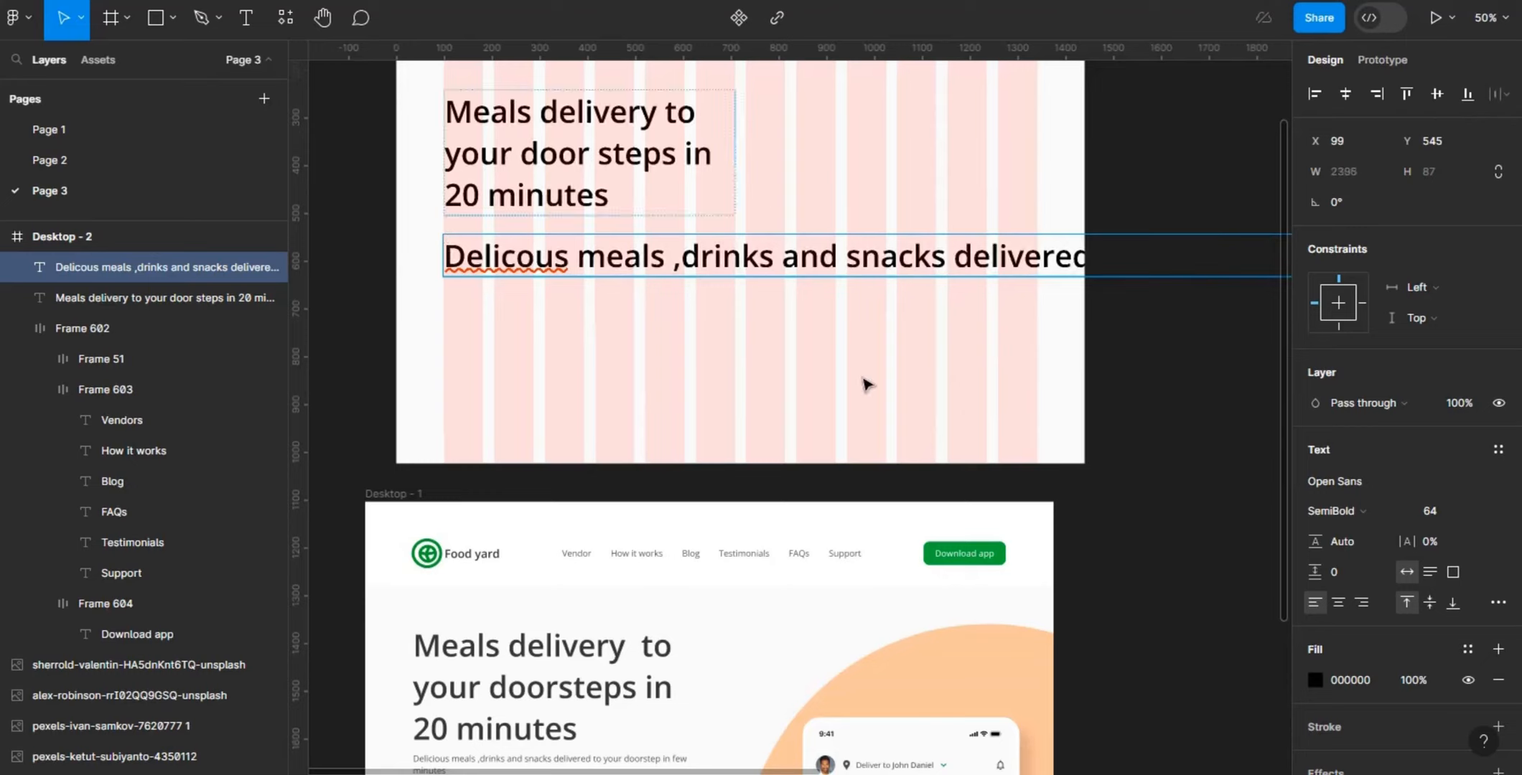
key(Escape)
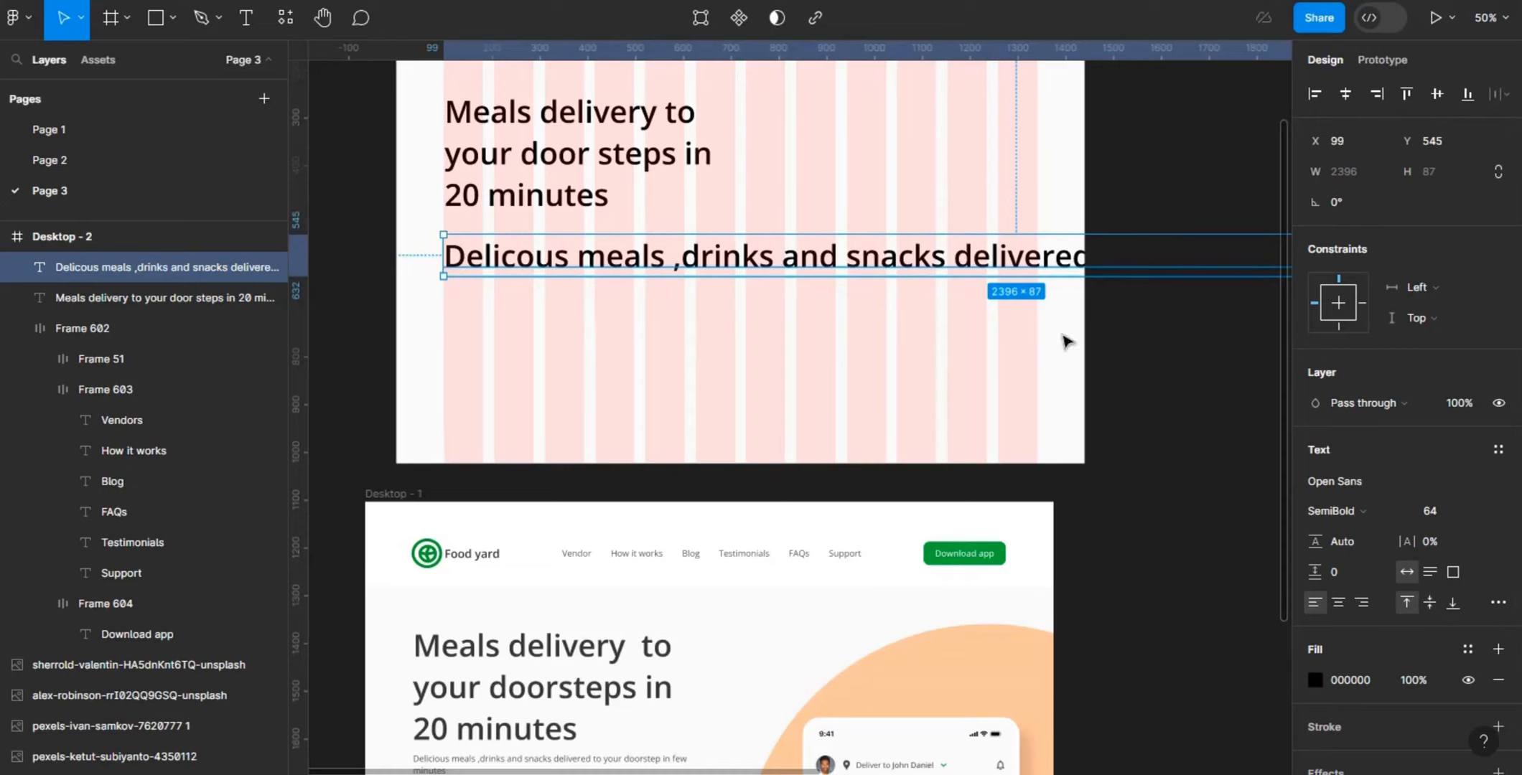
- Correct the misspelled first word of the description to "Delicious" using the spell-check suggestion
click(527, 230)
click(527, 258)
key(Return)
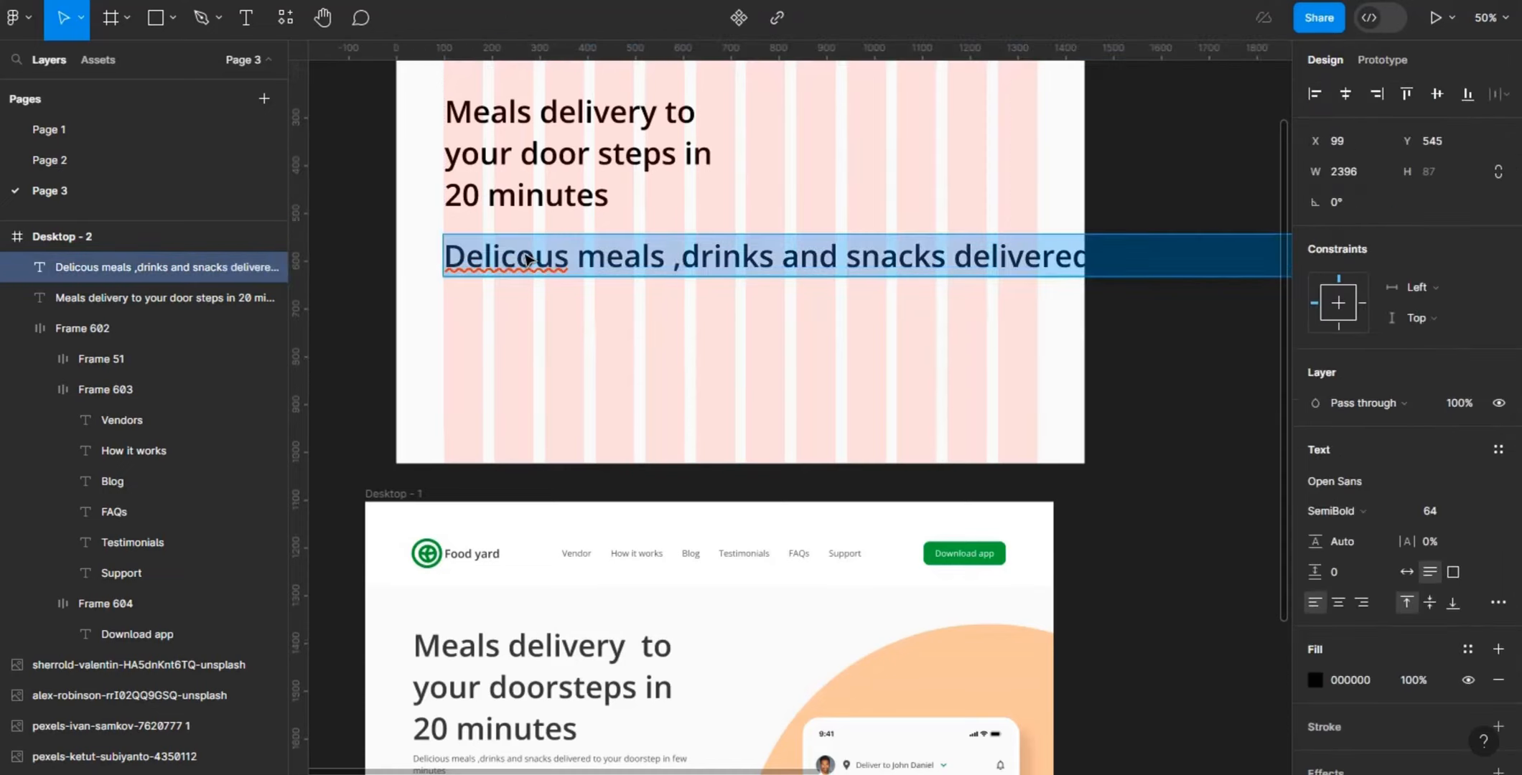
click(527, 258)
right_click(527, 258)
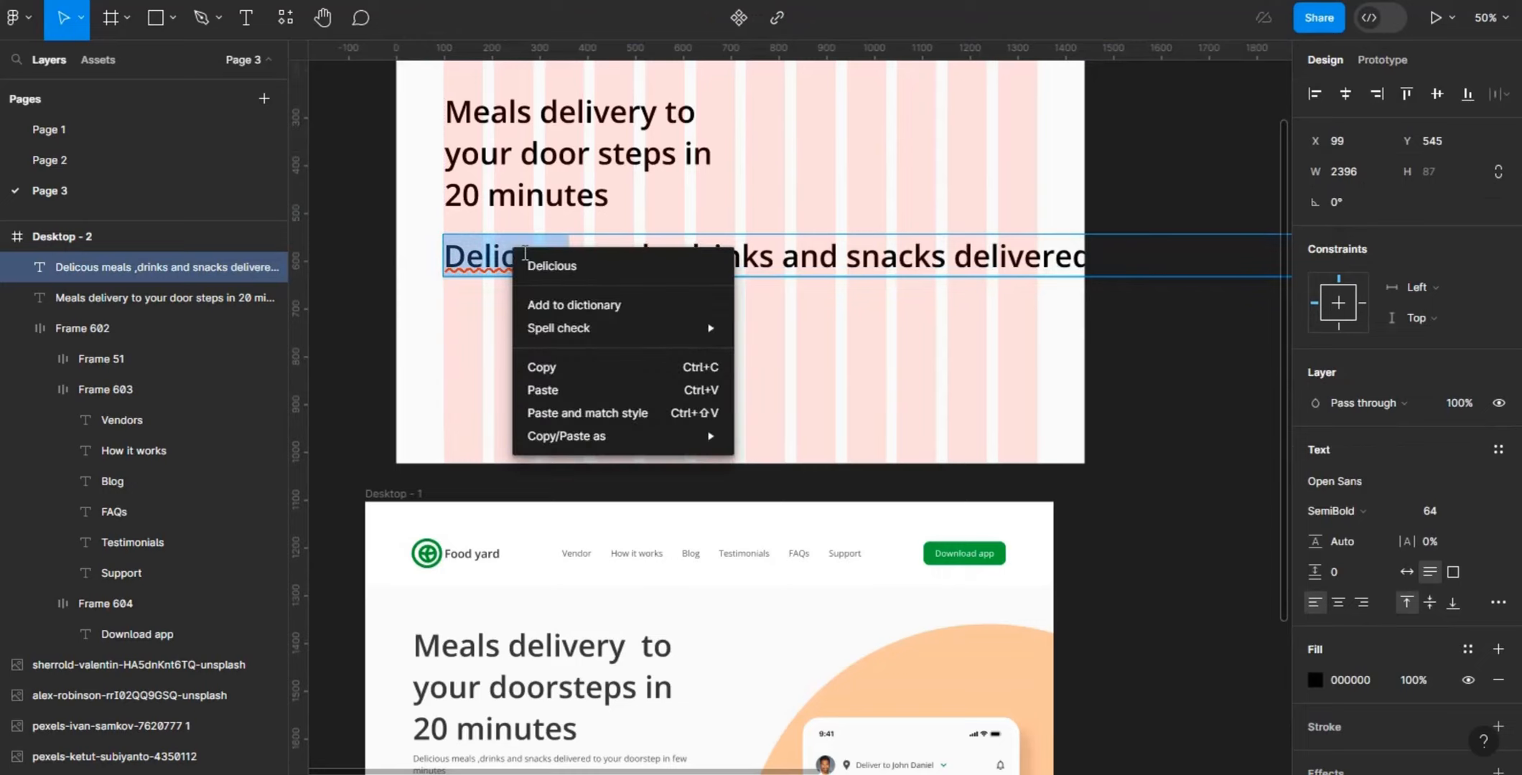
click(551, 266)
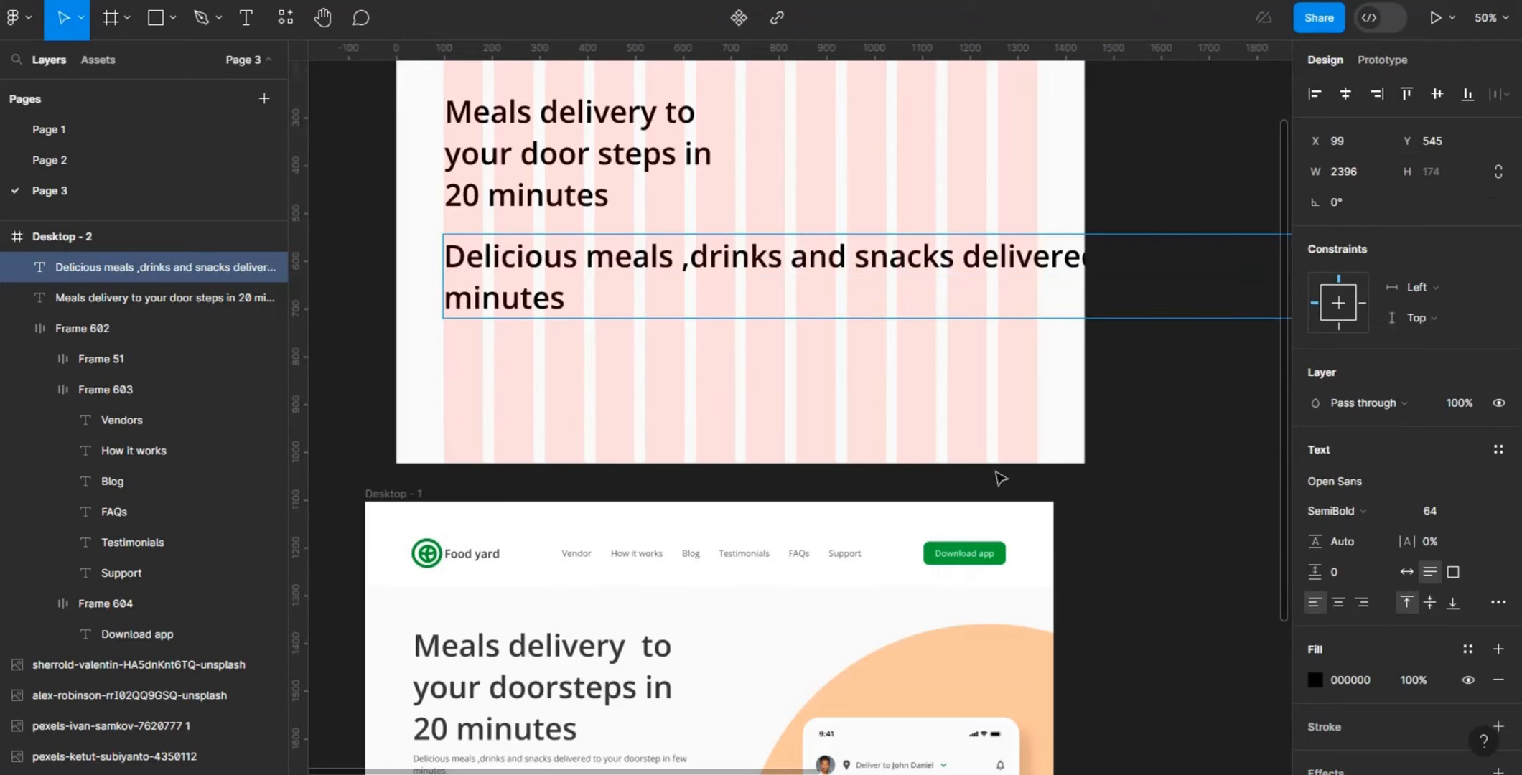
key(Escape)
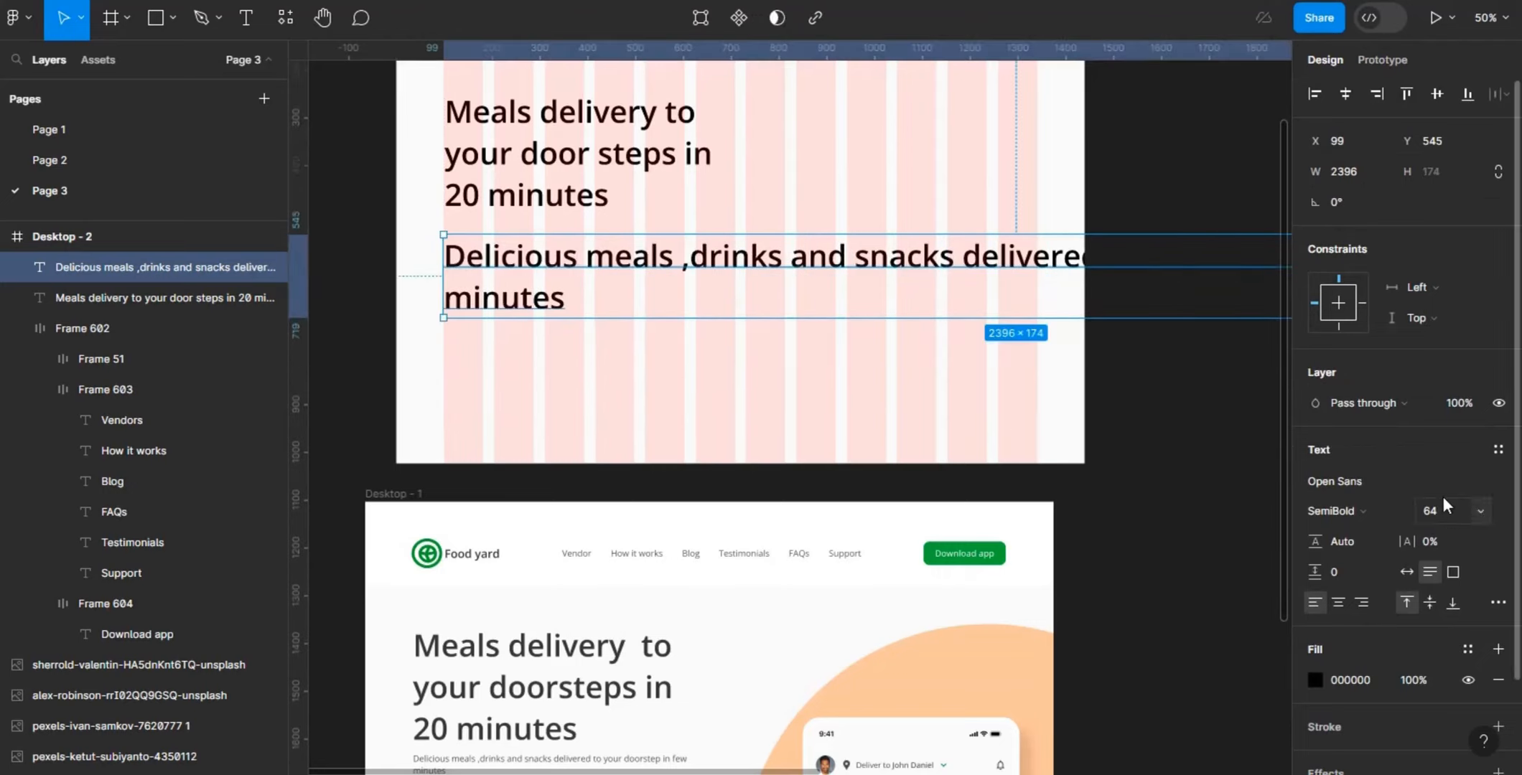
- Style the description in Open Sans Regular at size 18 and set its text box to auto width
key(BackSpace)
key(Return)
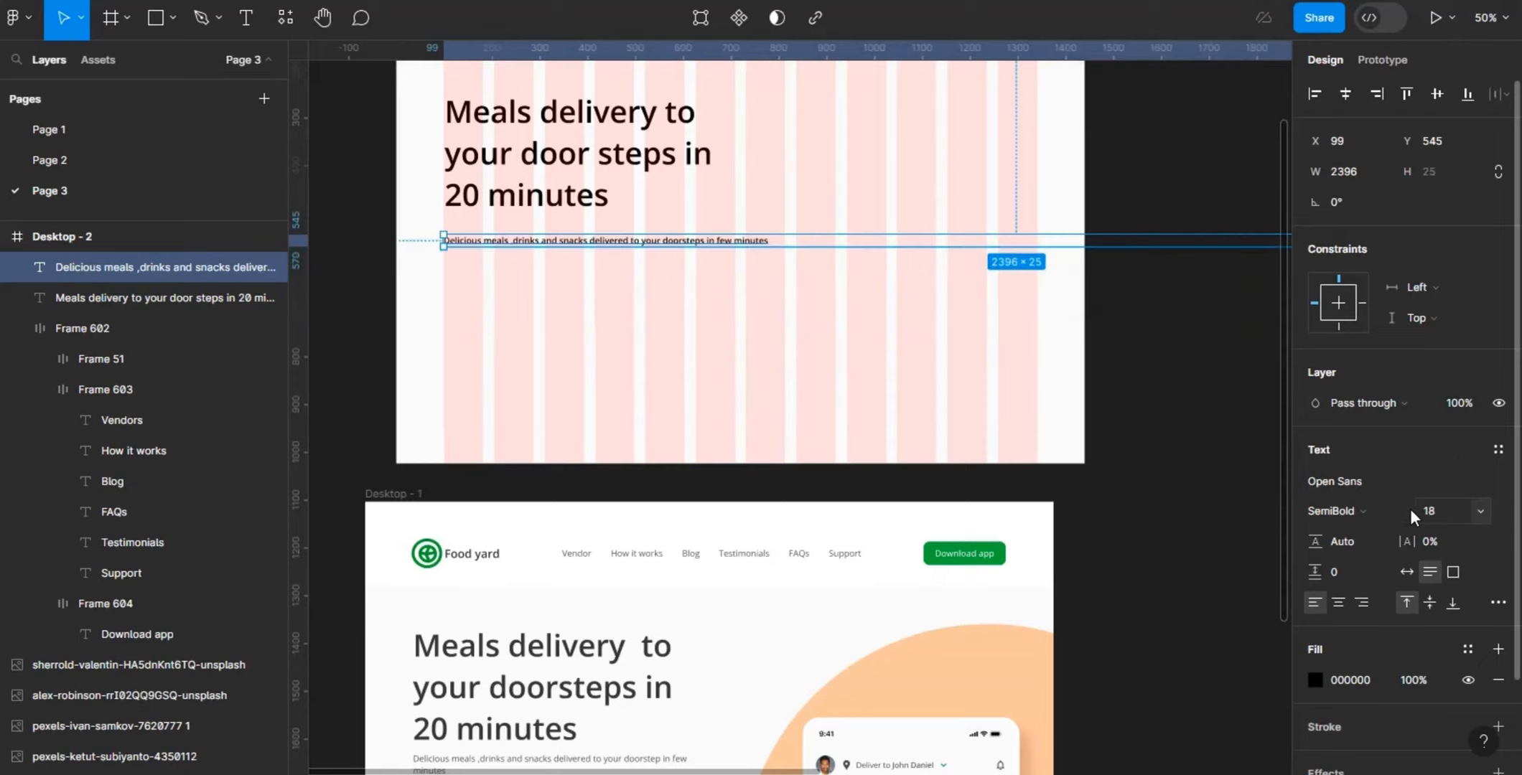
click(1384, 511)
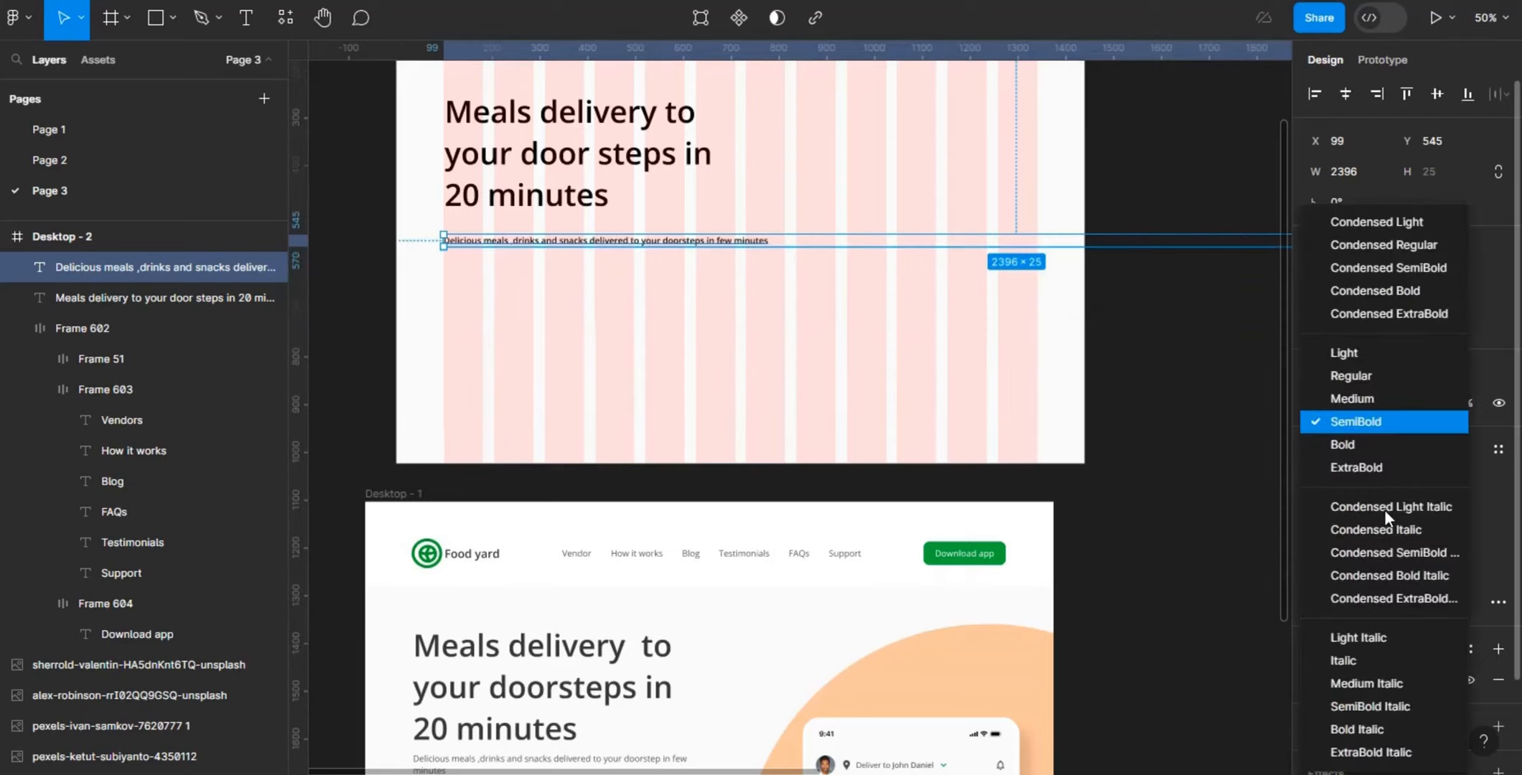
click(1391, 375)
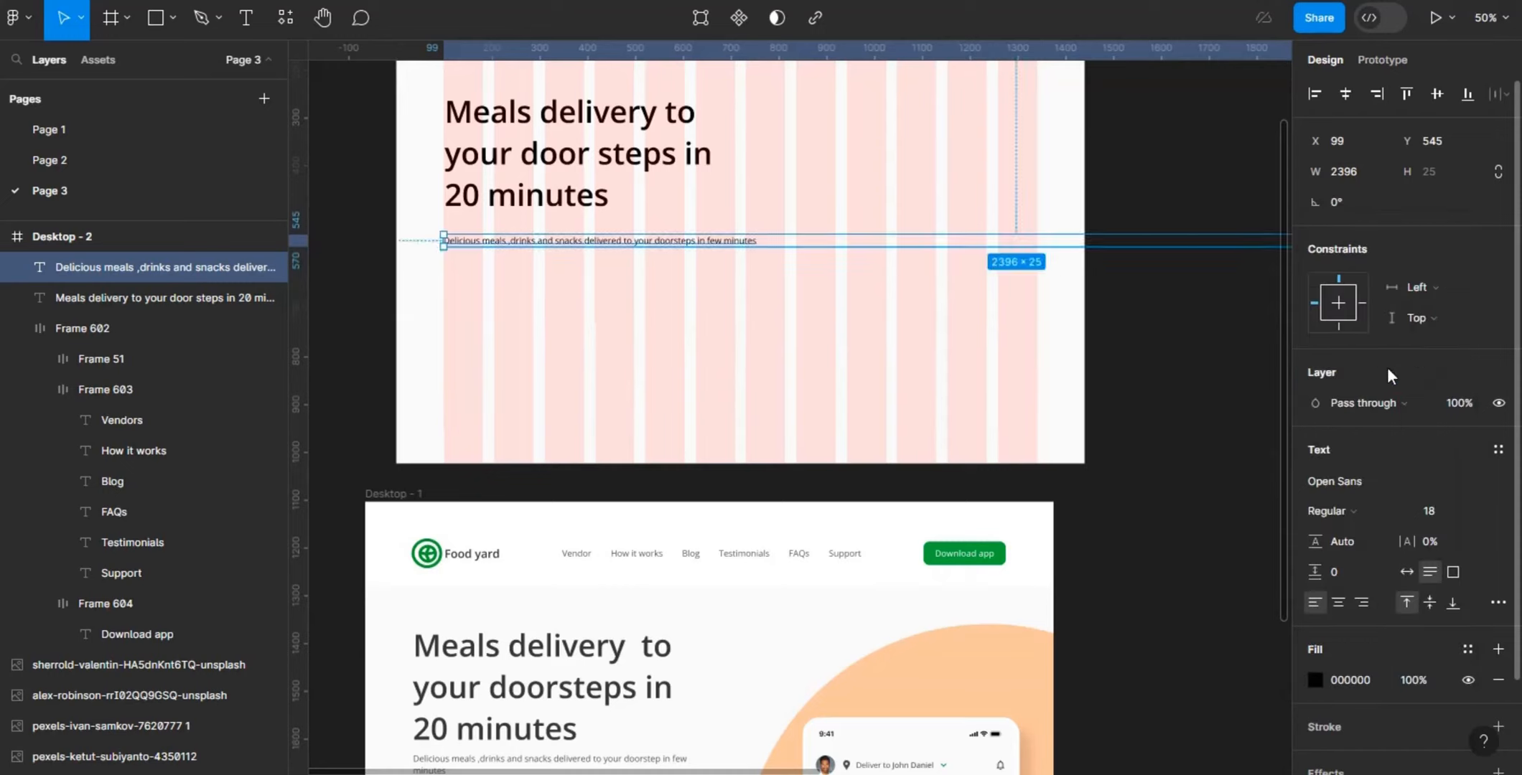
click(1406, 571)
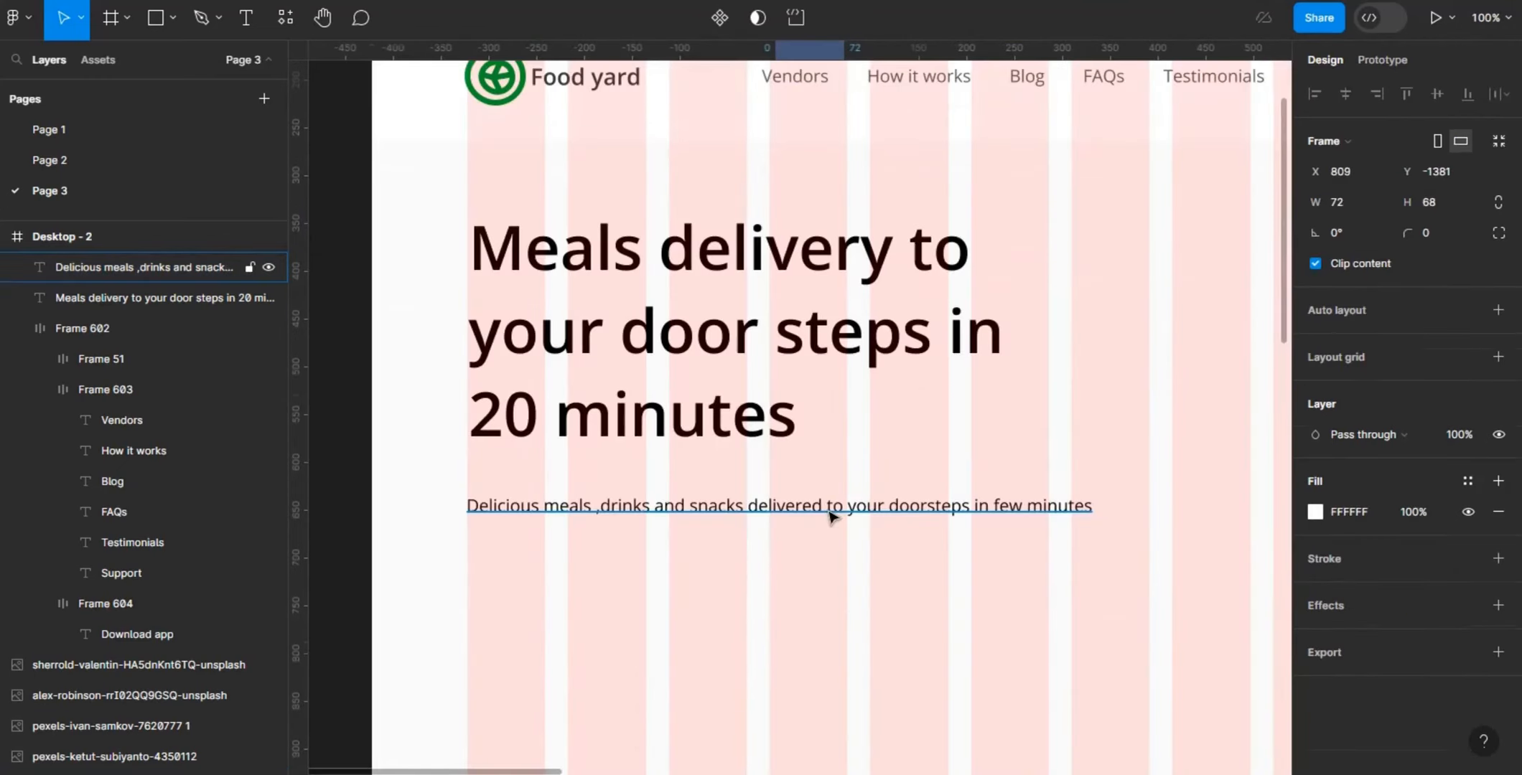
- Move the description to X 100, Y 512, 8 px below the headline
click(831, 515)
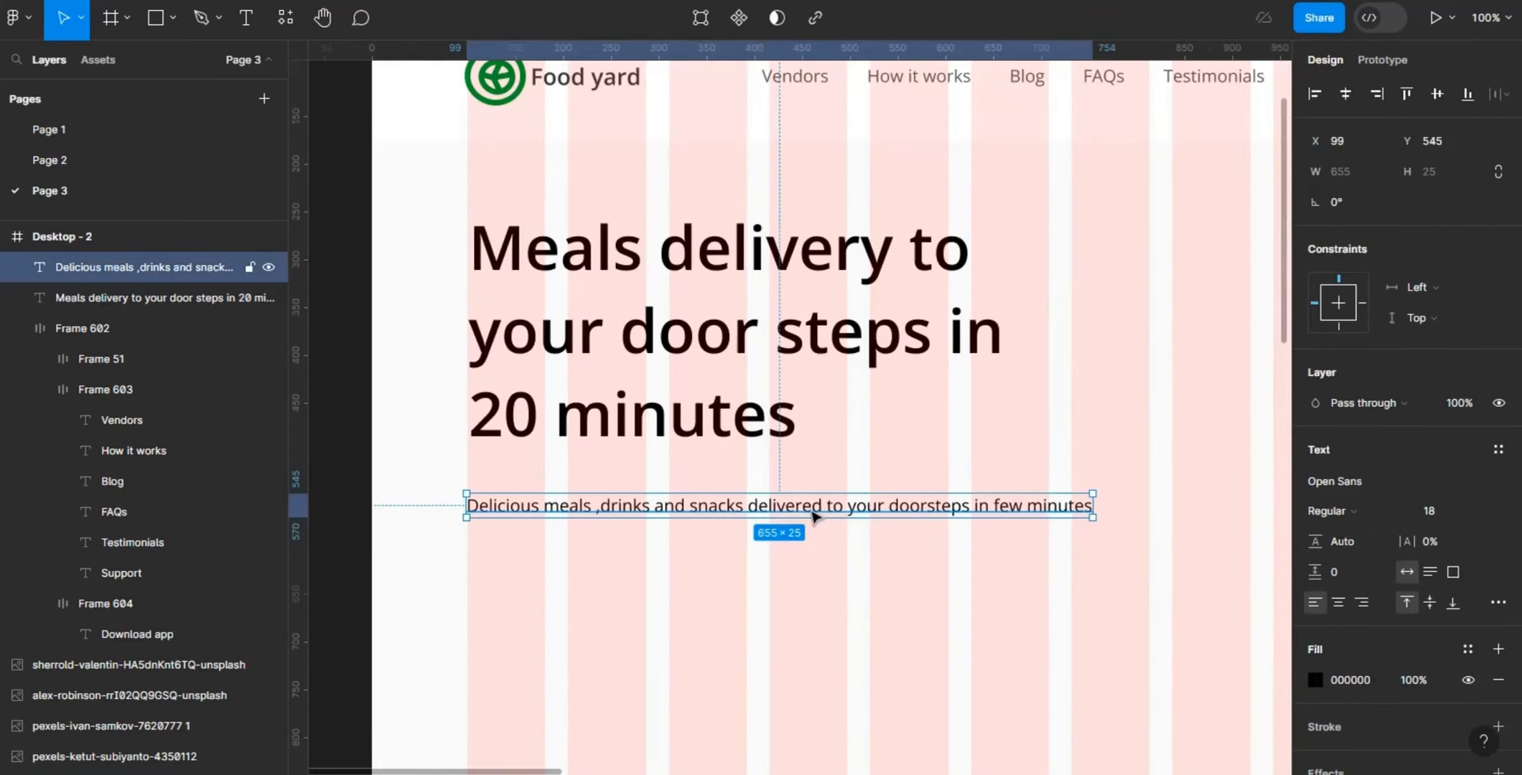
drag(814, 496, 814, 487)
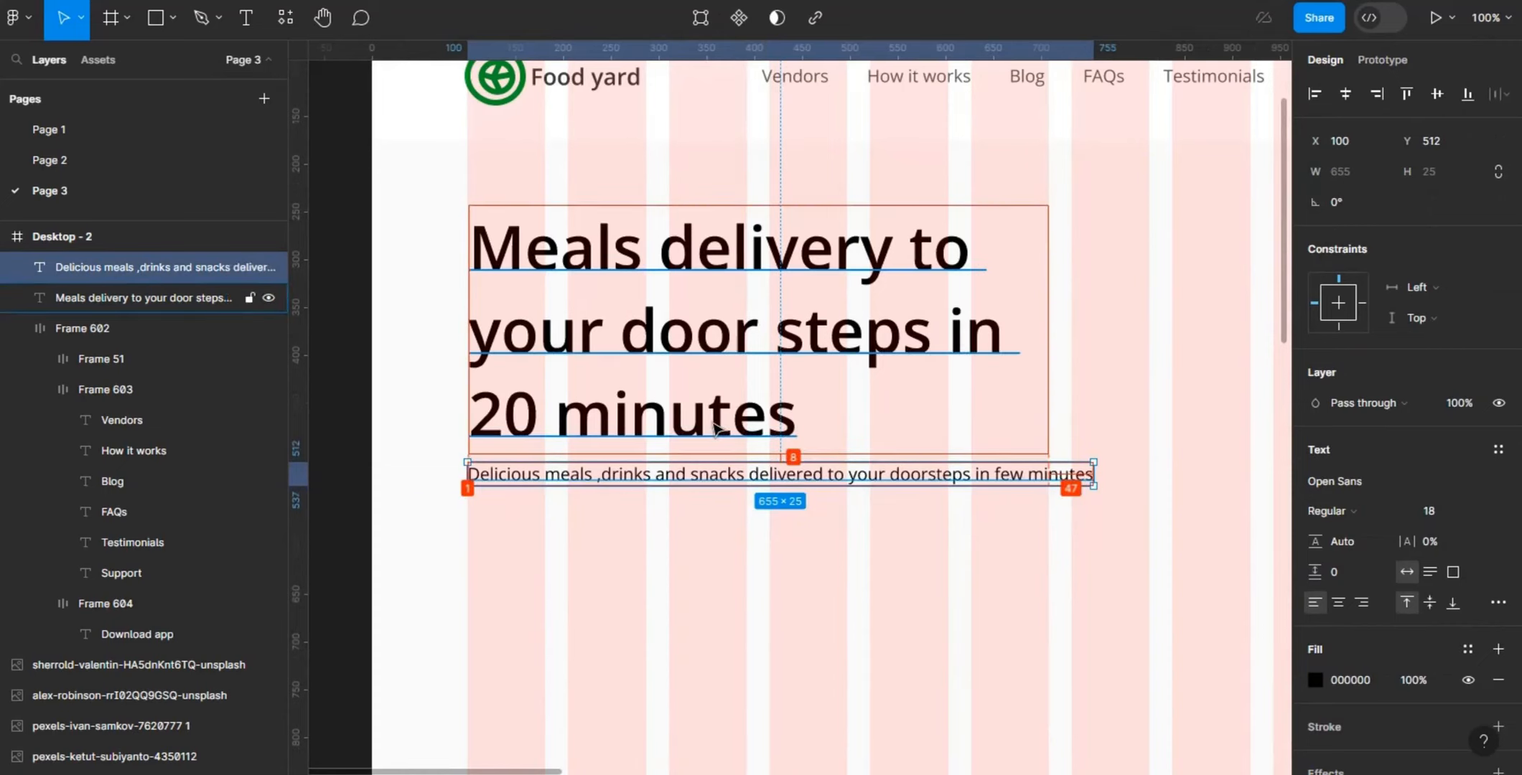
key(Left)
key(Left)
key(Left)
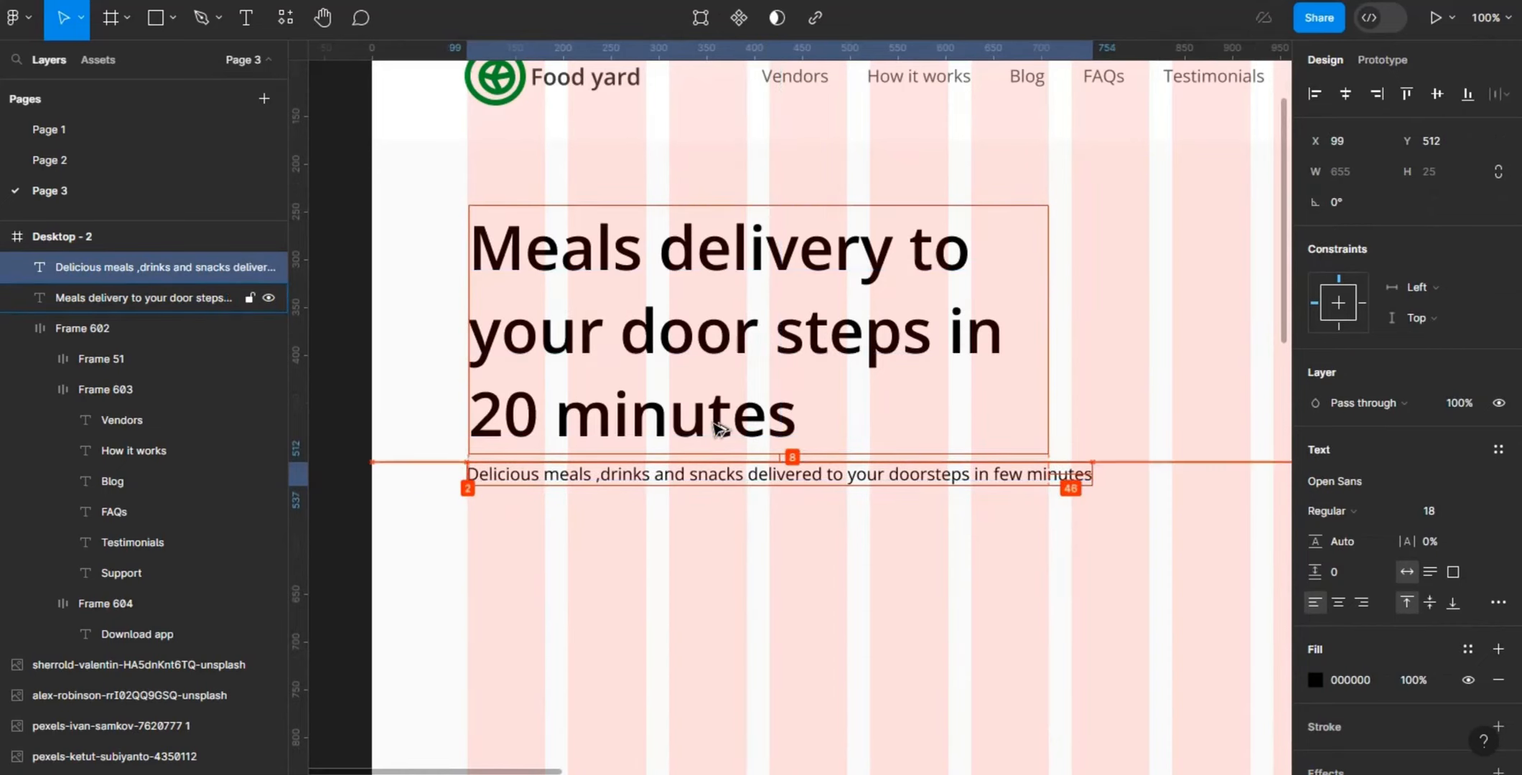
key(Right)
key(Right)
key(Right)
key(Right)
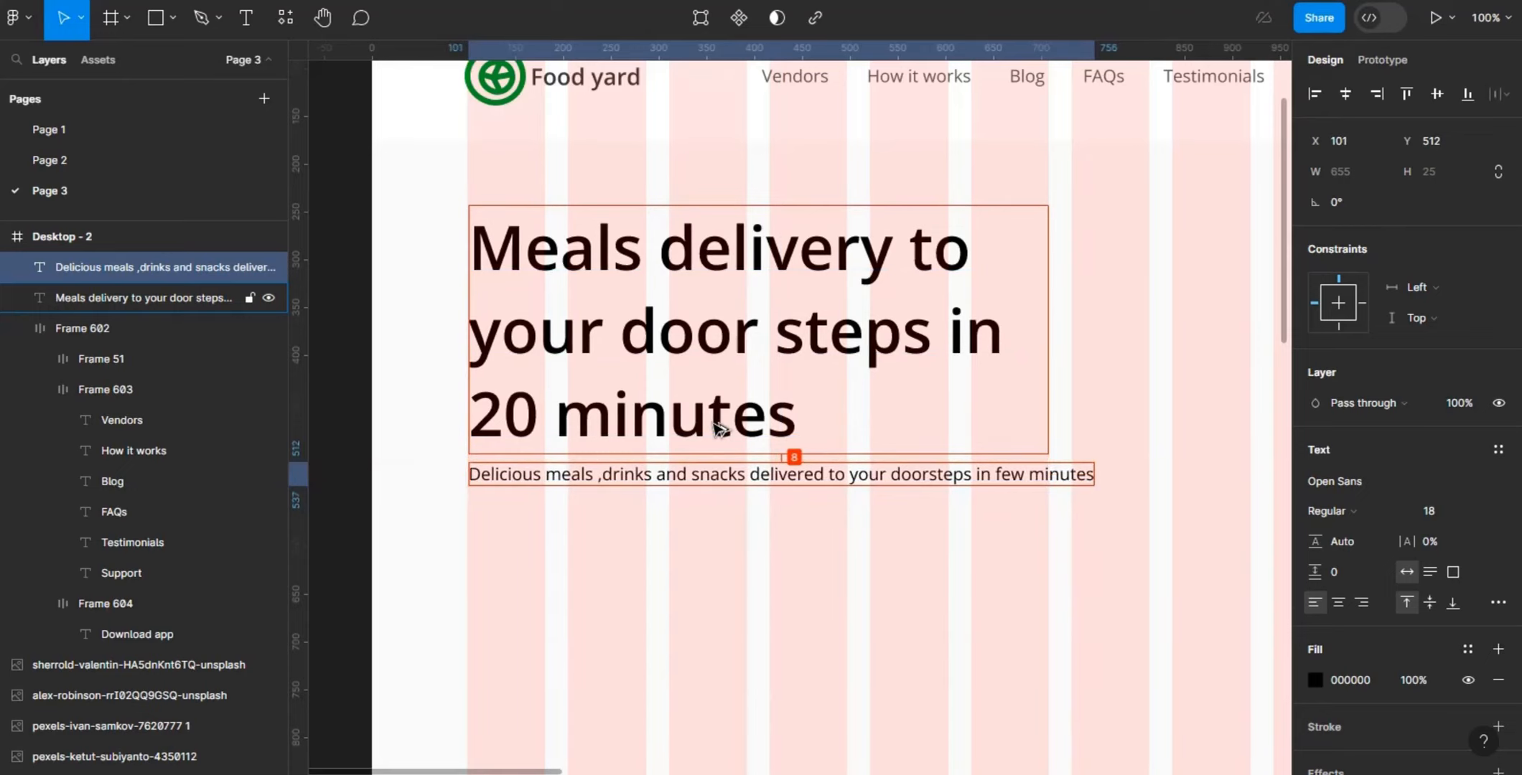
key(alt)
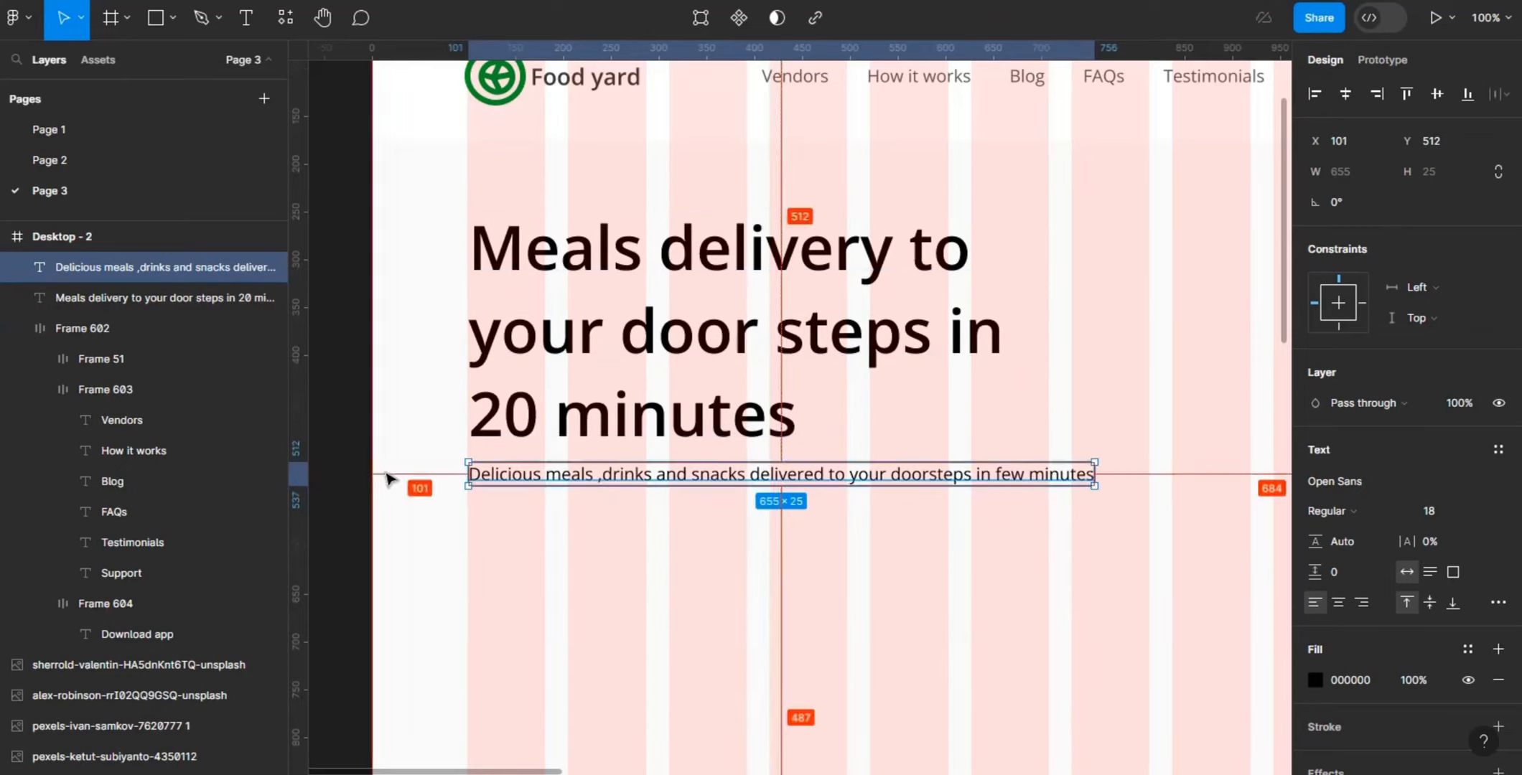
key(Left)
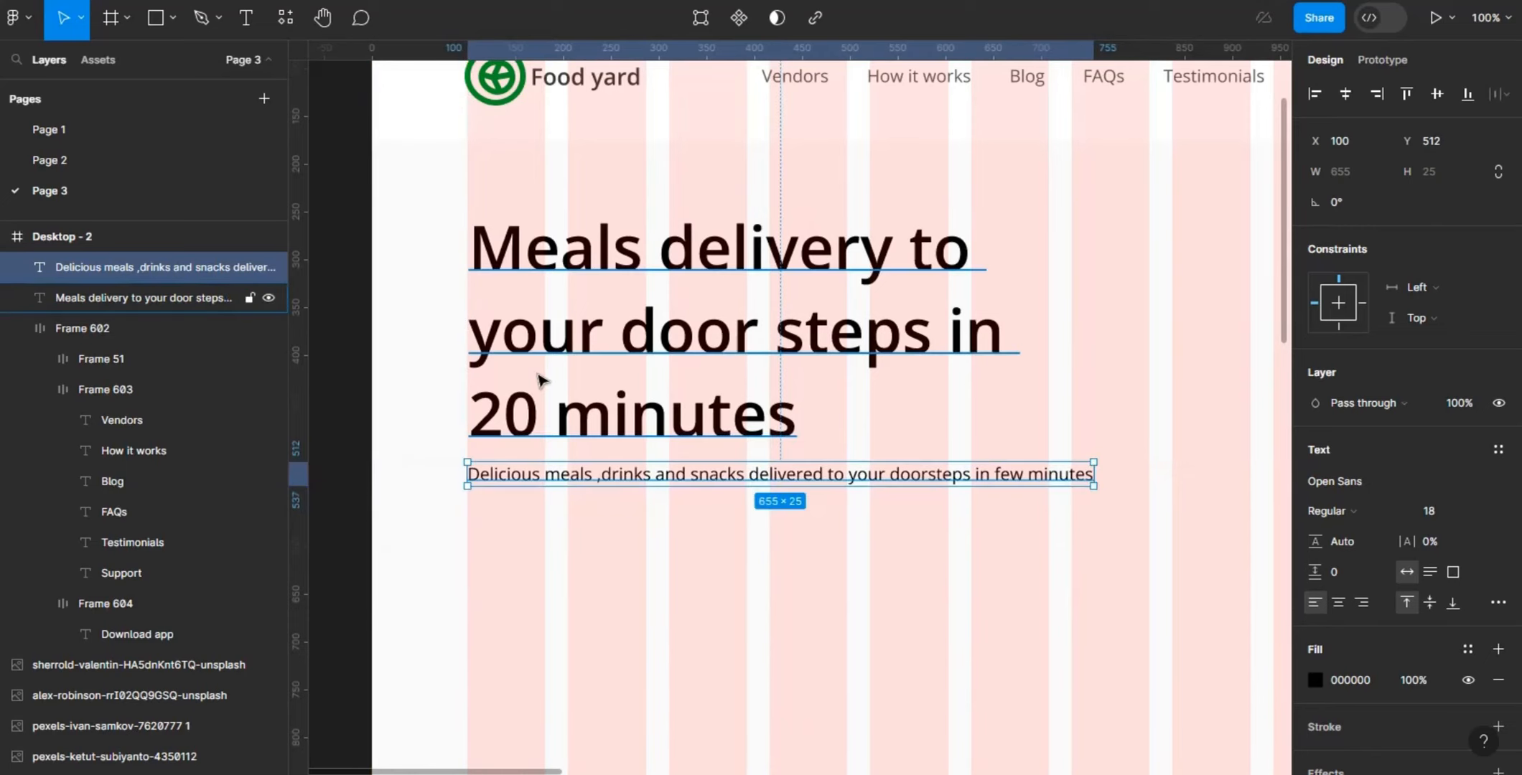
- Move the headline to X 100 so its edge lines up with the description text below it
click(542, 380)
key(alt)
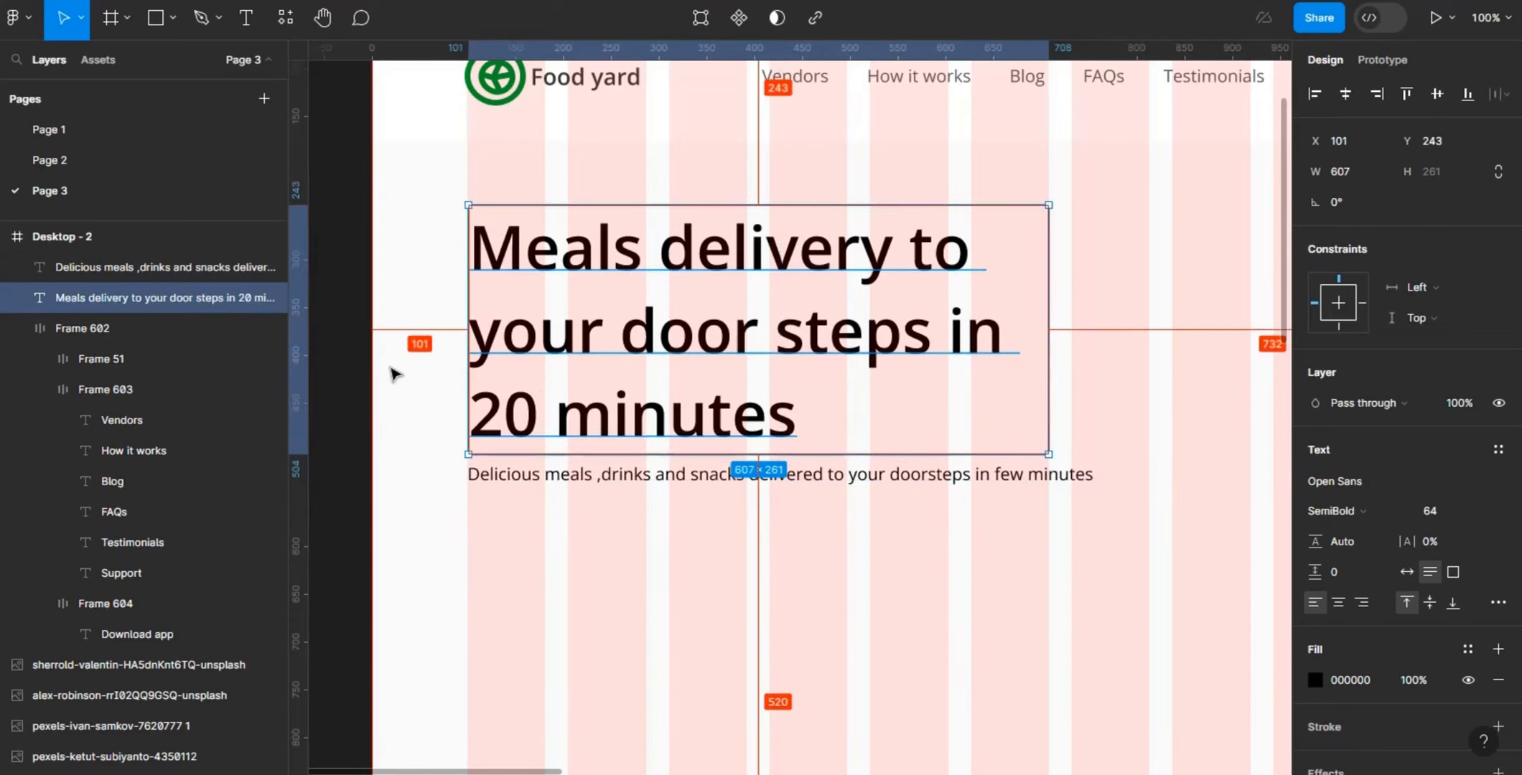
key(Left)
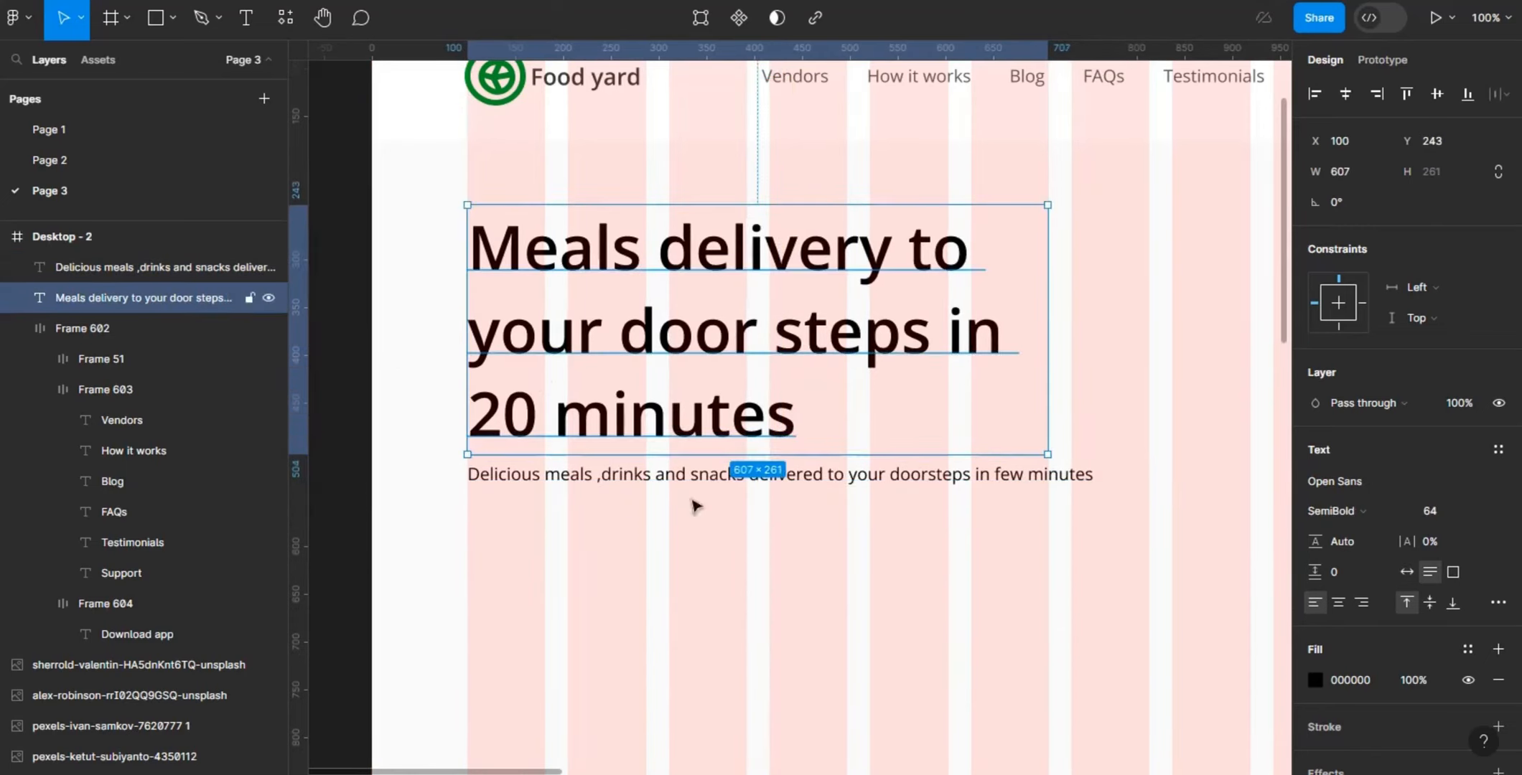
- Try the Medium weight on the description text and return it to Regular
click(662, 478)
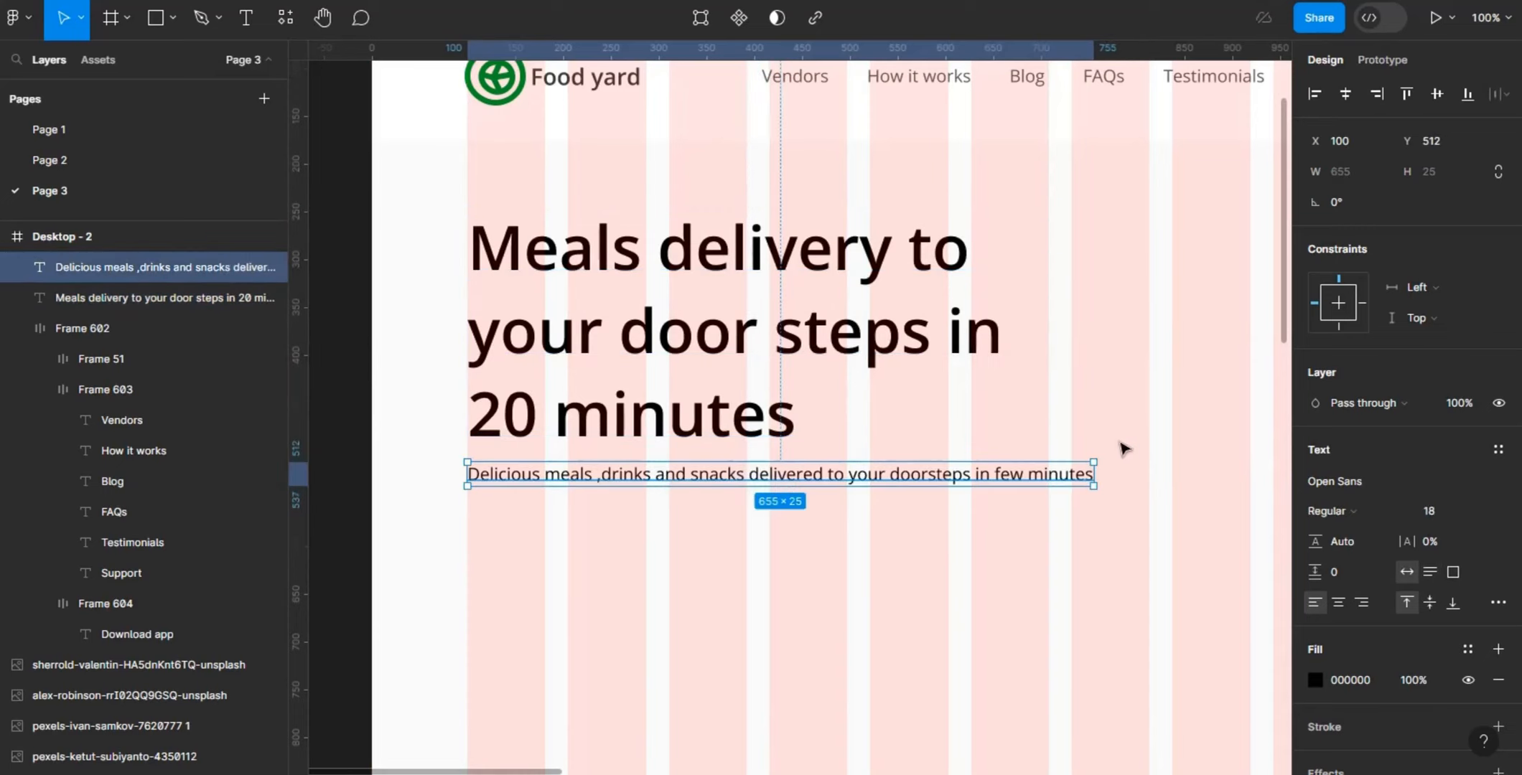
click(1376, 520)
click(1374, 398)
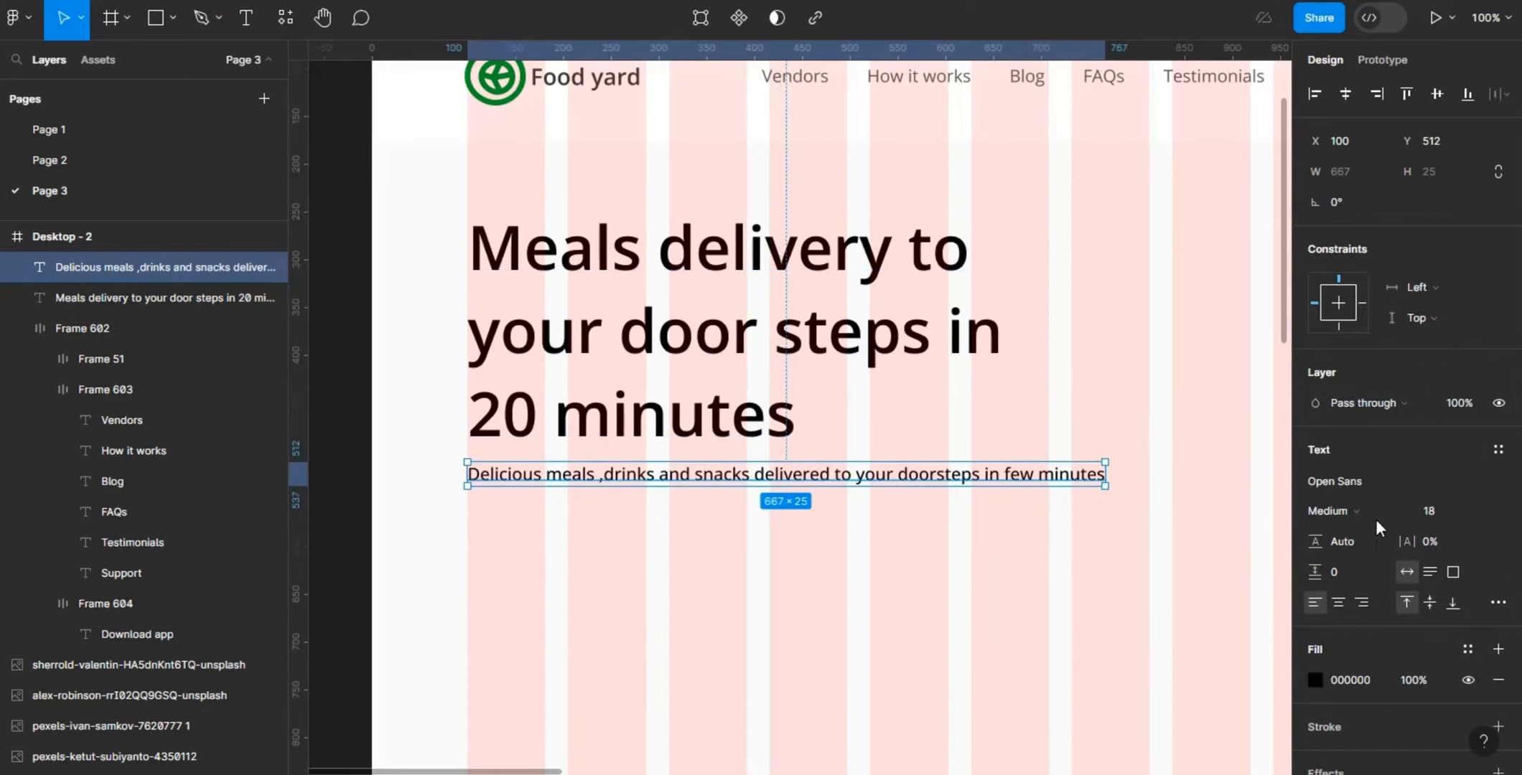
click(1361, 504)
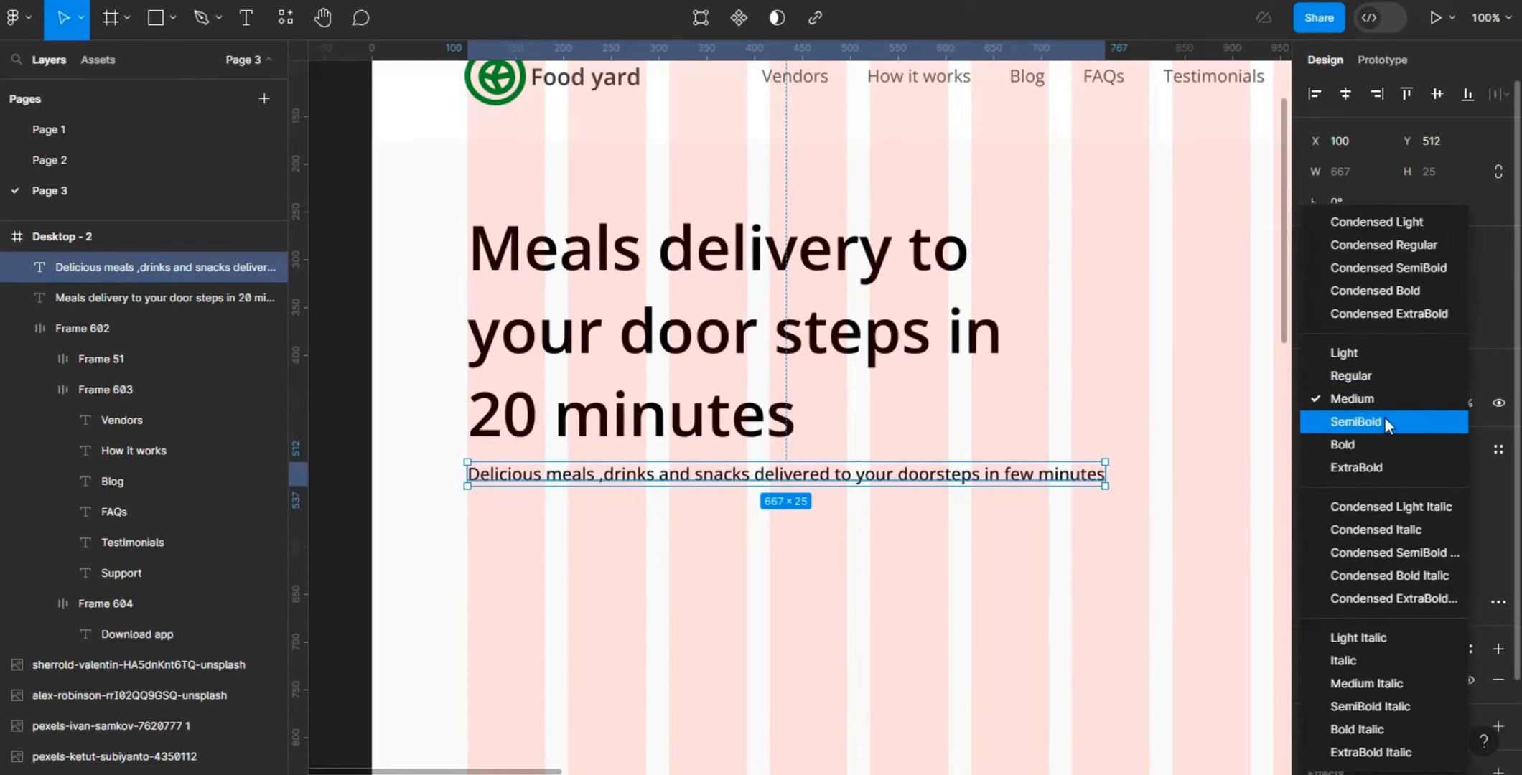
click(1379, 370)
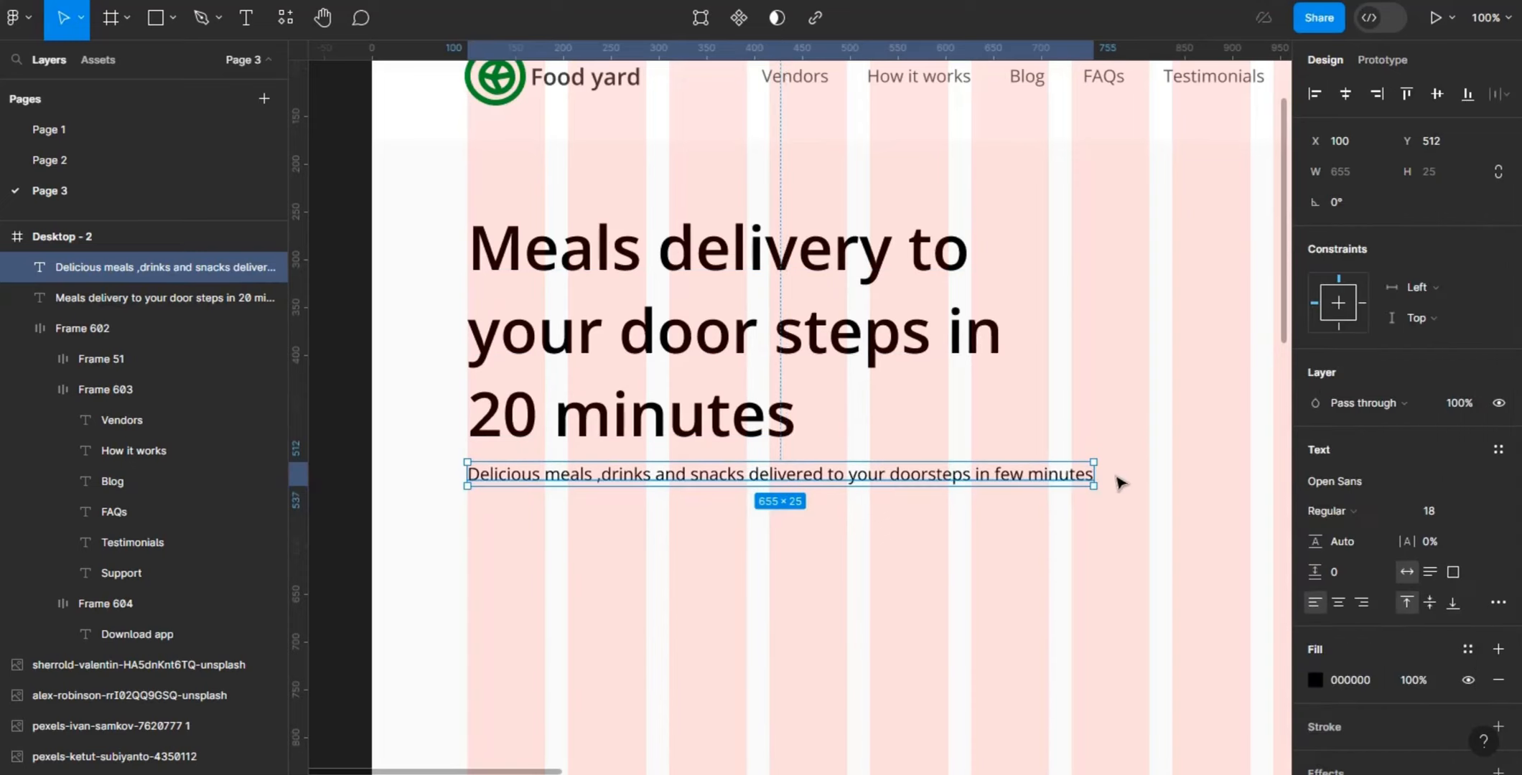
- Narrow the description's text box to a width of 608 so the text wraps below the headline
drag(1099, 475, 1048, 485)
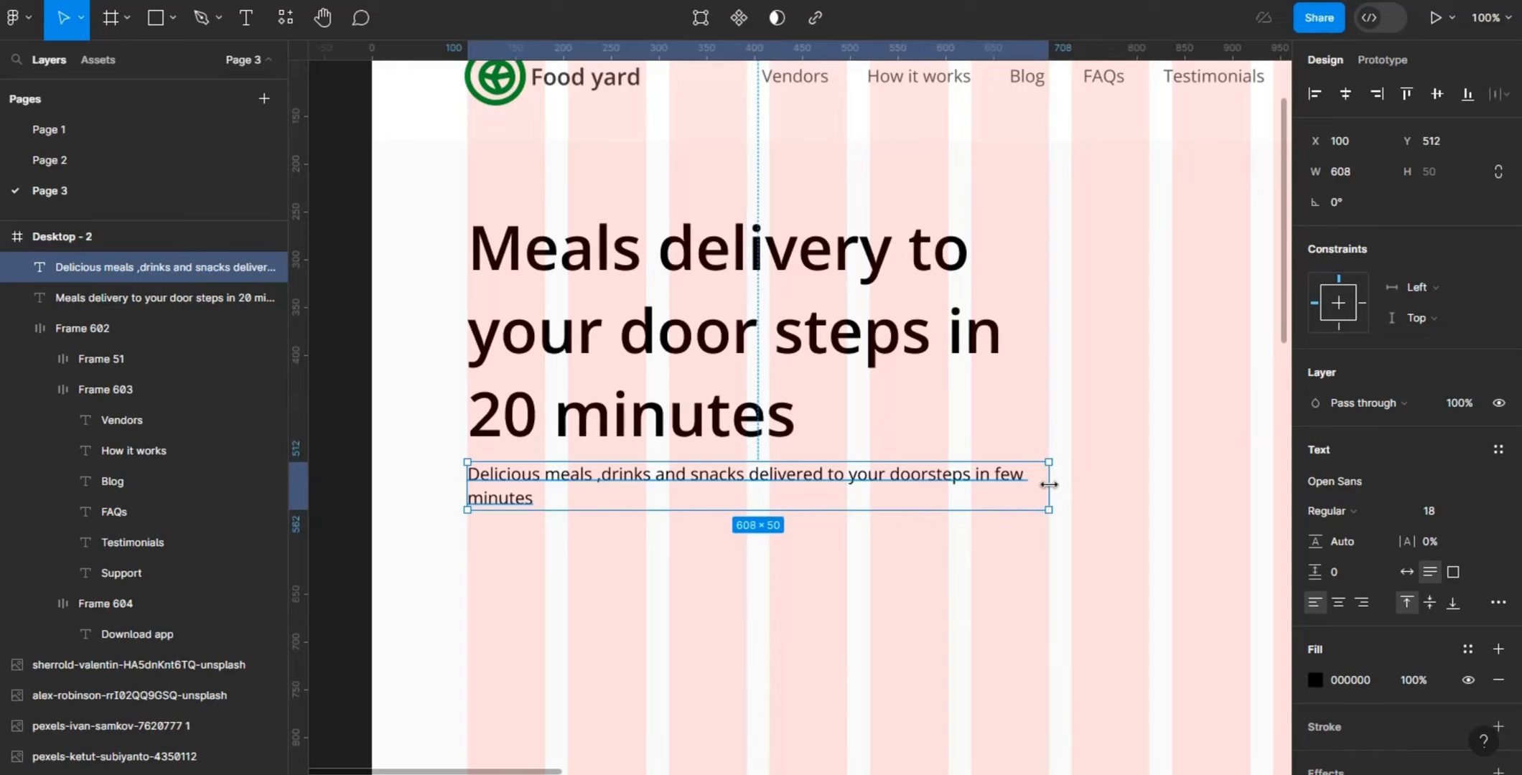
click(1196, 495)
- Duplicate the navigation bar's Download app button and place the copy below the description at X 100, Y 603
key(minus)
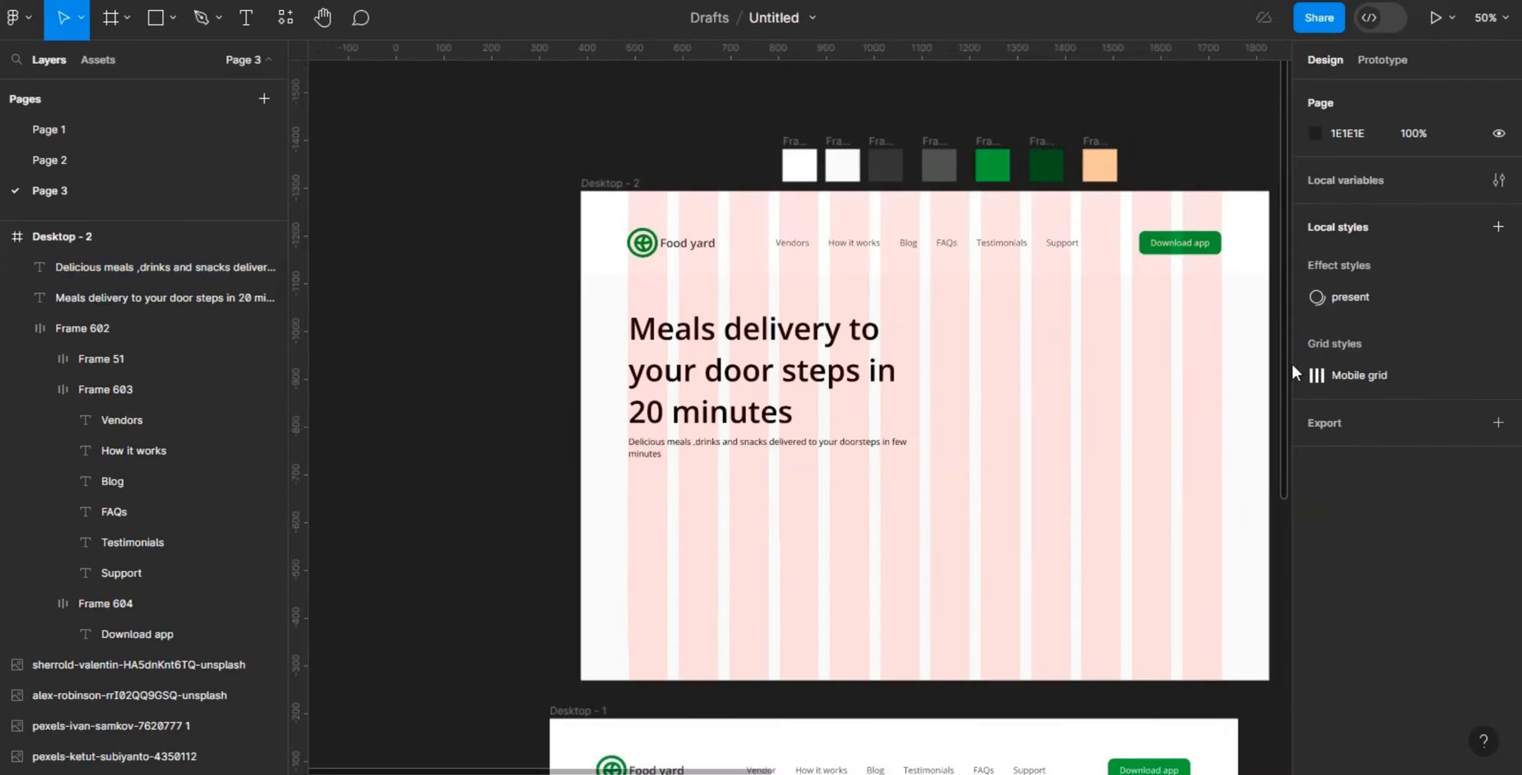
double_click(1177, 244)
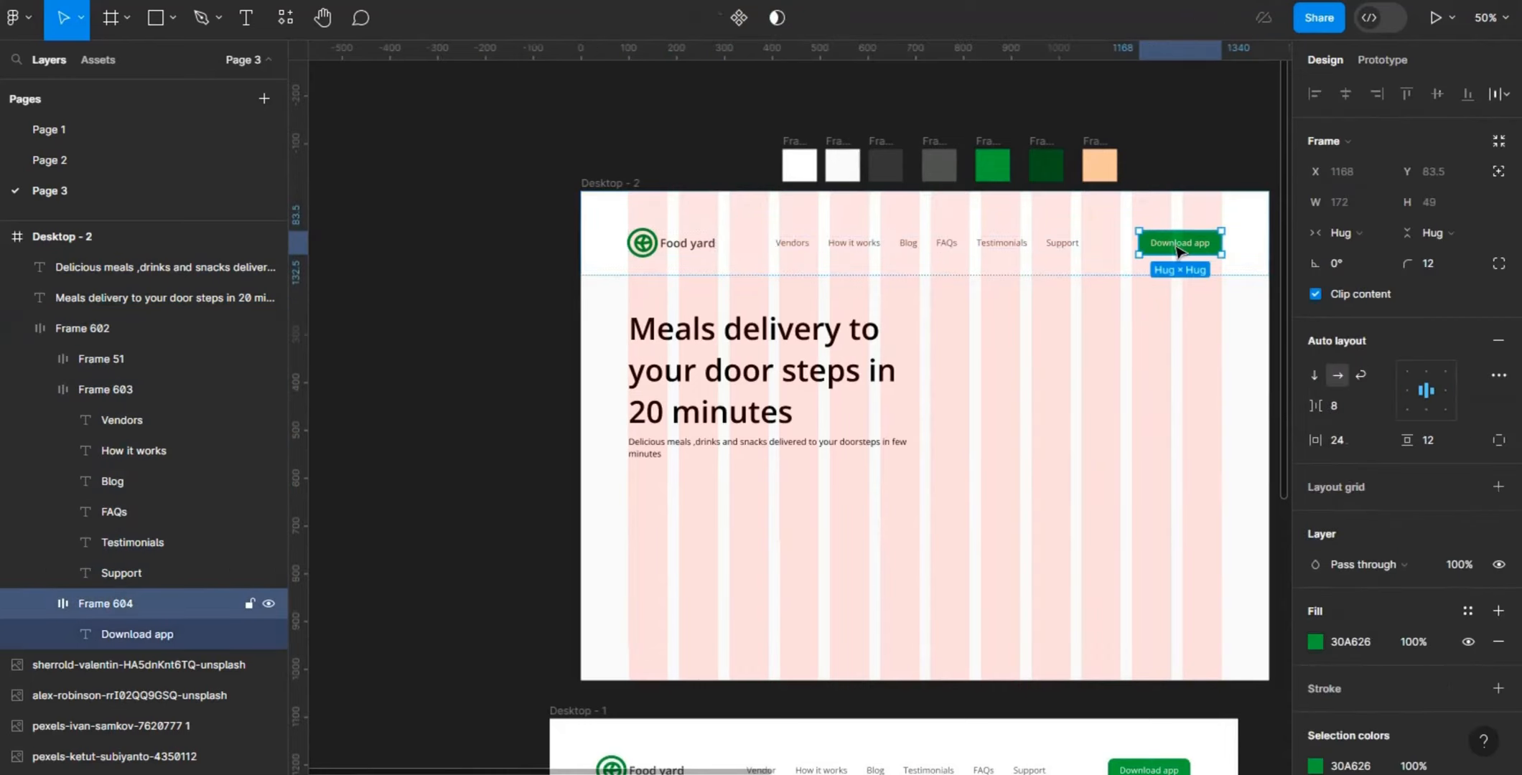
key(ctrl+d)
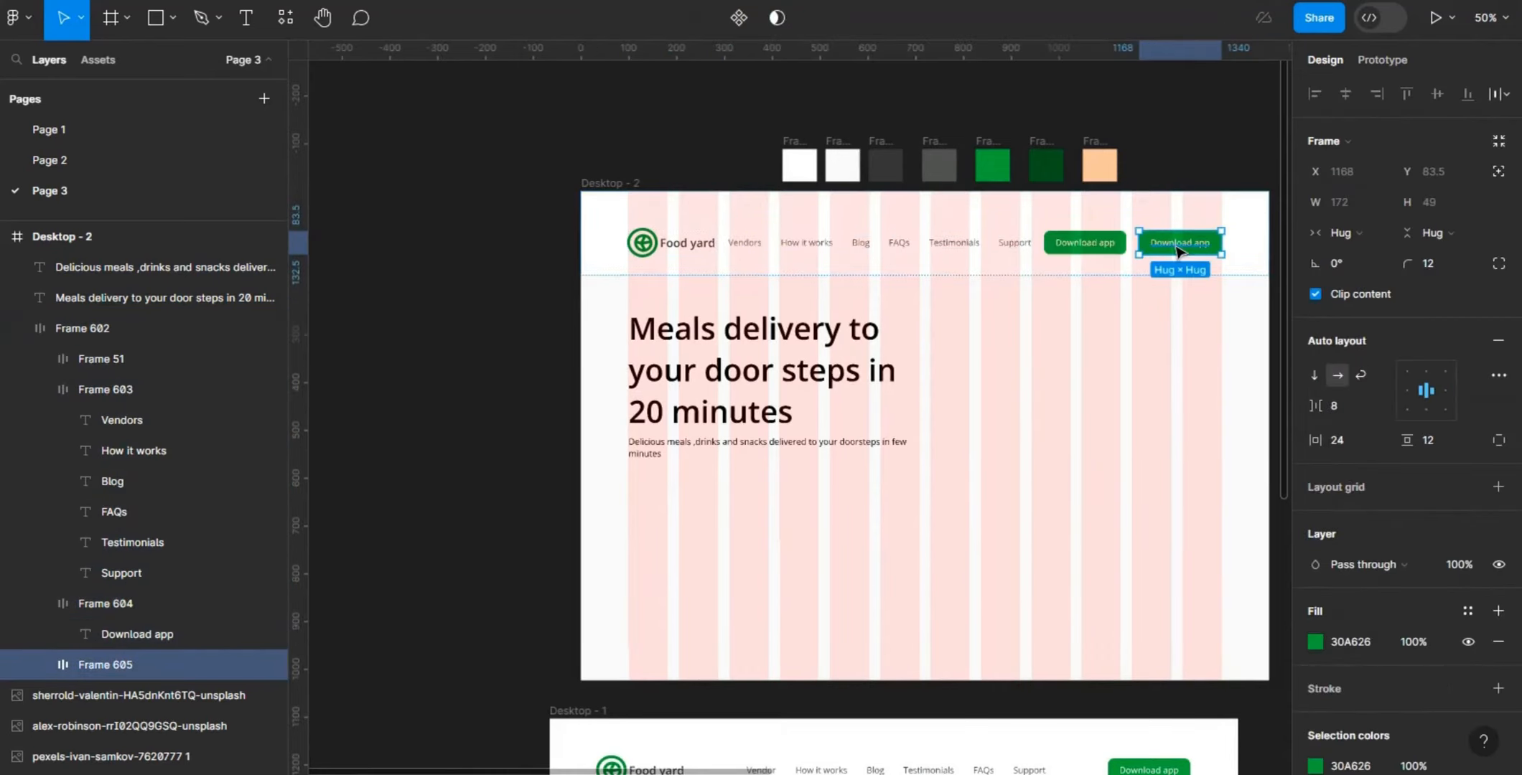
drag(1040, 411, 673, 495)
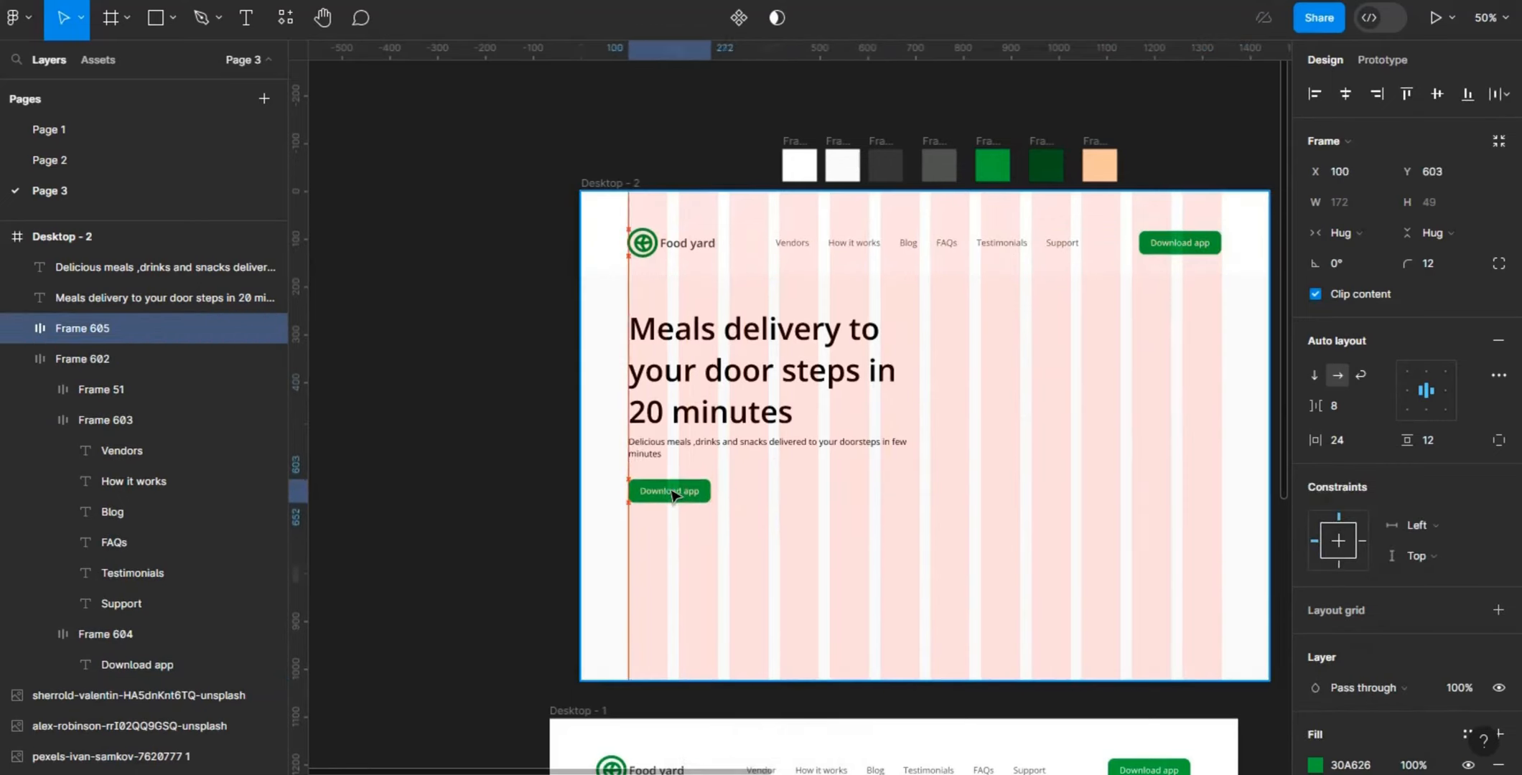
- Move the group of portrait photos and store icons from beside the iPhone frame to beside the Desktop - 2 frame
drag(1283, 204, 1282, 395)
key(ctrl+minus)
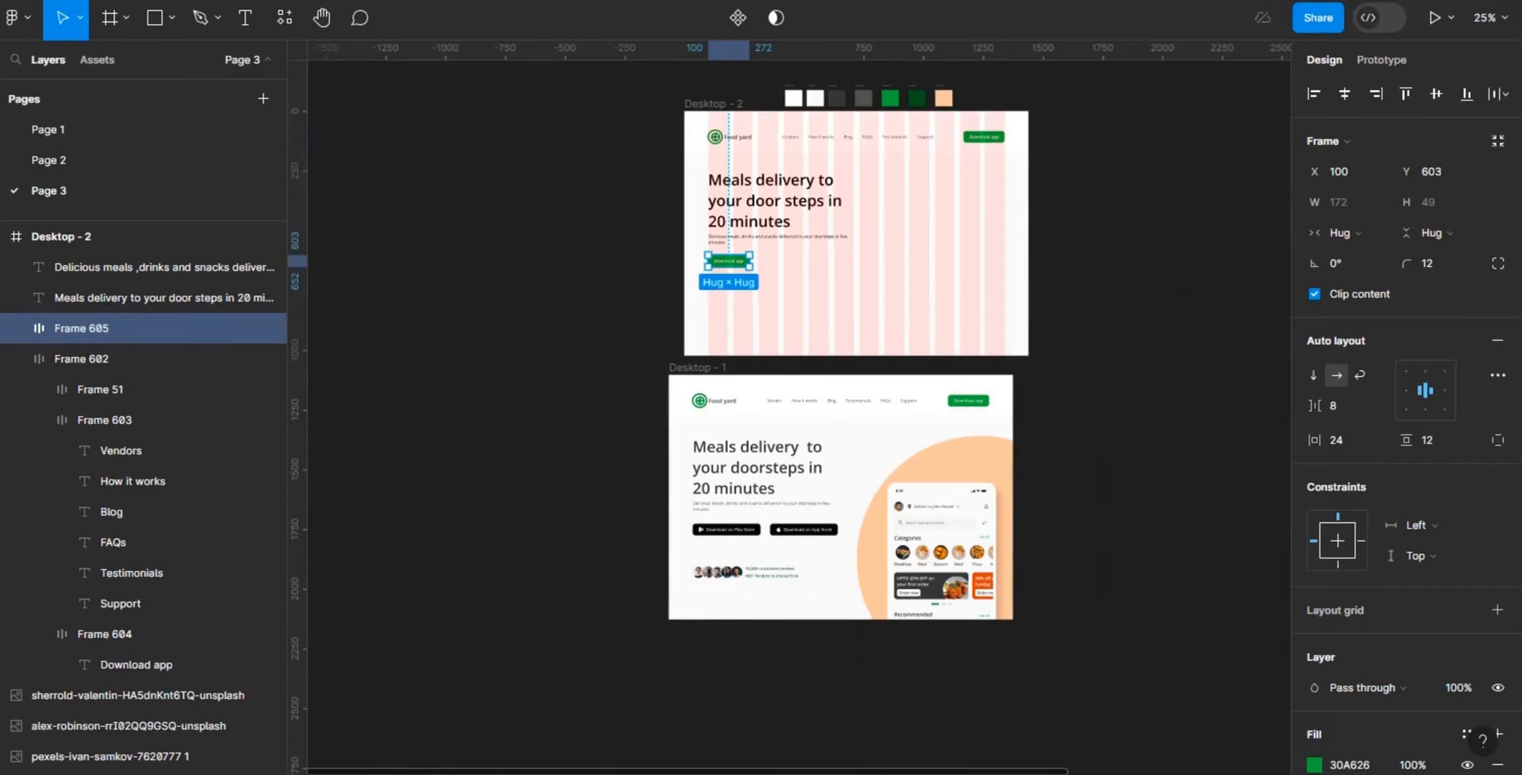
scroll(969, 502, right, 6)
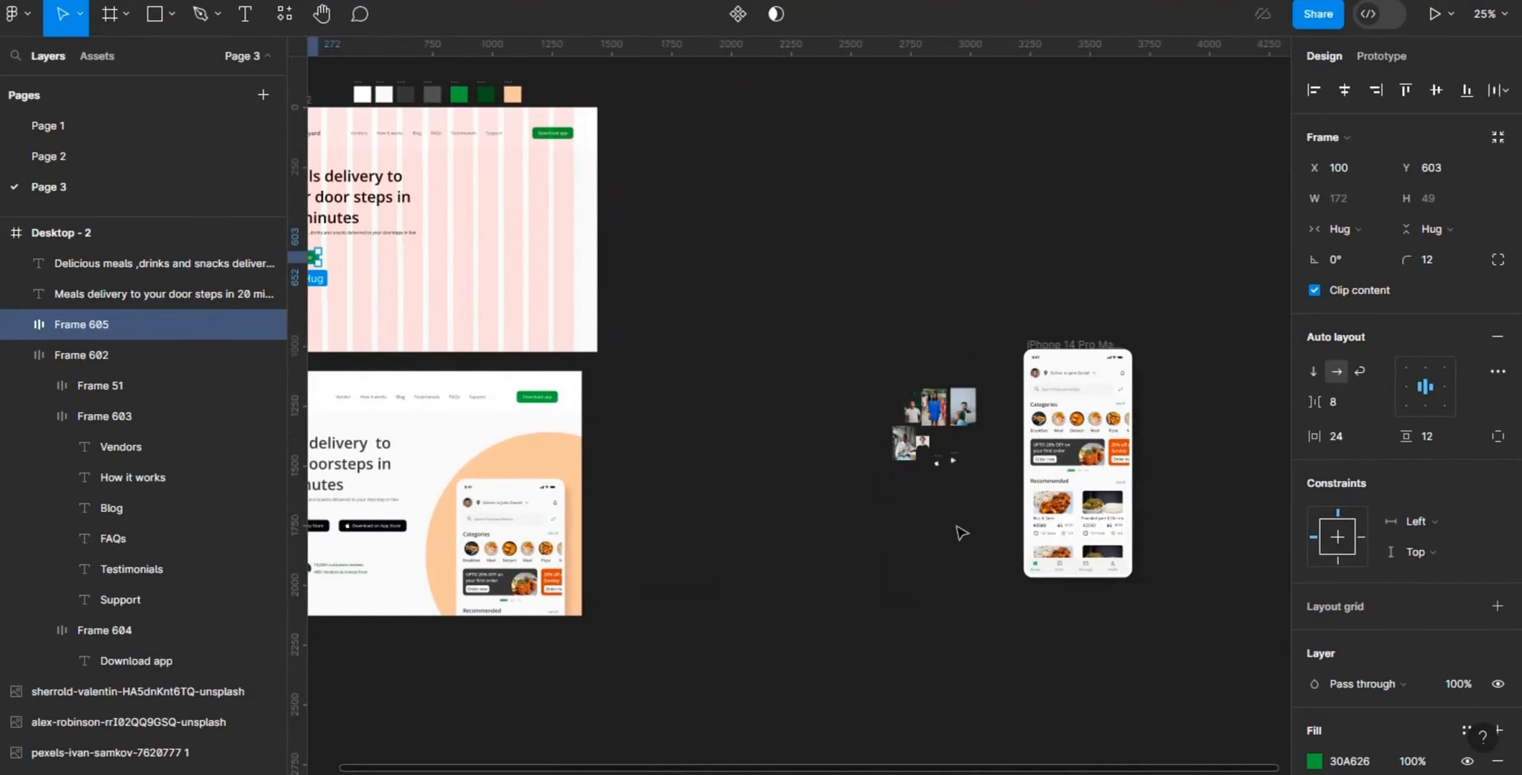
click(838, 353)
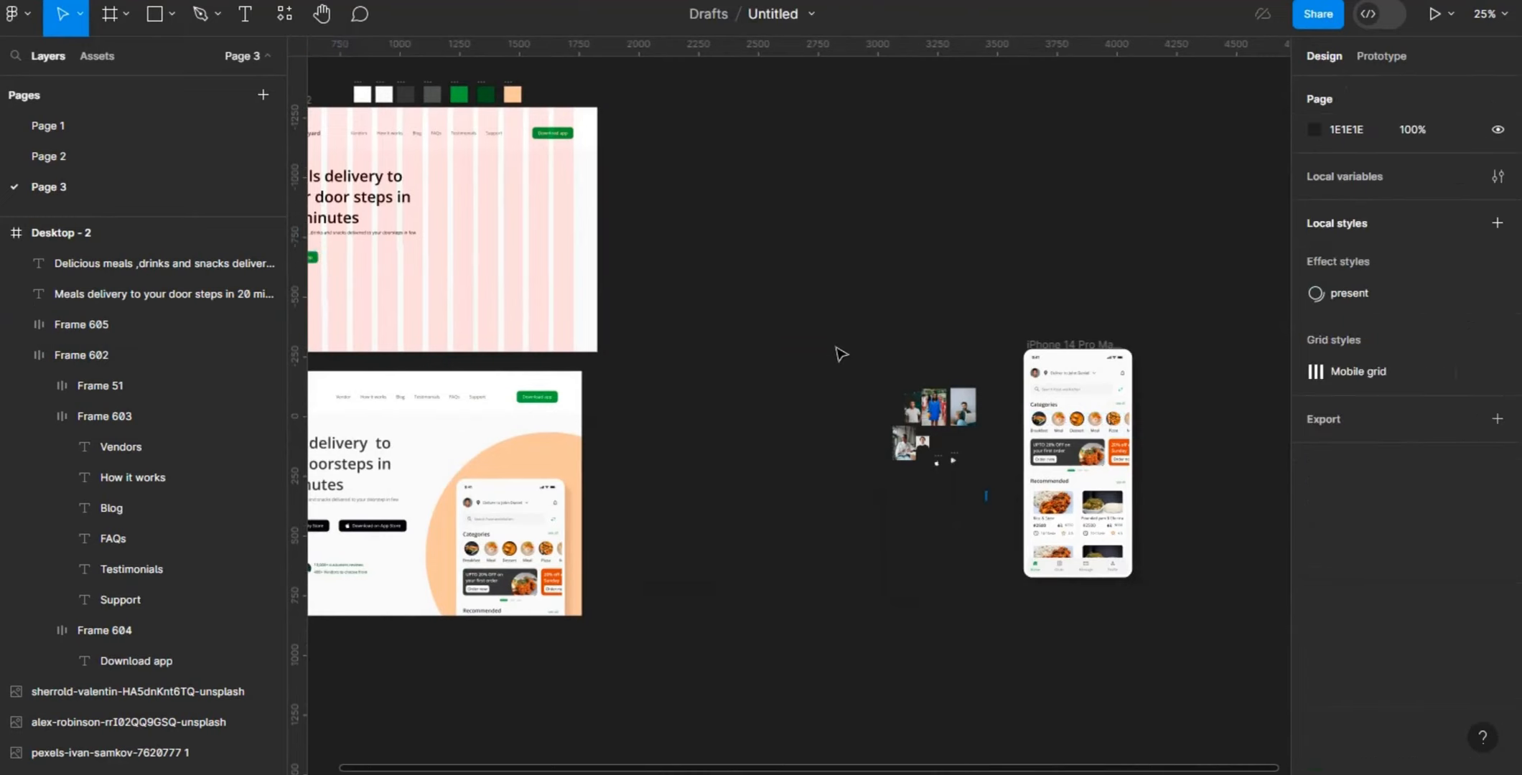
drag(837, 346, 985, 491)
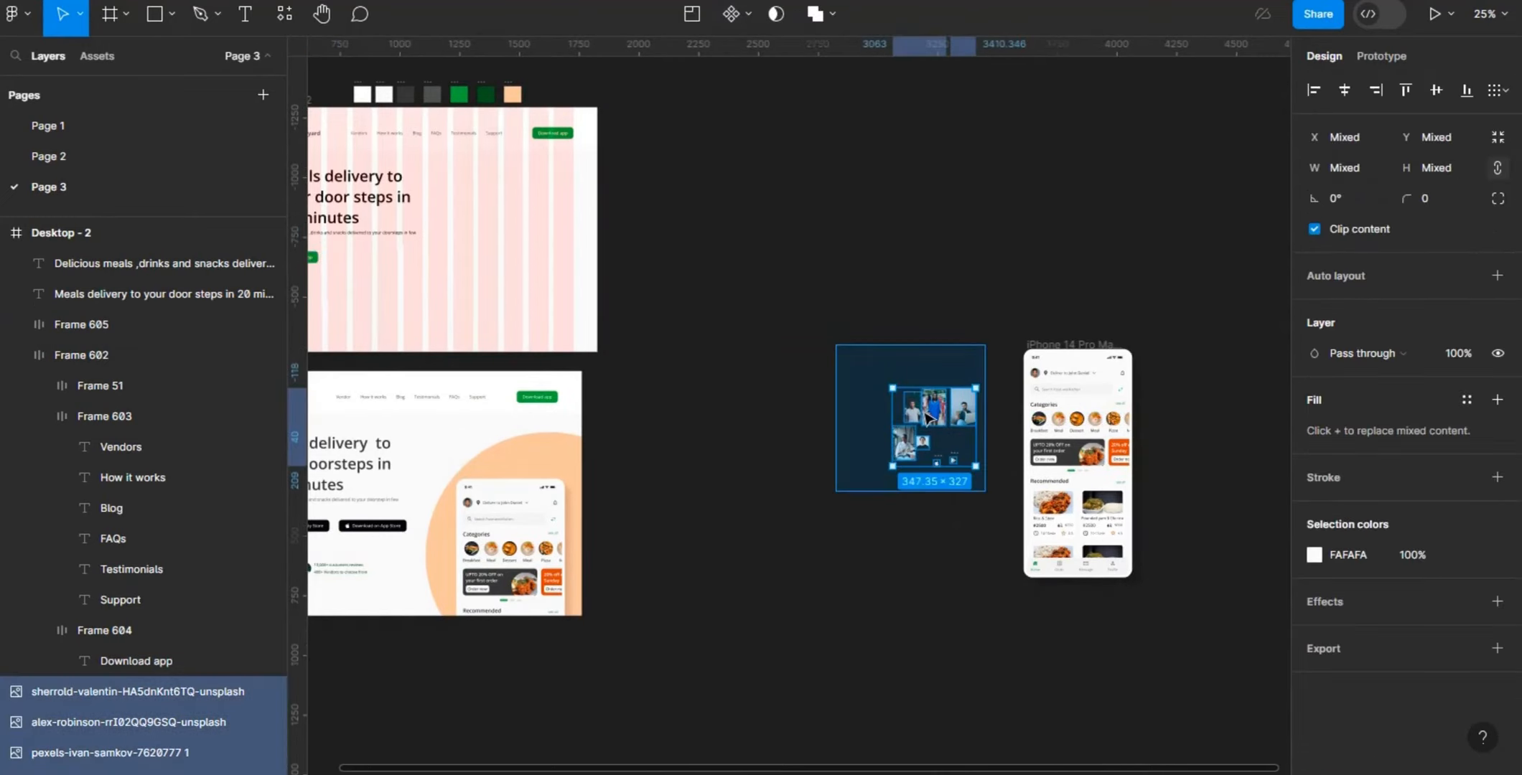
drag(932, 417, 653, 195)
click(695, 354)
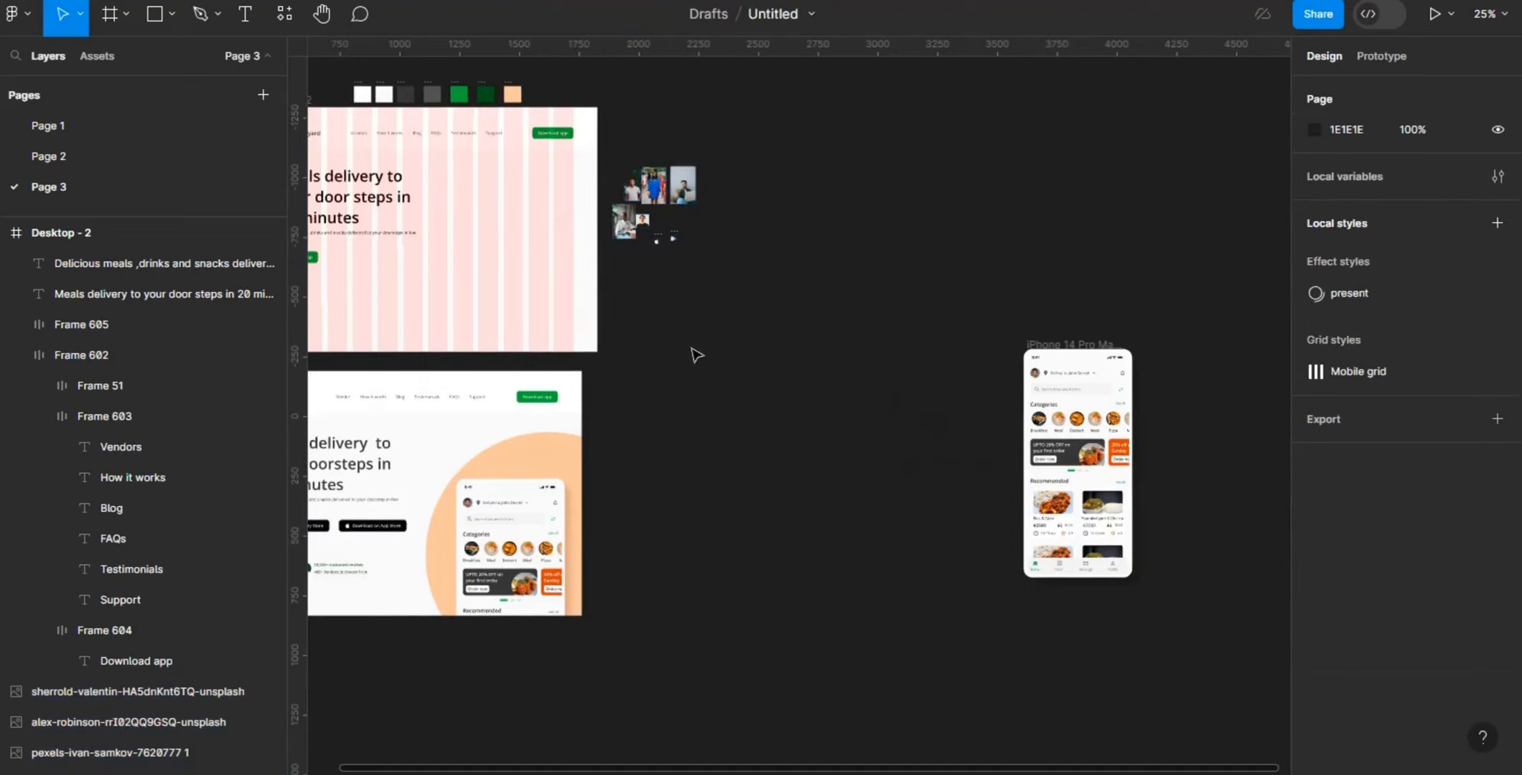
- Copy the apple icon beside the frame into the Download app button below the description
key(ctrl+plus)
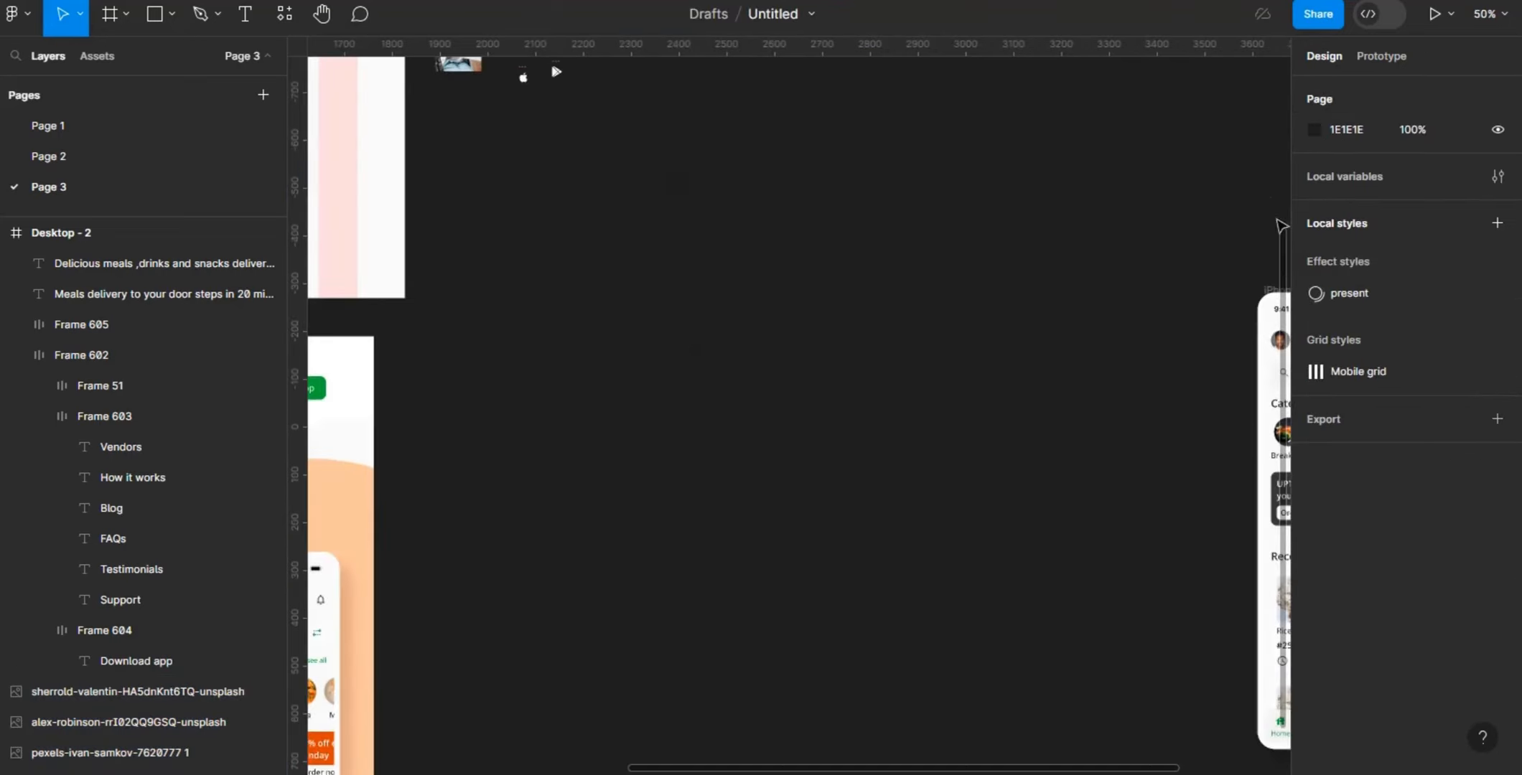
scroll(1260, 173, up, 5)
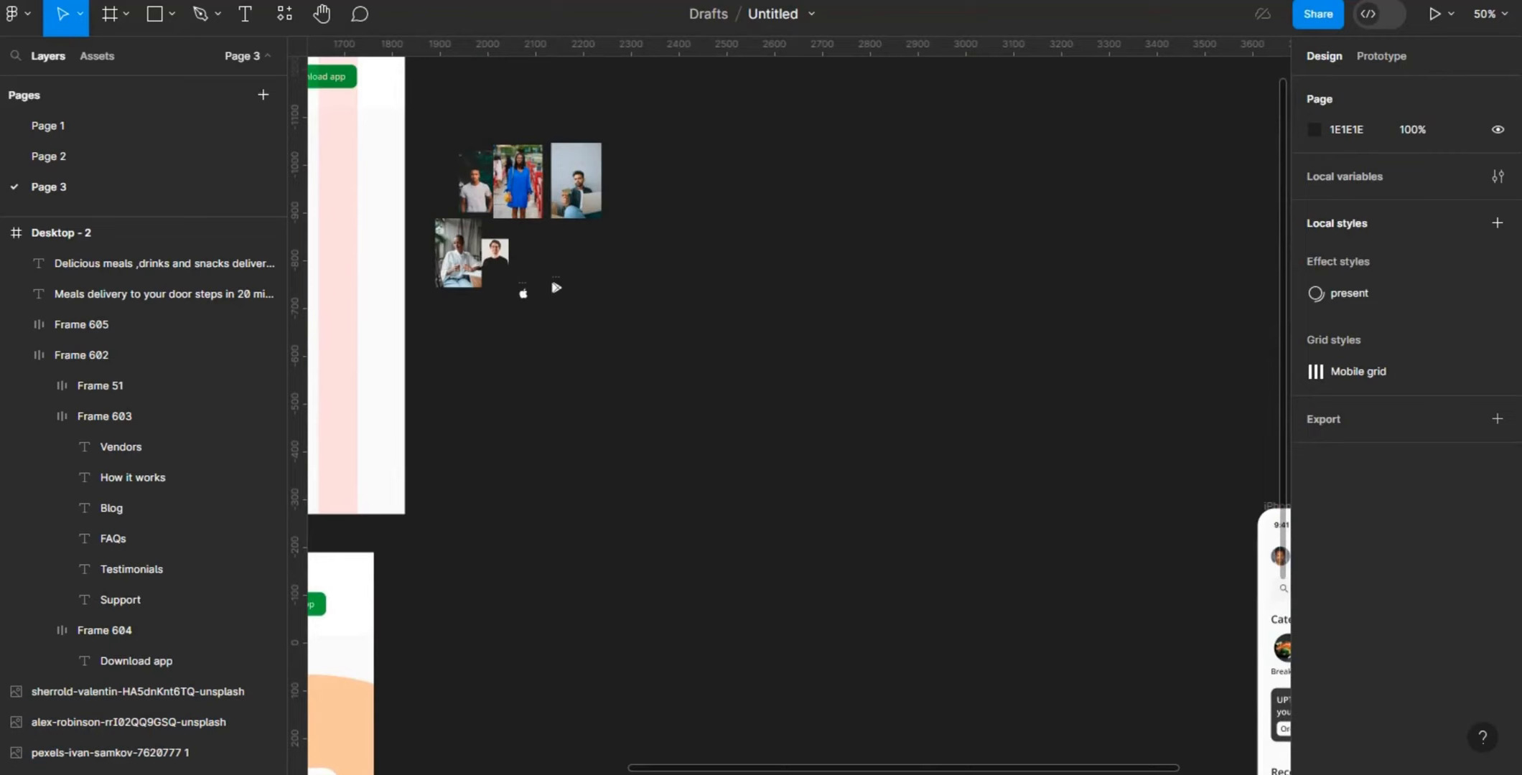
drag(904, 772, 614, 734)
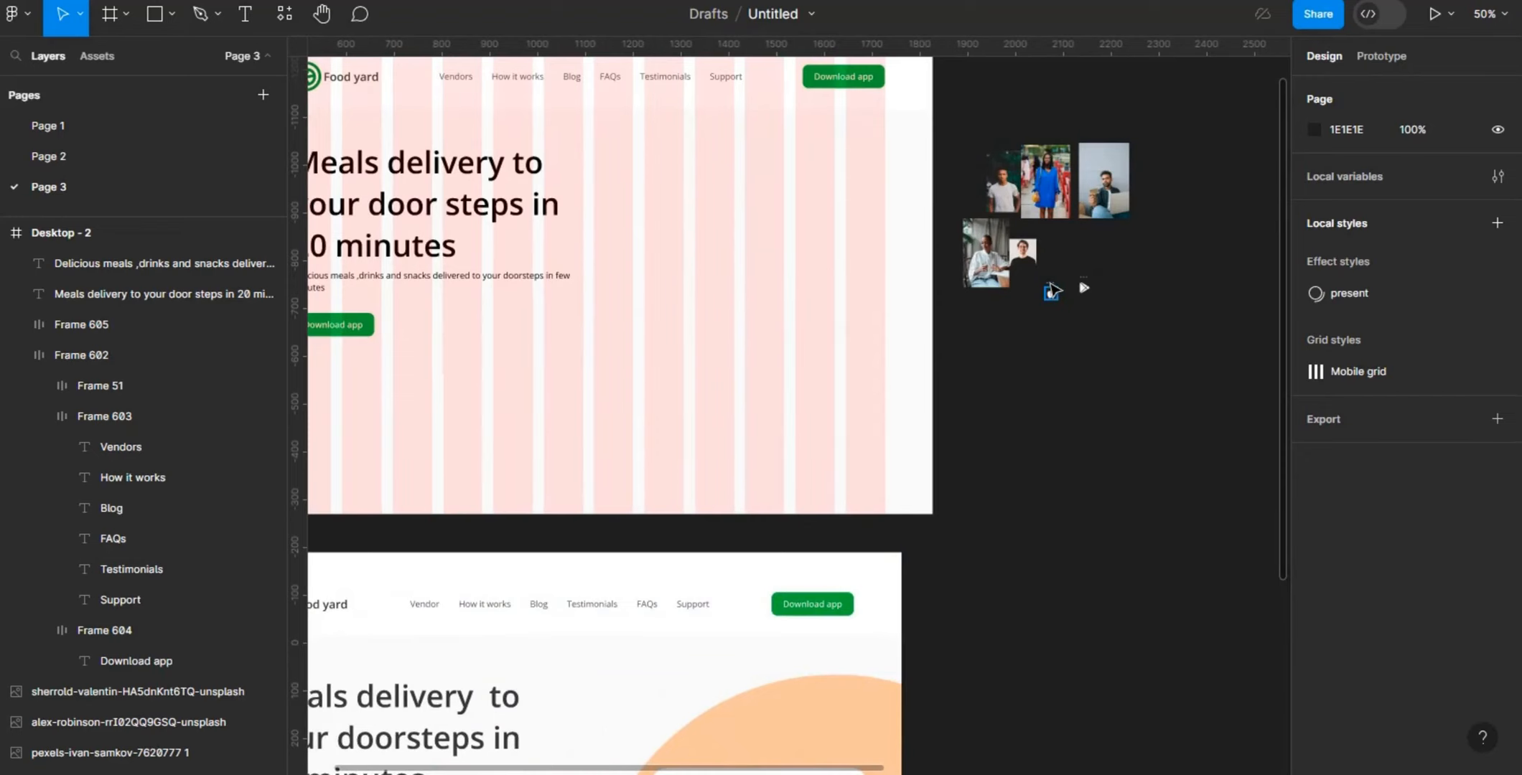
click(1051, 293)
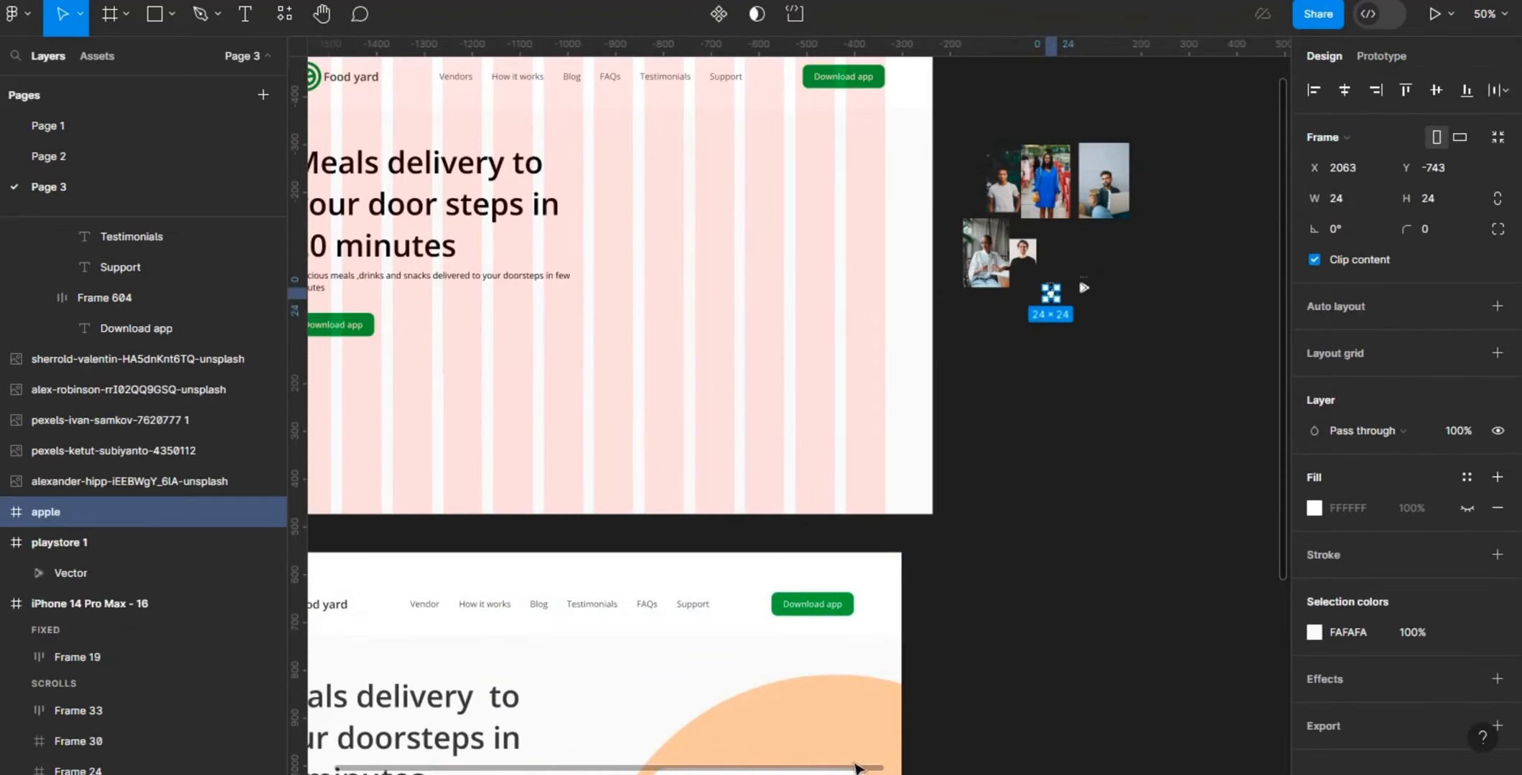
drag(858, 770, 784, 770)
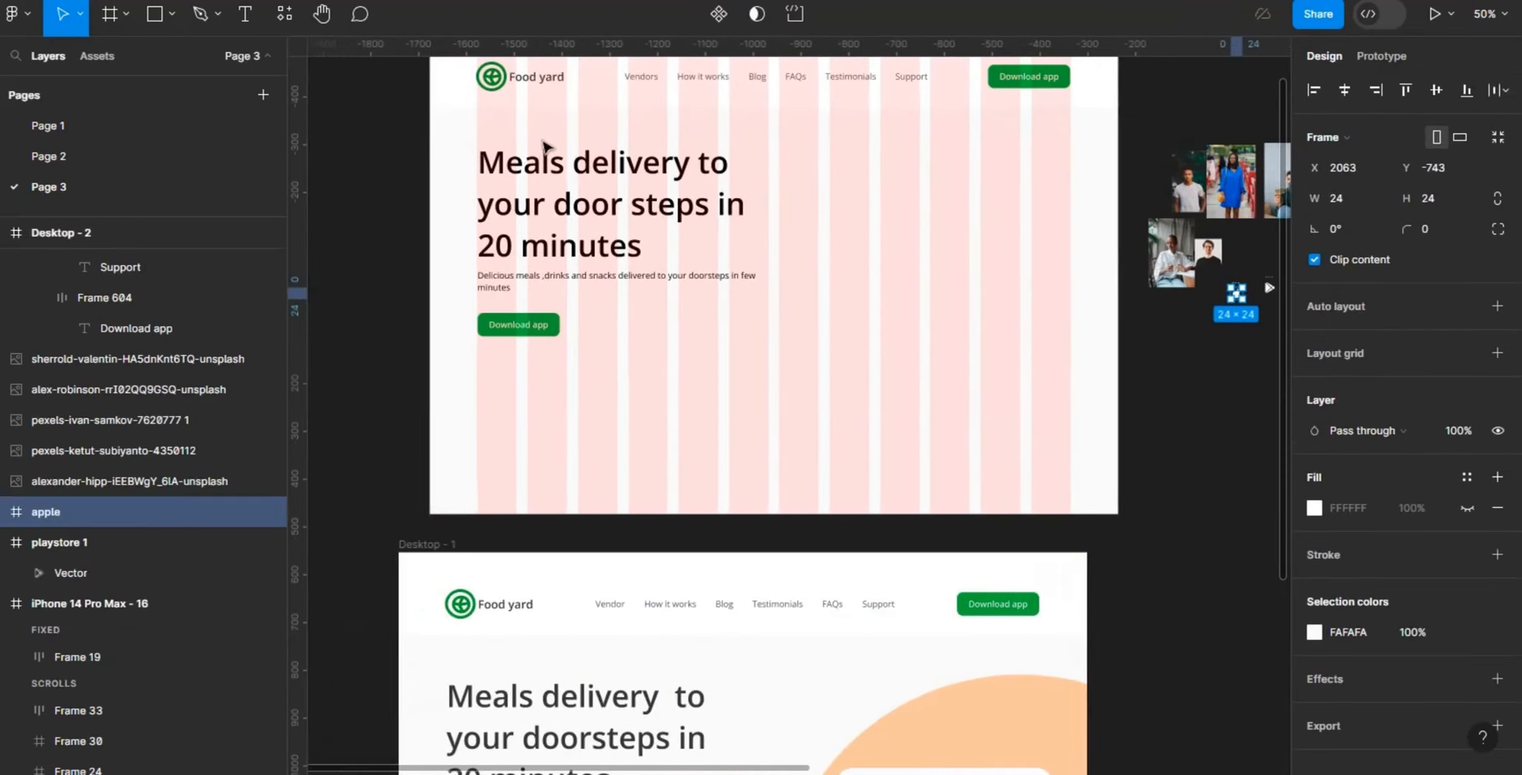
click(519, 332)
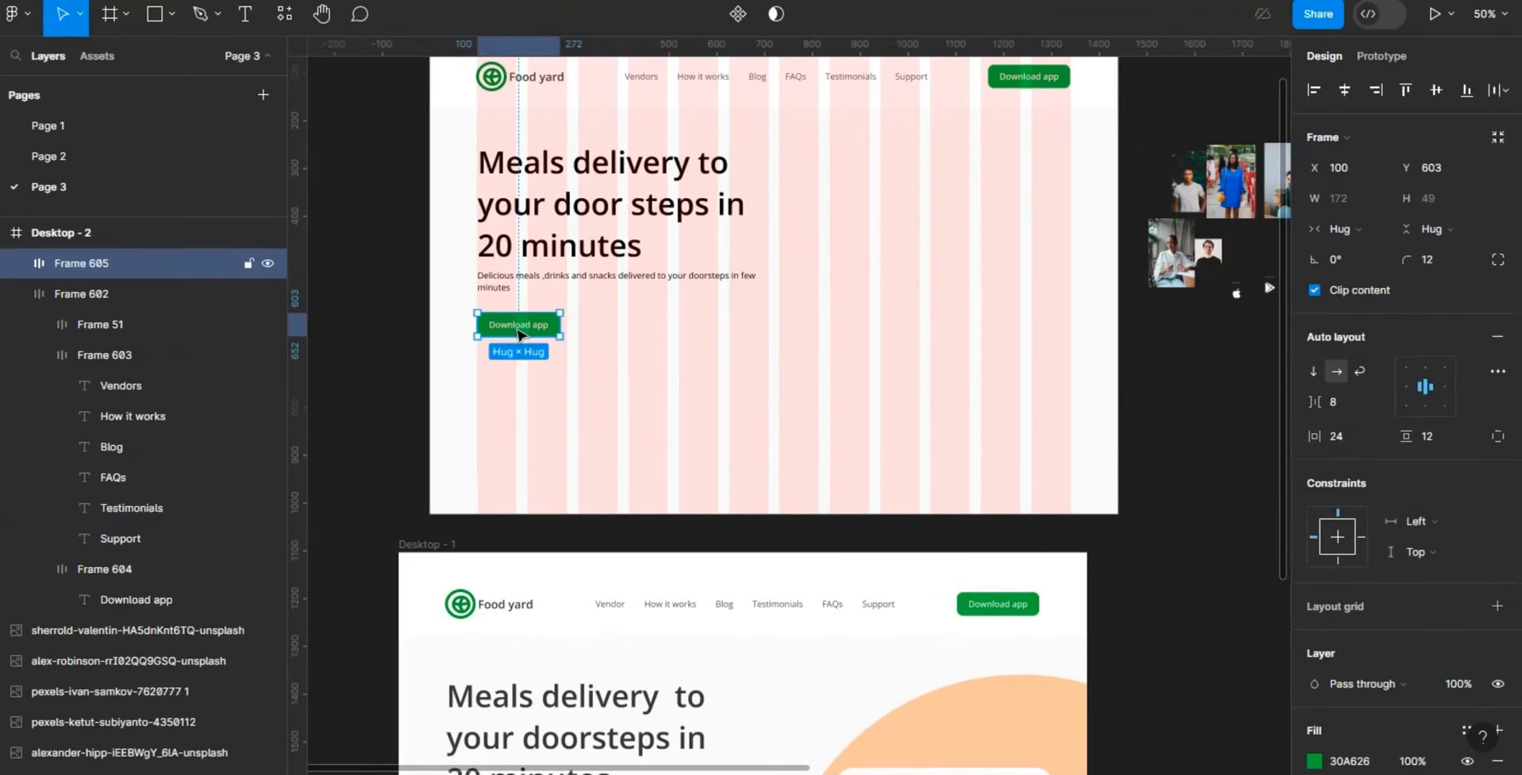
key(ctrl+v)
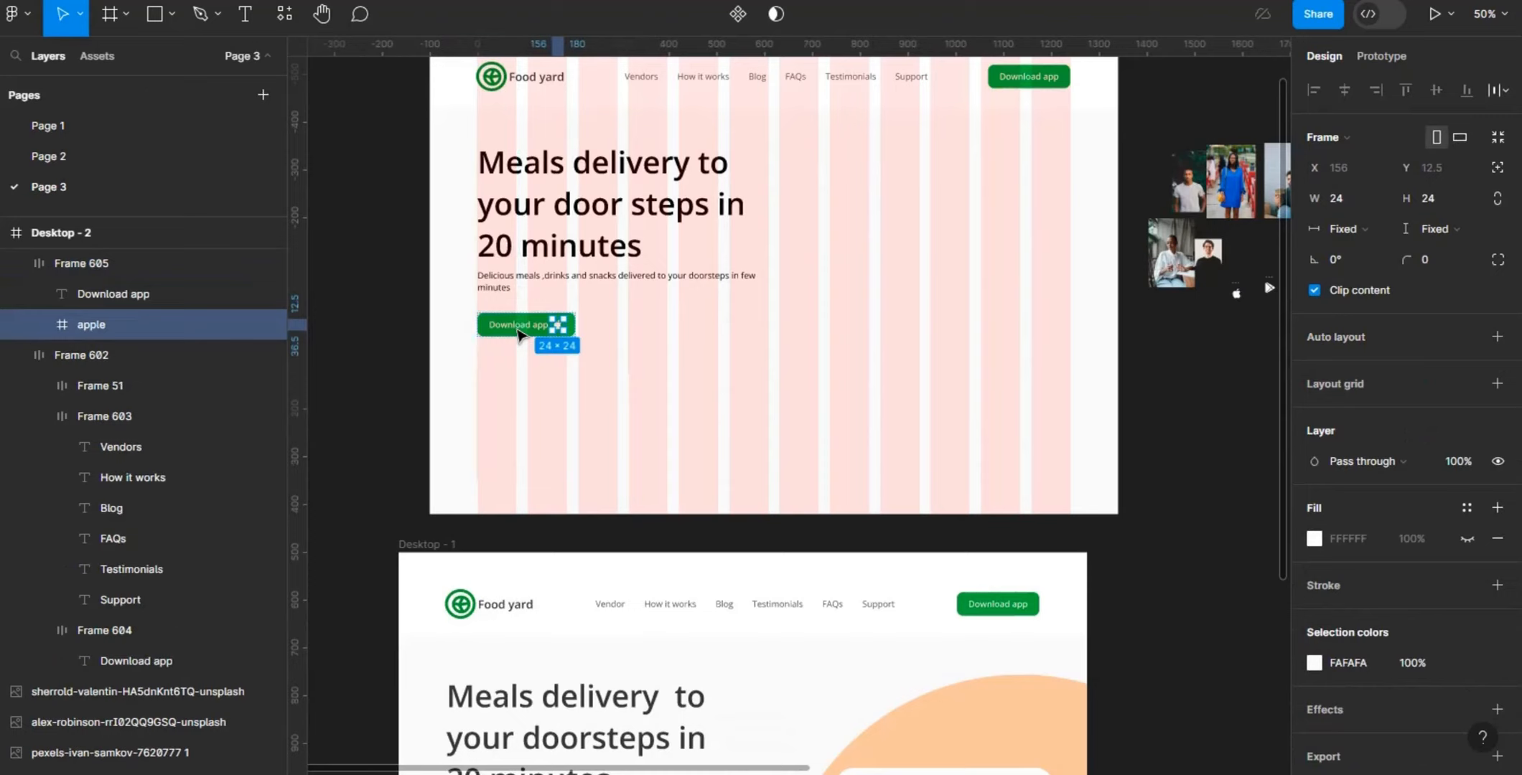
- Change the label of the button with the apple icon to "Download on App Store"
click(532, 329)
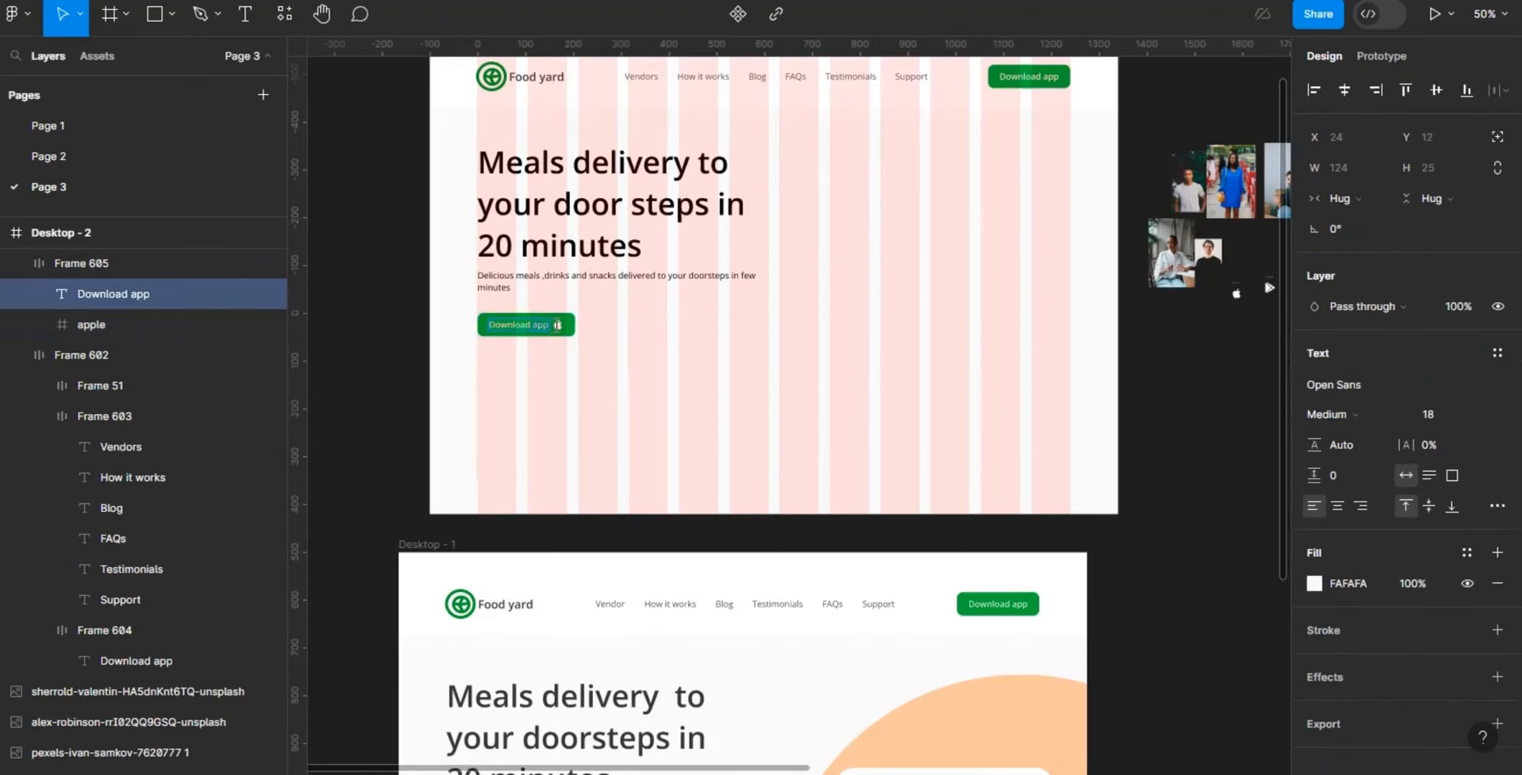
key(BackSpace)
text(on App S)
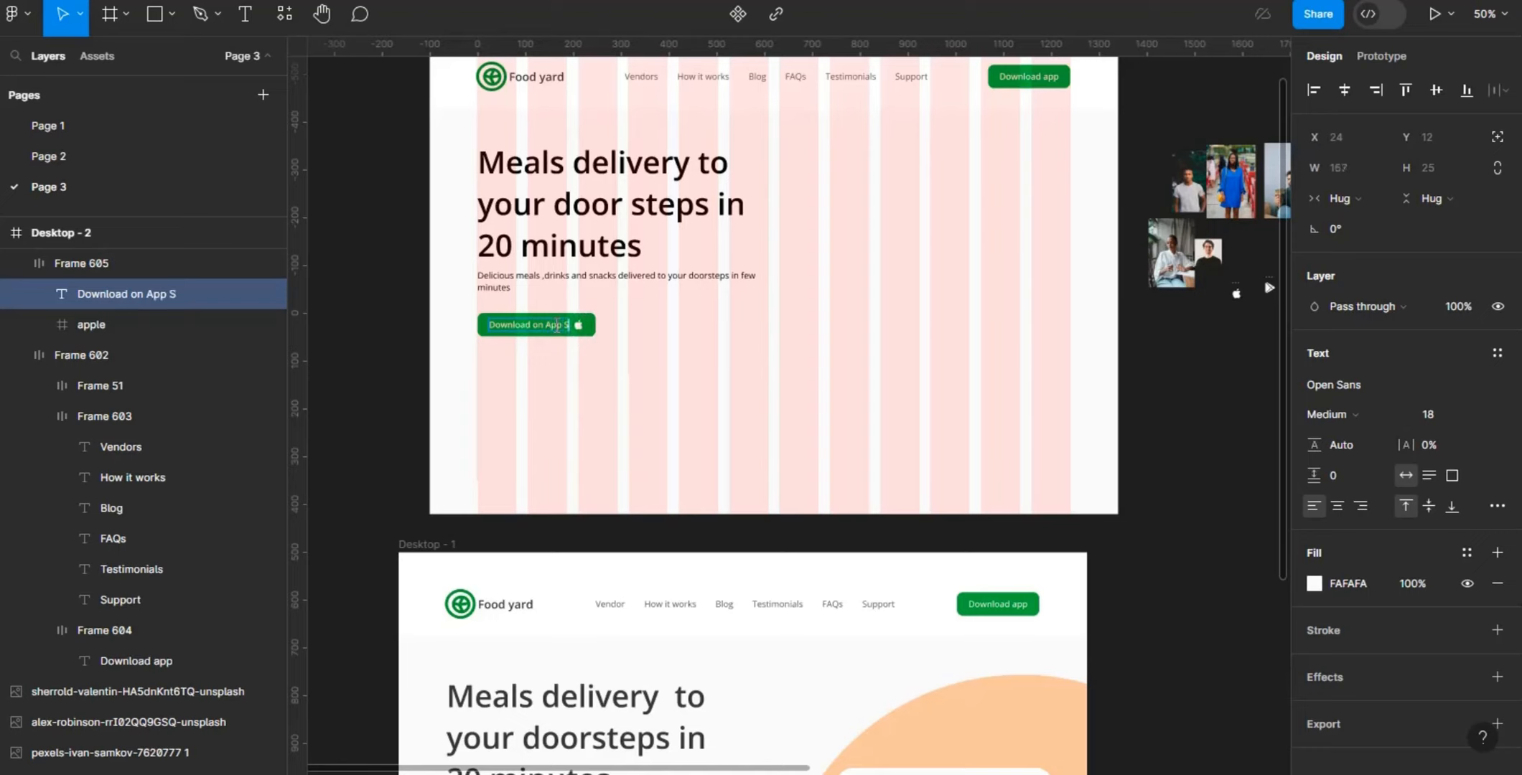
text(tore)
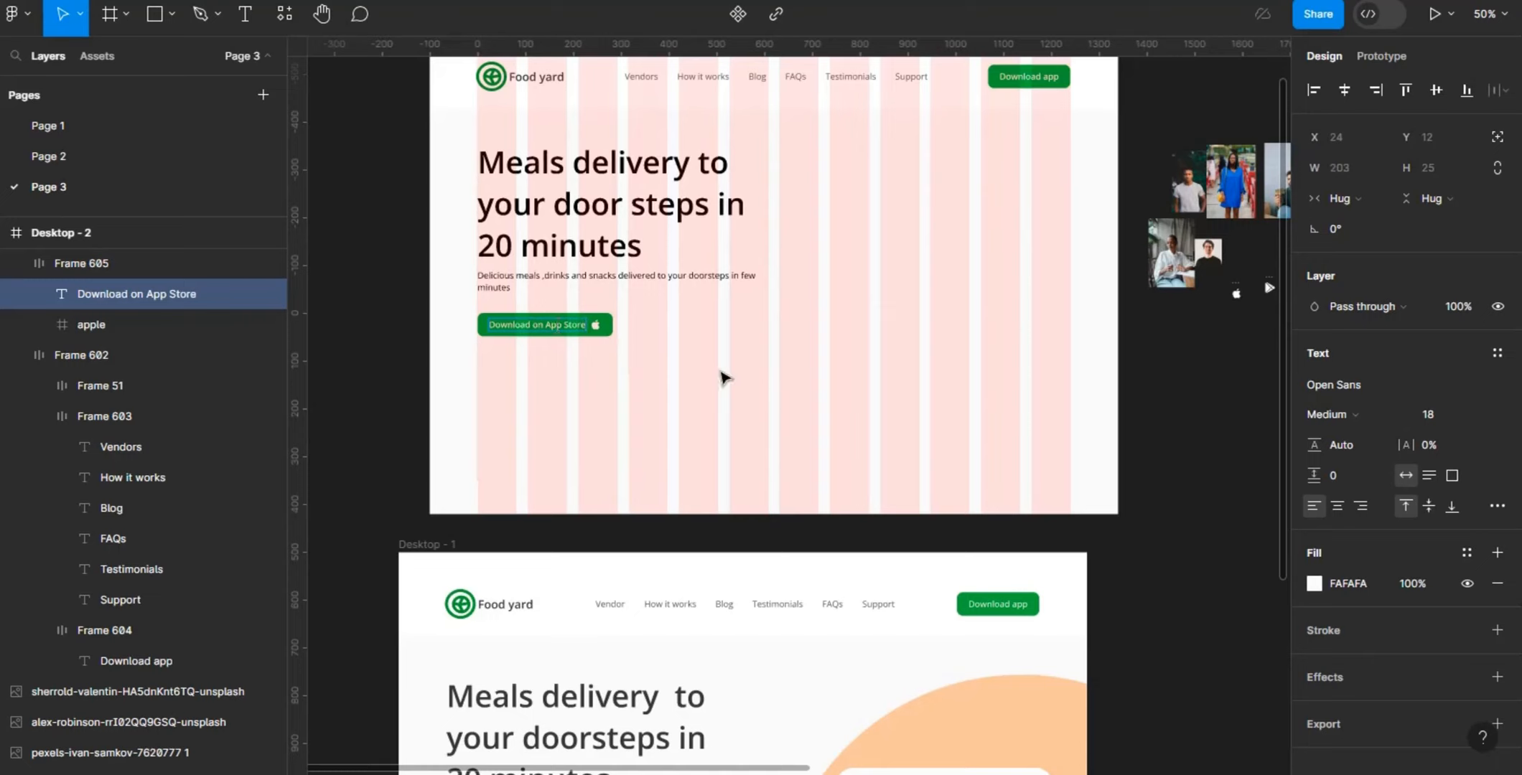
key(Escape)
click(722, 378)
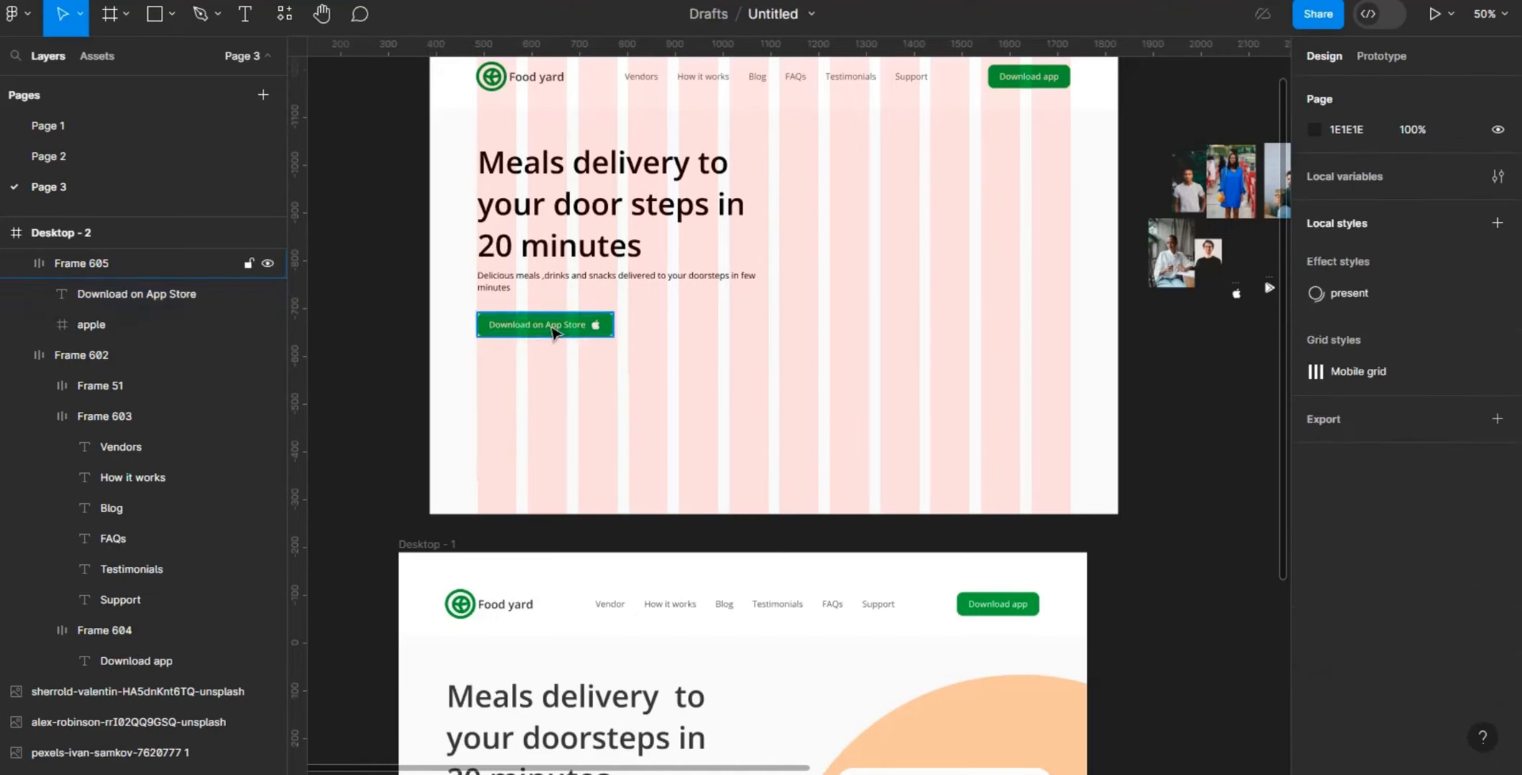
- Put the button's label after the apple icon and duplicate the whole button beside it at X 408, Y 603
click(553, 331)
click(553, 331)
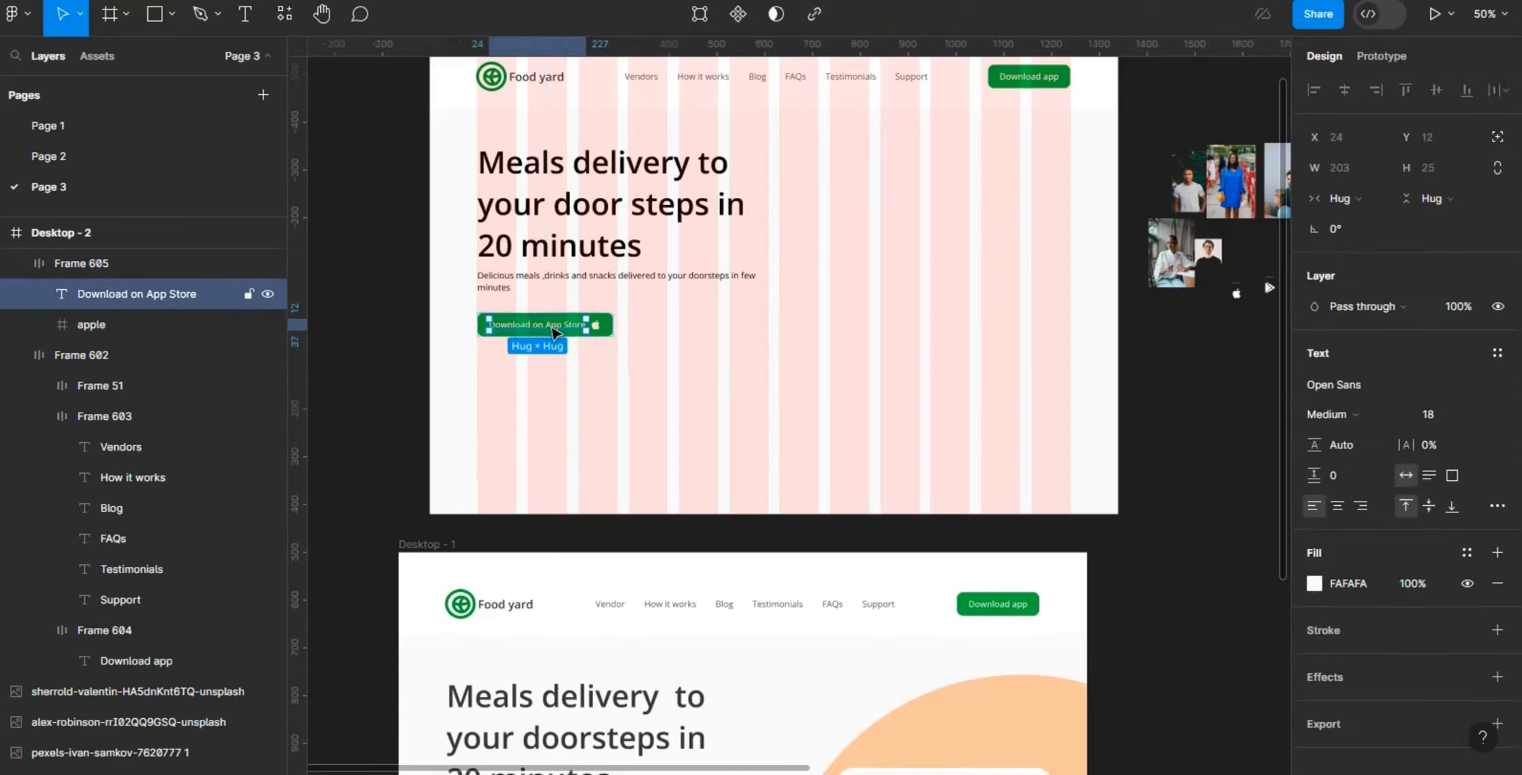
key(Right)
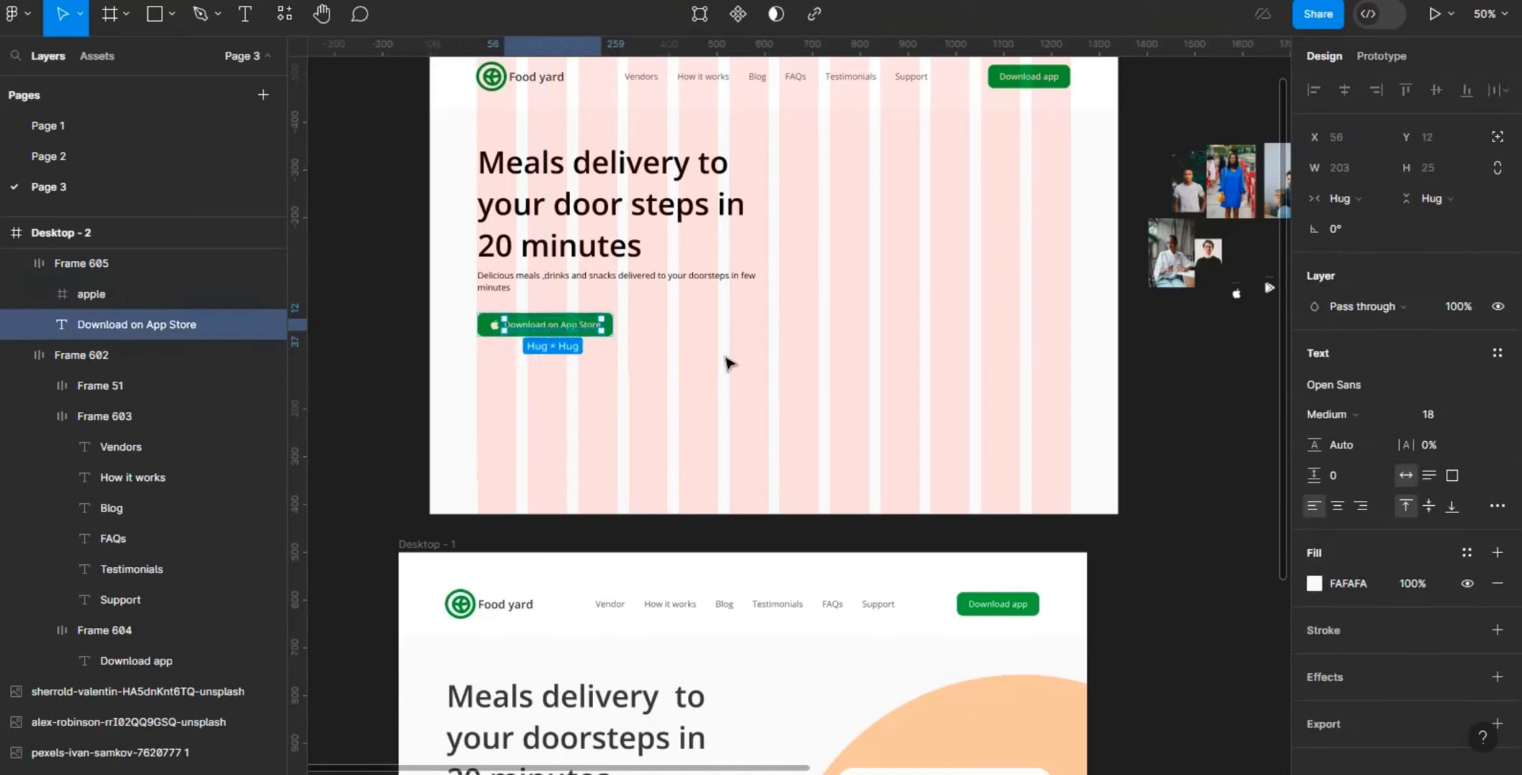
key(Escape)
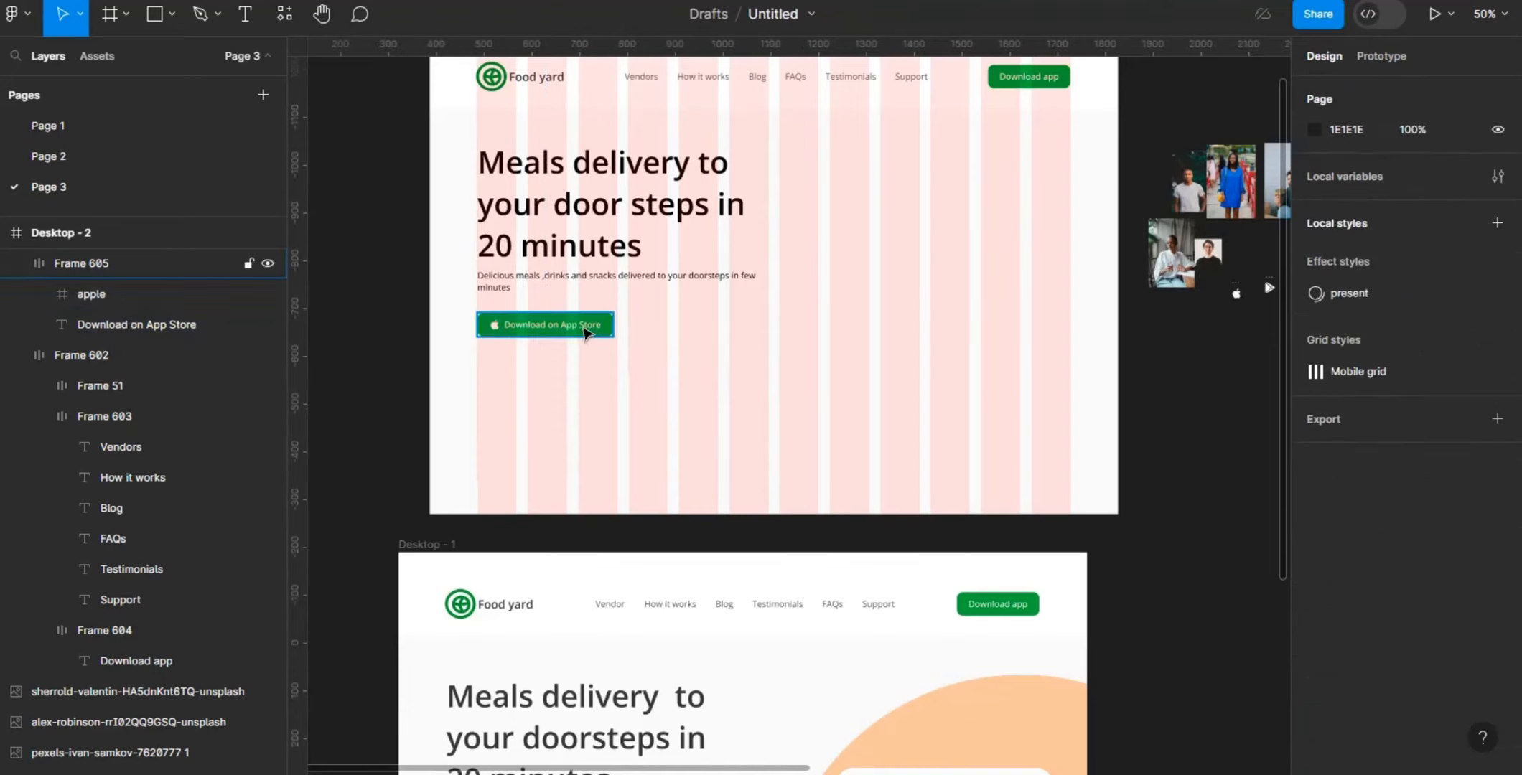
click(583, 332)
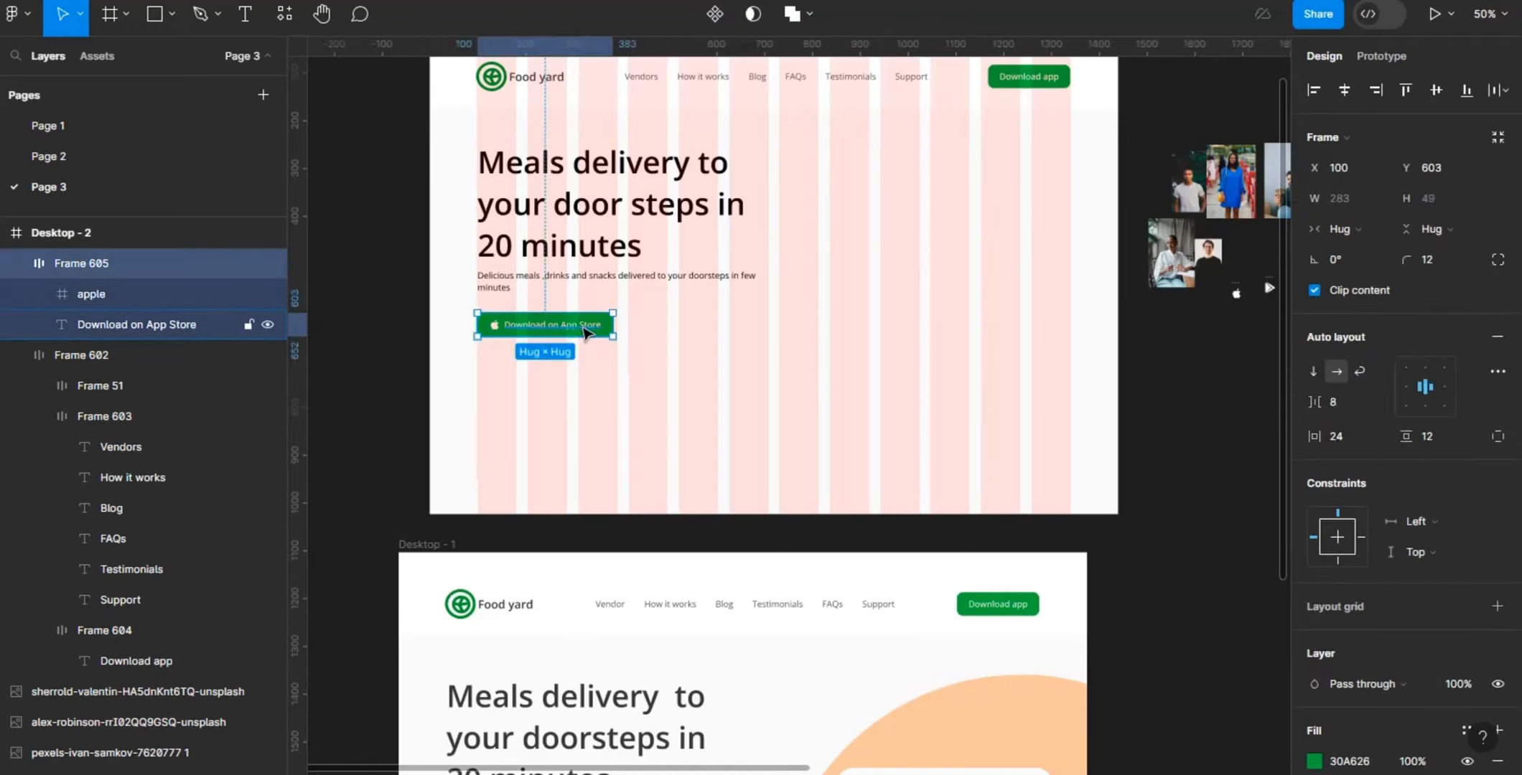
alt+drag(565, 332, 713, 339)
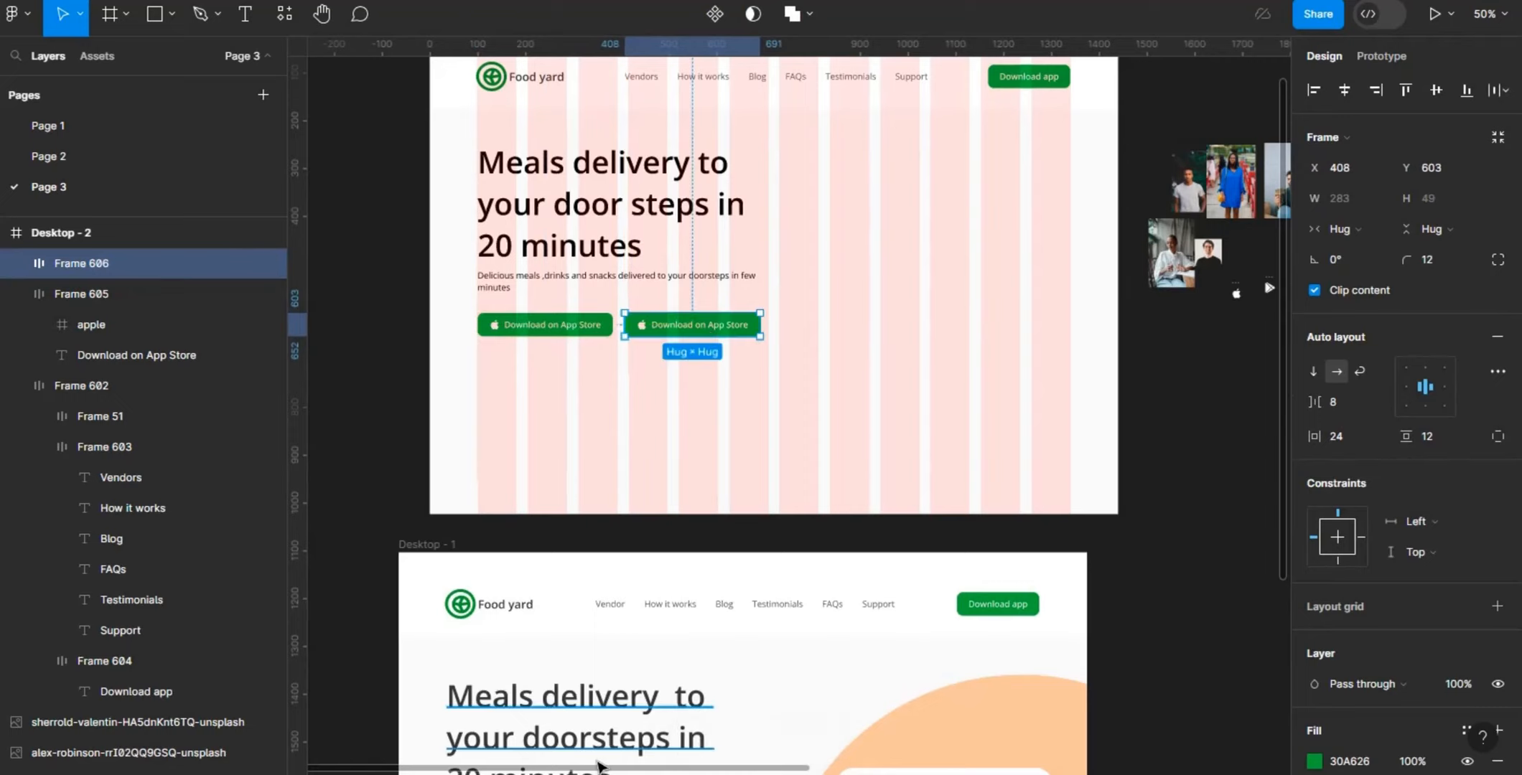
- Change the label of the duplicated download button to "Download on Play Store"
scroll(616, 770, right, 2)
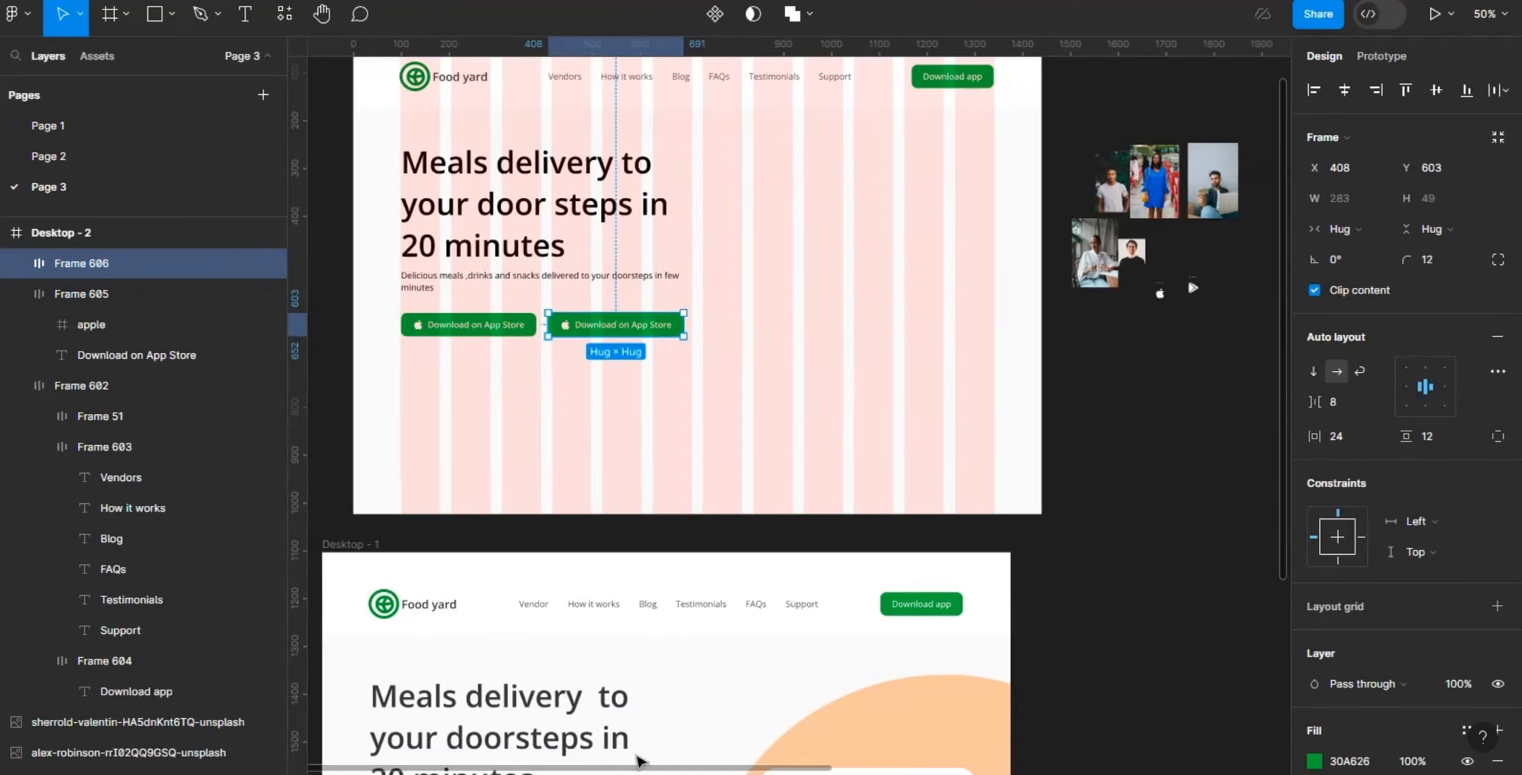
double_click(616, 327)
double_click(613, 325)
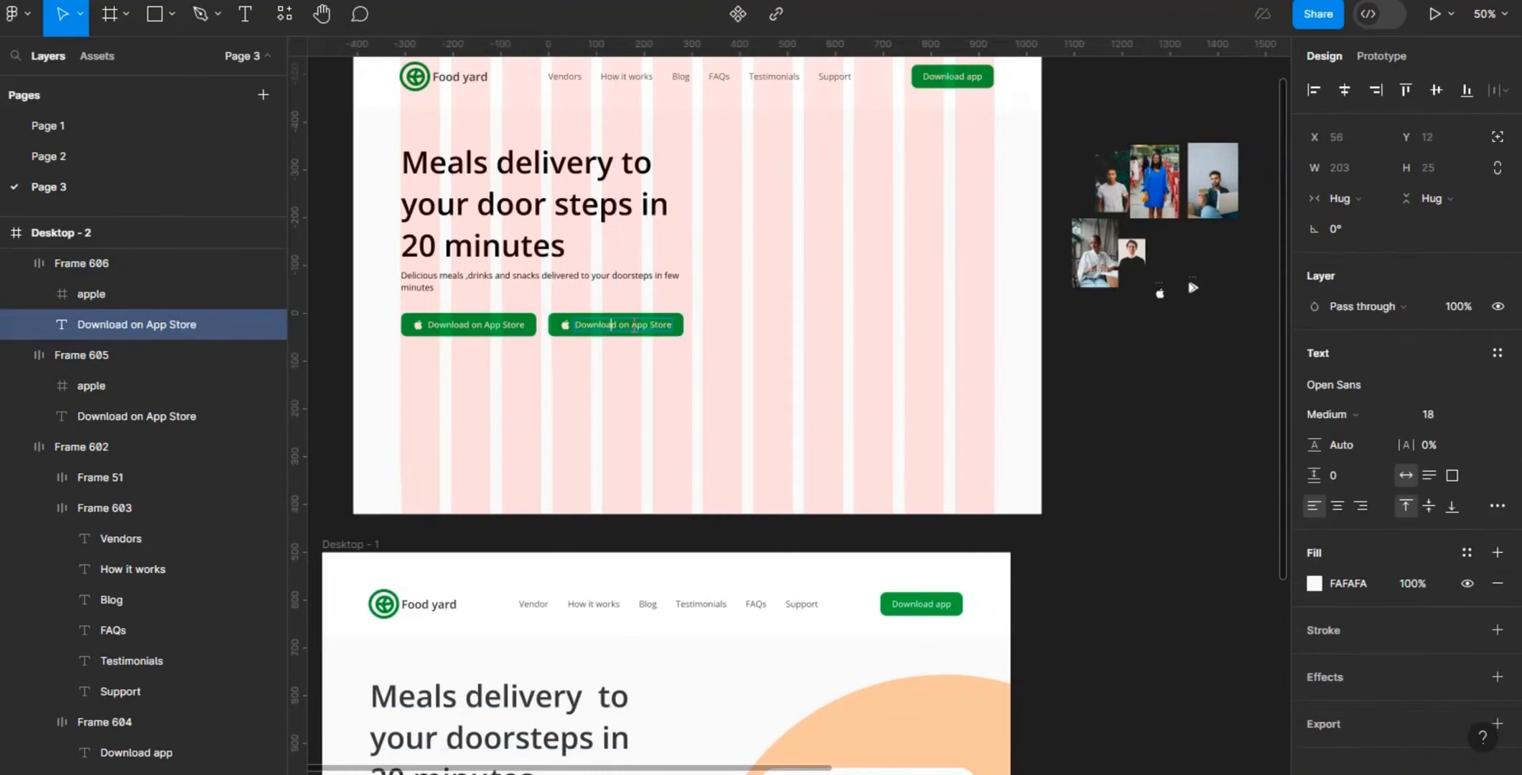
drag(635, 325, 677, 332)
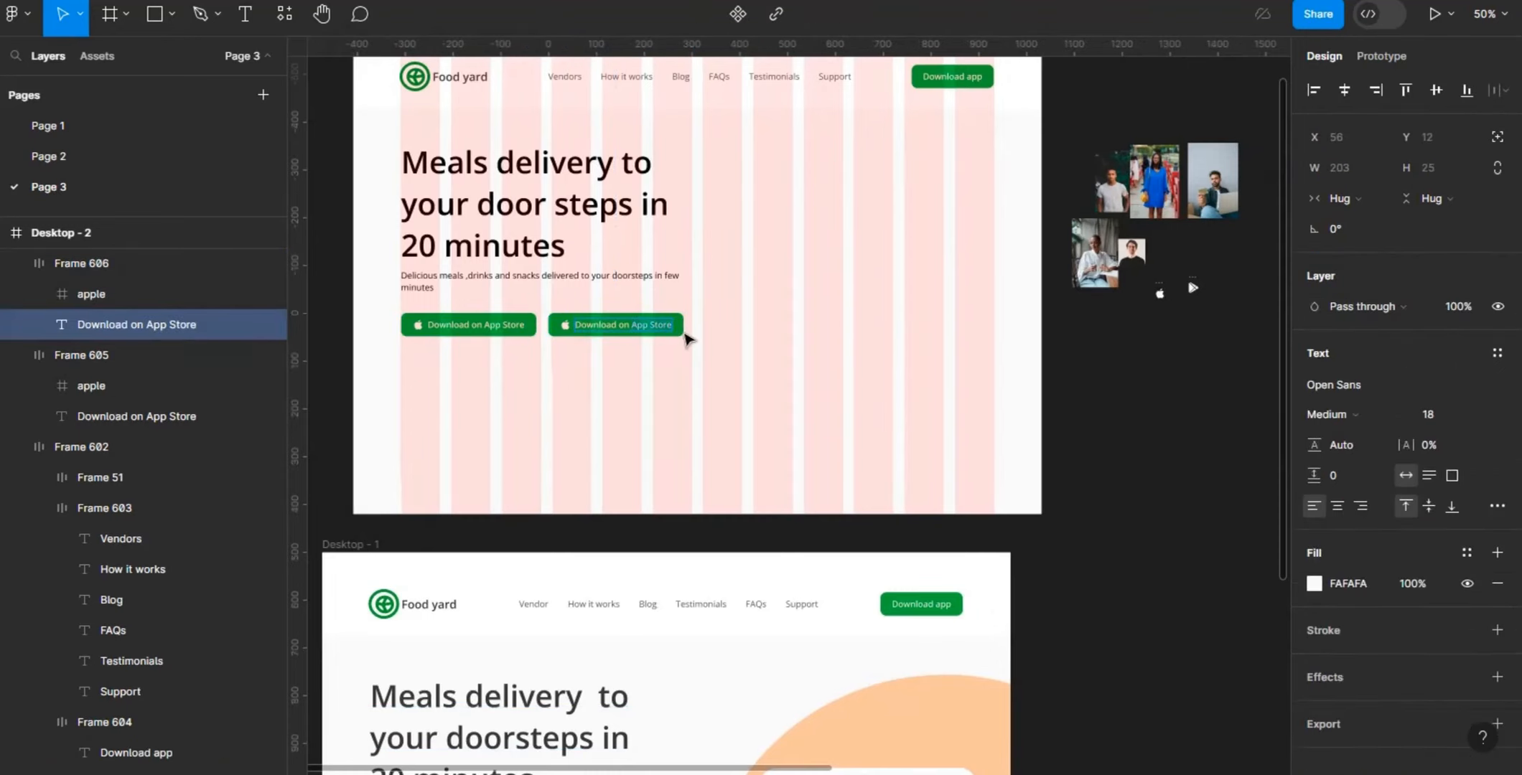
key(BackSpace)
text(A)
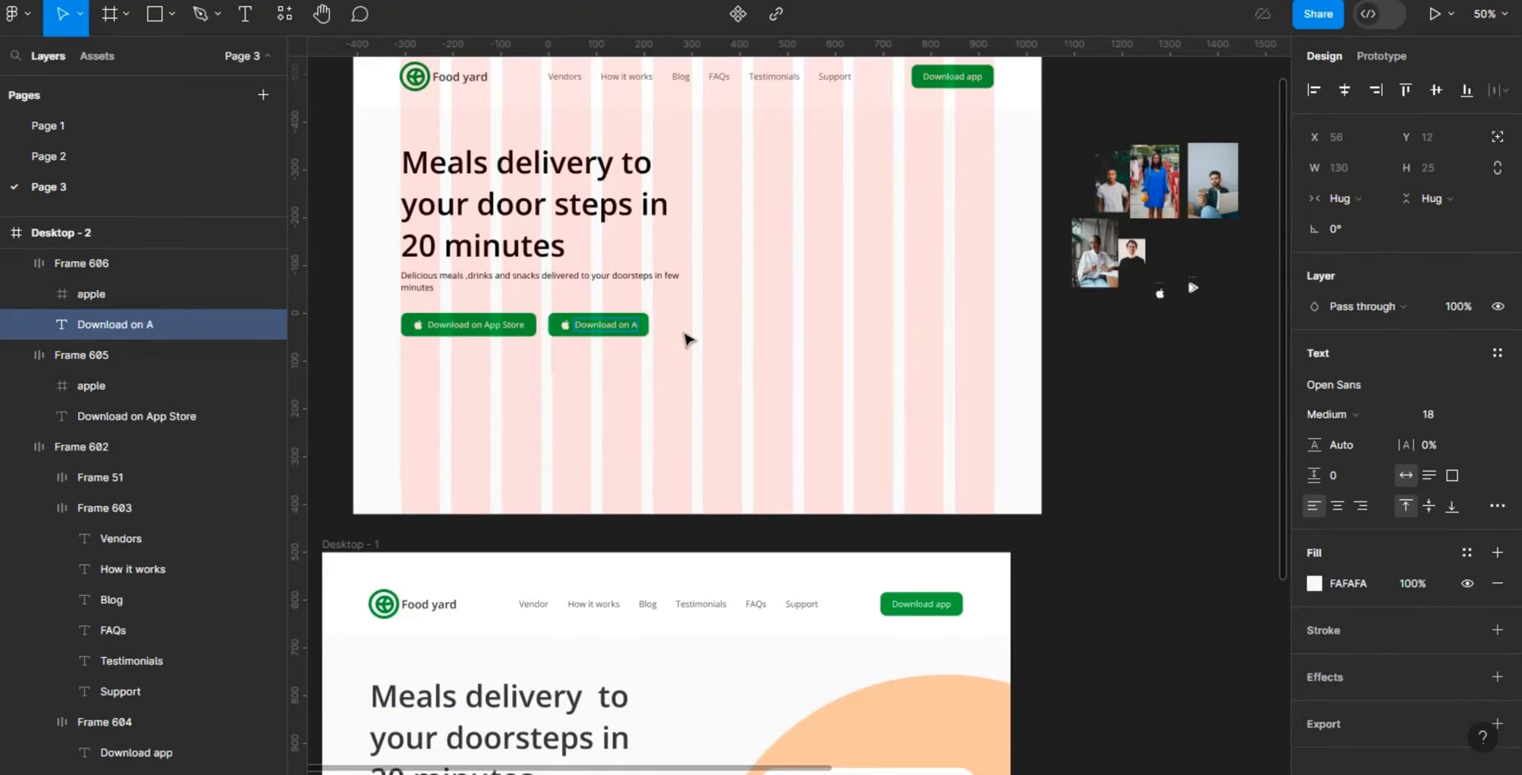
key(BackSpace)
text(Play Store)
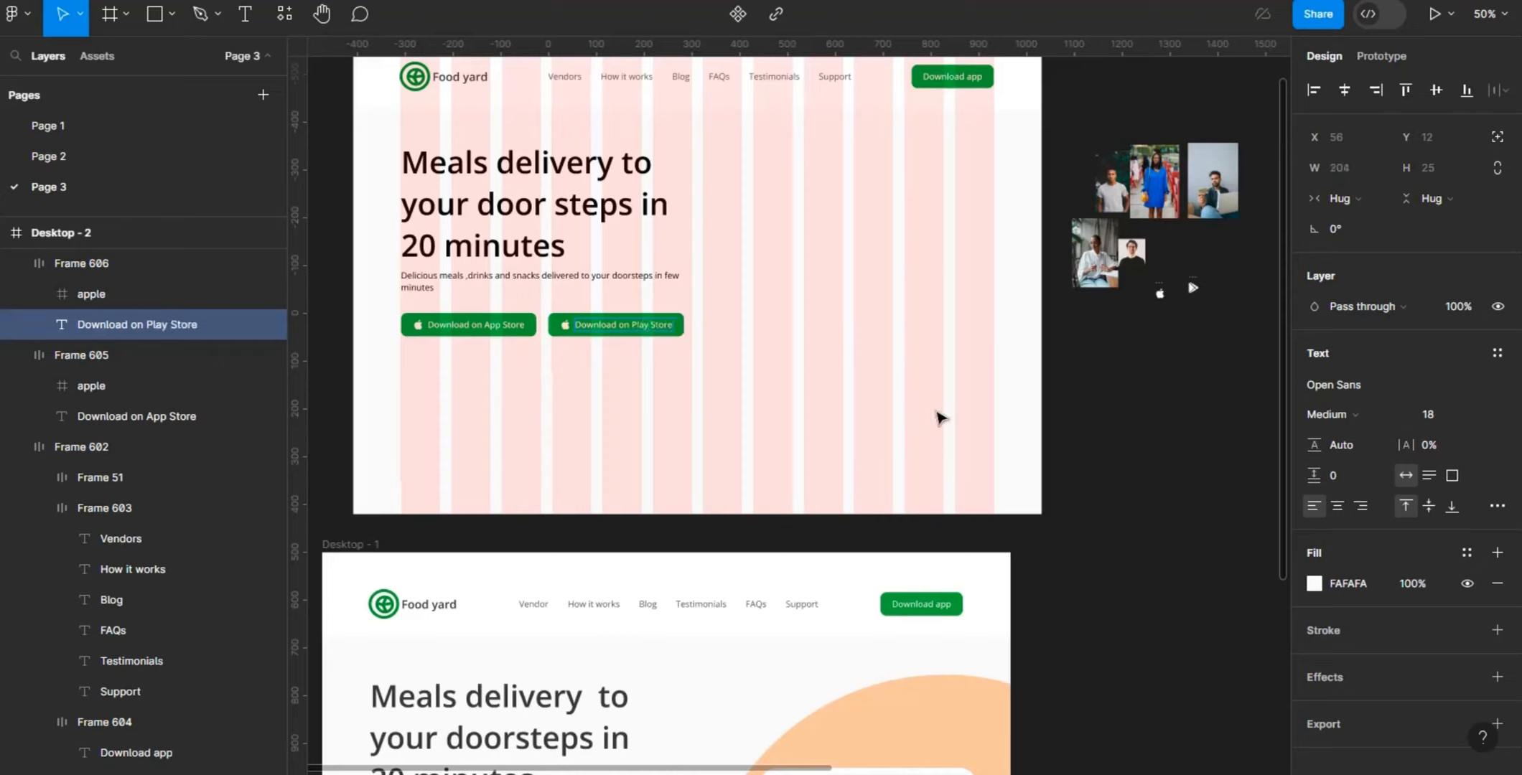
key(Escape)
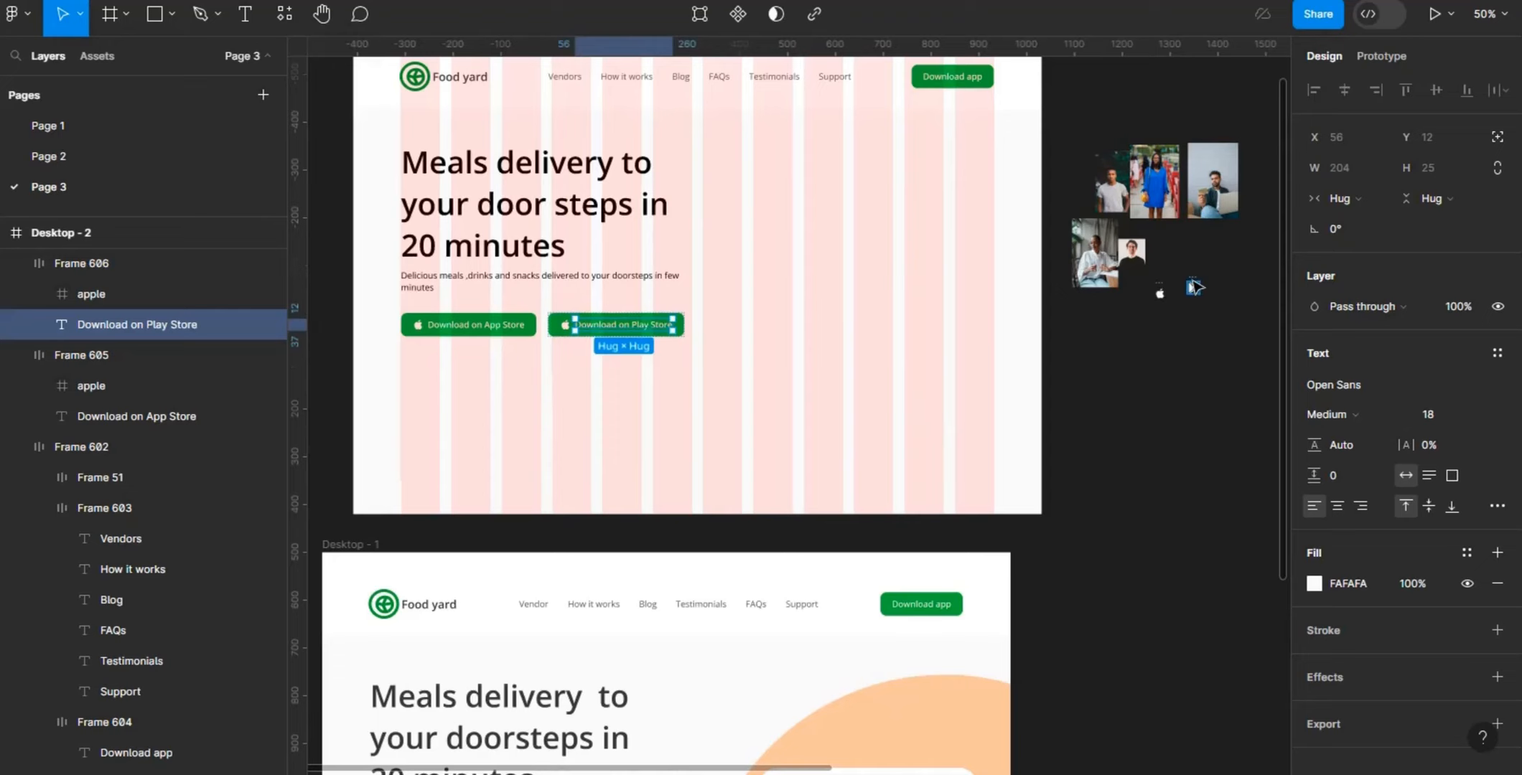
- Replace the apple icon in the Download on Play Store button with a copy of the playstore 1 icon from beside the frame
click(1195, 287)
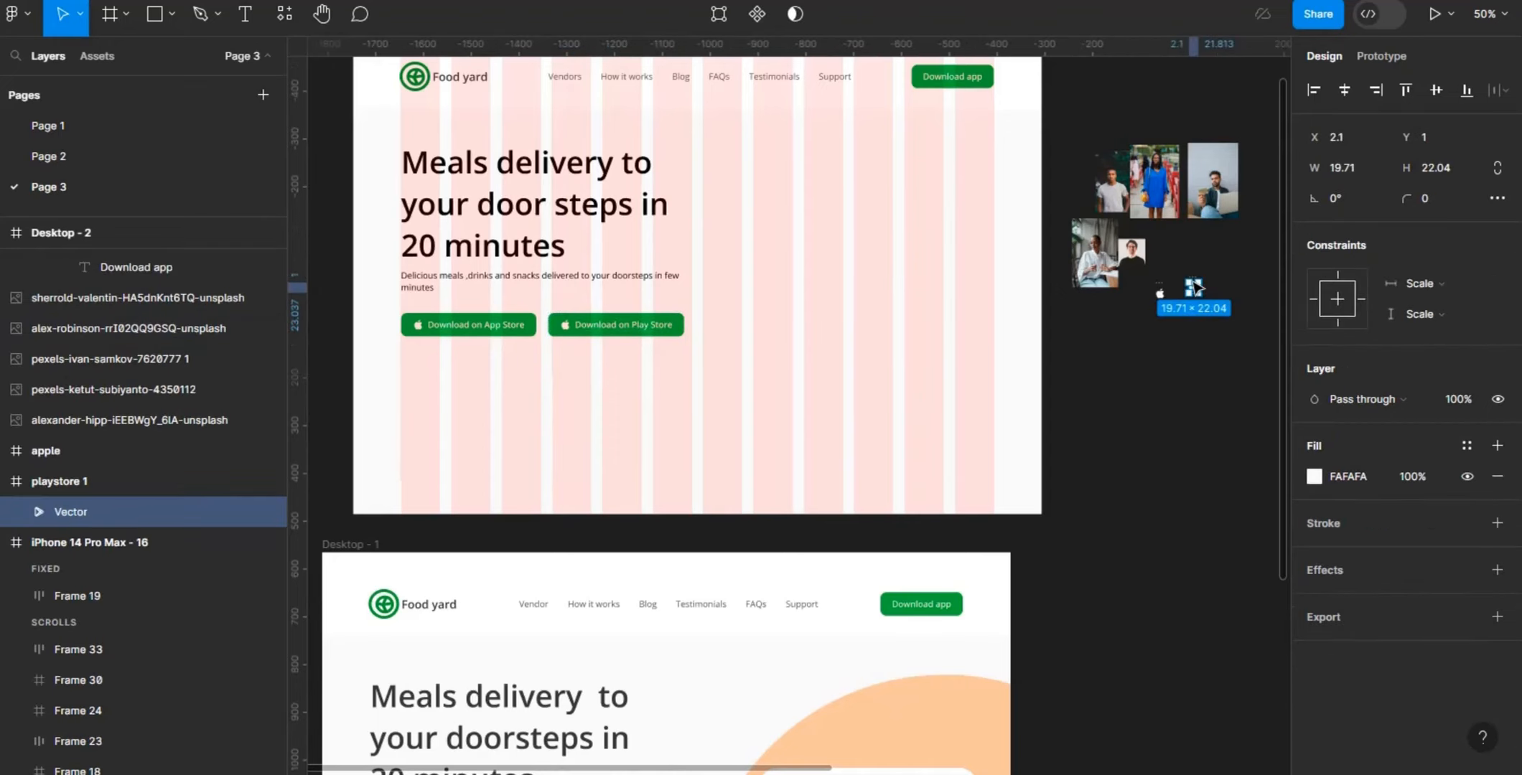
click(86, 481)
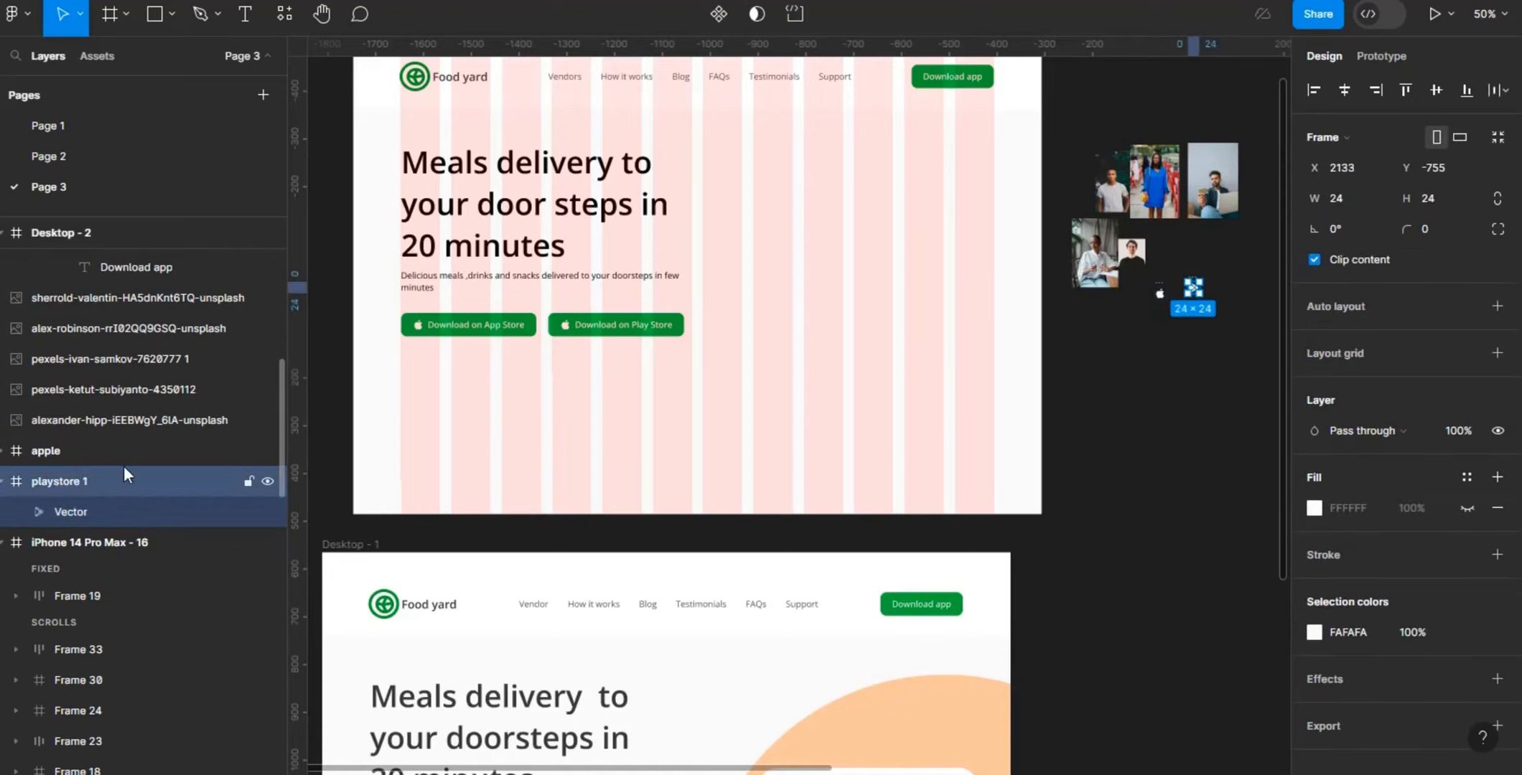
click(577, 330)
double_click(575, 327)
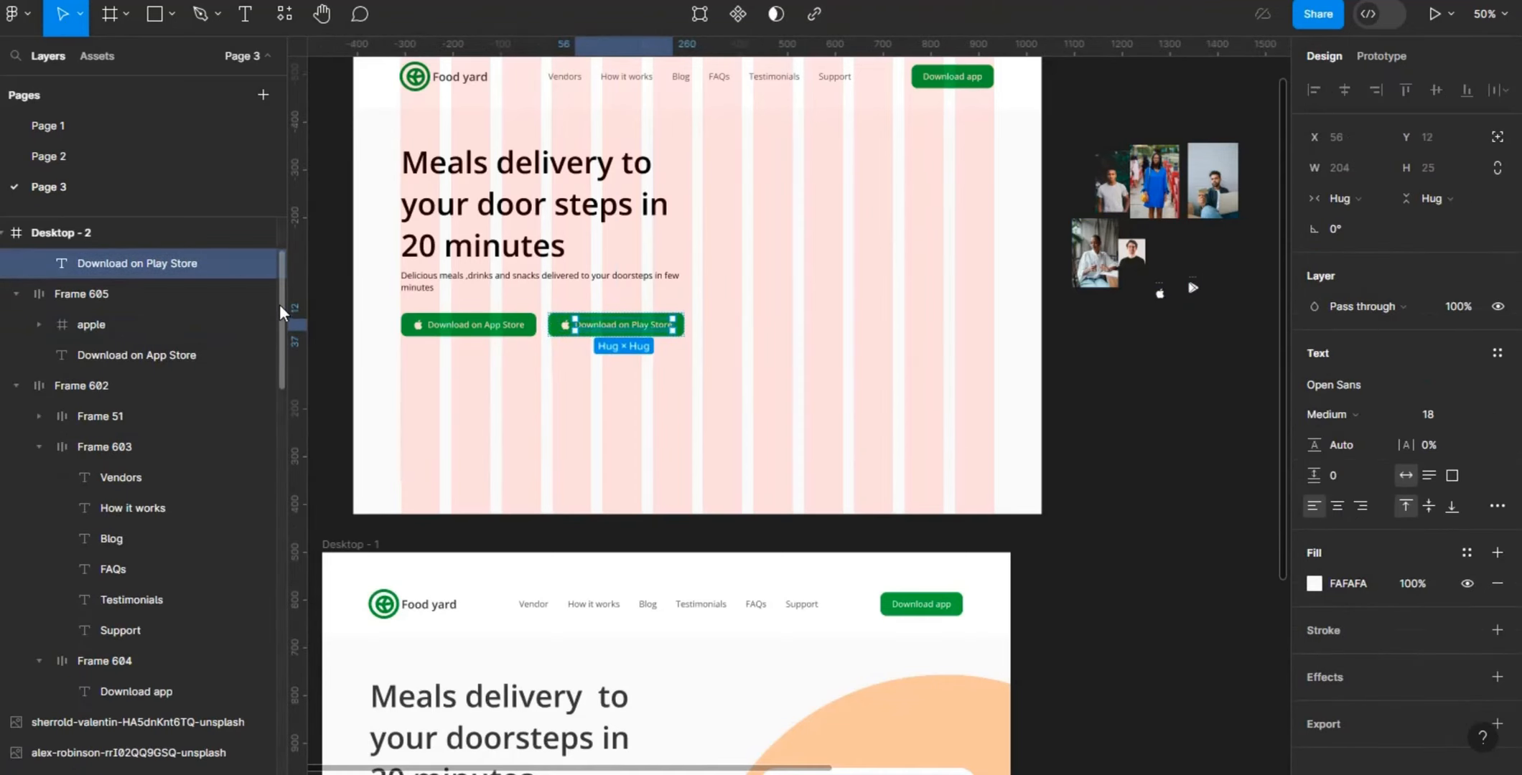
scroll(279, 304, up, 2)
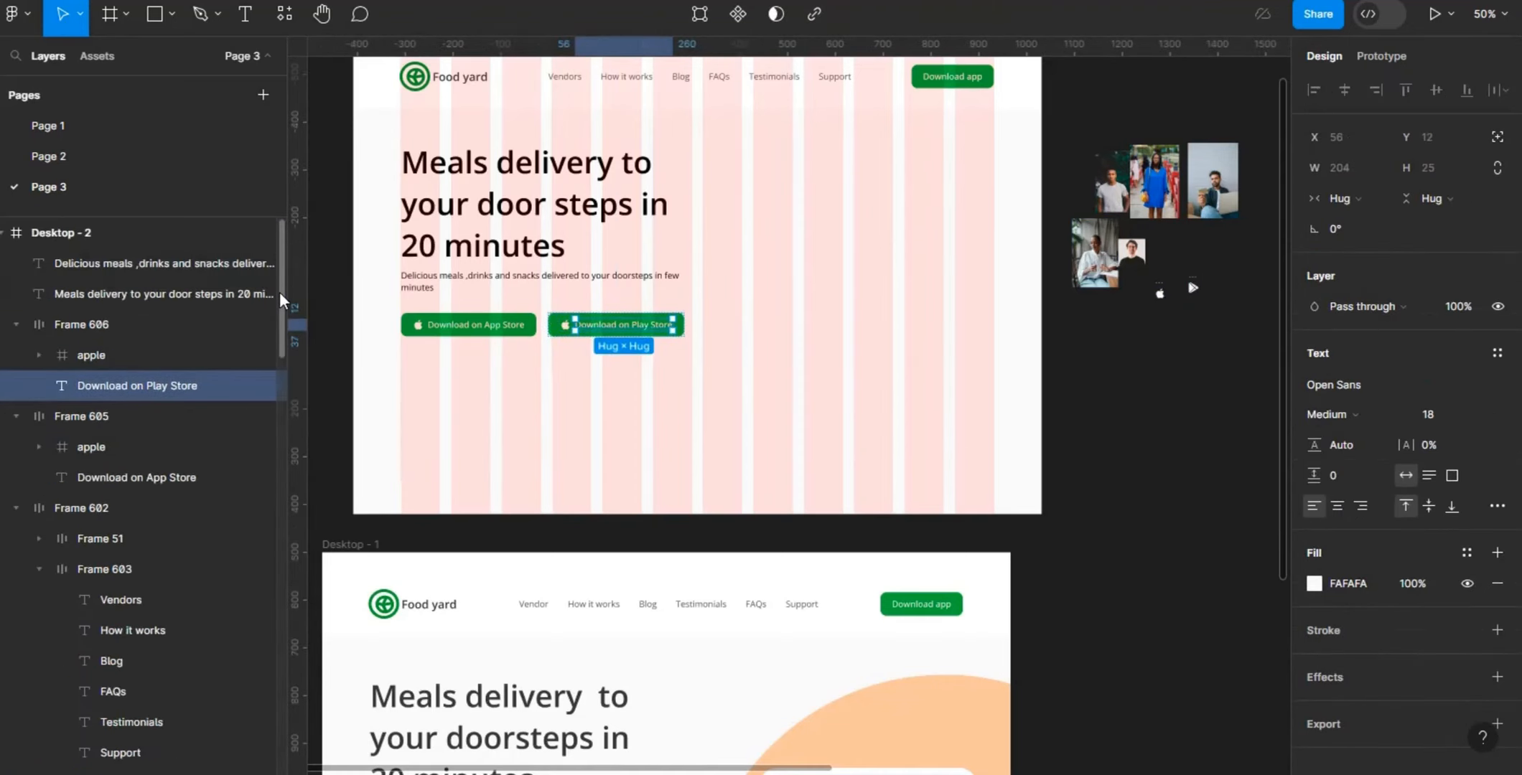
click(179, 355)
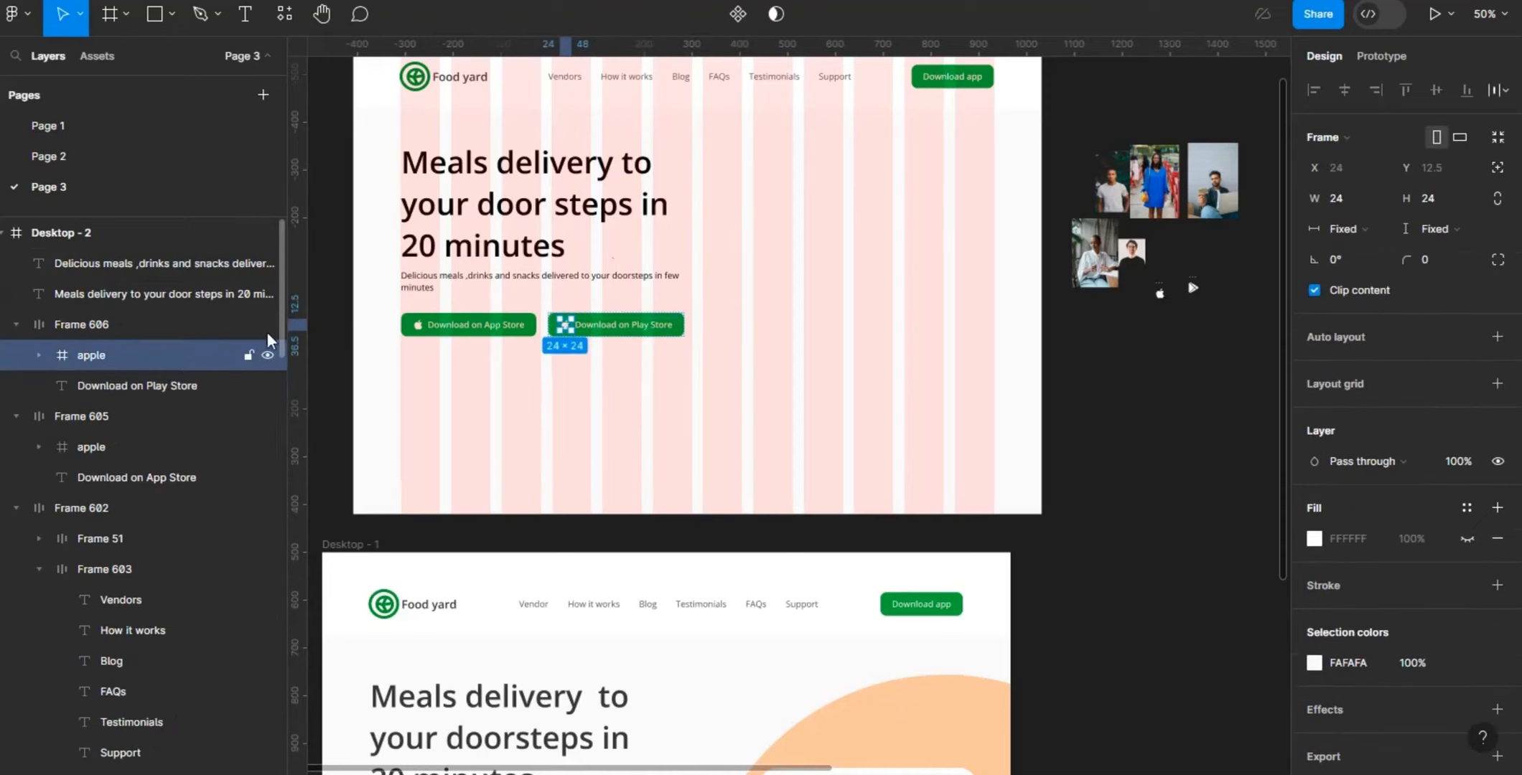
right_click(566, 329)
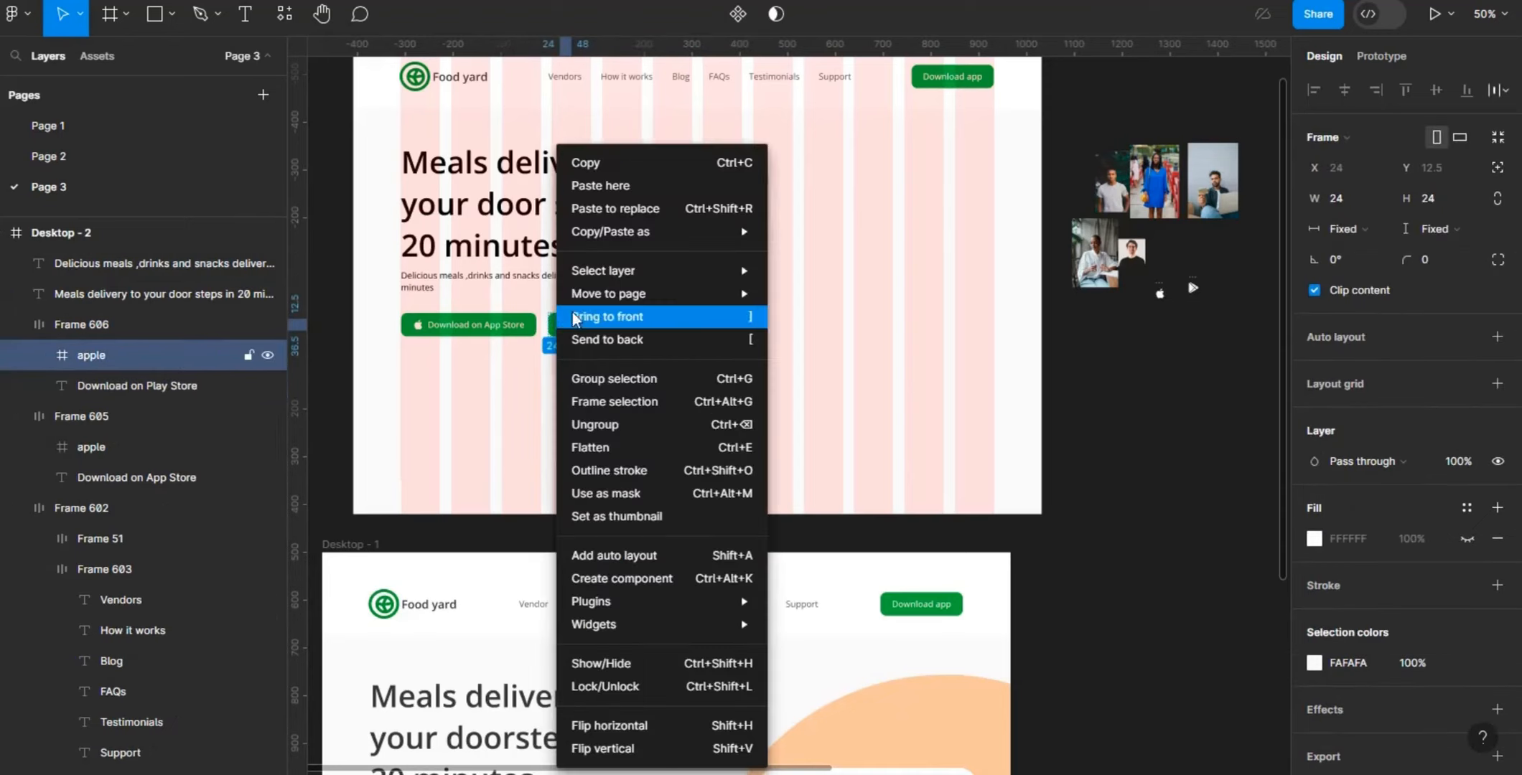
click(671, 208)
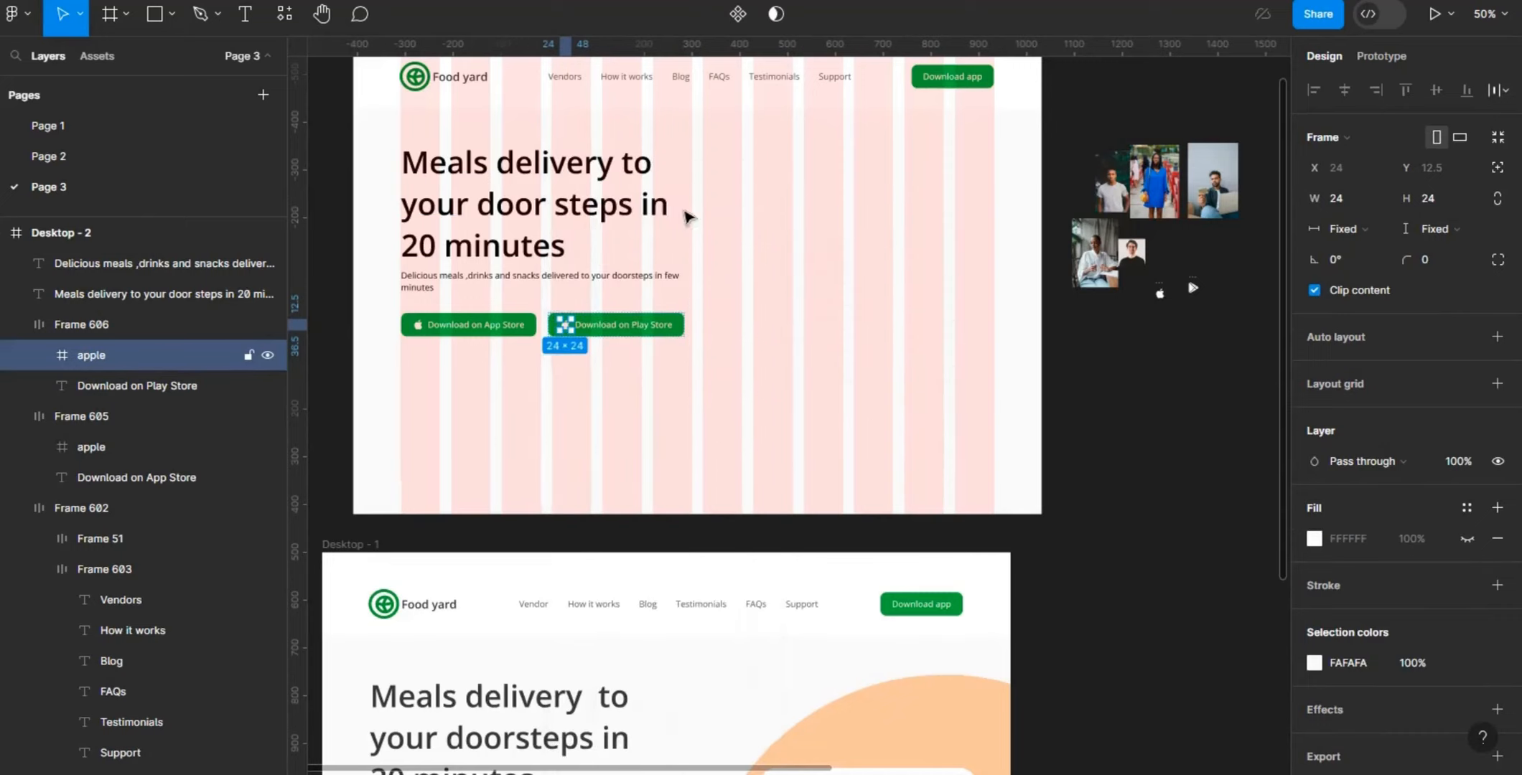
click(775, 340)
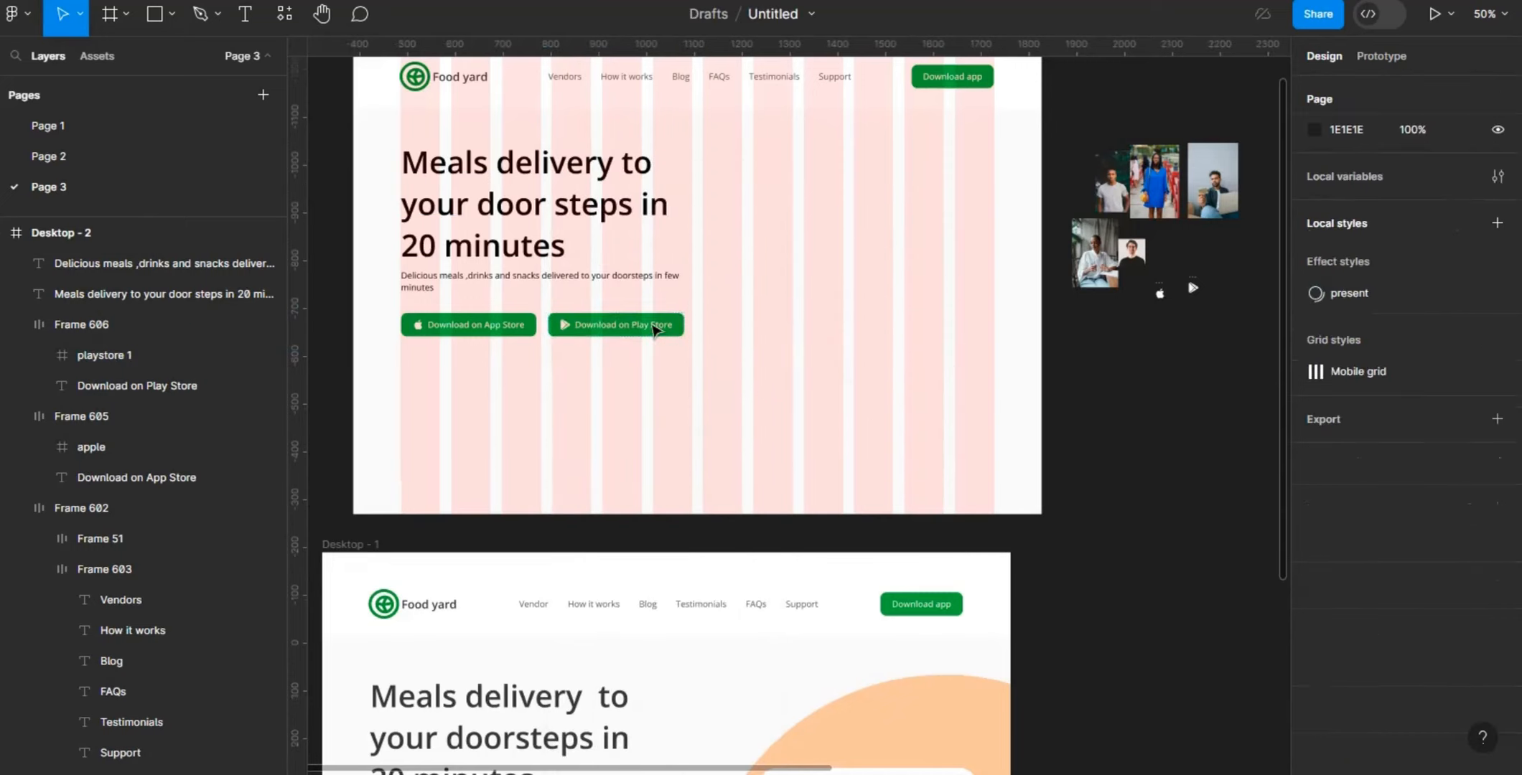
- Recolour the green fill of both store download buttons to dark grey 363736, sampled from the palette swatch above the Desktop - 2 frame
click(644, 329)
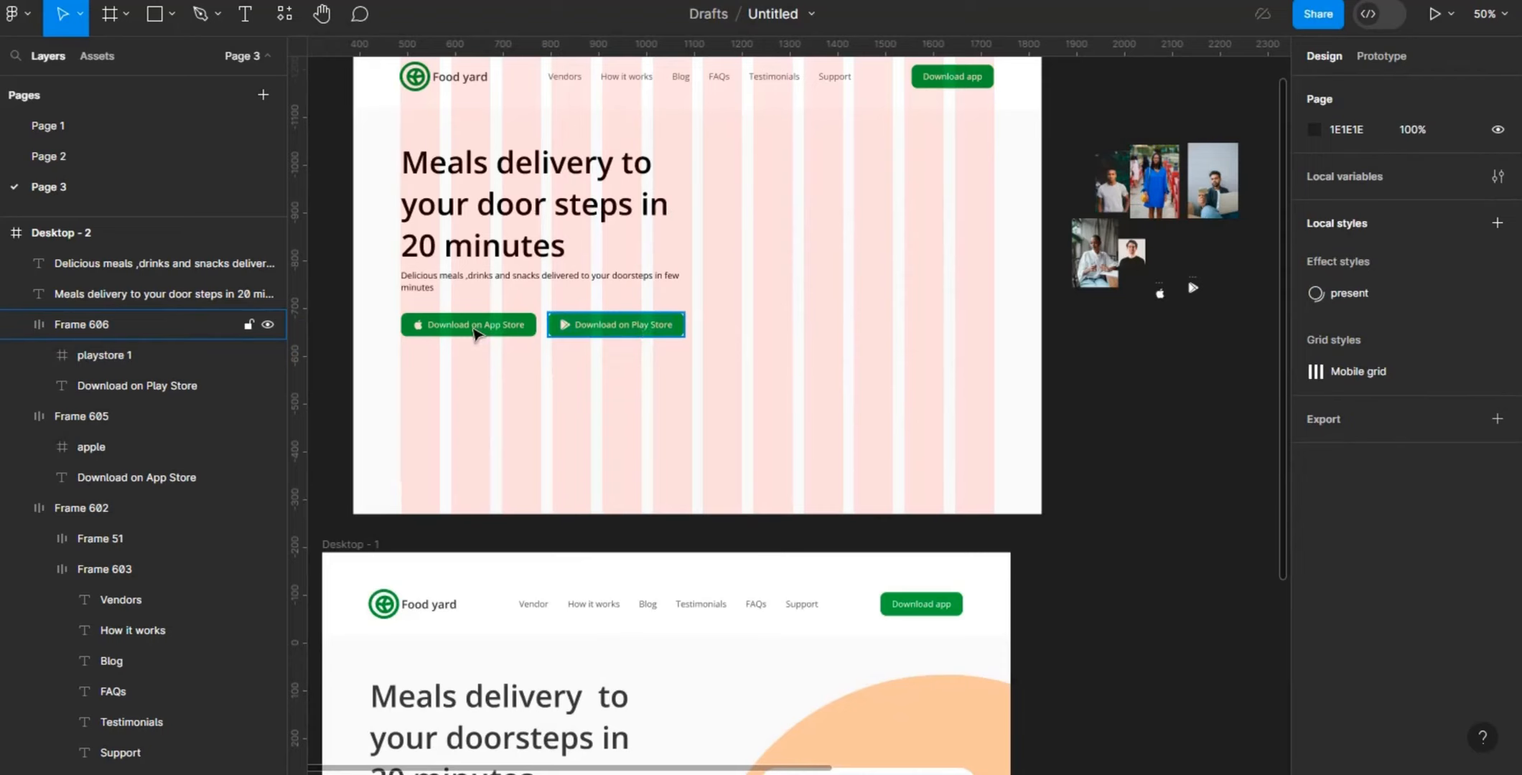
shift+click(473, 332)
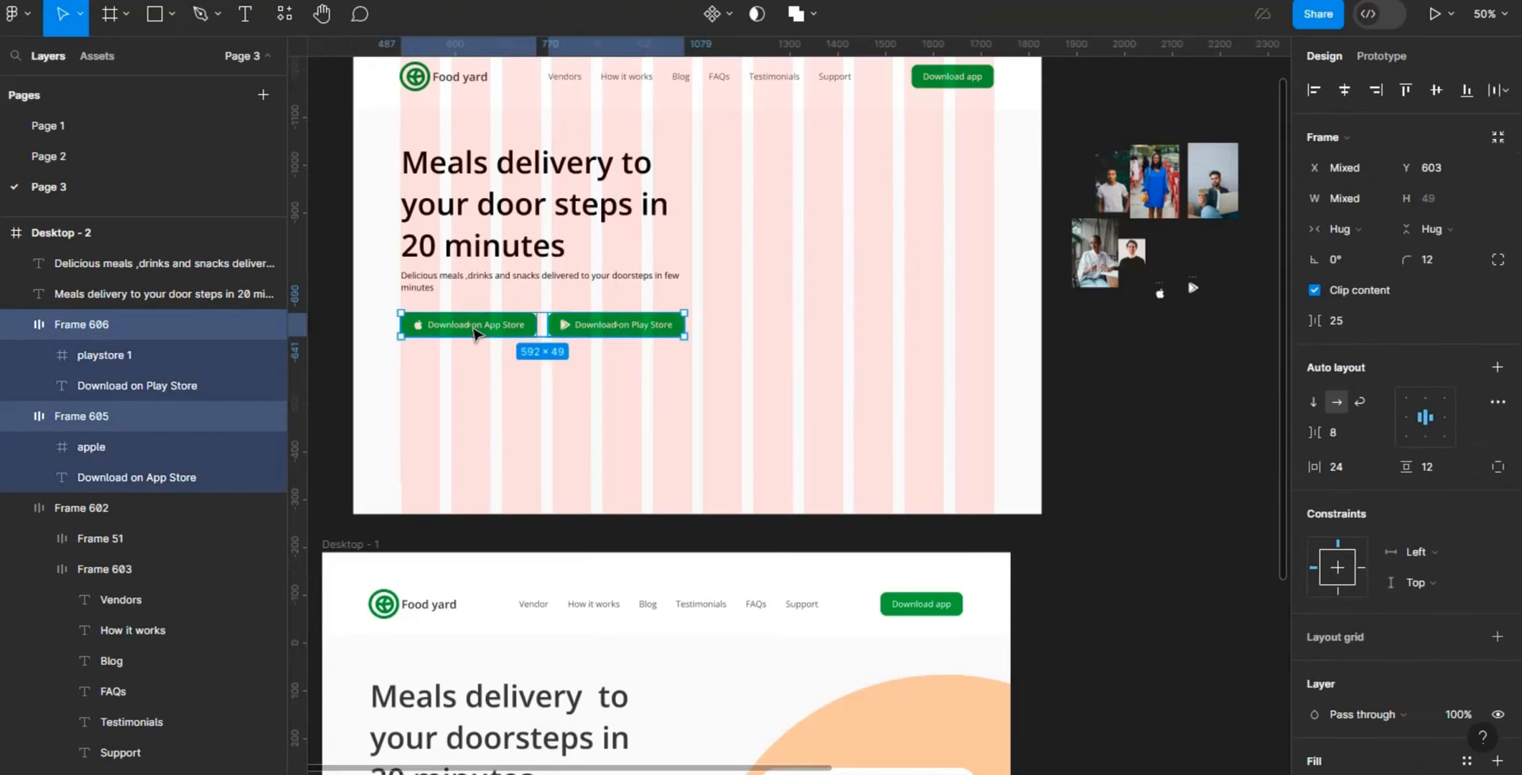
key(minus)
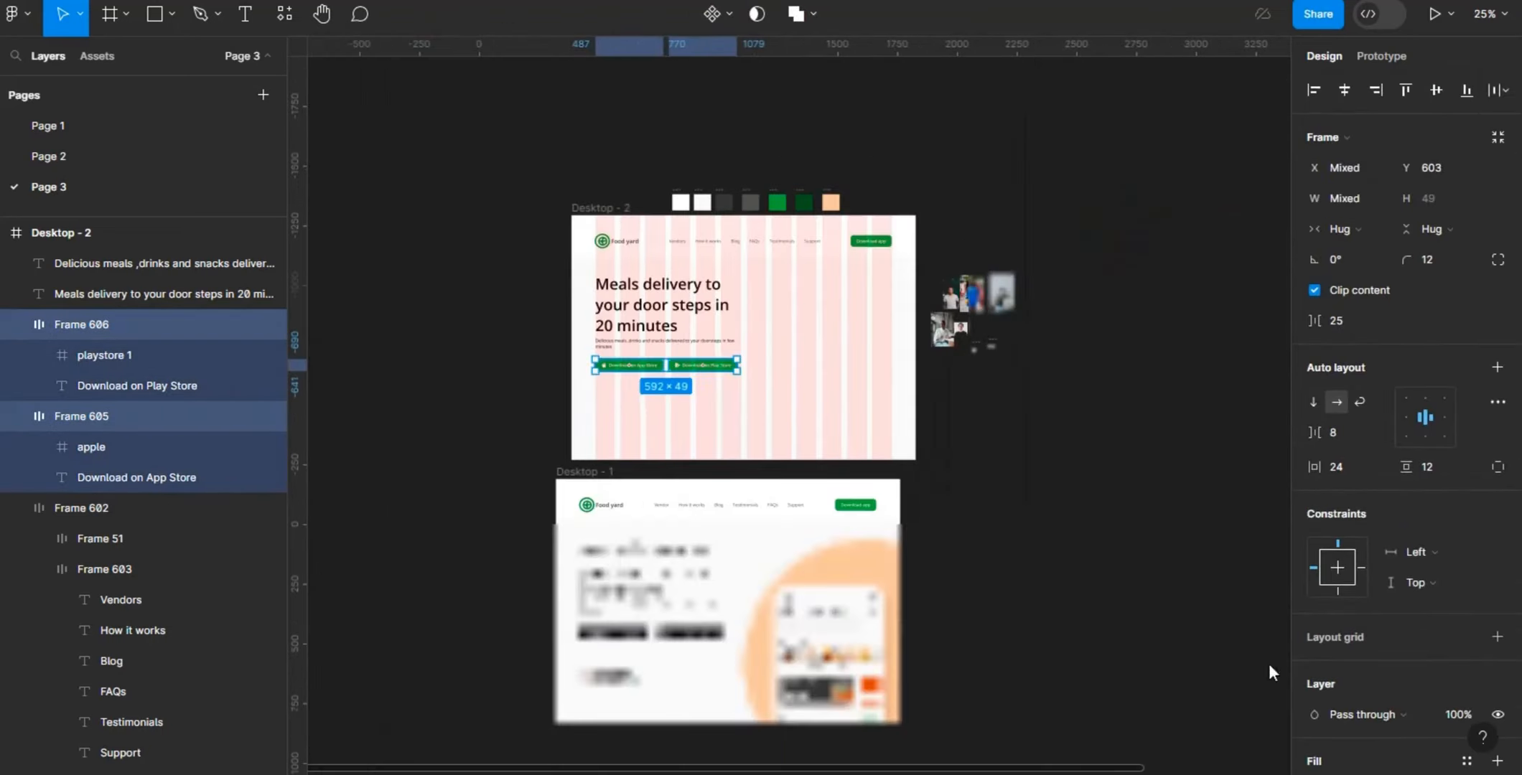
scroll(1314, 580, down, 5)
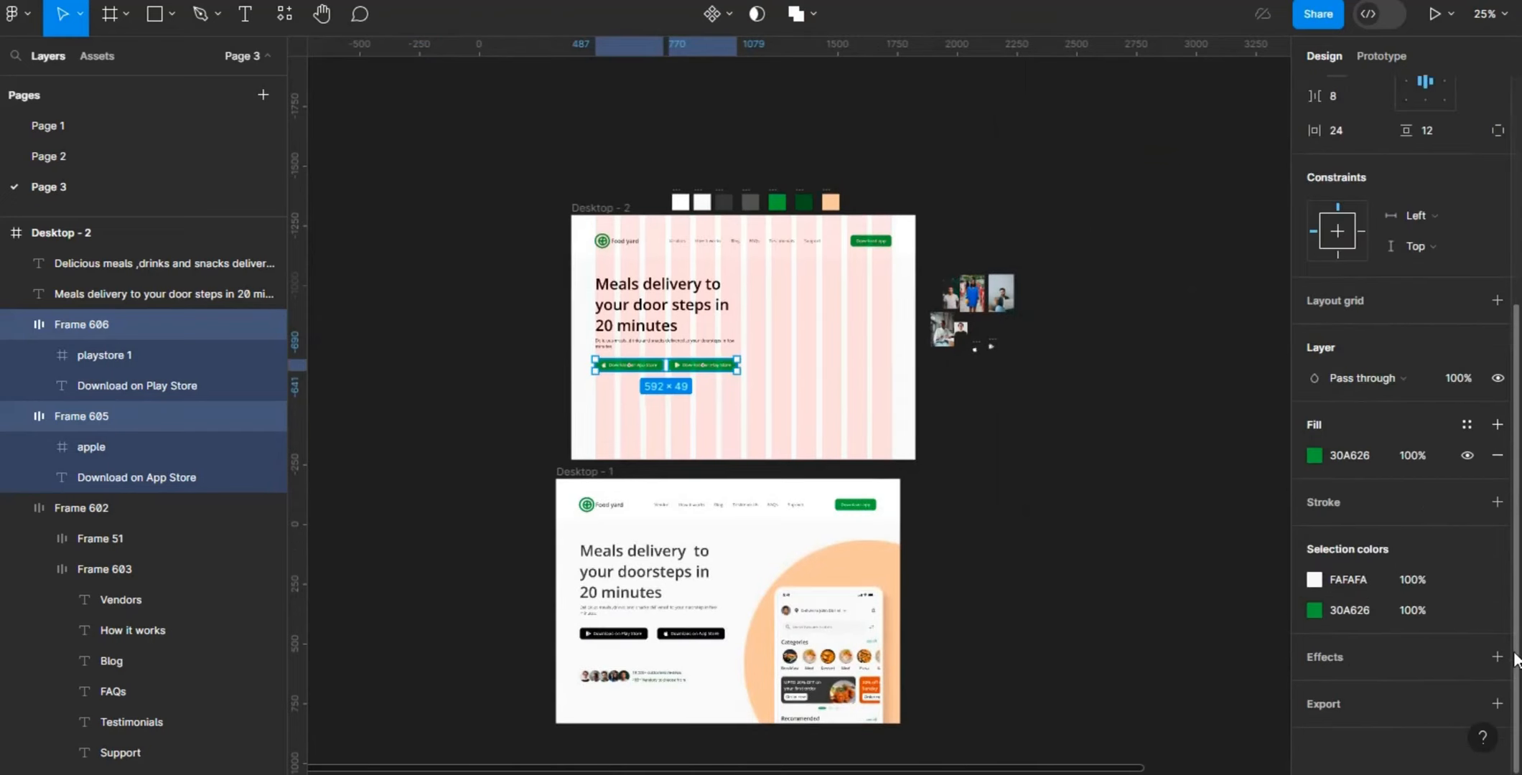
click(1315, 610)
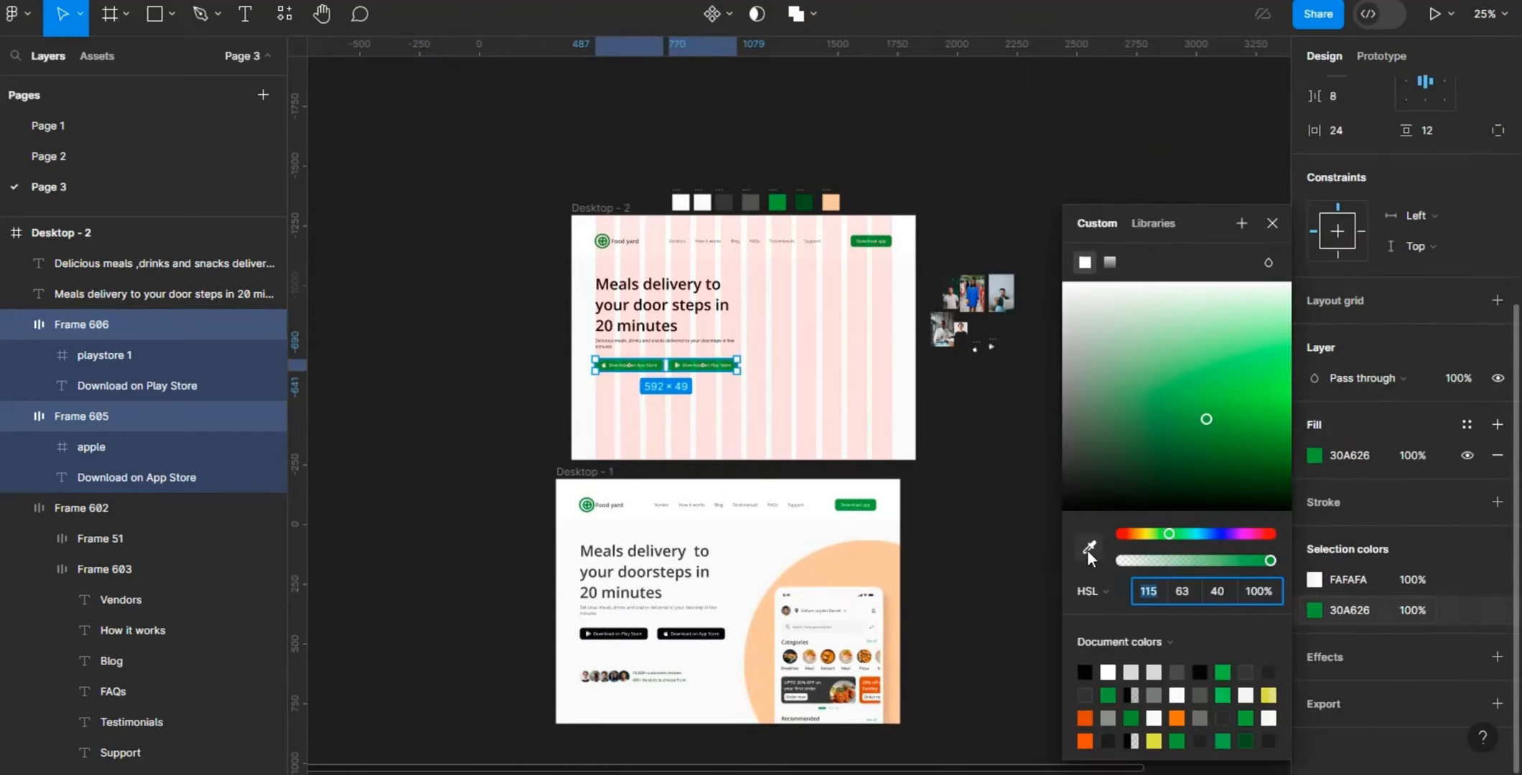
key(i)
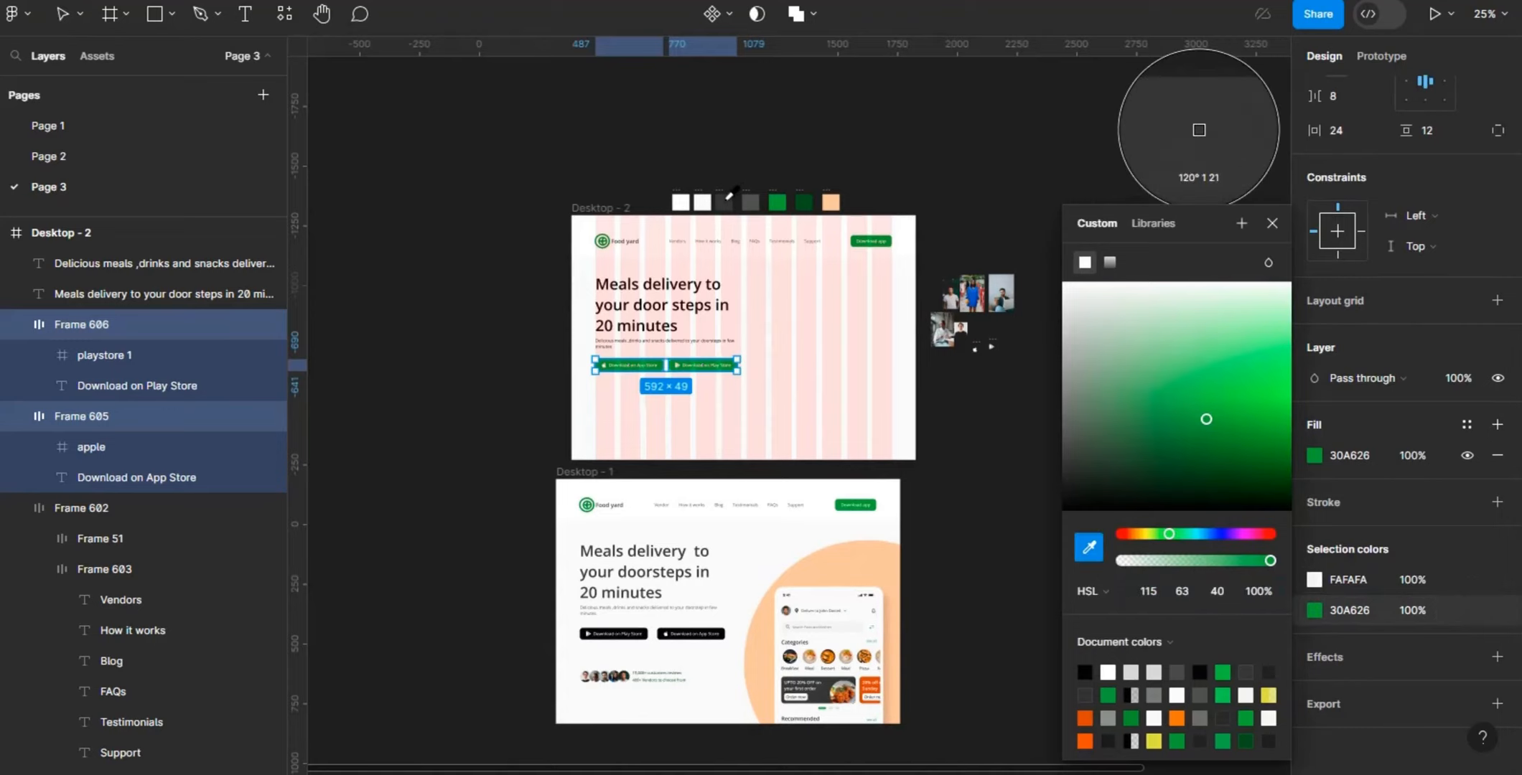
click(726, 200)
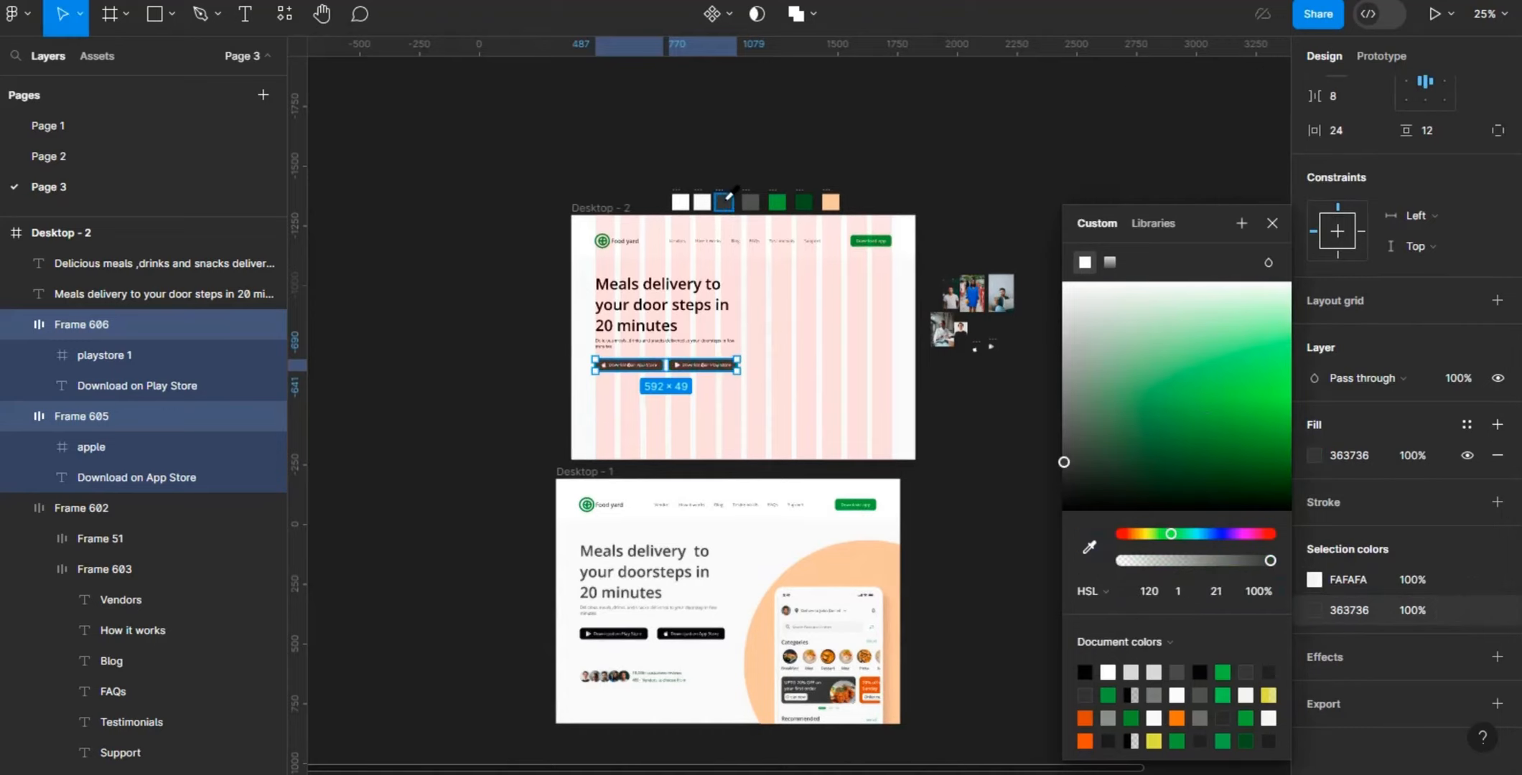
click(970, 488)
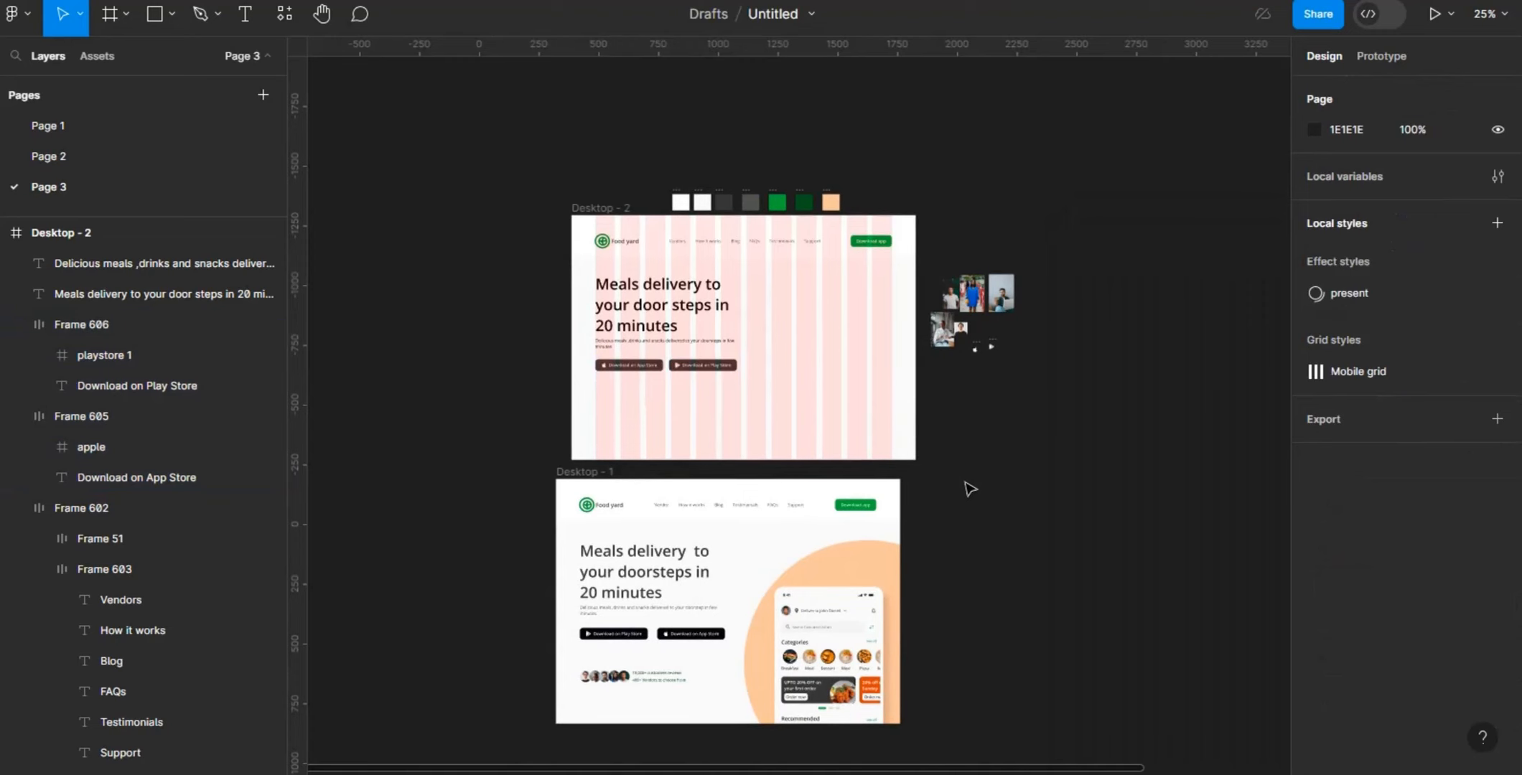
- Wrap the two store download buttons in a horizontal auto layout with a gap of 40
key(ctrl+equal)
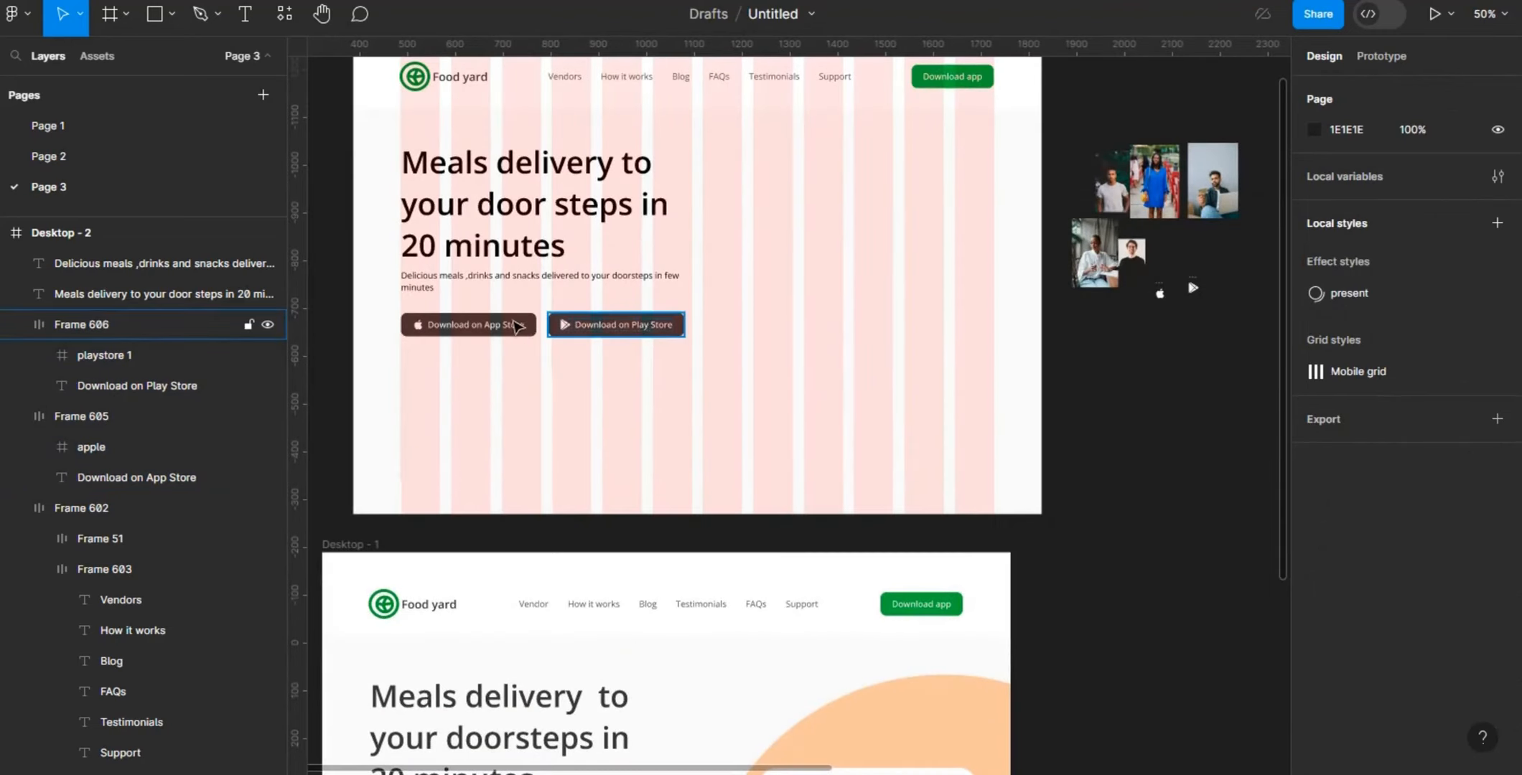
click(639, 326)
shift+click(513, 327)
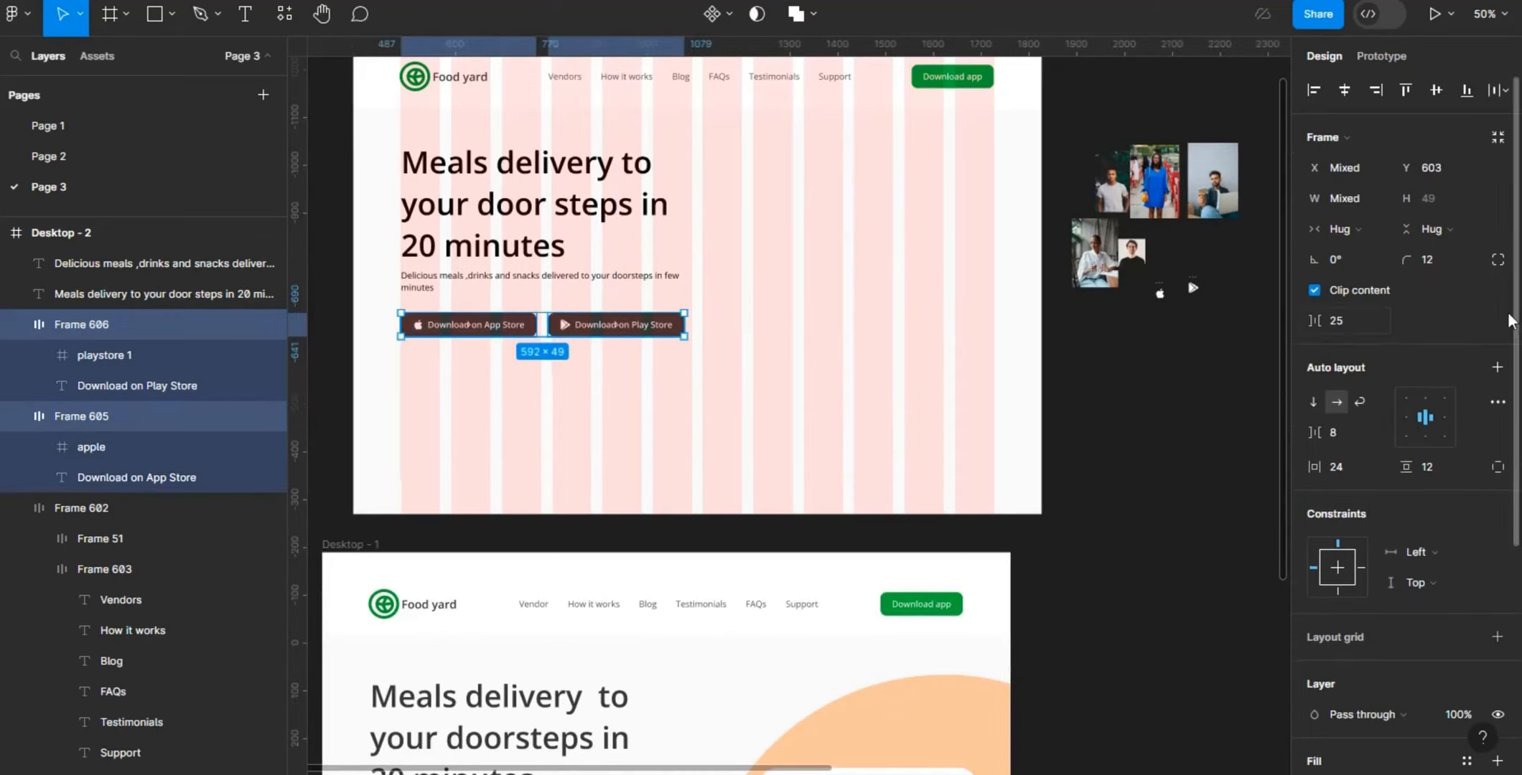
click(1495, 370)
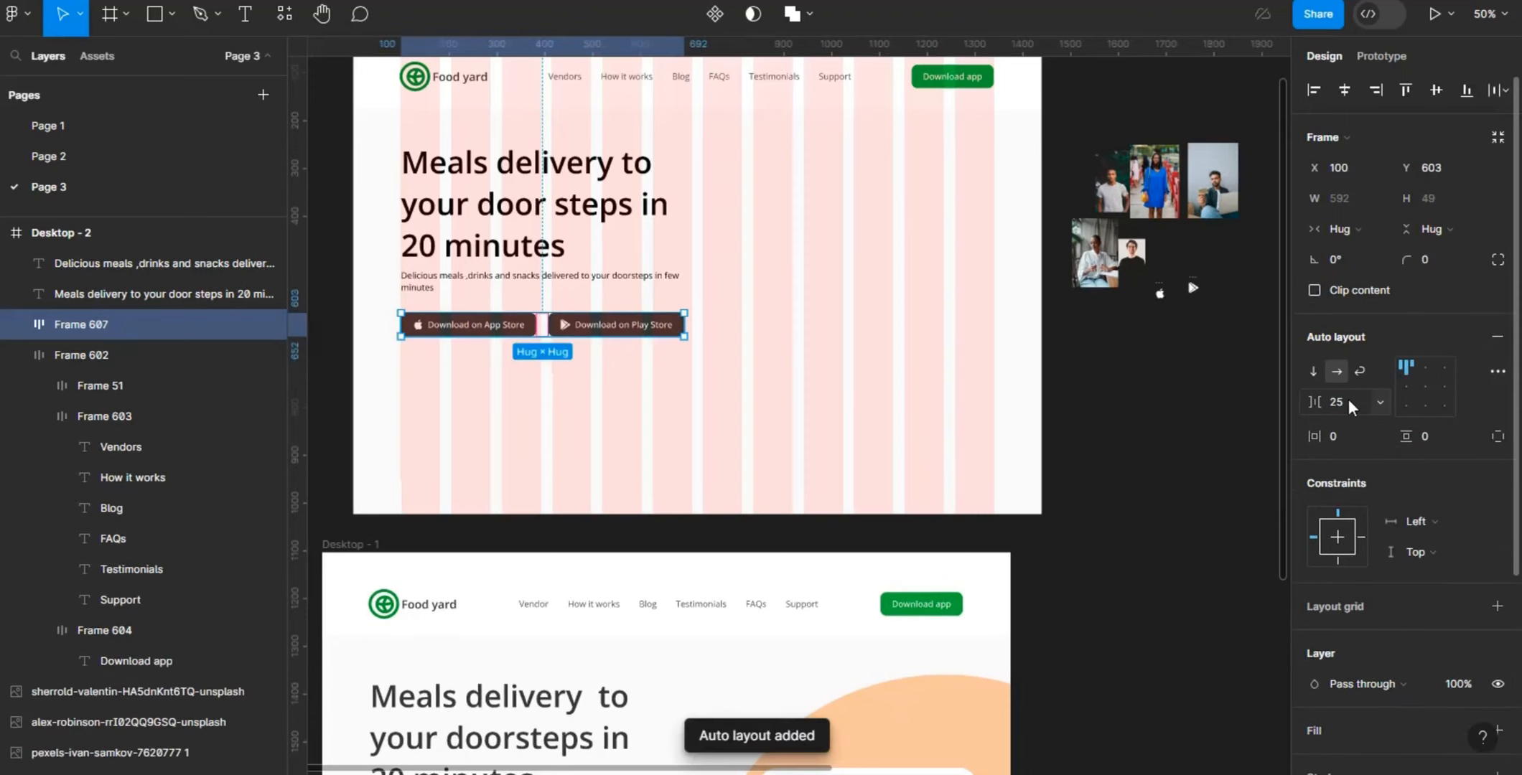
key(BackSpace)
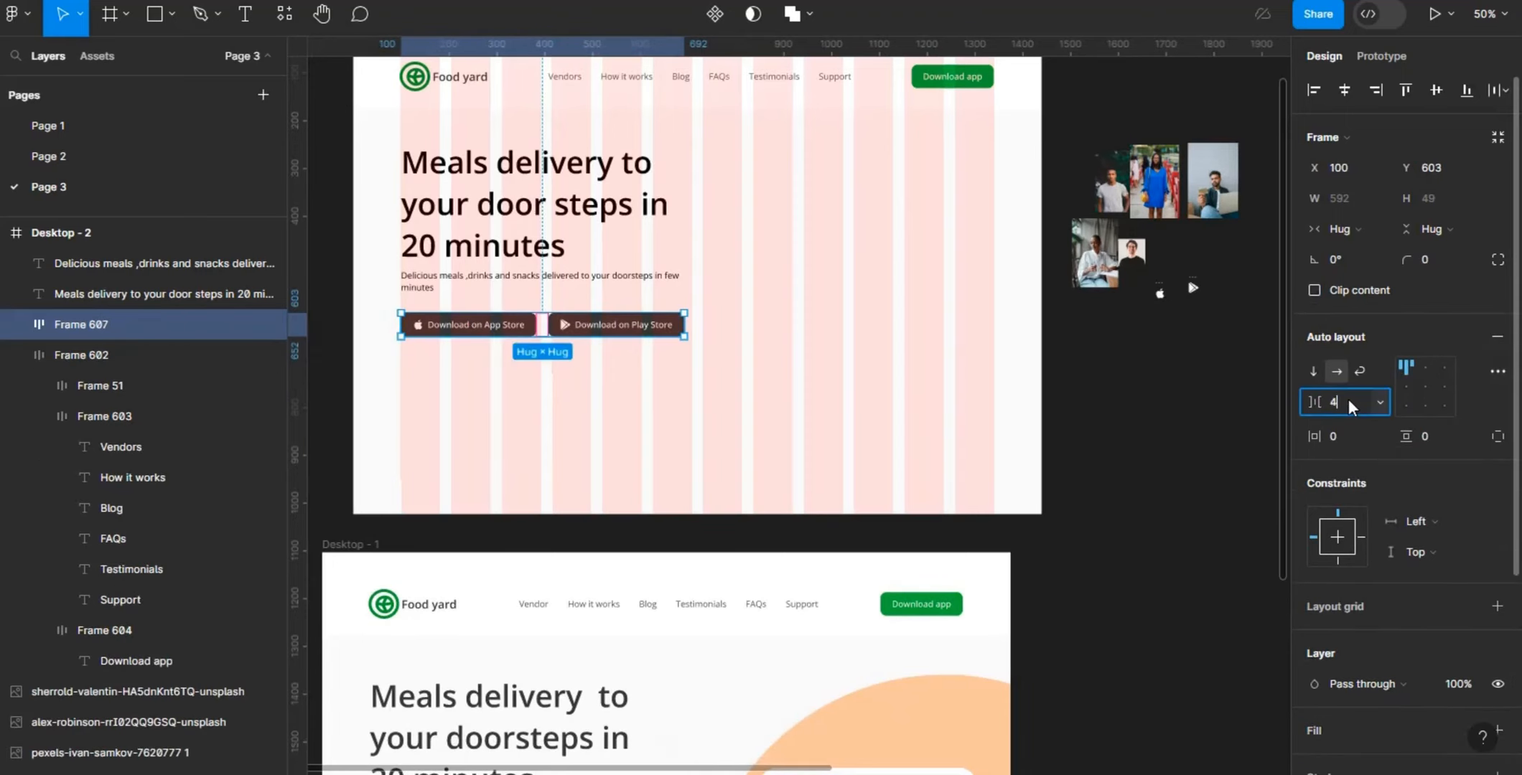
key(Return)
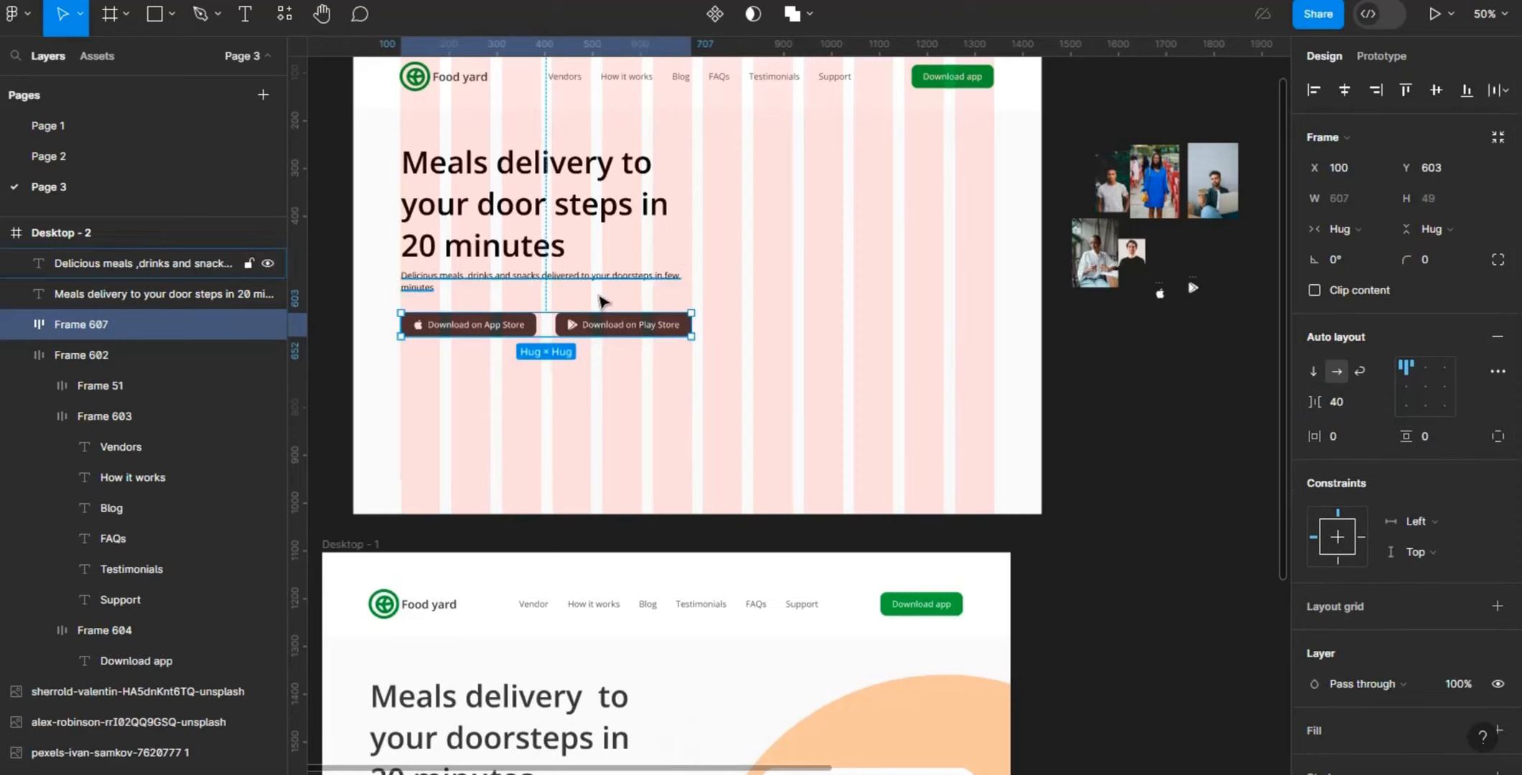
- Nudge the row of store buttons down to Y 610, checking its spacing from the description above
key(alt)
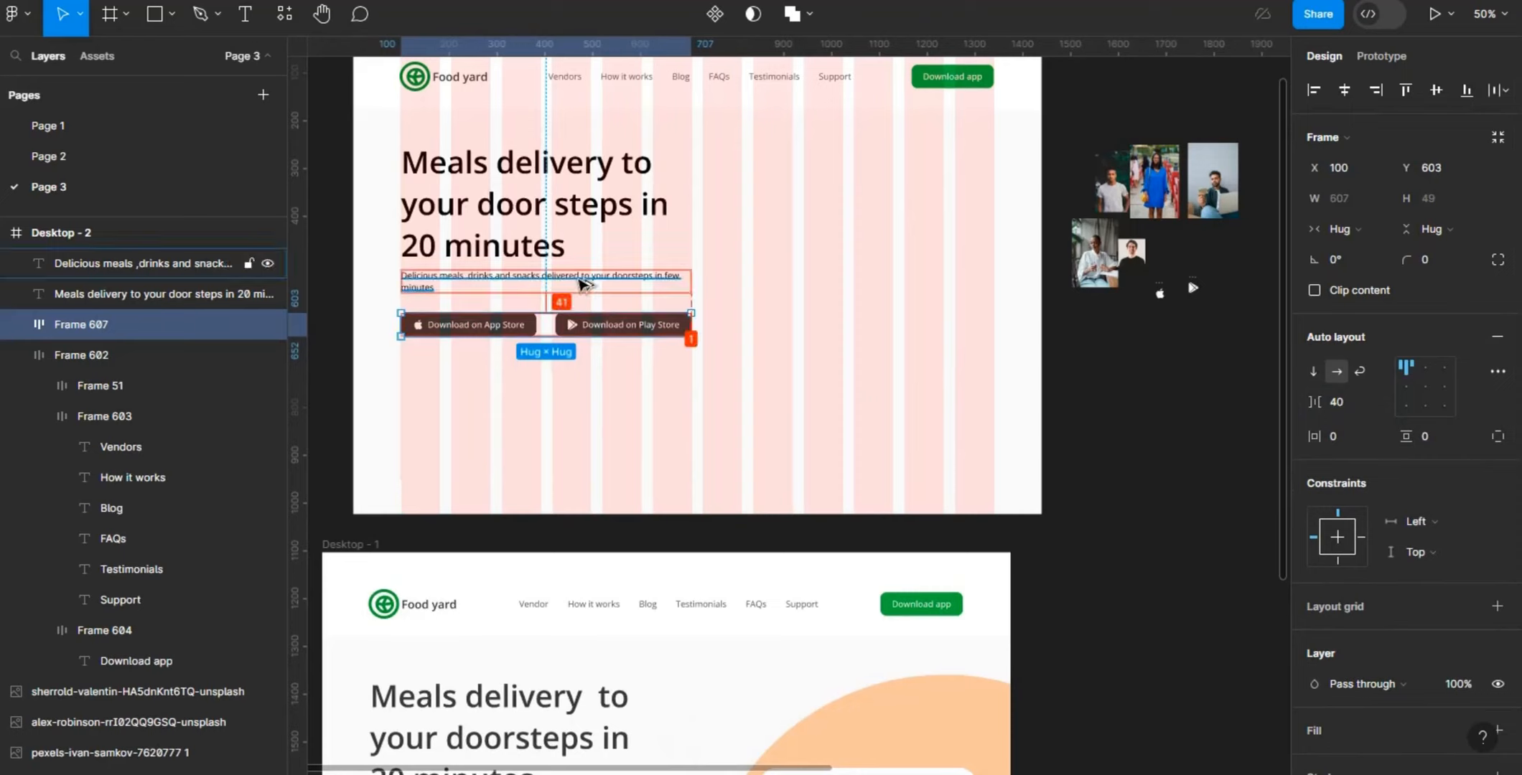
key(Down)
key(Down)
key(Down)
key(Down)
key(Down)
key(Down)
key(Down)
key(Down)
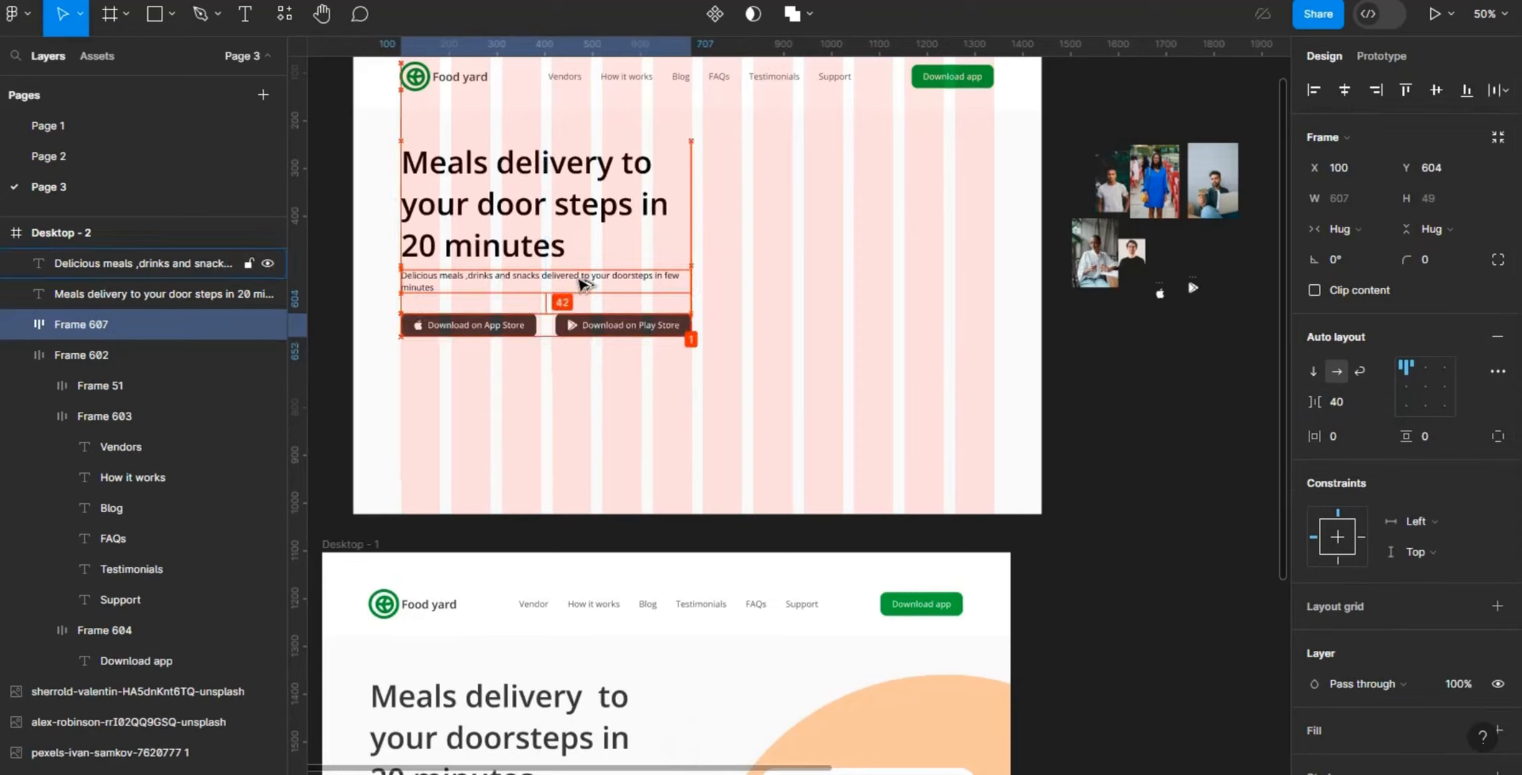
key(Down)
key(Down)
key(Down)
key(Down)
key(Down)
key(Down)
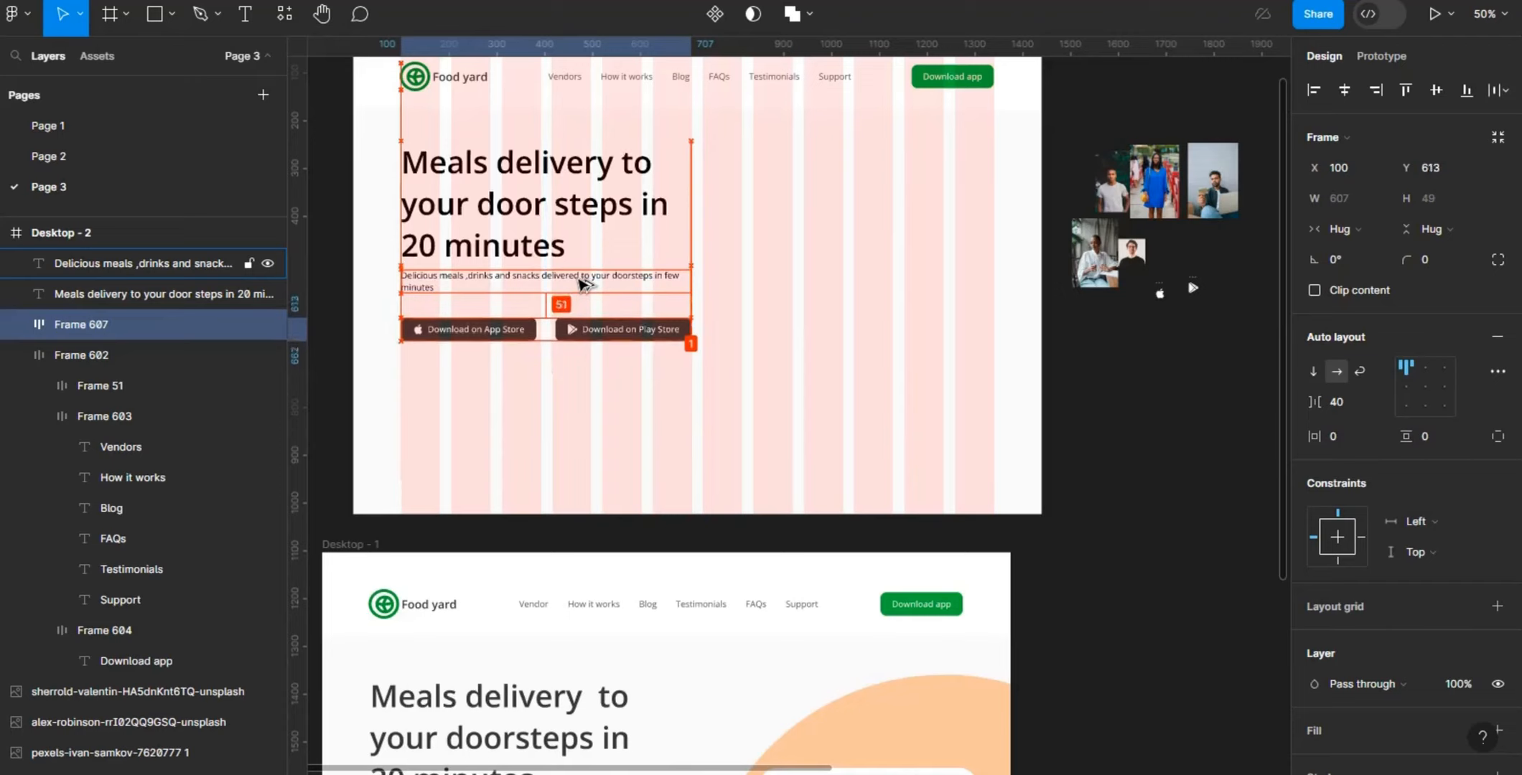
key(Up)
key(Up)
key(Up)
key(Up)
key(Up)
key(Up)
key(Up)
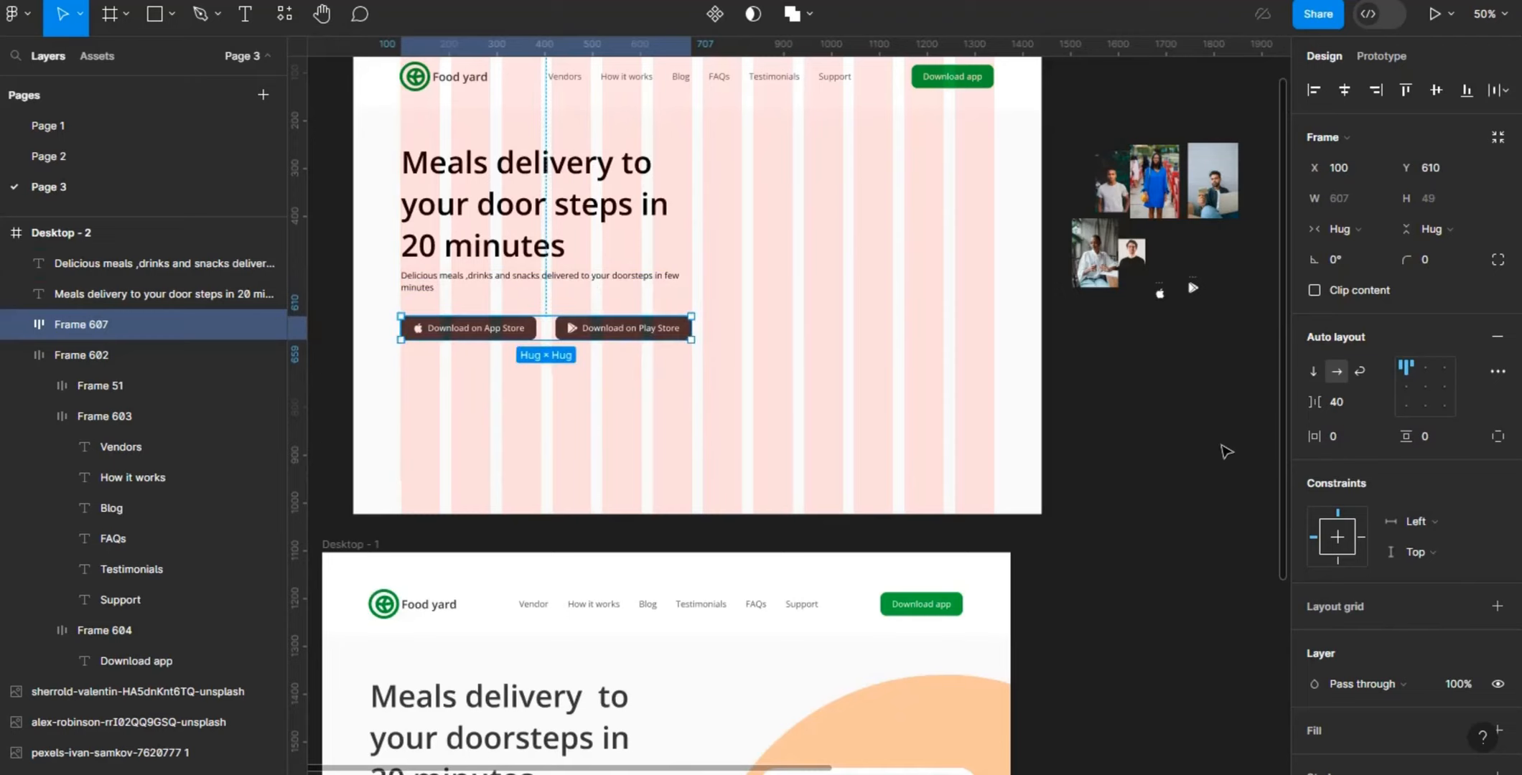
click(1231, 441)
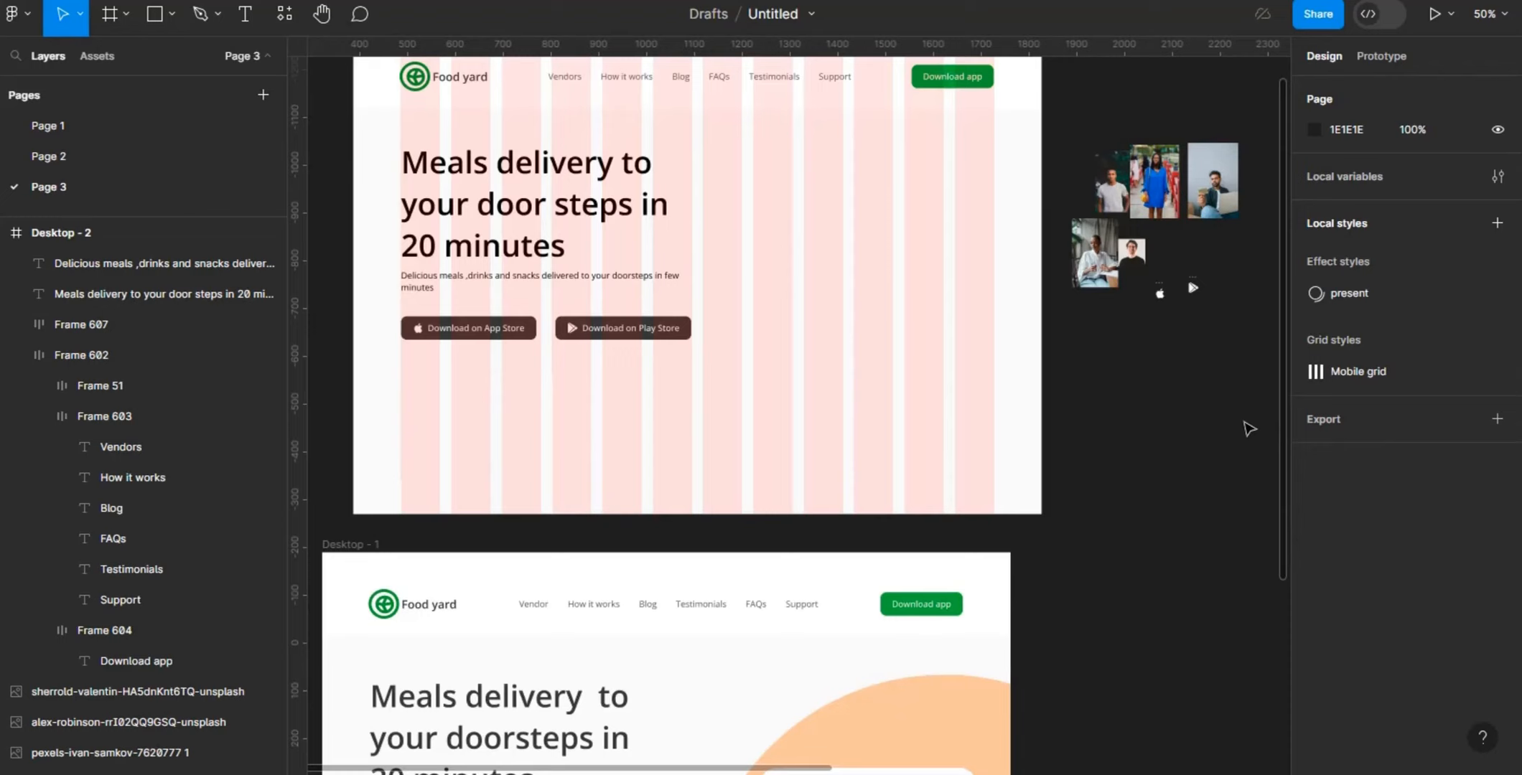
- Draw a frame about 748 × 690 beside the hero text and fill it with peach F9CA9F sampled from the palette swatch
key(f)
drag(719, 157, 1076, 488)
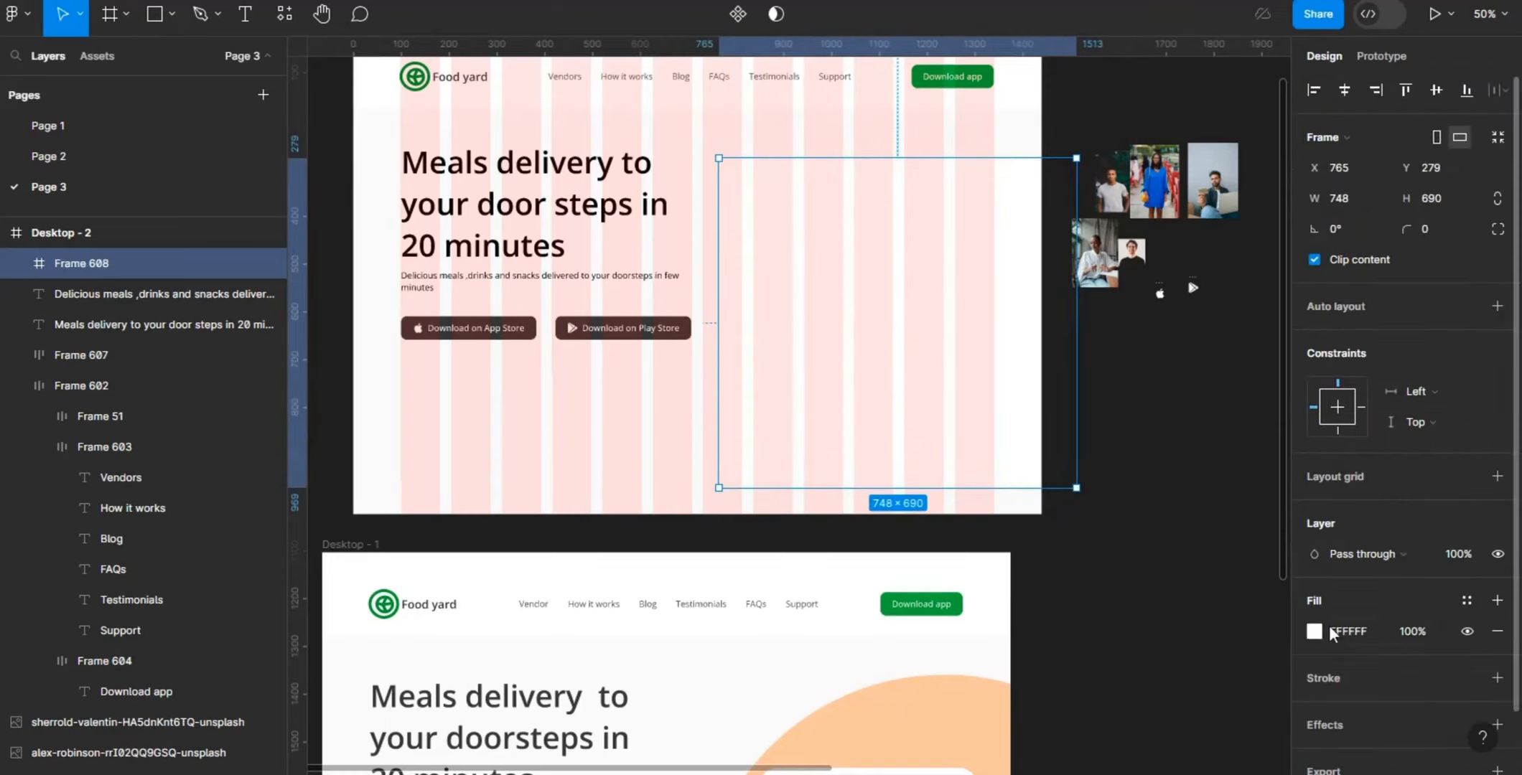
click(1313, 632)
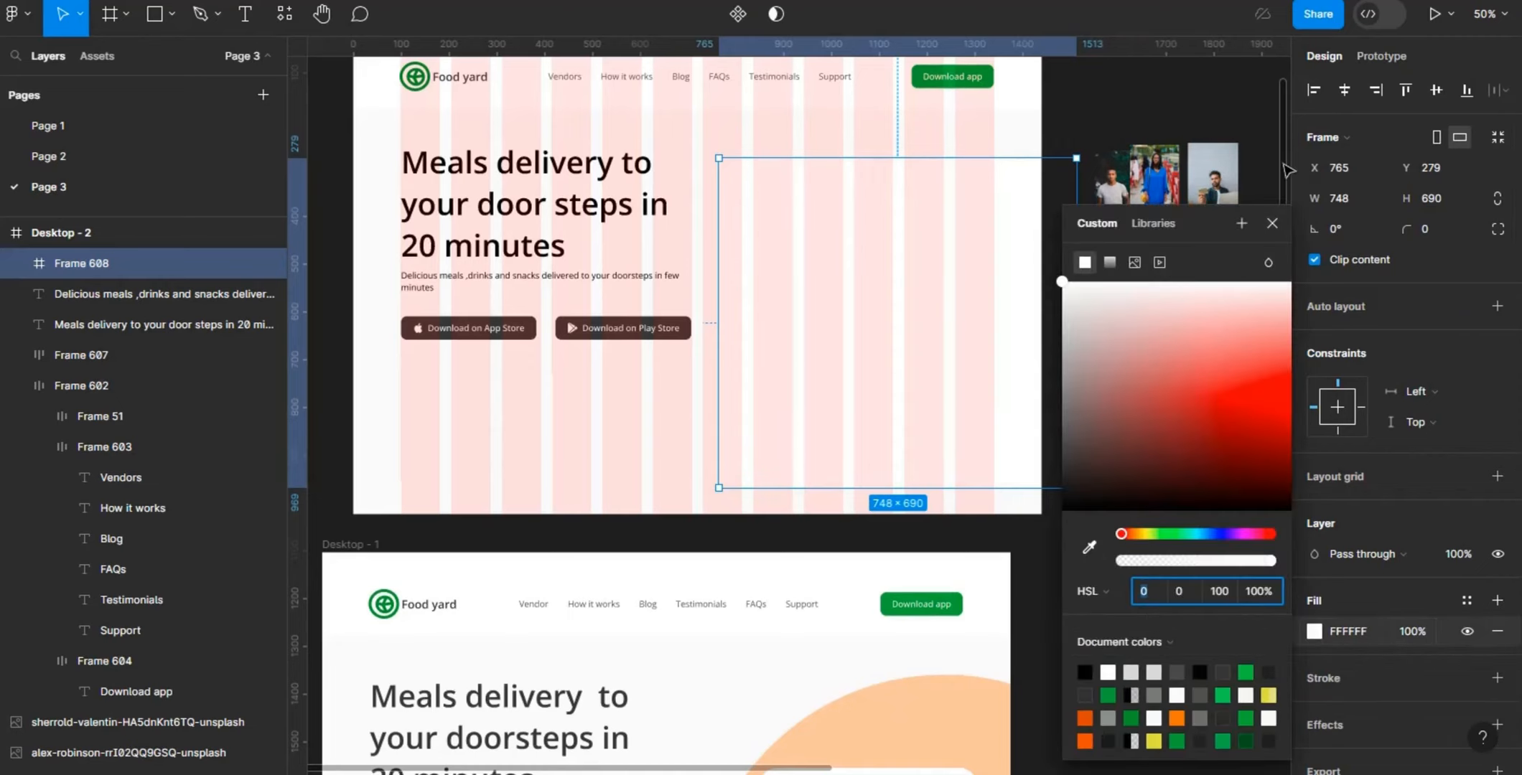
scroll(1282, 136, up, 2)
scroll(1283, 137, up, 5)
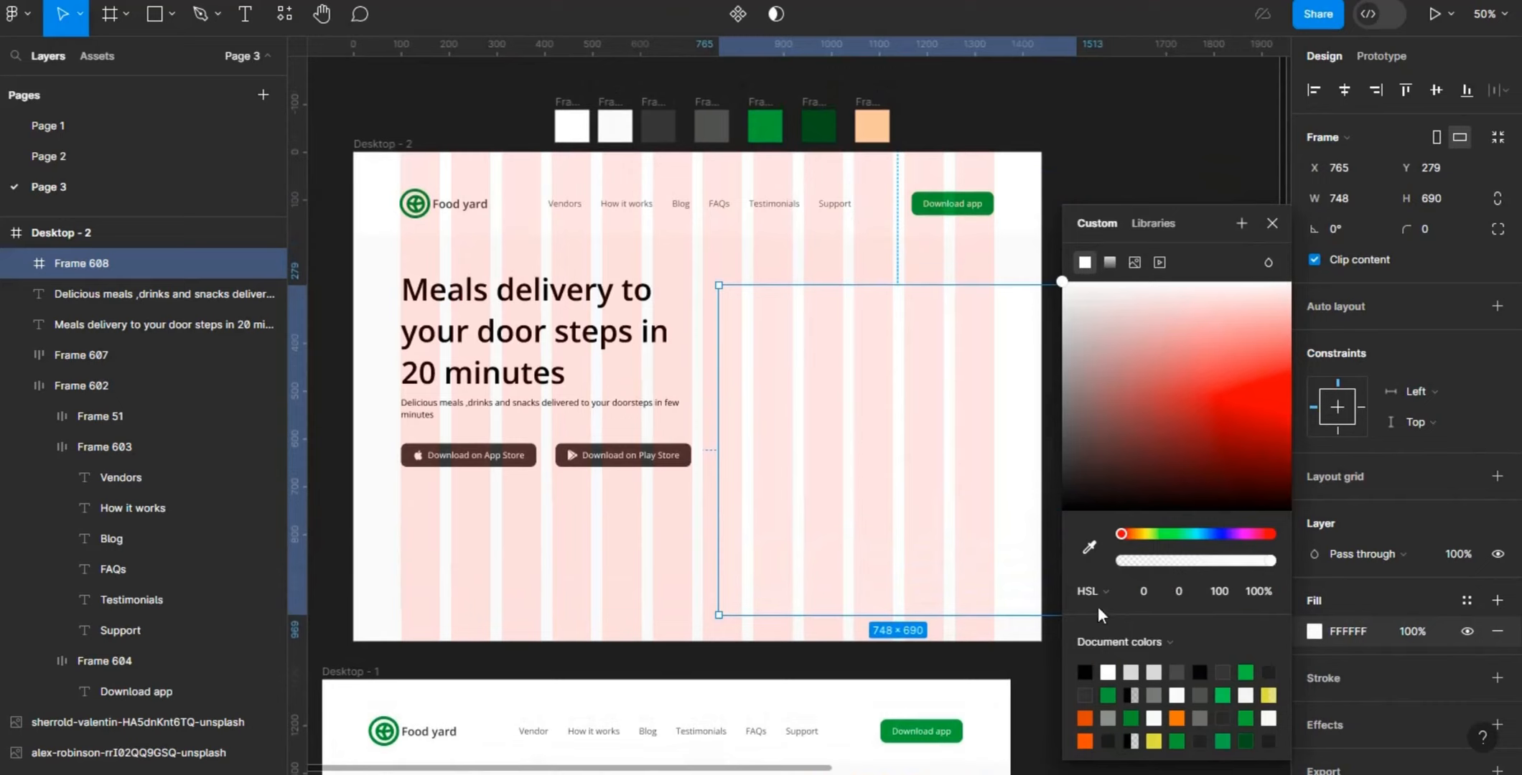
click(1089, 549)
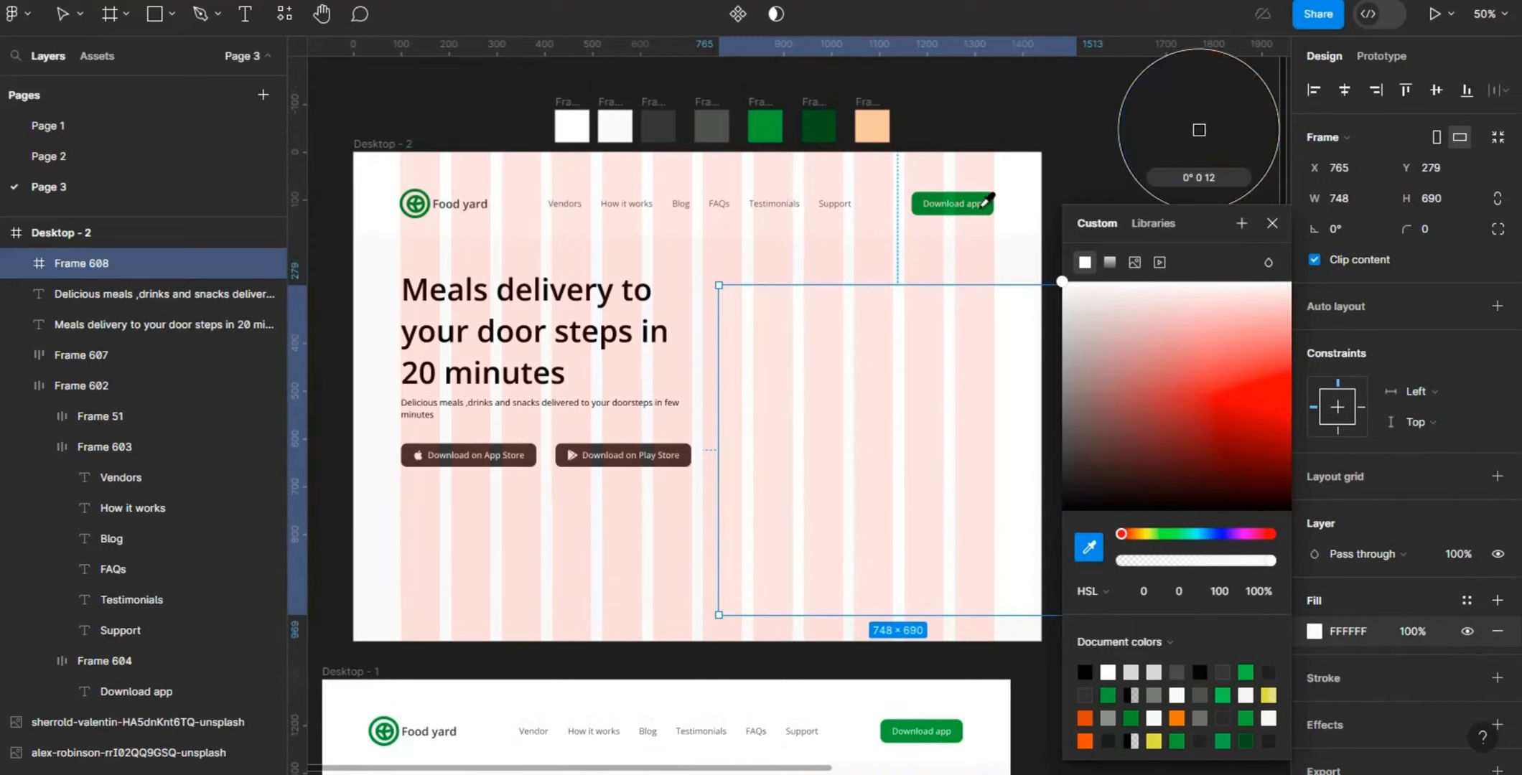
click(876, 127)
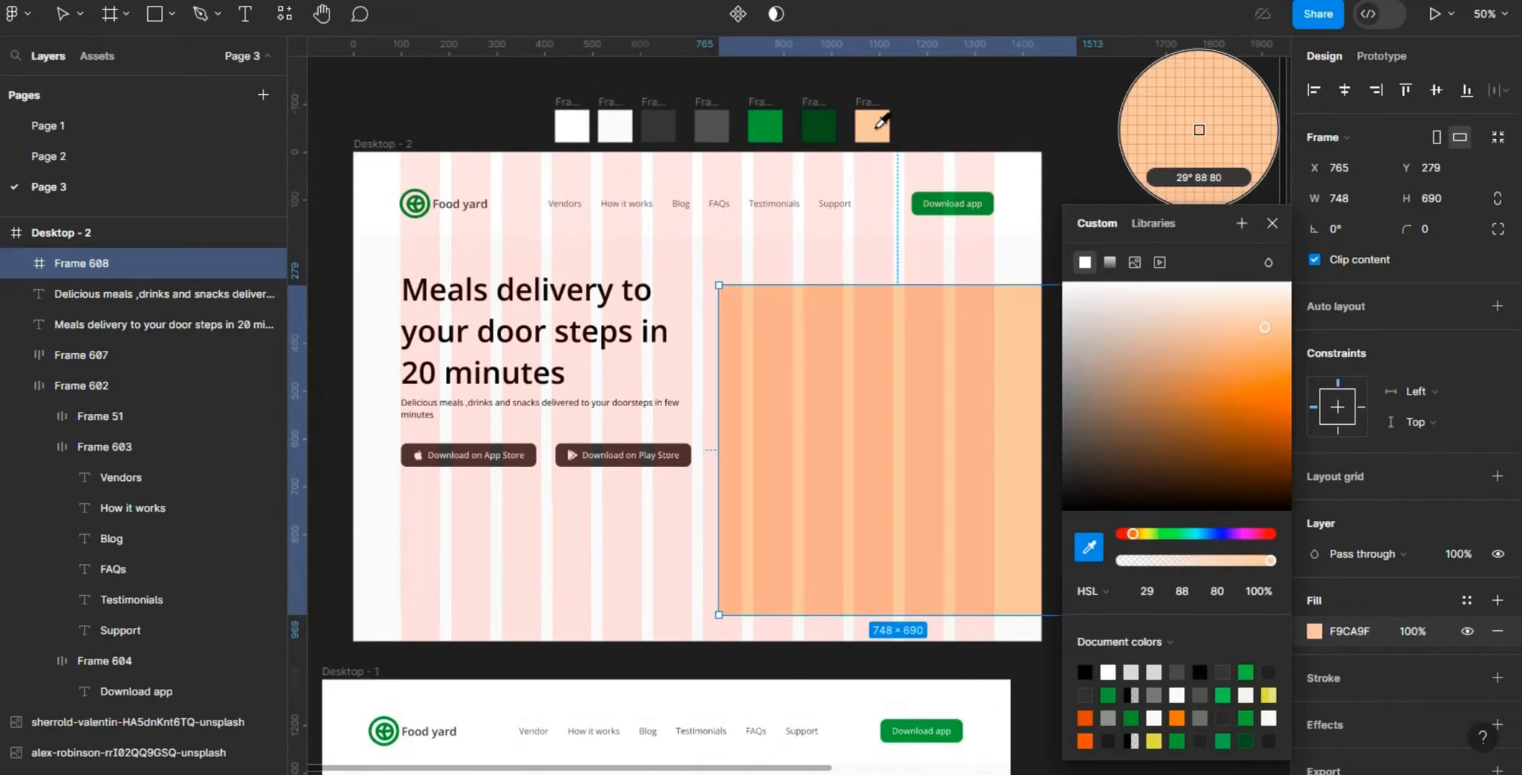
key(Escape)
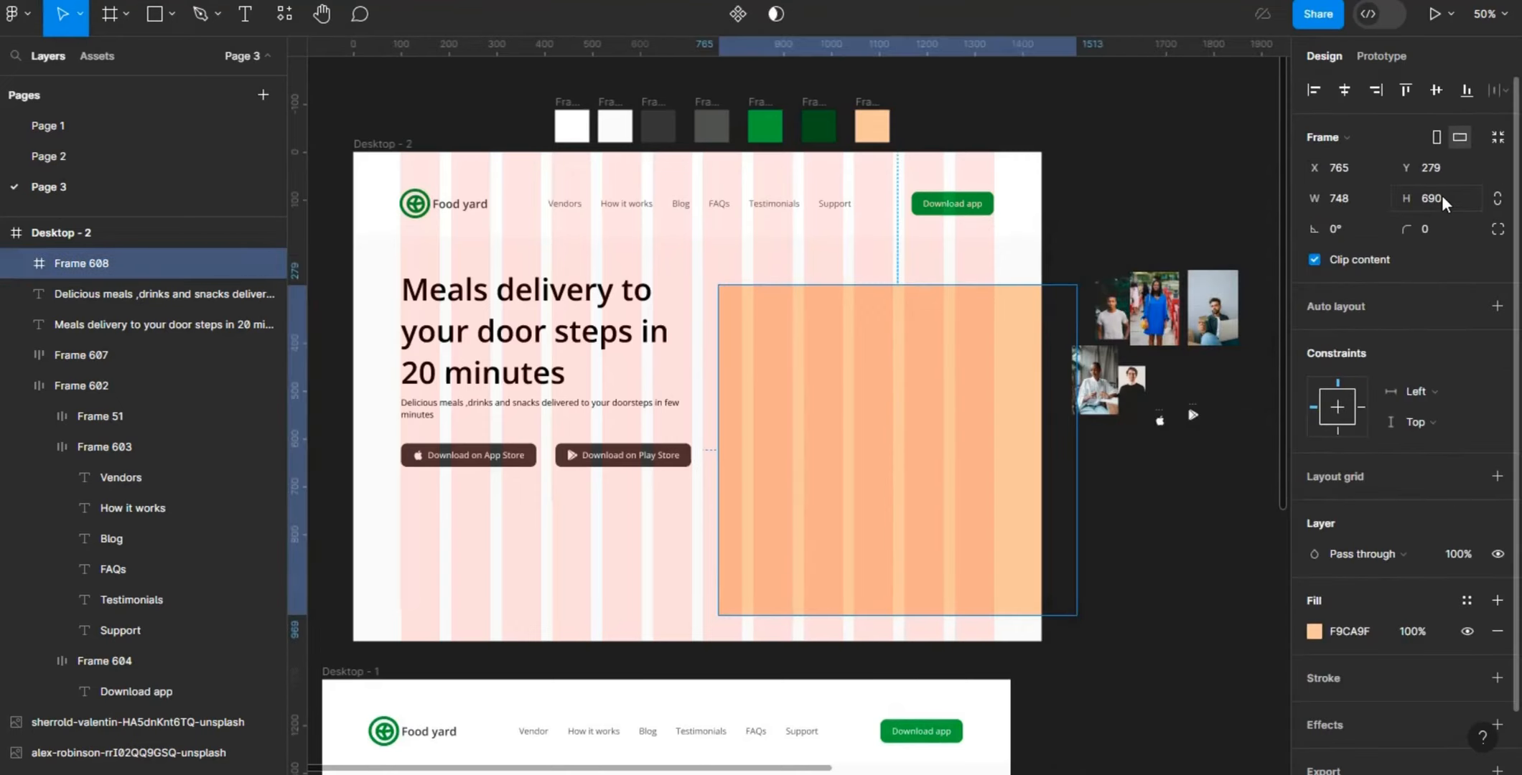
- Resize the peach frame to 680 wide and 680 high
click(1366, 196)
text(680)
key(Return)
click(1436, 208)
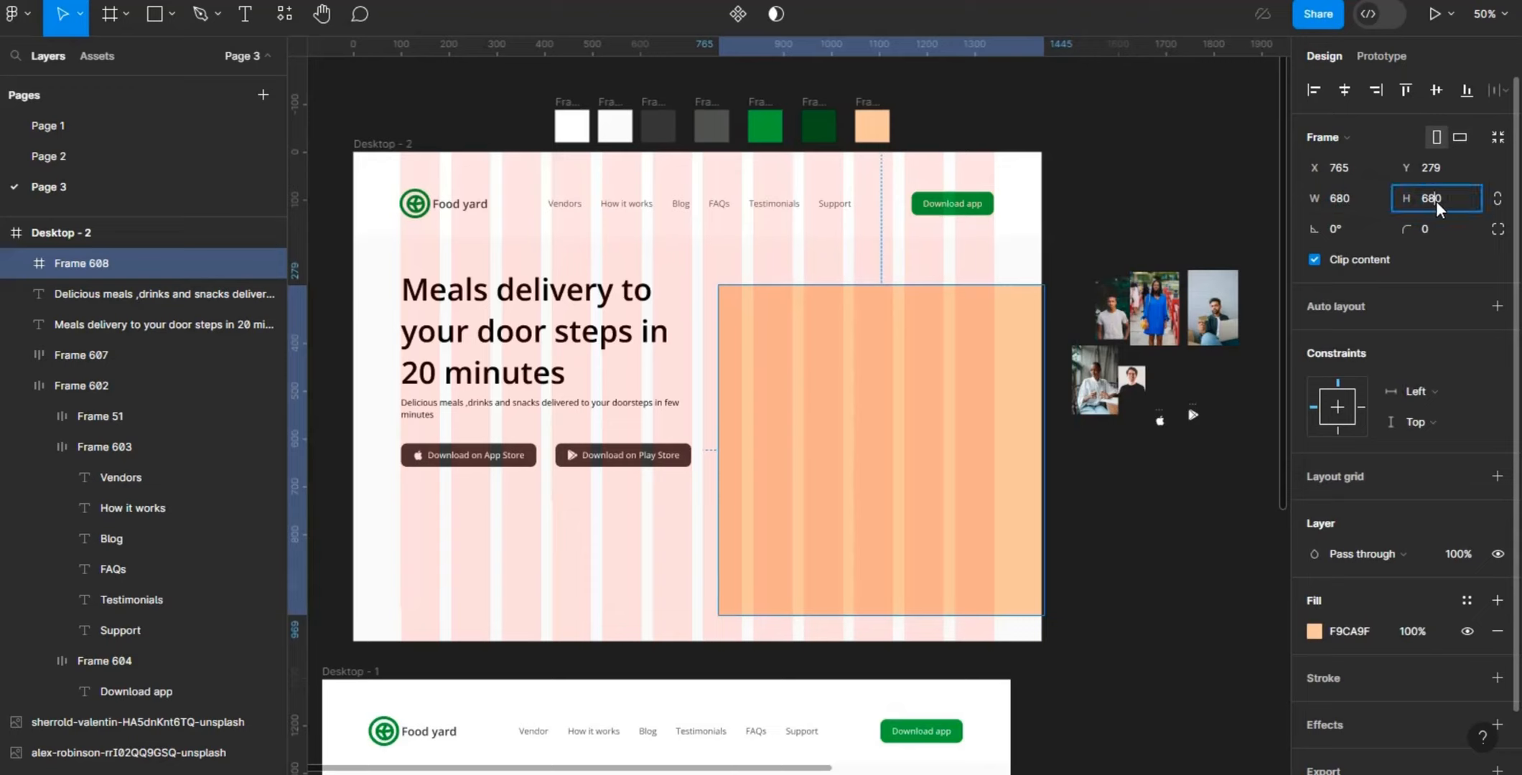
key(Return)
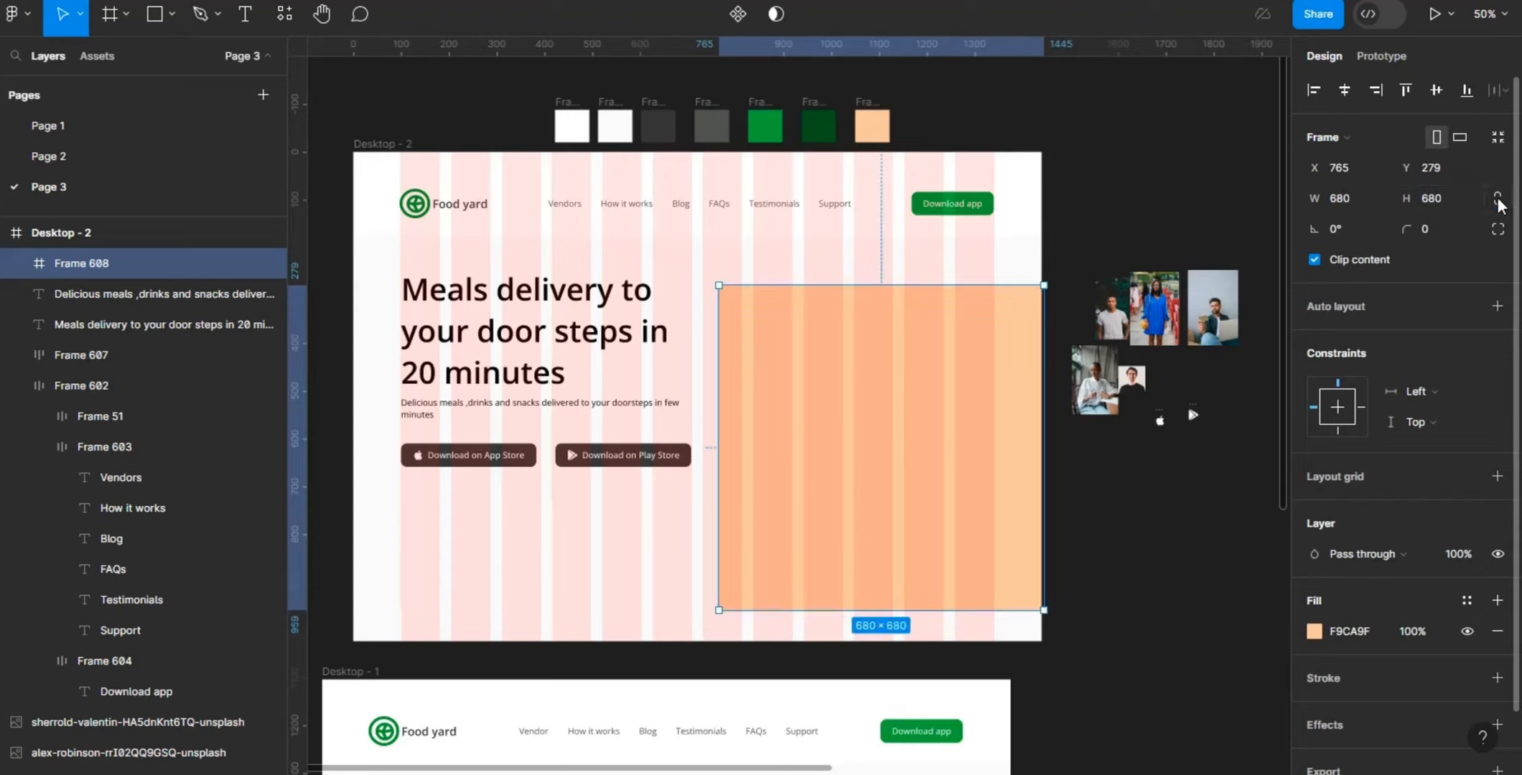
- Set the peach frame's corner radius to 680 and move it to about X 914, Y 398, past the Desktop - 2 frame's lower-right corner
click(1436, 229)
key(BackSpace)
key(Return)
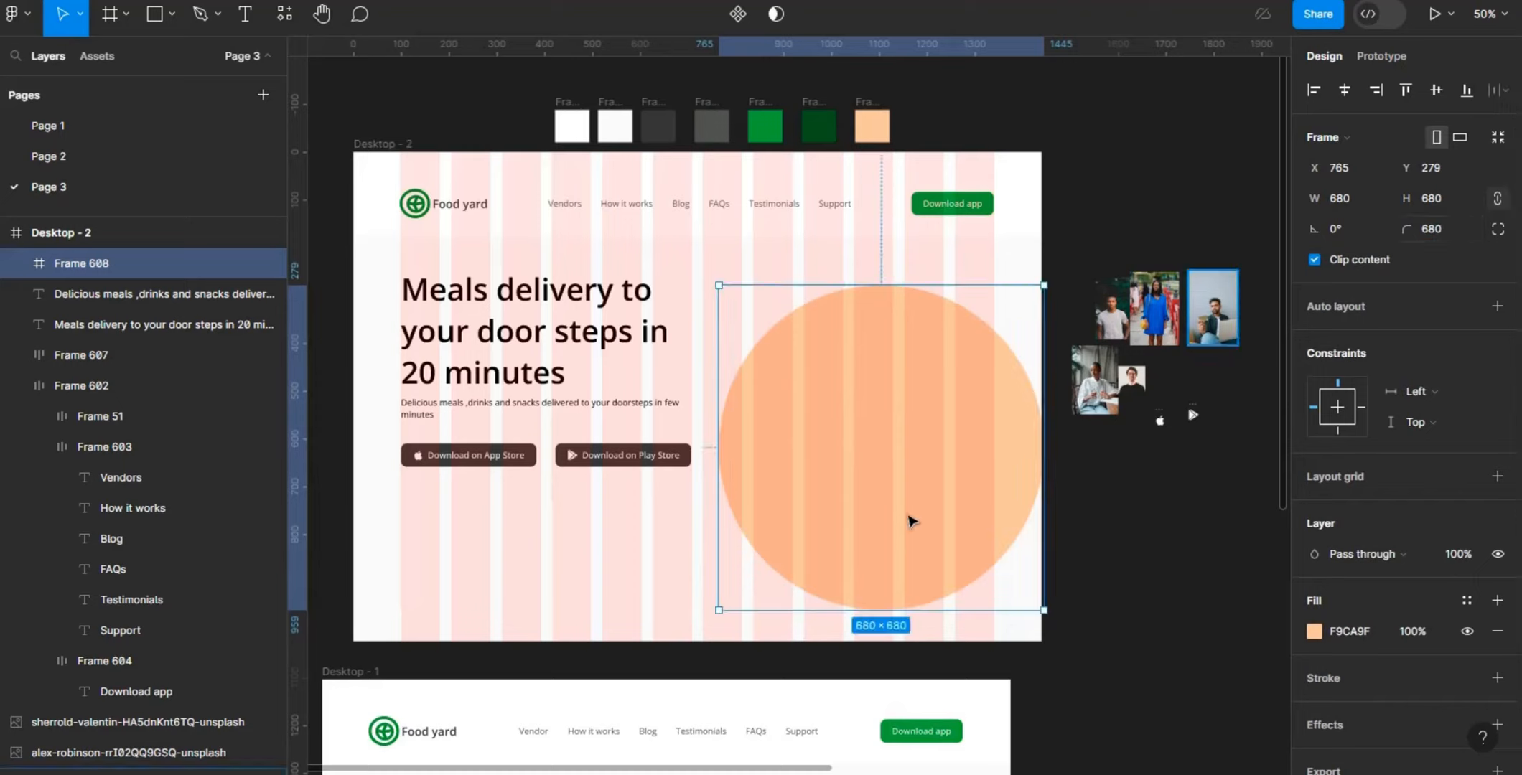
drag(977, 567, 984, 579)
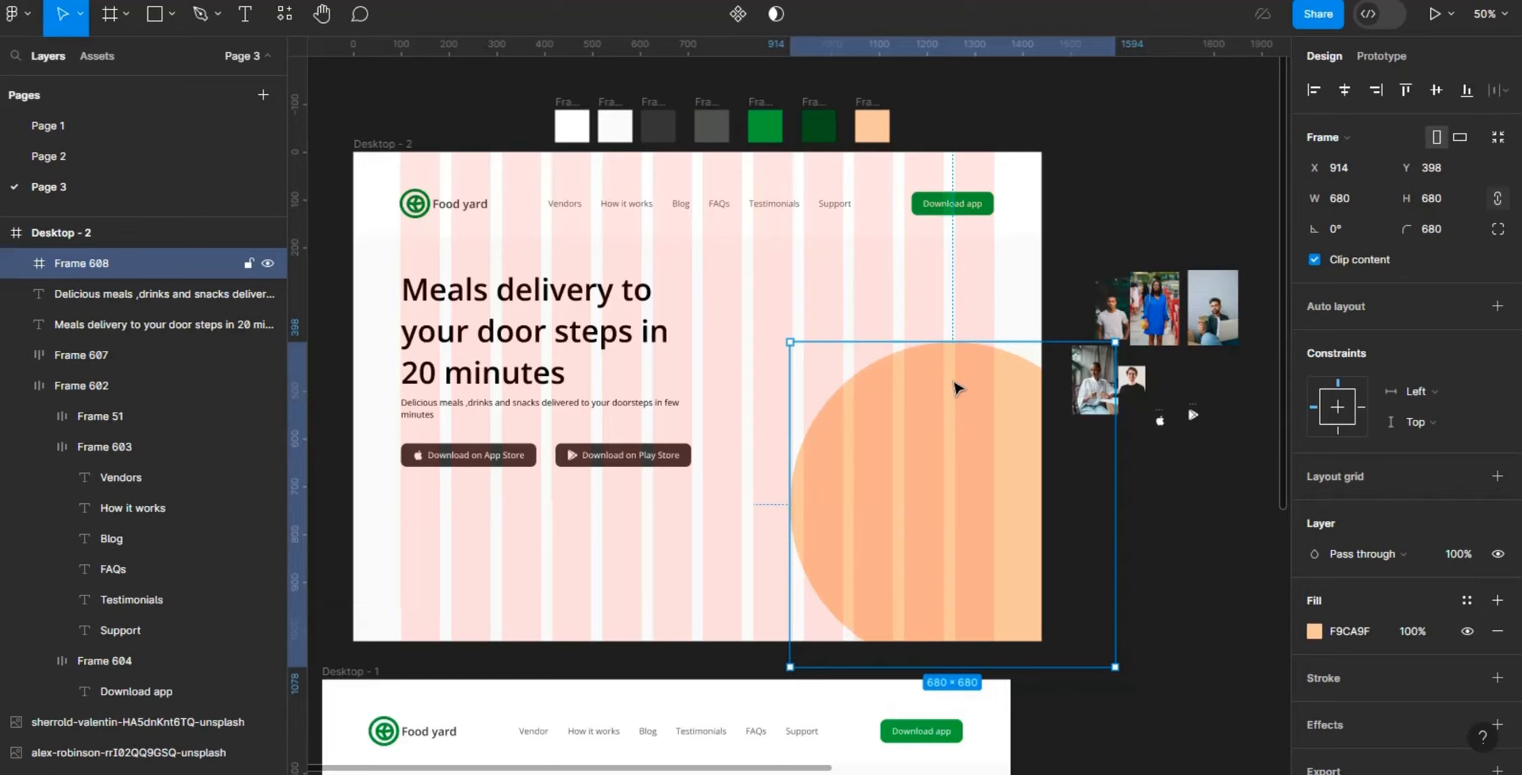
- Scale the peach circle up to about 828 × 828 and move it to about X 828, Y 311
key(k)
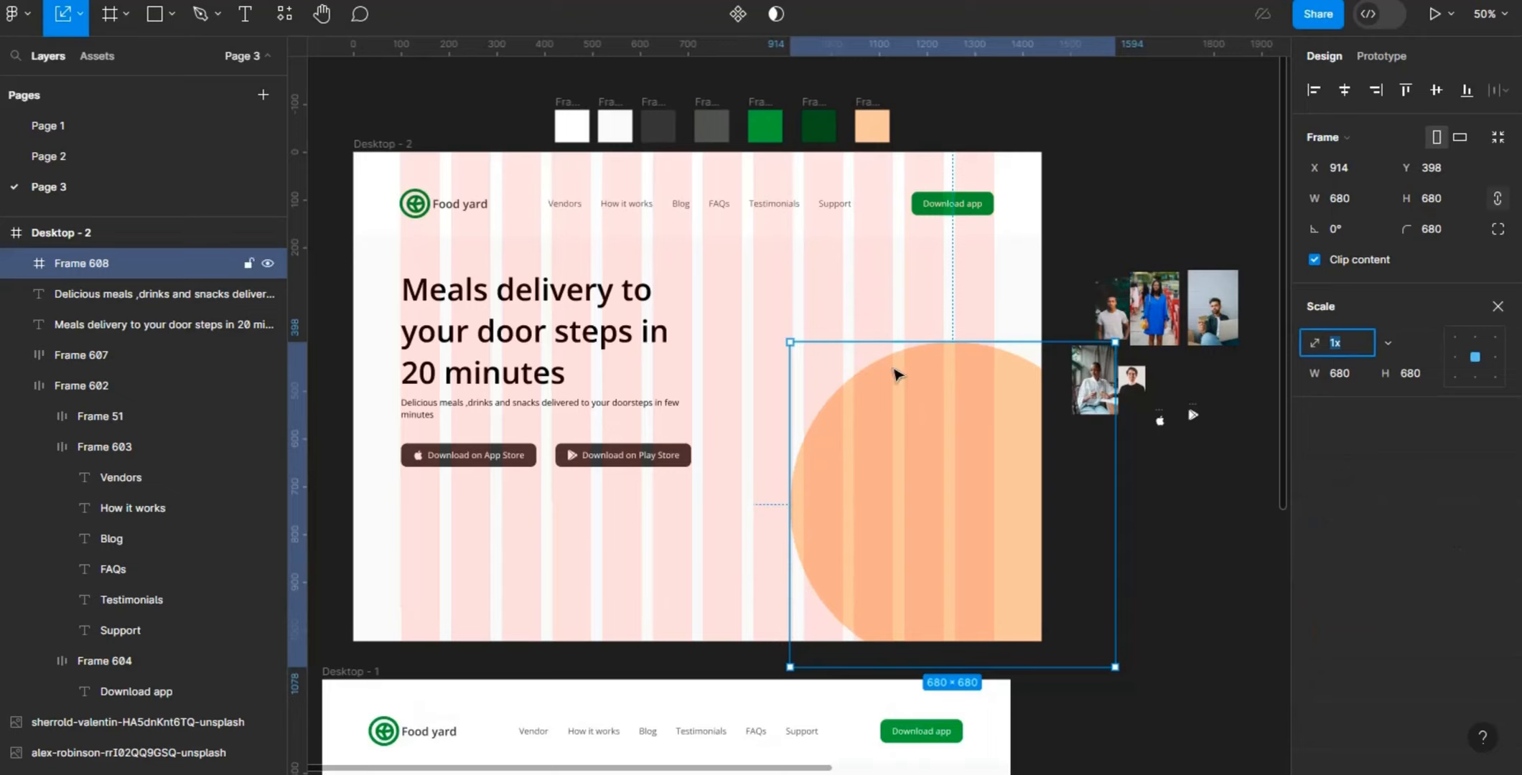
drag(789, 342, 701, 281)
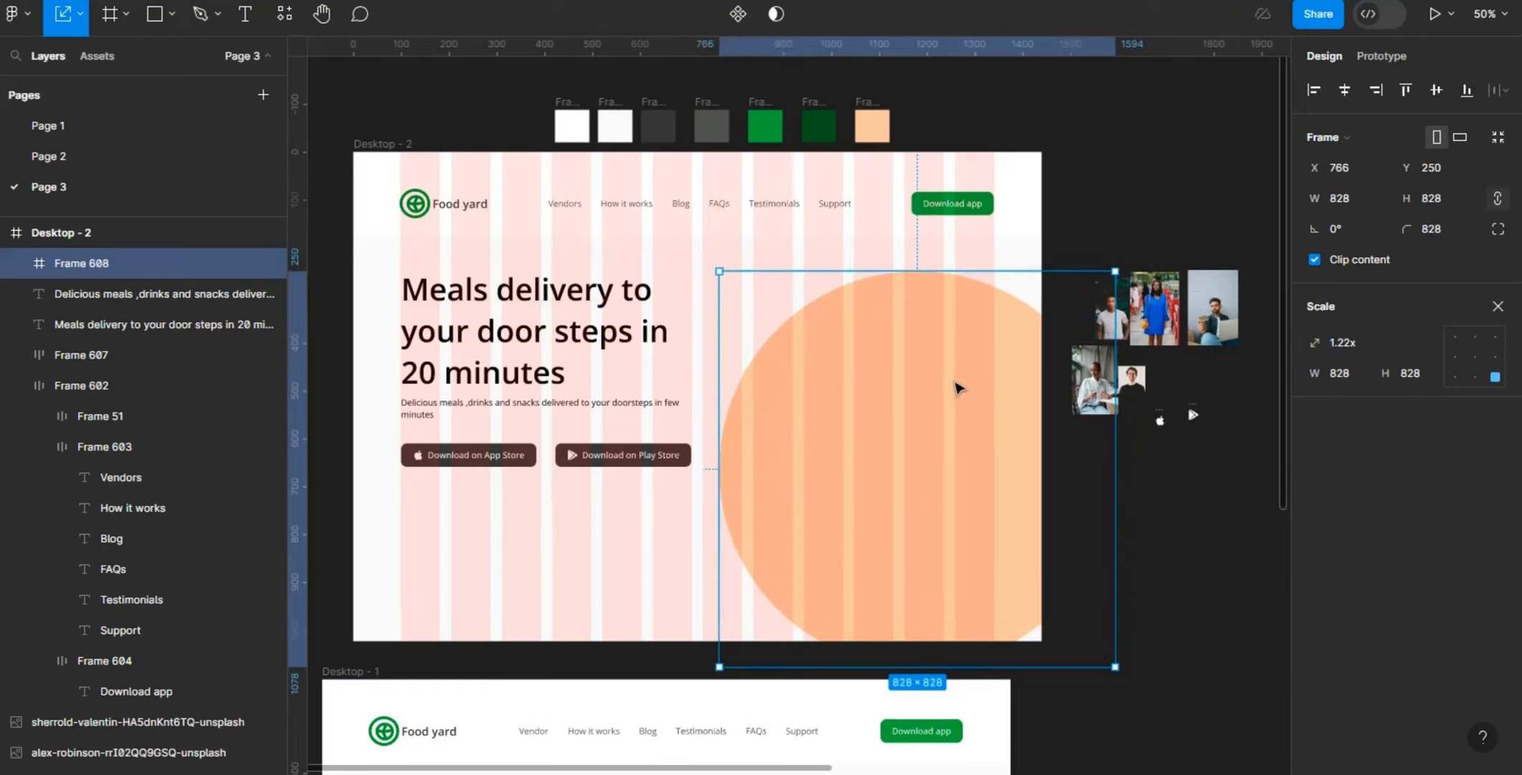
drag(974, 407, 976, 414)
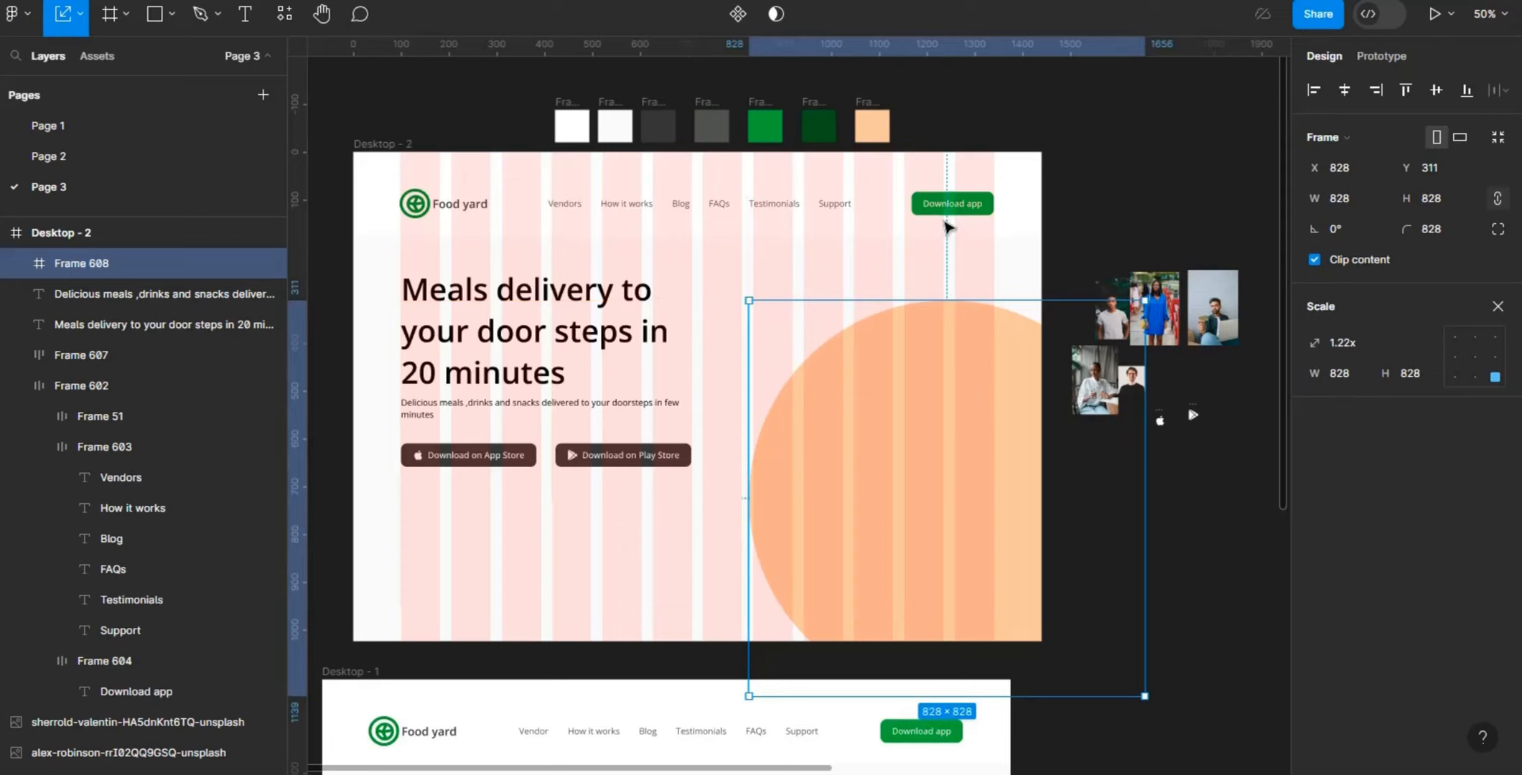
- Nudge the peach circle up to Y 256, leaving an 80 px gap below the navigation bar
key(alt)
key(shift+Up)
key(shift+Up)
key(shift+Up)
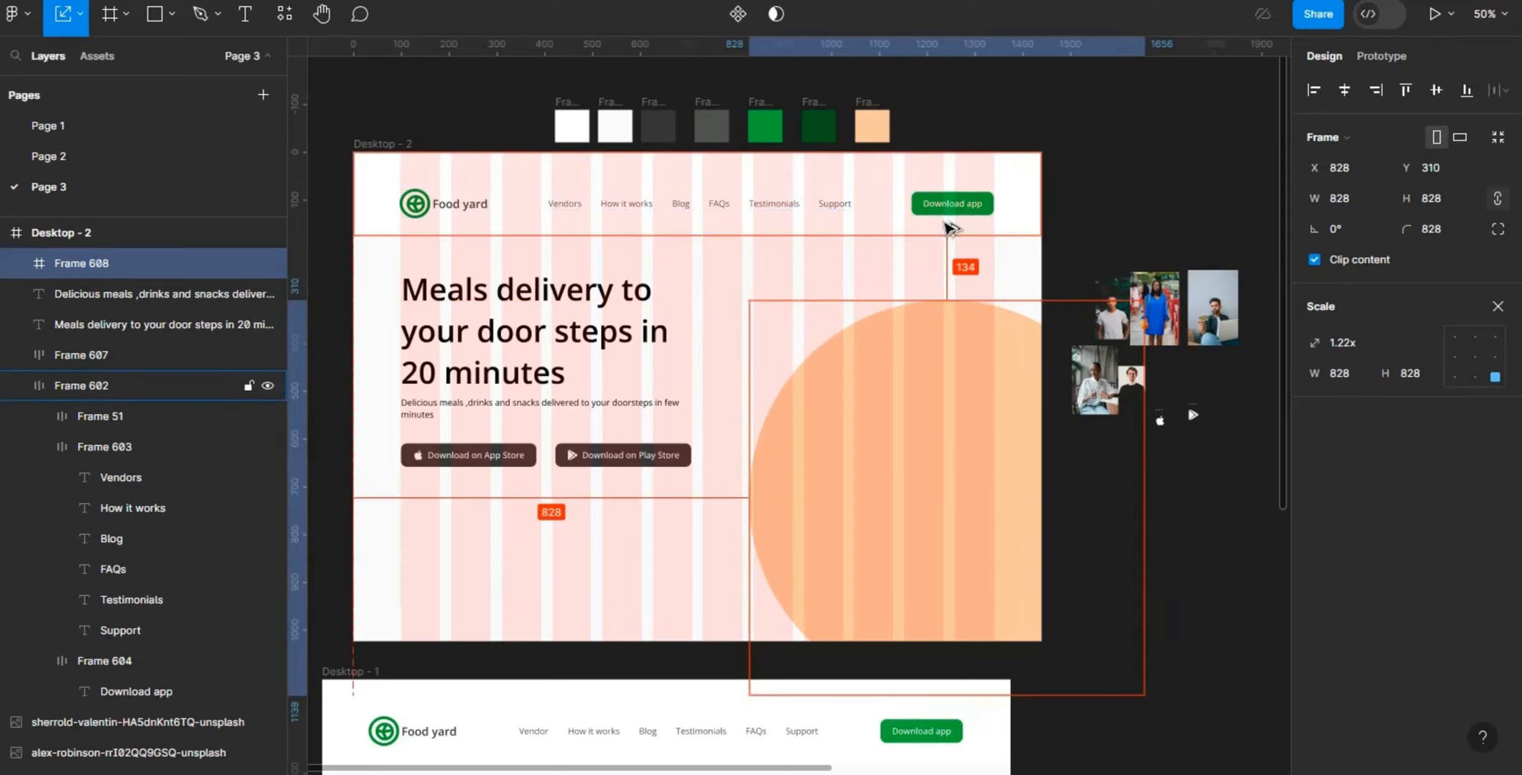
key(Up)
key(Up)
key(Up)
key(Up)
key(Up)
key(Up)
key(Up)
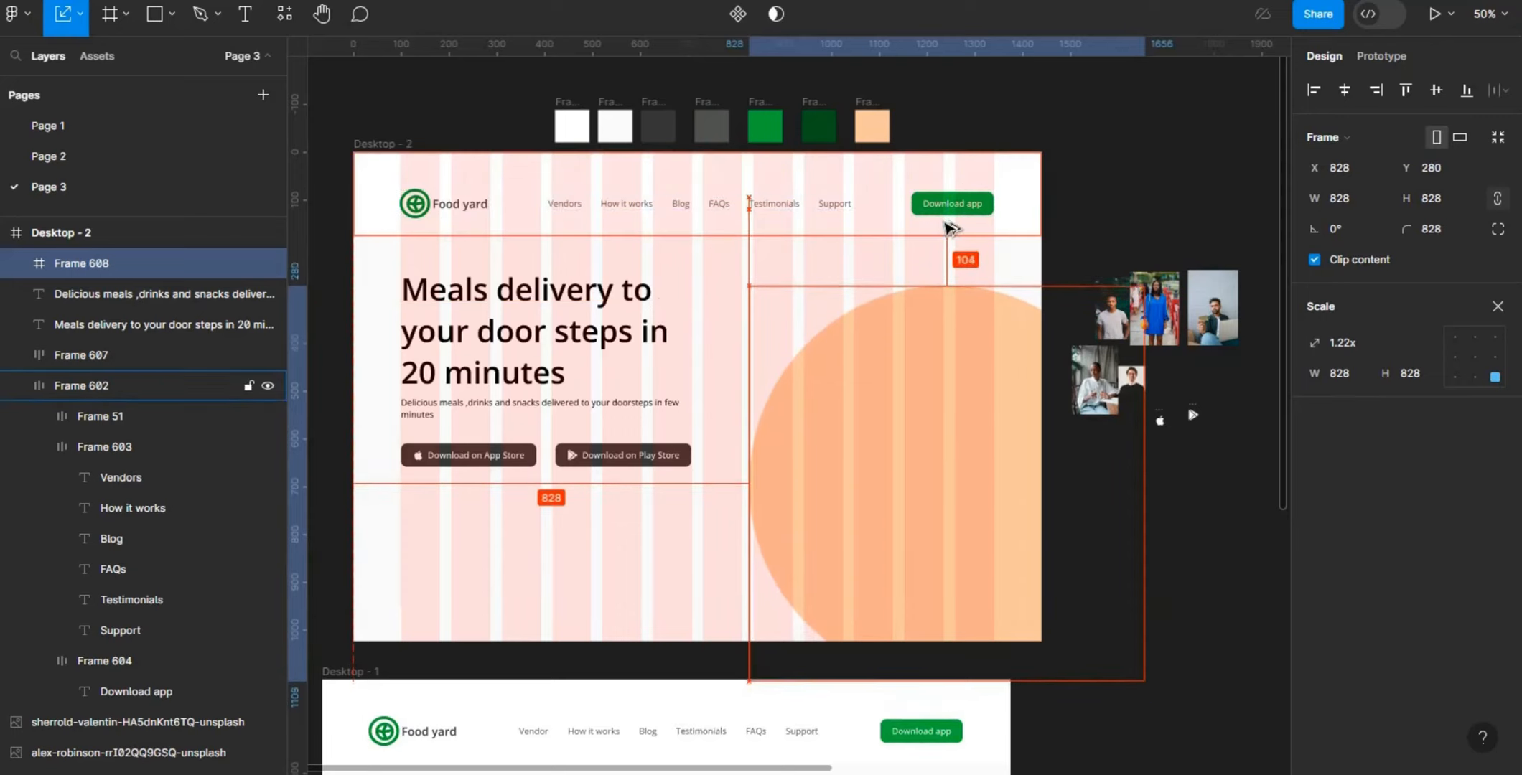
key(Up)
key(Up)
key(Up)
key(Up)
key(Up)
key(Up)
key(Up)
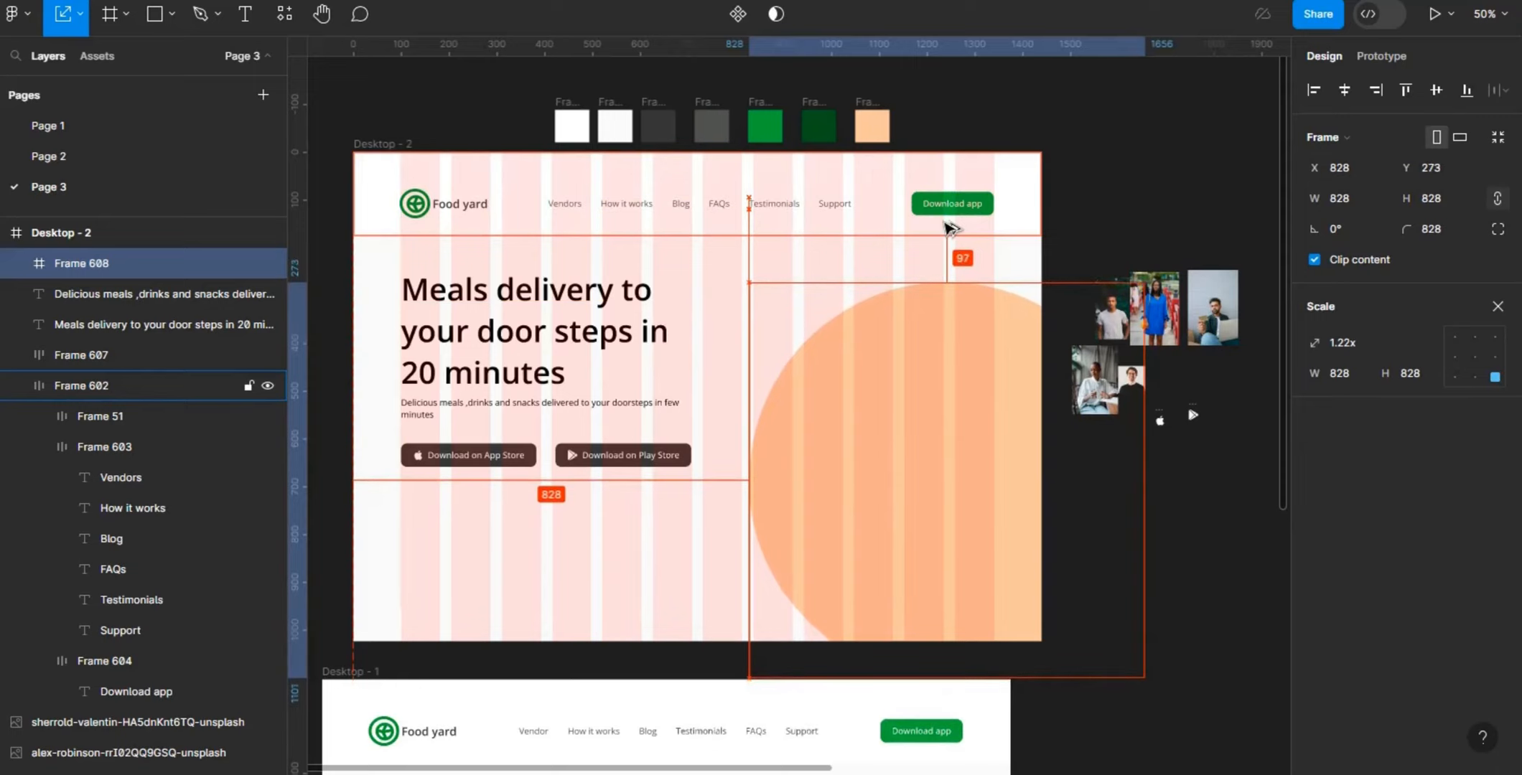
key(Up)
key(Up)
key(Up)
key(Up)
key(Up)
key(Up)
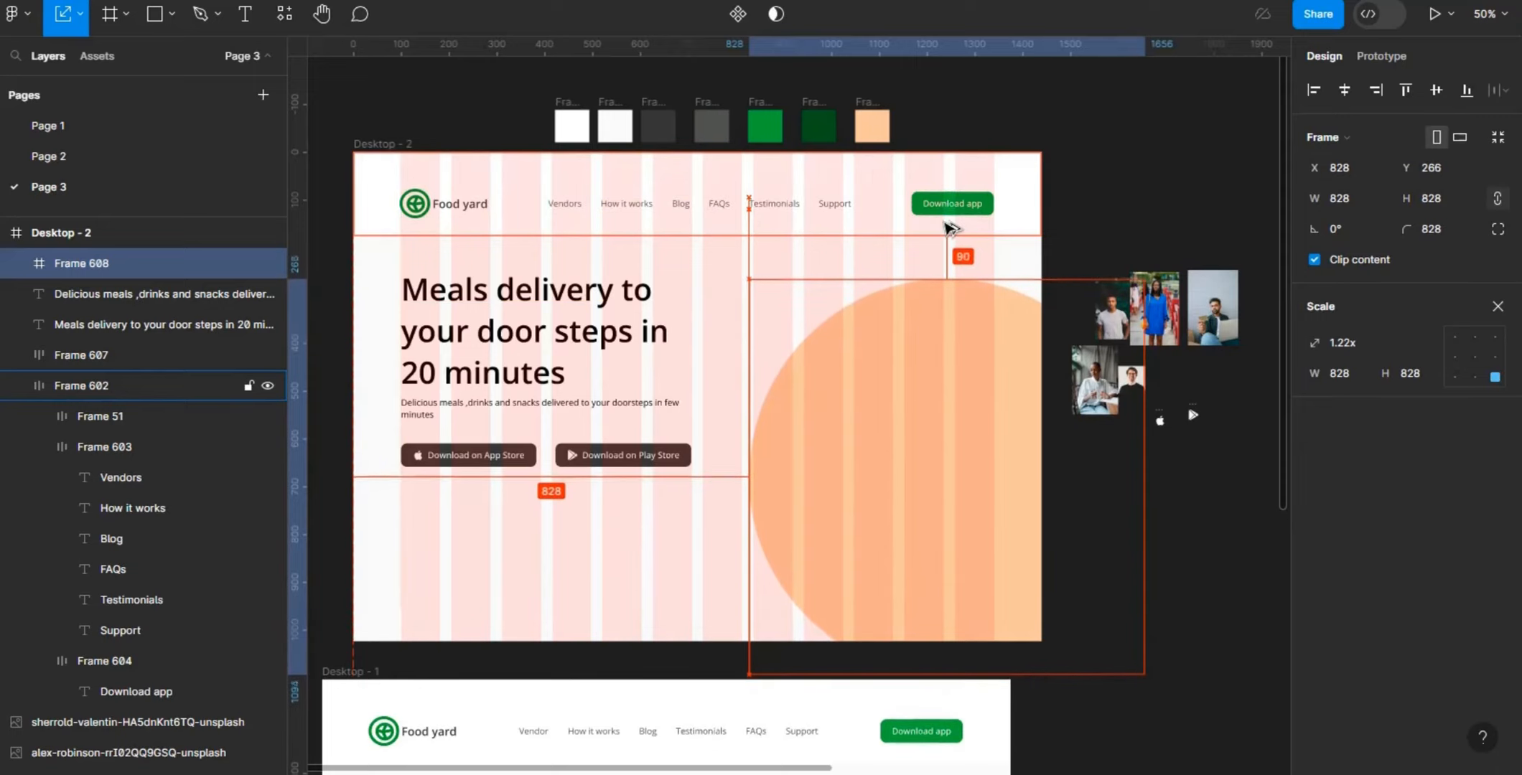
key(Up)
key(Up)
key(Up)
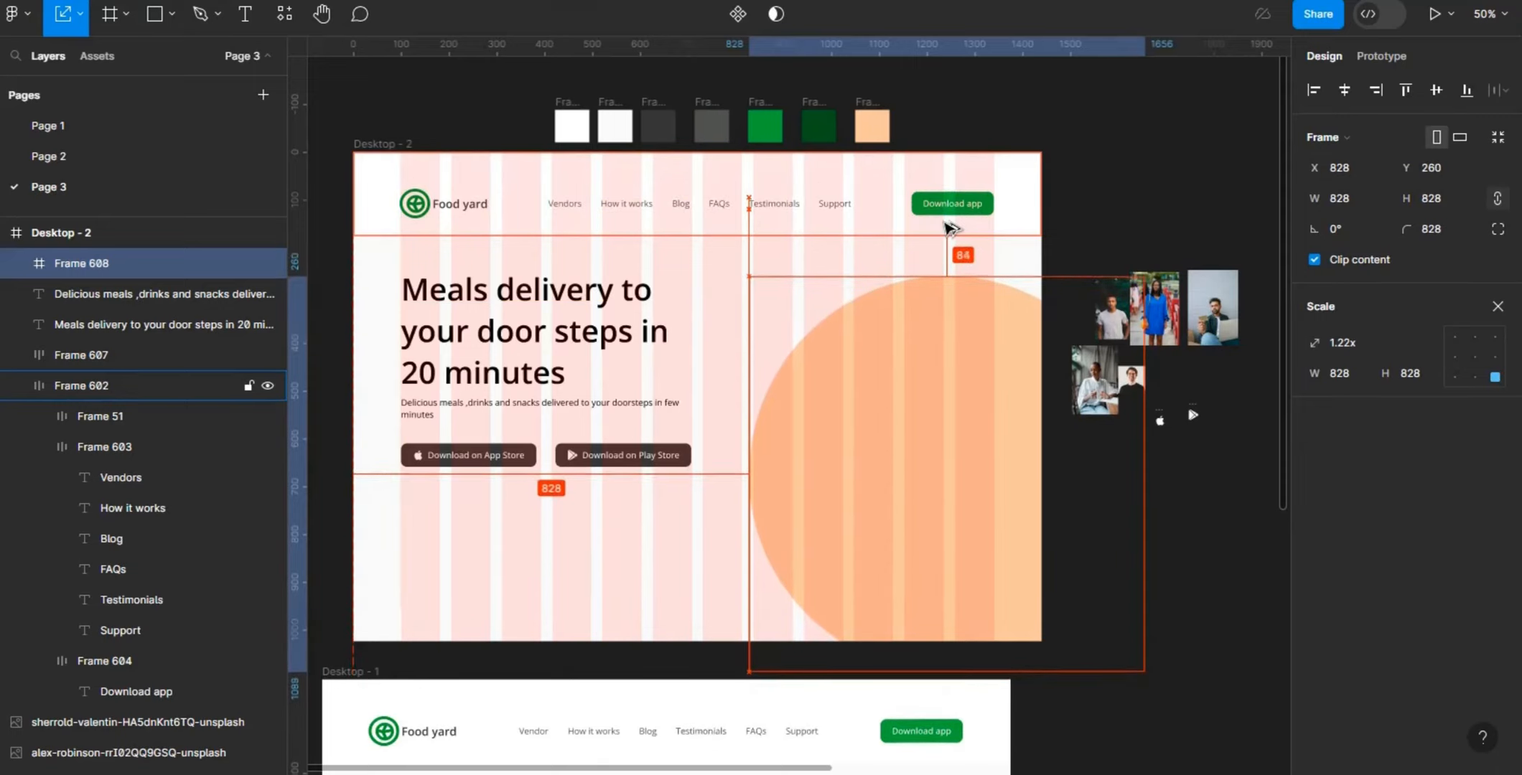
key(Up)
key(Up)
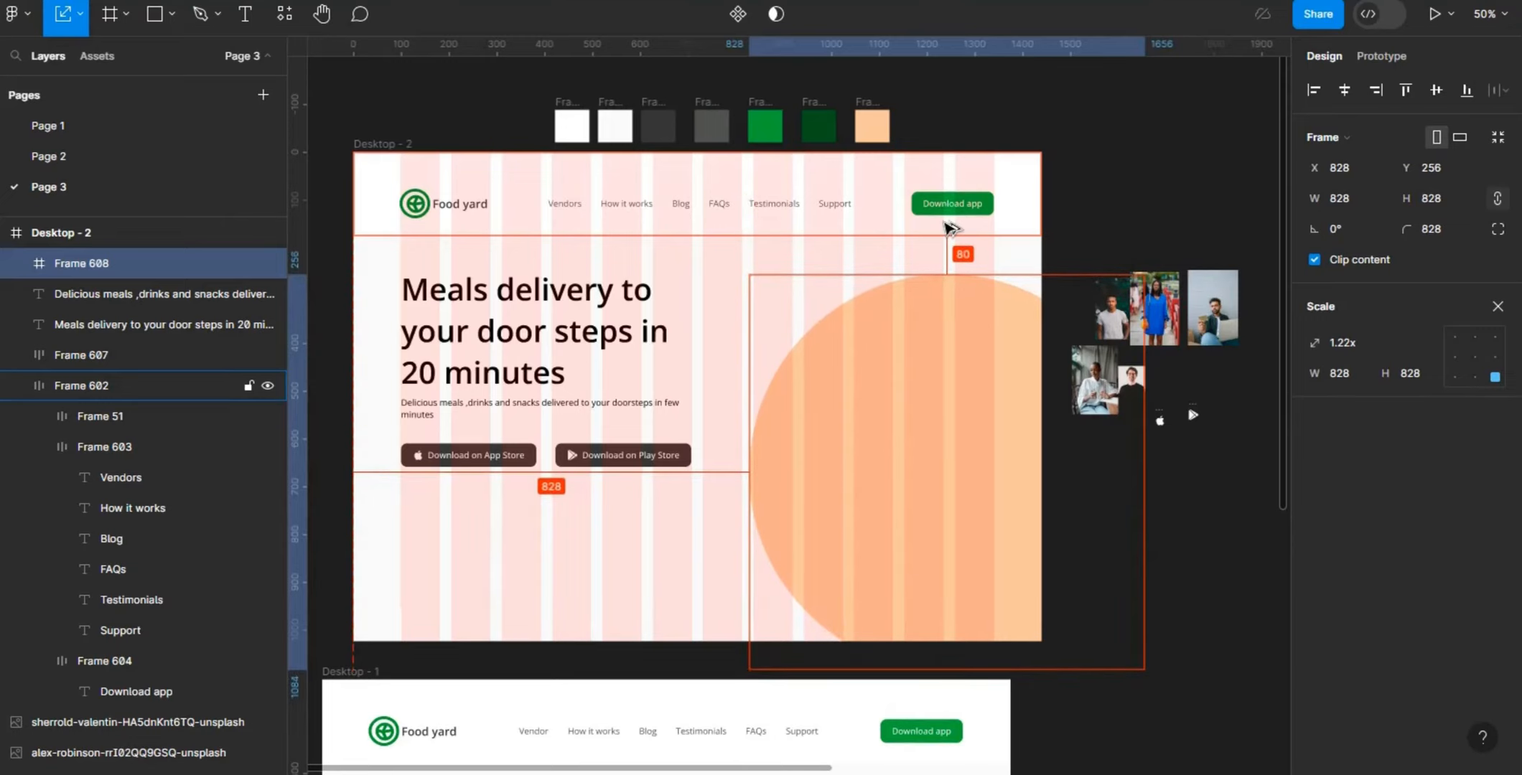
- Nudge the peach circle horizontally to X 787, checking its gap from the row of store buttons
key(Left)
key(Left)
key(Left)
key(Left)
key(Left)
key(Left)
key(Left)
key(Left)
key(Left)
key(Left)
key(Left)
key(Left)
key(Left)
key(Left)
key(Left)
key(Left)
key(Left)
key(Left)
key(Left)
key(Left)
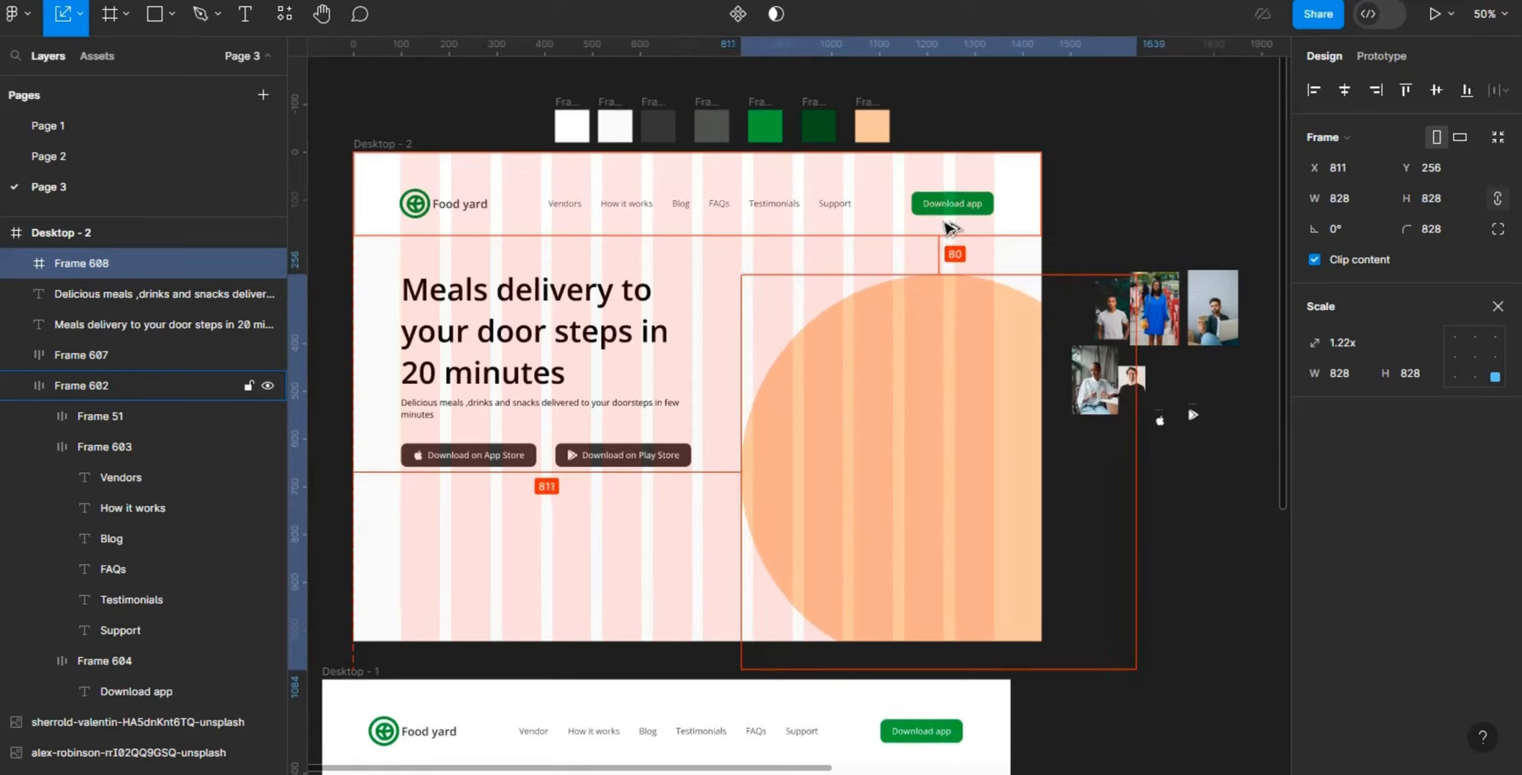
key(Left)
key(Left)
key(Left)
key(Left)
key(Left)
key(Left)
key(Left)
key(Left)
key(Left)
key(Left)
key(Left)
key(Left)
key(Left)
key(Left)
key(Left)
key(Left)
key(Left)
key(Left)
key(Left)
key(Left)
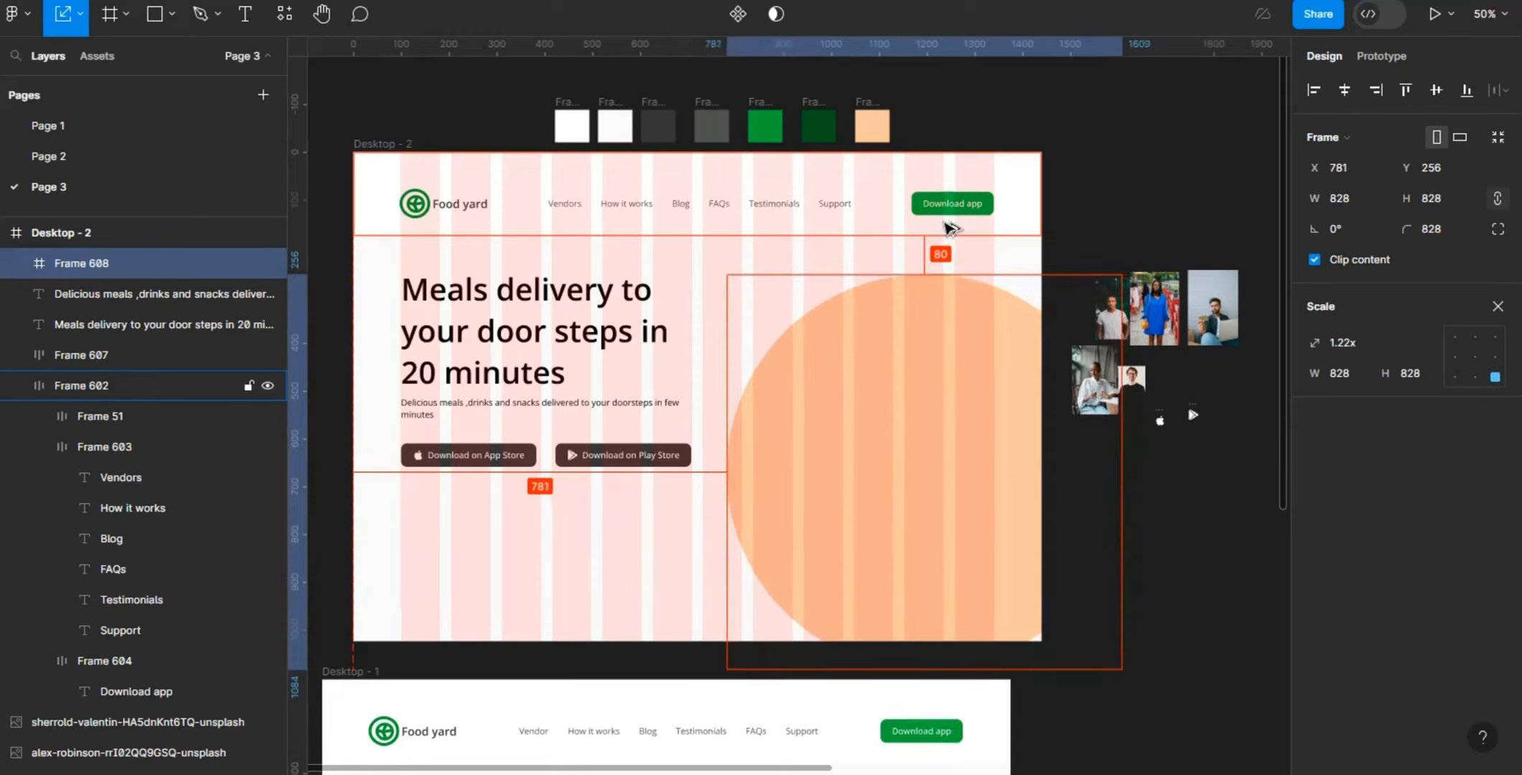
key(Left)
key(Left)
key(Left)
key(Left)
key(Left)
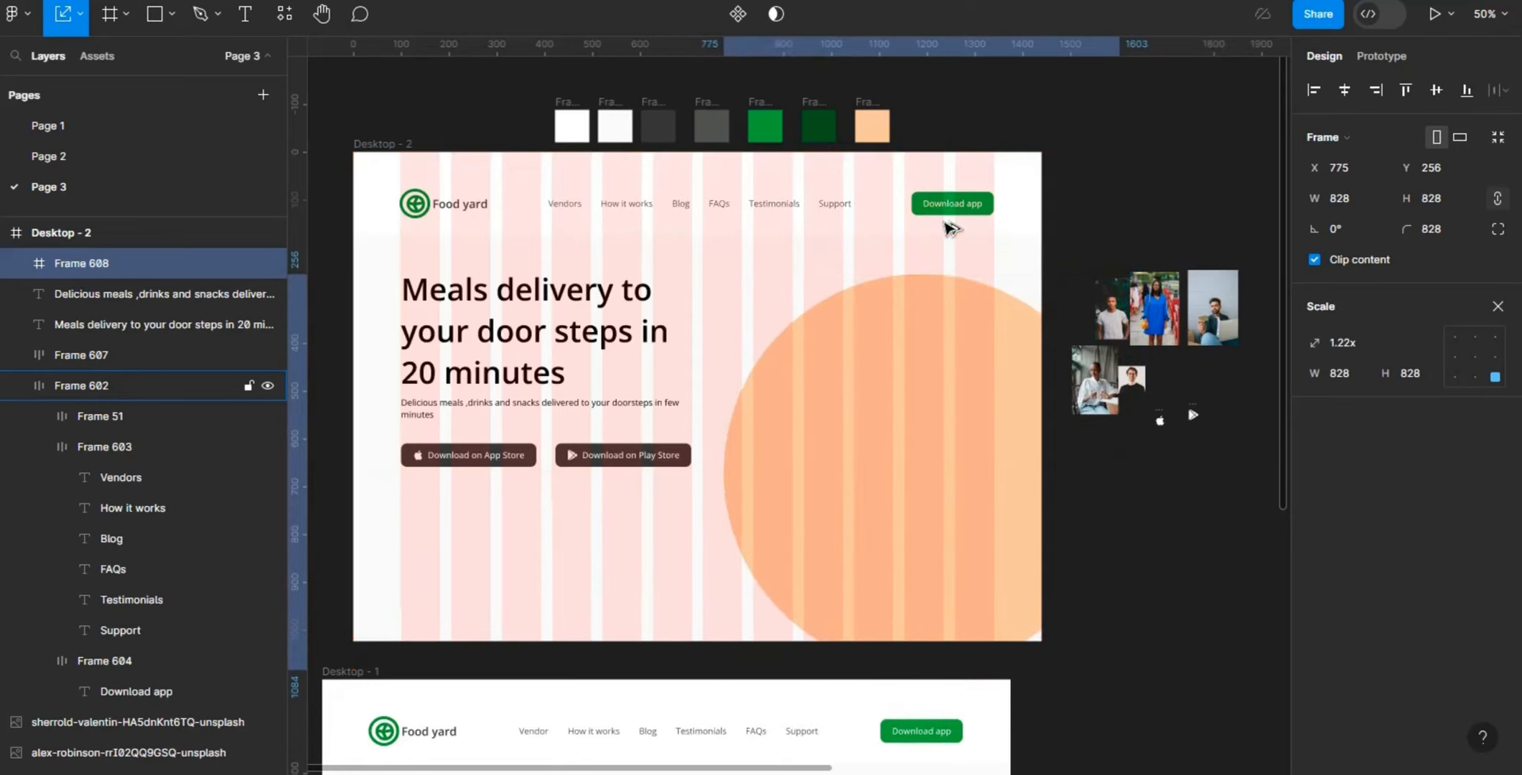
key(alt)
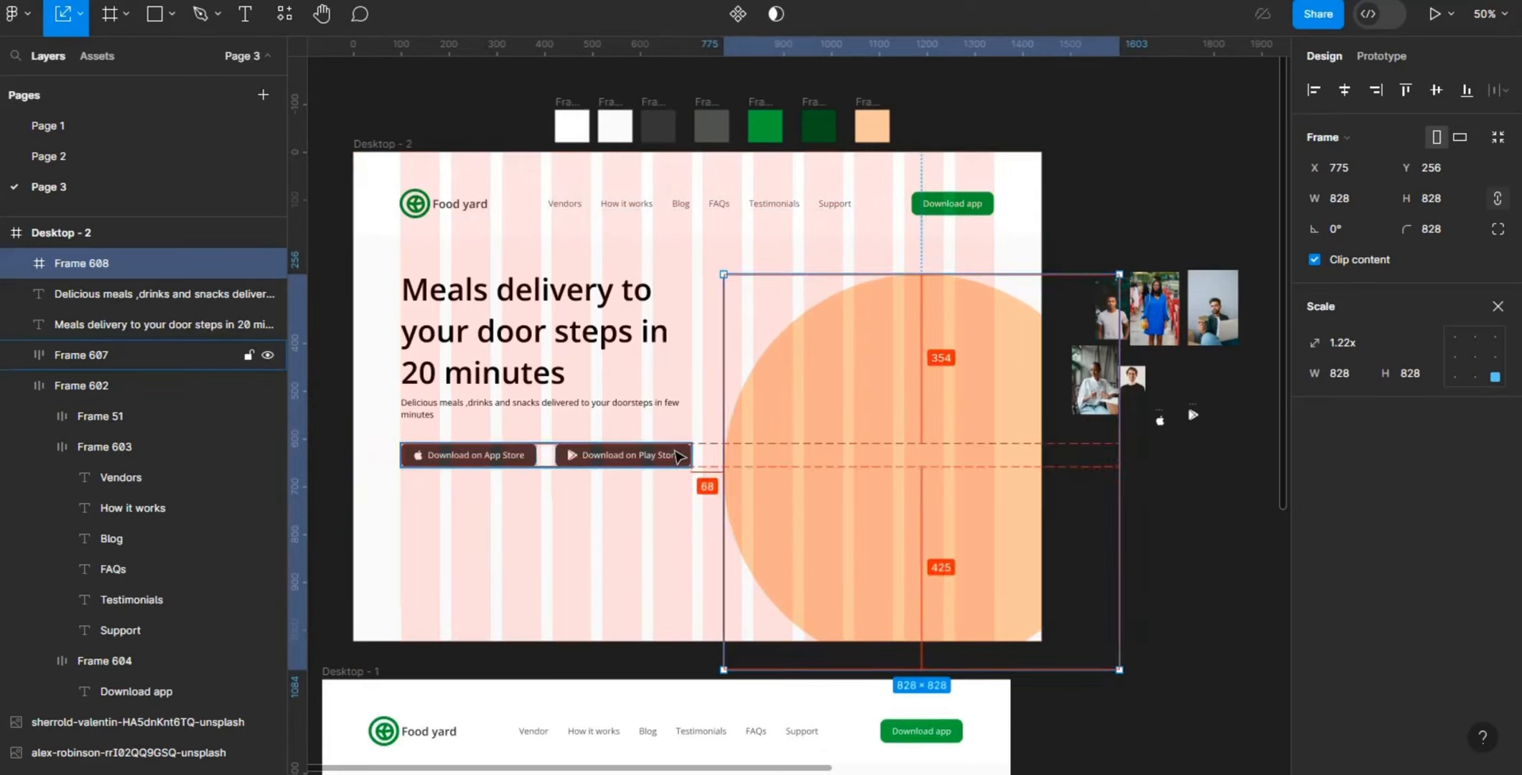
key(Right)
key(Right)
key(Right)
key(Right)
key(Right)
key(Right)
key(Right)
key(Right)
key(Right)
key(Right)
key(Right)
key(Right)
key(Right)
key(Right)
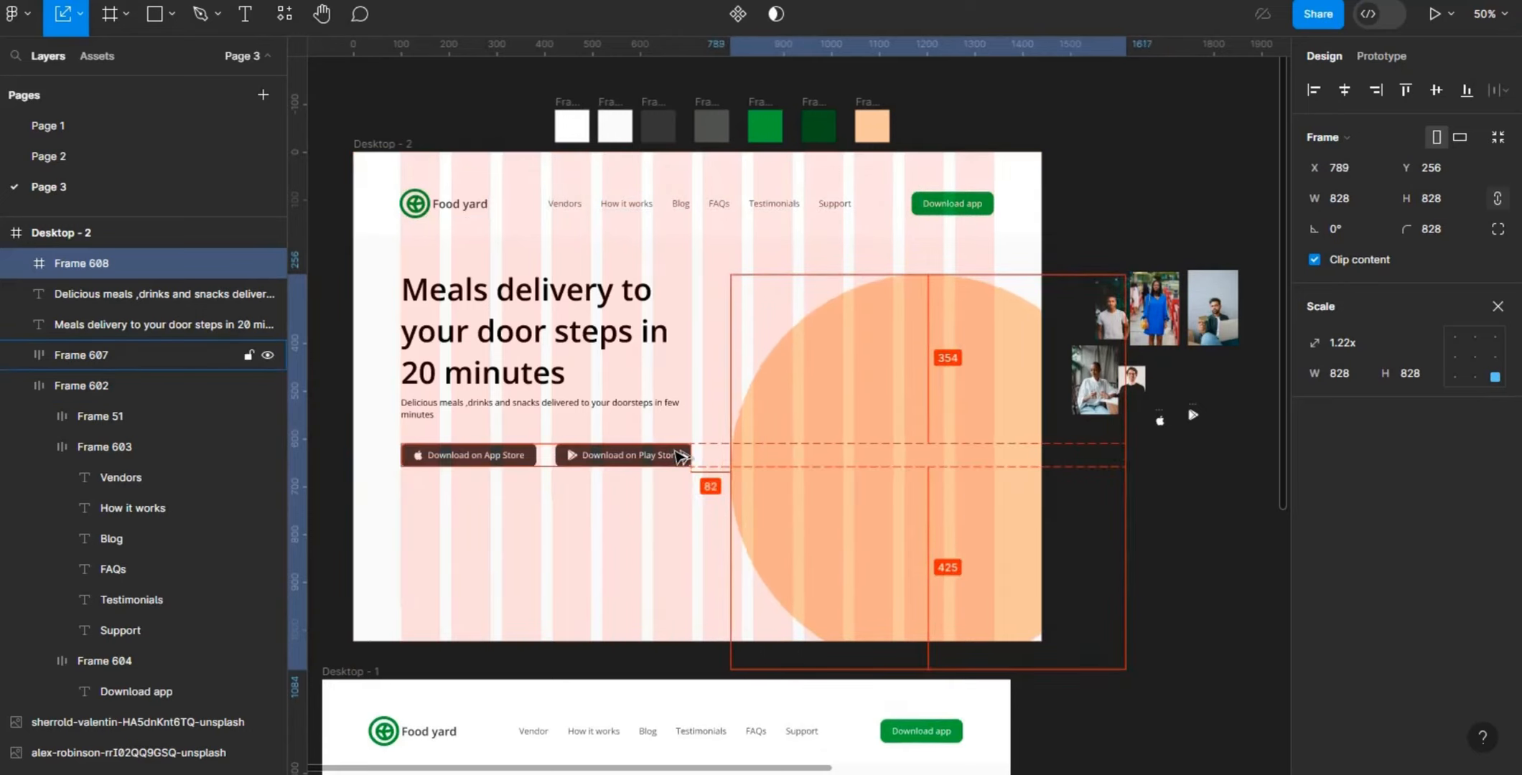
key(Left)
key(Left)
key(Left)
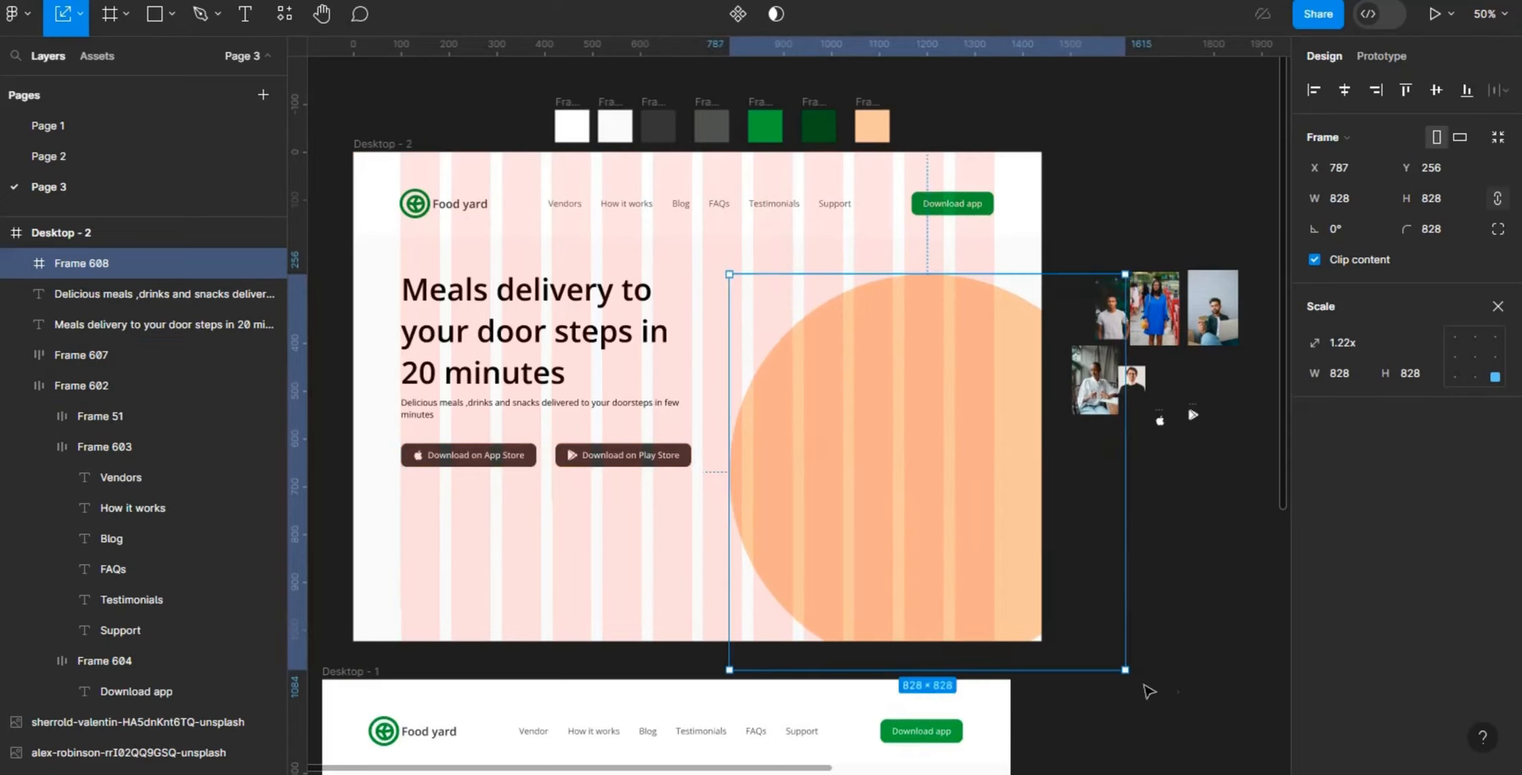
- Scale the peach circle to about 854 × 854, keeping its upper-left corner fixed, and deselect it
drag(1136, 682, 1137, 683)
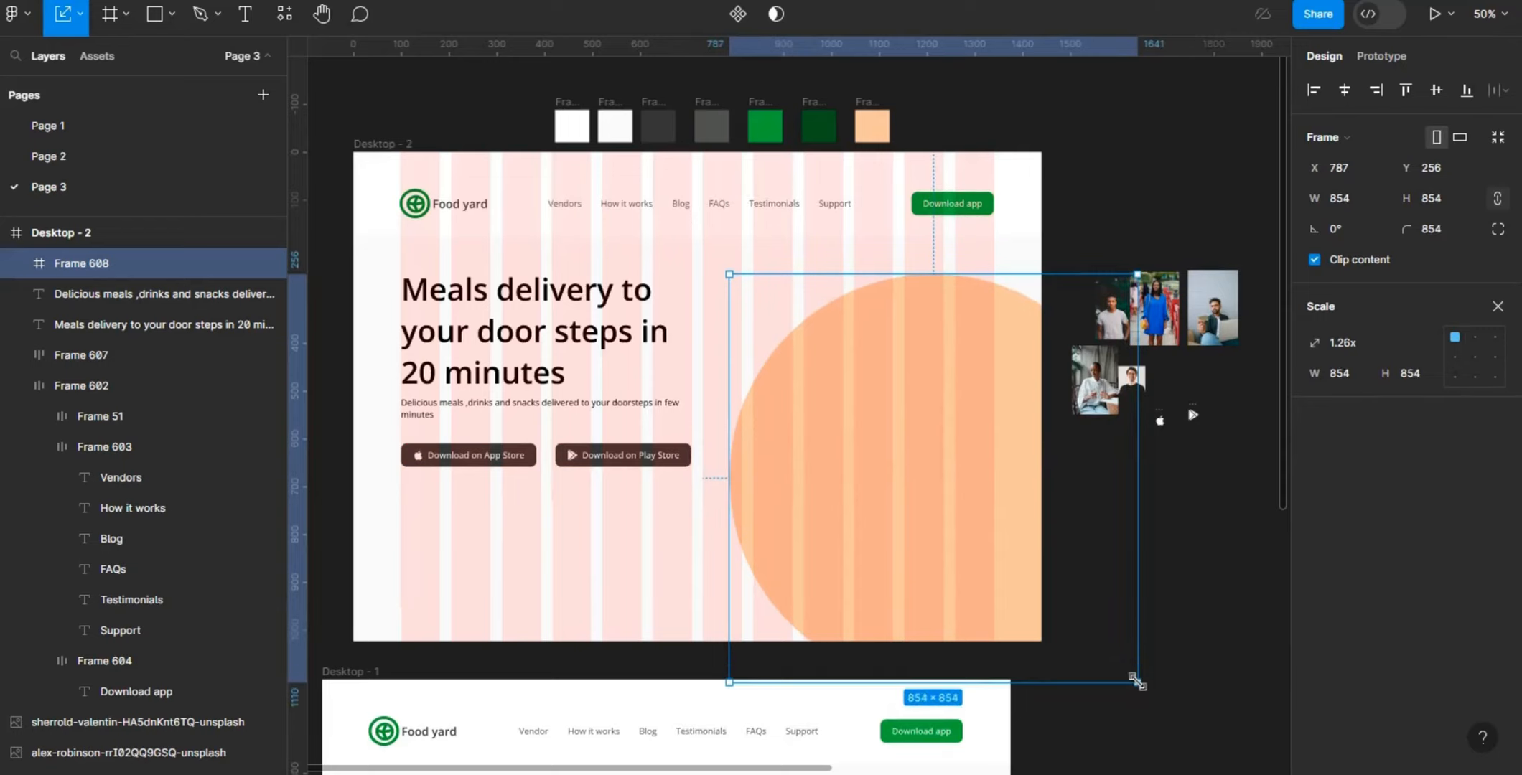
click(1256, 624)
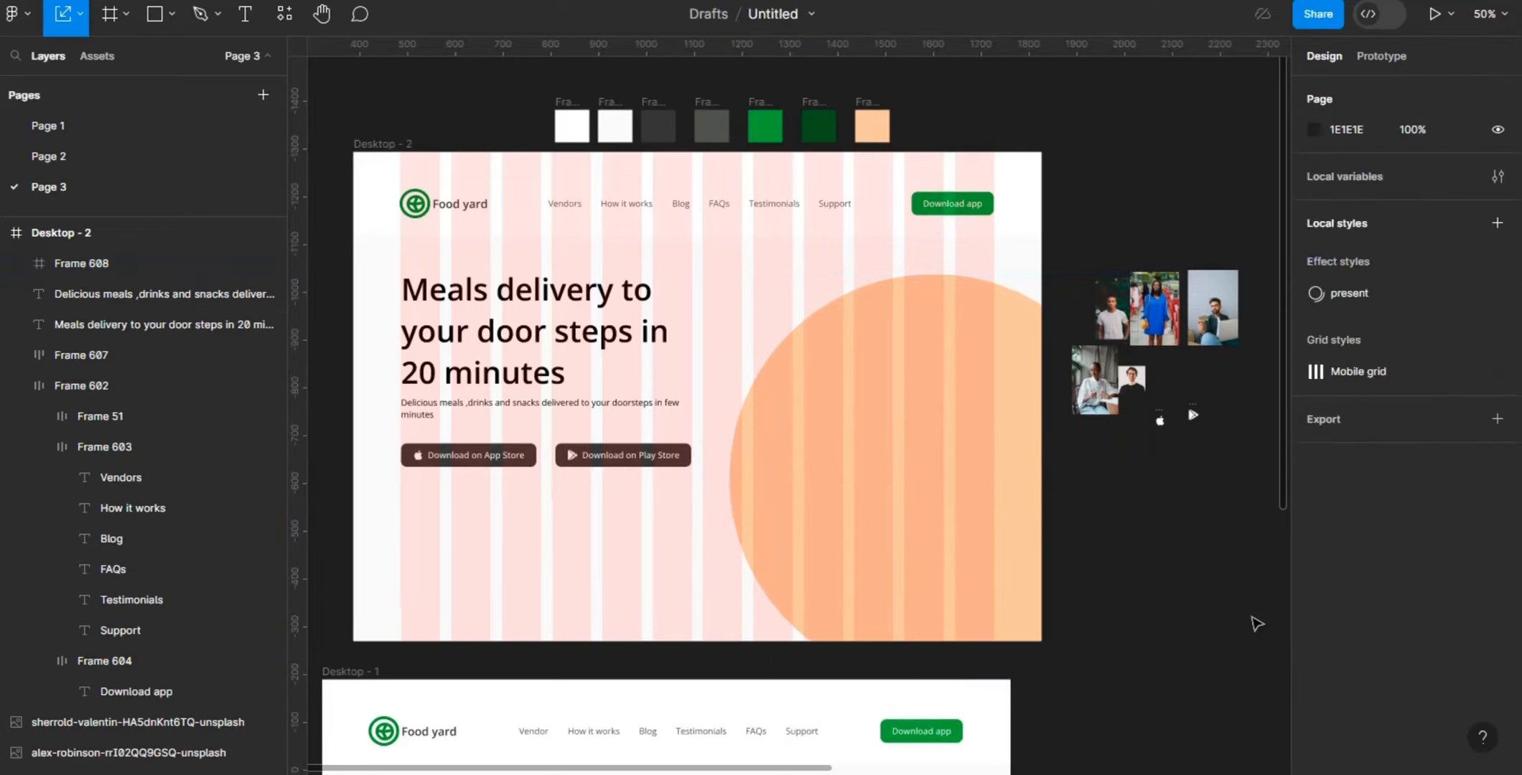
- Move the iPhone 14 Pro Max - 16 mockup into the Desktop - 2 hero, over the peach circle at about X 953, Y 414
scroll(1281, 438, down, 5)
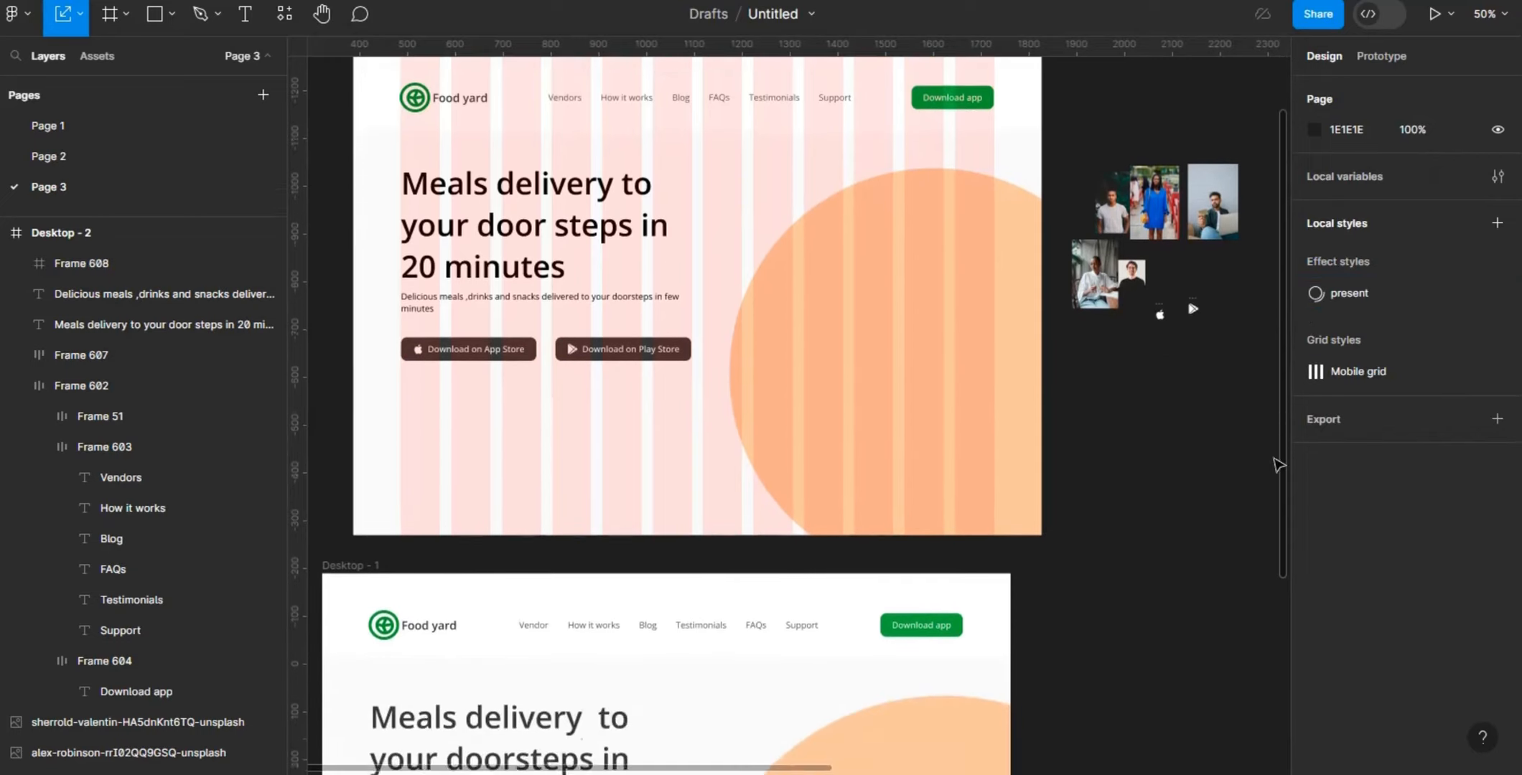
scroll(1277, 470, up, 3)
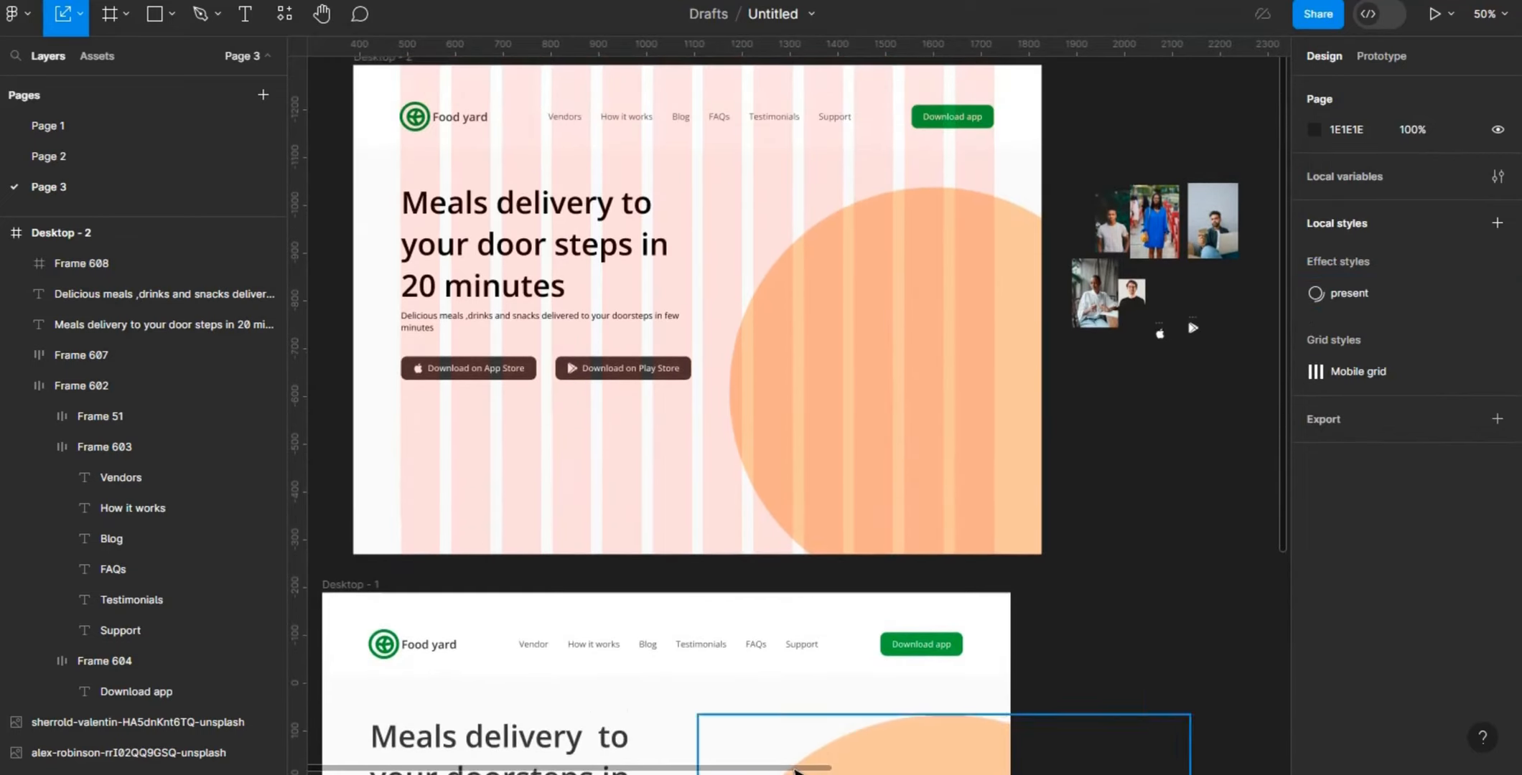
drag(796, 771, 1237, 705)
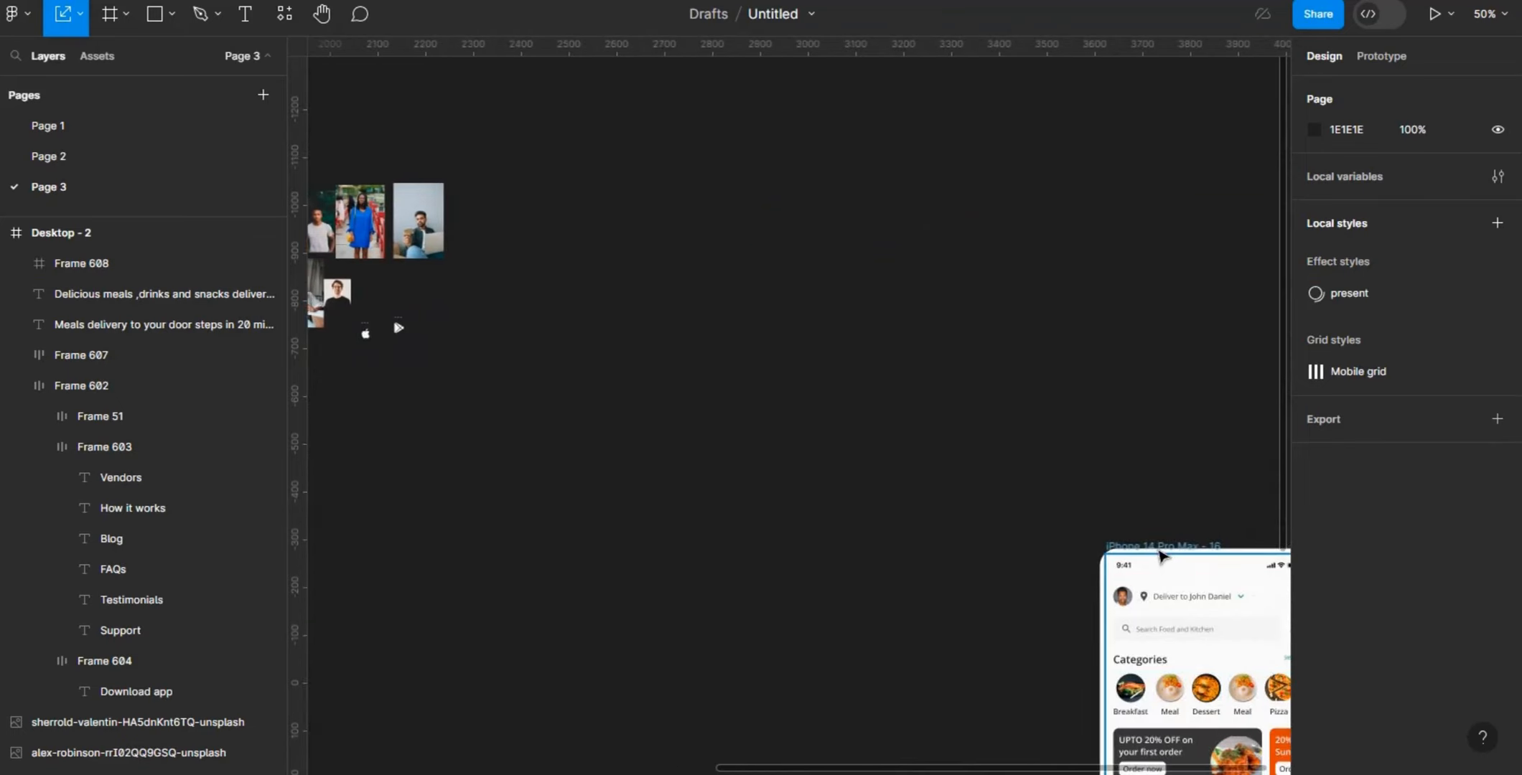
drag(1140, 542, 1027, 263)
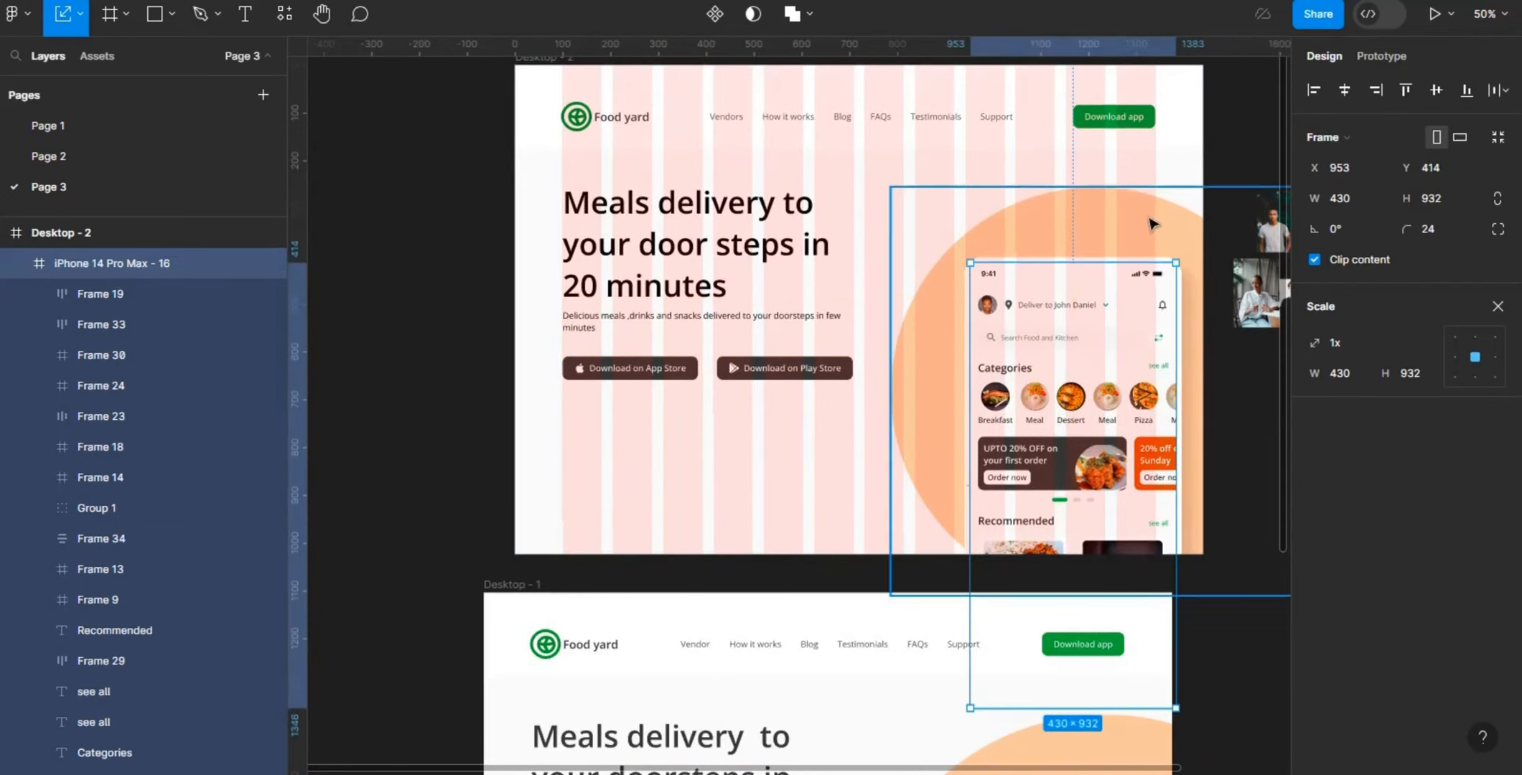
- Nudge the phone mockup up and left to X 905, Y 411, checking its distances to the peach circle's edges
key(alt)
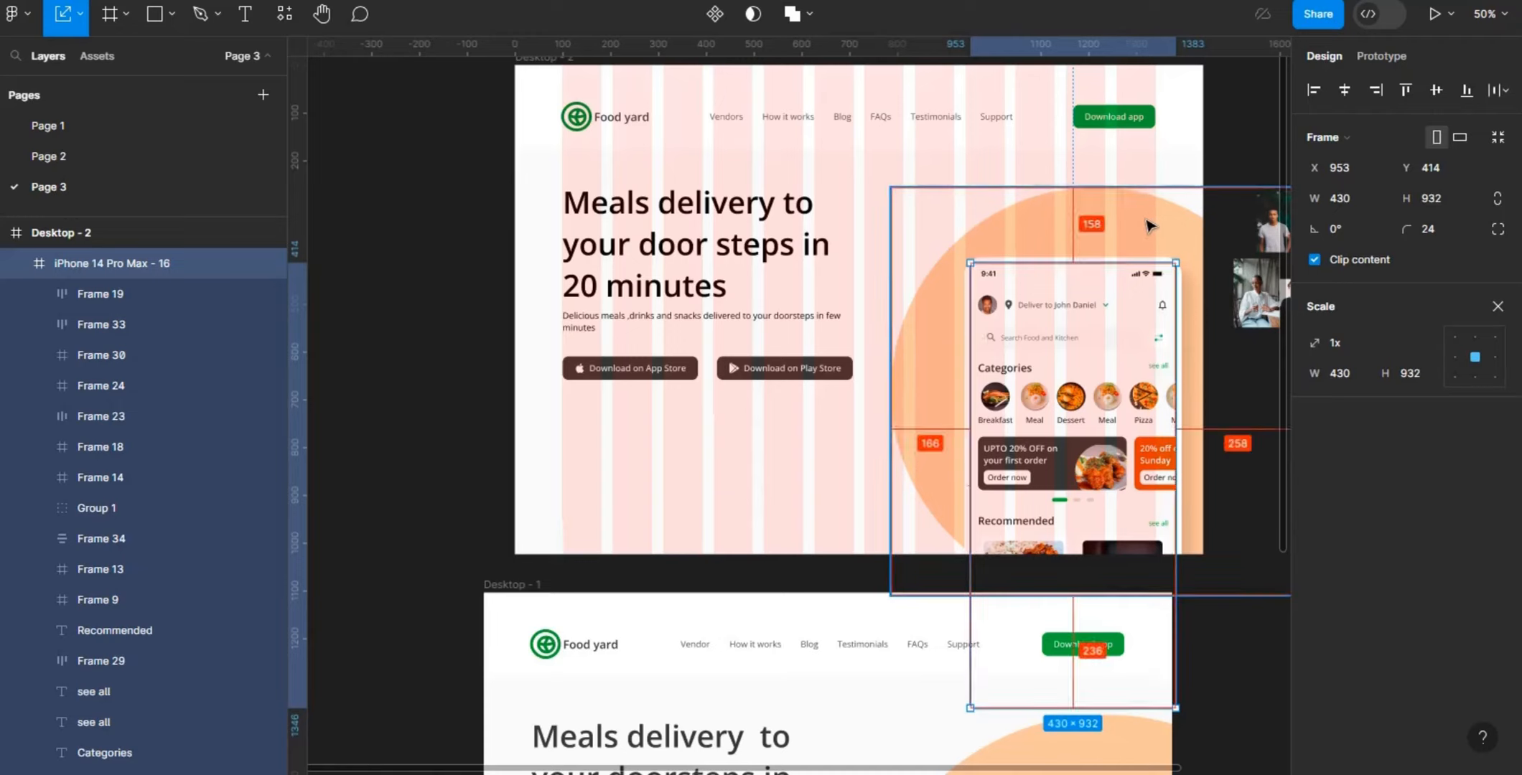
key(Up)
key(Up)
key(Up)
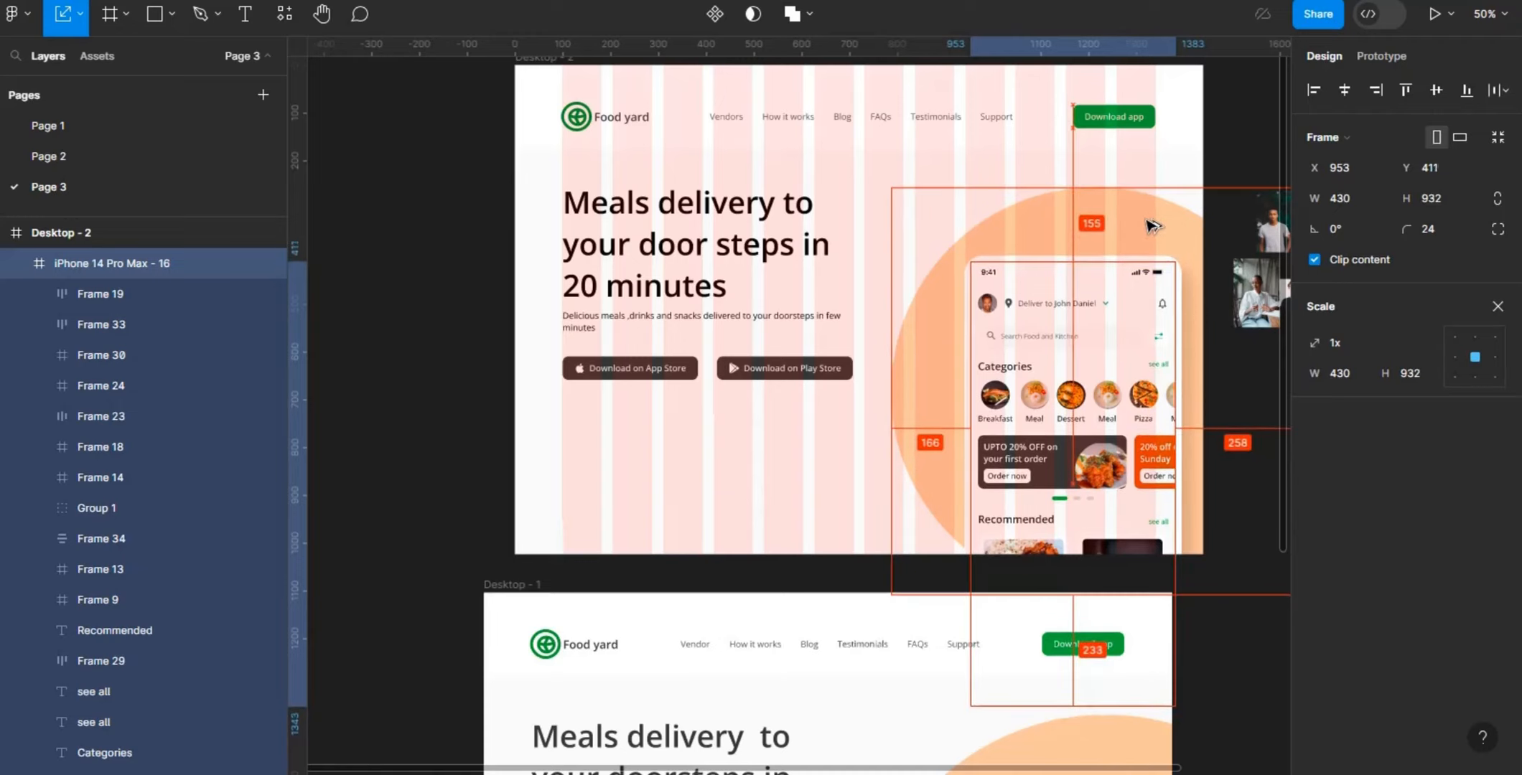
key(Left)
key(Left)
key(Left)
key(Left)
key(Left)
key(Left)
key(Left)
key(Left)
key(Left)
key(Left)
key(Left)
key(Left)
key(Left)
key(Left)
key(Left)
key(Left)
key(Left)
key(Left)
key(Left)
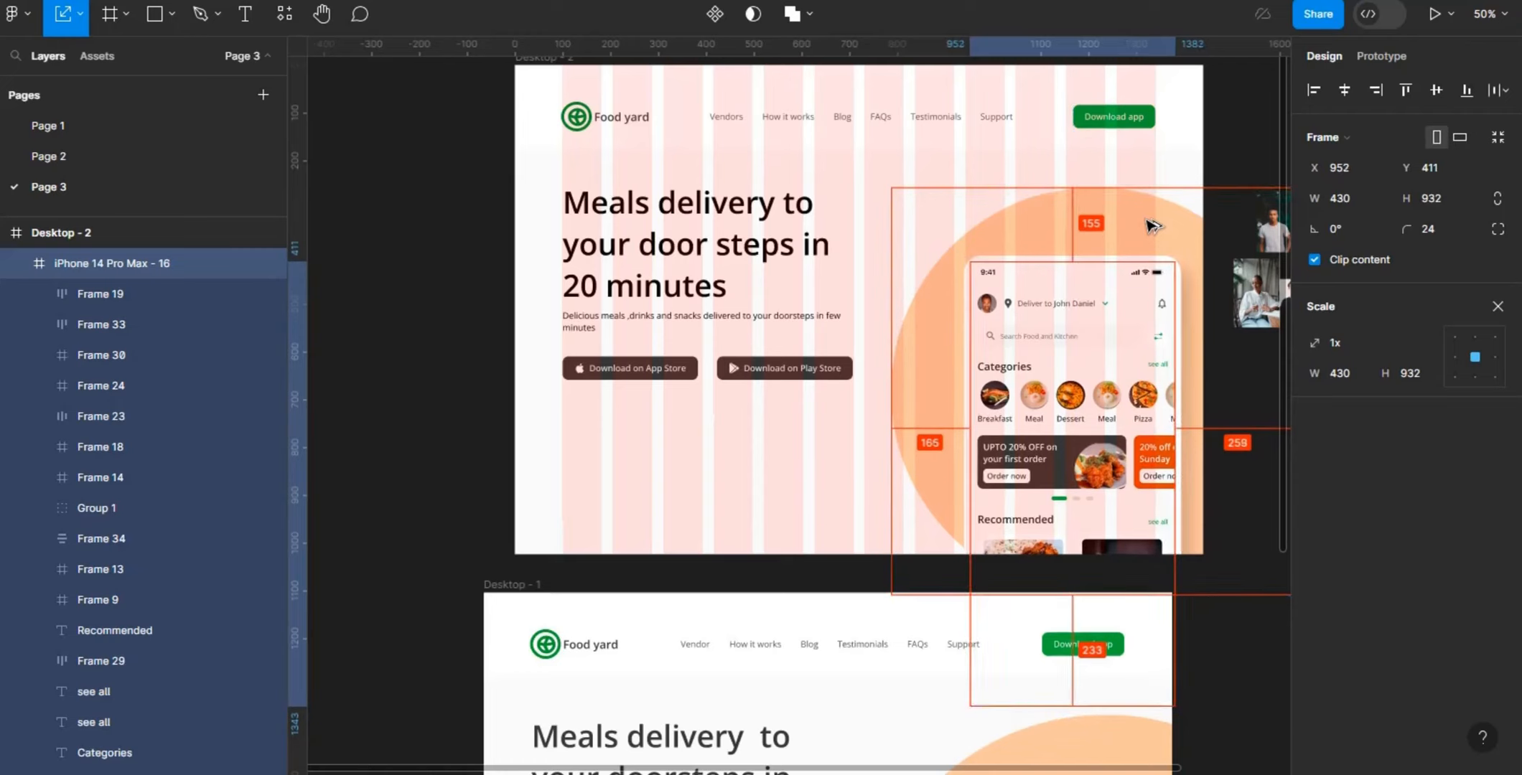
key(Left)
key(Left)
key(Left)
key(Left)
key(Left)
key(Left)
key(Left)
key(Left)
key(Left)
key(Left)
key(Left)
key(Left)
key(Left)
key(Left)
key(Left)
key(Left)
key(Left)
key(Left)
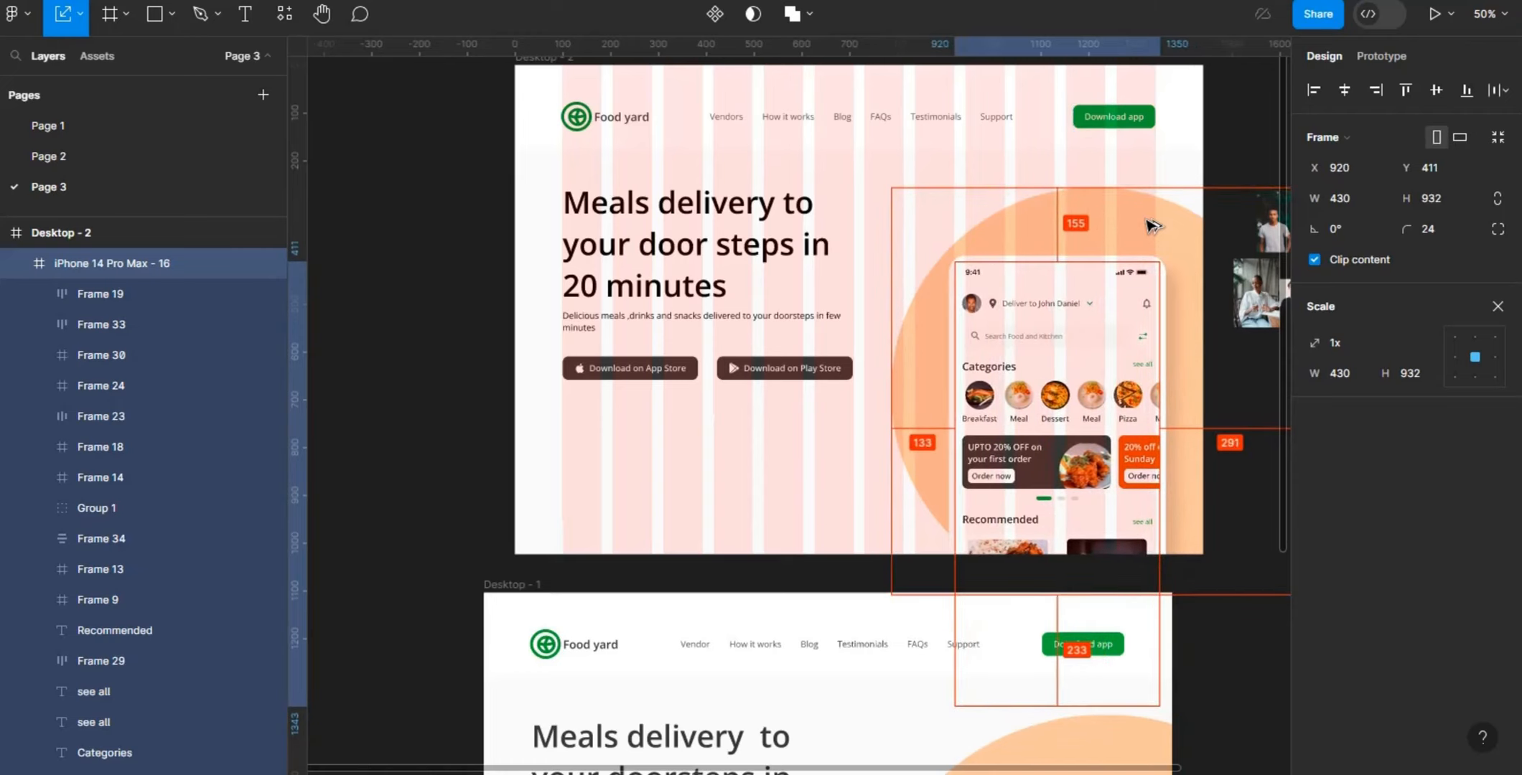
key(Left)
key(Left)
key(Left)
key(Left)
key(Left)
key(Left)
key(Left)
key(Left)
key(Left)
key(Left)
key(Left)
key(Left)
key(Left)
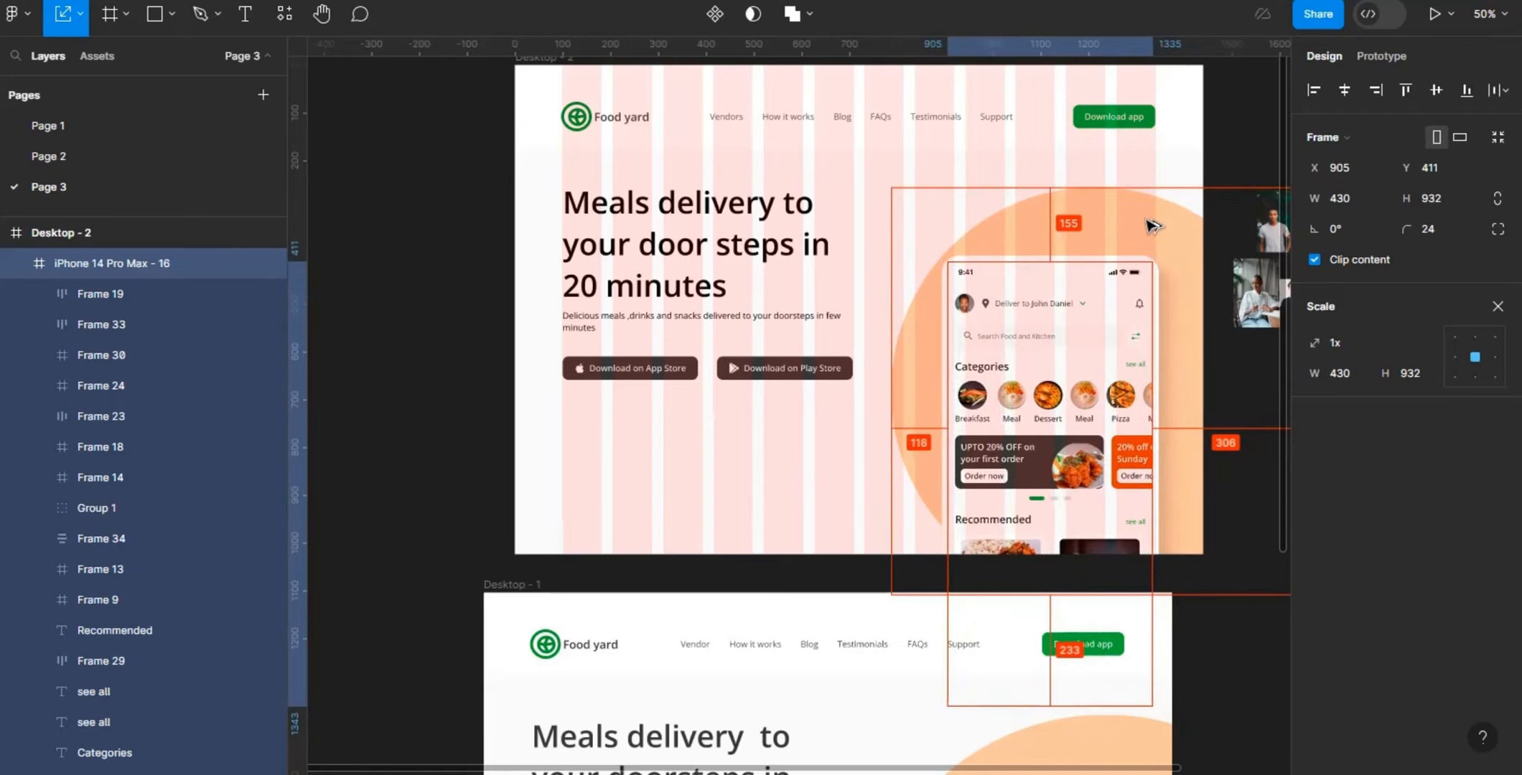
- Shift the phone mockup farther left and down over the peach circle to X 883, Y 447
key(Left)
key(Left)
key(Left)
key(Left)
key(Left)
key(Left)
key(Left)
key(Left)
key(Down)
key(Down)
key(Down)
key(Down)
key(Down)
key(Down)
key(Down)
key(Down)
key(Down)
key(Down)
key(Down)
key(Down)
key(Down)
key(Down)
key(Down)
key(Down)
key(Down)
key(Down)
key(Down)
key(Down)
key(Left)
key(Left)
key(Left)
key(Left)
key(Left)
key(Left)
key(Left)
key(Left)
key(Left)
key(Left)
key(Left)
key(Left)
key(Left)
key(Left)
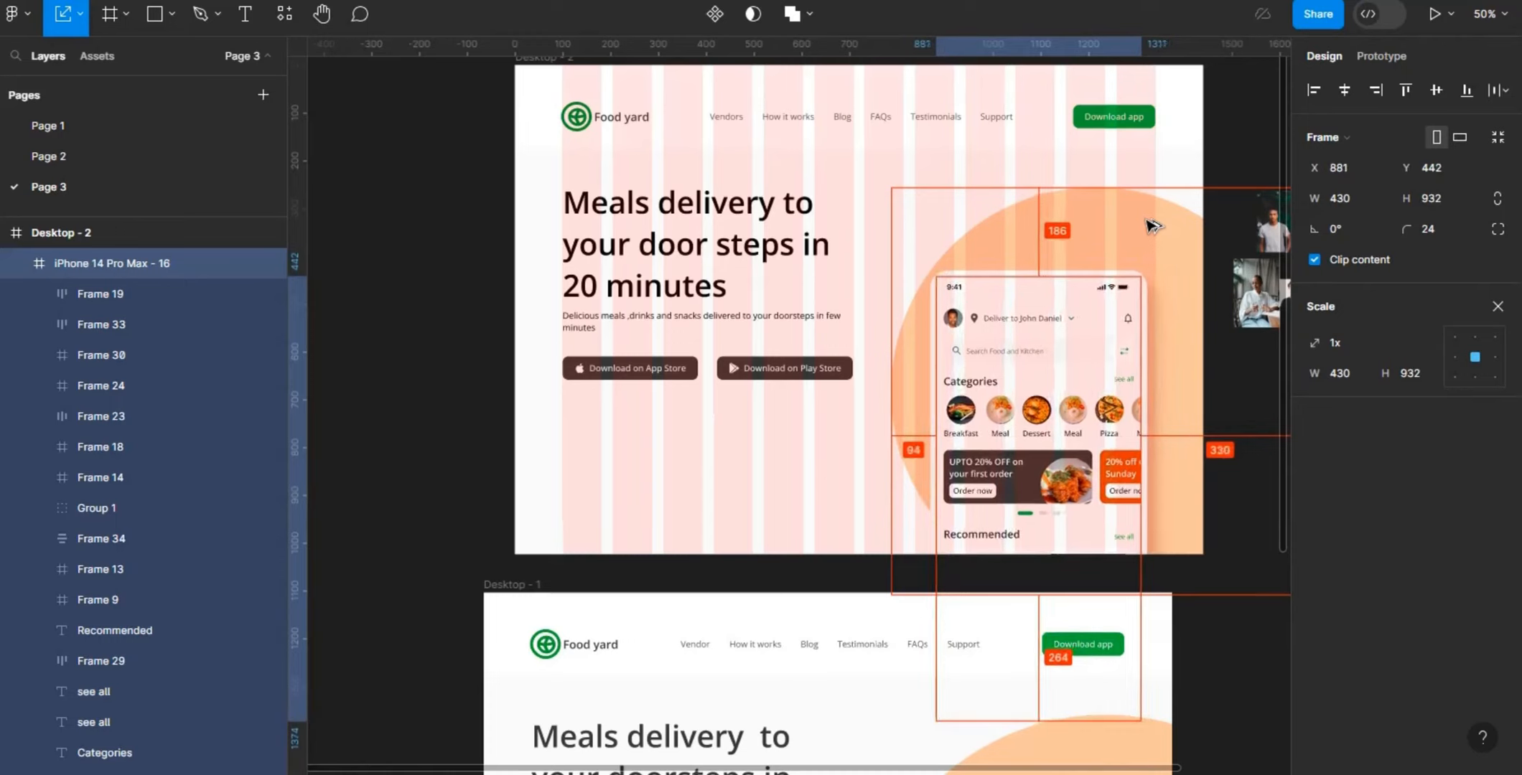
key(Right)
key(Right)
key(Down)
key(Down)
key(Down)
key(Down)
key(Down)
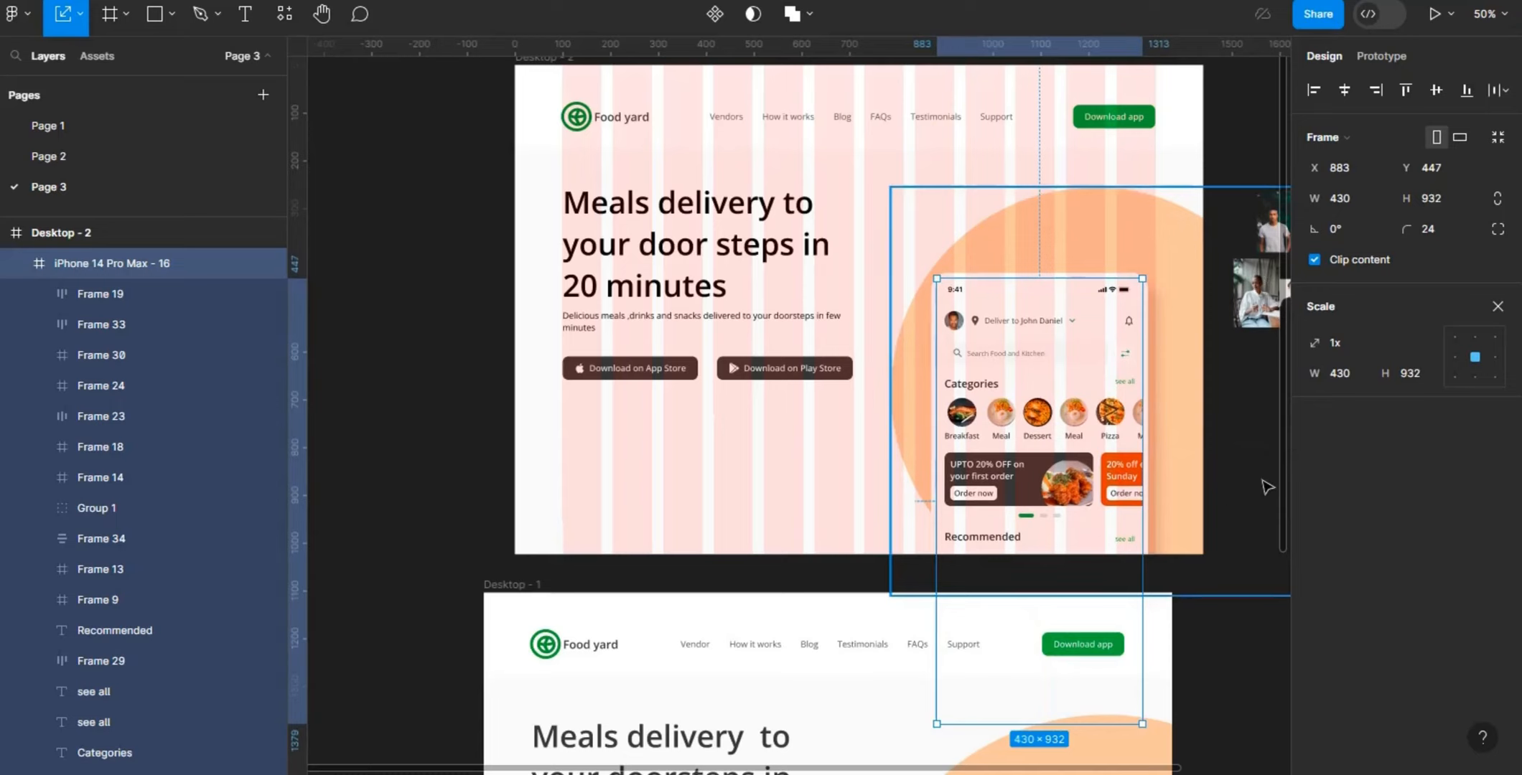
- Detach the "present" effect style from the phone mockup and review its drop shadow settings
key(v)
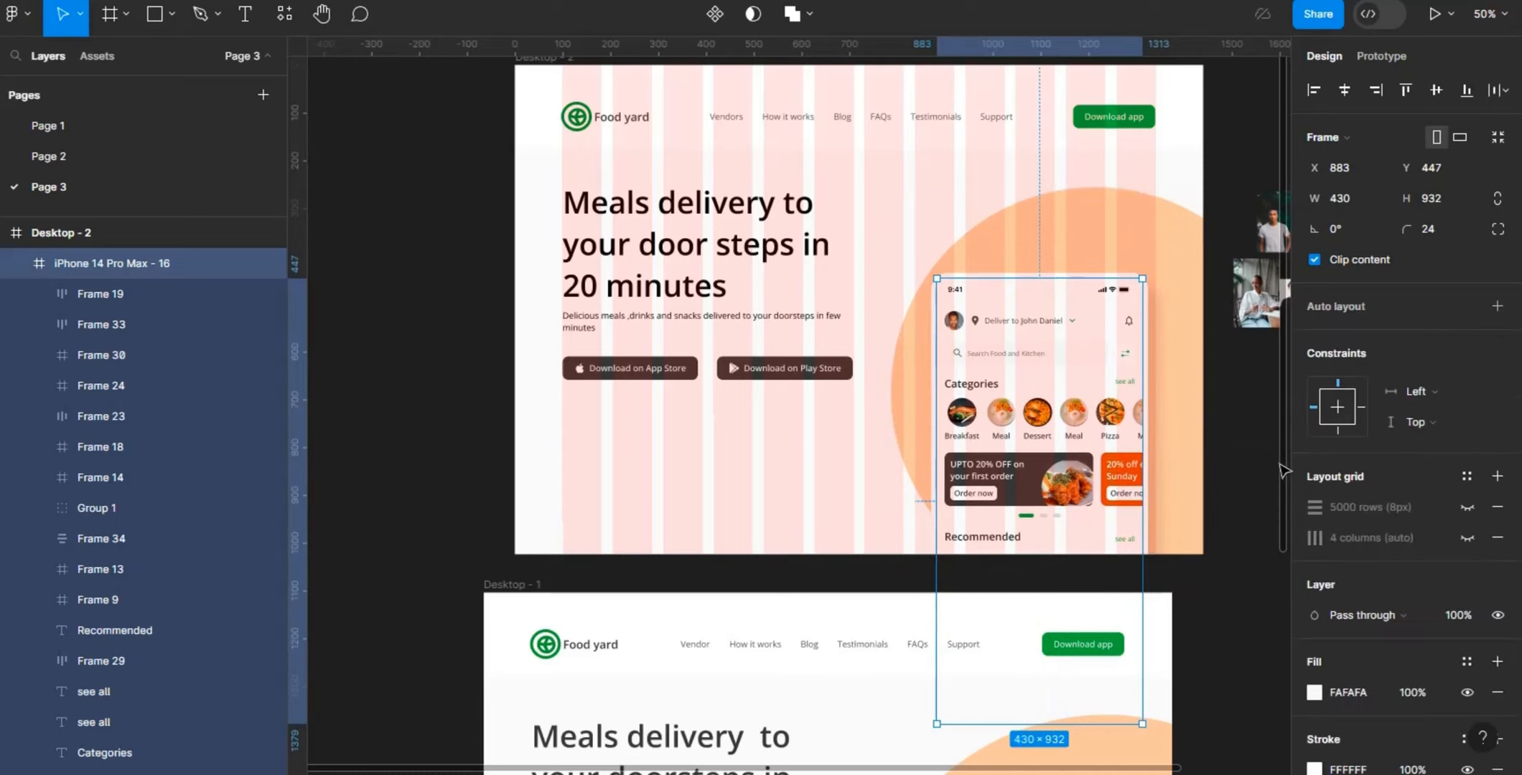
scroll(1516, 617, down, 5)
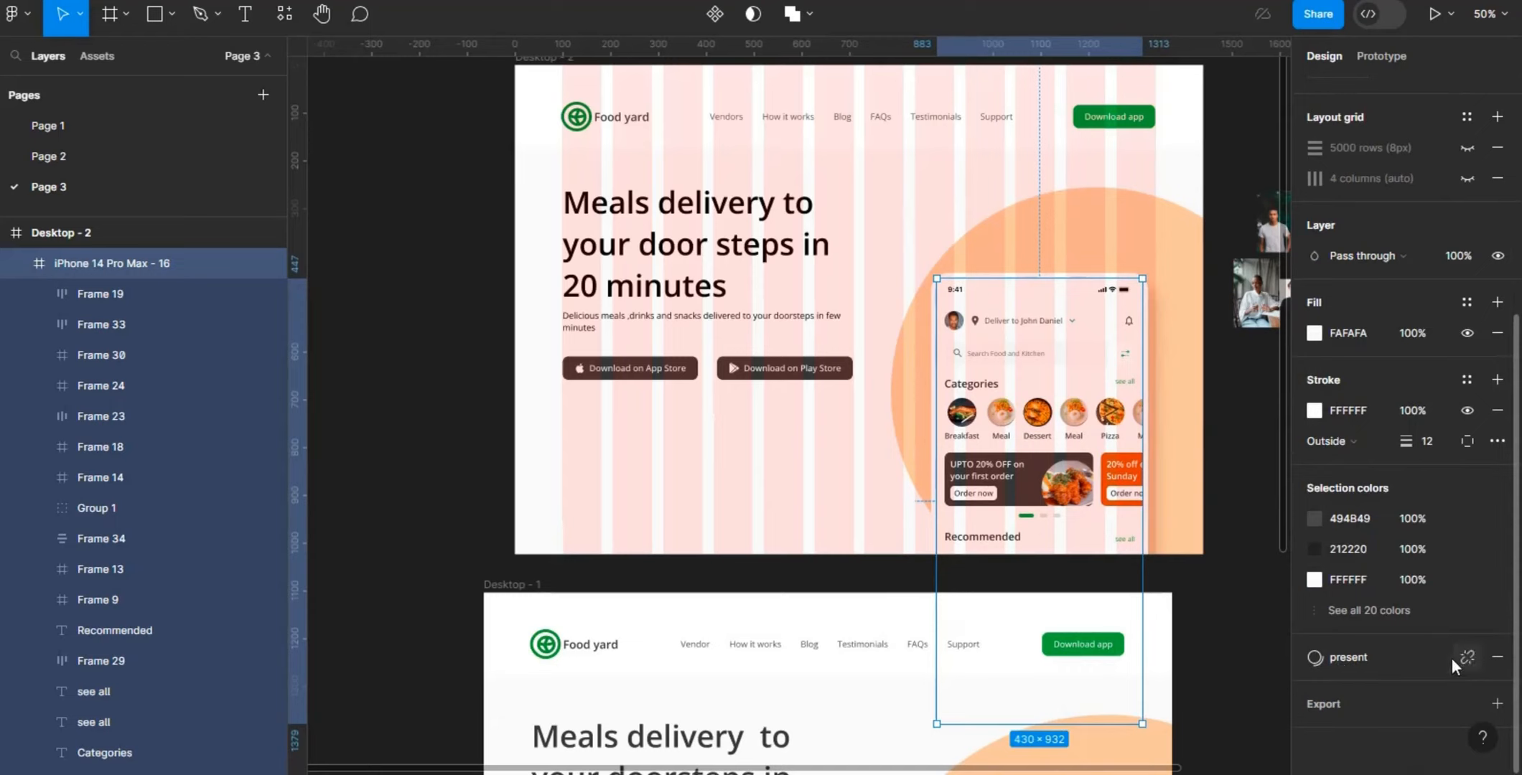
click(1461, 658)
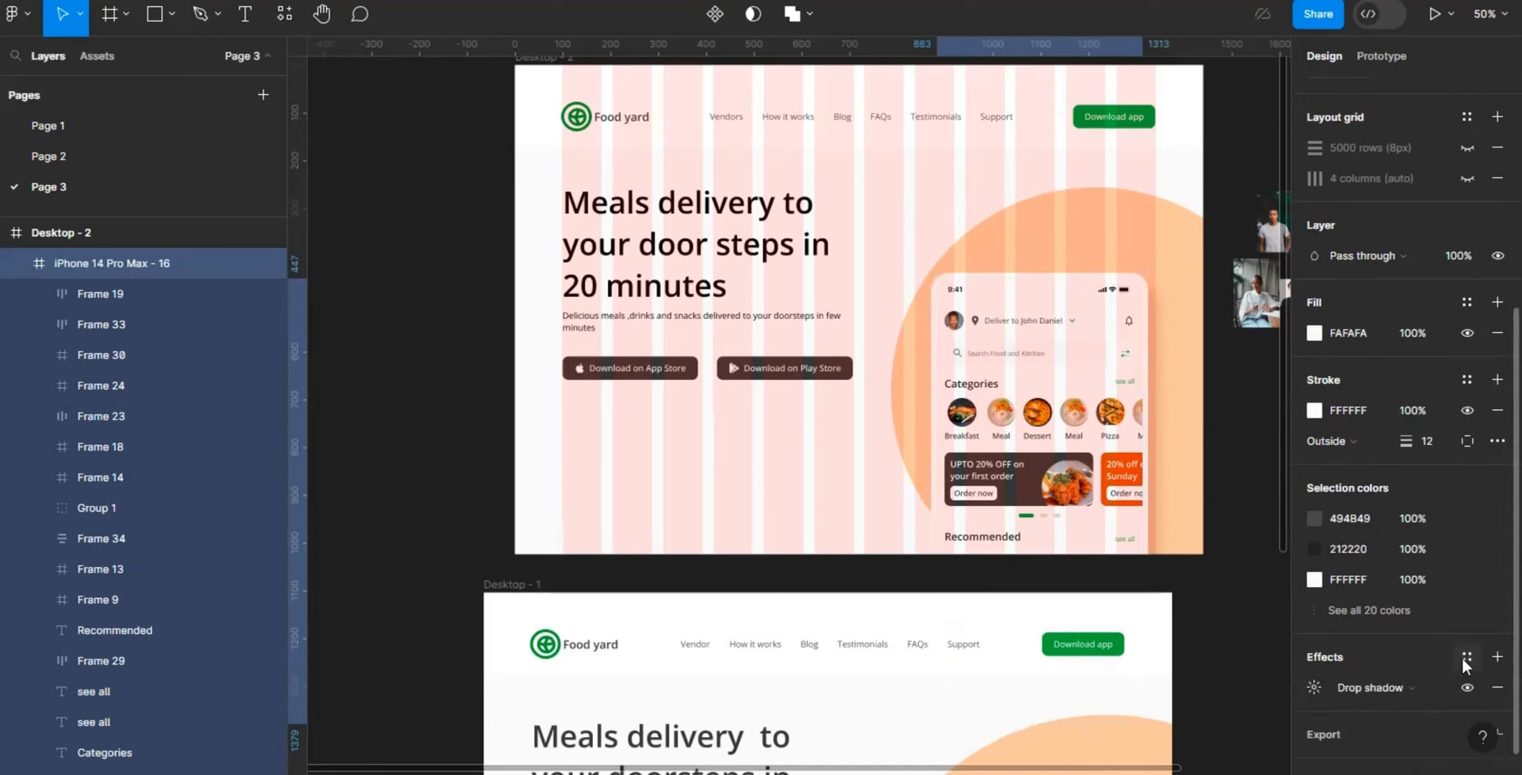
click(1312, 687)
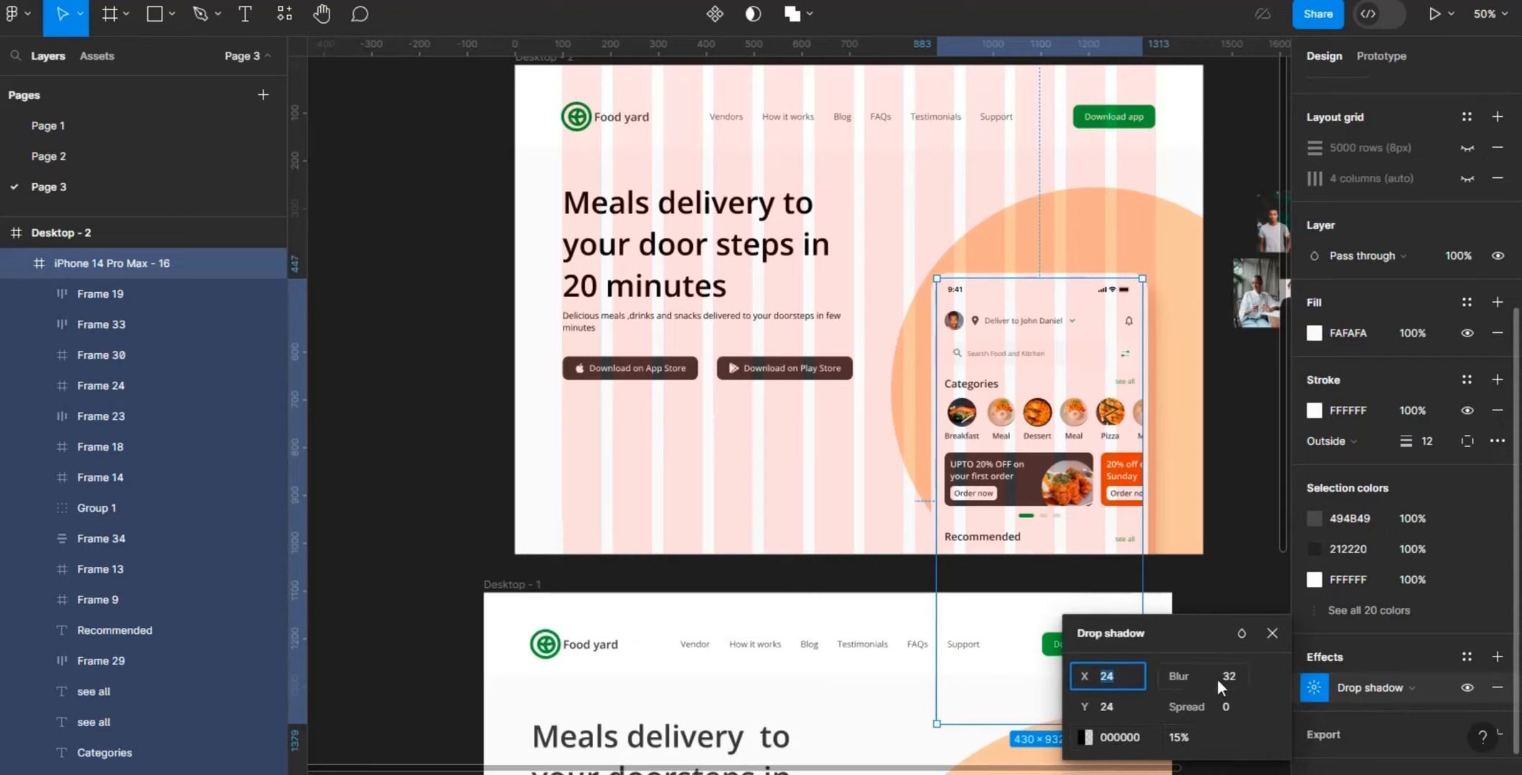
click(1271, 636)
click(1243, 510)
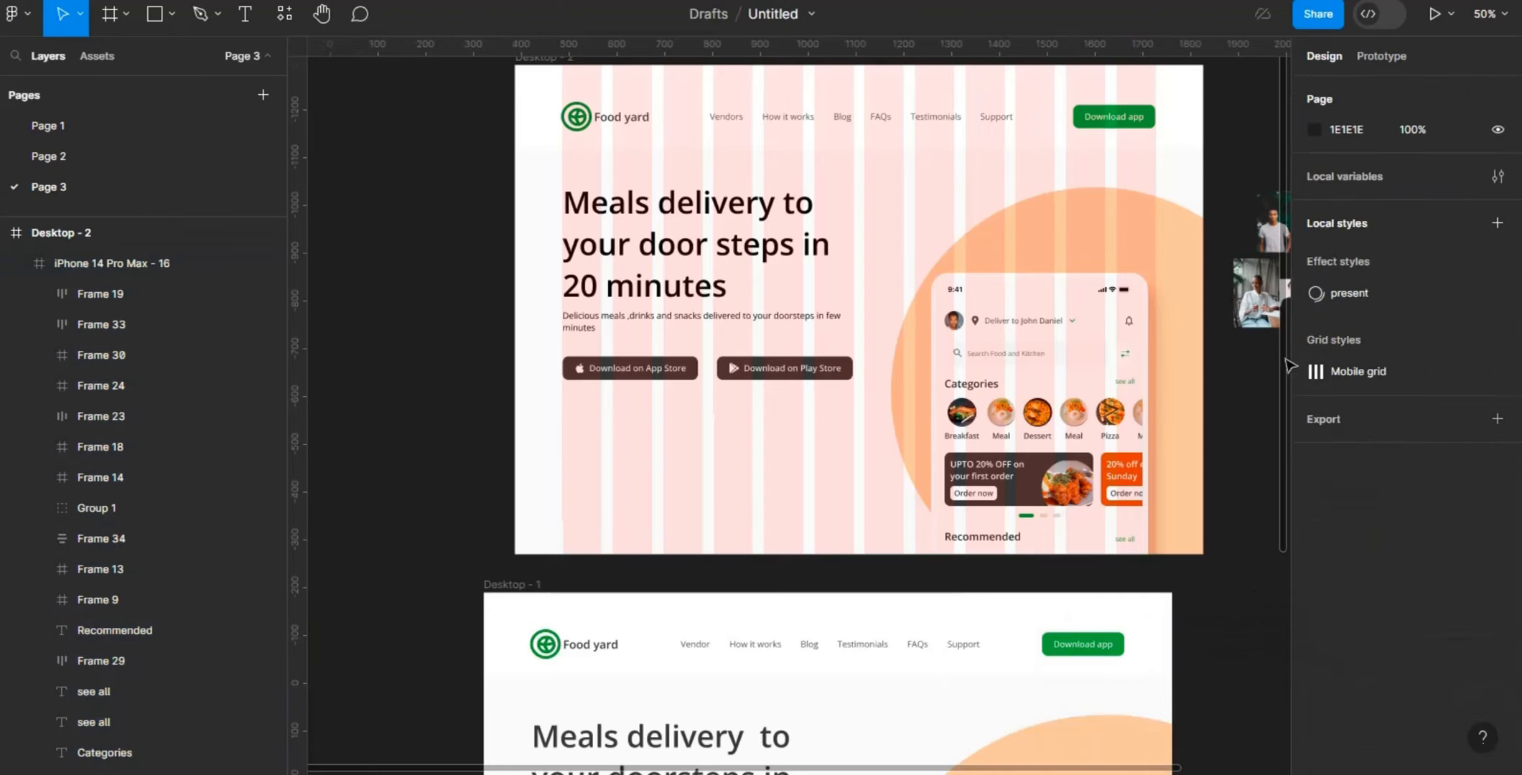
- Hide the 12-column layout grid on the Desktop - 2 frame and shift the phone mockup to X 886, Y 451
scroll(1005, 288, up, 2)
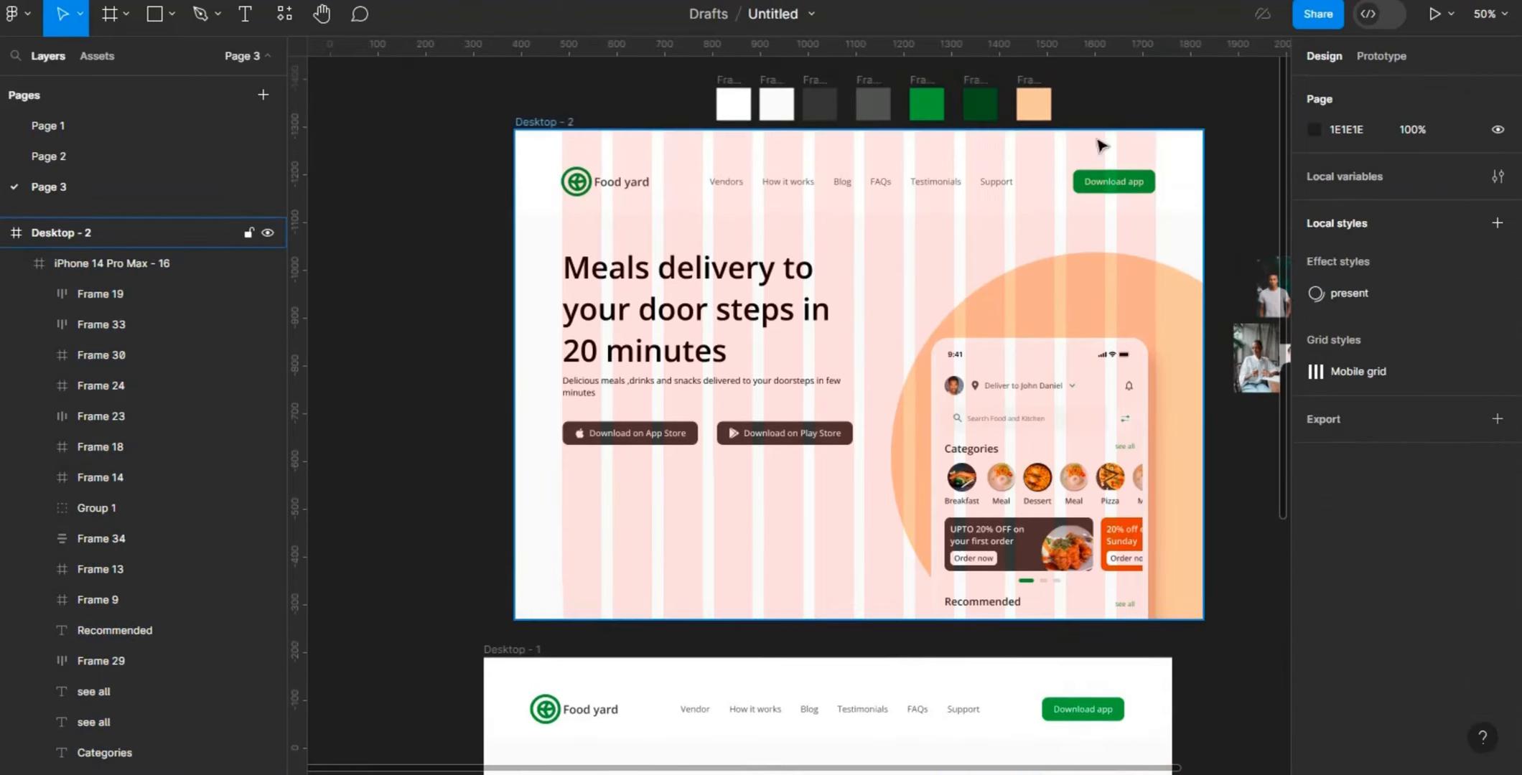
click(1173, 151)
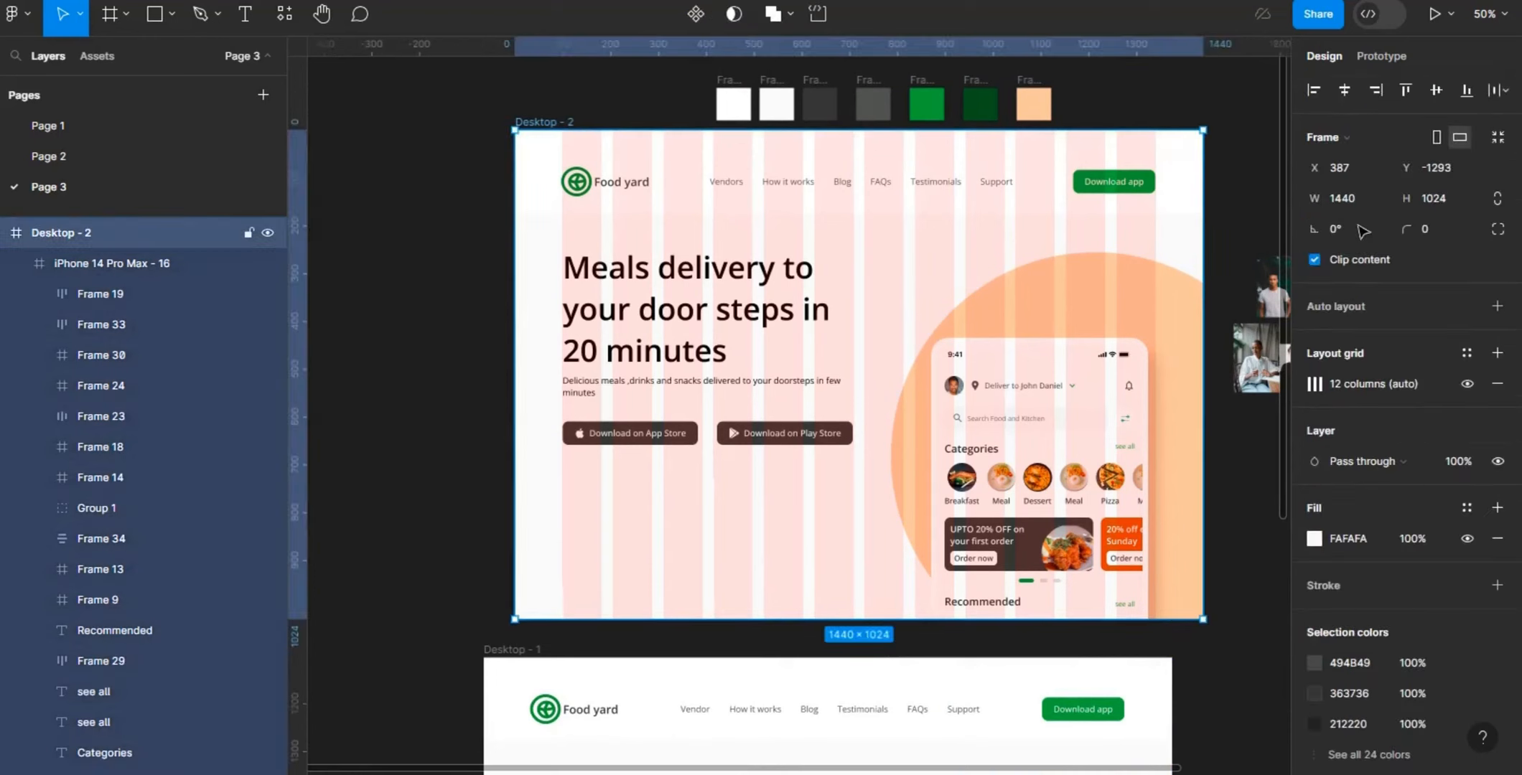
click(1469, 383)
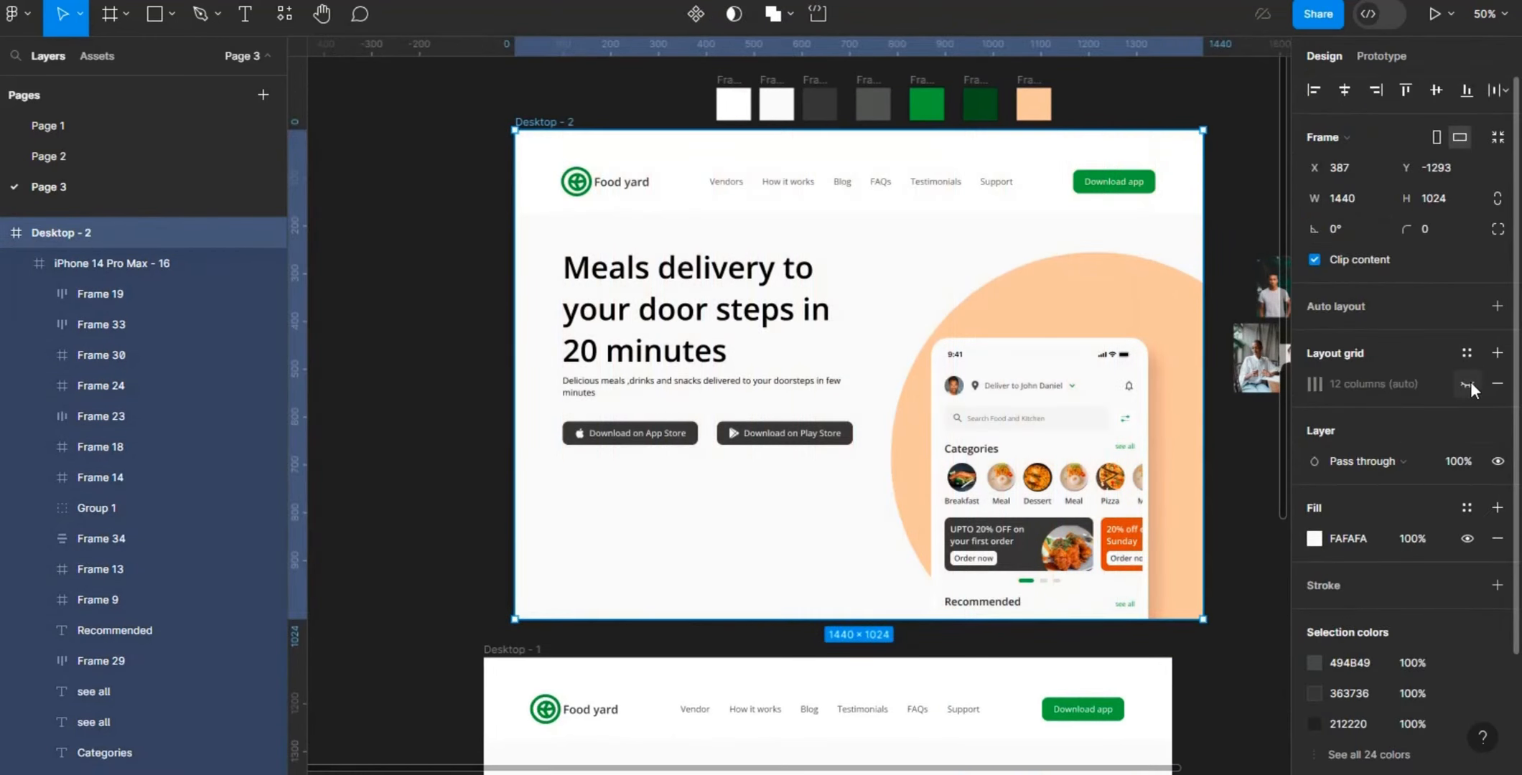
click(1060, 482)
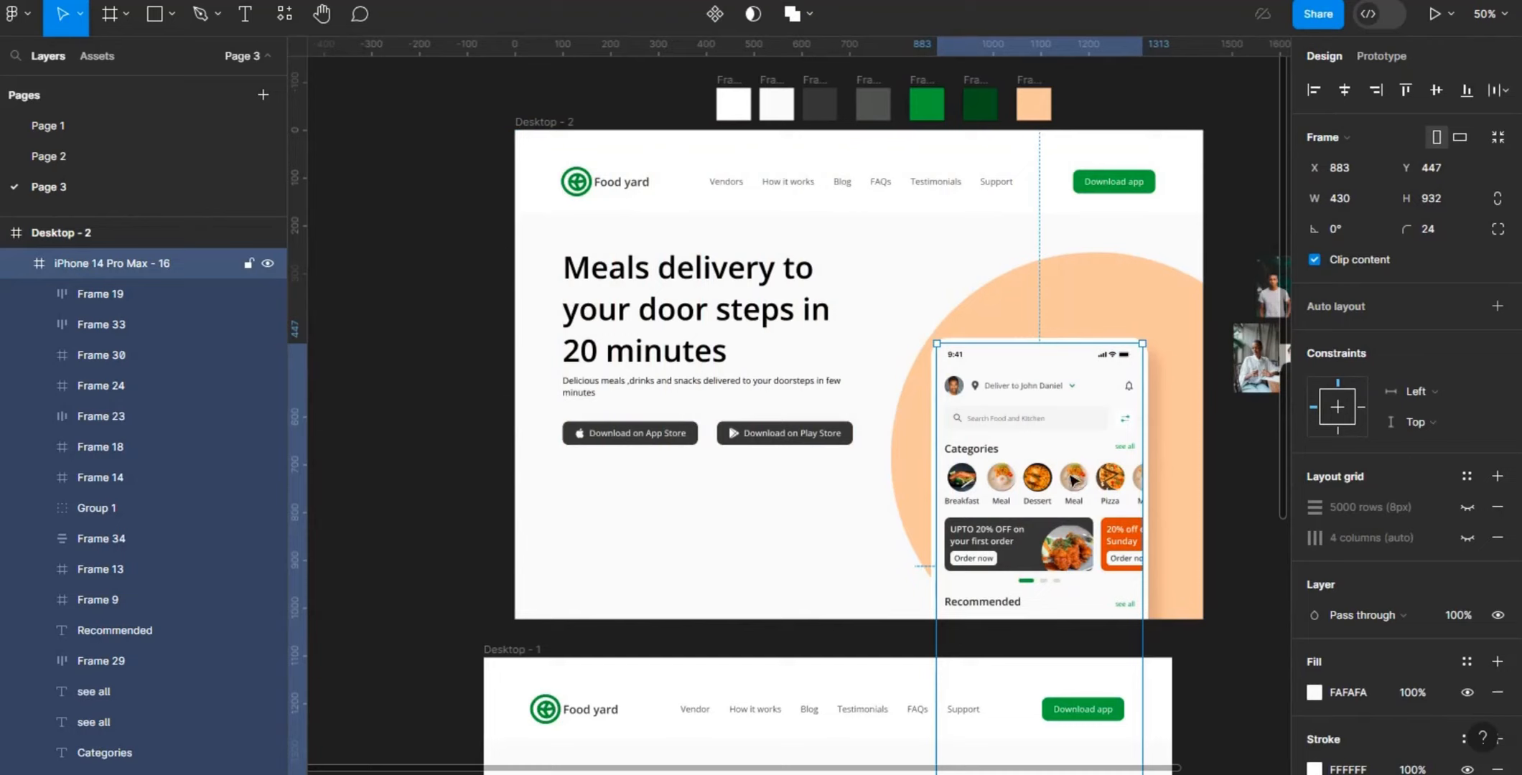
mouse_move(1073, 481)
mouse_down()
mouse_move(1099, 483)
mouse_move(1058, 483)
mouse_up()
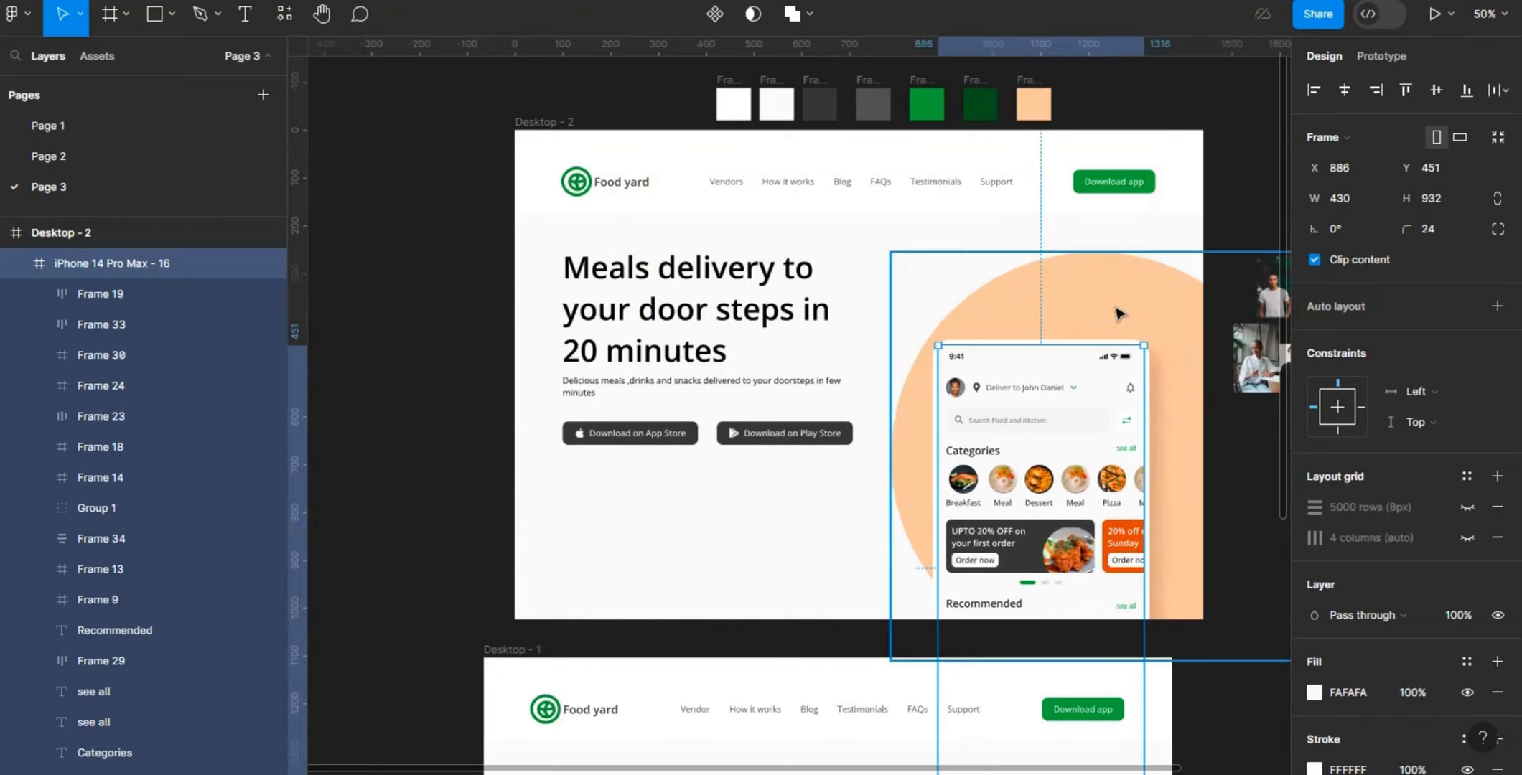
- Show the 12-column layout grid on the Desktop - 2 frame again
click(559, 133)
click(566, 124)
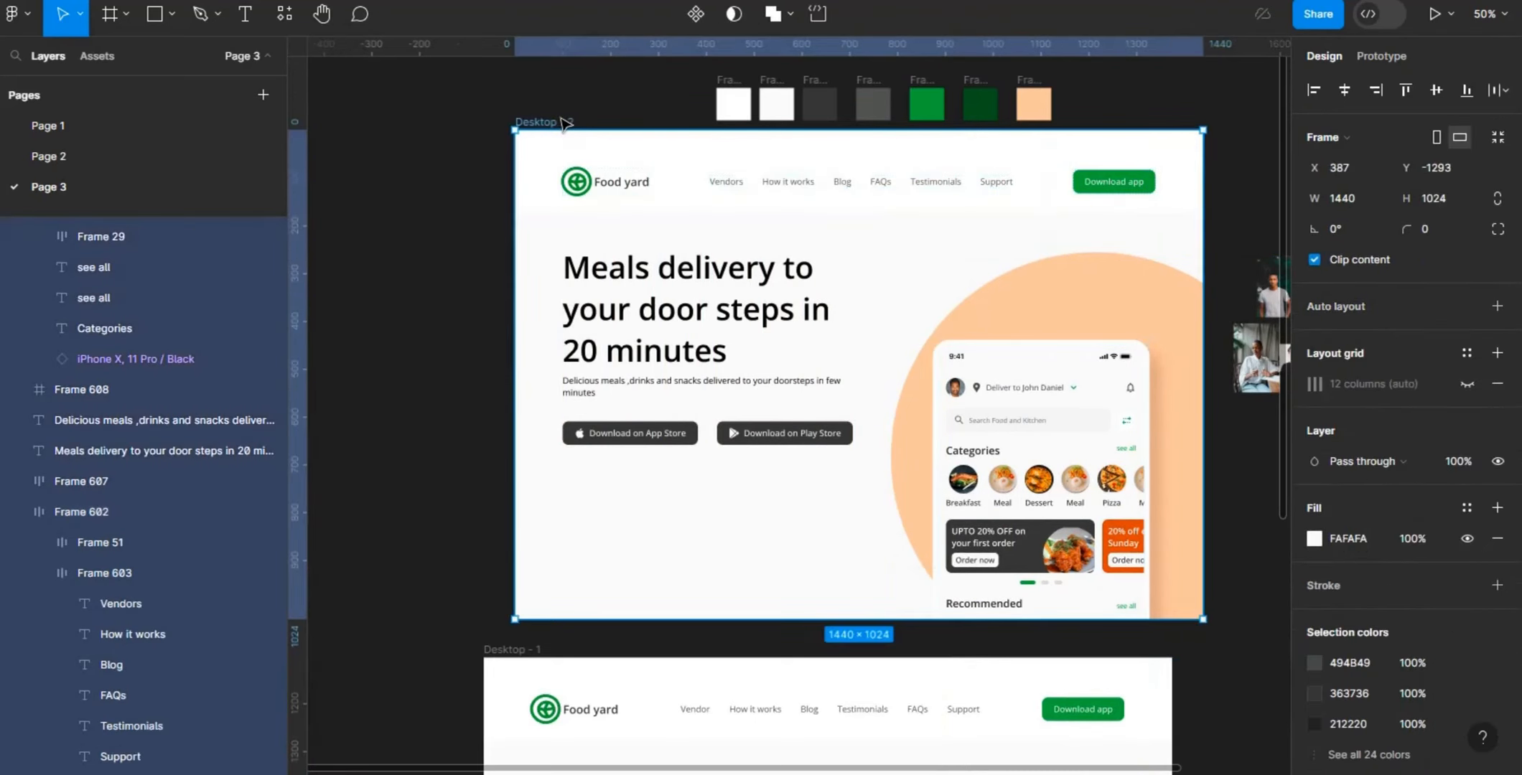
click(1497, 353)
click(1467, 384)
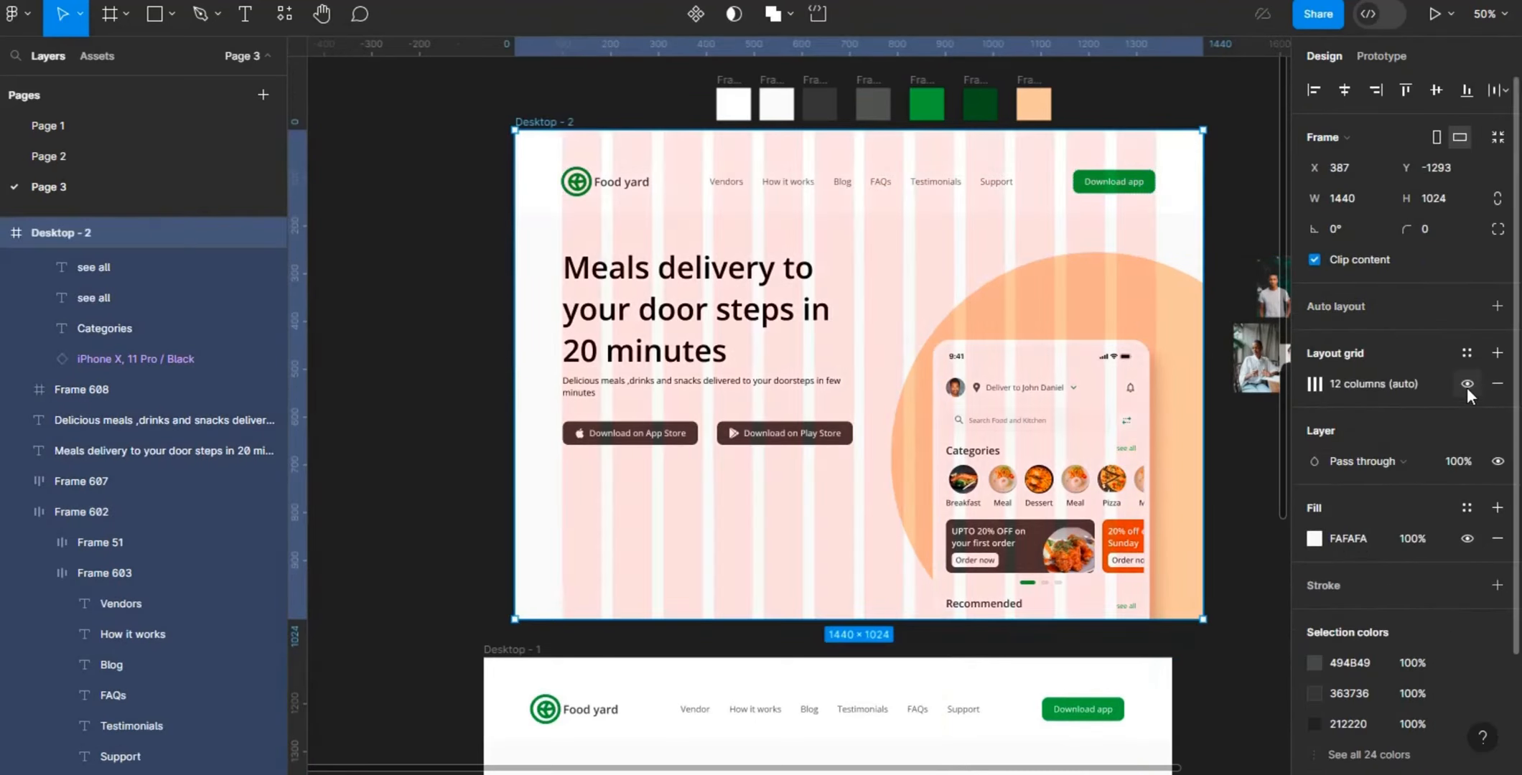
- Lower the phone mockup over the peach circle to Y 485, keeping it at X 886
click(1096, 459)
drag(1096, 454, 1099, 471)
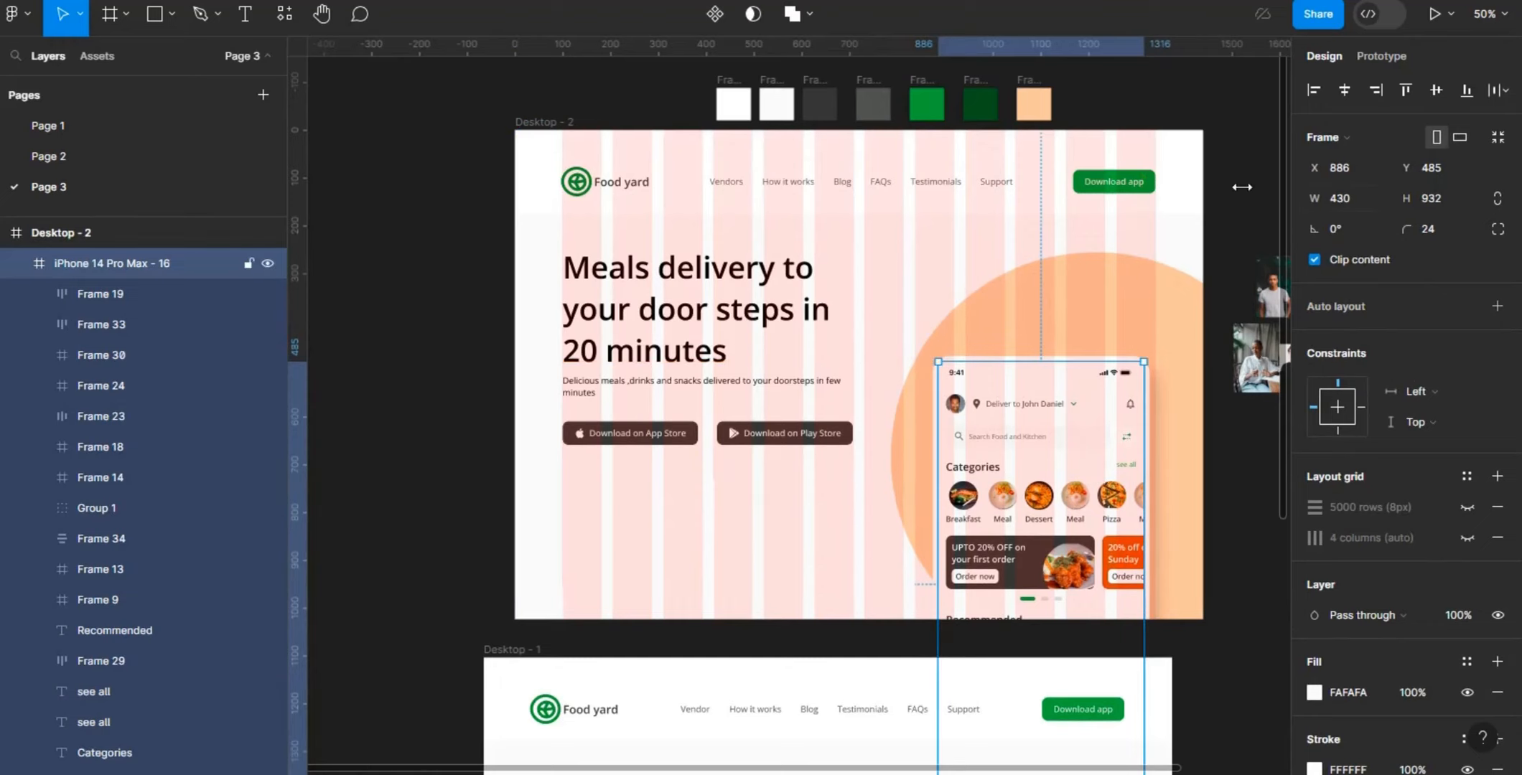
click(1262, 177)
- Recolor the "Meals delivery to your door steps in 20 minutes" heading to 363736, sampled from the dark grey swatch above the frame
scroll(1262, 323, down, 6)
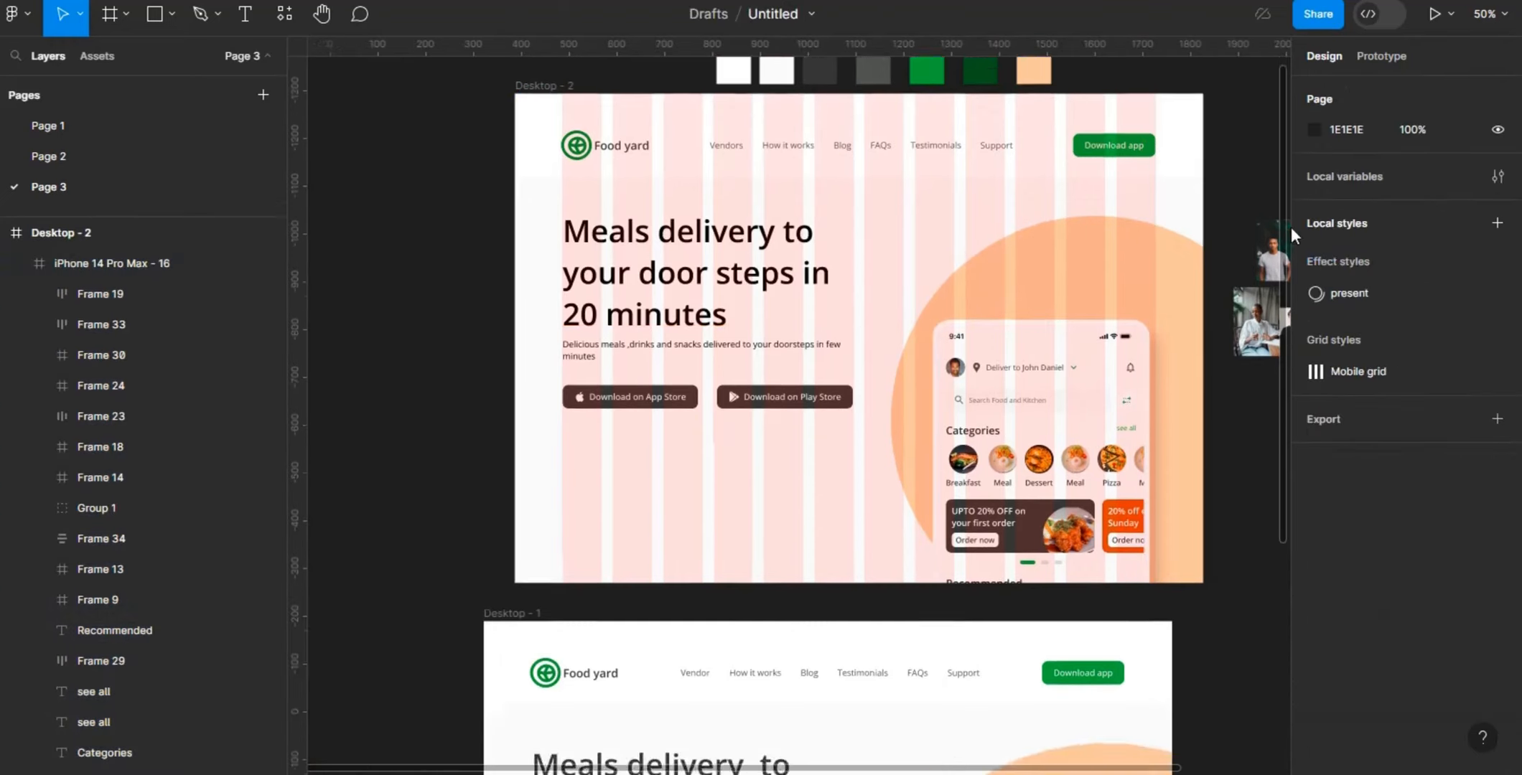
scroll(1262, 431, up, 5)
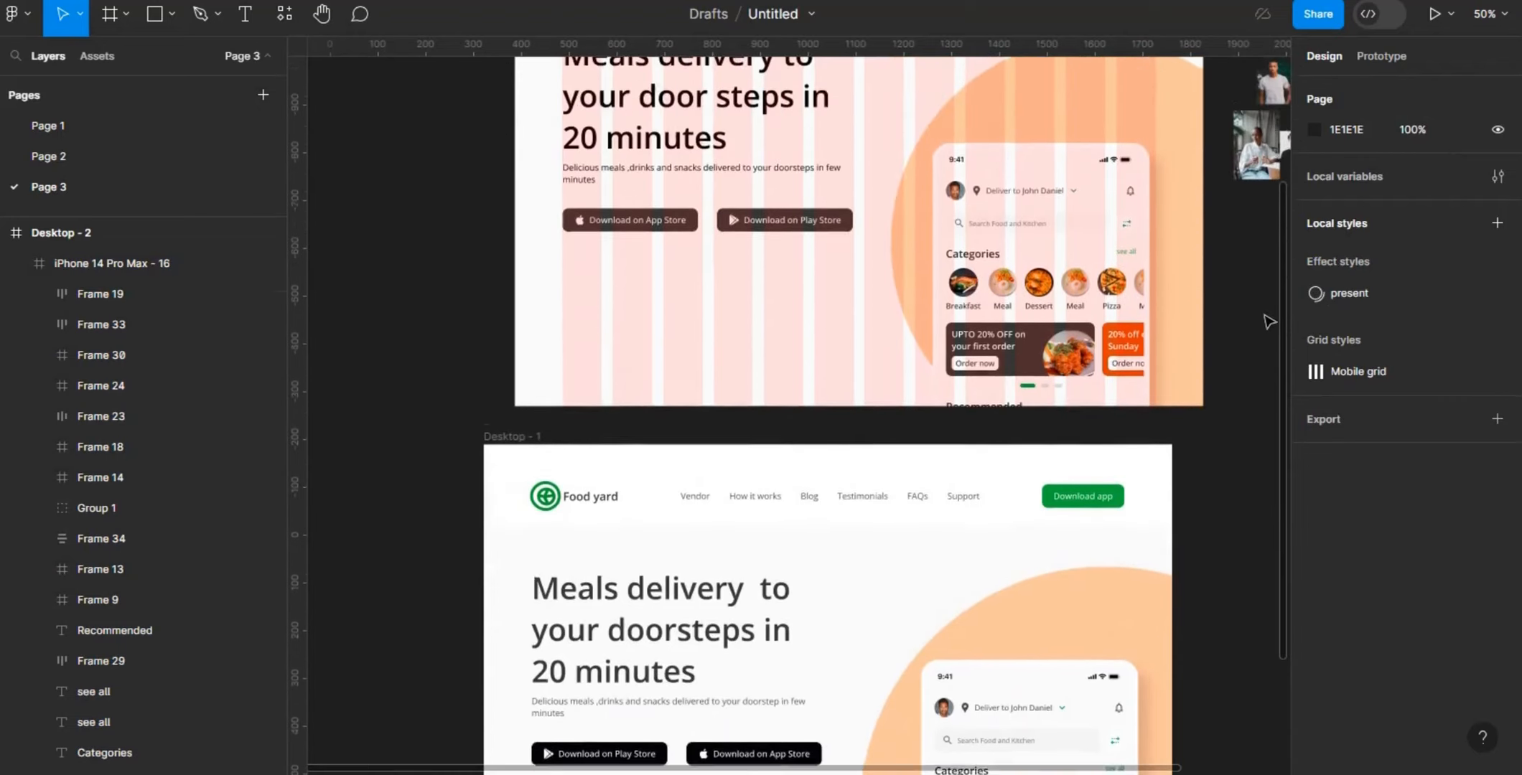
scroll(1269, 215, up, 3)
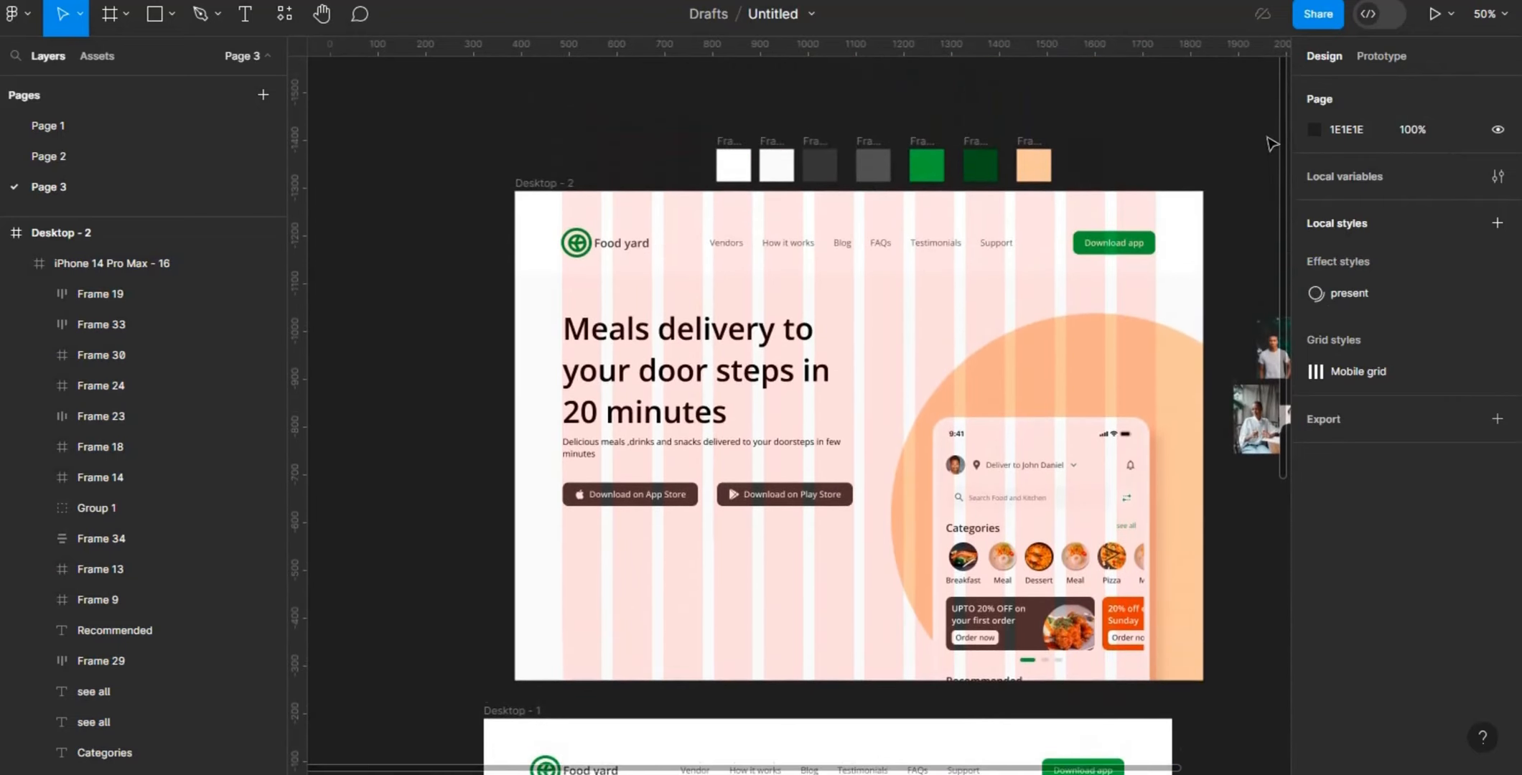
click(706, 385)
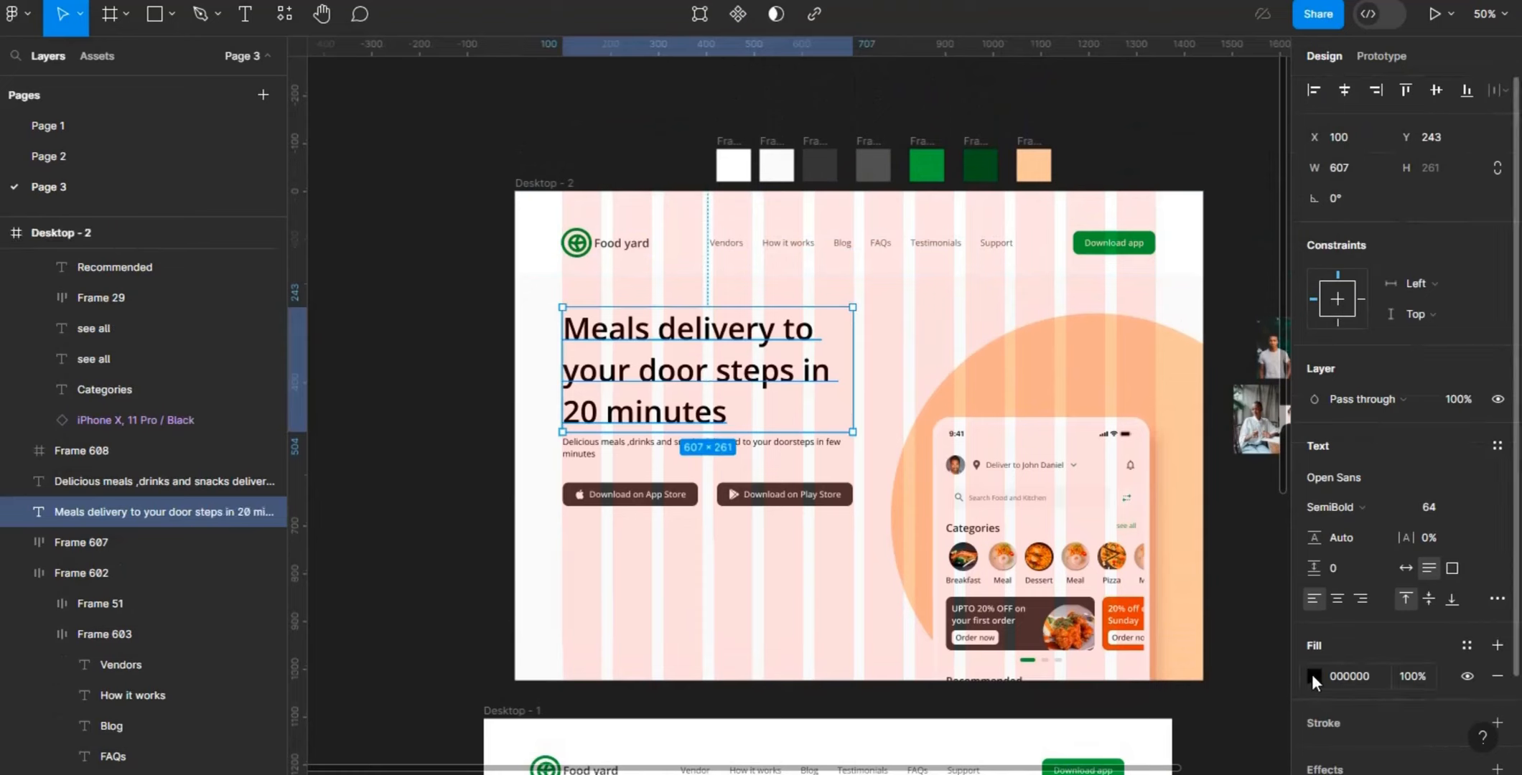
click(1313, 676)
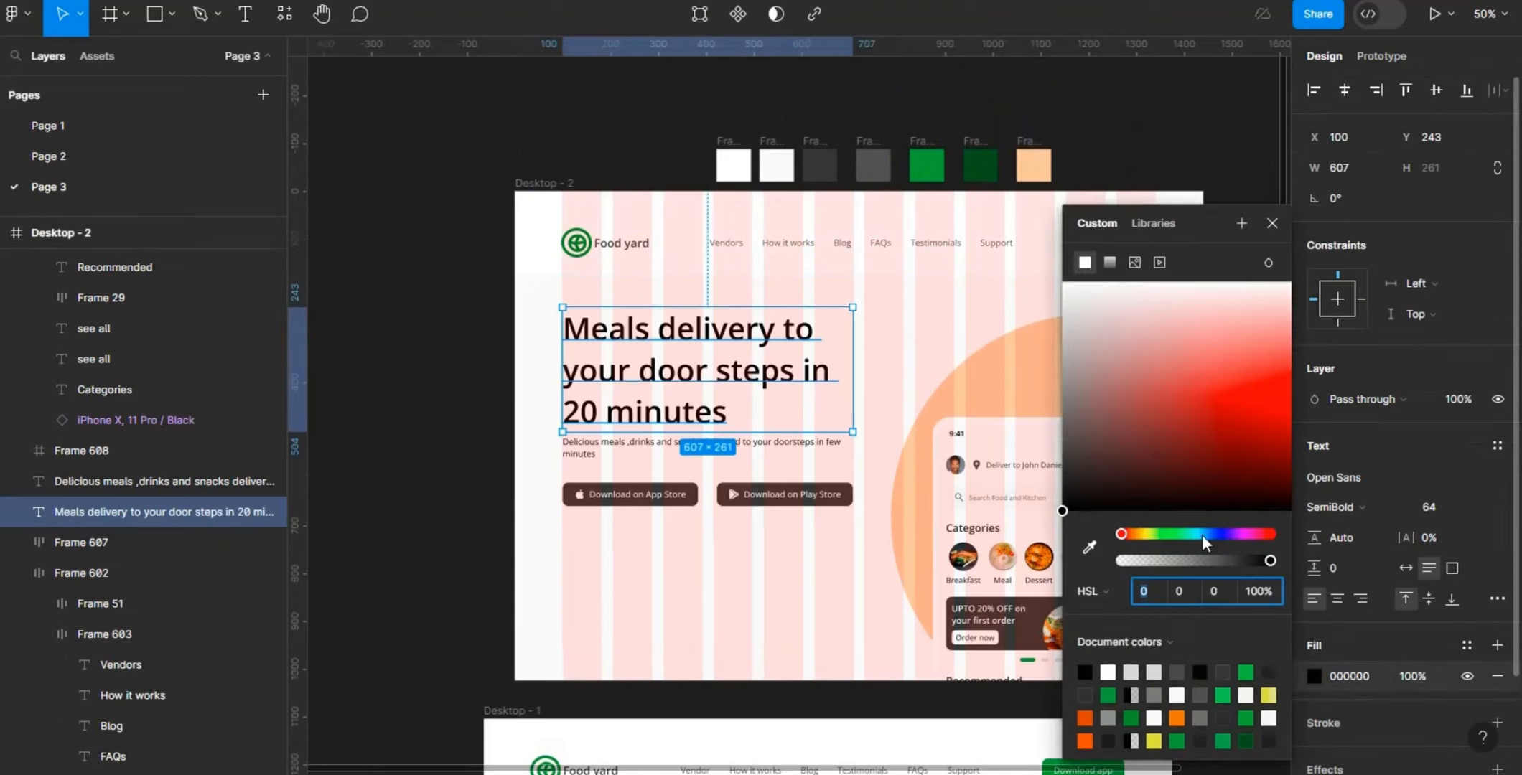
click(1089, 547)
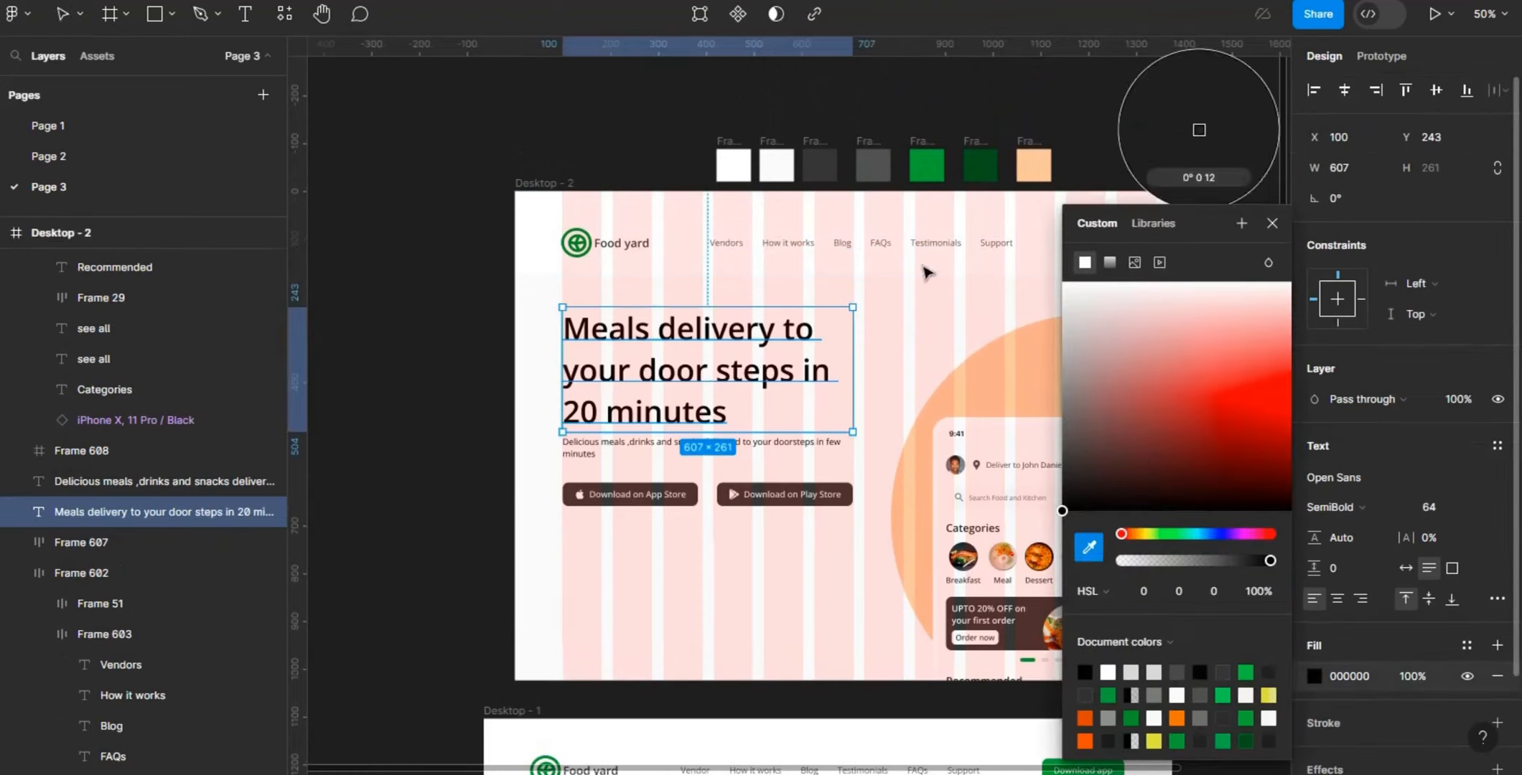
click(826, 155)
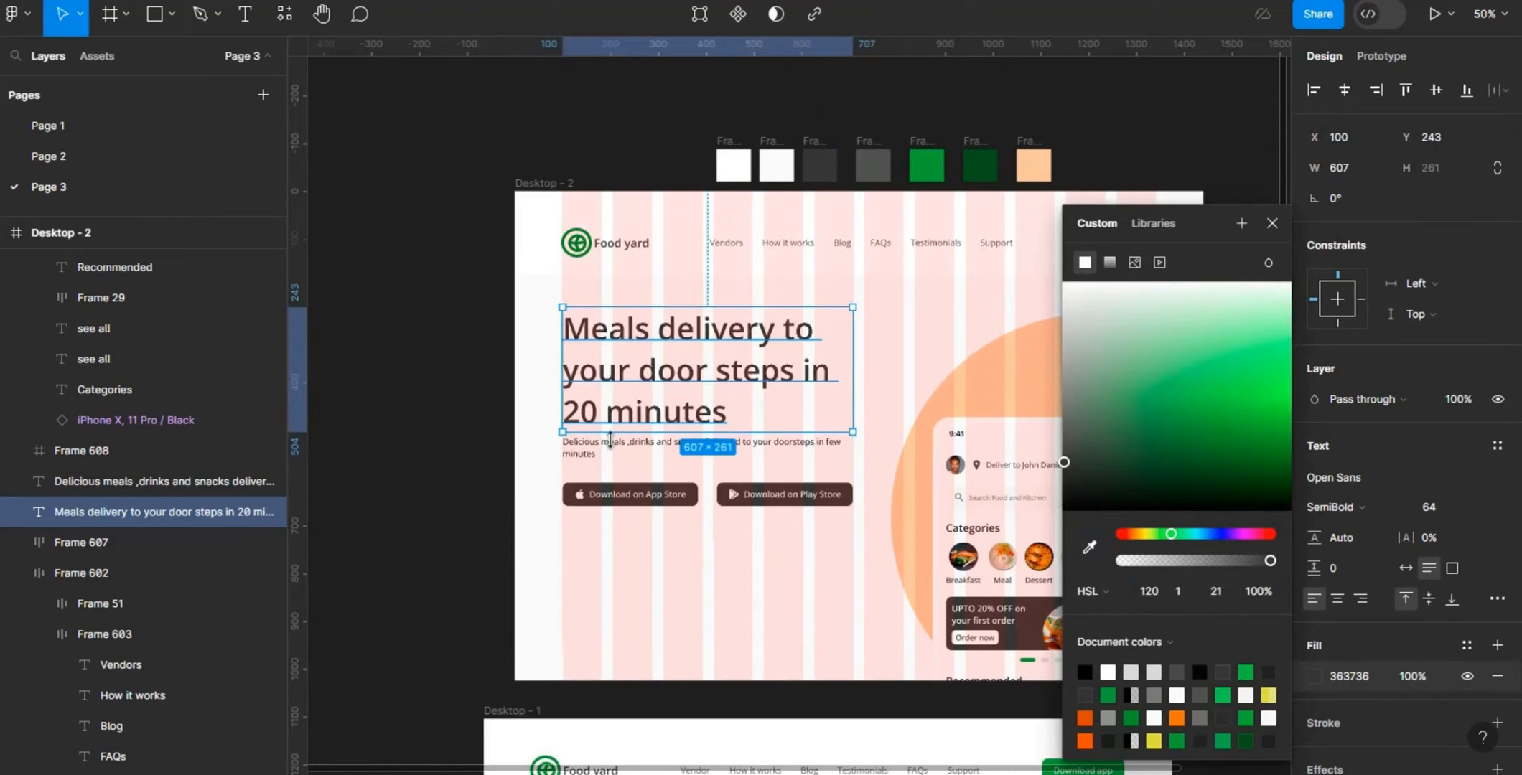
- Recolor the "Delicious meals" description under the heading to 525451, sampled from the lighter grey swatch
click(595, 453)
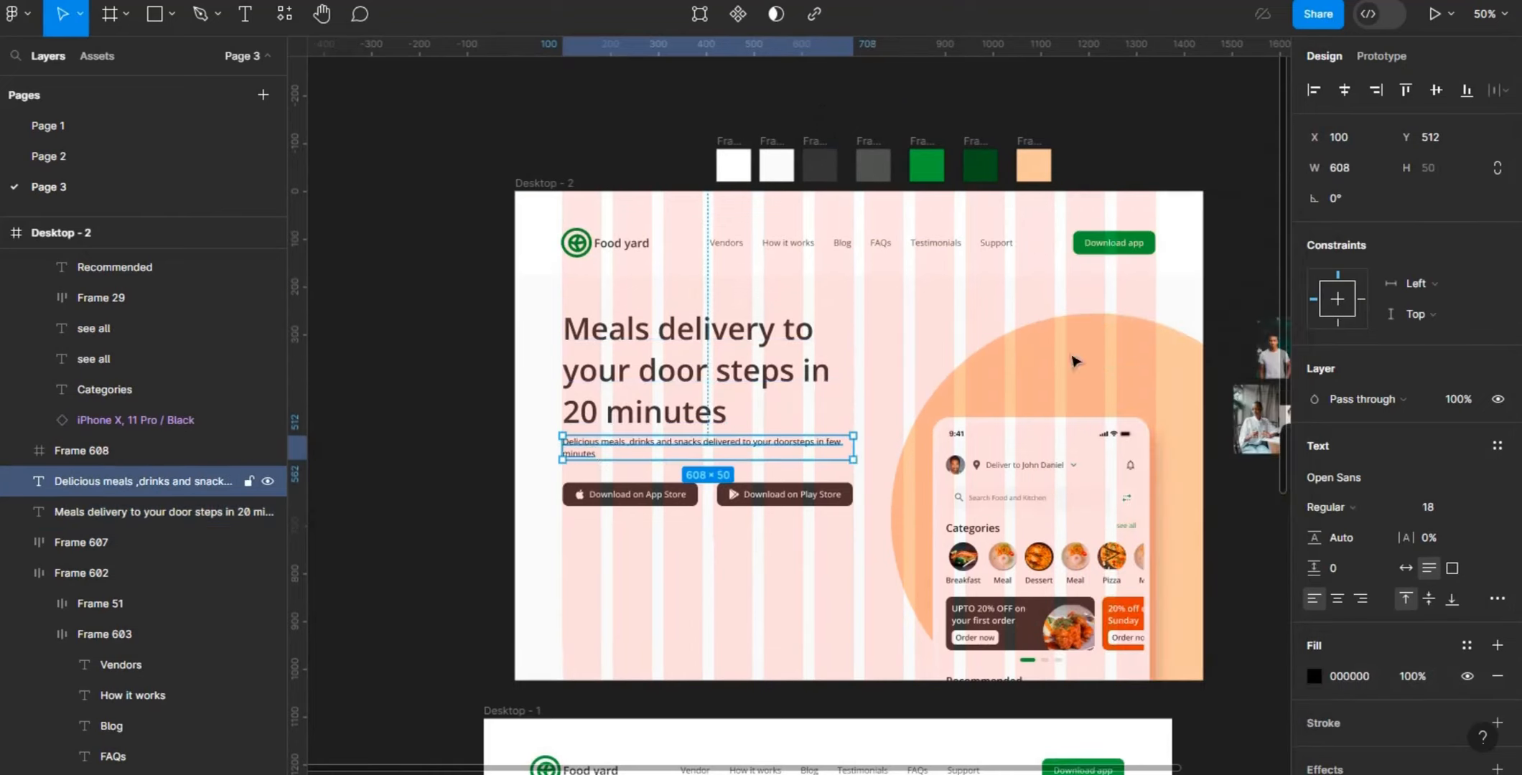
click(1315, 676)
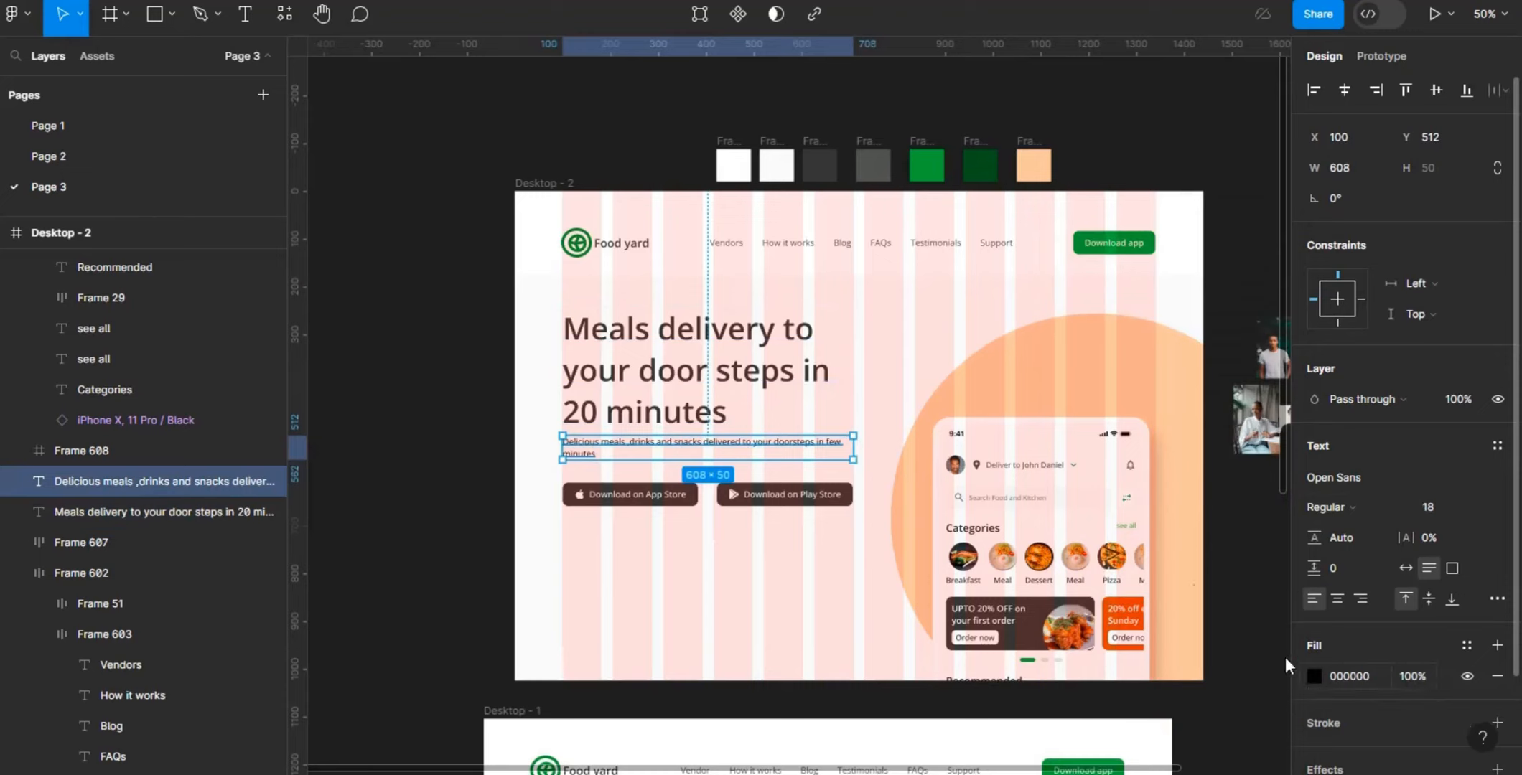
click(1091, 549)
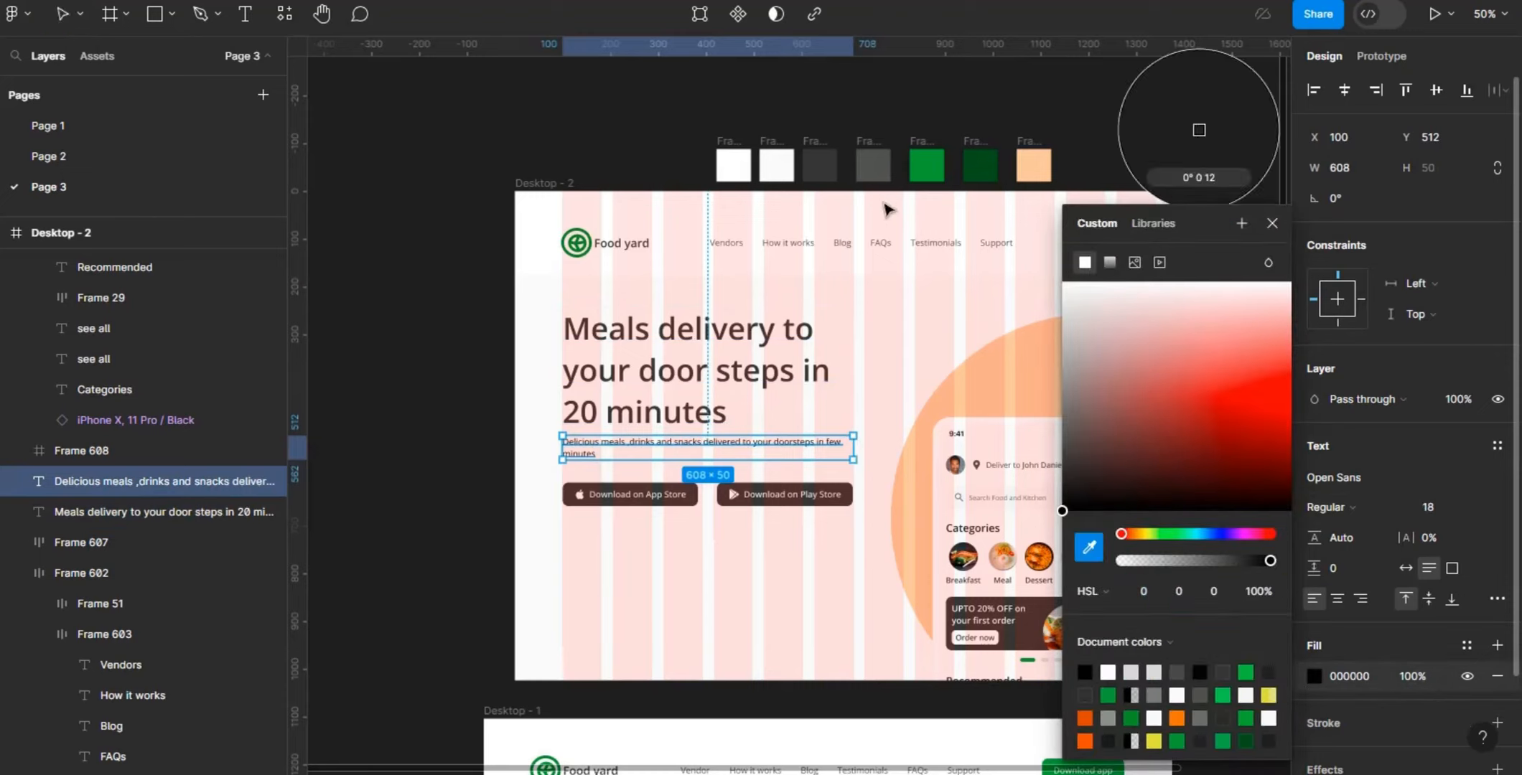
click(880, 166)
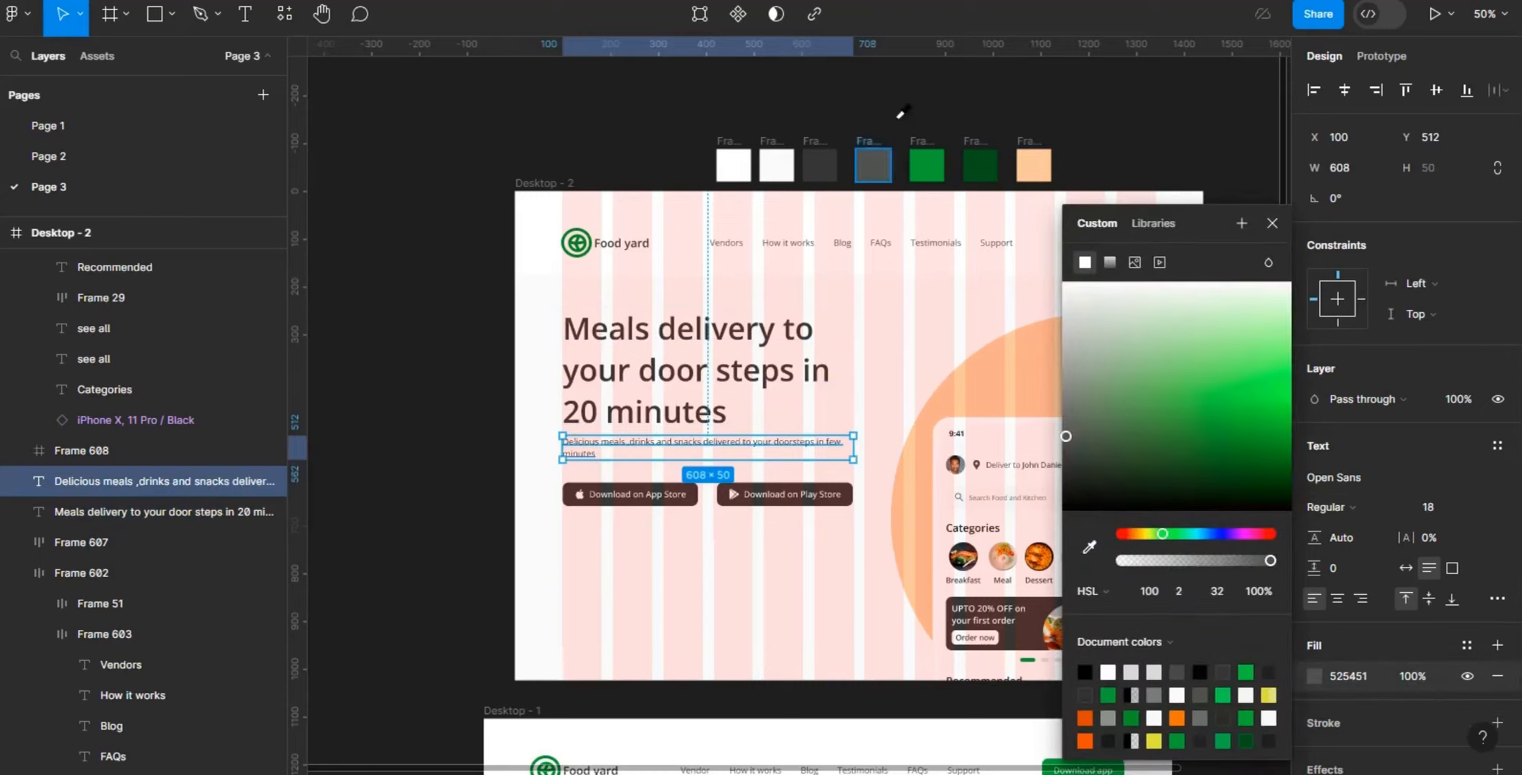
click(900, 113)
- Review the text, spacing and position settings of the hero heading, description and download button row
scroll(754, 314, down, 1)
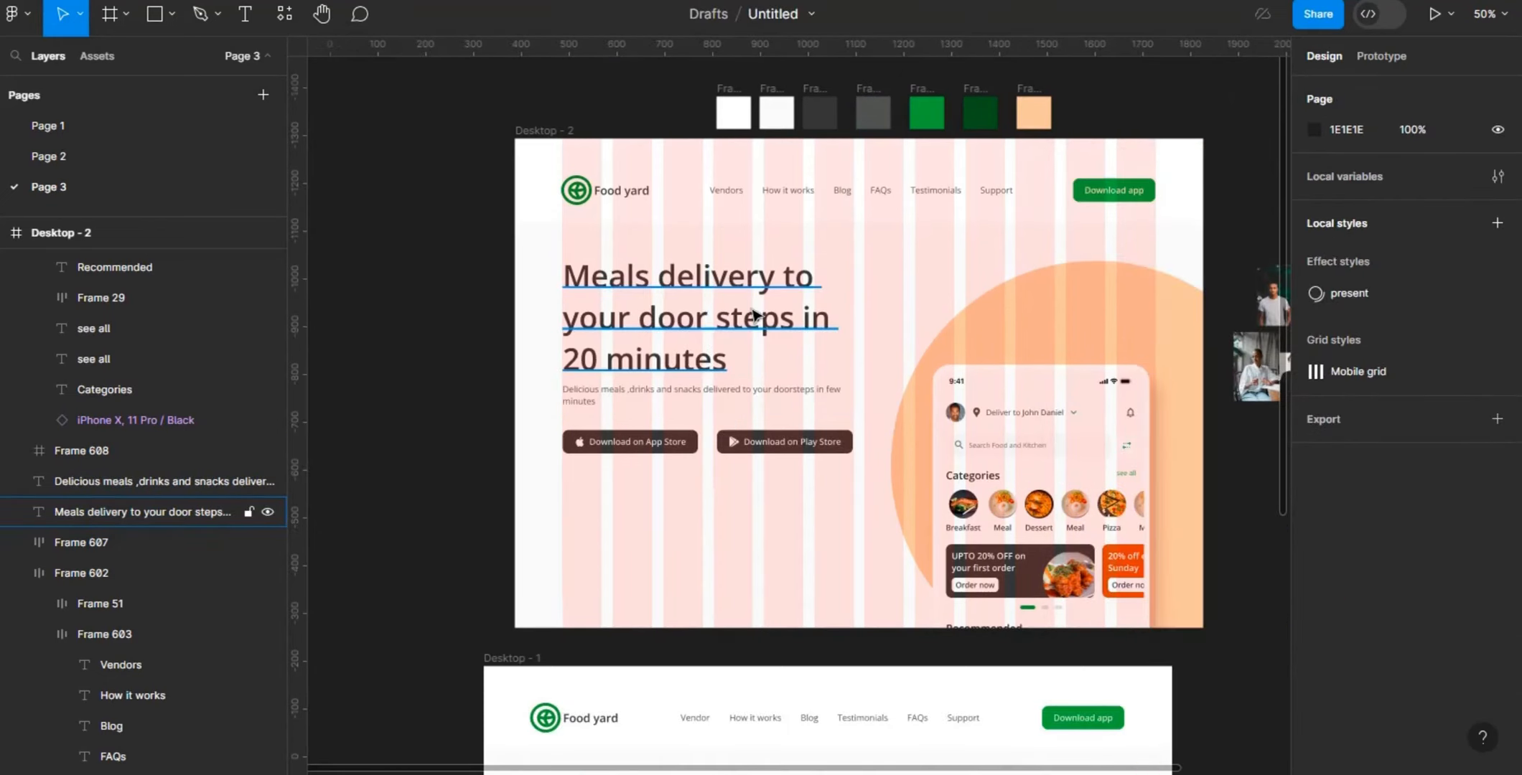
click(753, 314)
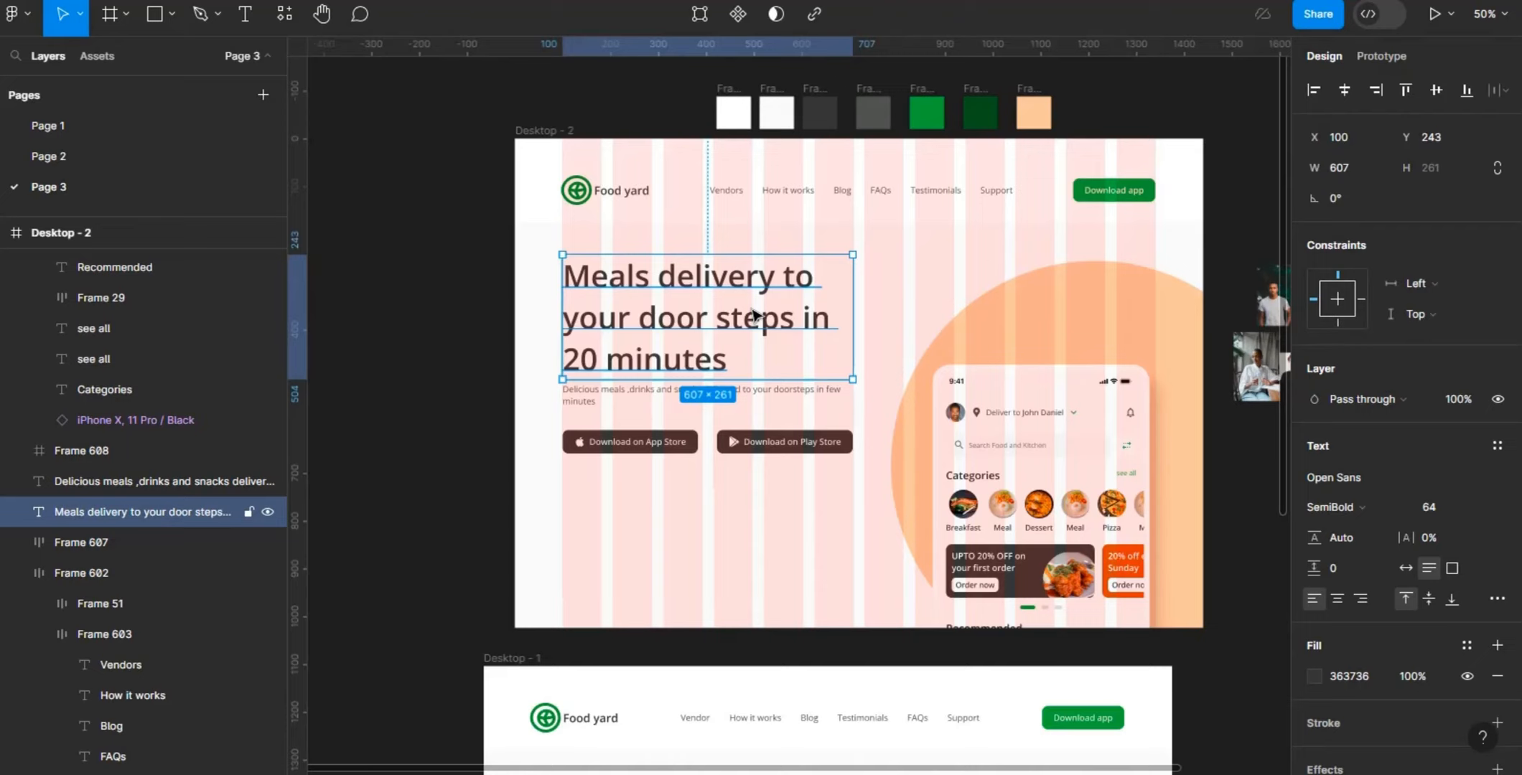
click(605, 402)
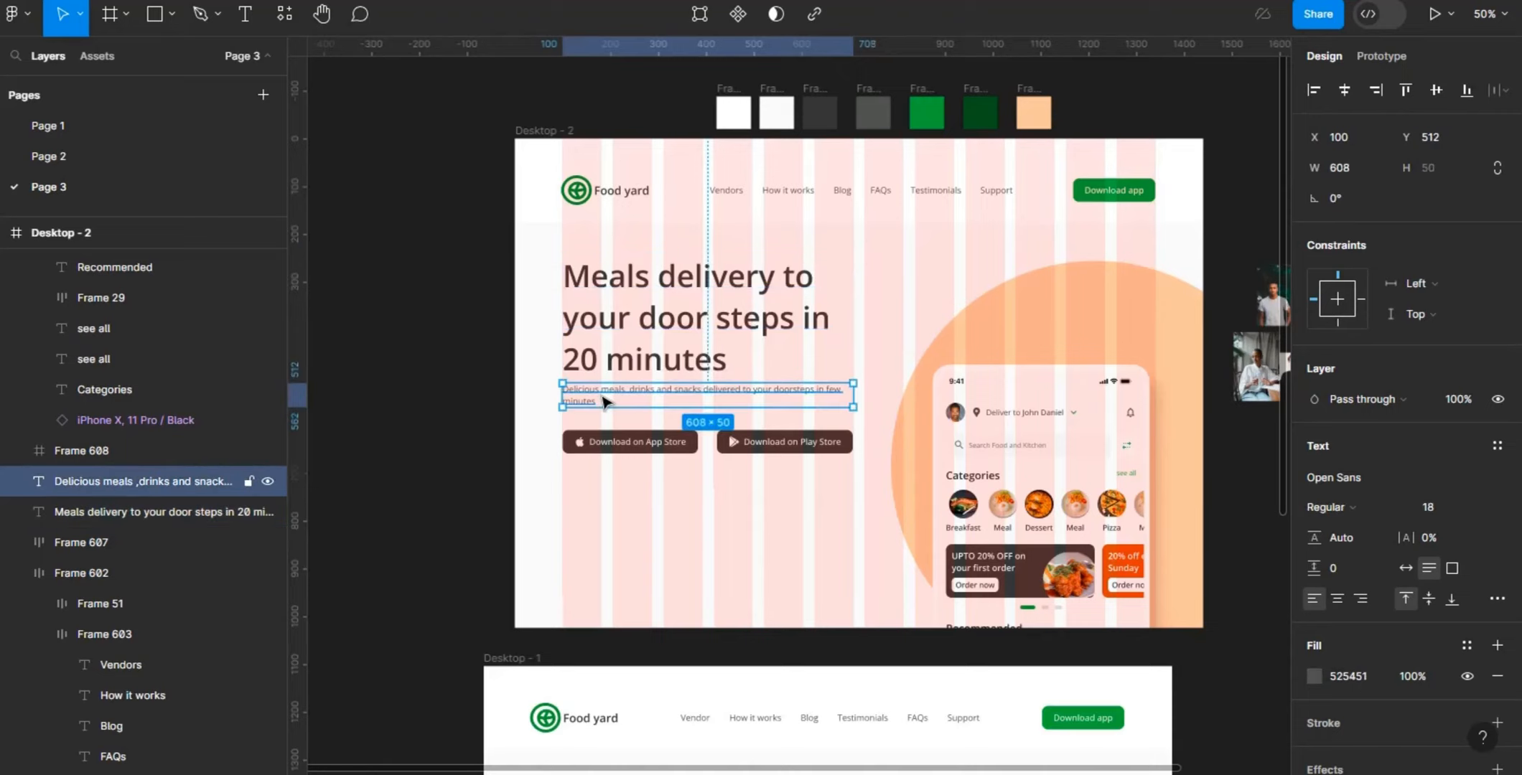
click(630, 454)
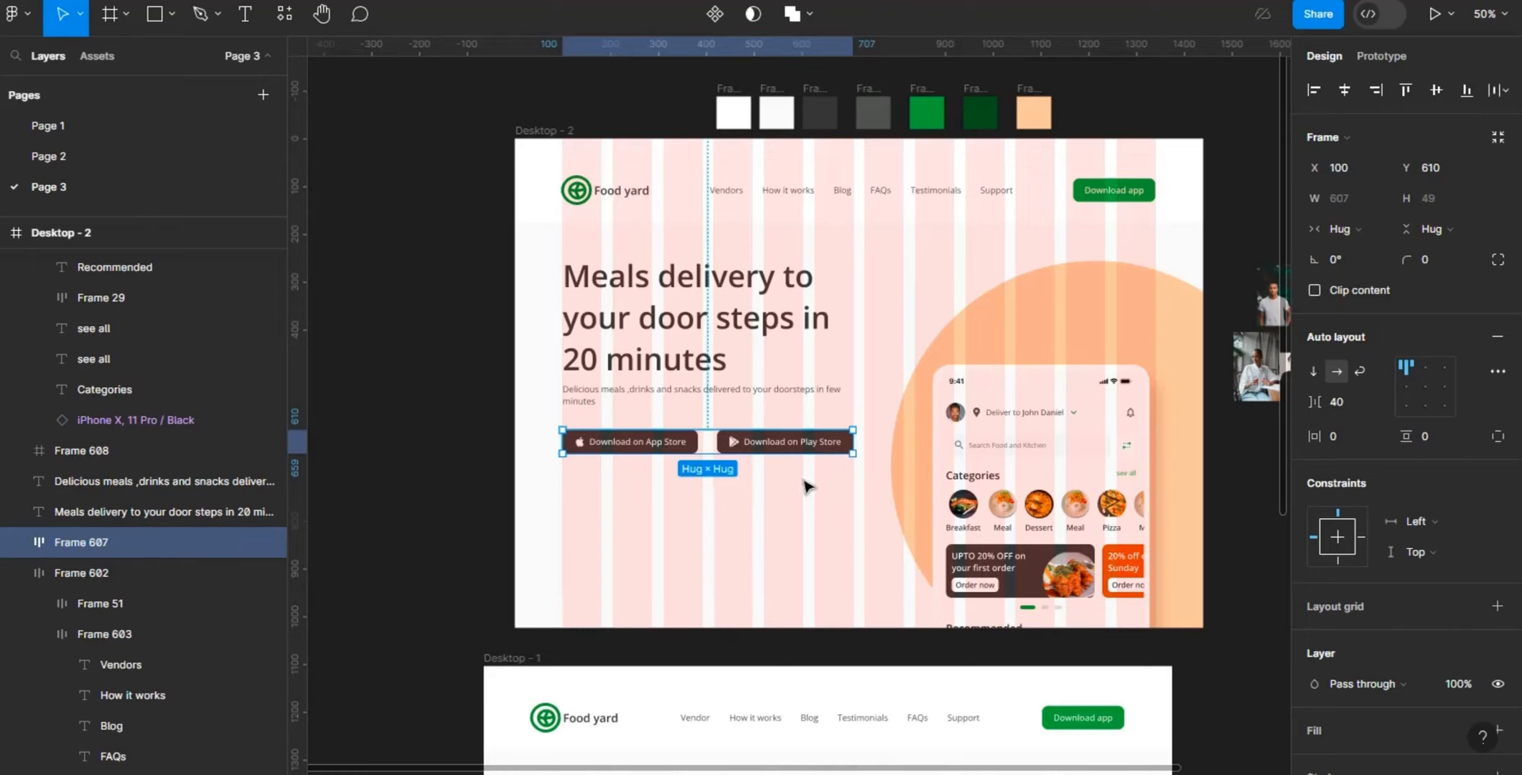
click(744, 529)
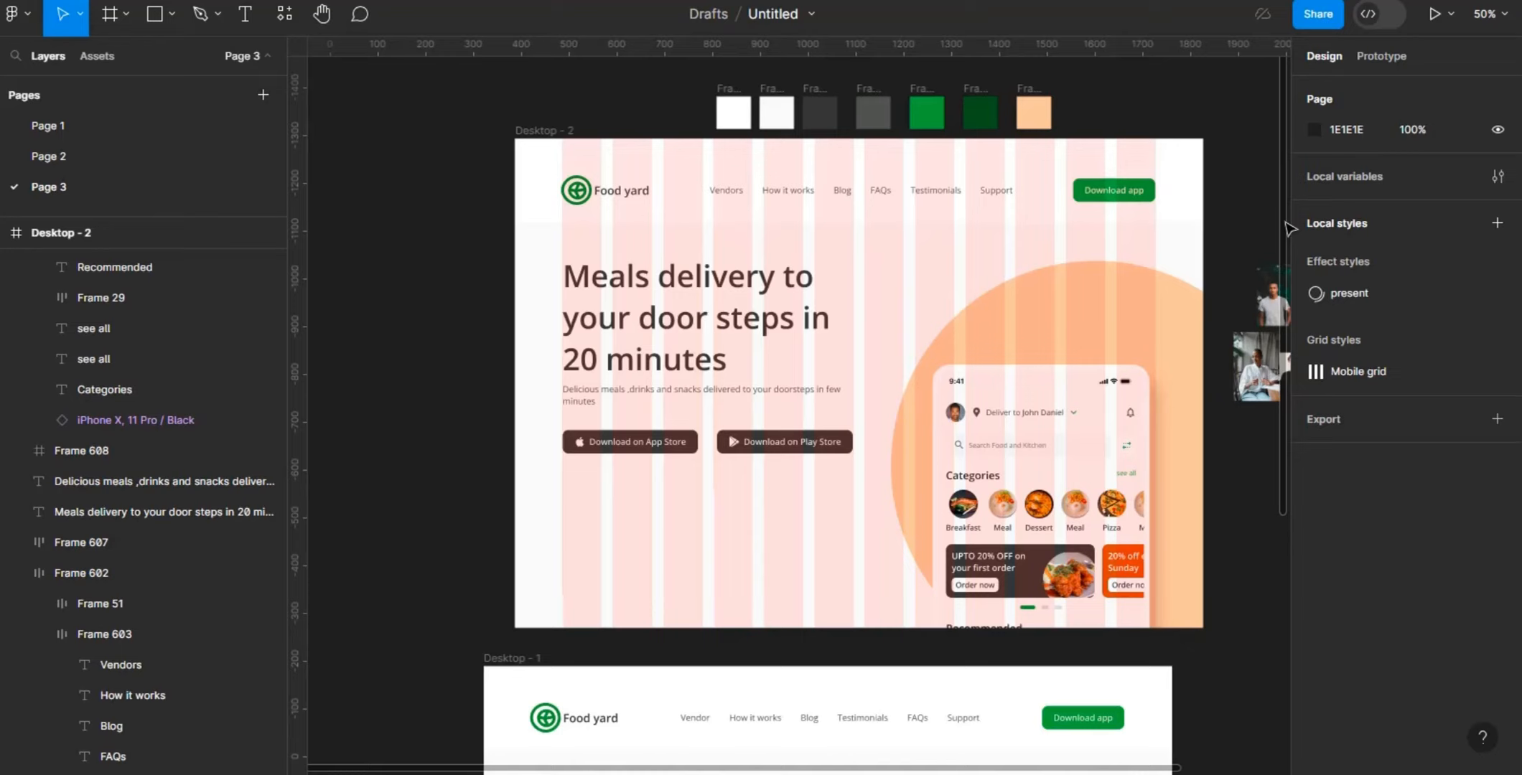
- Draw a new frame about 94 × 64 px on the empty canvas beside the portrait photos
scroll(1281, 288, down, 3)
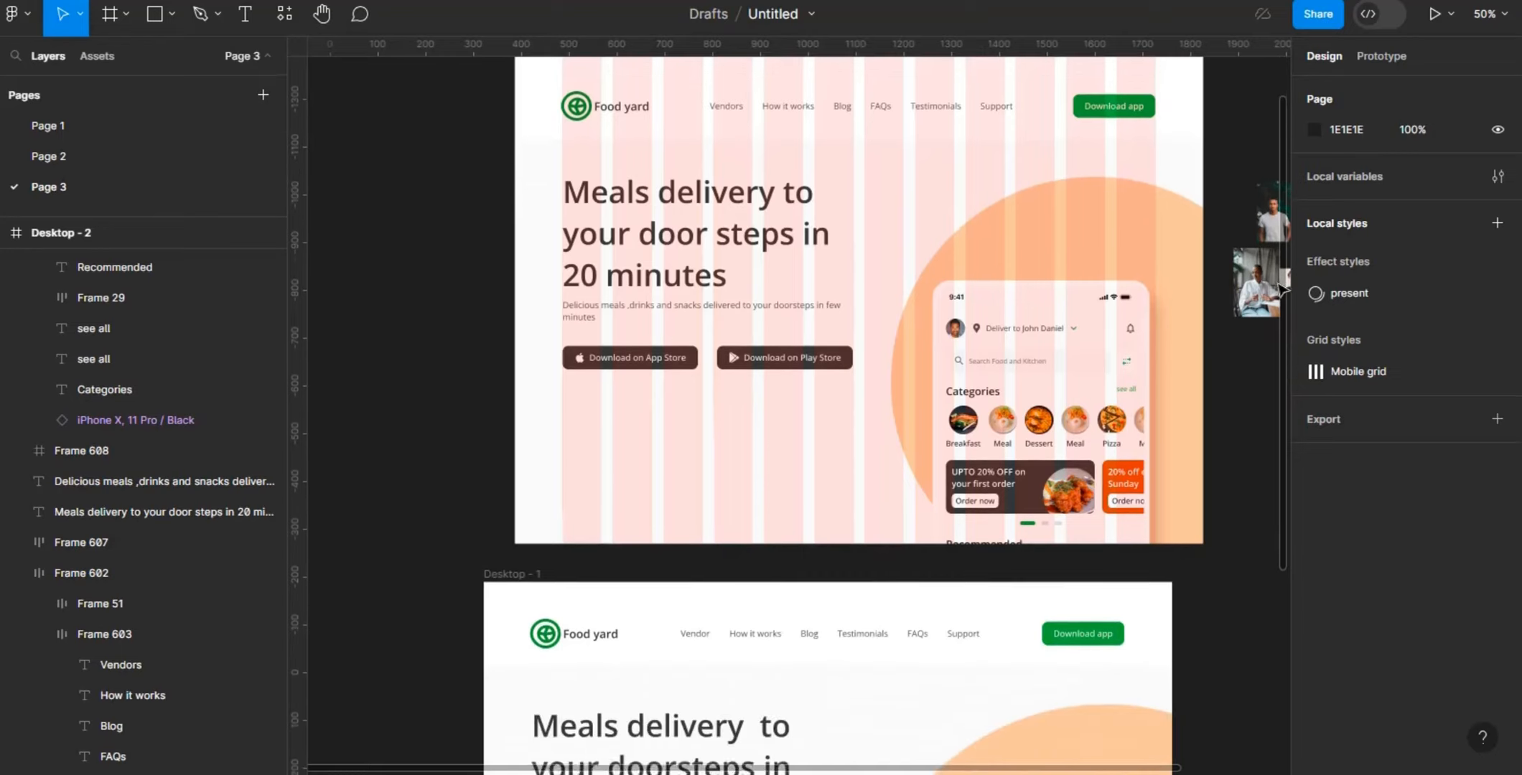
drag(716, 772, 972, 730)
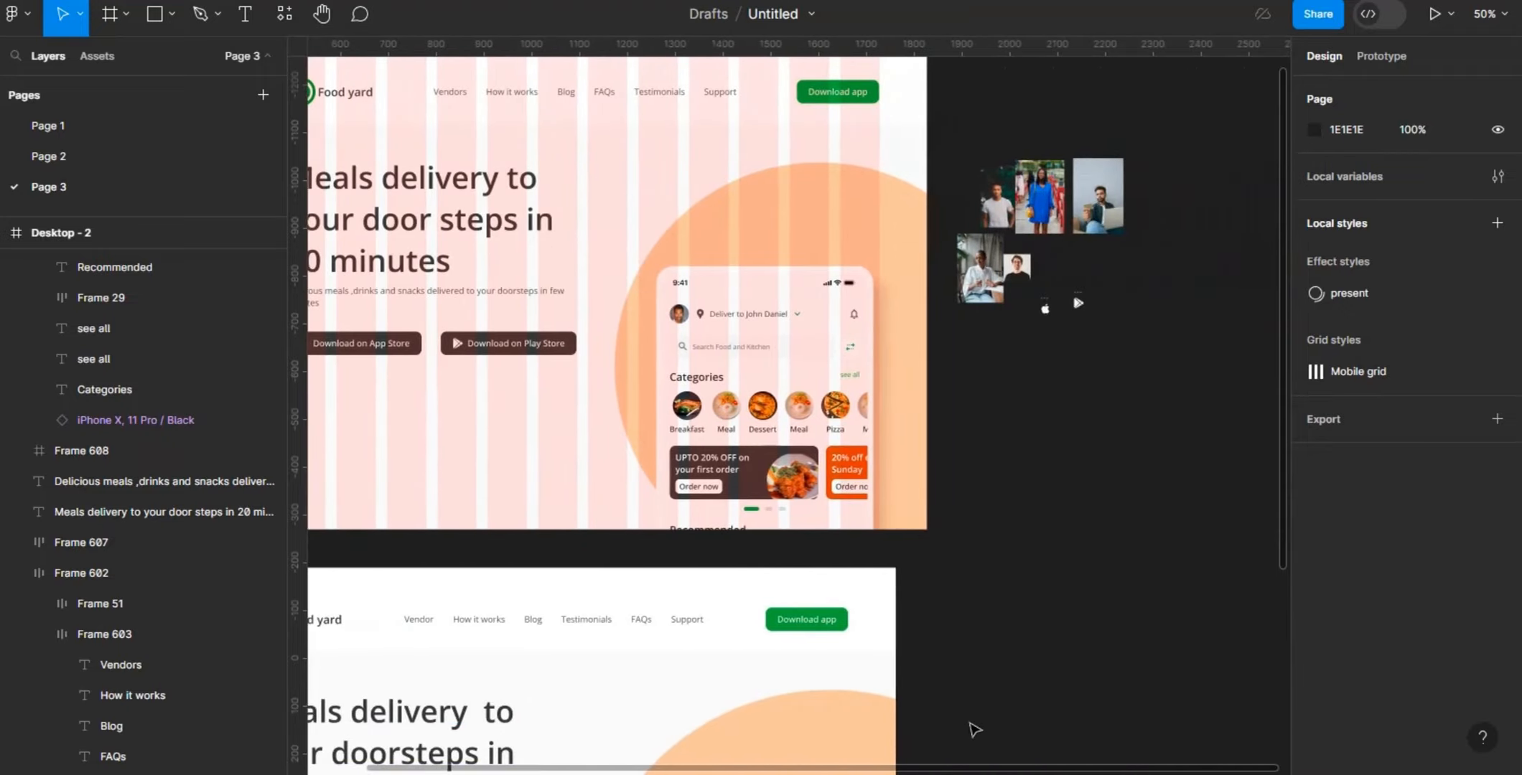
scroll(1273, 282, up, 2)
scroll(1273, 282, up, 2)
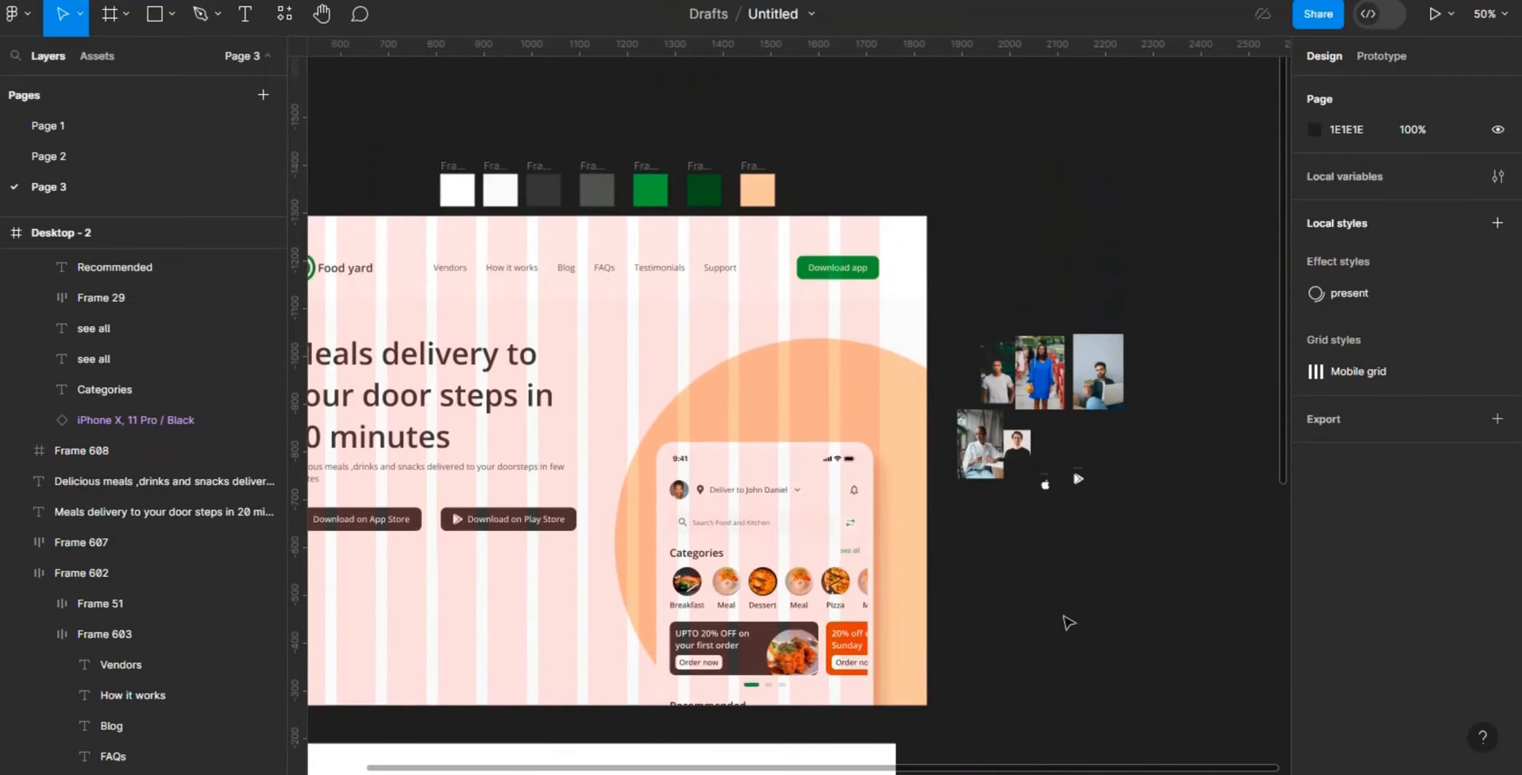
drag(966, 771, 1066, 768)
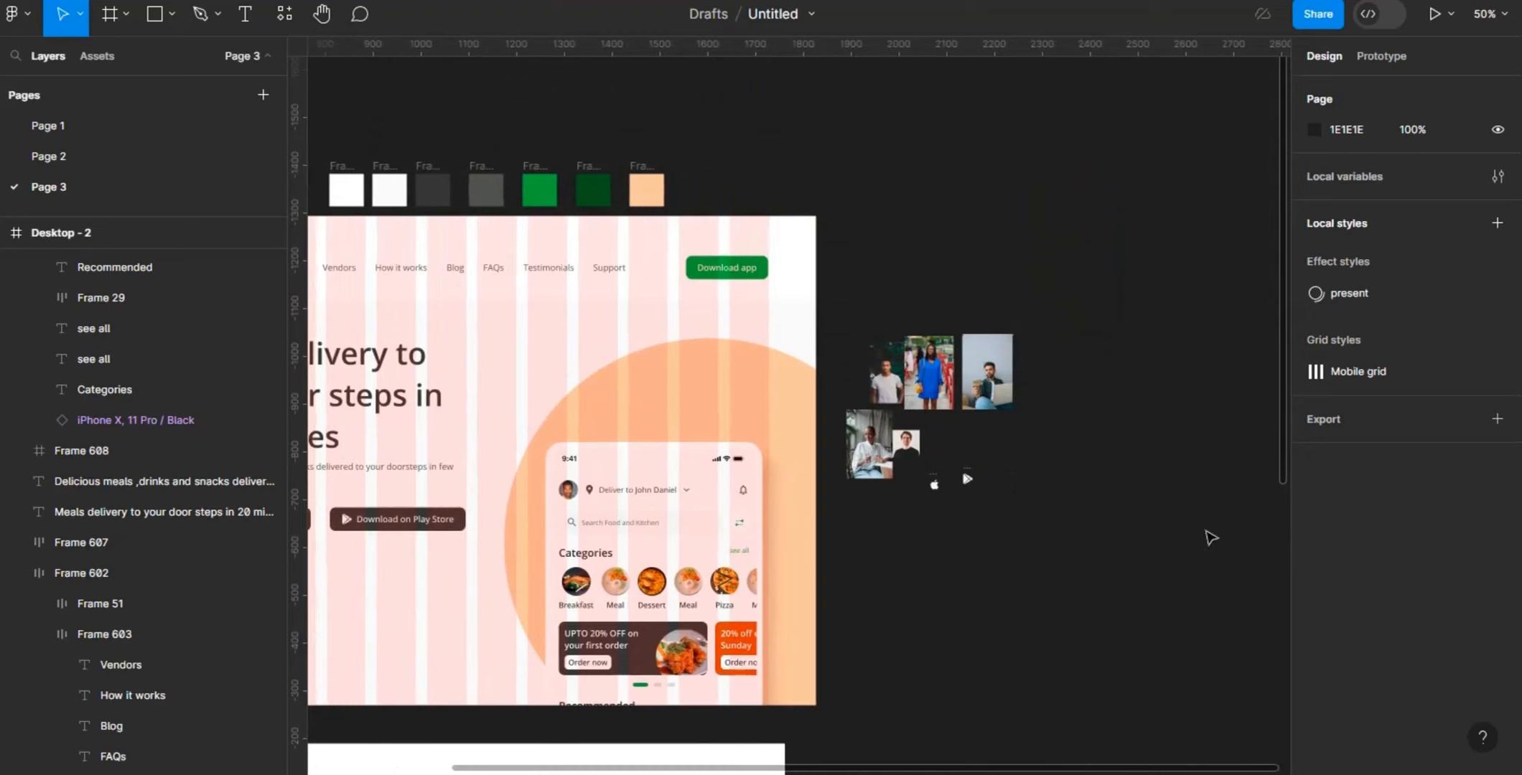
key(f)
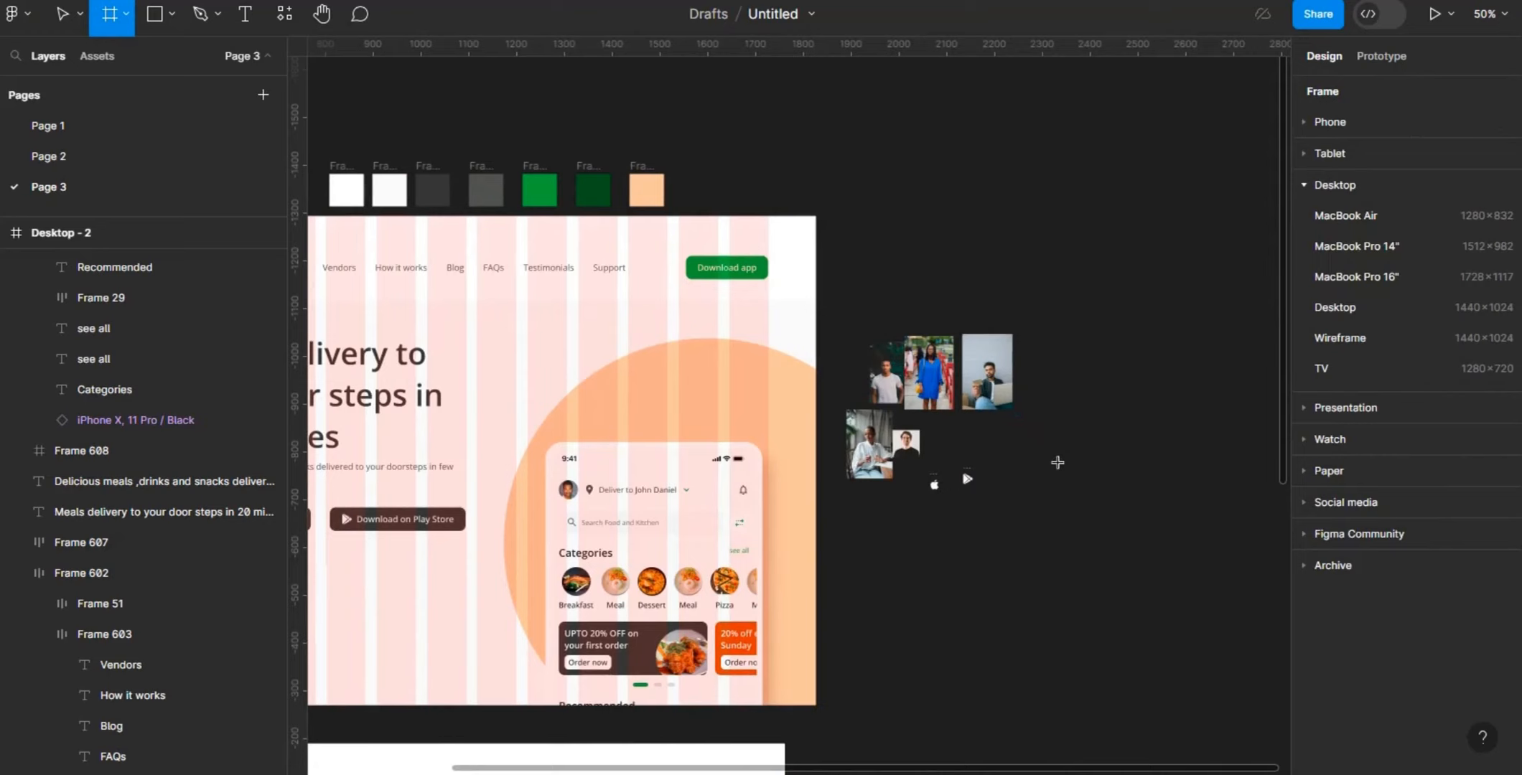
drag(1058, 463, 1012, 431)
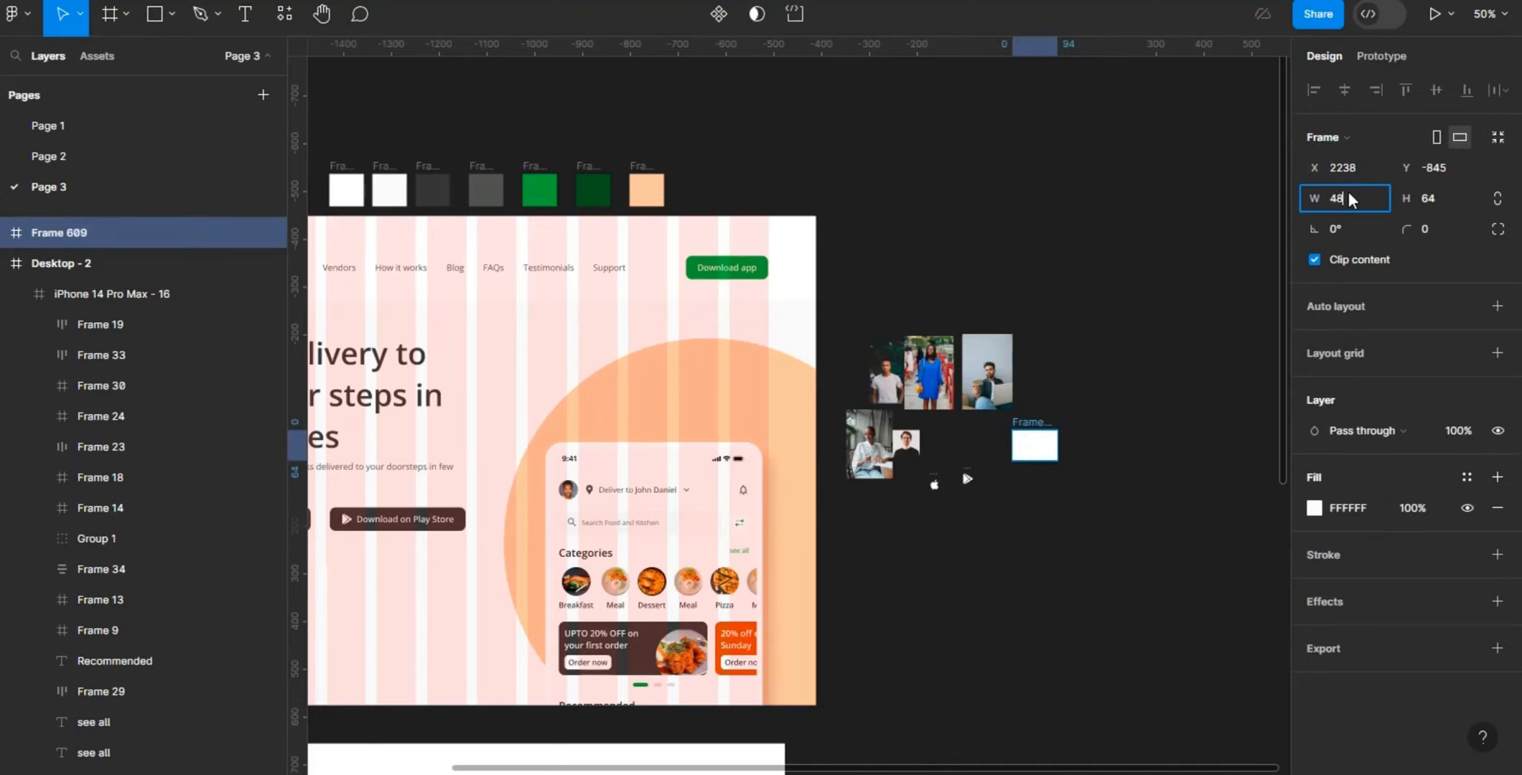
- Resize the new frame to 48 × 48 and set its corner radius to 48 to make it circular
key(Return)
click(1433, 200)
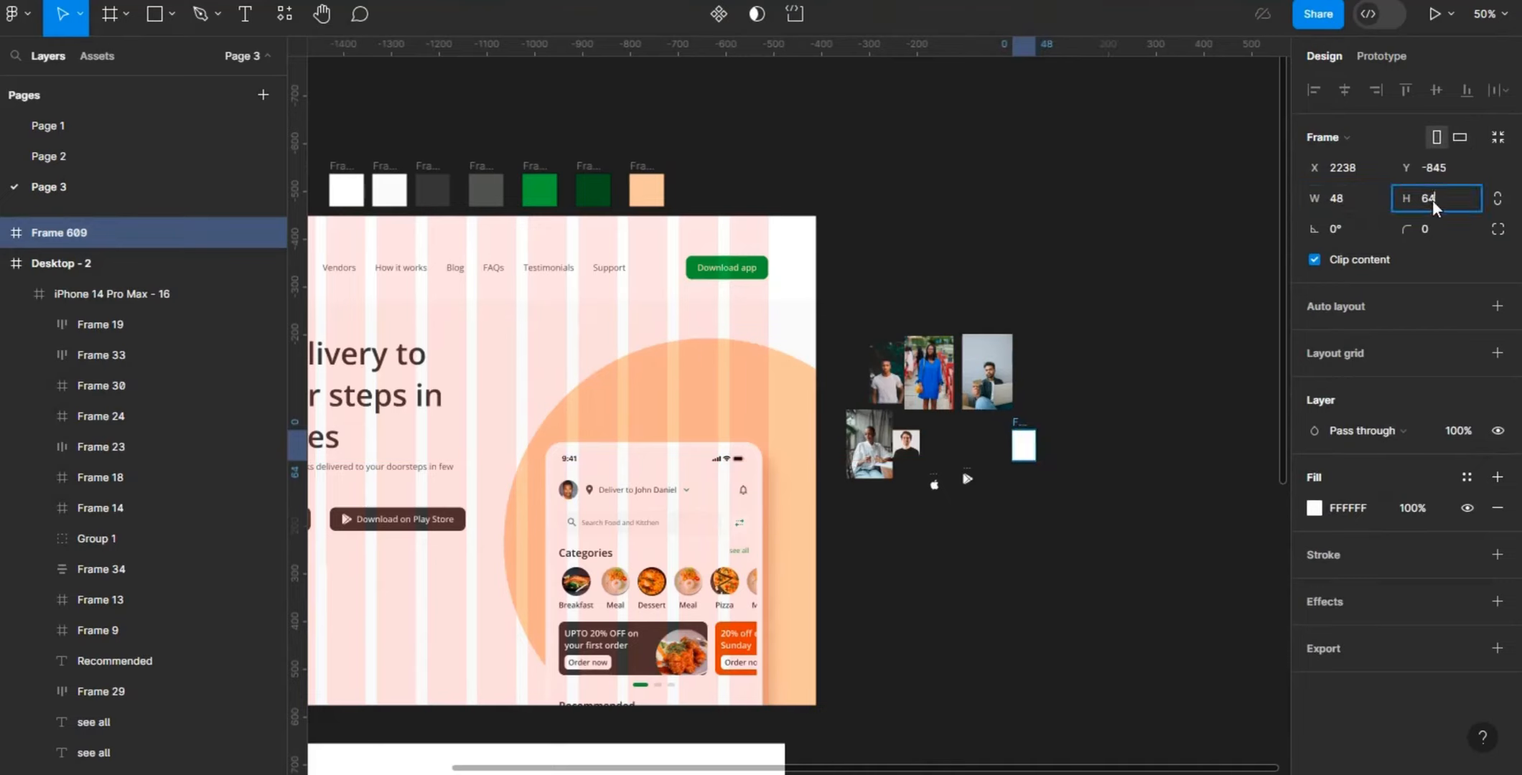
text(48)
key(Return)
click(1432, 230)
key(BackSpace)
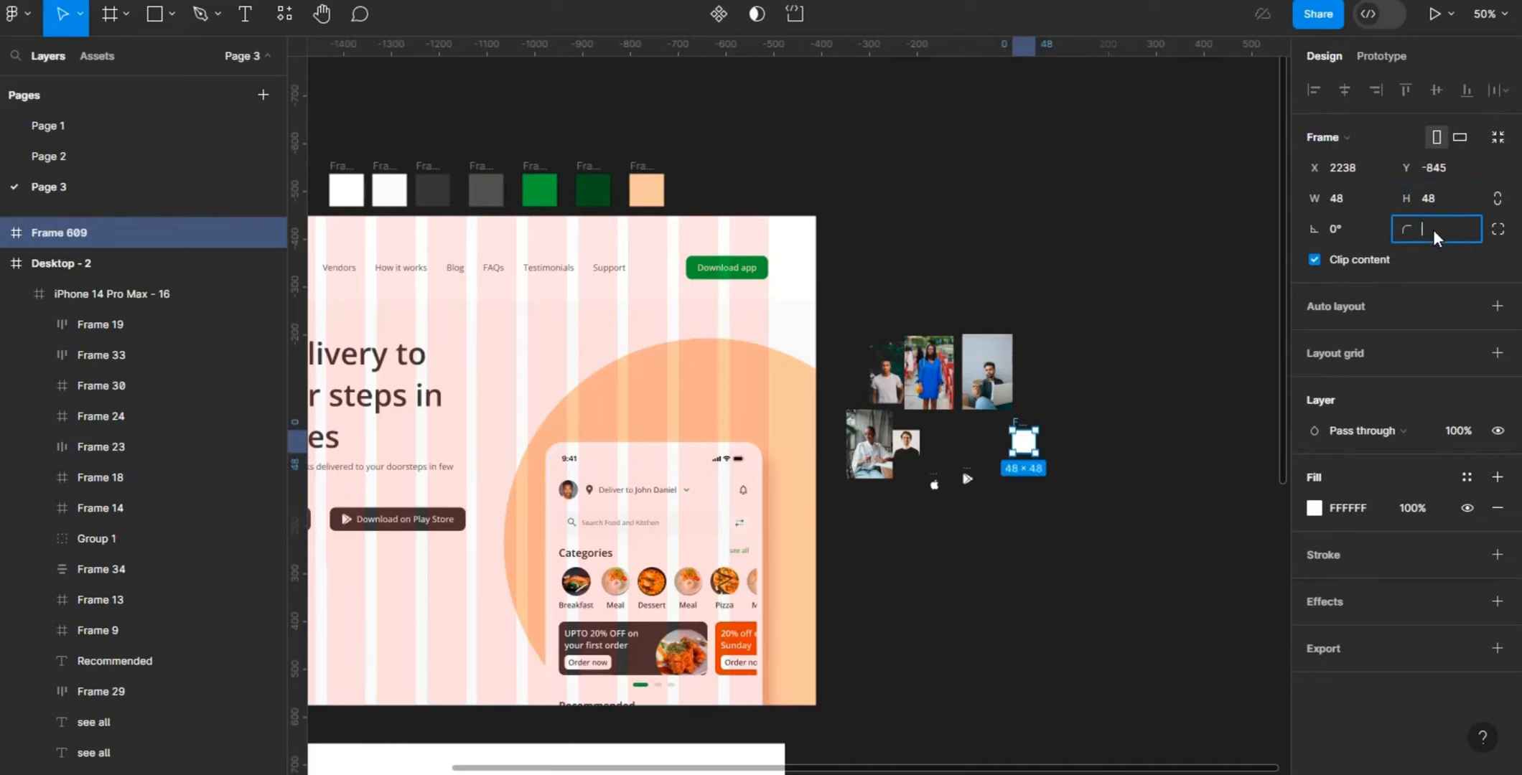
key(Return)
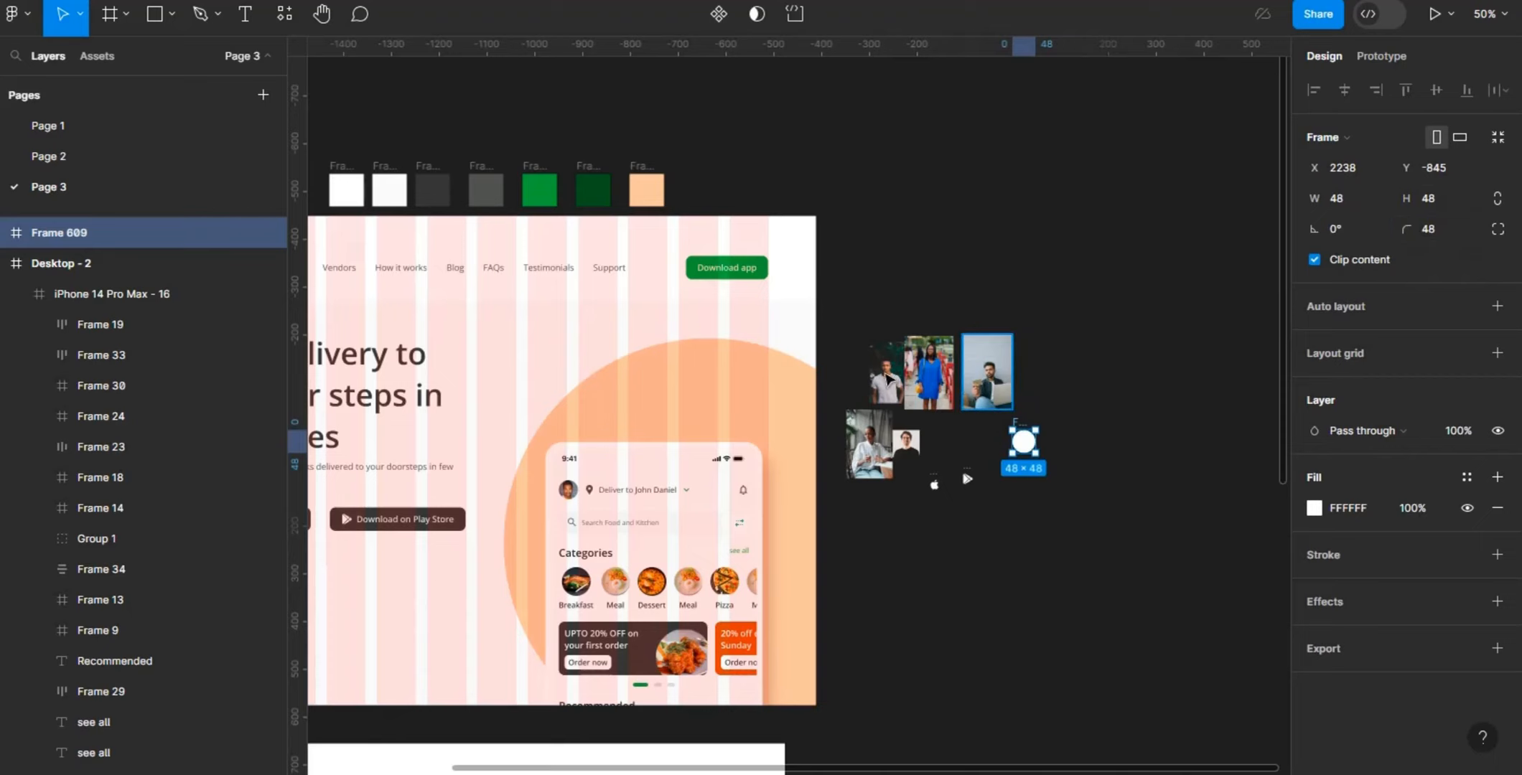
- Copy the portrait photo of the man in the light T-shirt into the circular 48 × 48 frame
click(887, 375)
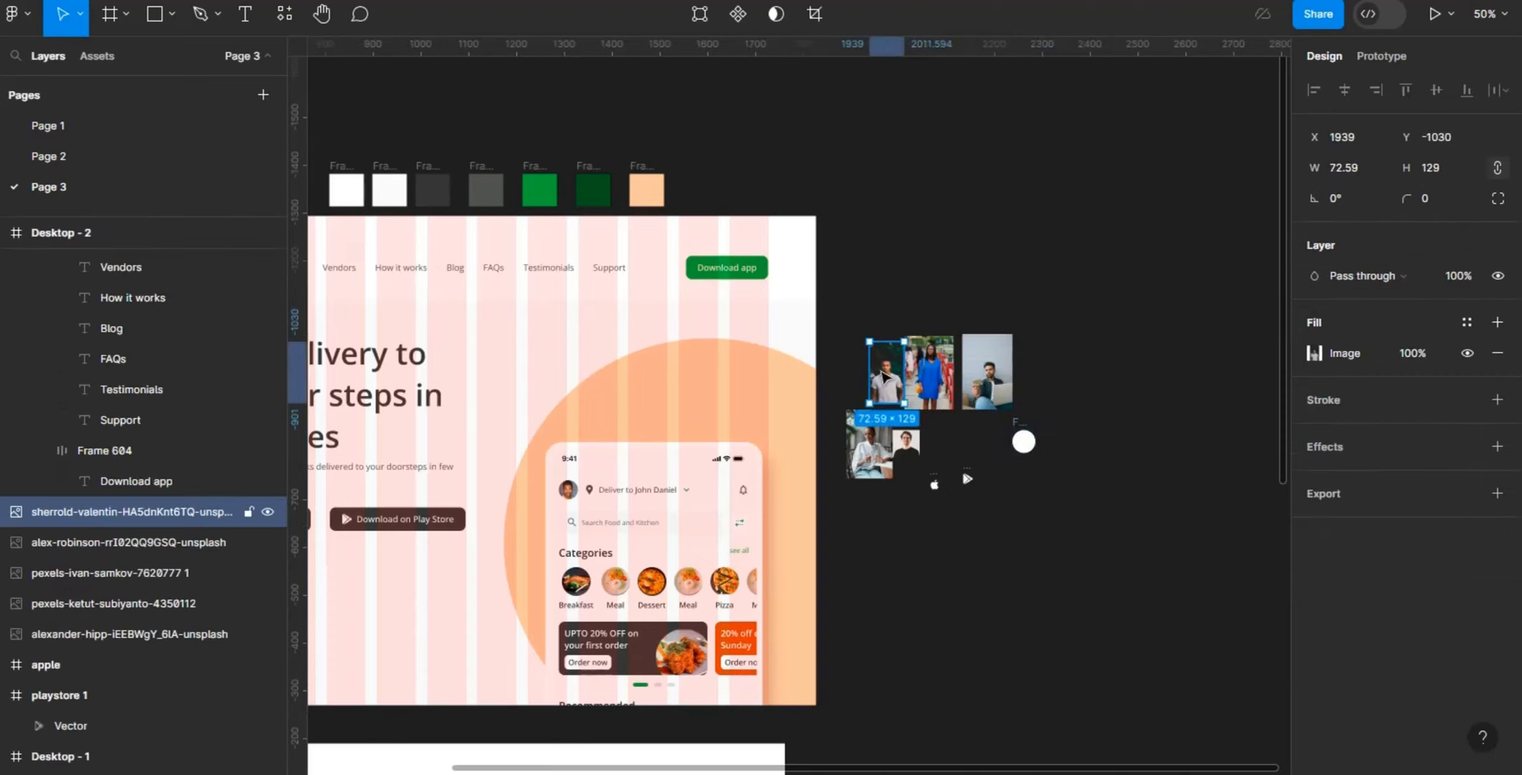
click(1020, 424)
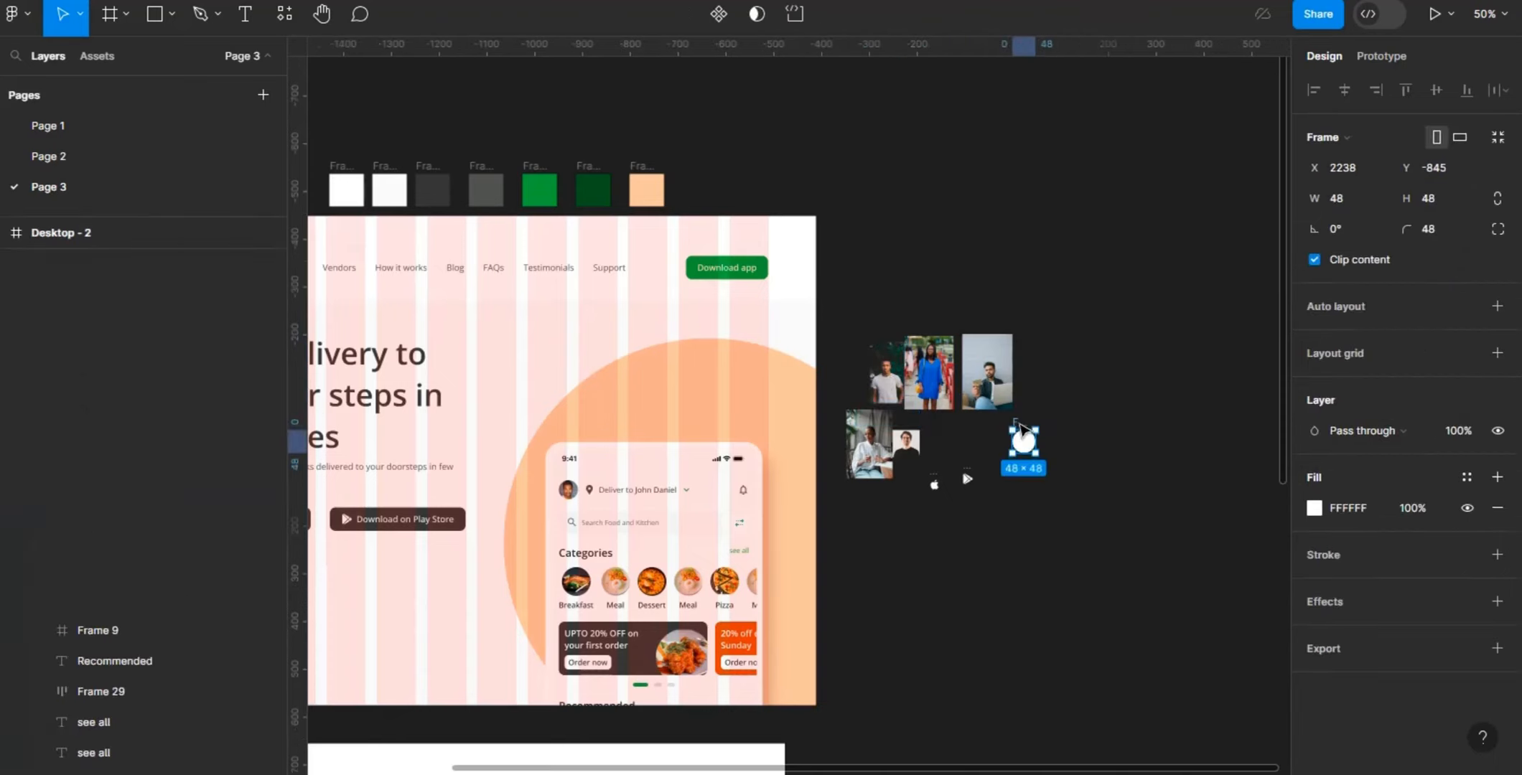
key(ctrl+v)
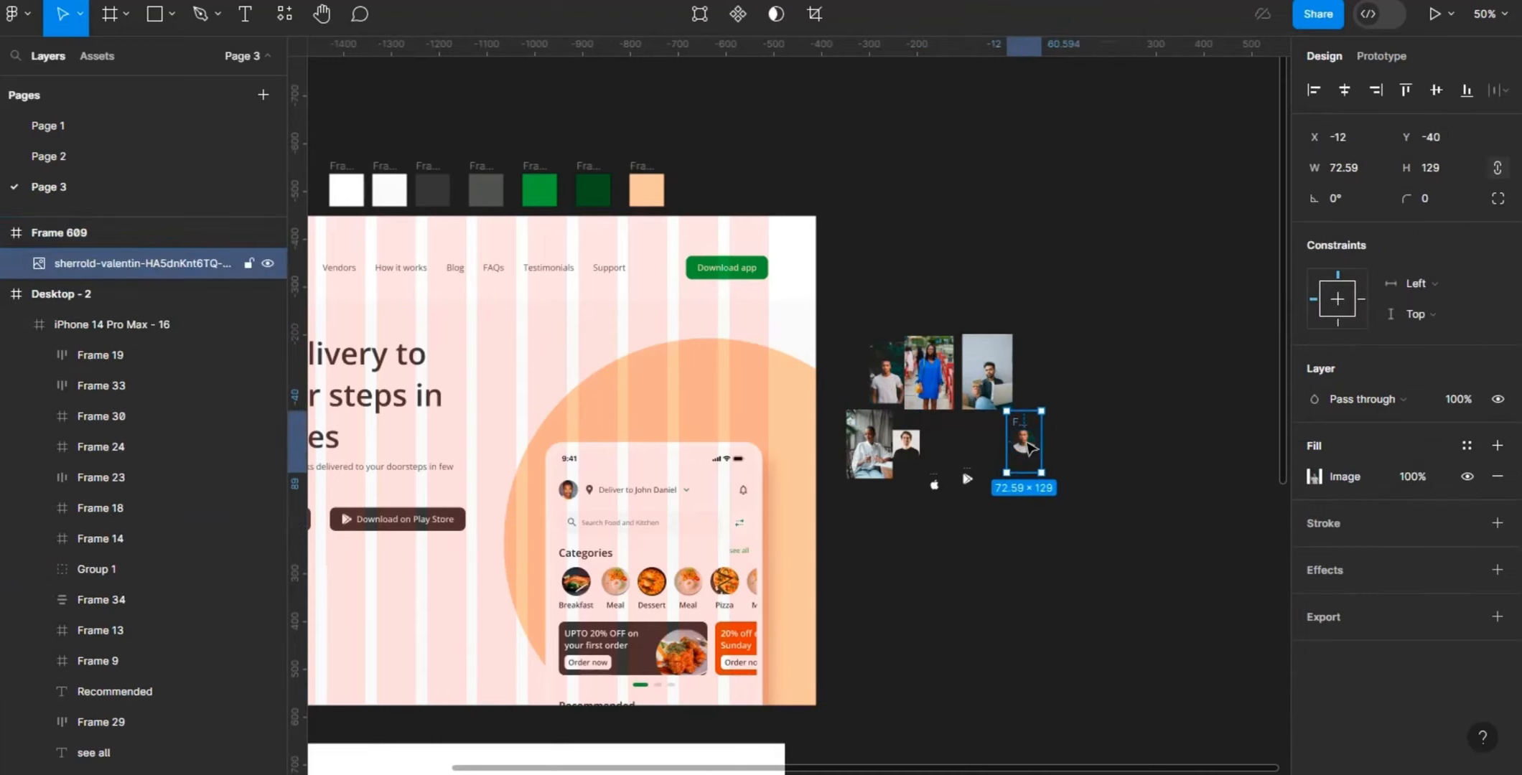
drag(1029, 448, 1030, 457)
drag(1030, 457, 1029, 449)
- Reposition the photo inside the circular frame to X -12, Y -26 so the man's face fits the circle
key(ctrl+plus)
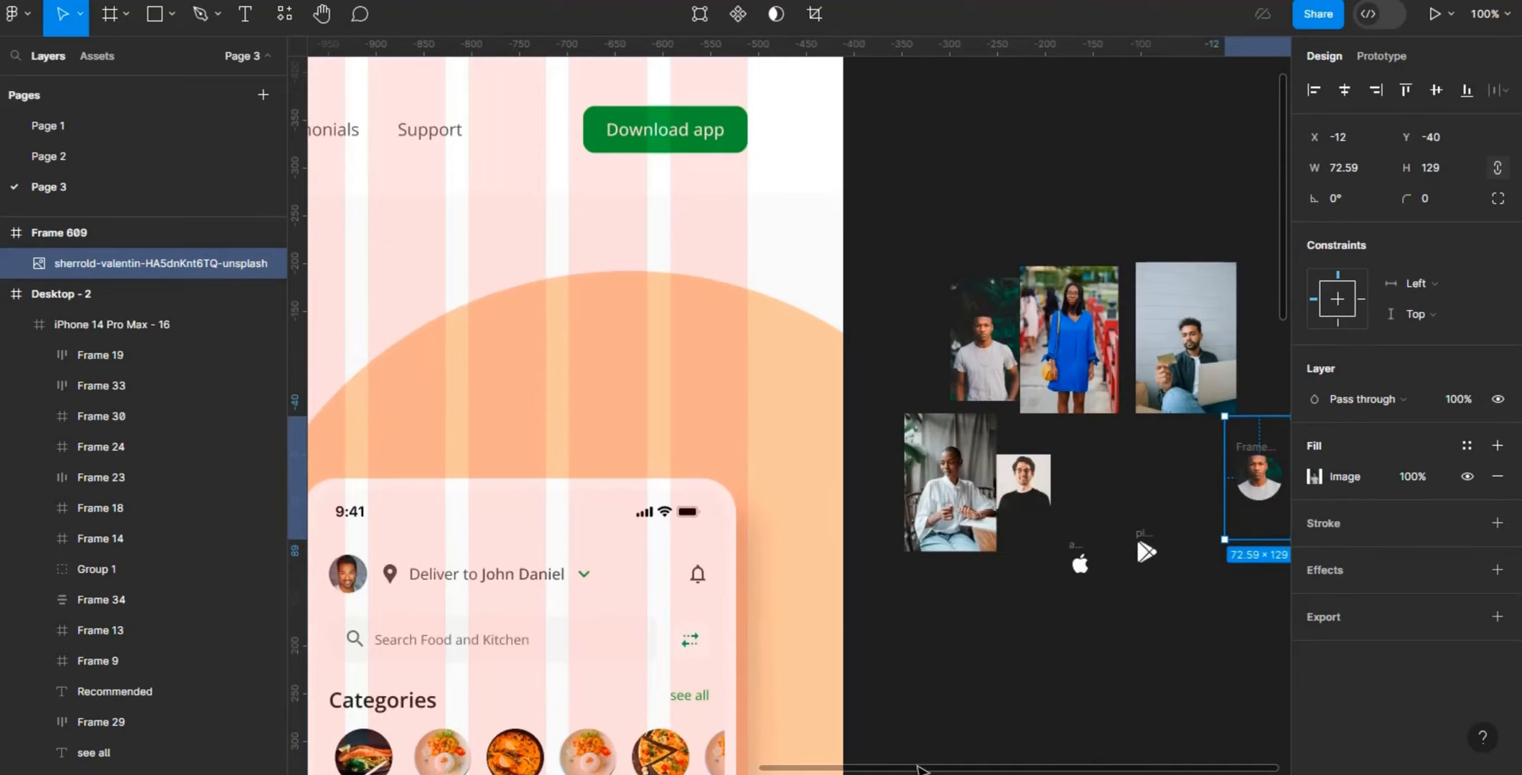
drag(919, 770, 1132, 727)
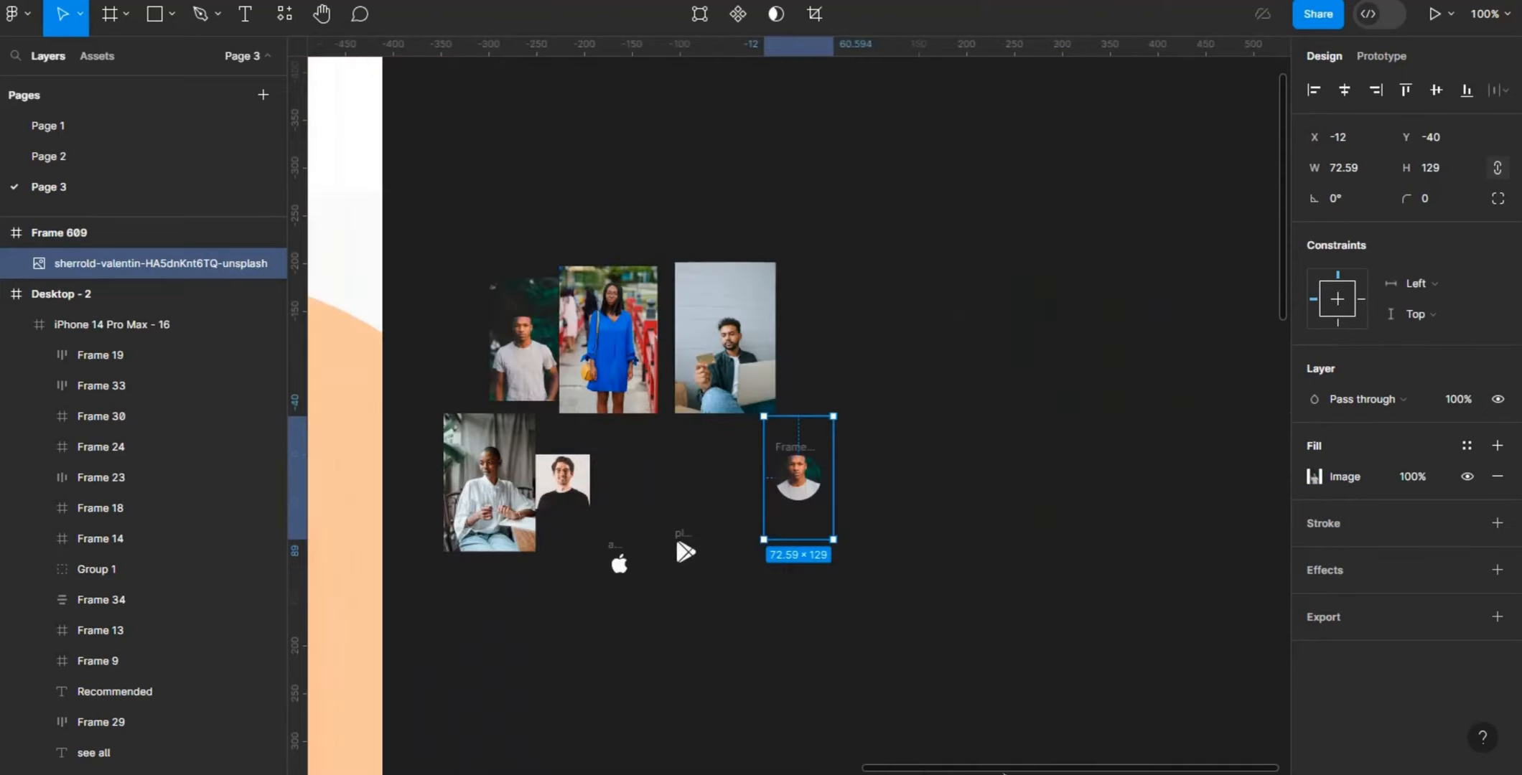
drag(1003, 769, 971, 770)
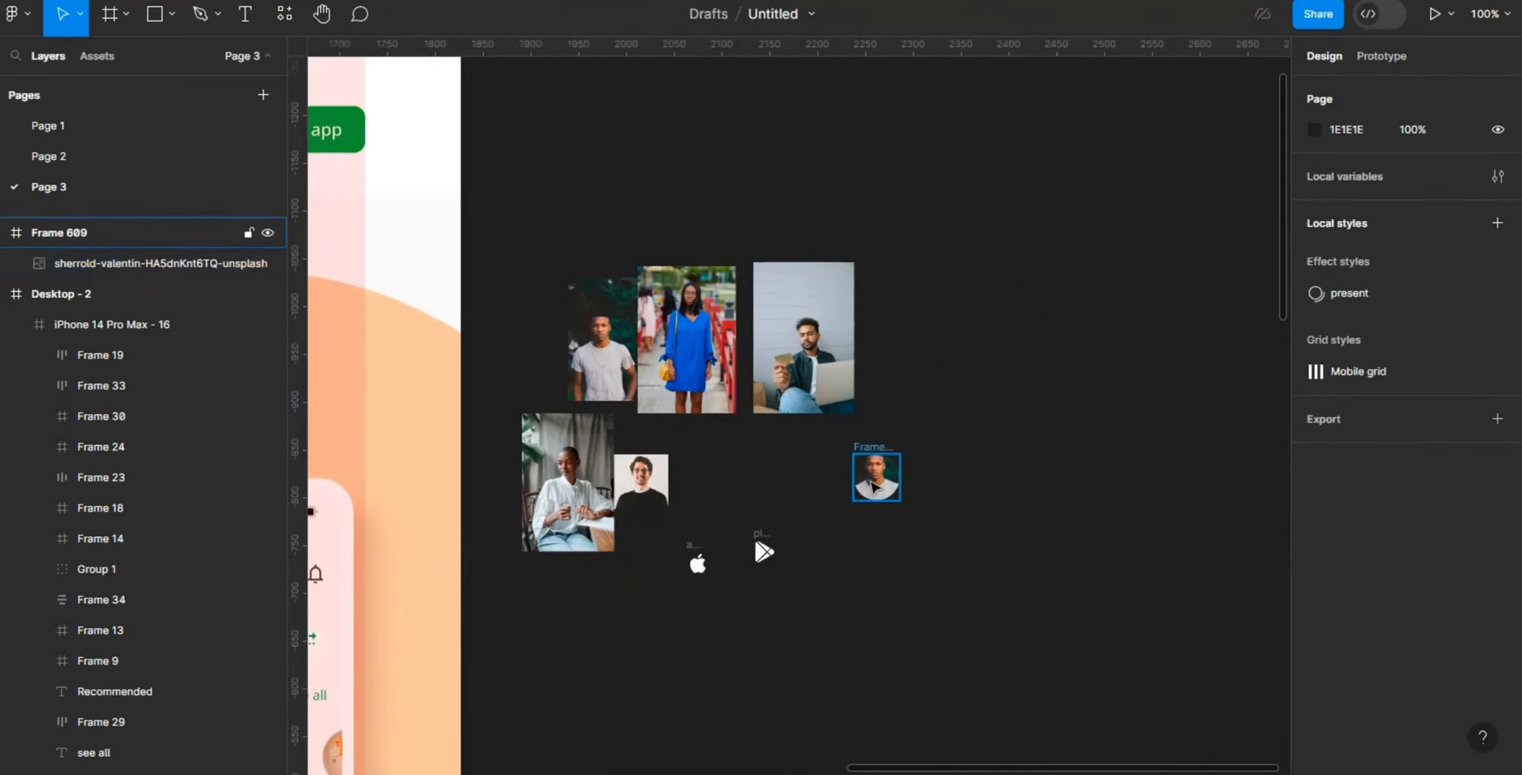
click(874, 486)
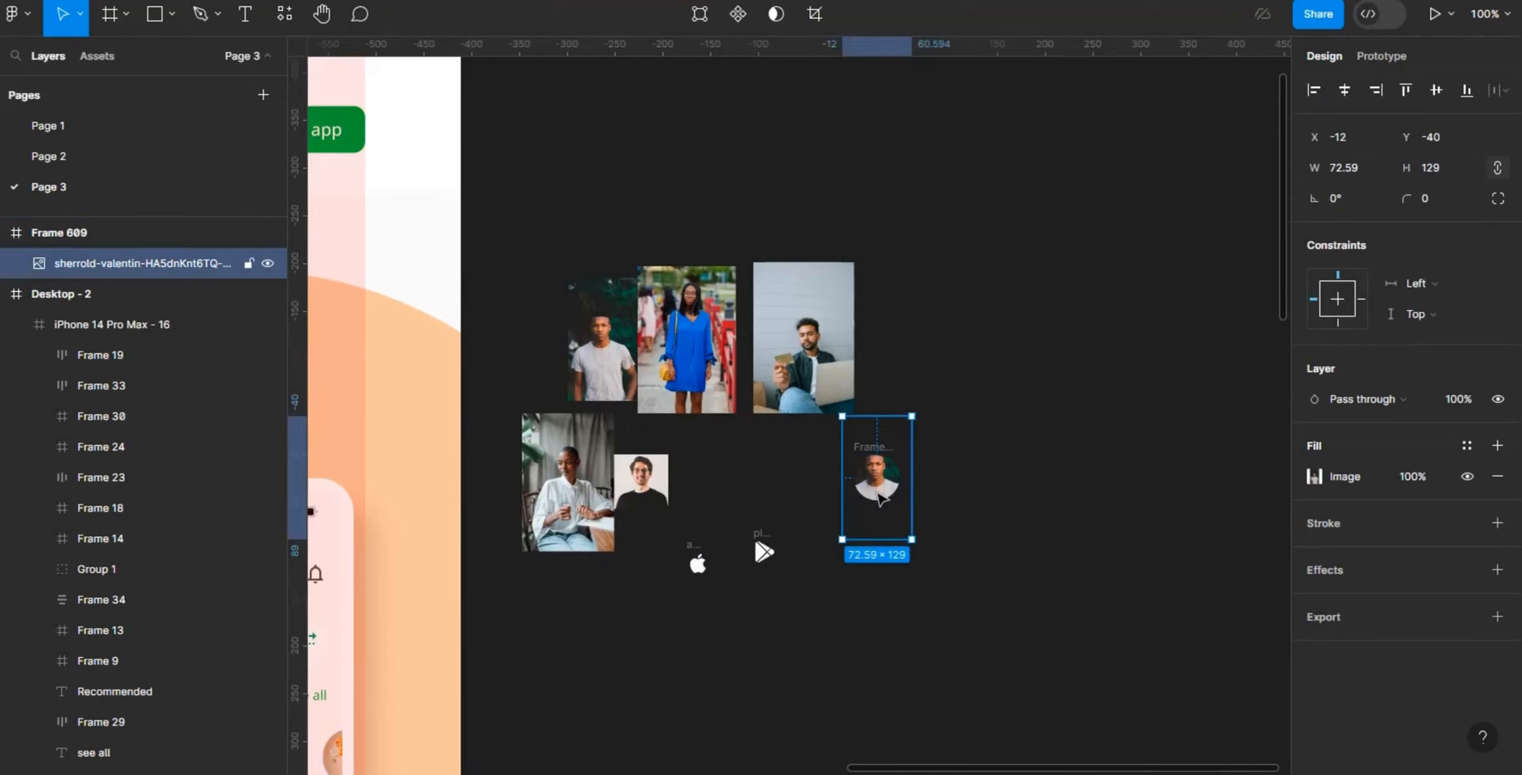
drag(877, 496, 878, 494)
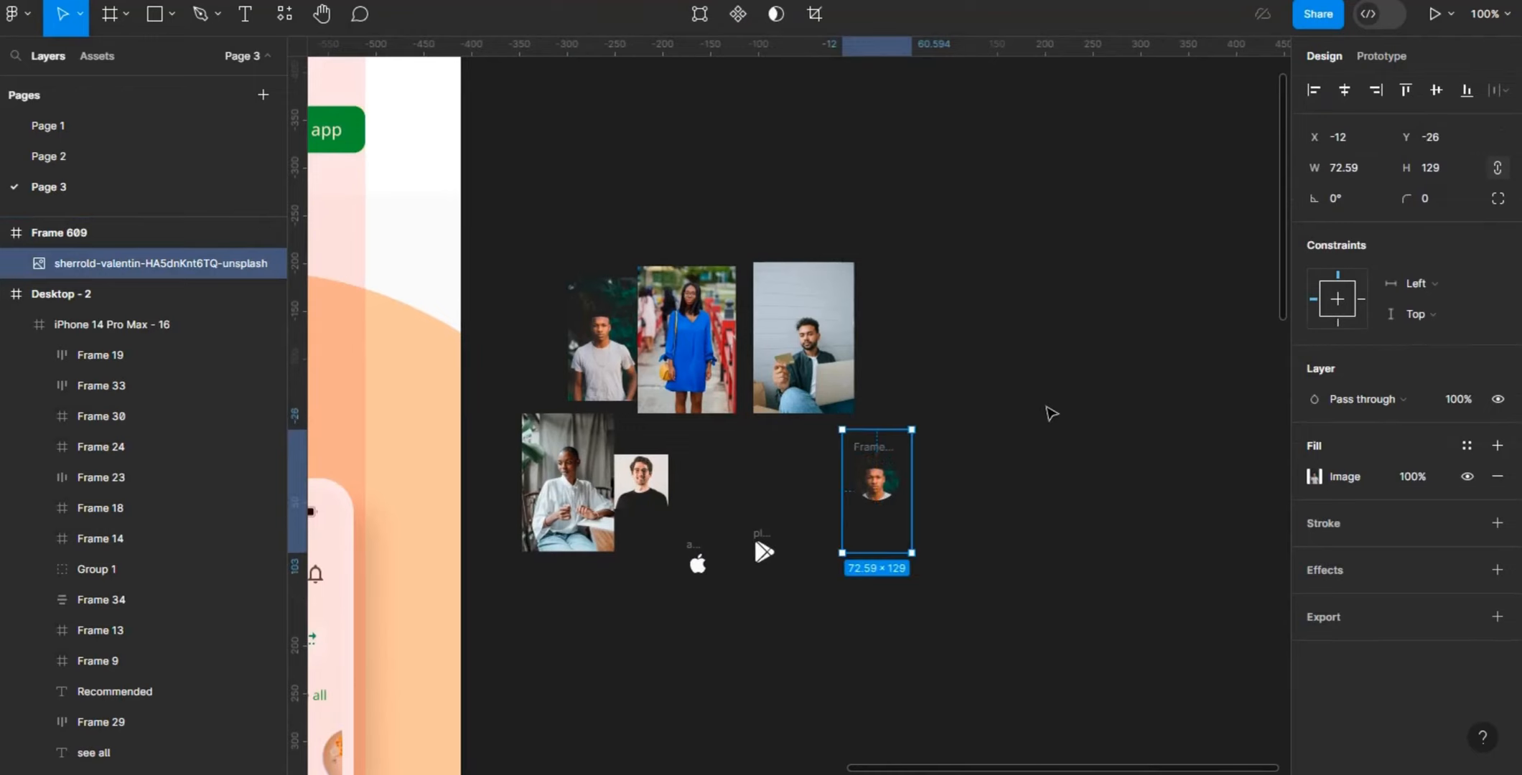
click(1005, 416)
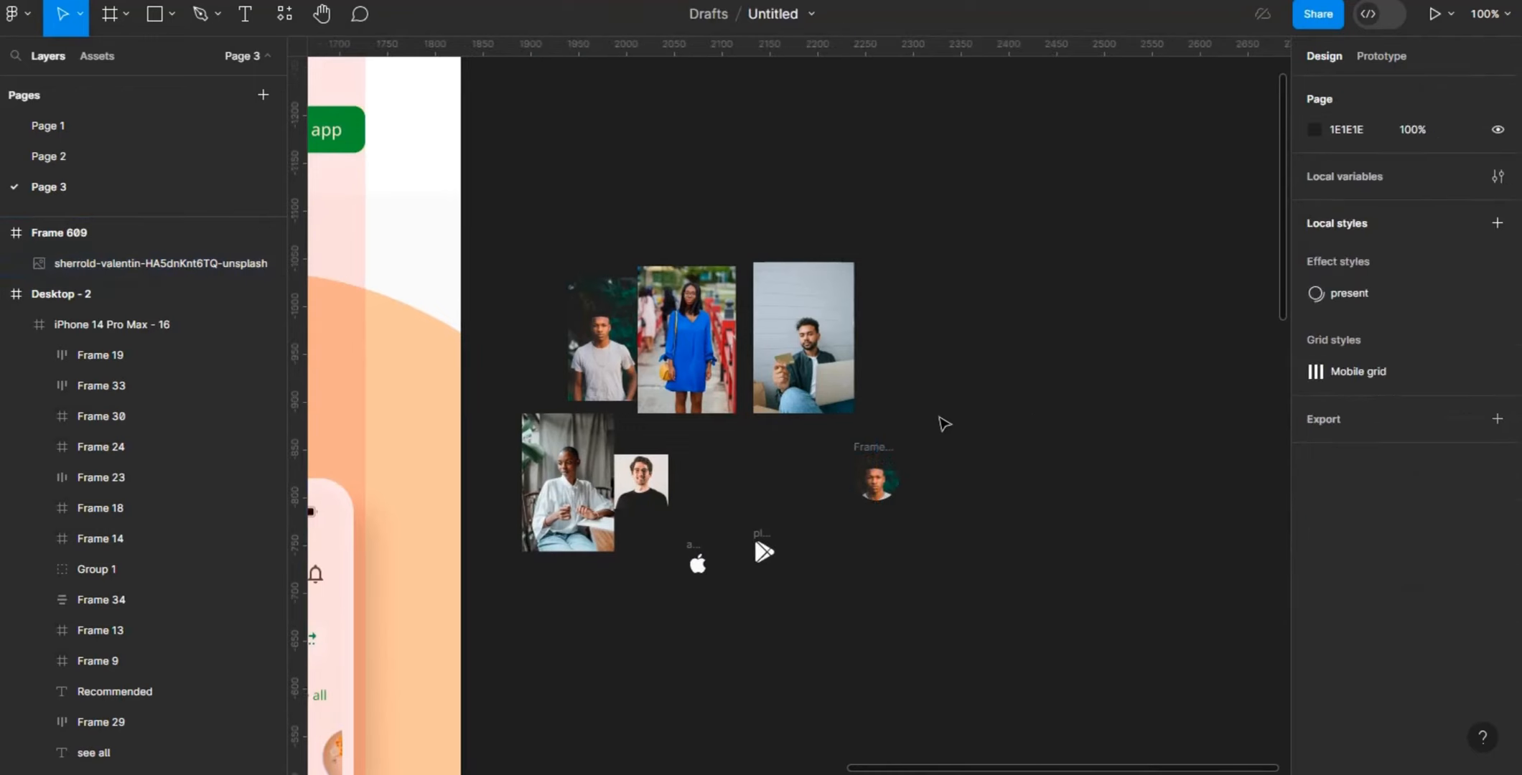
- Duplicate the circular avatar frame three times to form a row of four avatars
click(885, 450)
key(ctrl+d)
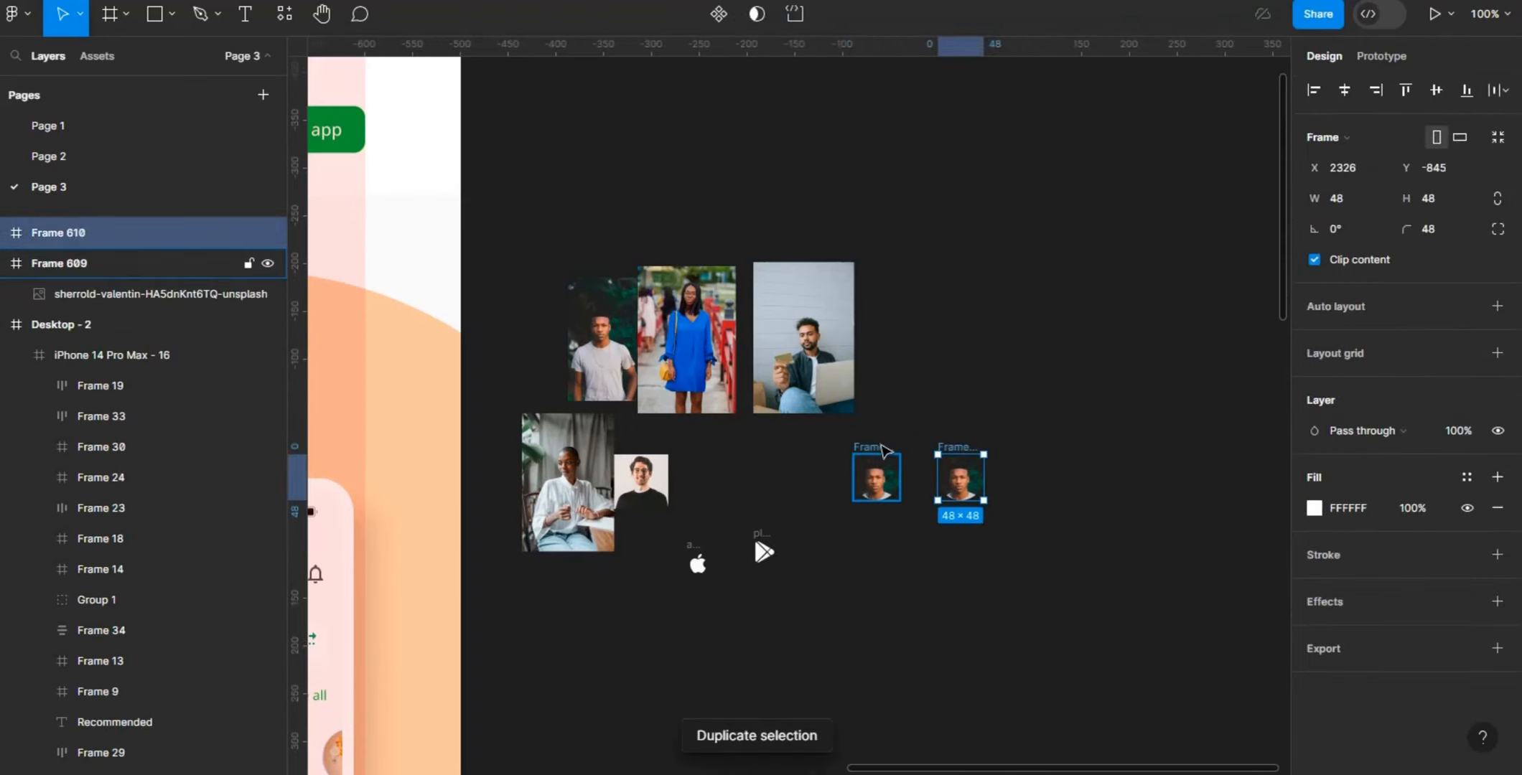
key(ctrl+d)
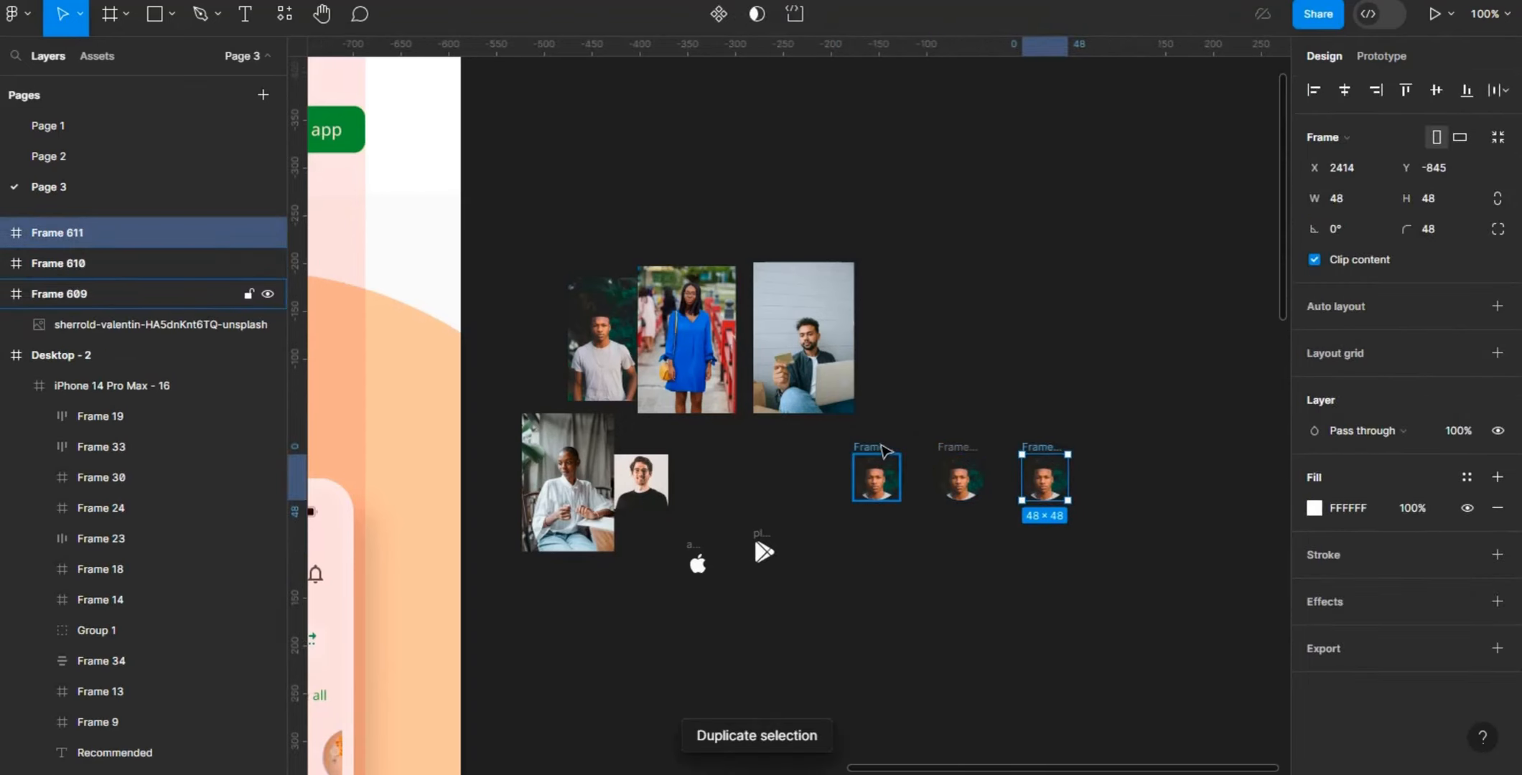
key(ctrl+d)
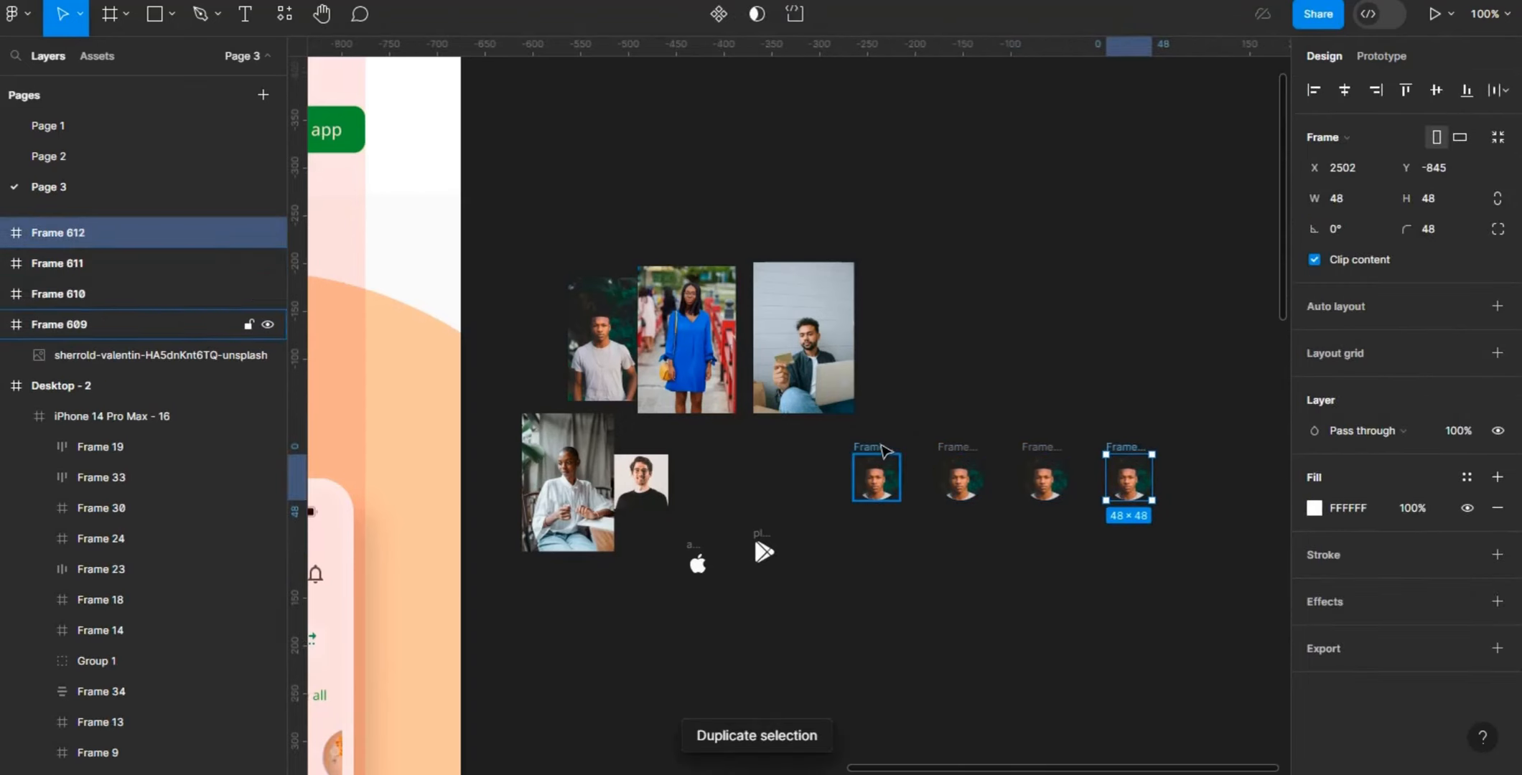
- Replace the second avatar's photo with the woman in the blue dress and shift it to X -27, Y -12 to show her face
click(669, 319)
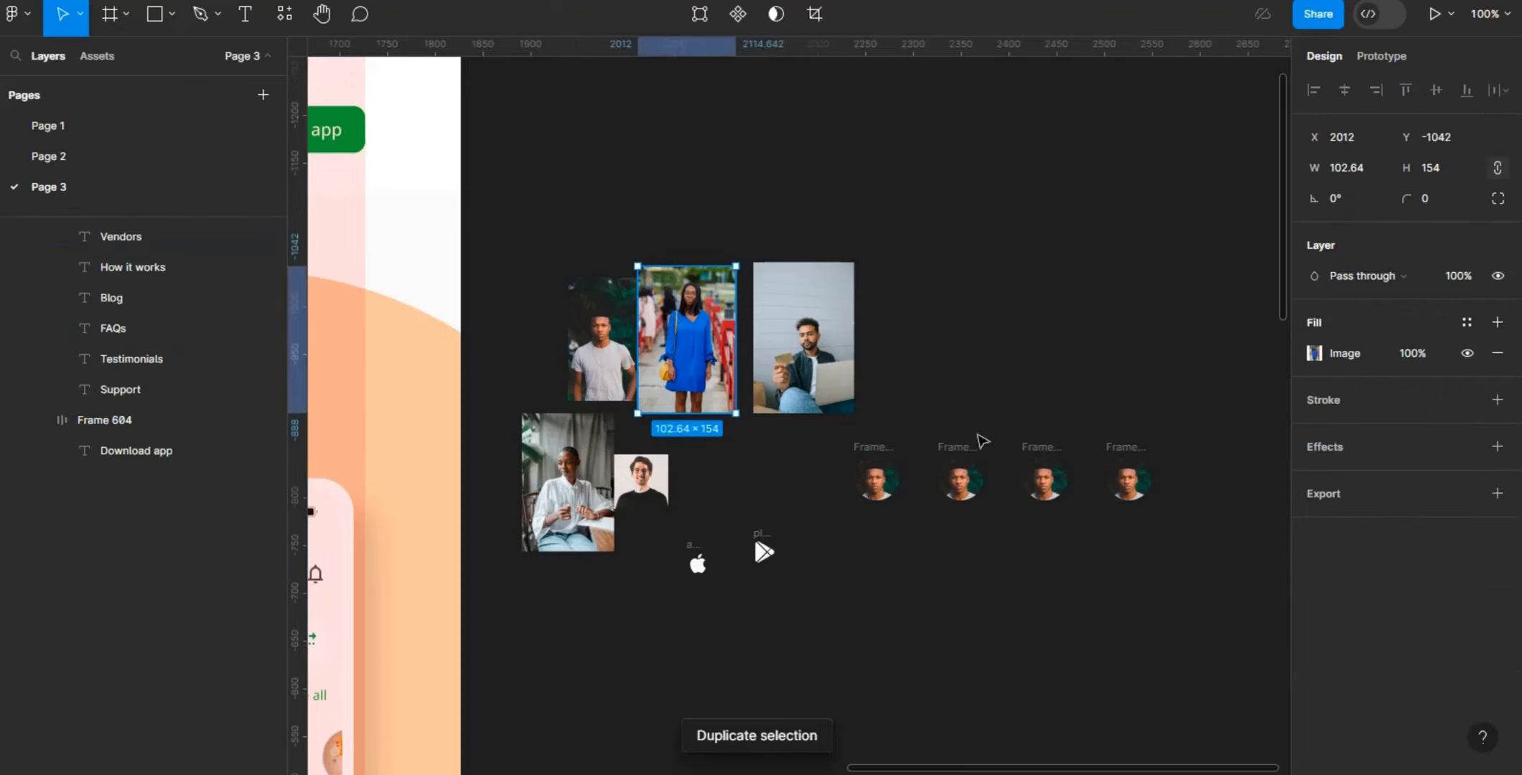
click(973, 488)
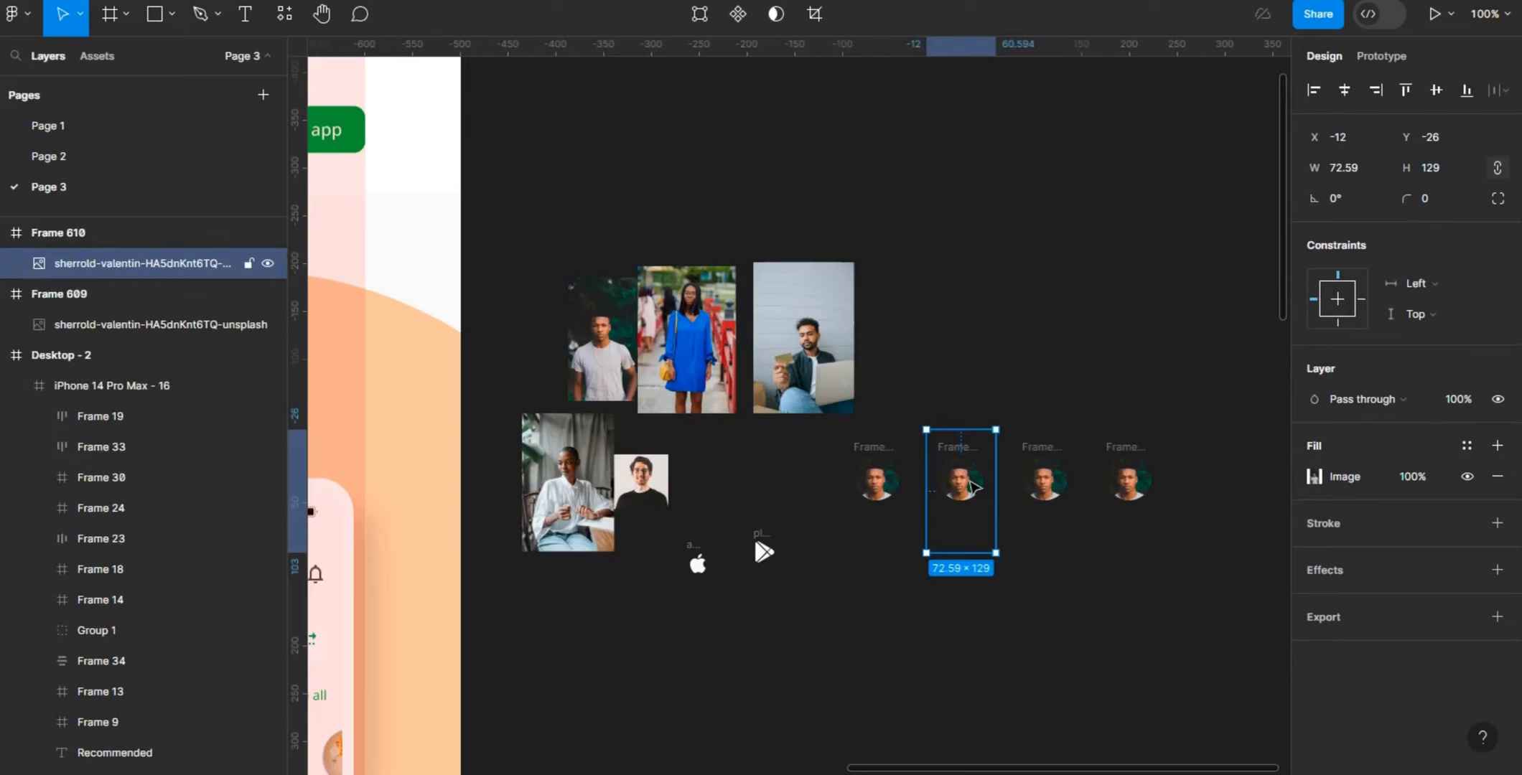
right_click(966, 488)
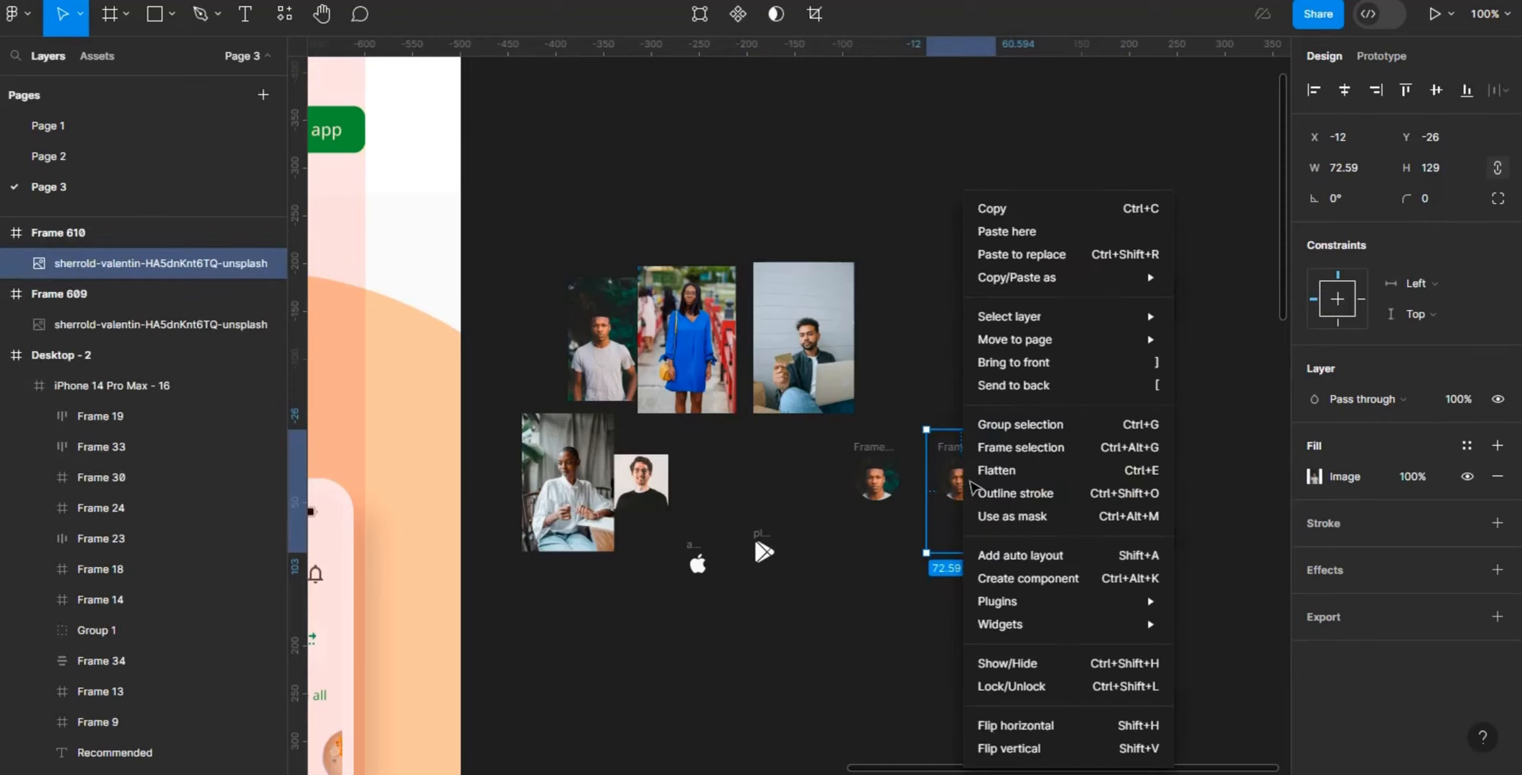
click(1096, 255)
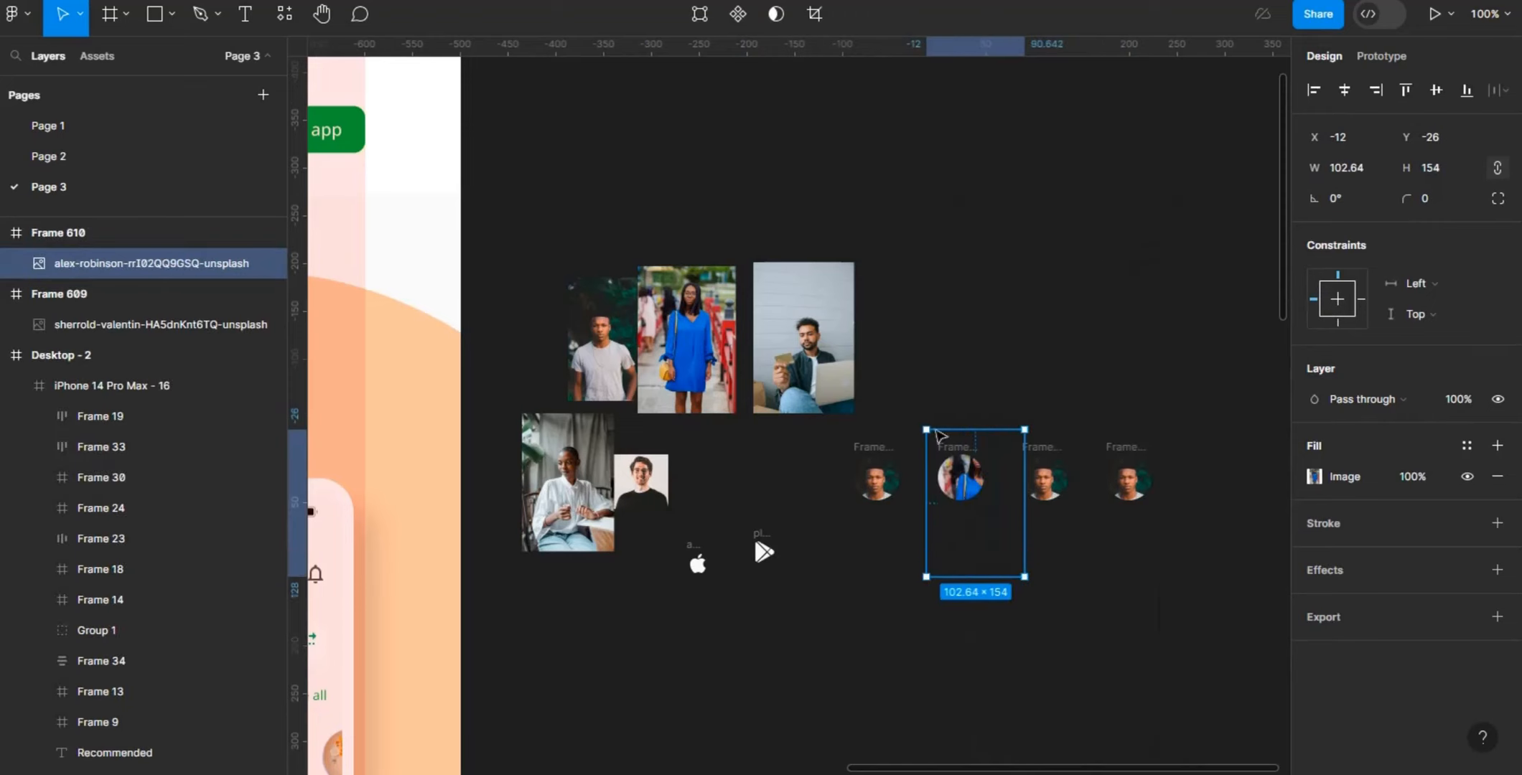
drag(962, 477, 944, 490)
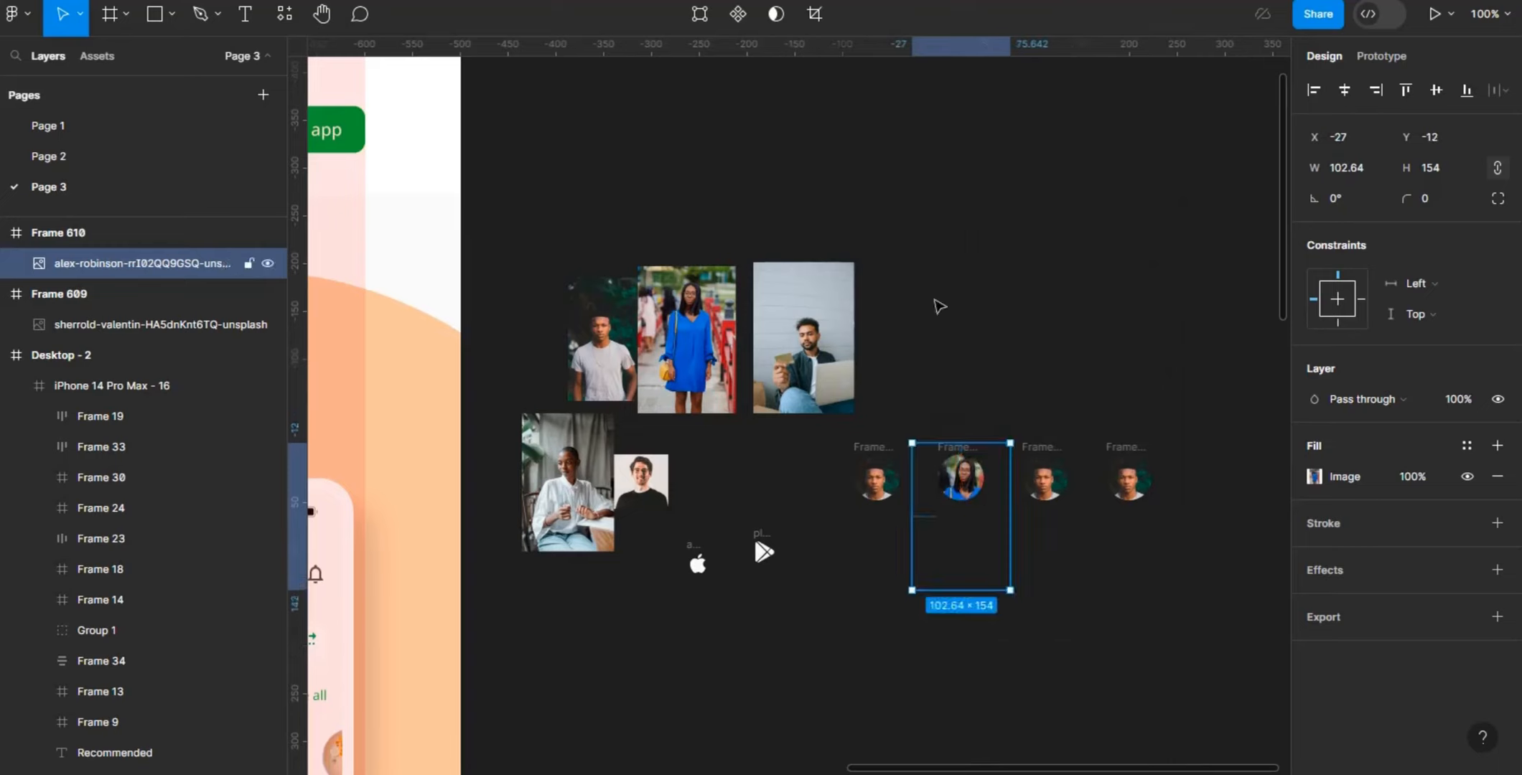
key(Escape)
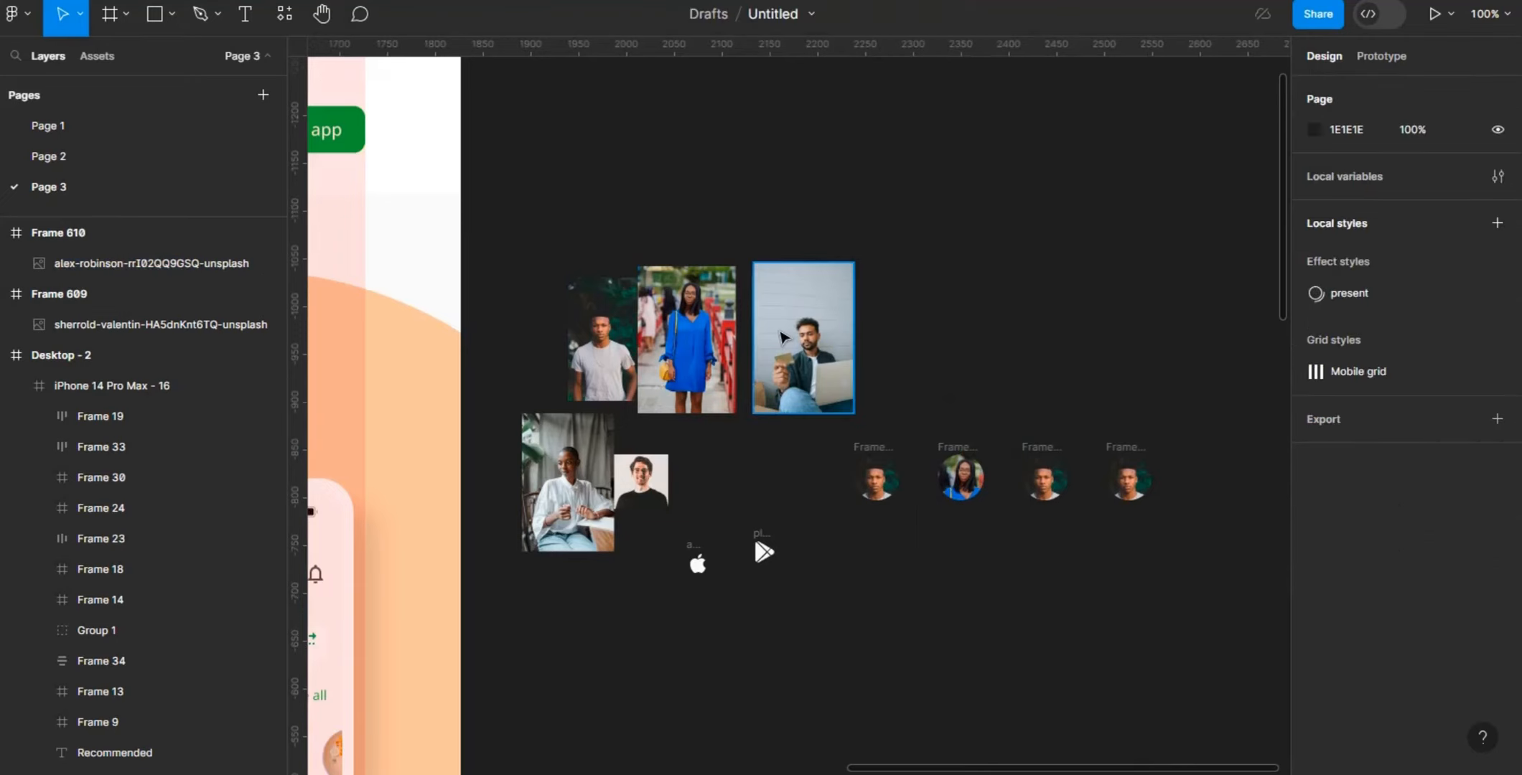
- Replace the third avatar's photo with the man holding the laptop and scale it to about 69 × 103 so his face fits the circle
click(784, 337)
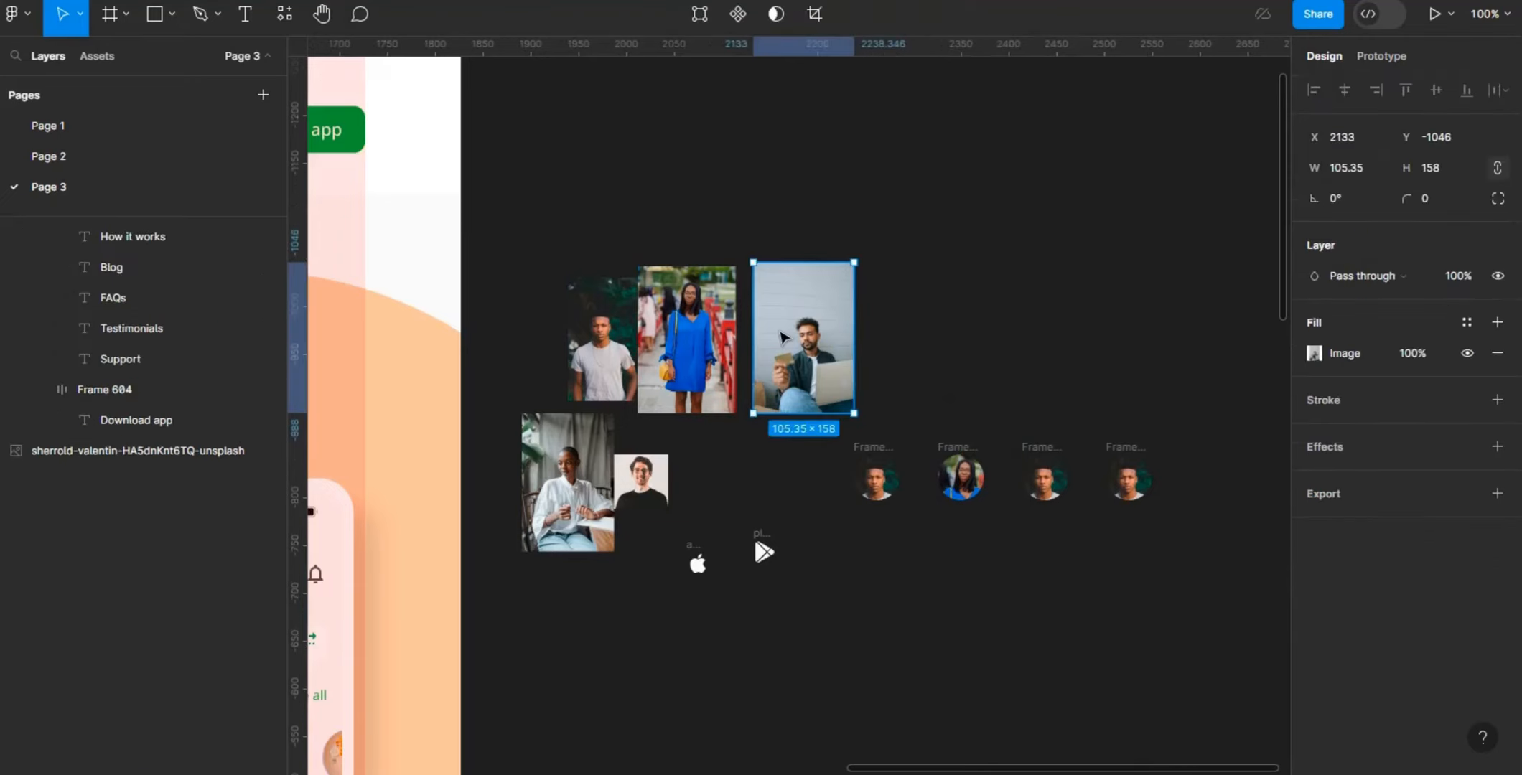
click(1055, 489)
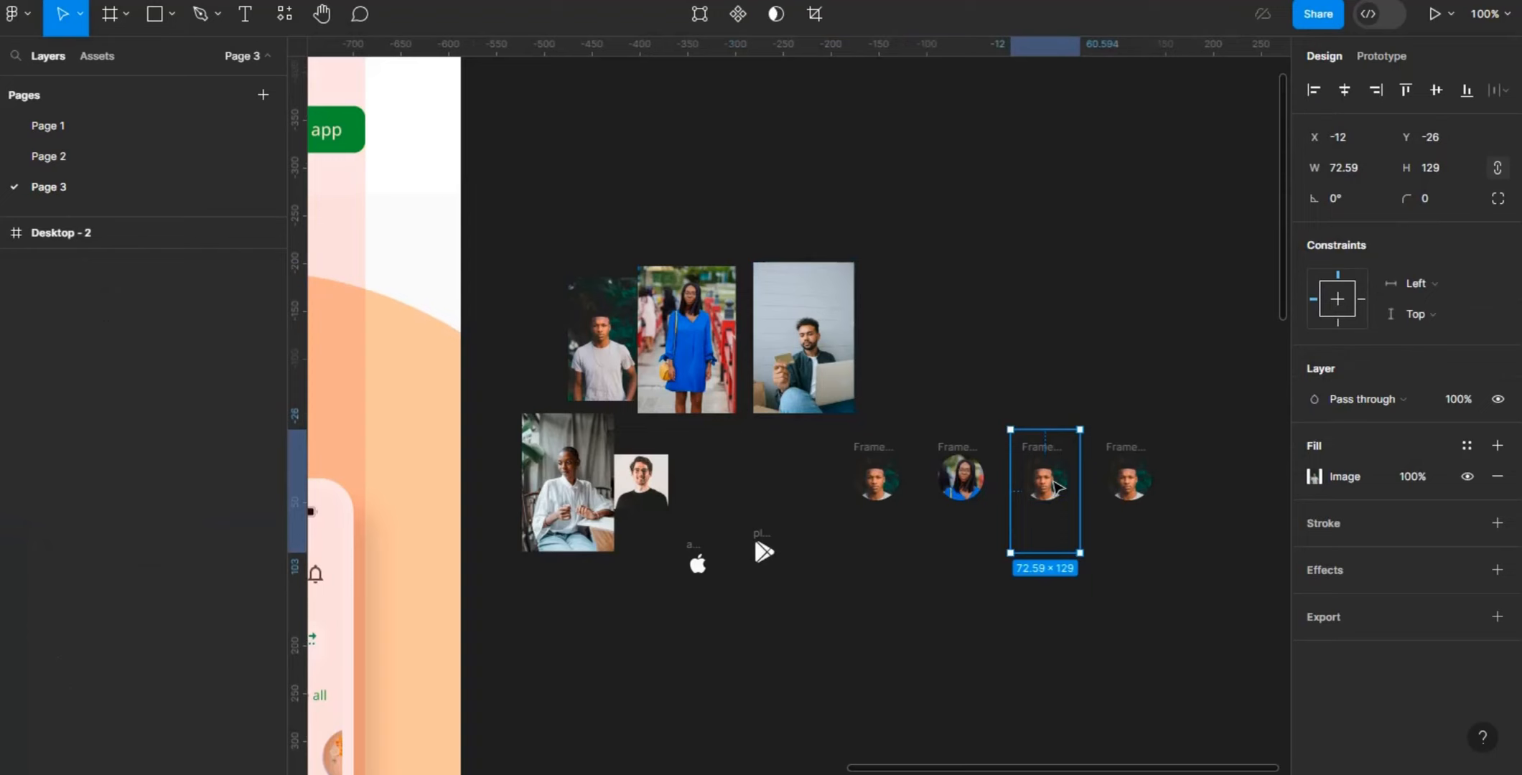
right_click(1056, 488)
click(1139, 257)
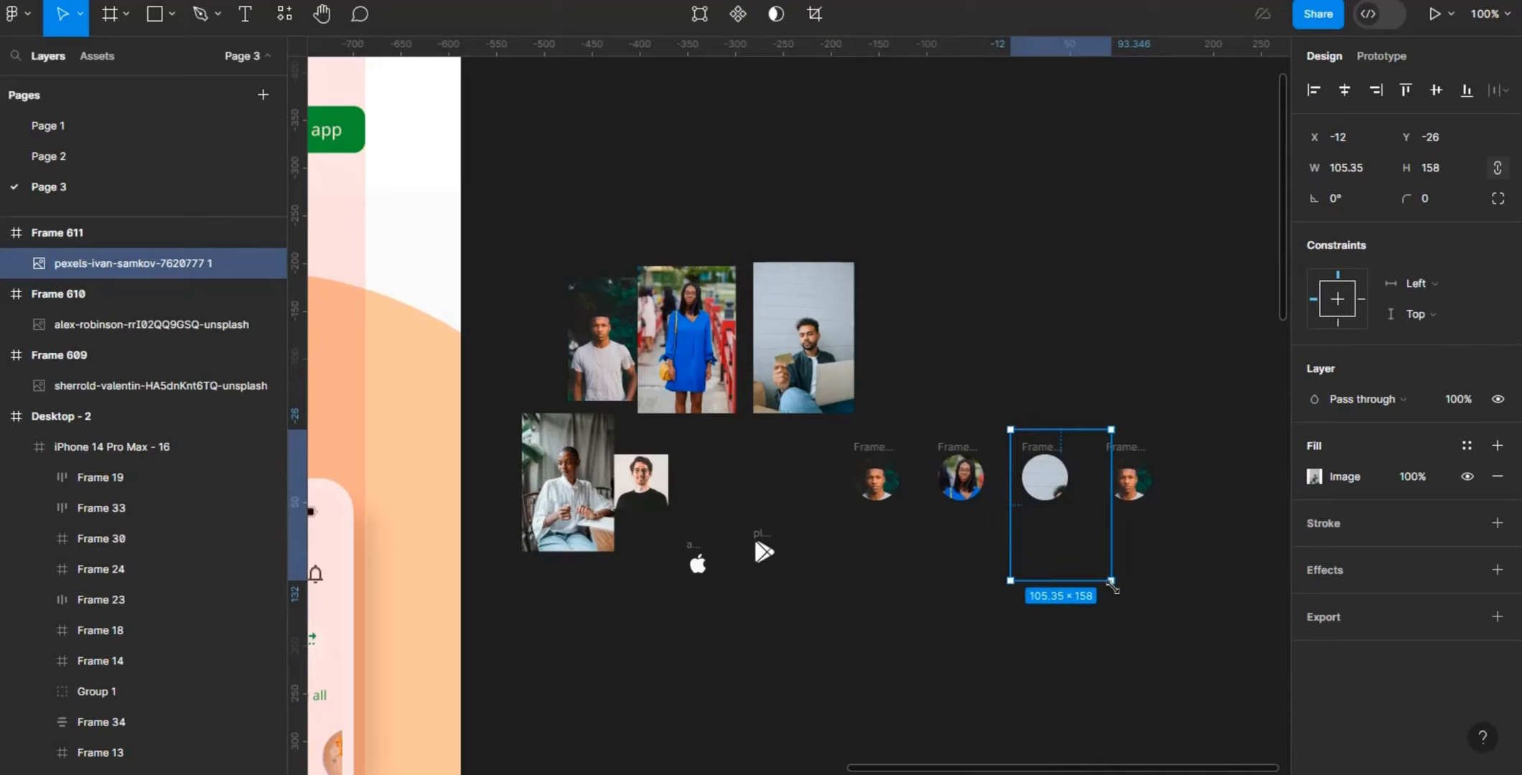
key(k)
drag(1111, 585, 1050, 530)
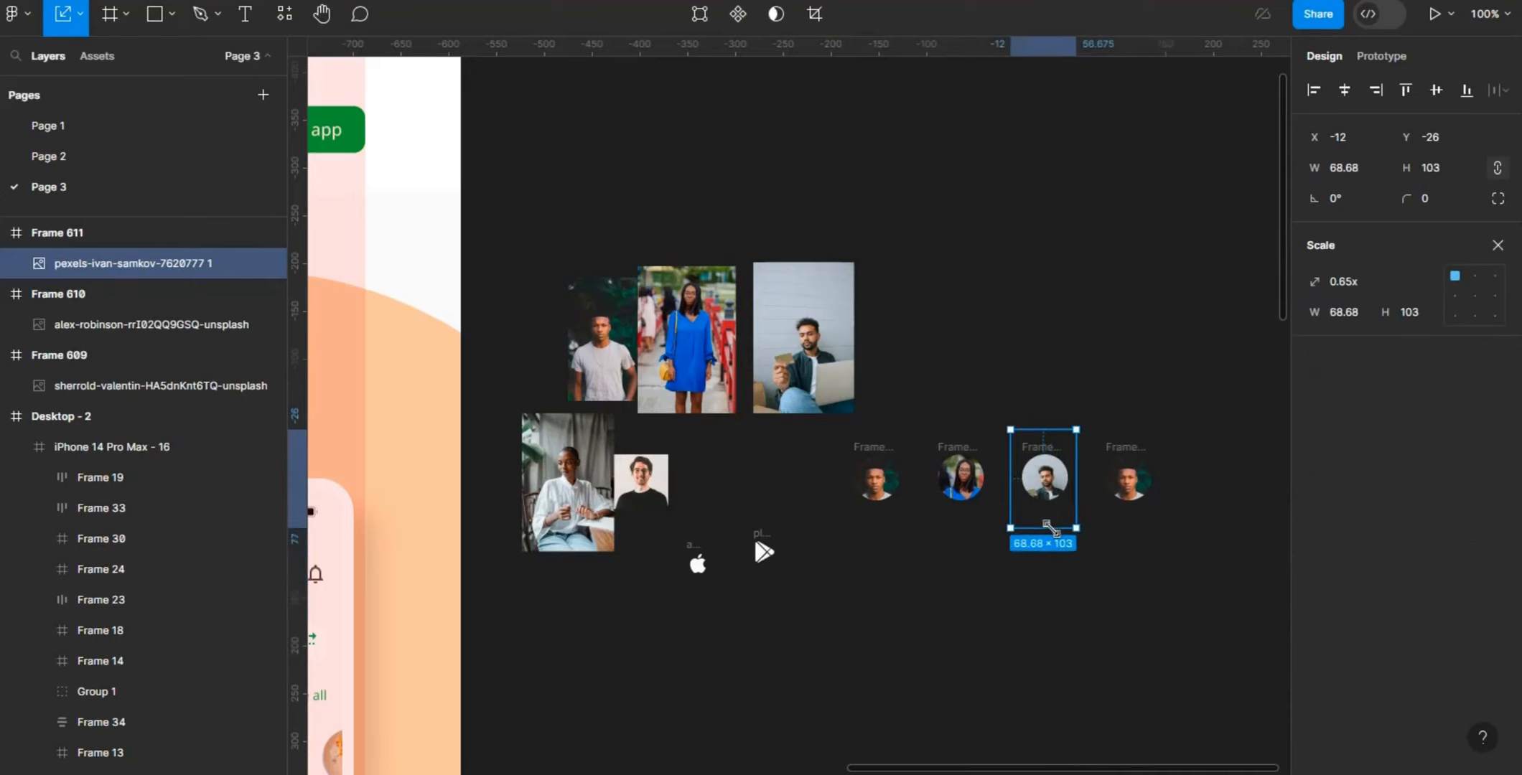
click(1066, 366)
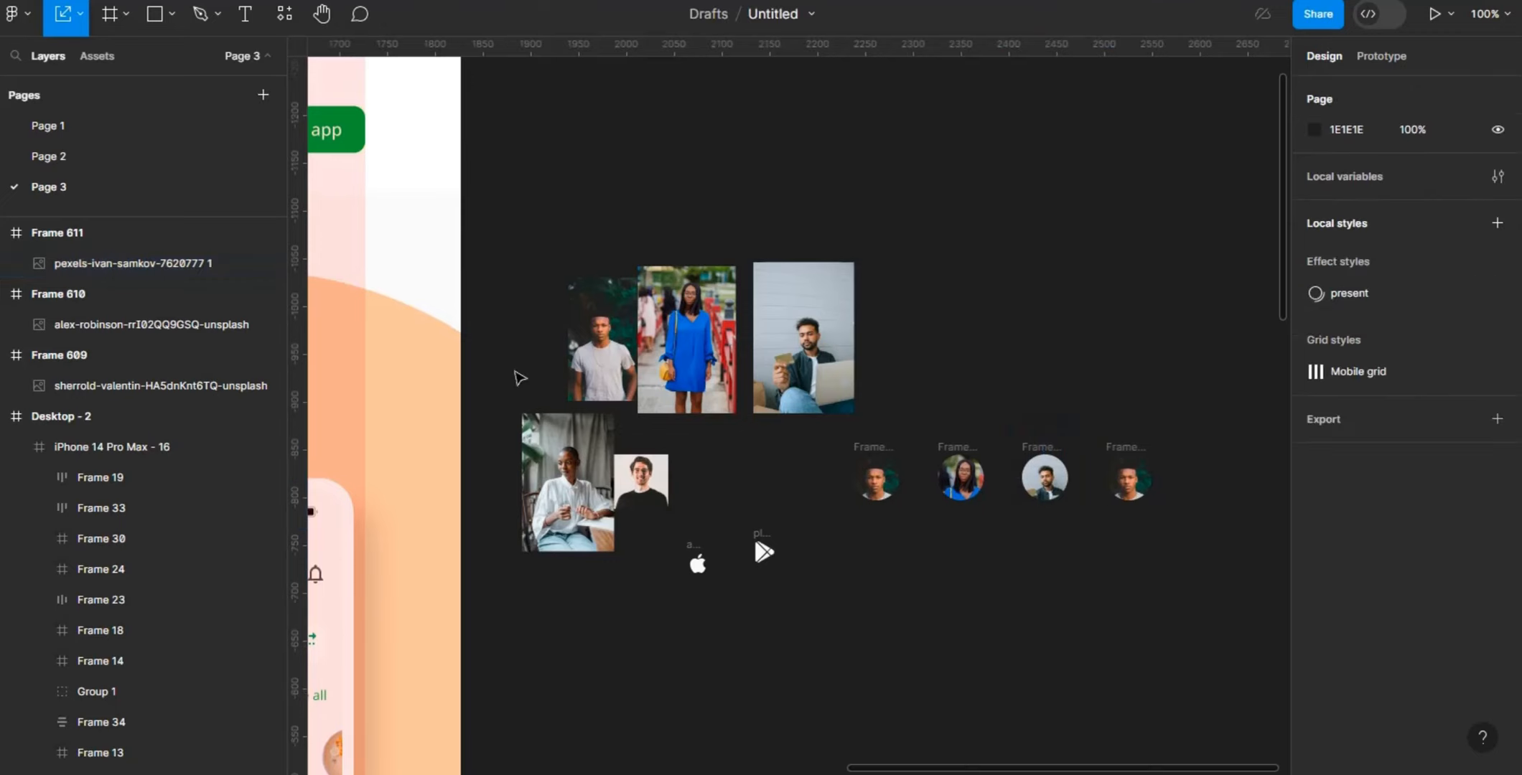
- Copy the photo of the seated woman in white and select the photo inside the fourth circular avatar
click(572, 451)
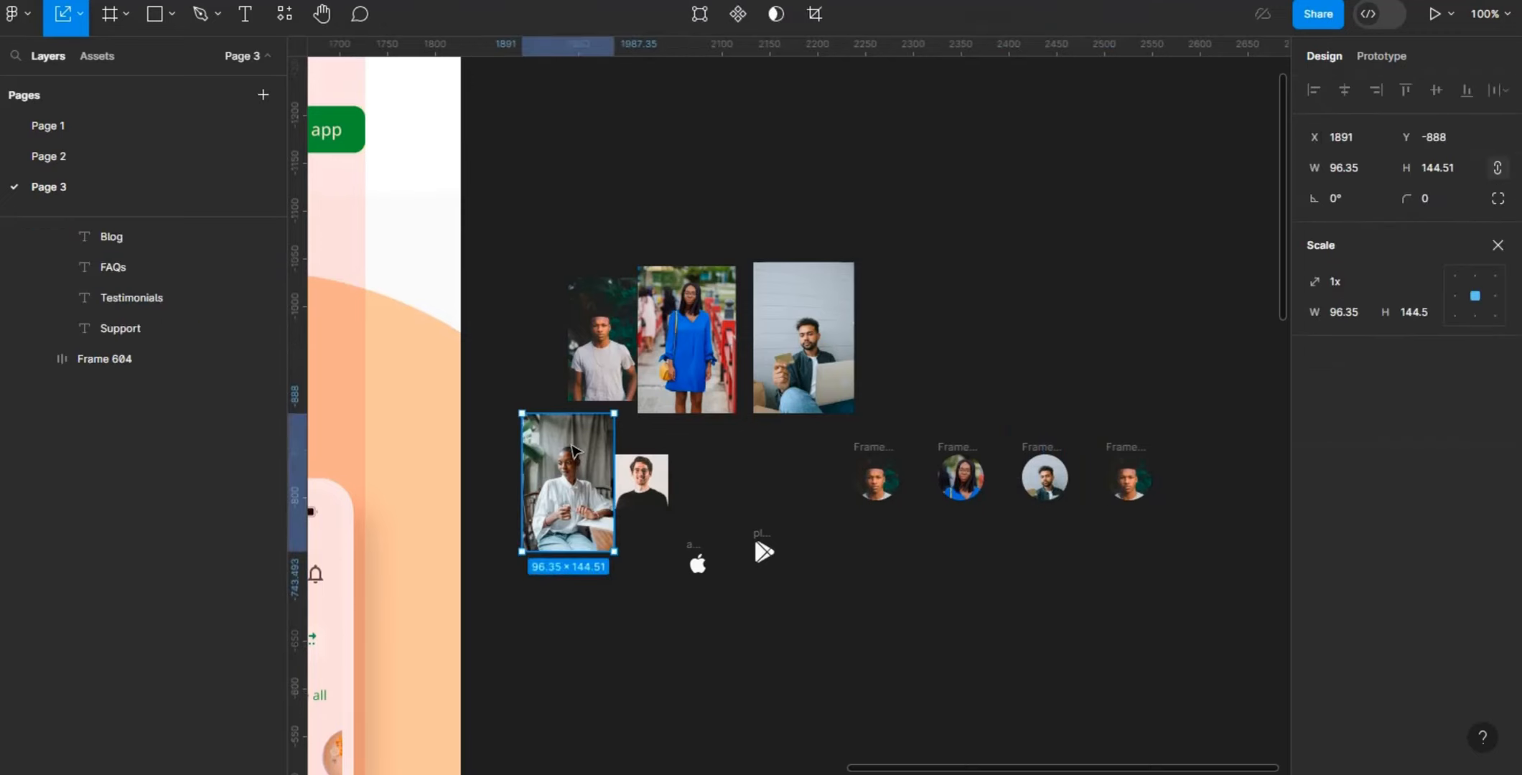
click(1137, 491)
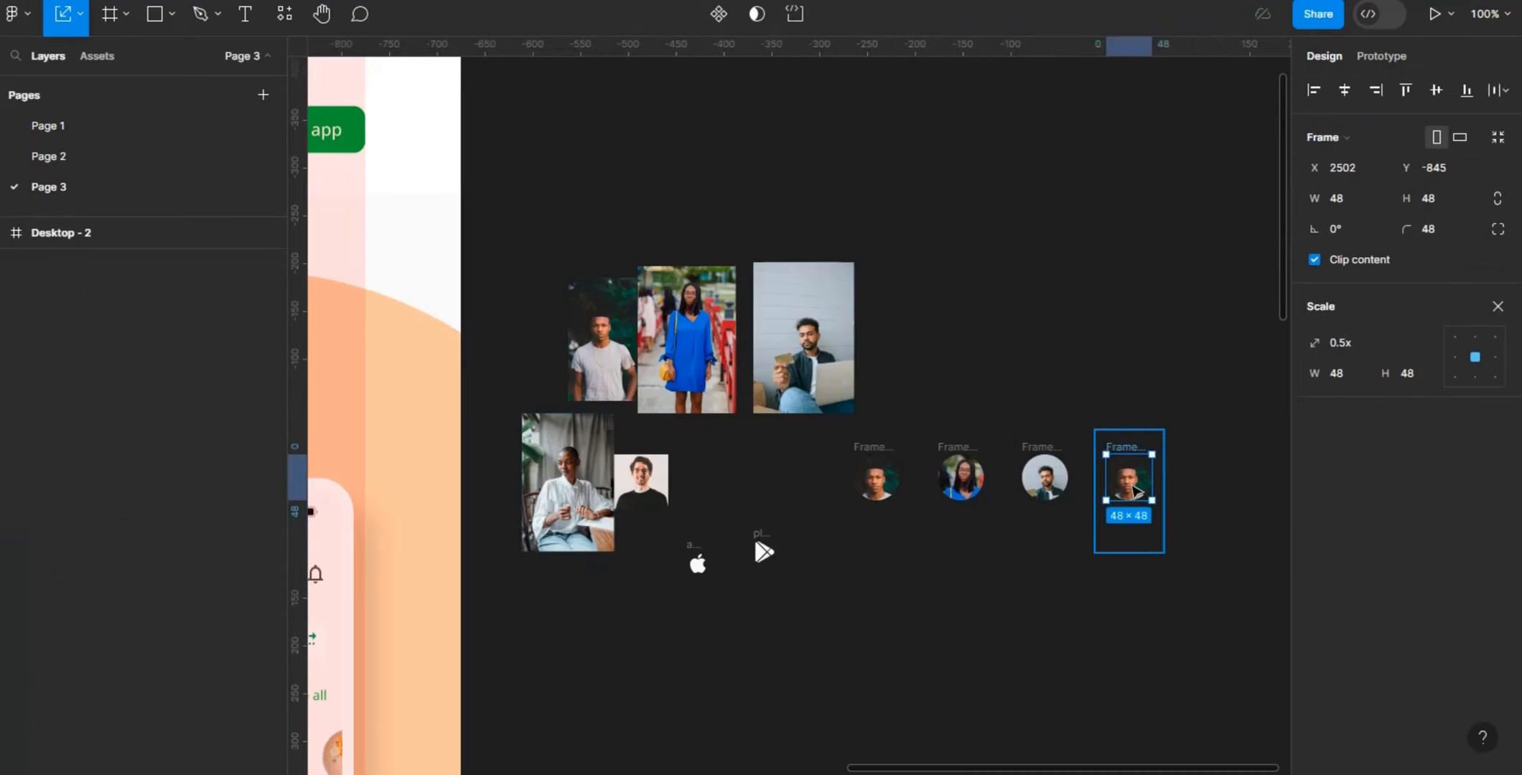
right_click(1133, 488)
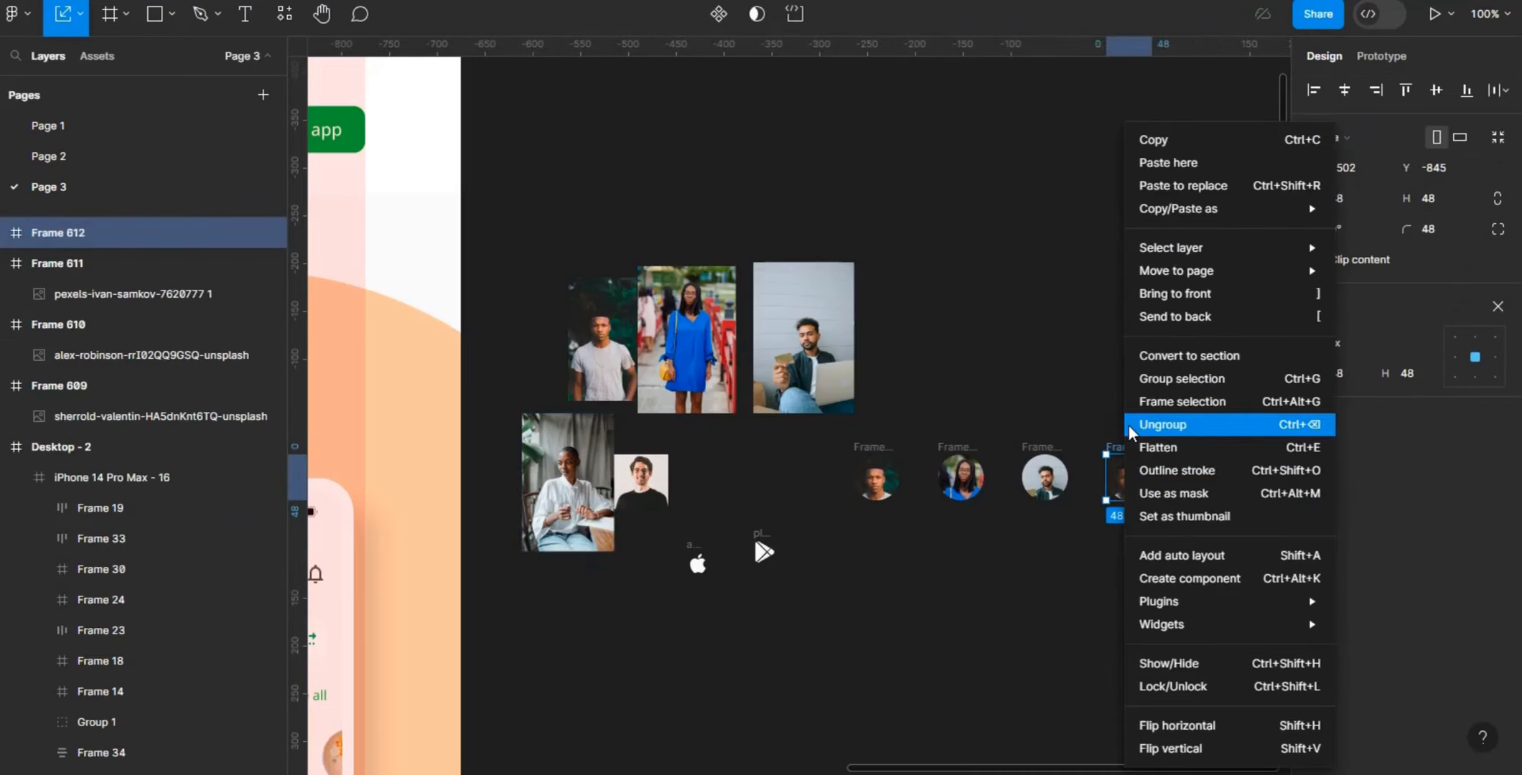
click(1101, 518)
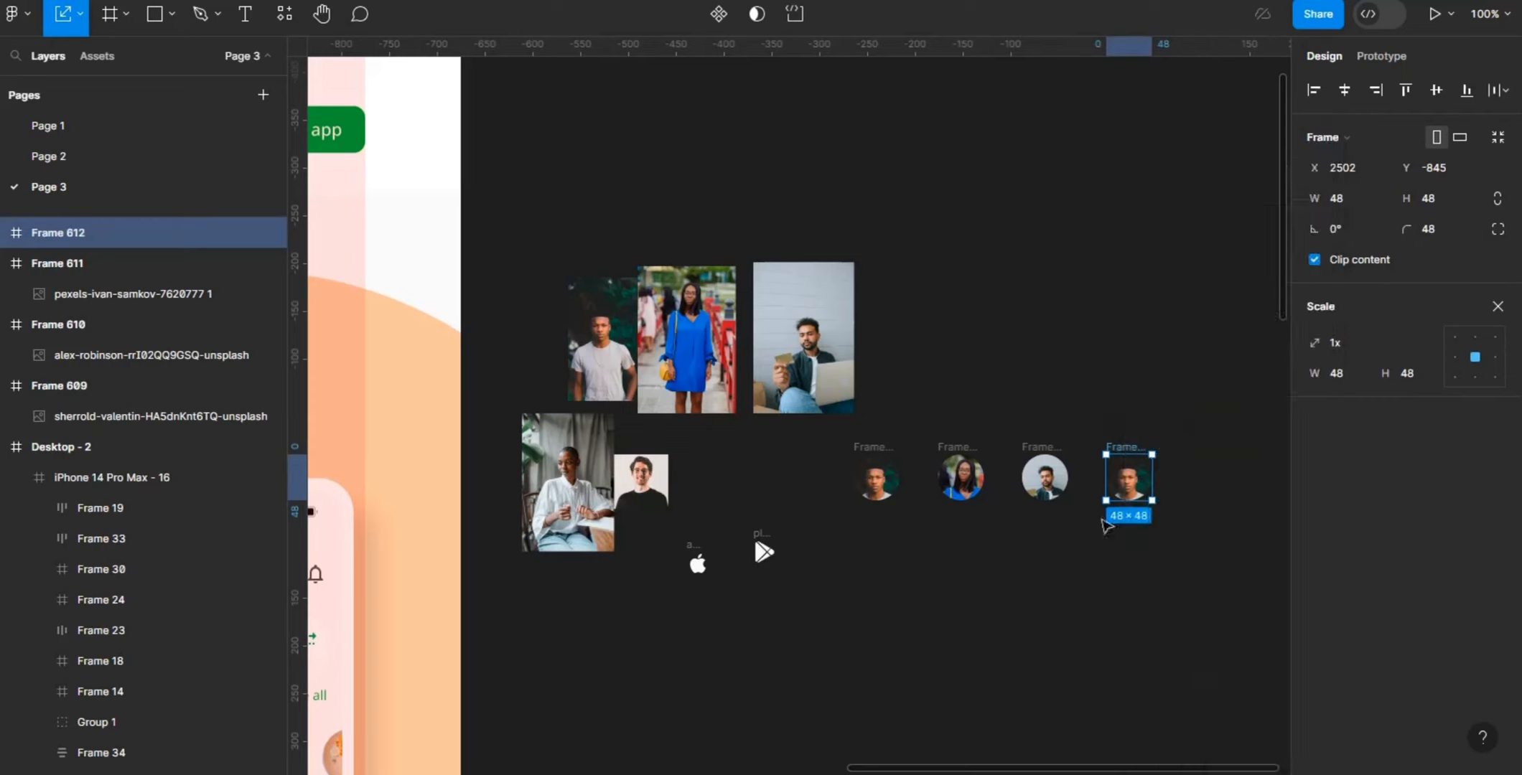
double_click(1137, 494)
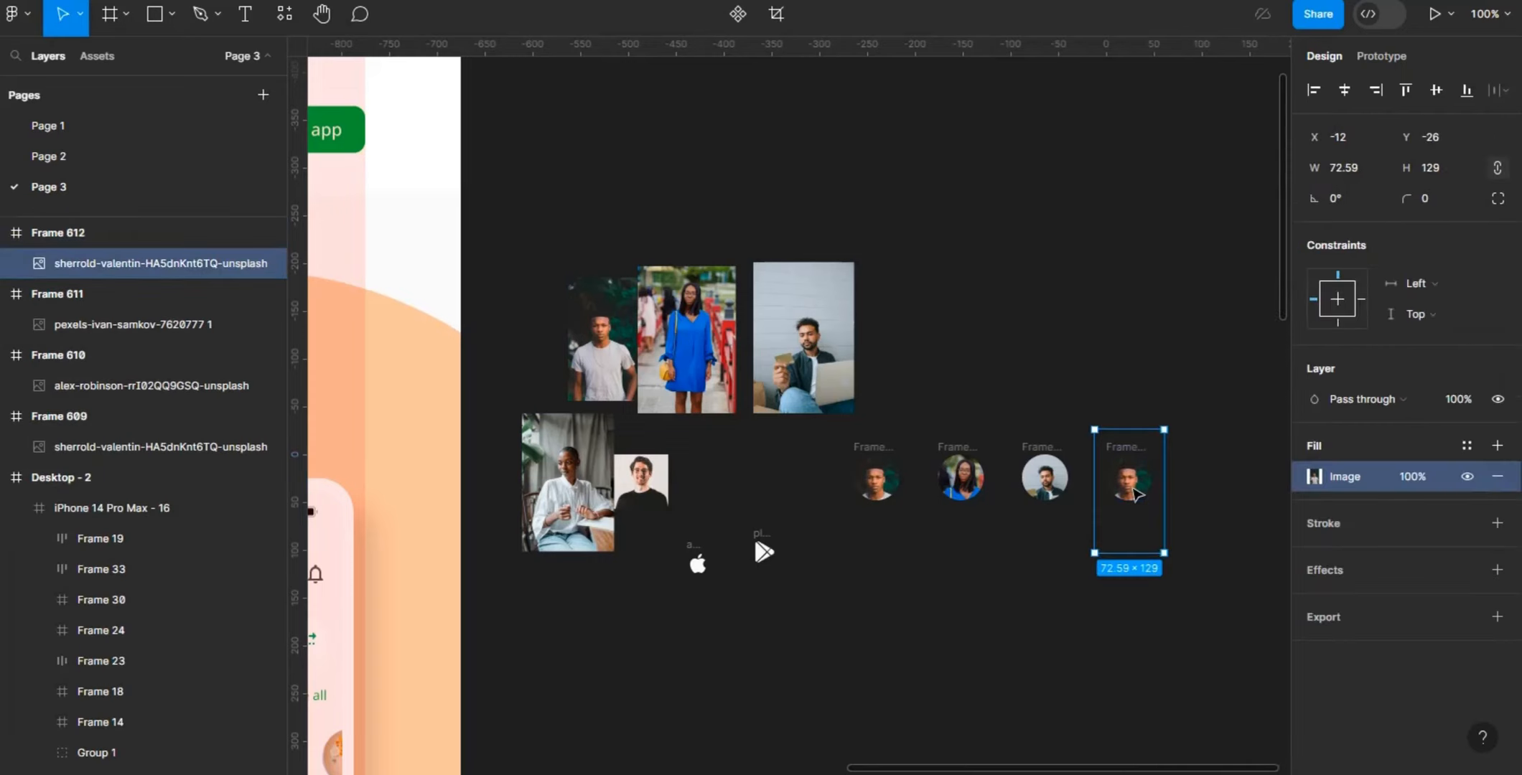
right_click(1140, 474)
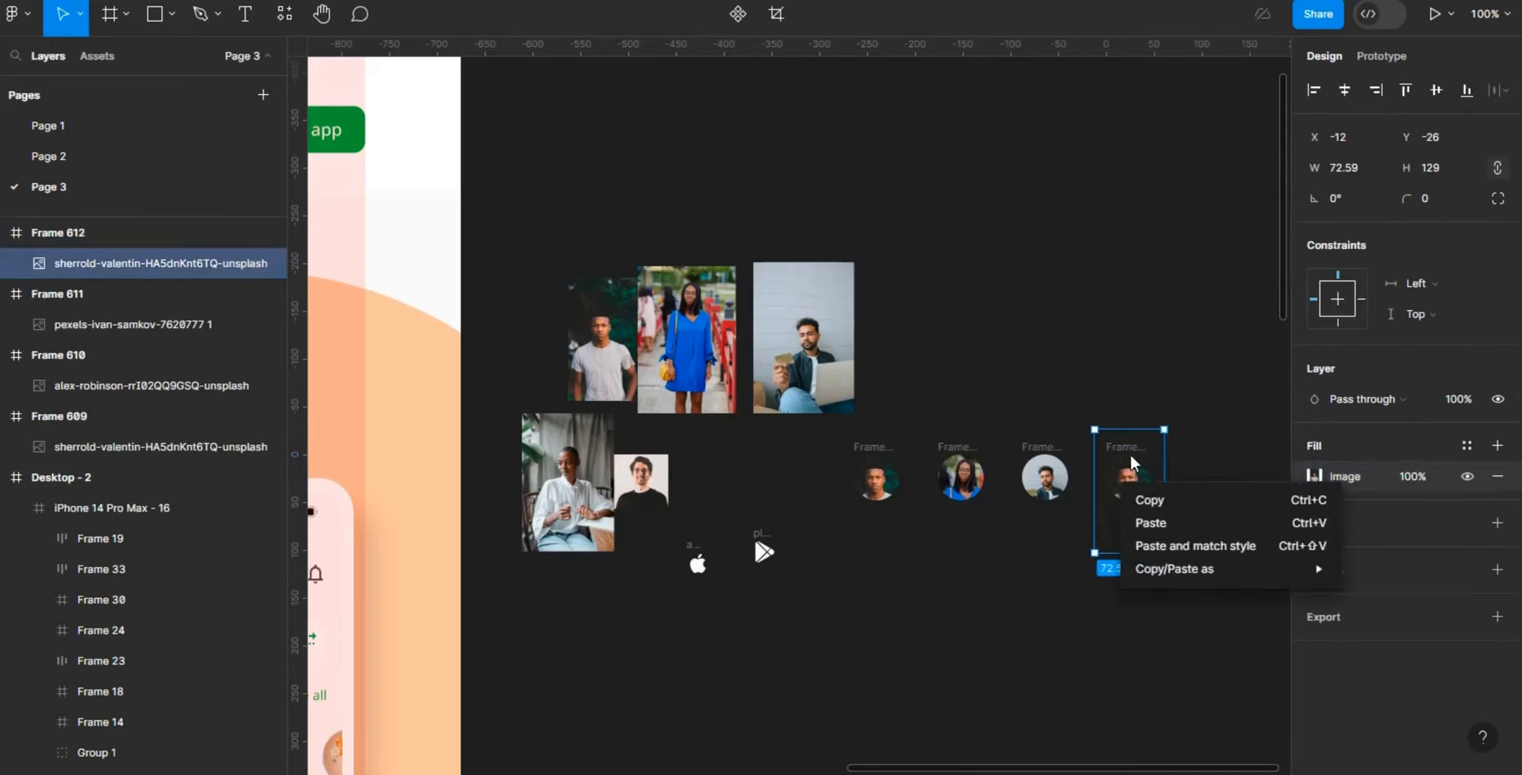
click(1129, 455)
right_click(1117, 459)
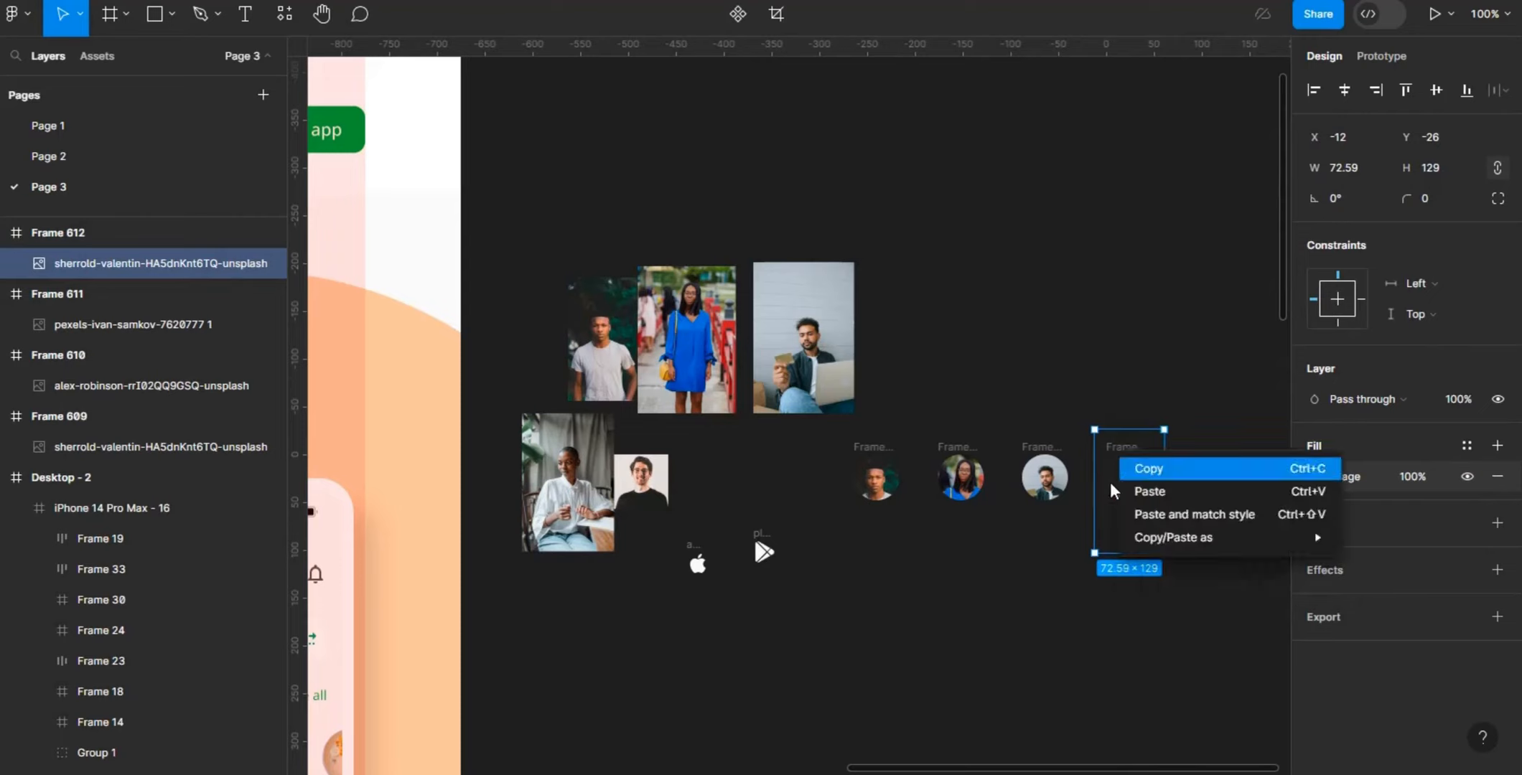
key(ctrl+v)
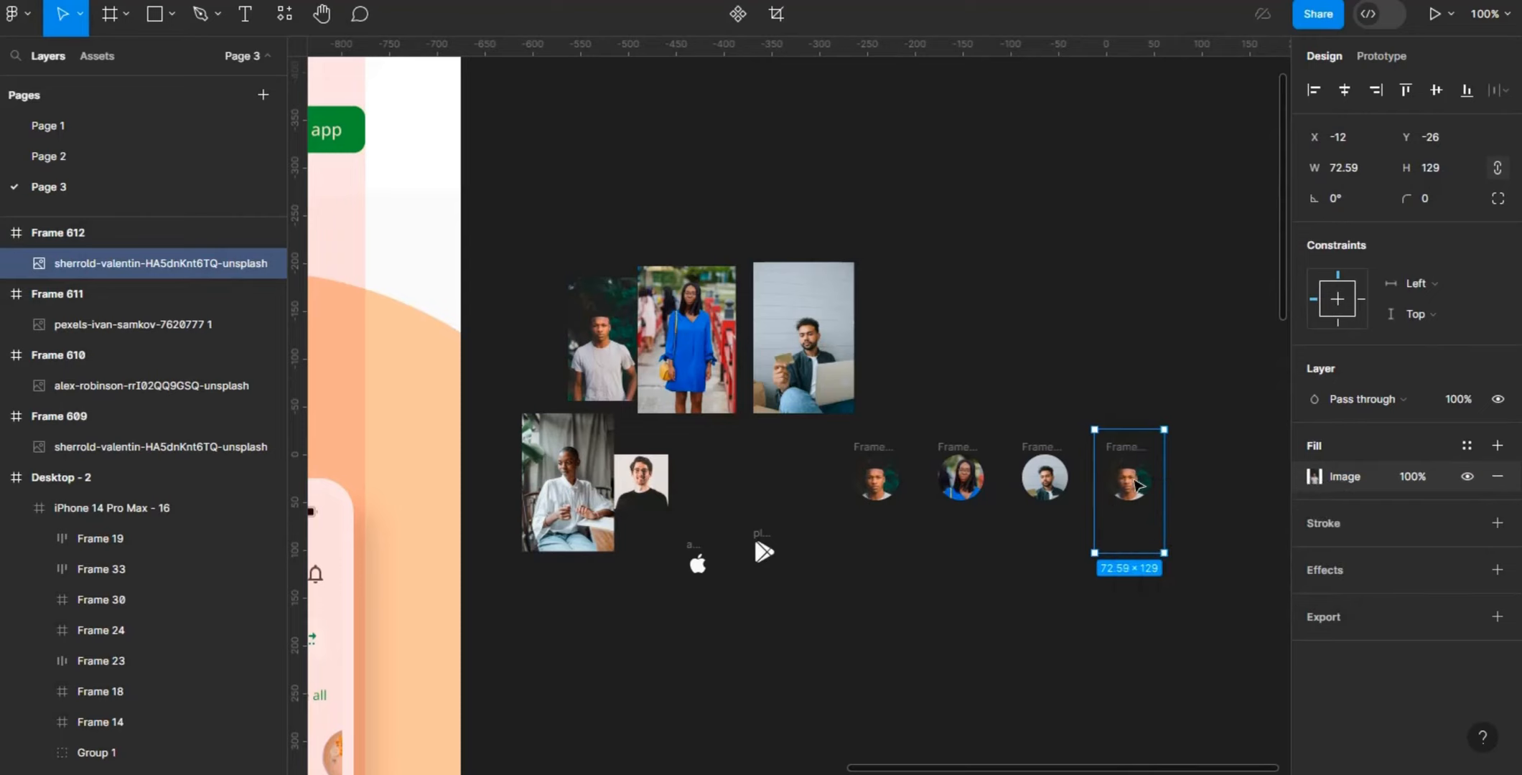
right_click(1136, 486)
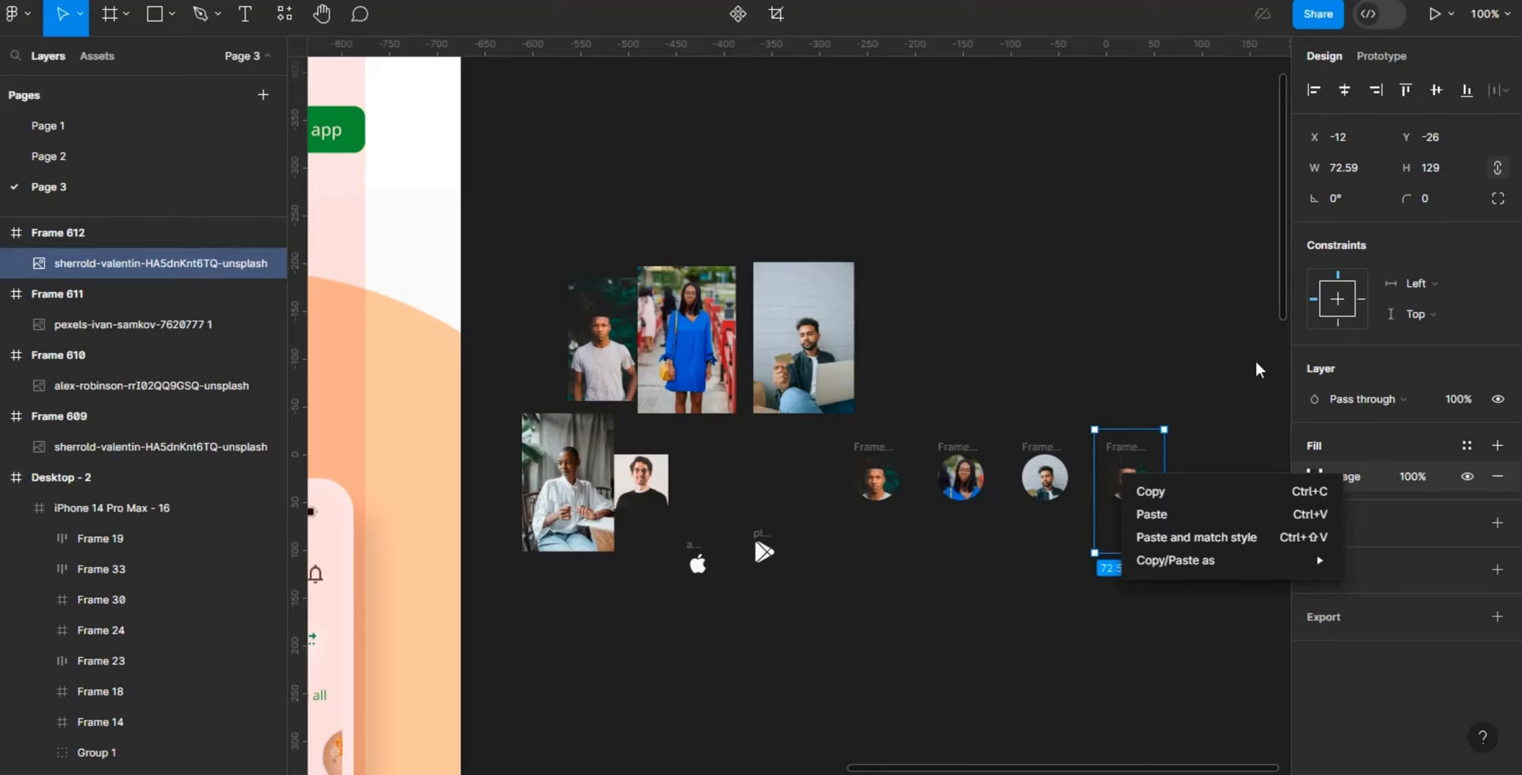
key(Escape)
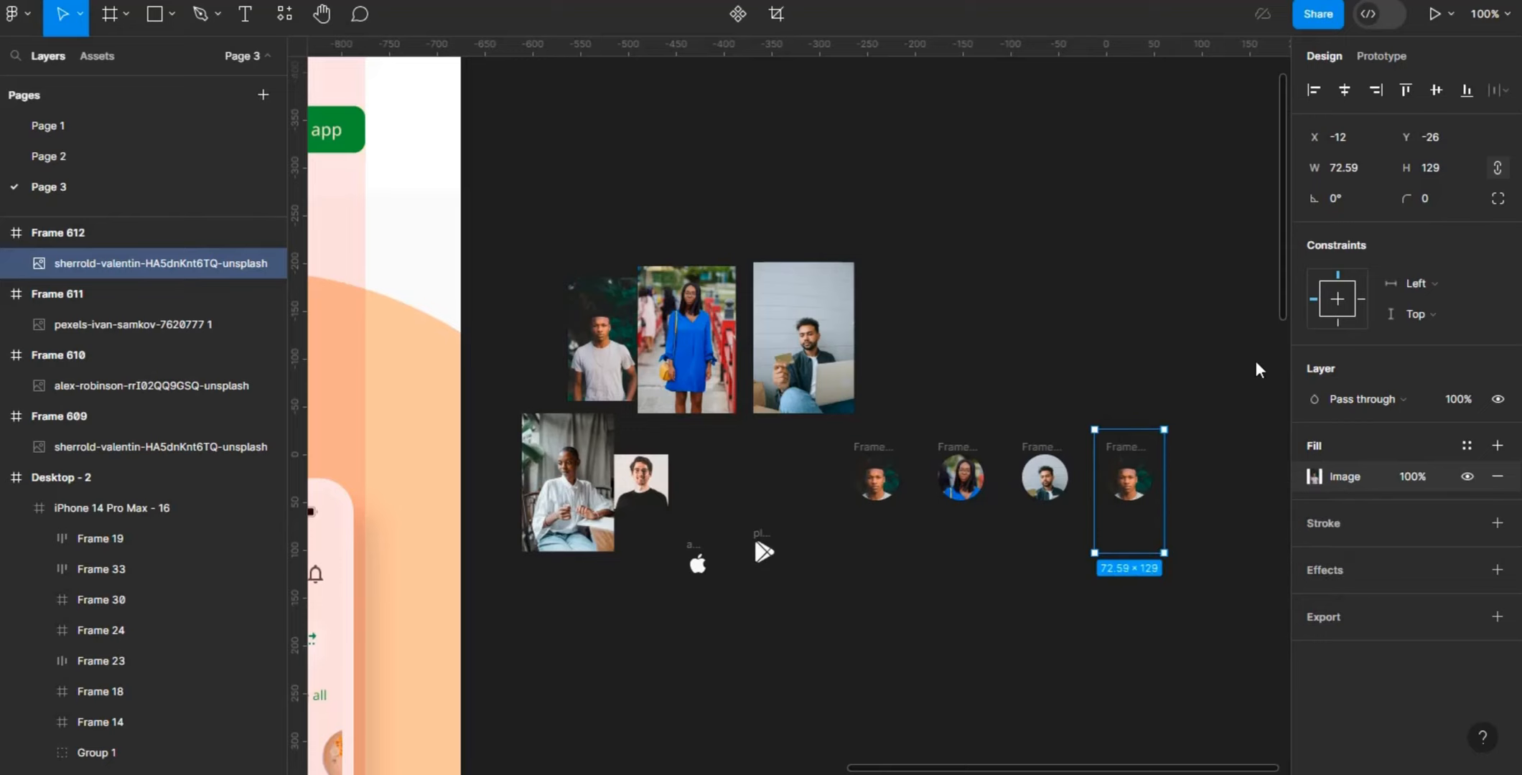
right_click(1132, 500)
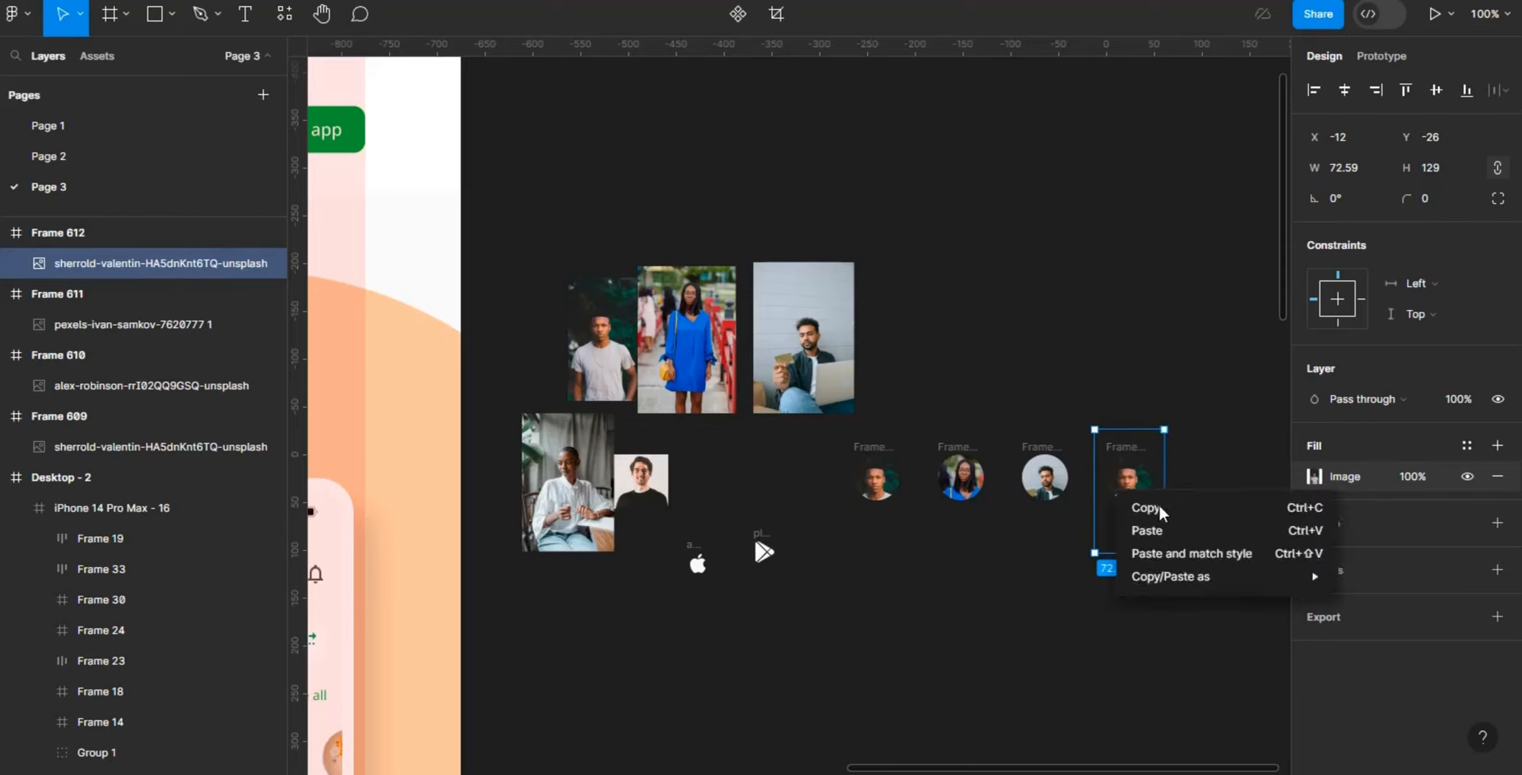
key(Escape)
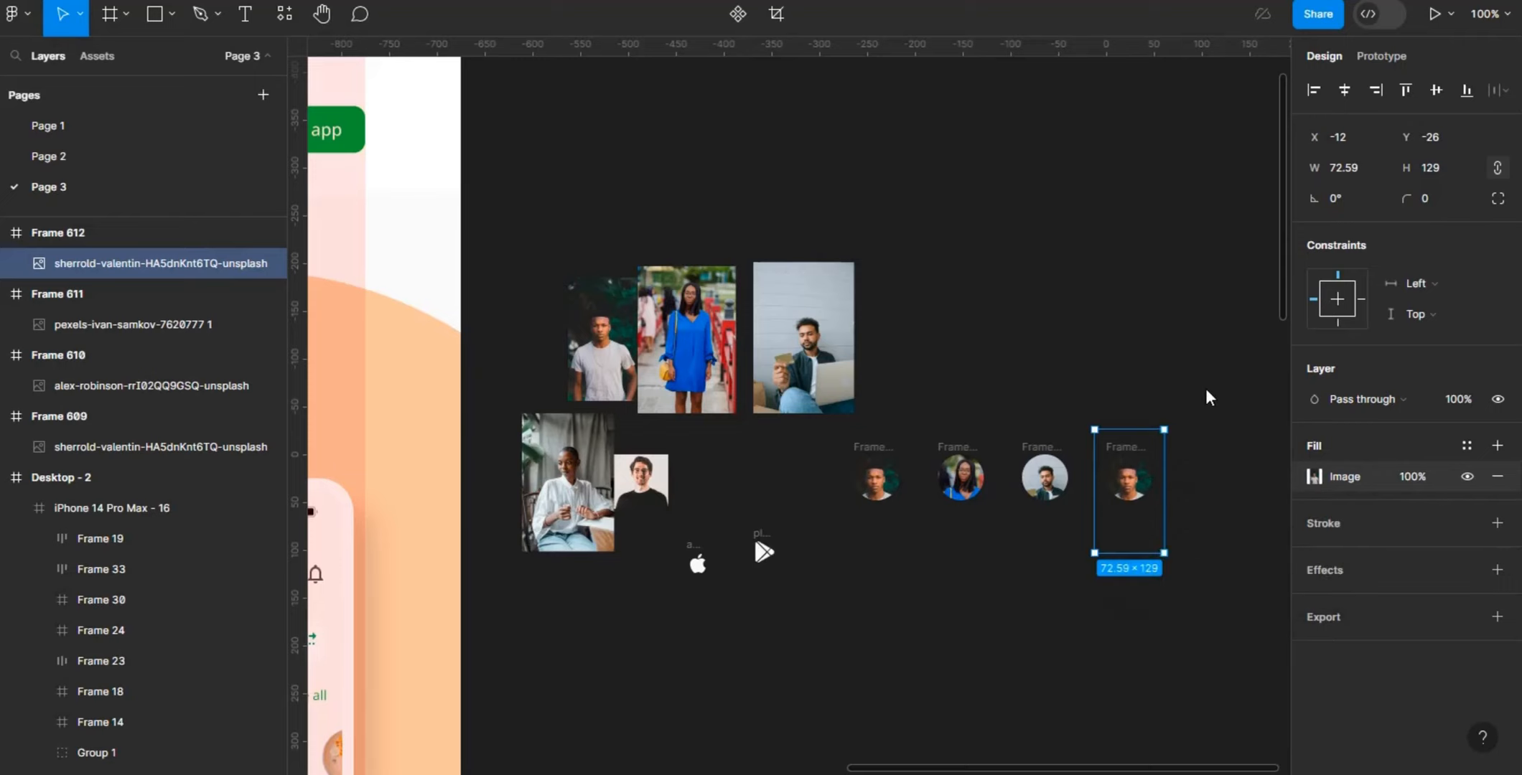
click(1210, 397)
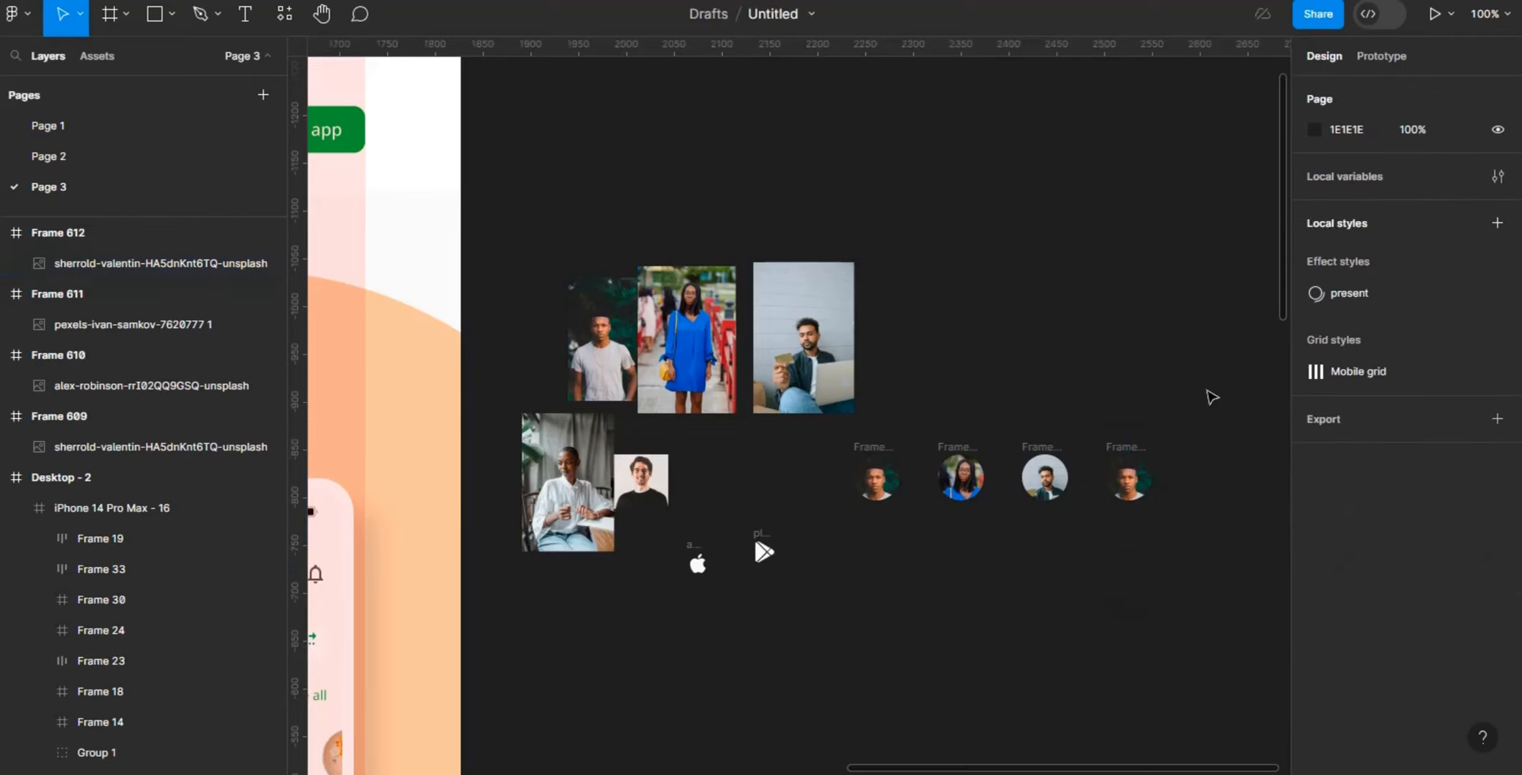
- Replace the fourth avatar's photo with the seated woman in white and shift it to X -24, Y -30 to show her face
click(1134, 489)
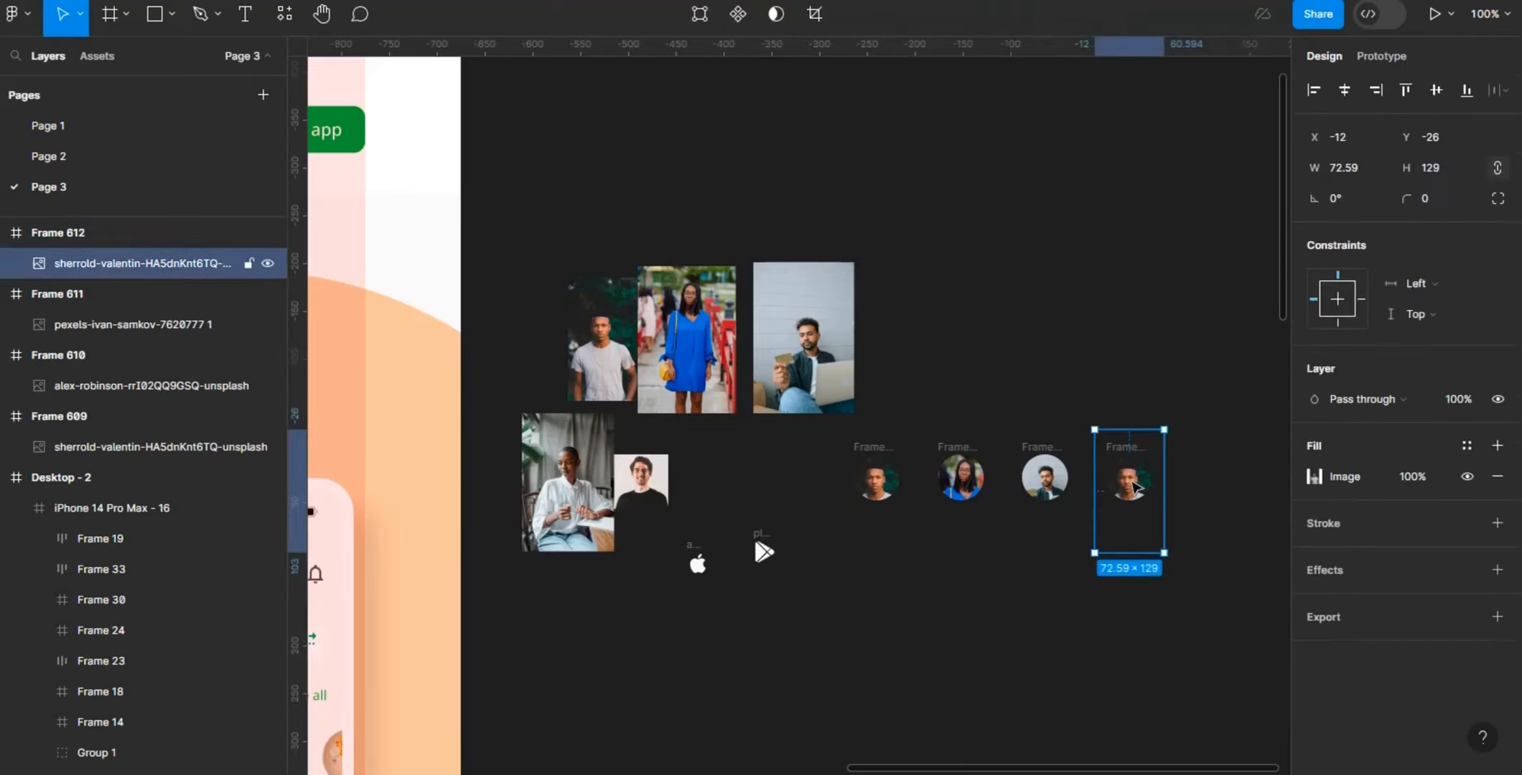
right_click(1134, 488)
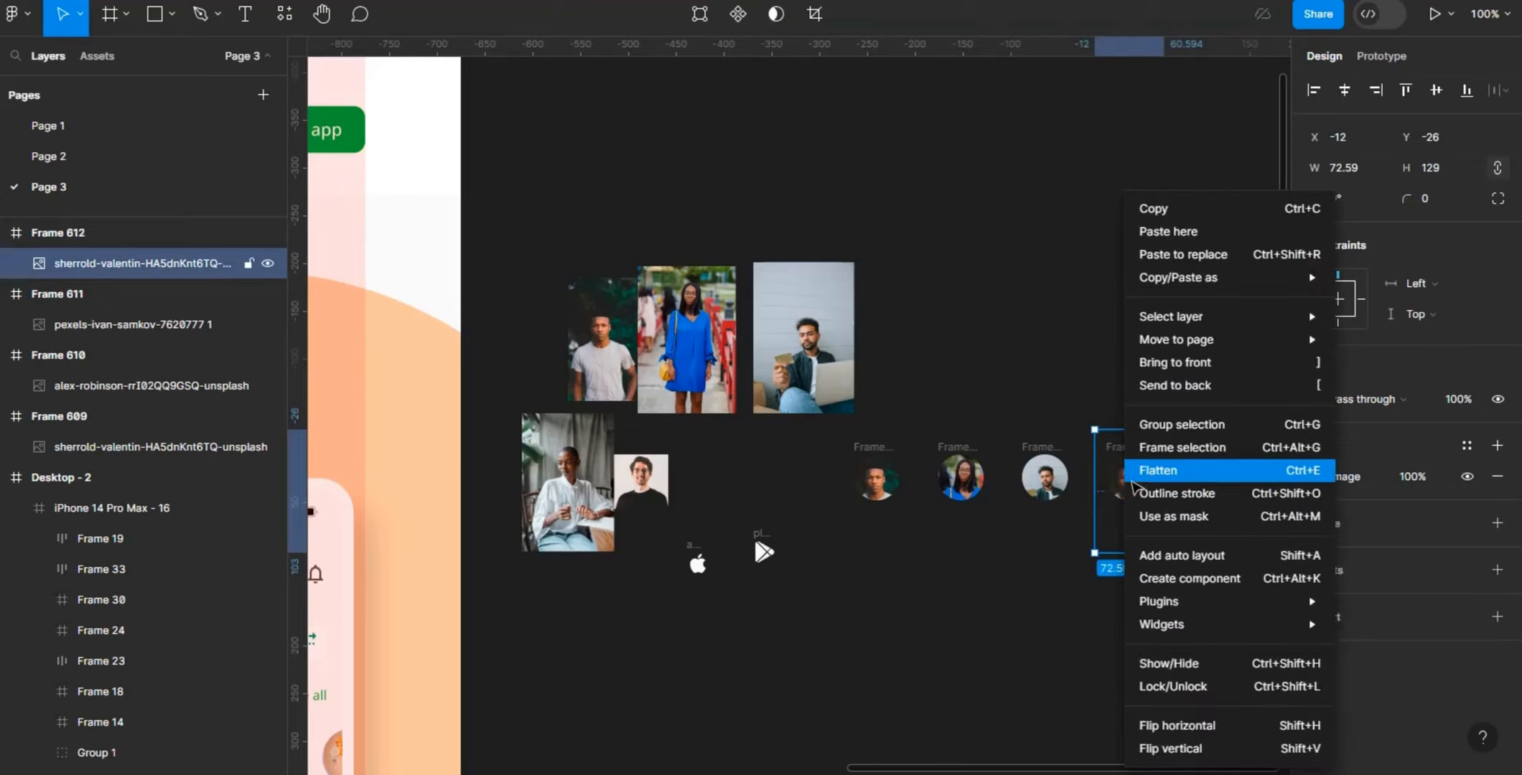
click(1215, 253)
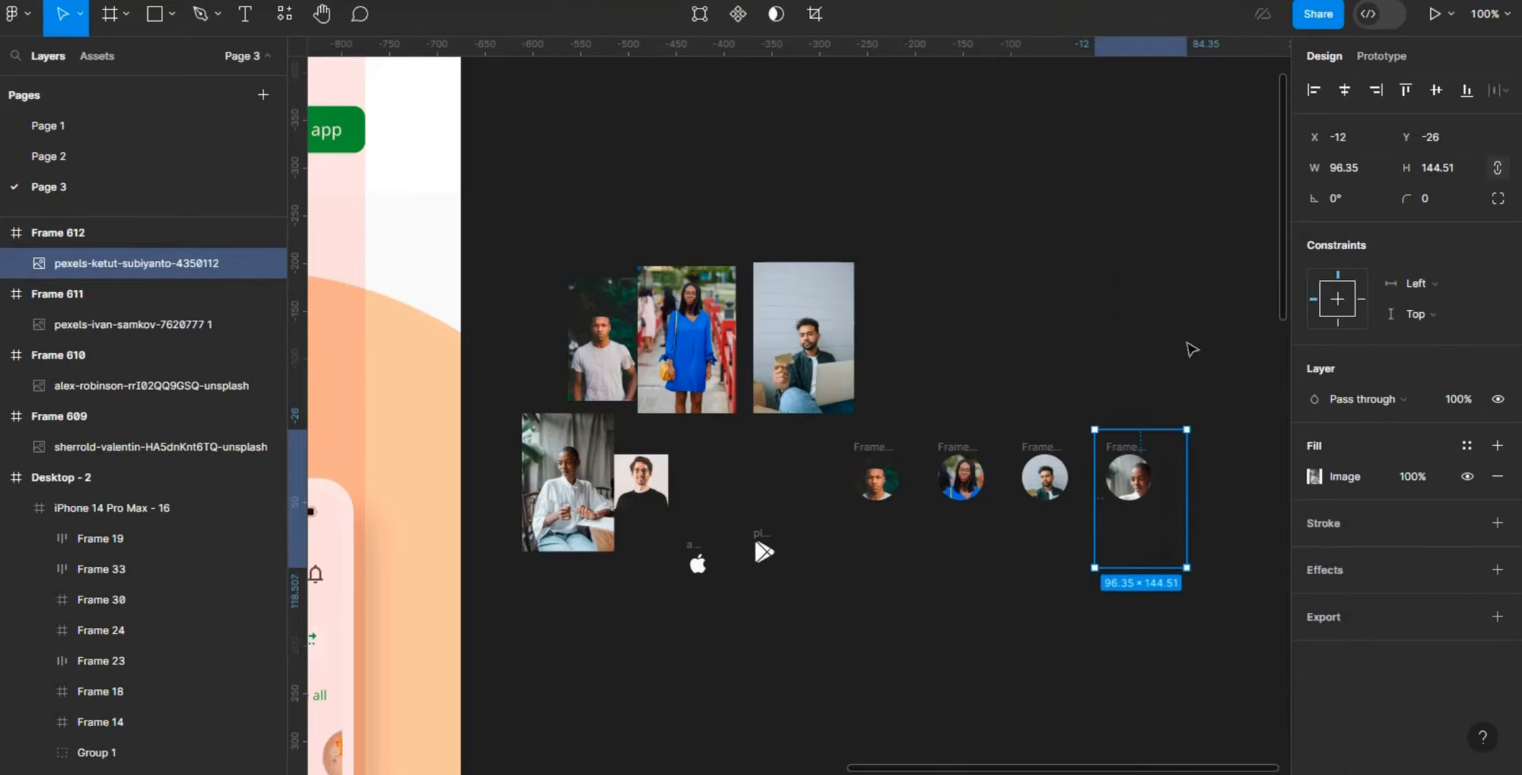
drag(1141, 481, 1129, 478)
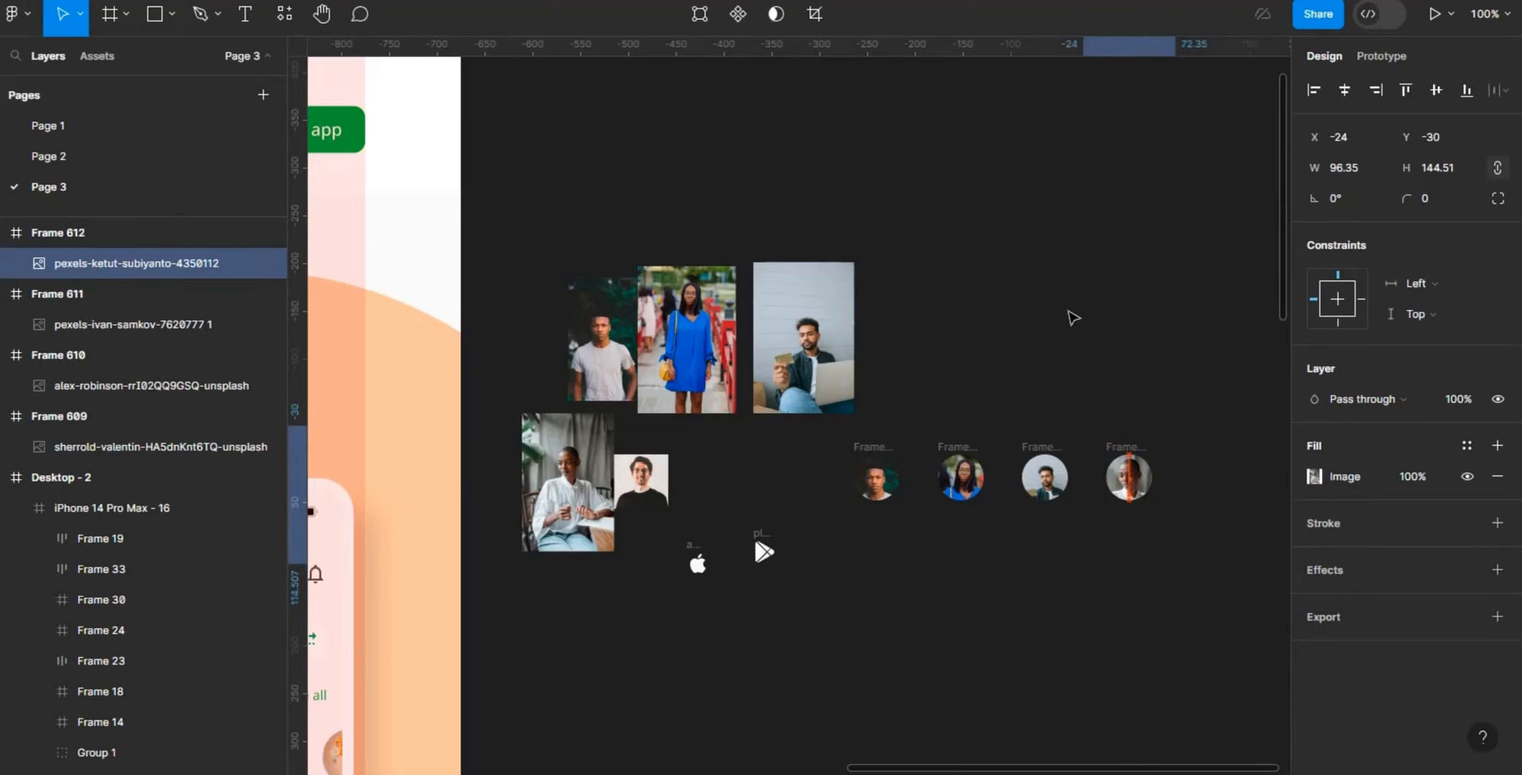
click(1114, 360)
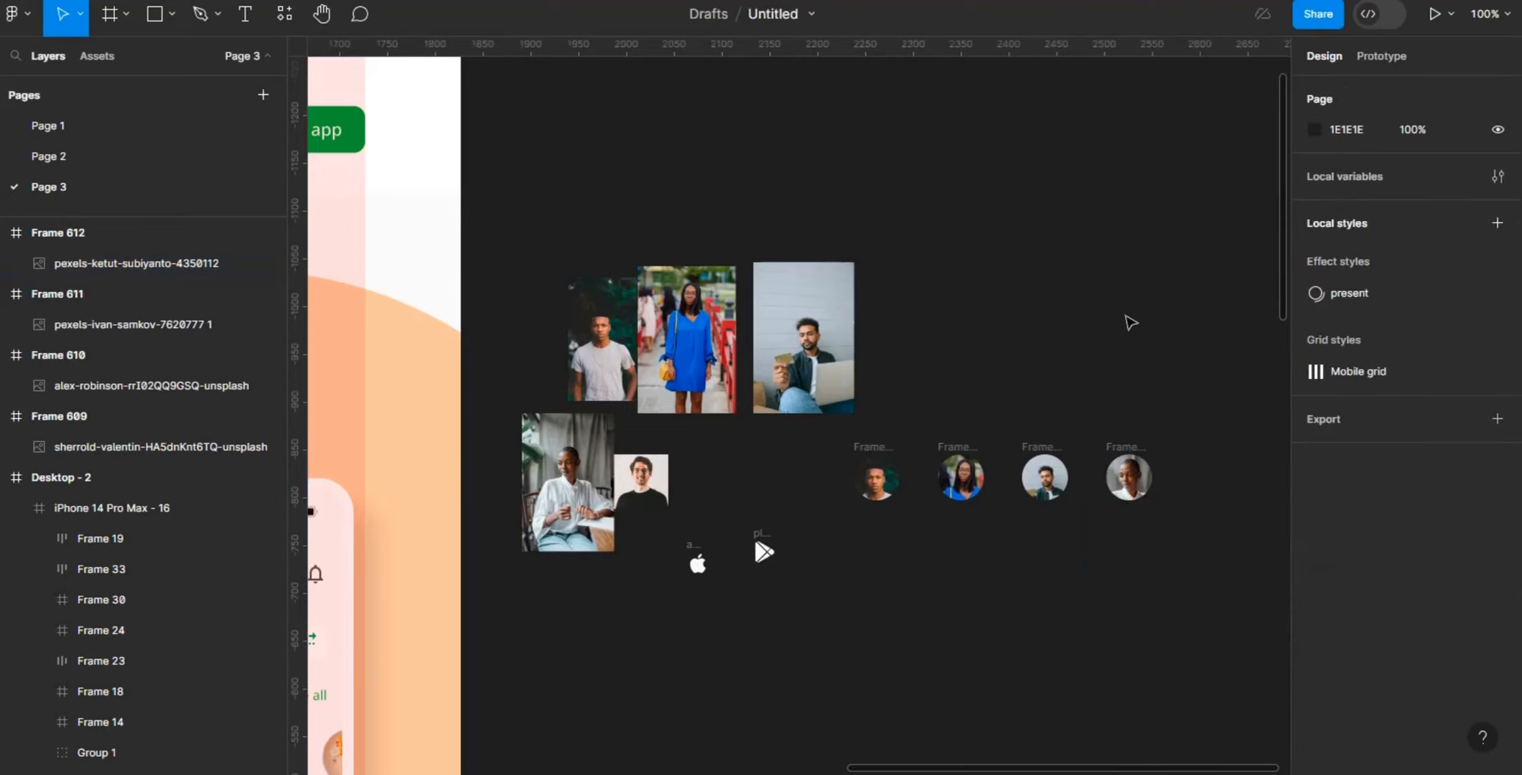
- Duplicate the fourth avatar as a fifth one in the row and replace its photo with the man in the black shirt
click(1136, 448)
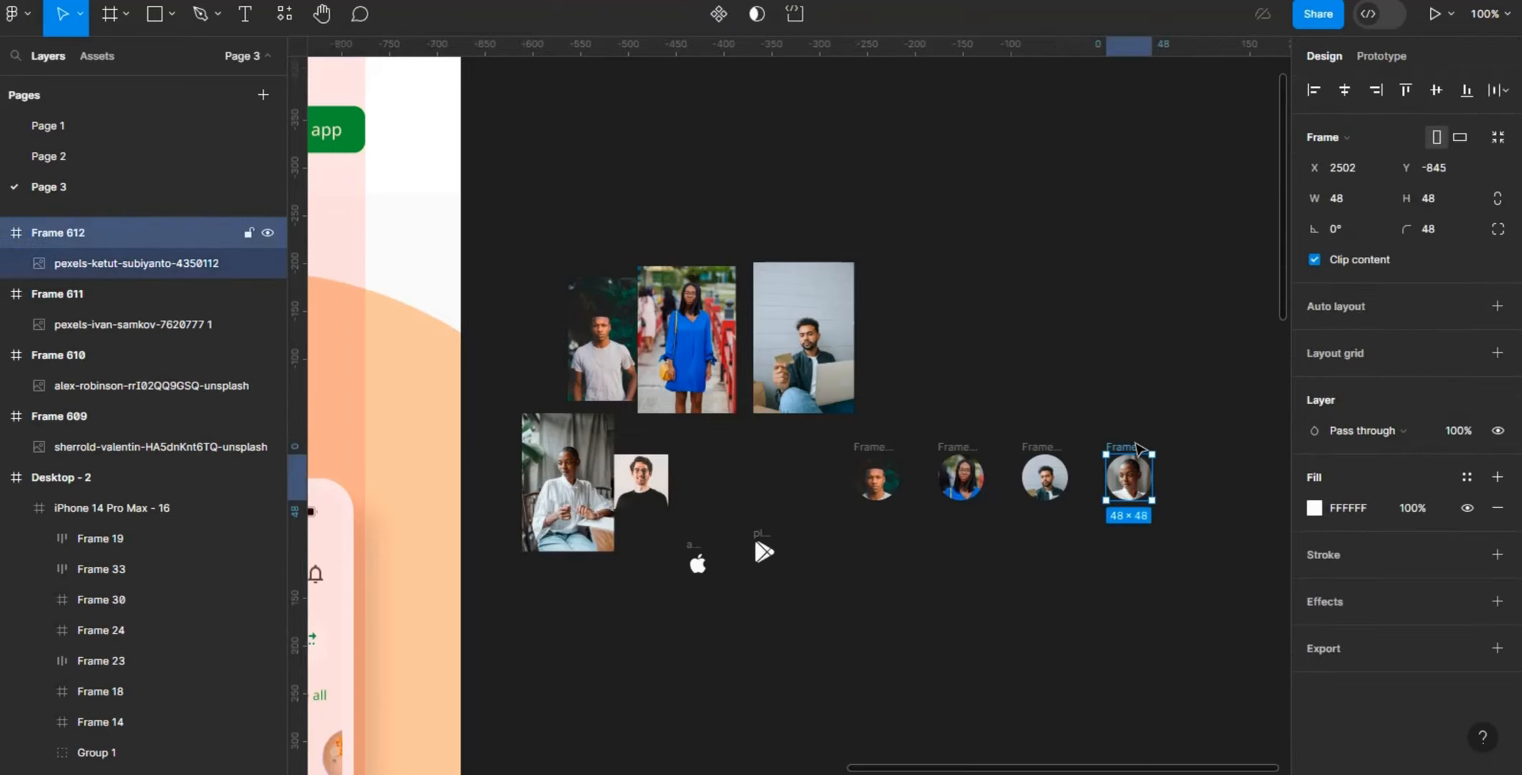
key(ctrl+d)
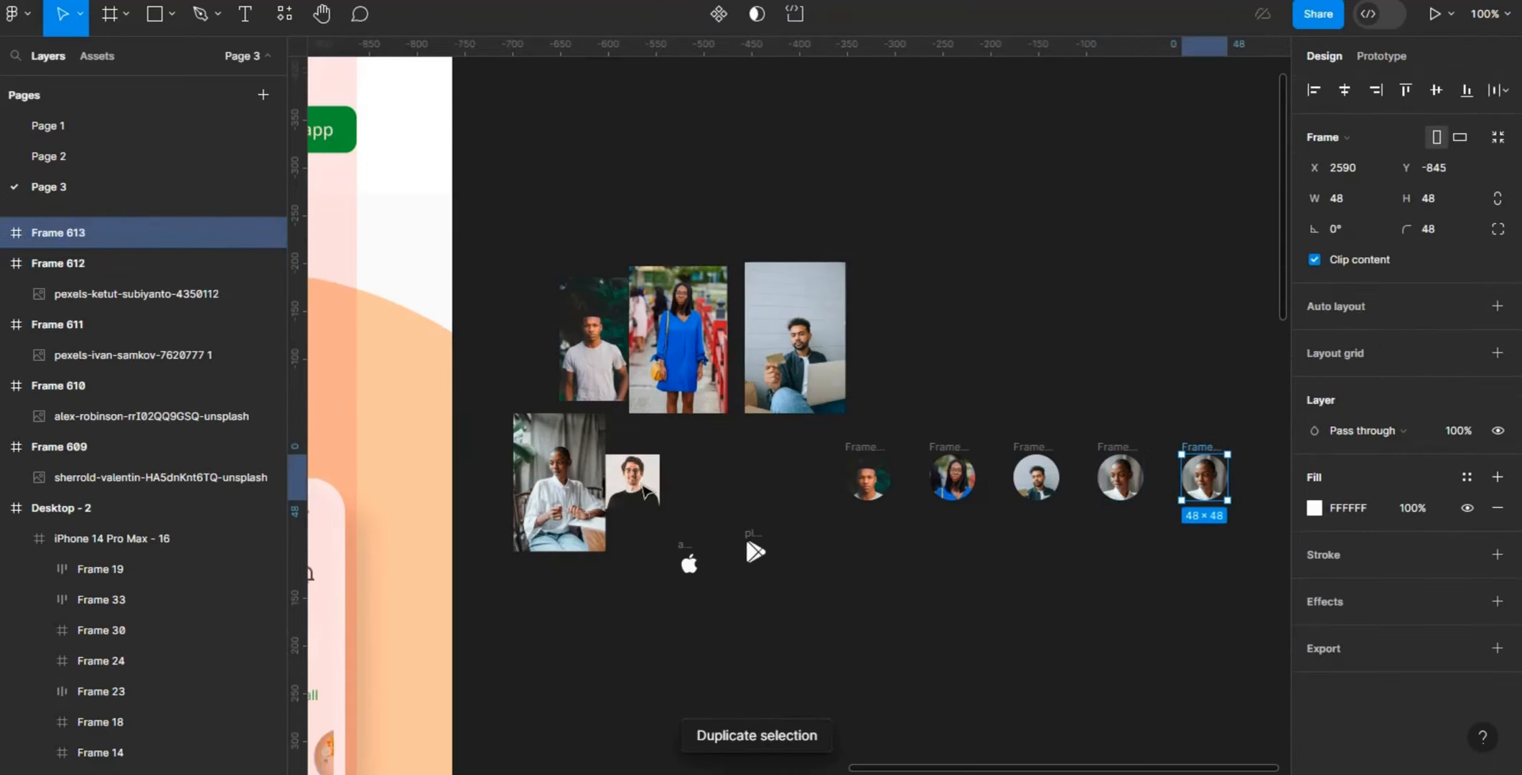
click(641, 493)
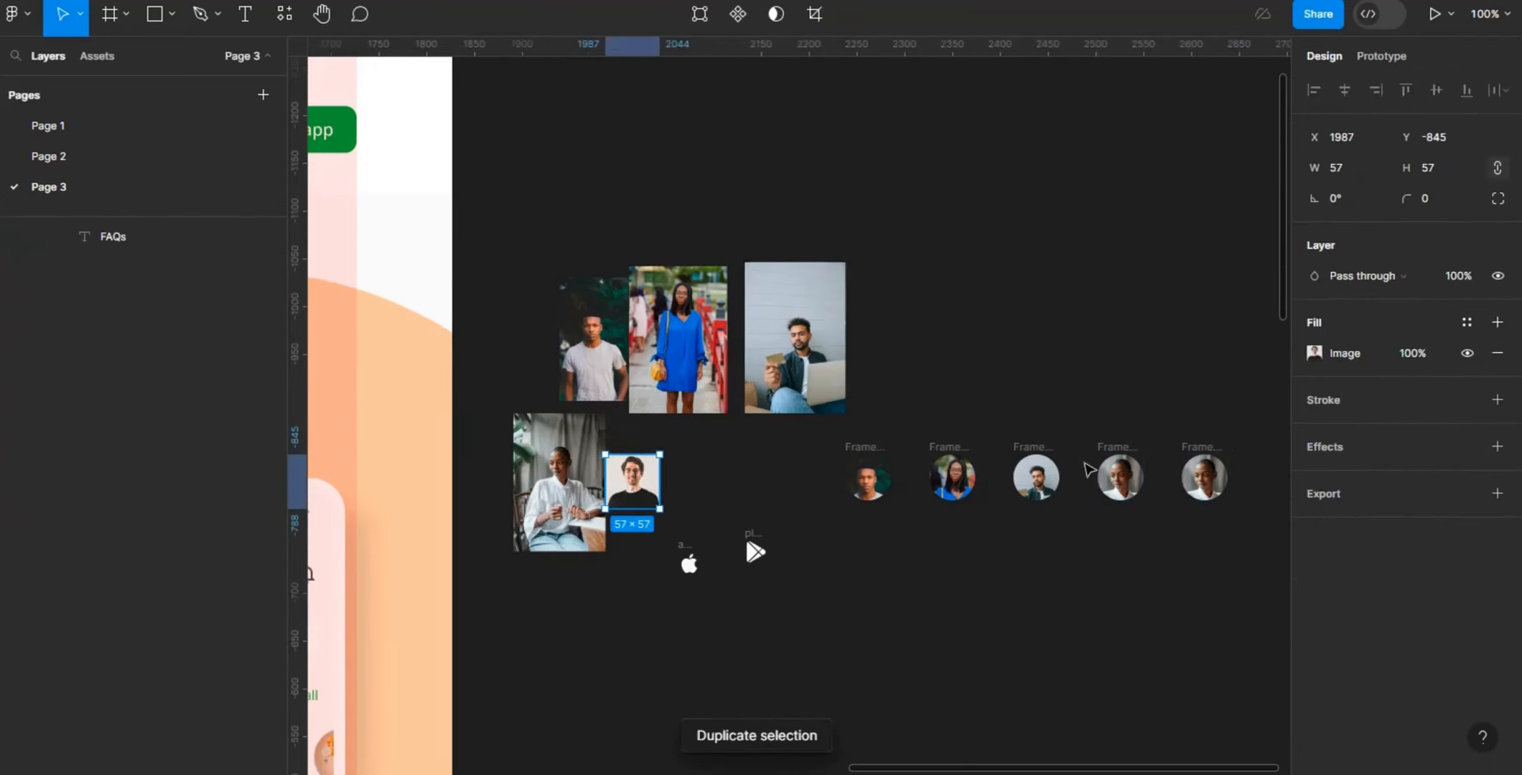
click(1203, 486)
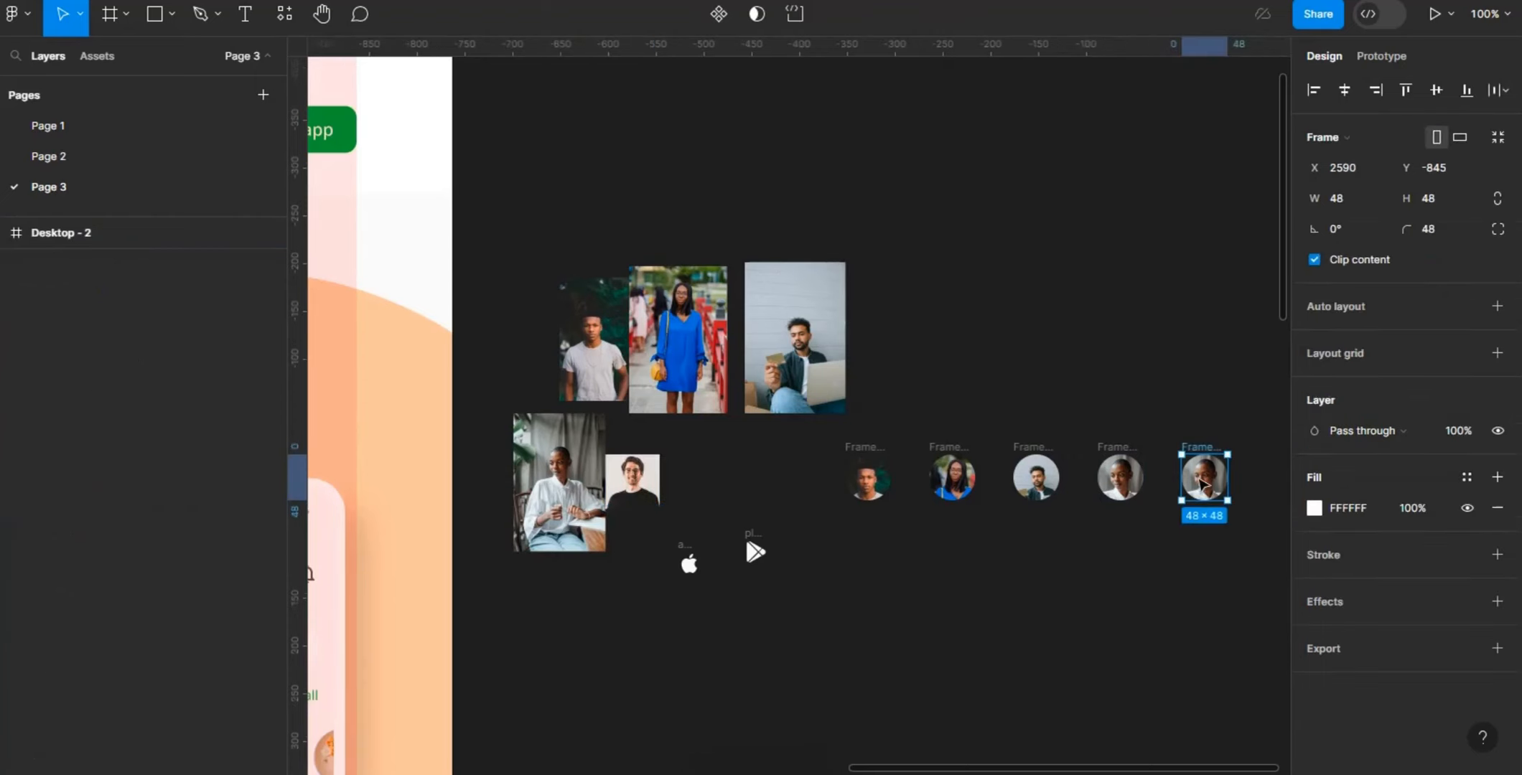
double_click(1204, 486)
right_click(1204, 486)
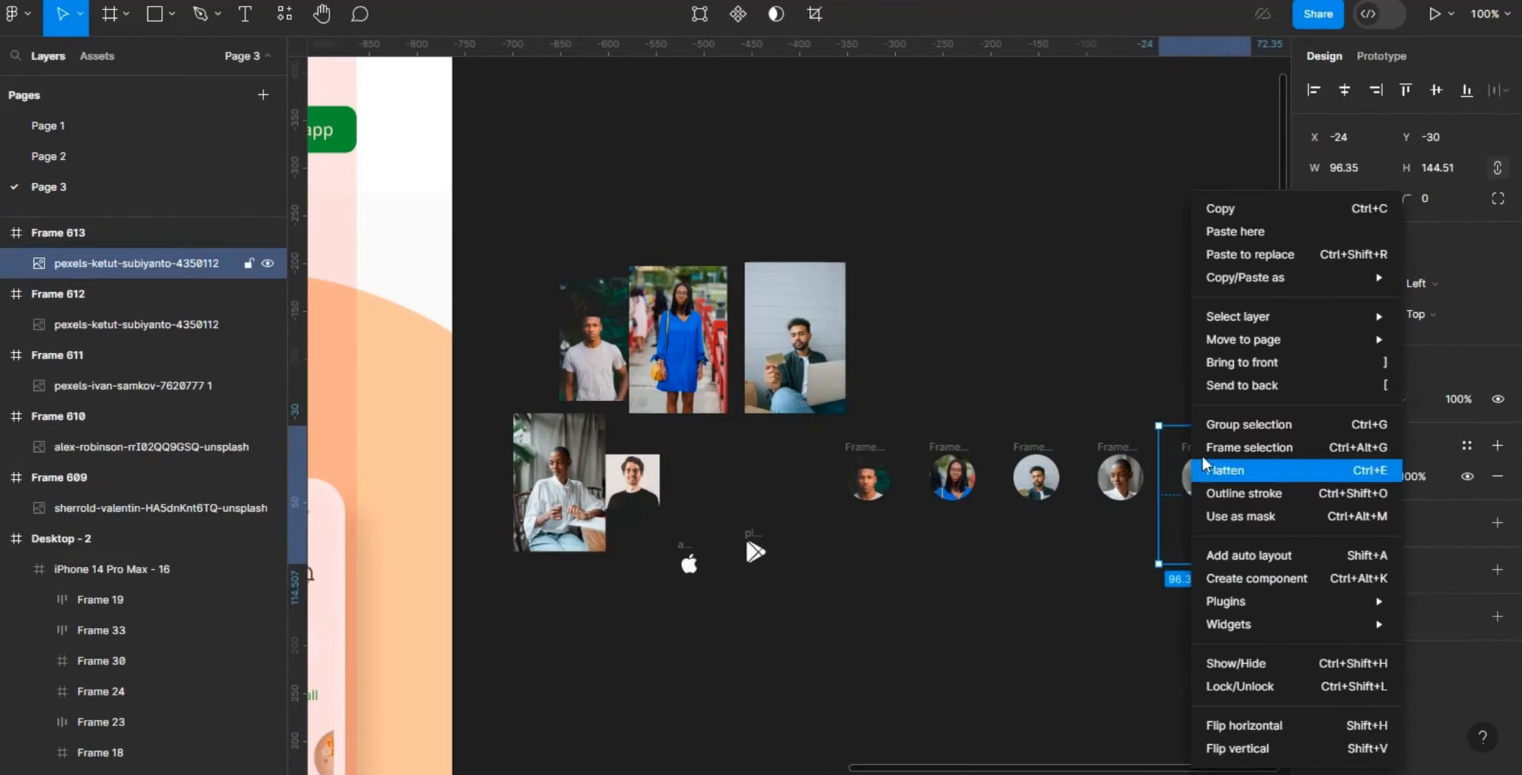
click(1265, 254)
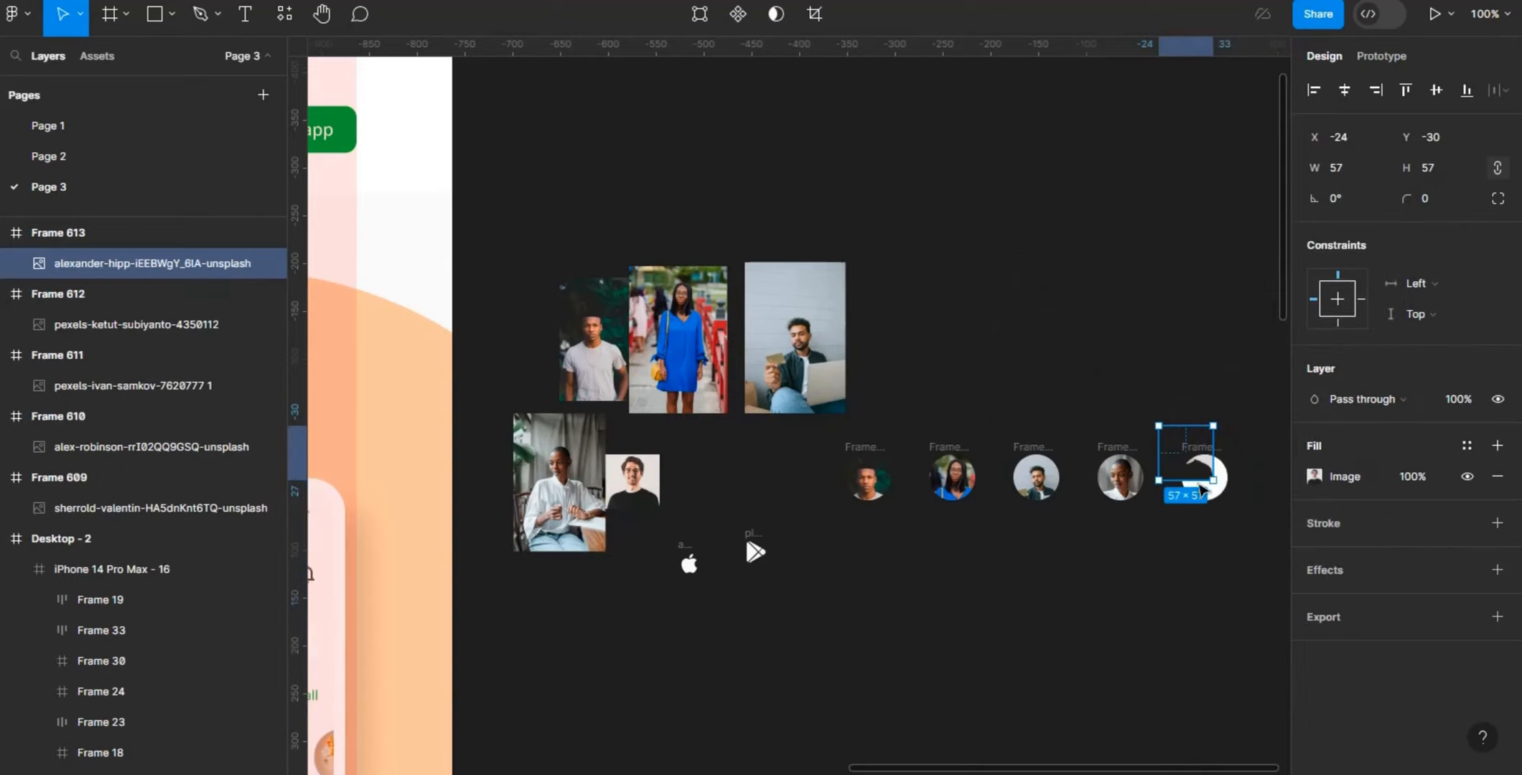
- Shift the photo inside the fifth avatar to X -3, Y 0 so the man's face fits the circle
drag(1206, 478, 1210, 490)
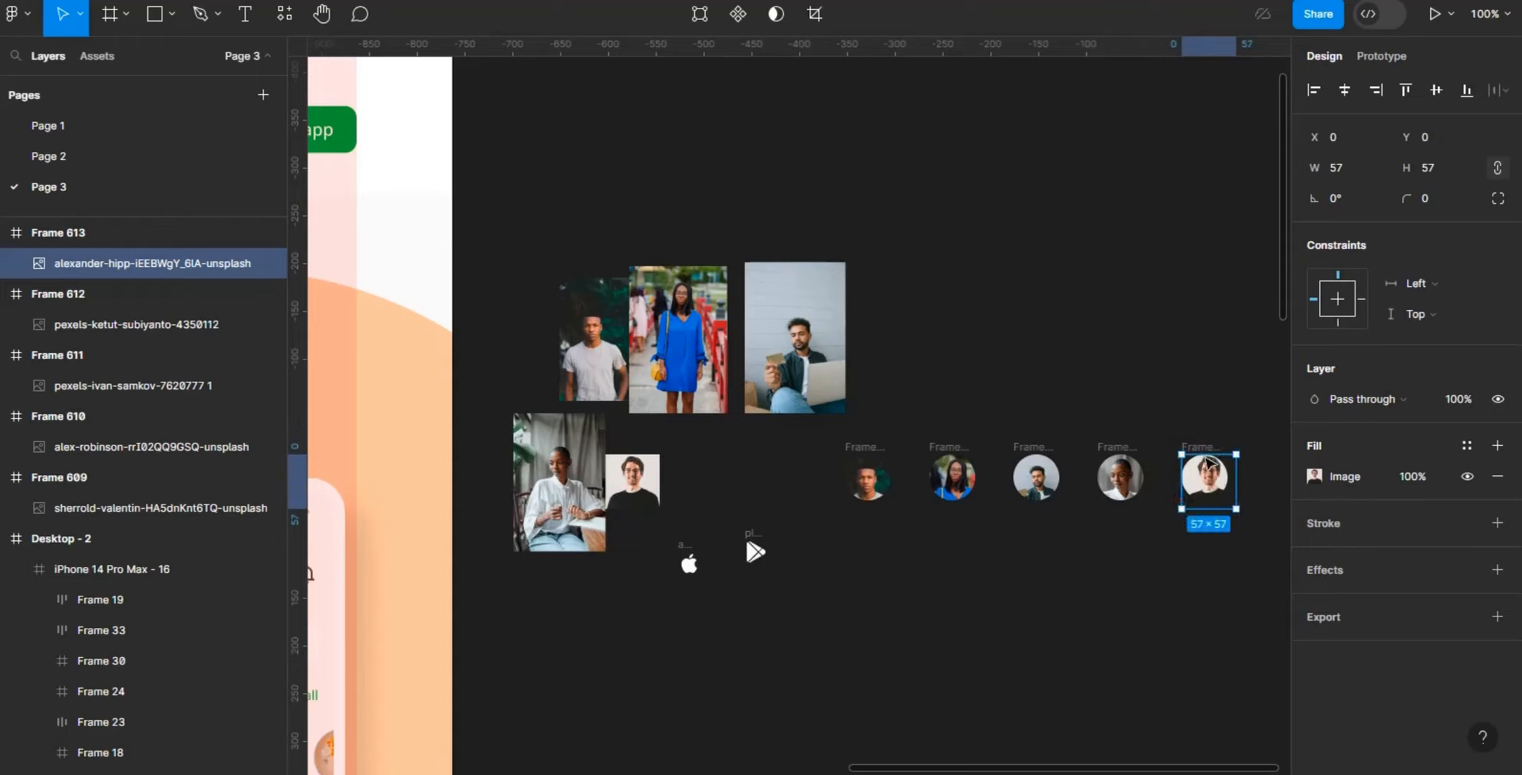
drag(1213, 476, 1211, 476)
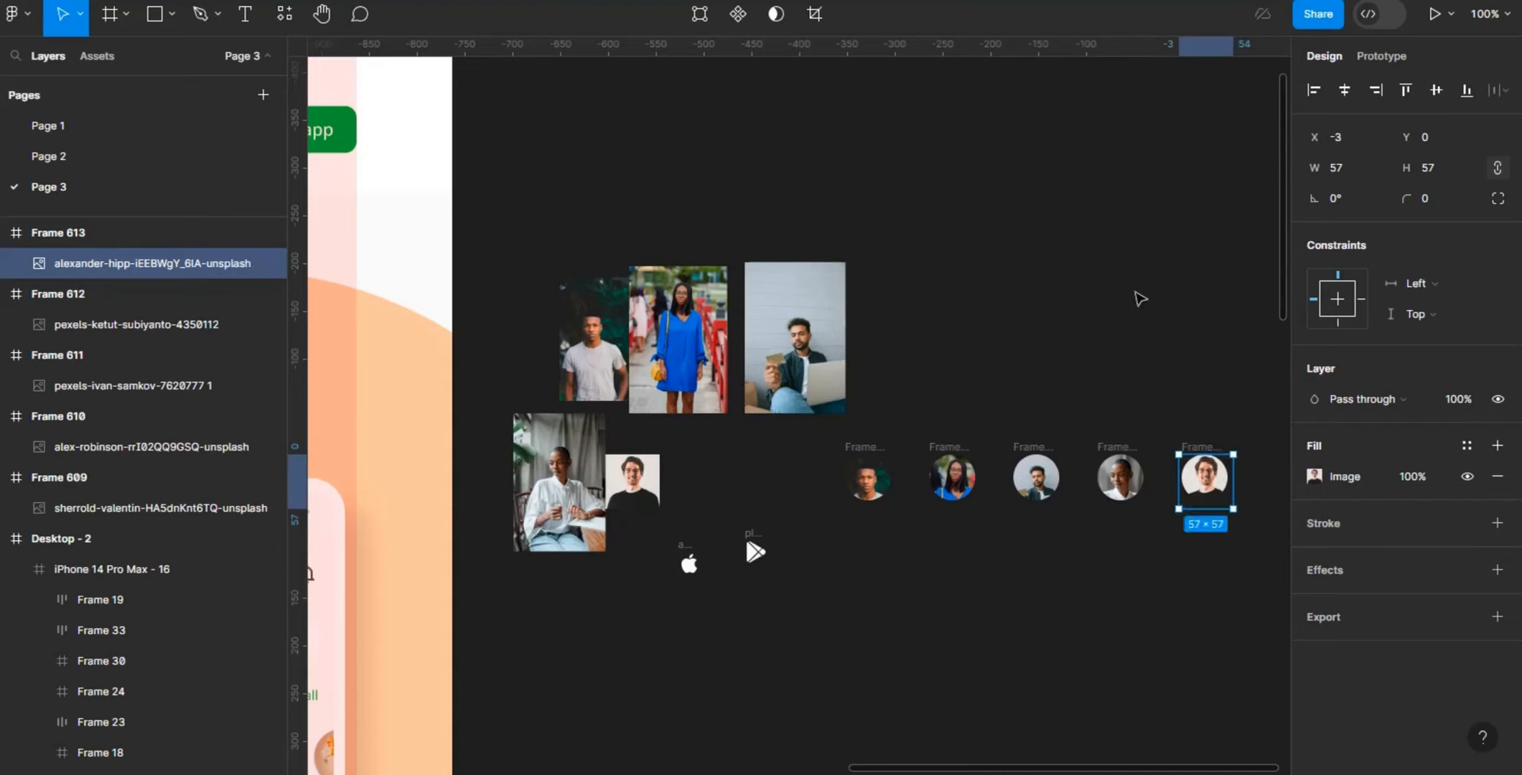
click(1136, 292)
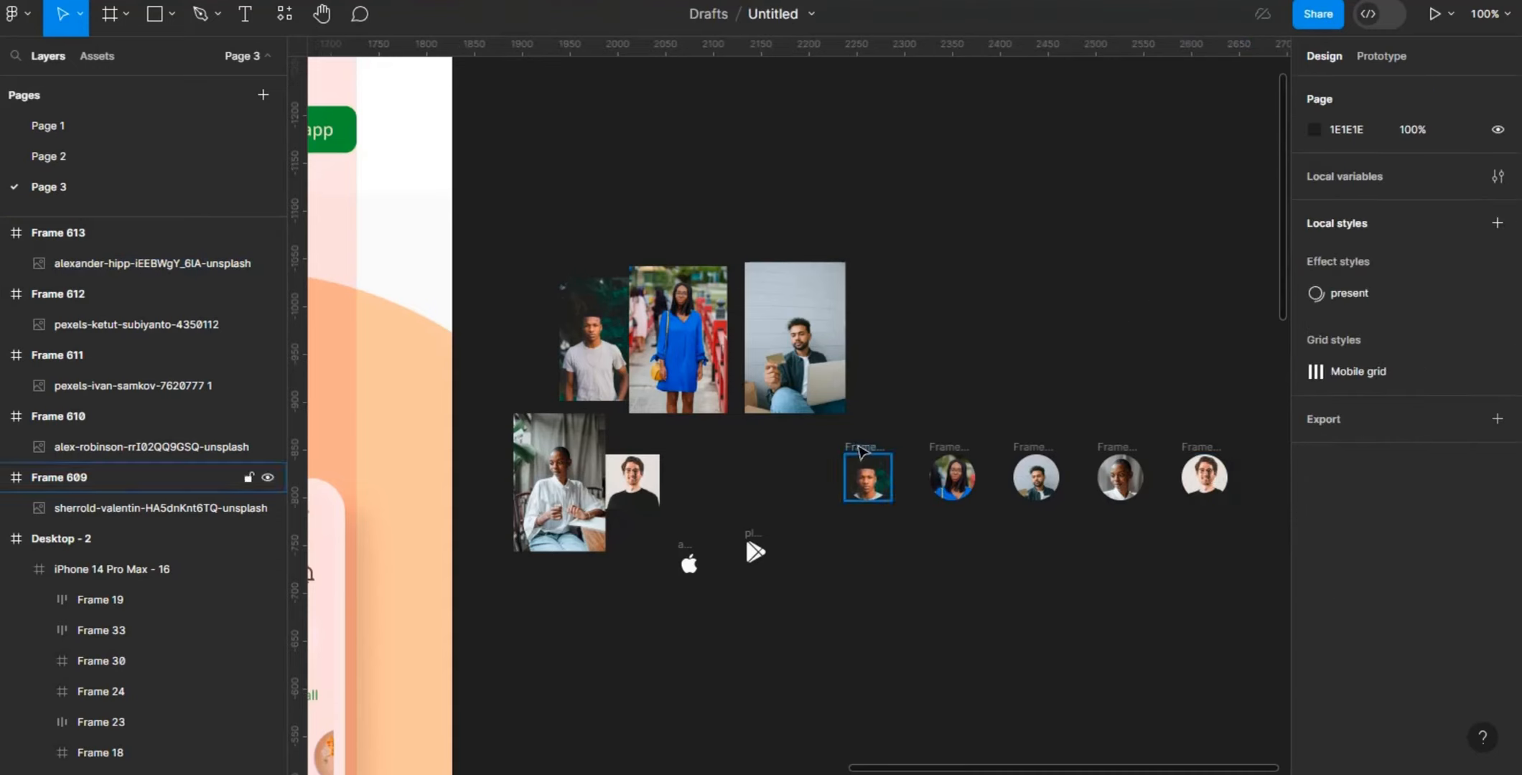
- Combine the five circular avatar frames into one horizontal auto layout
click(860, 448)
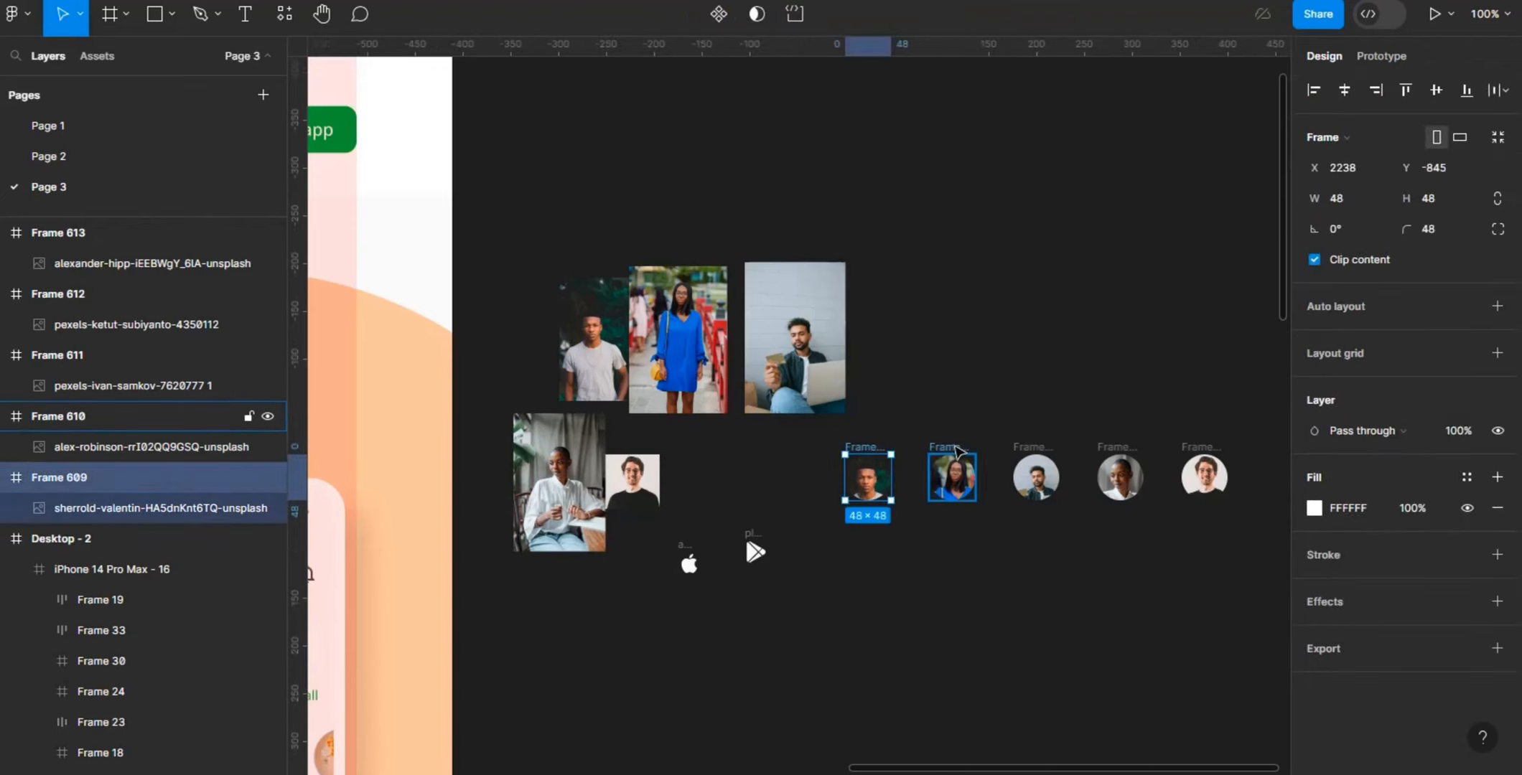
shift+click(955, 451)
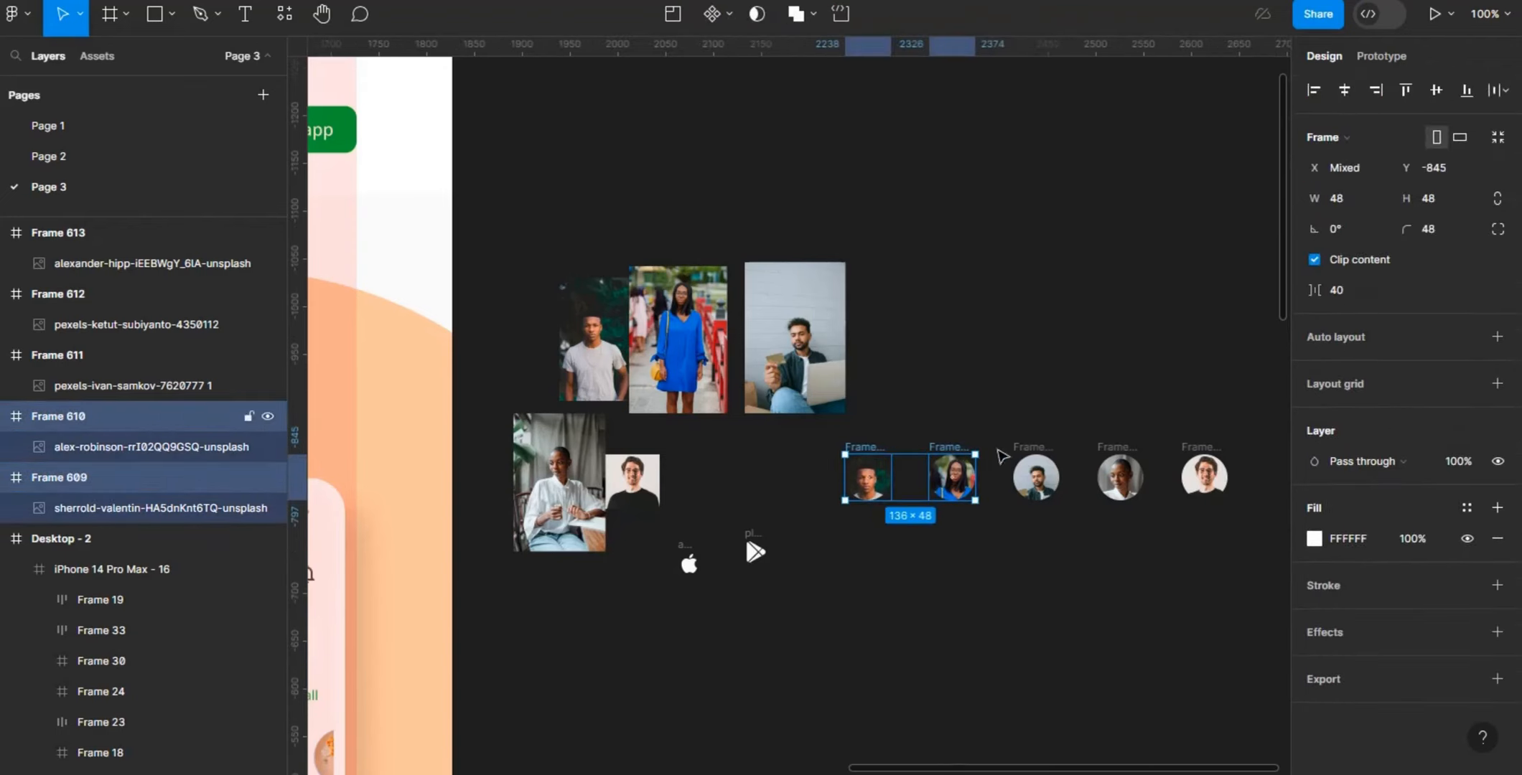
shift+click(1046, 445)
shift+click(1120, 449)
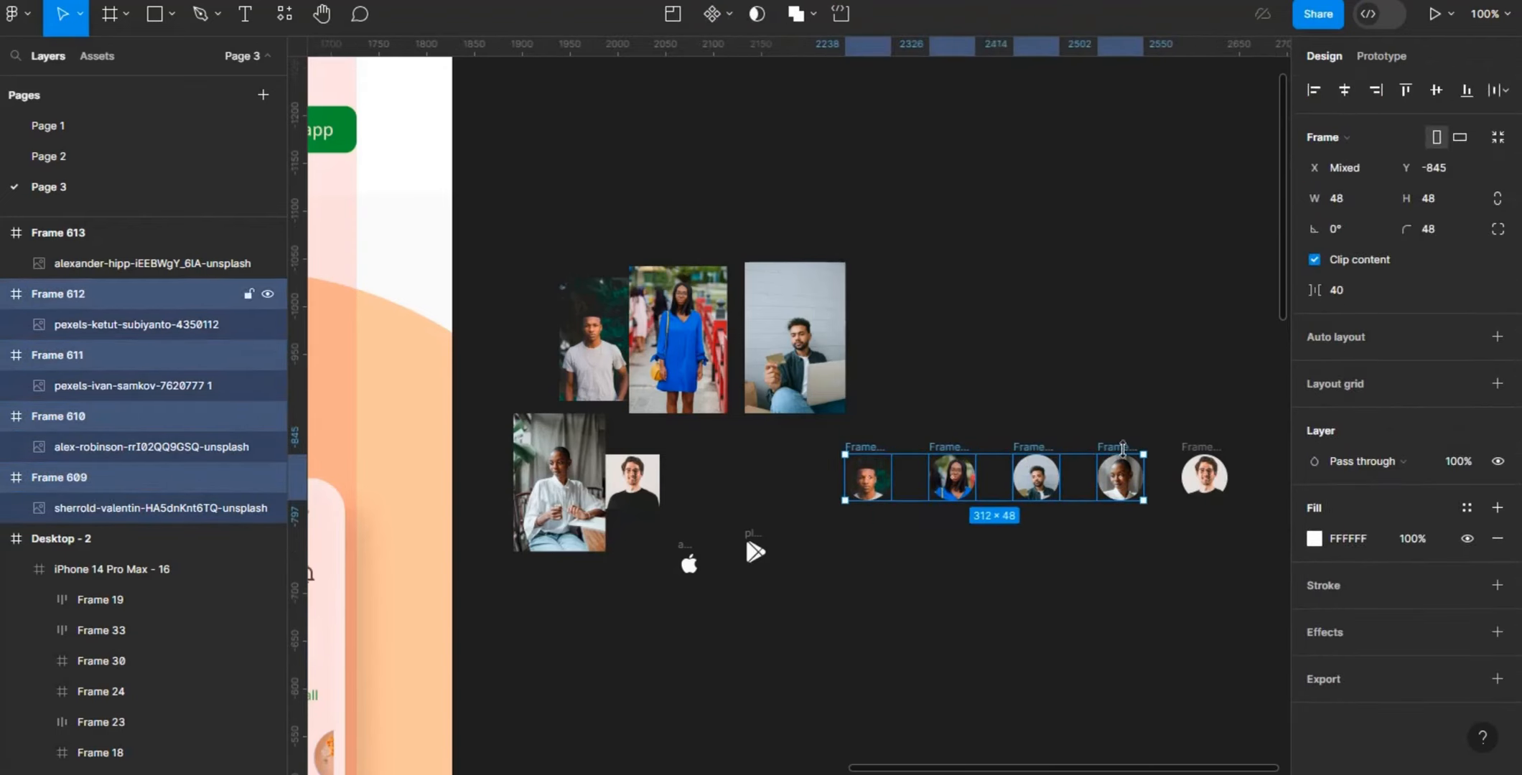
shift+click(1213, 463)
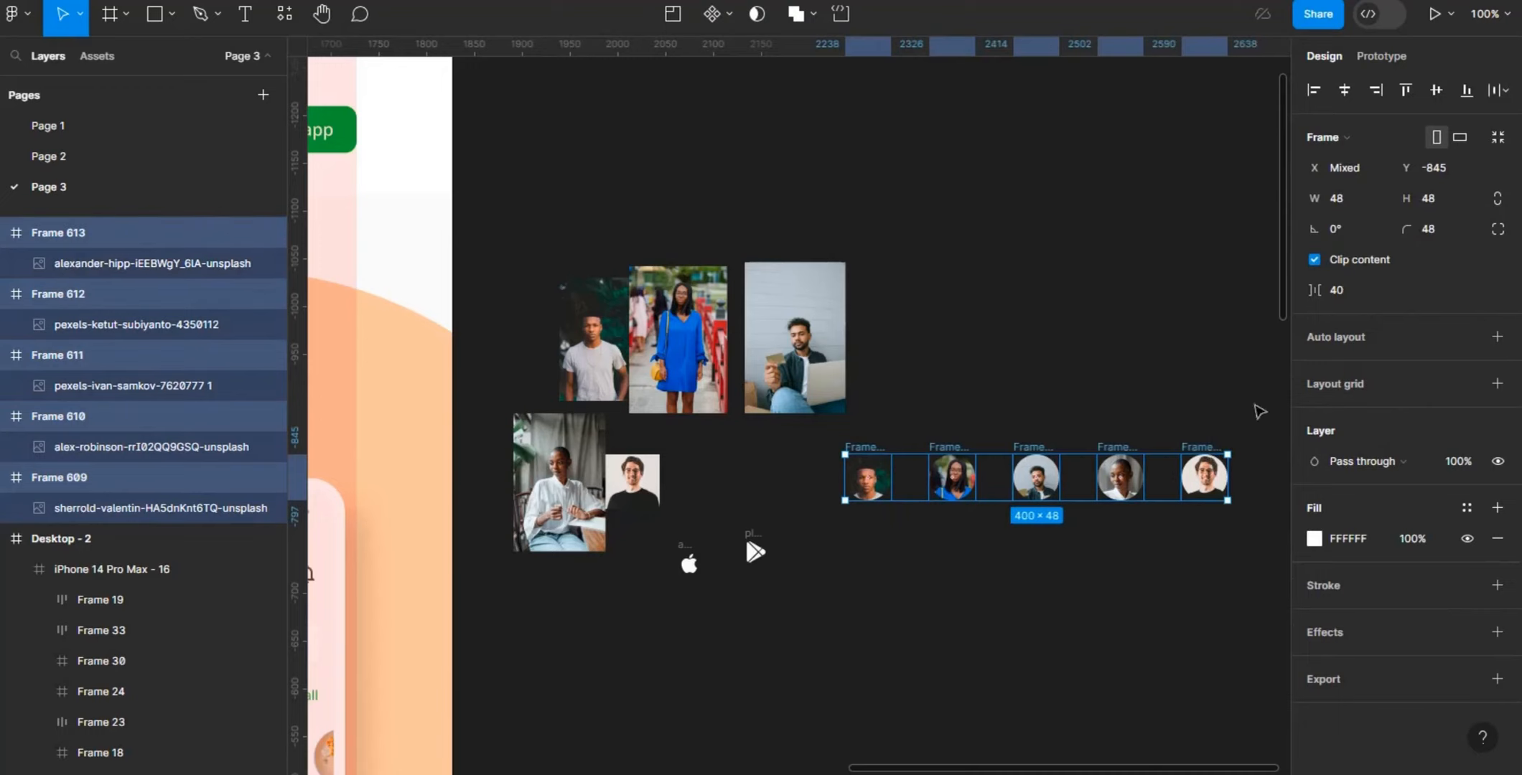
click(1497, 336)
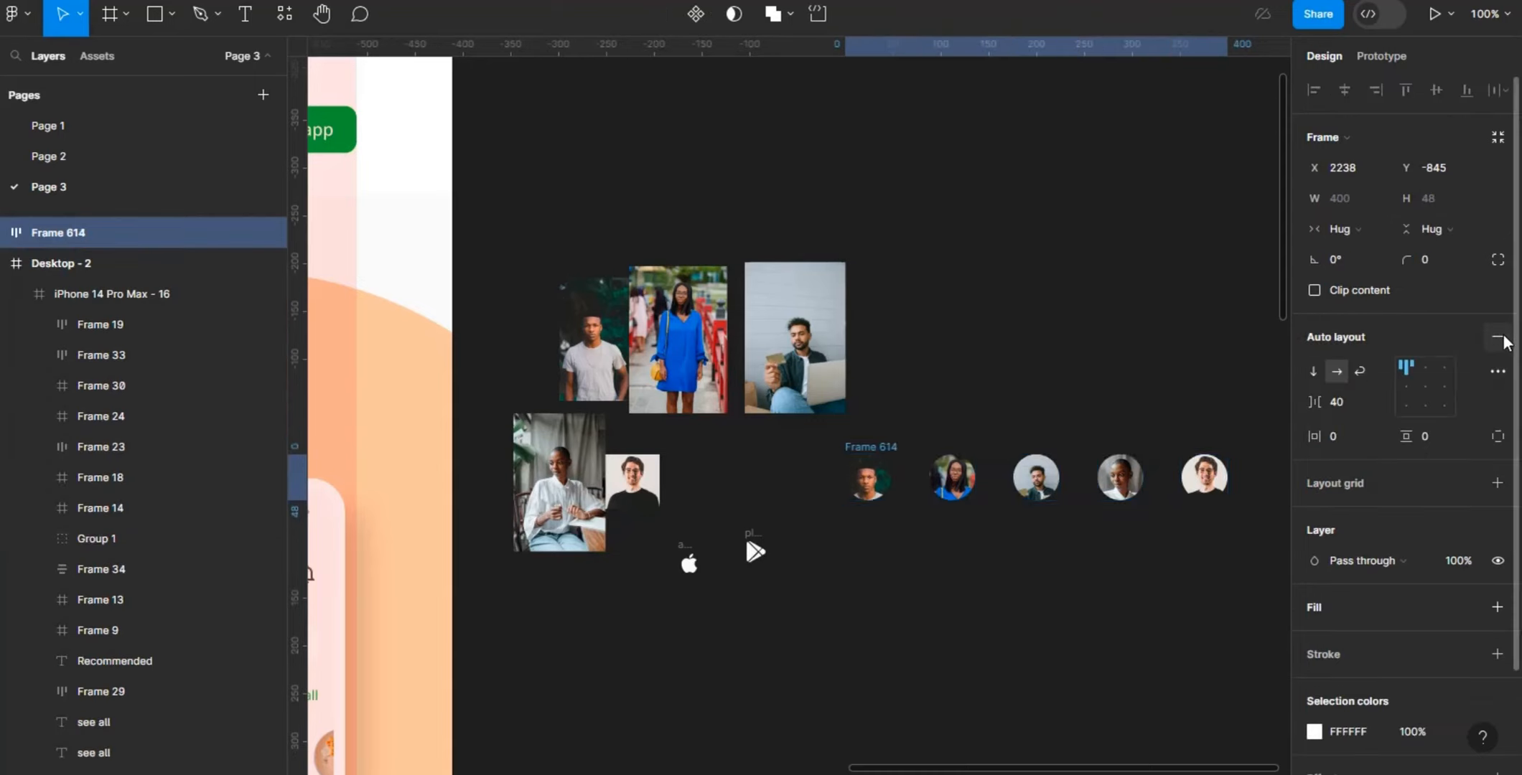
- Set the spacing between the avatars in the auto layout to -8 so they overlap
click(1351, 403)
key(BackSpace)
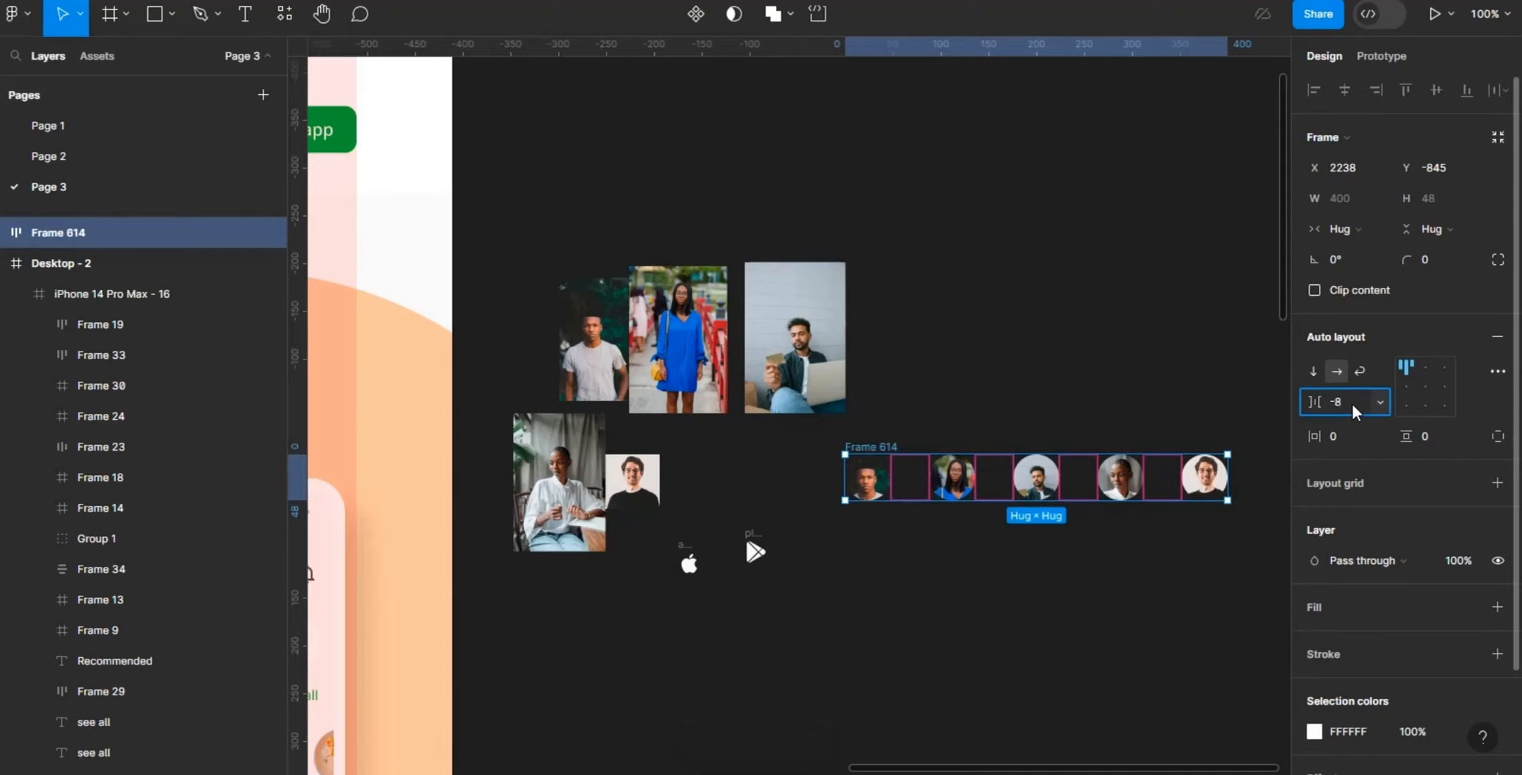
key(Return)
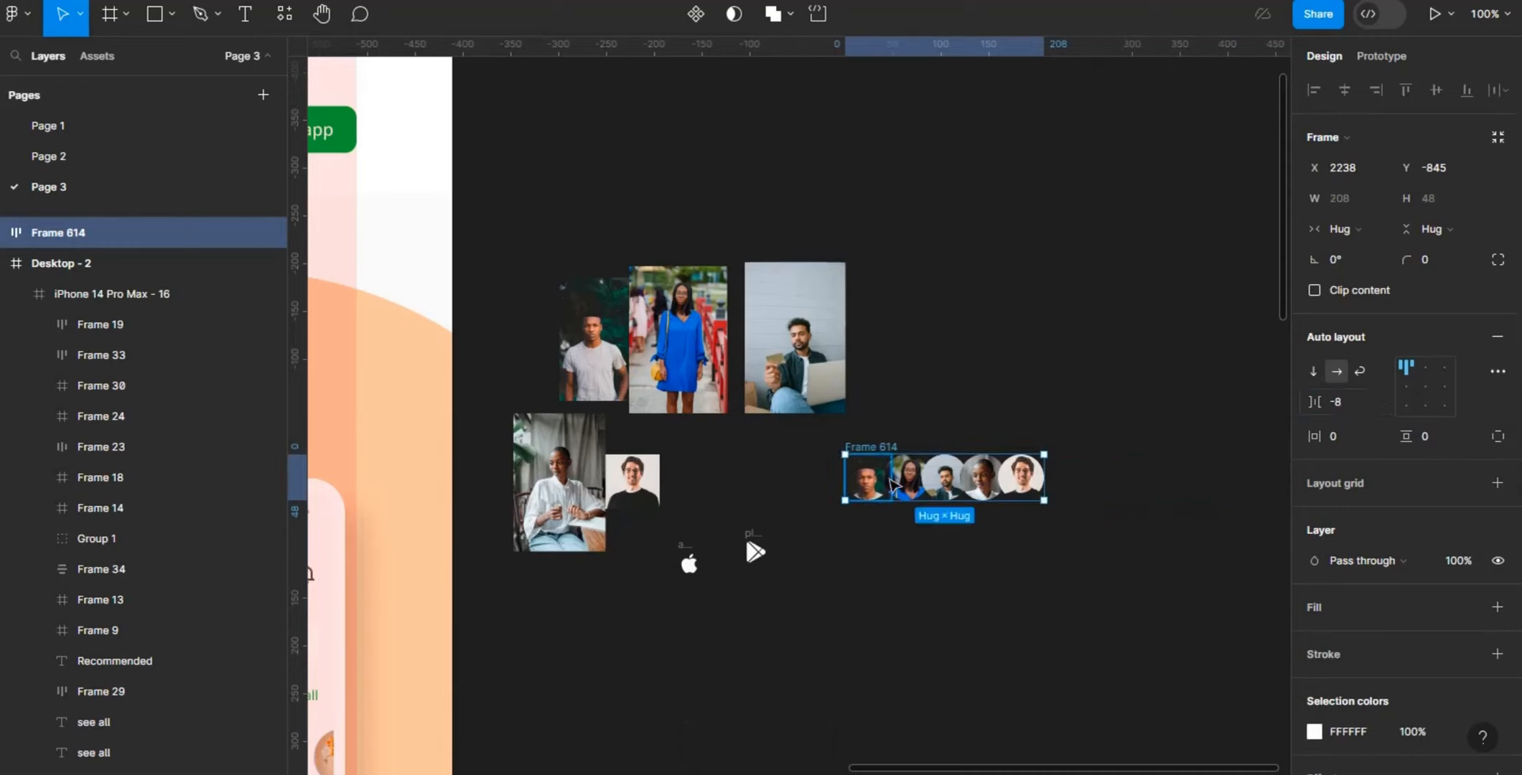
click(1069, 514)
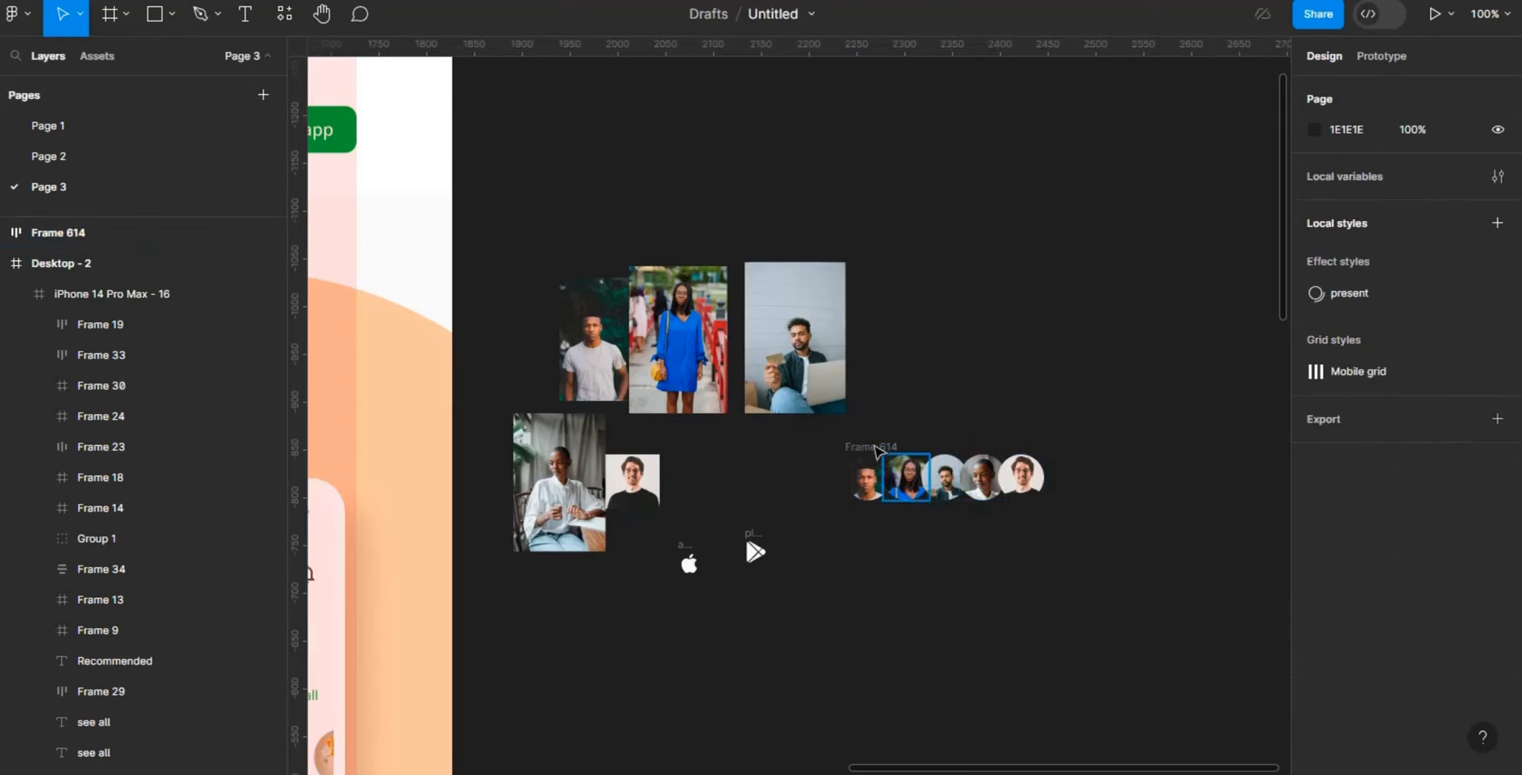
- Move the overlapping avatar row into the Desktop - 2 frame, below the download buttons at X 109, Y 804
click(898, 477)
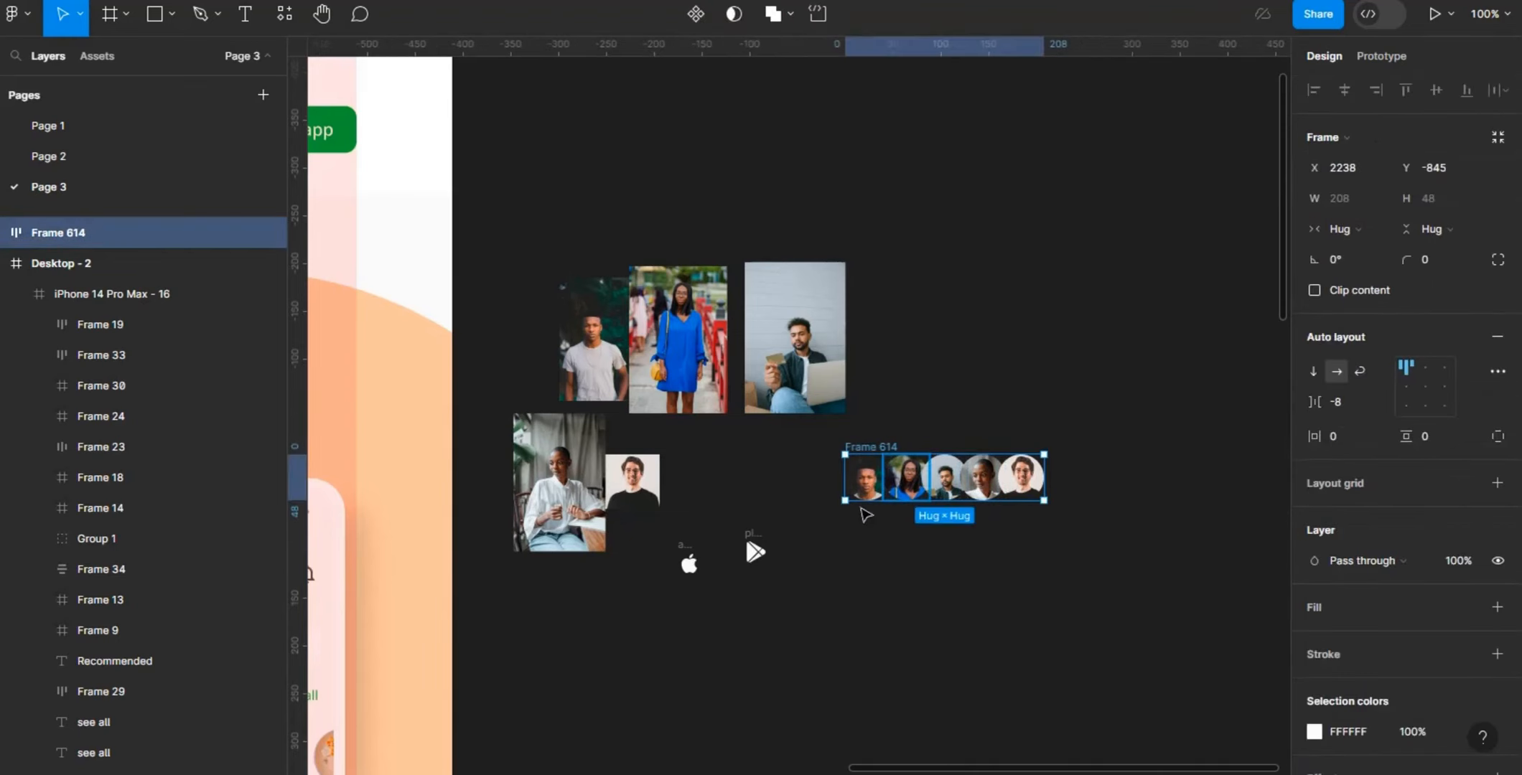
drag(862, 509, 115, 761)
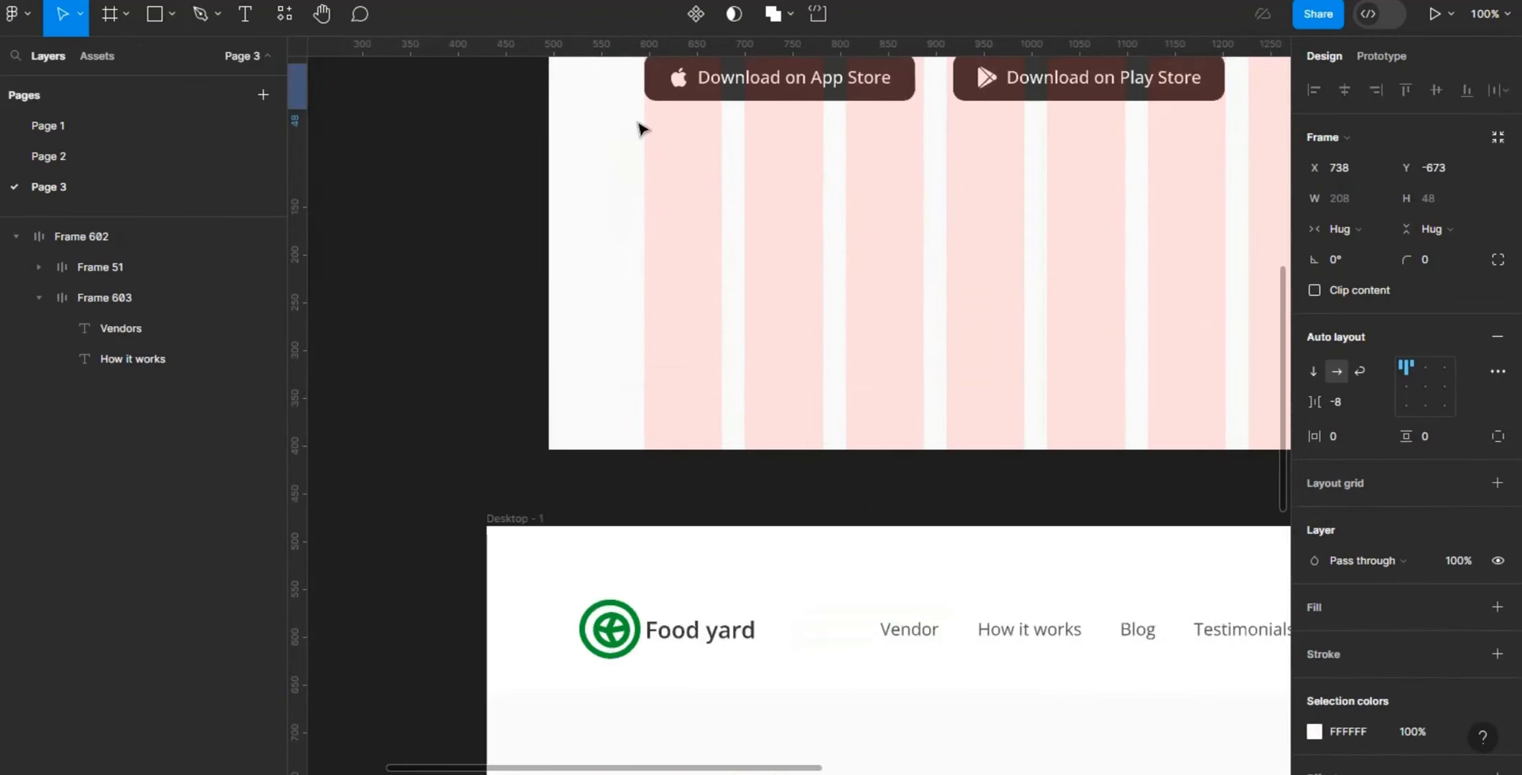
drag(641, 129, 712, 265)
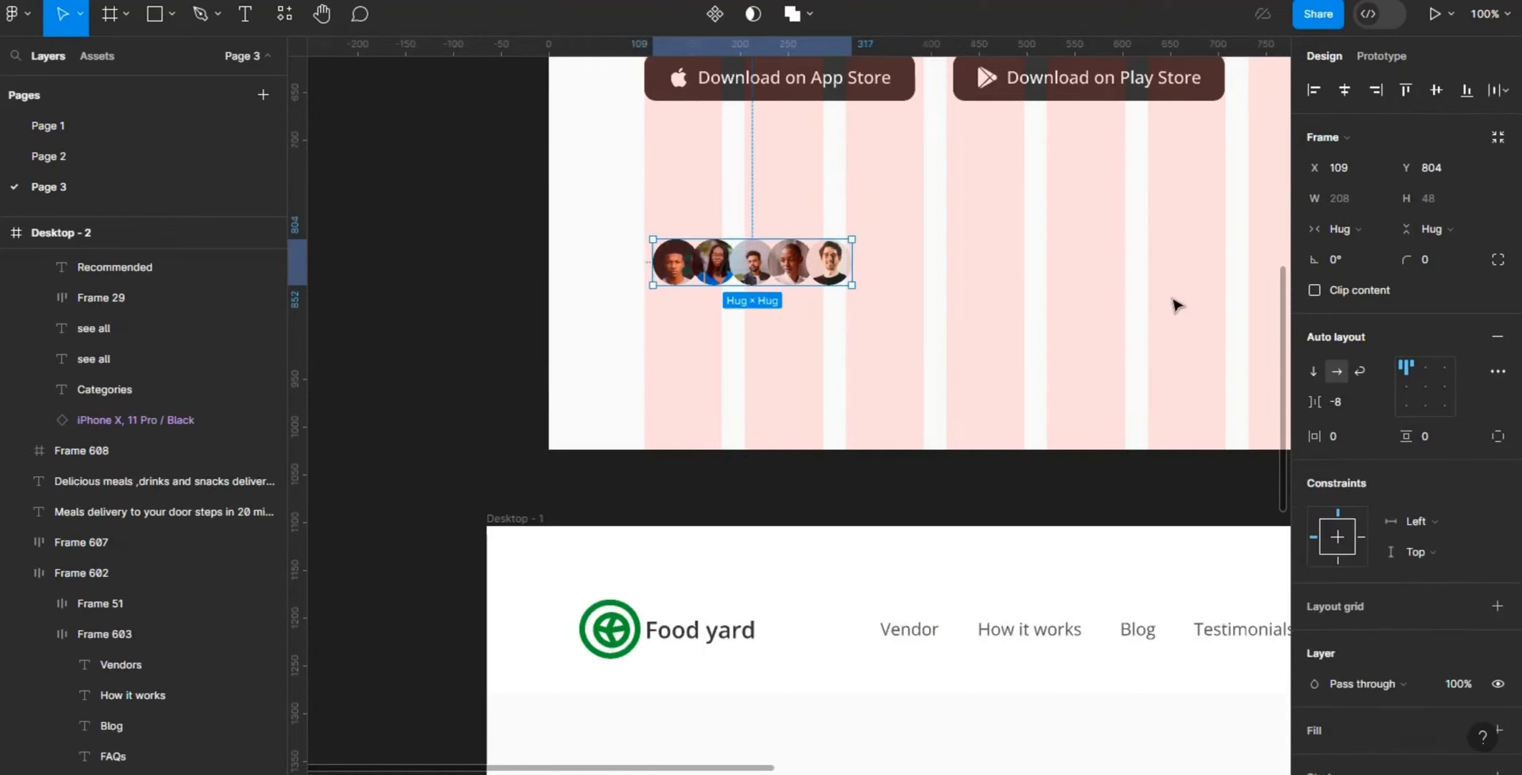
- Add the text "10,000+ CUSTOMERS" beside the avatar row in the Desktop - 2 frame
key(minus)
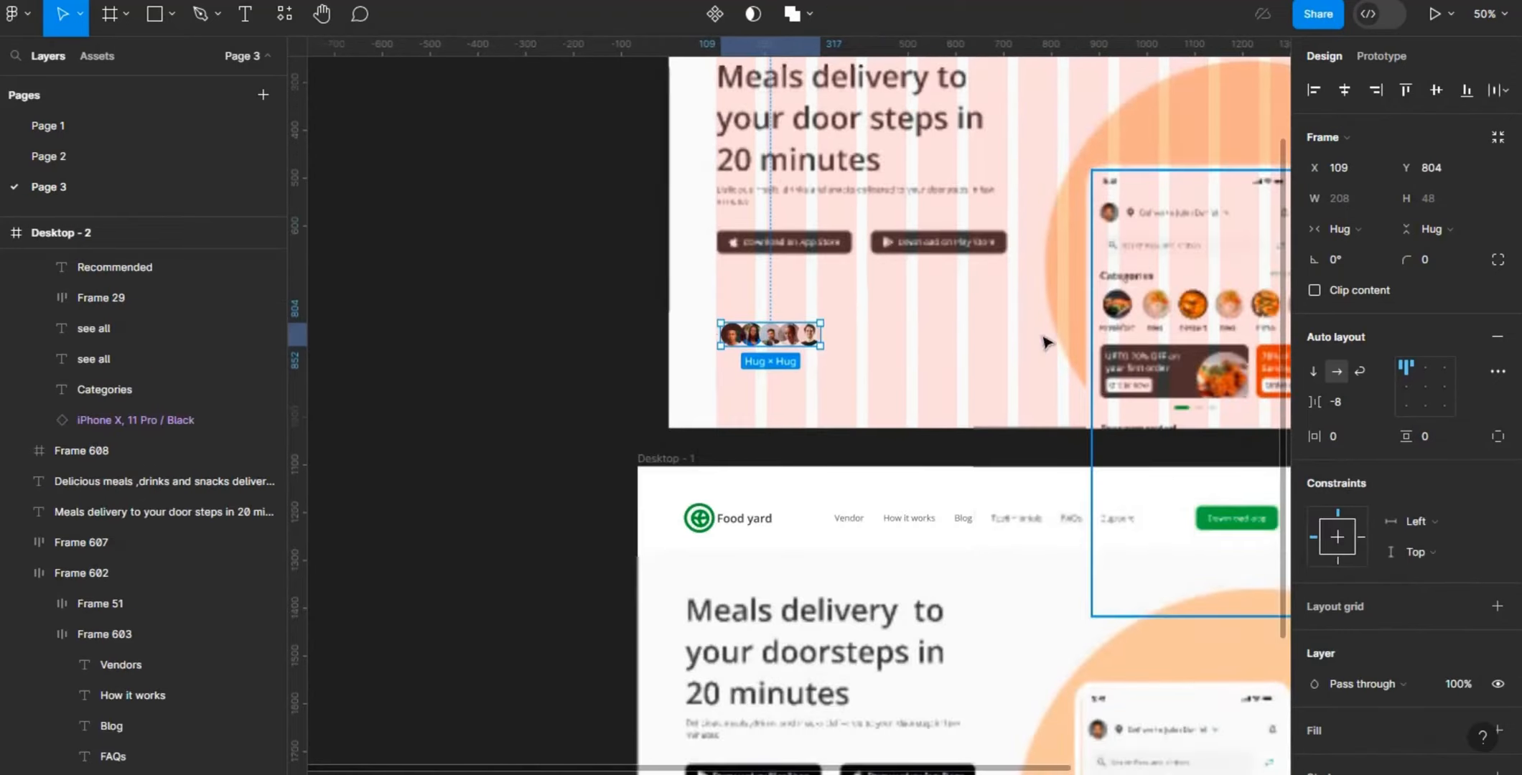
key(t)
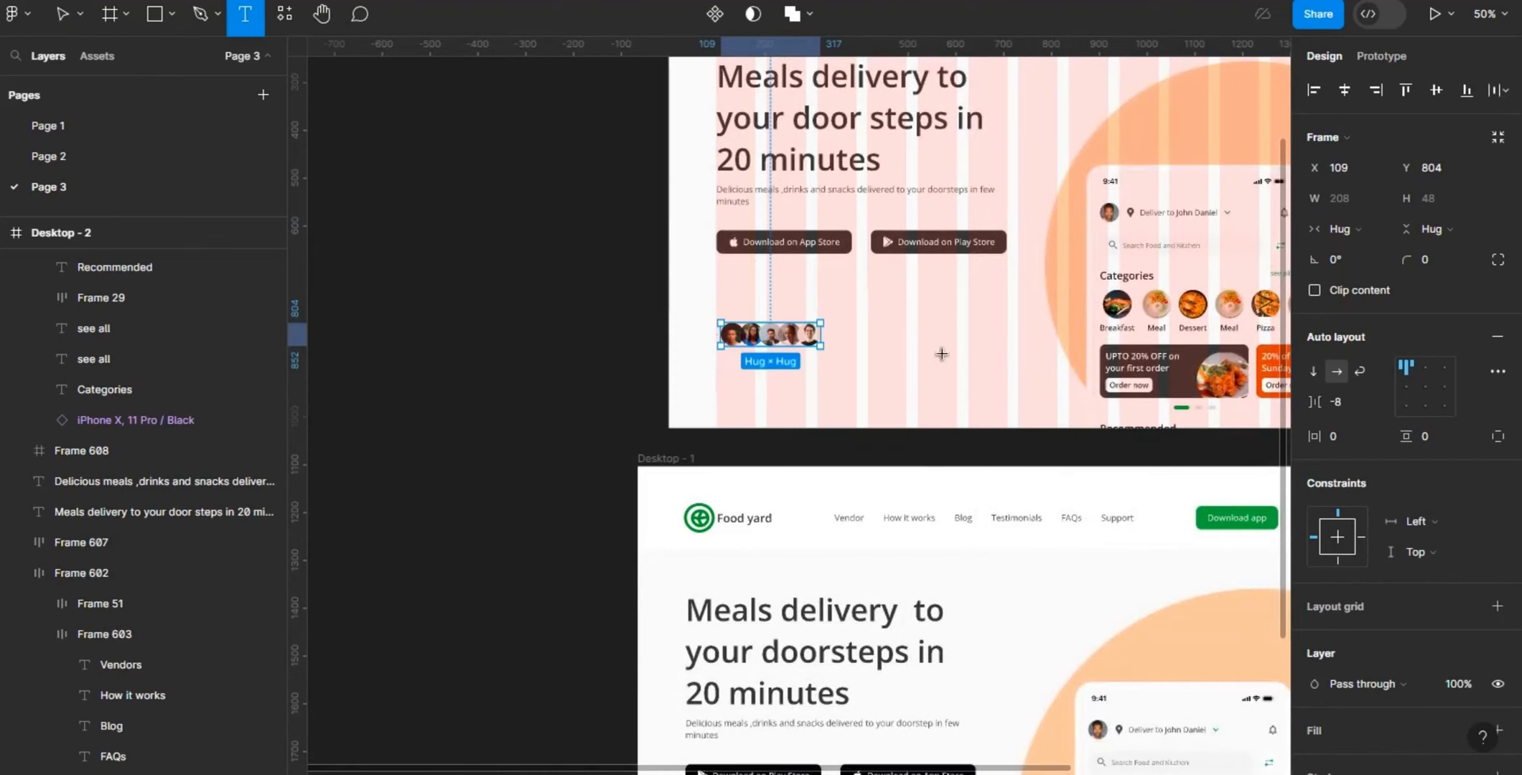
click(839, 329)
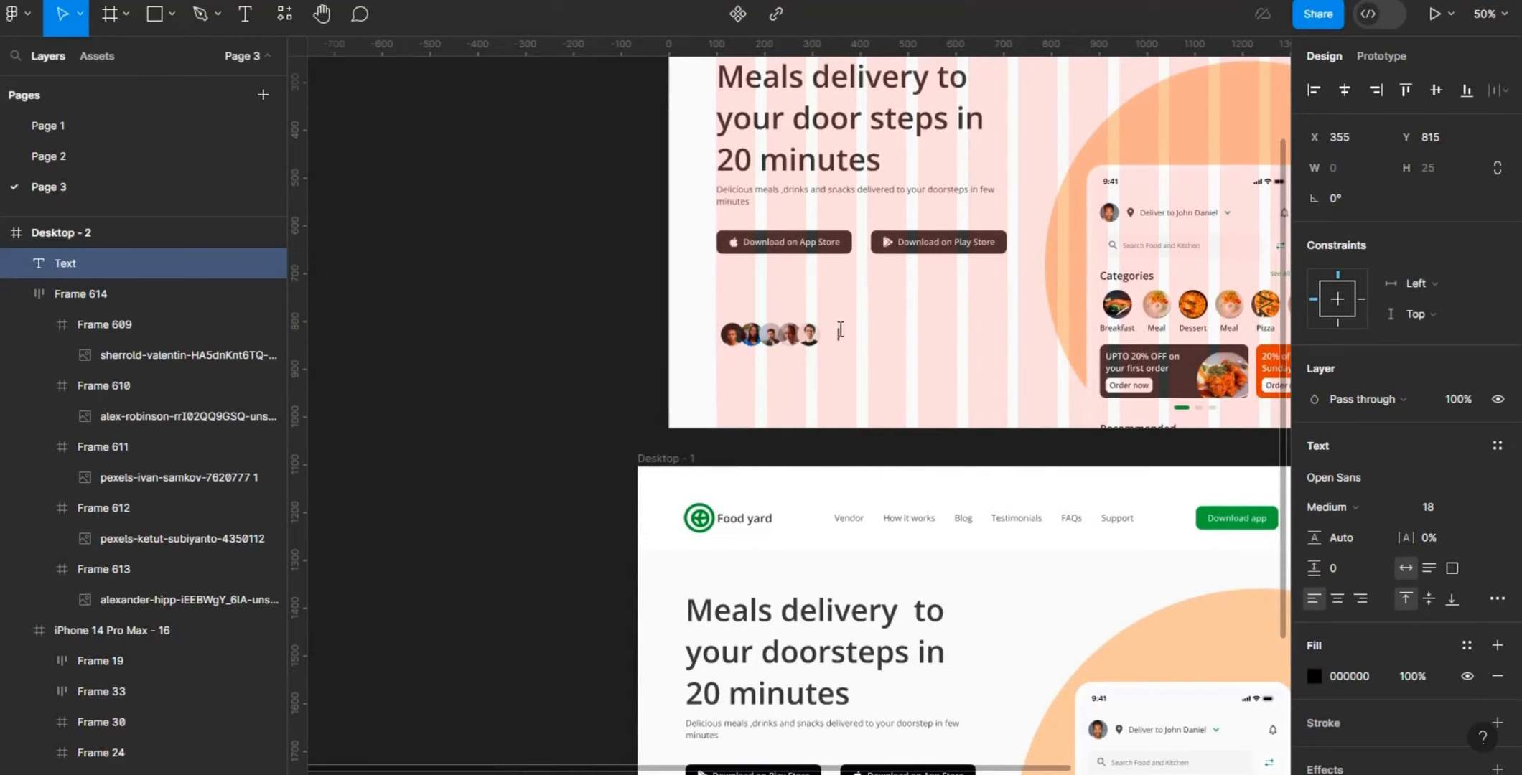
text(10,000+ CUS)
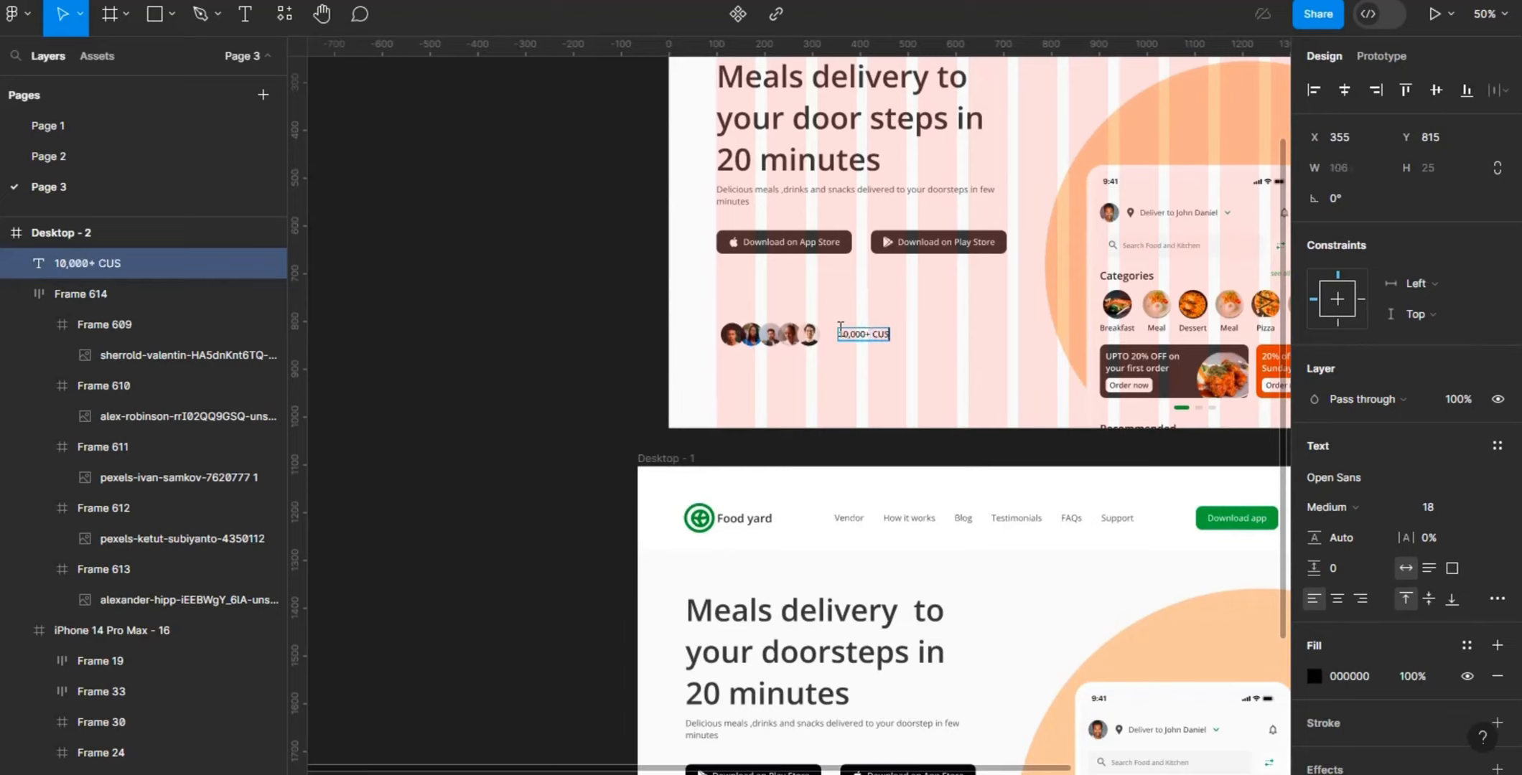
text(TOMERS)
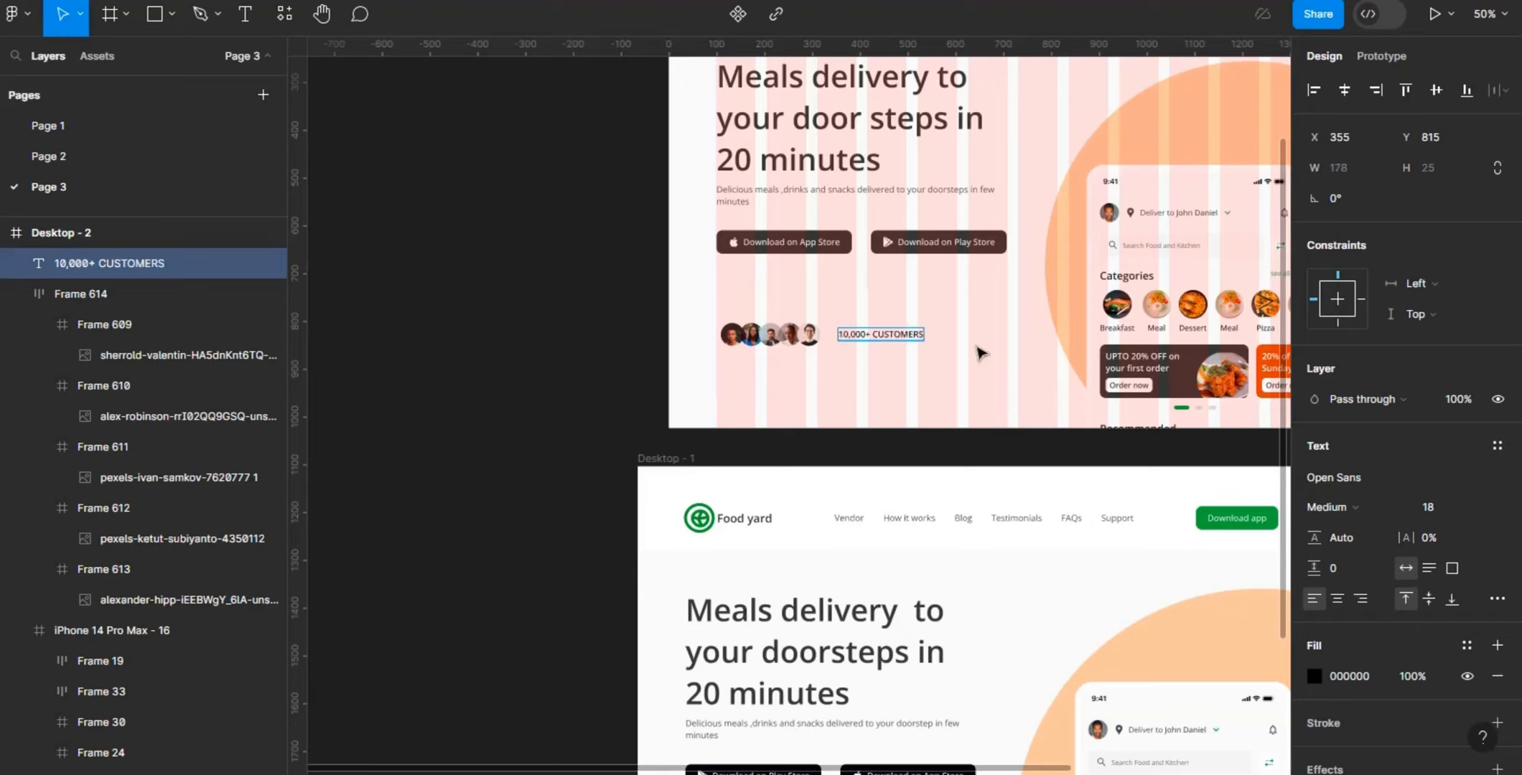
- Retype the last word of the new text in mixed case so it reads "10,000+ Customers"
key(BackSpace)
key(BackSpace)
key(BackSpace)
key(BackSpace)
key(BackSpace)
key(BackSpace)
key(BackSpace)
key(BackSpace)
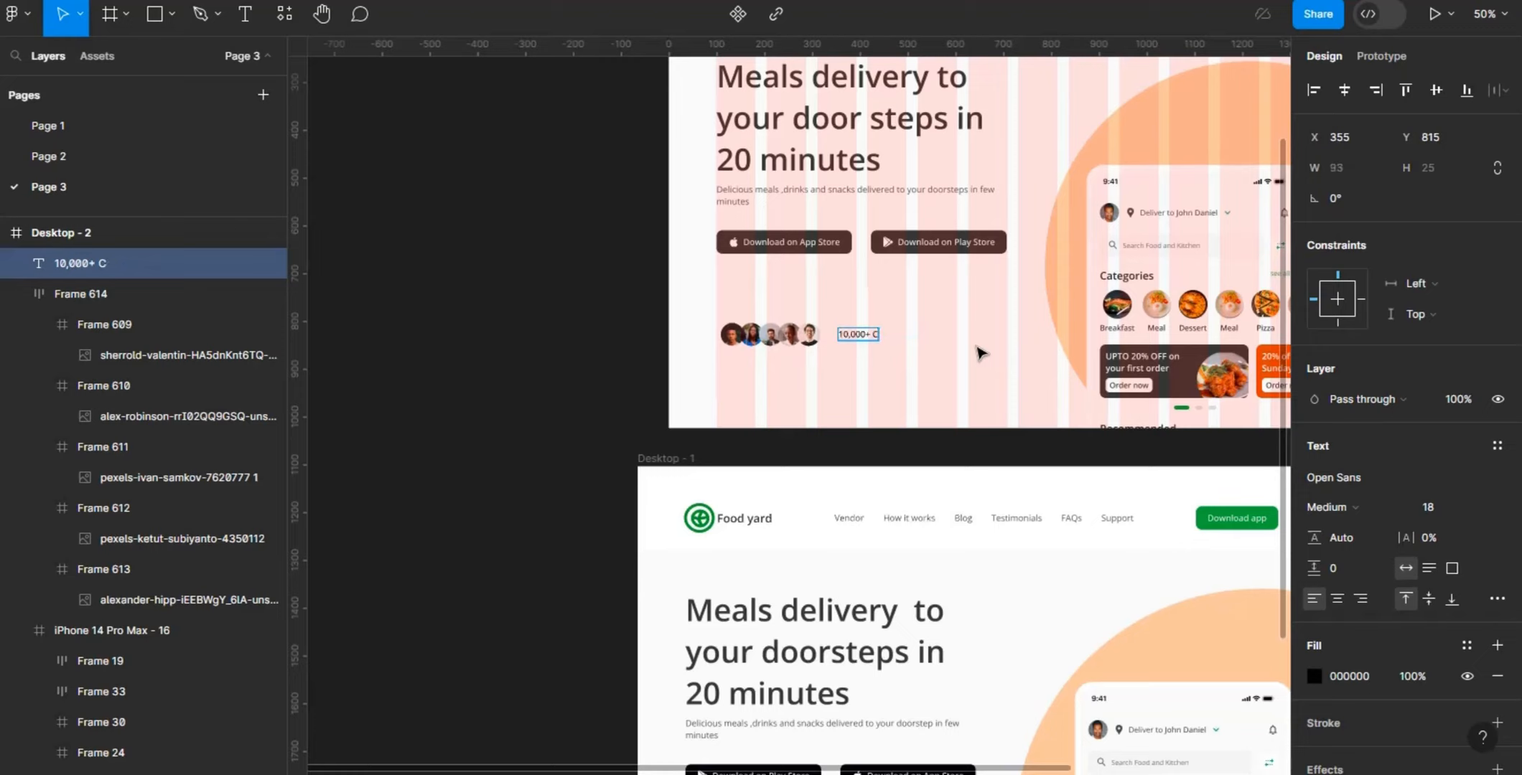
text(ustomers)
key(Escape)
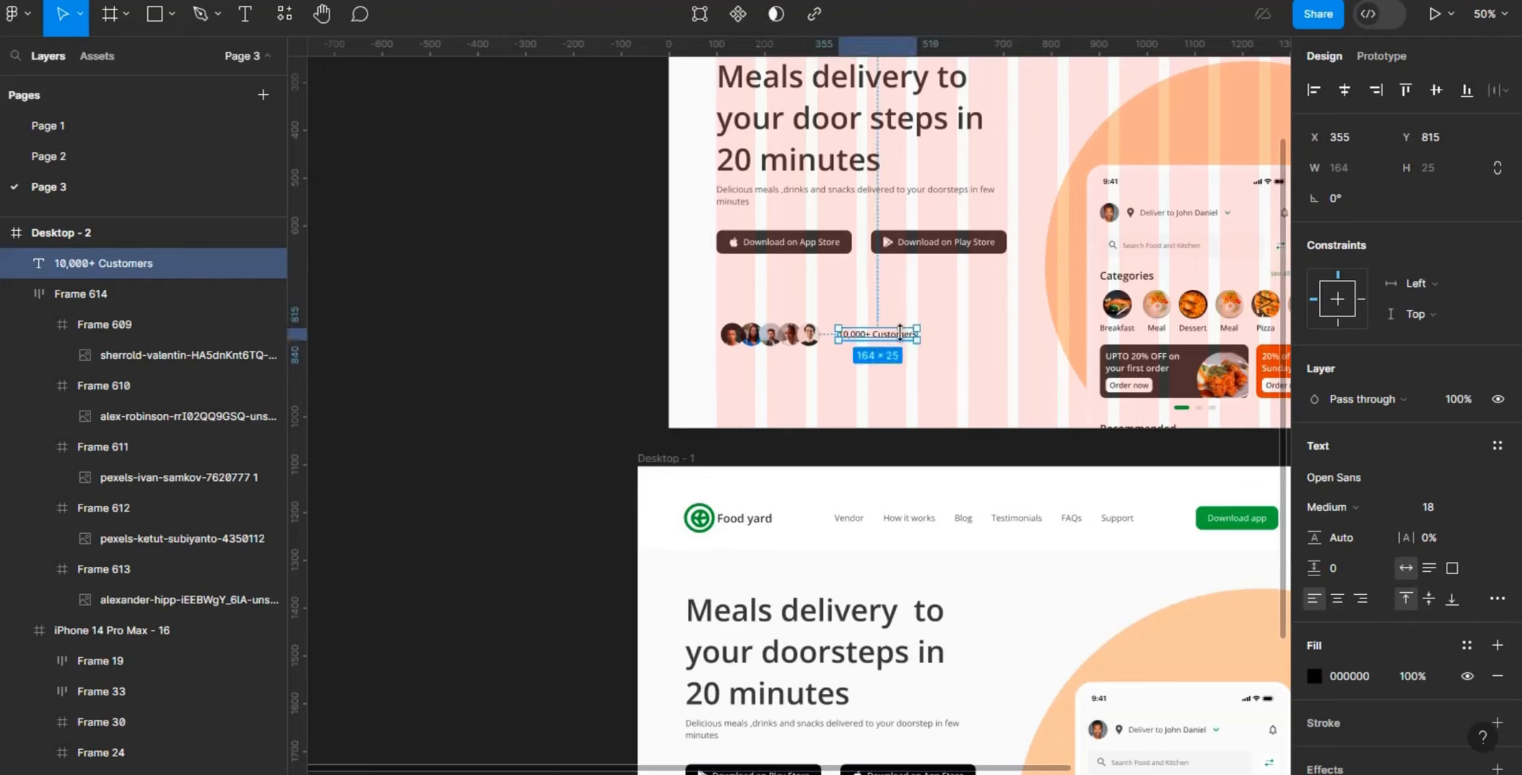
- Duplicate the "10,000+ Customers" text and place the copy directly below it at X 355, Y 857
key(ctrl+d)
drag(904, 342, 904, 361)
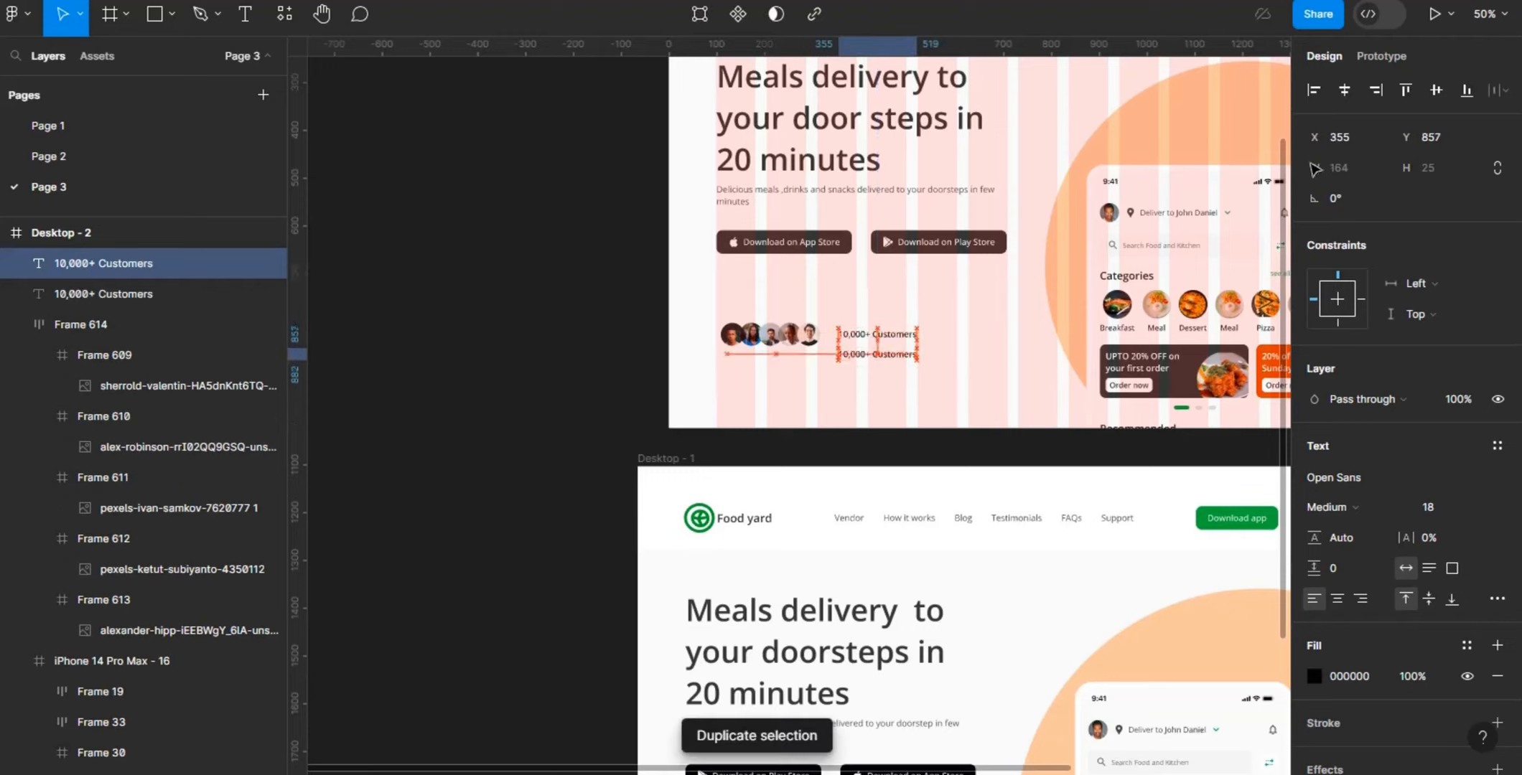
scroll(1278, 314, down, 5)
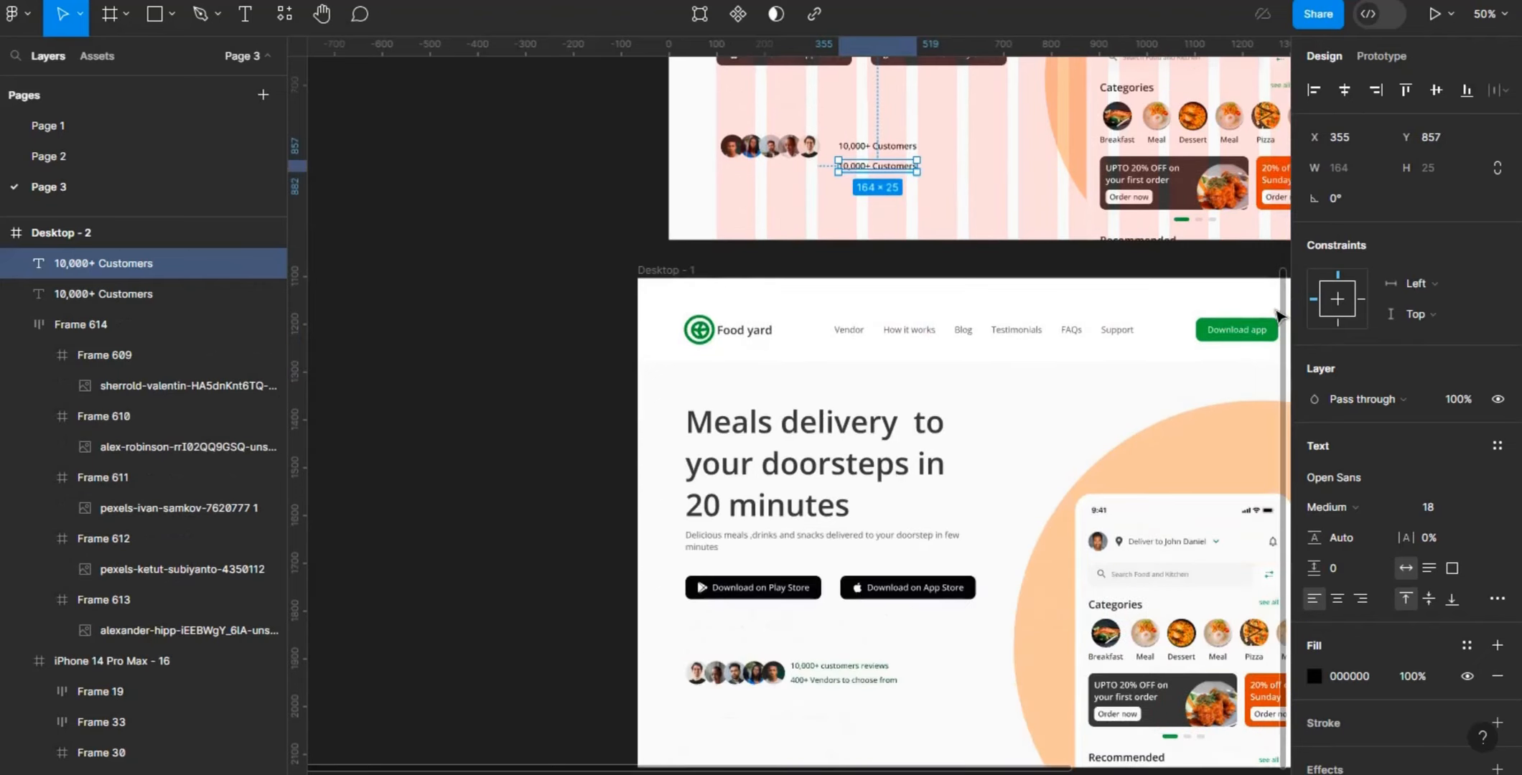
scroll(1276, 305, up, 1)
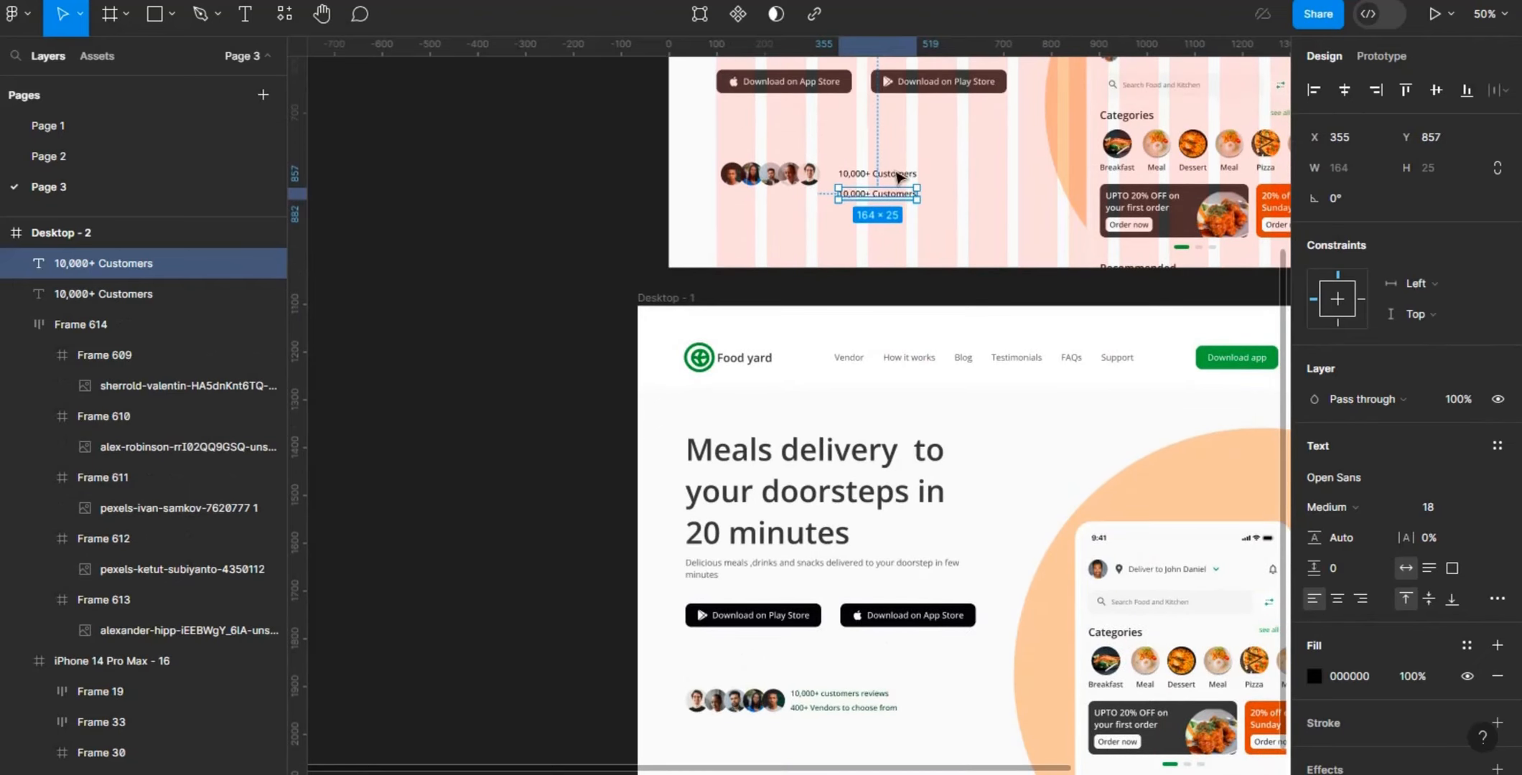
- Replace the wording of the duplicated text line with "400+ Vendors to choose from"
double_click(887, 195)
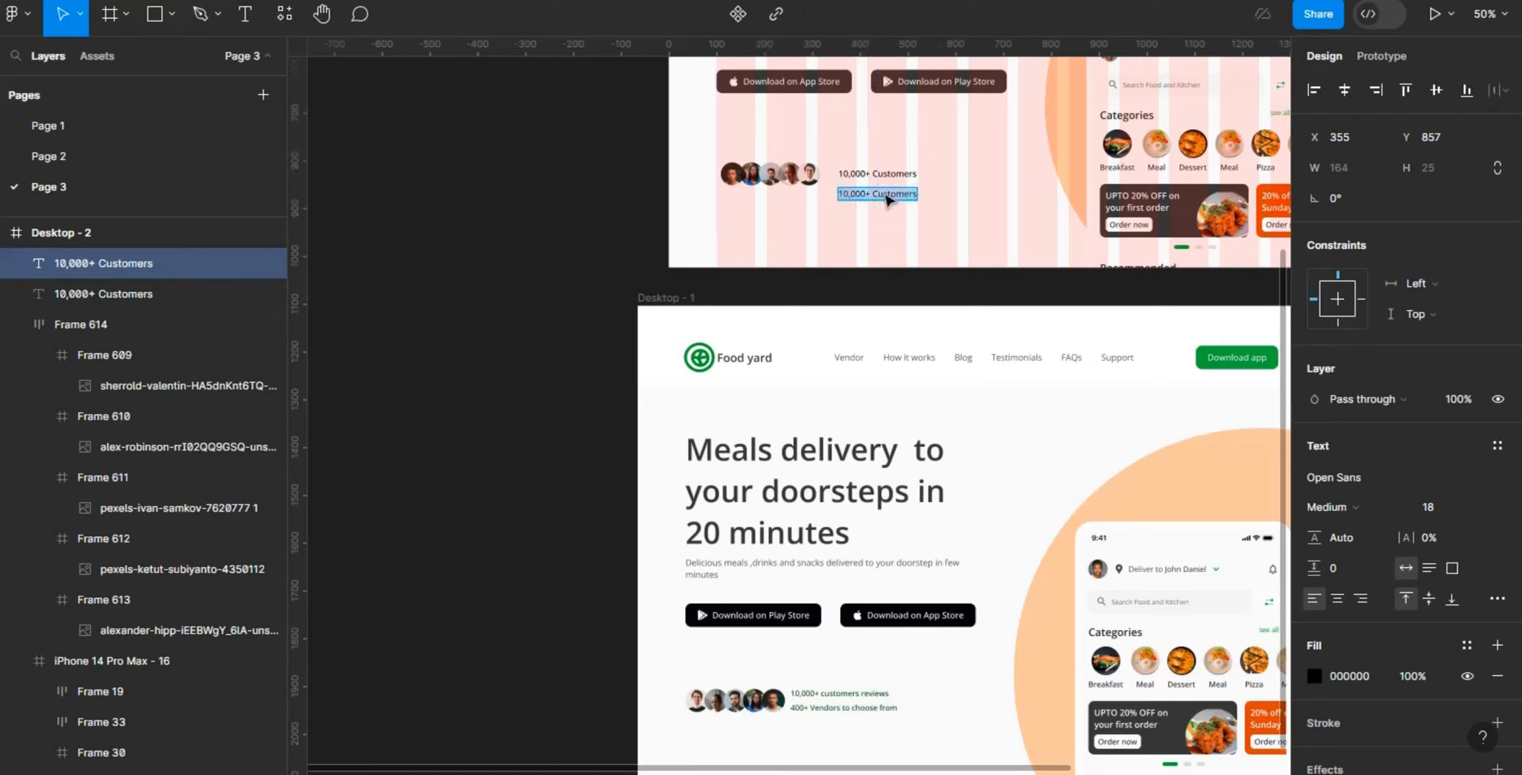
key(BackSpace)
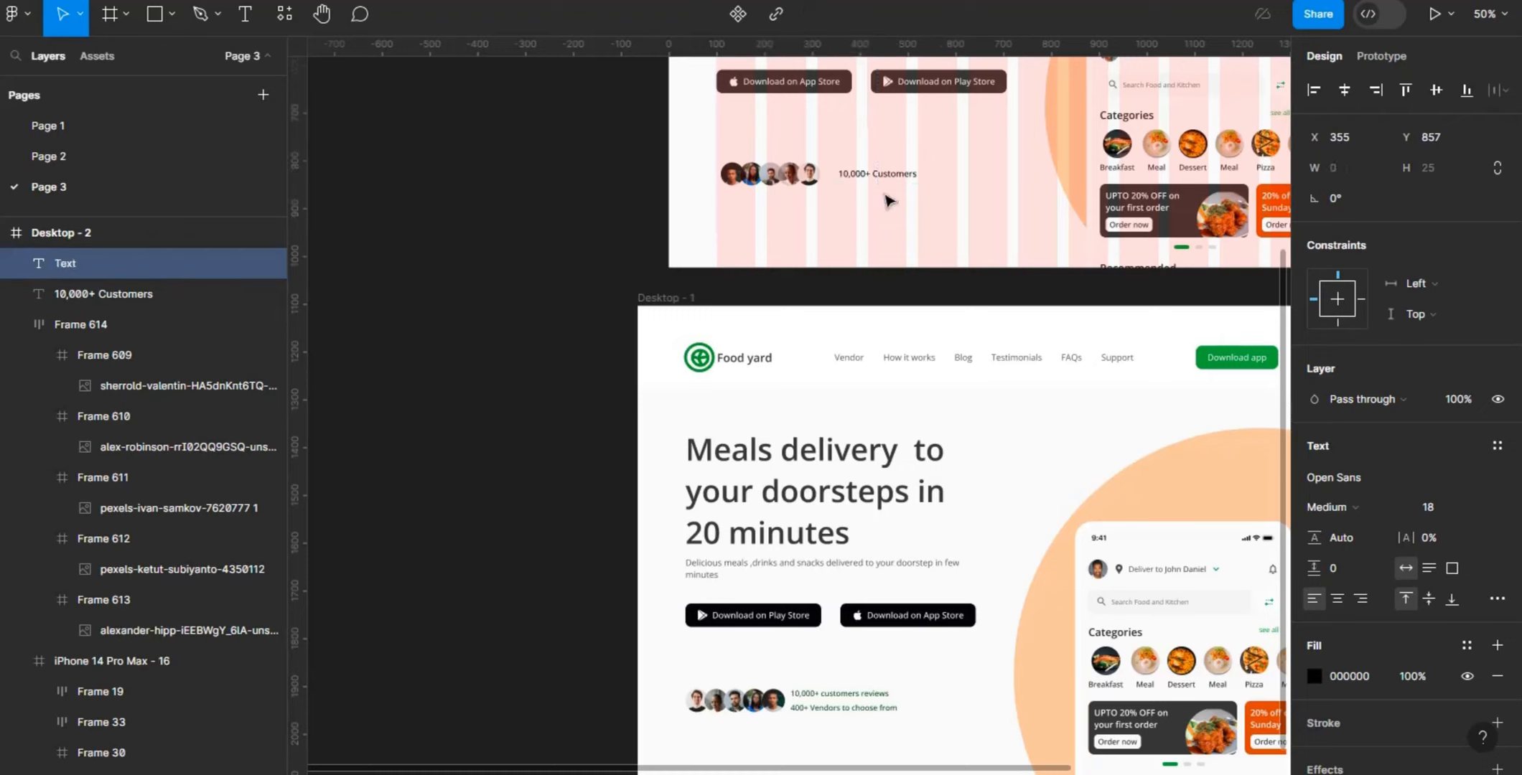
text(400+ Vendors t)
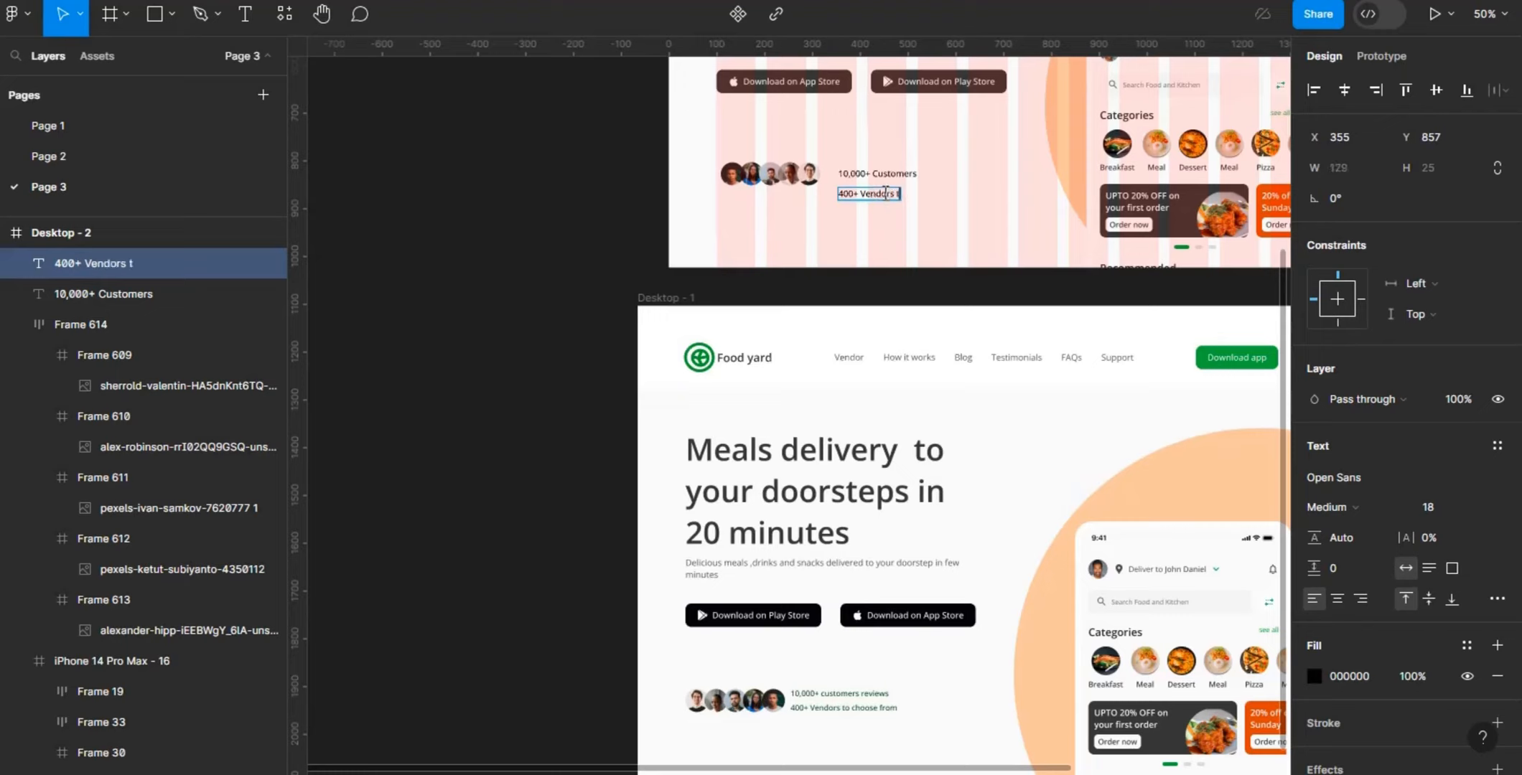
text(o choose f)
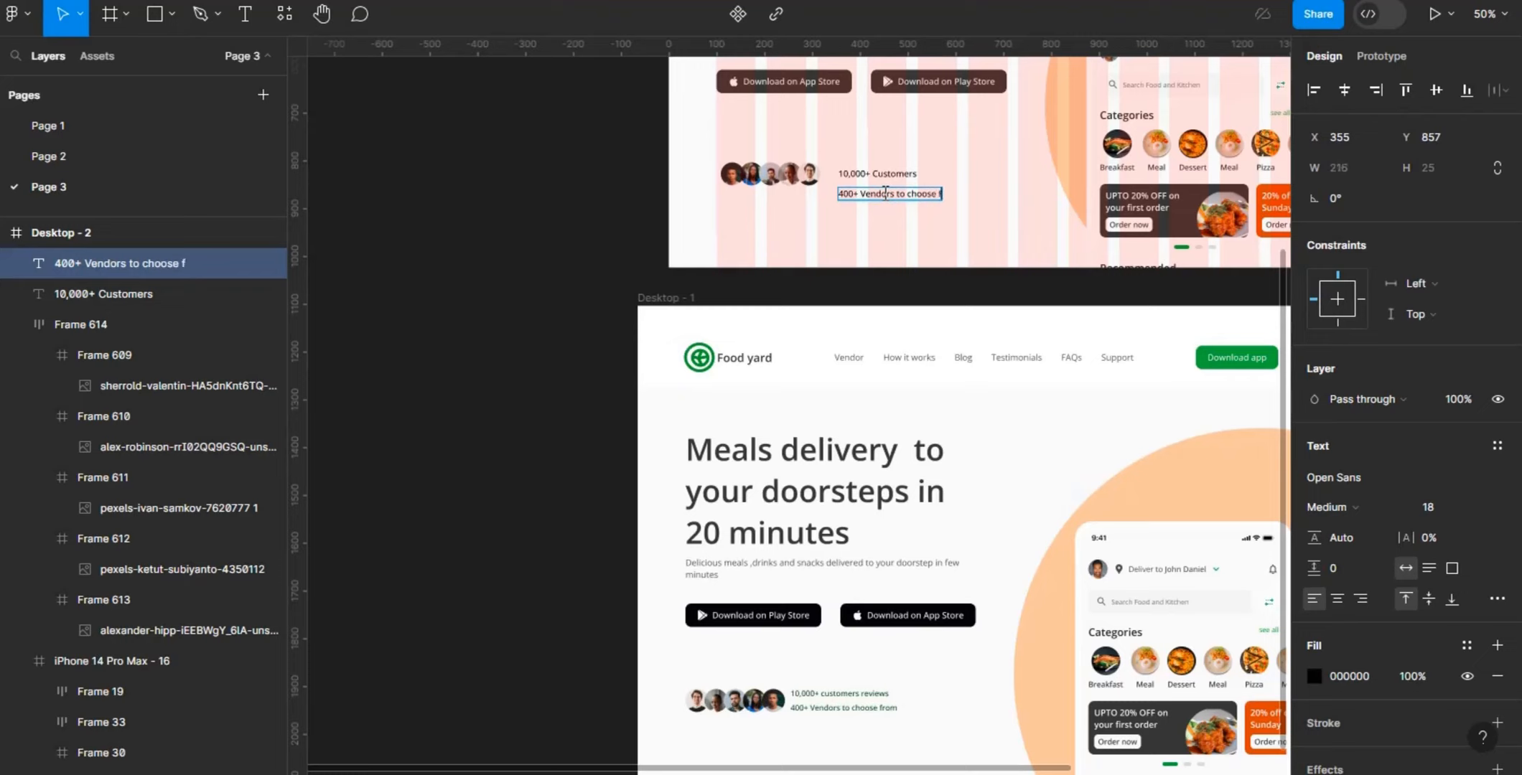
text(rom)
key(Escape)
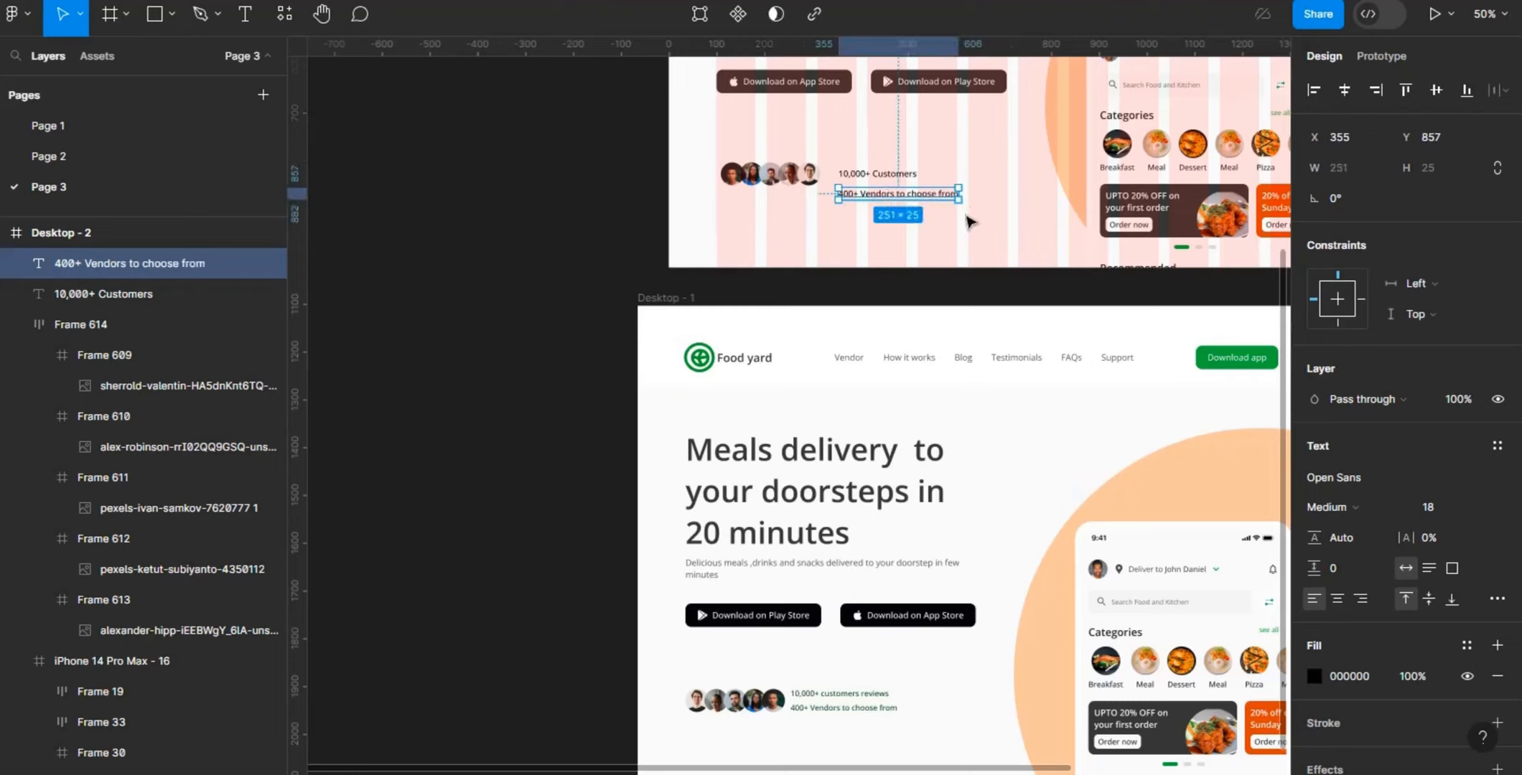
- Extend the upper text line beside the avatars to read "10,000+ Customers reviews"
click(908, 177)
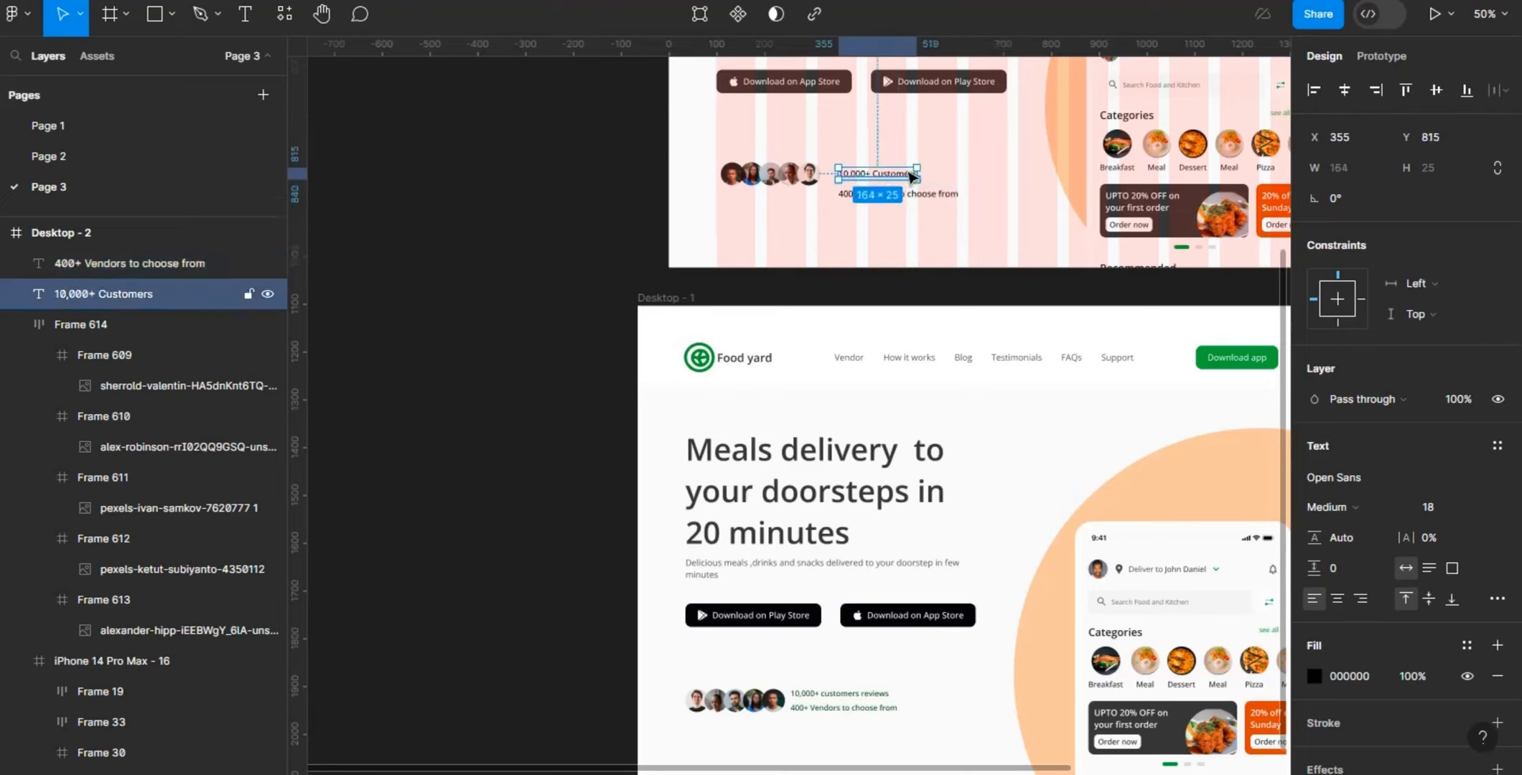
double_click(910, 177)
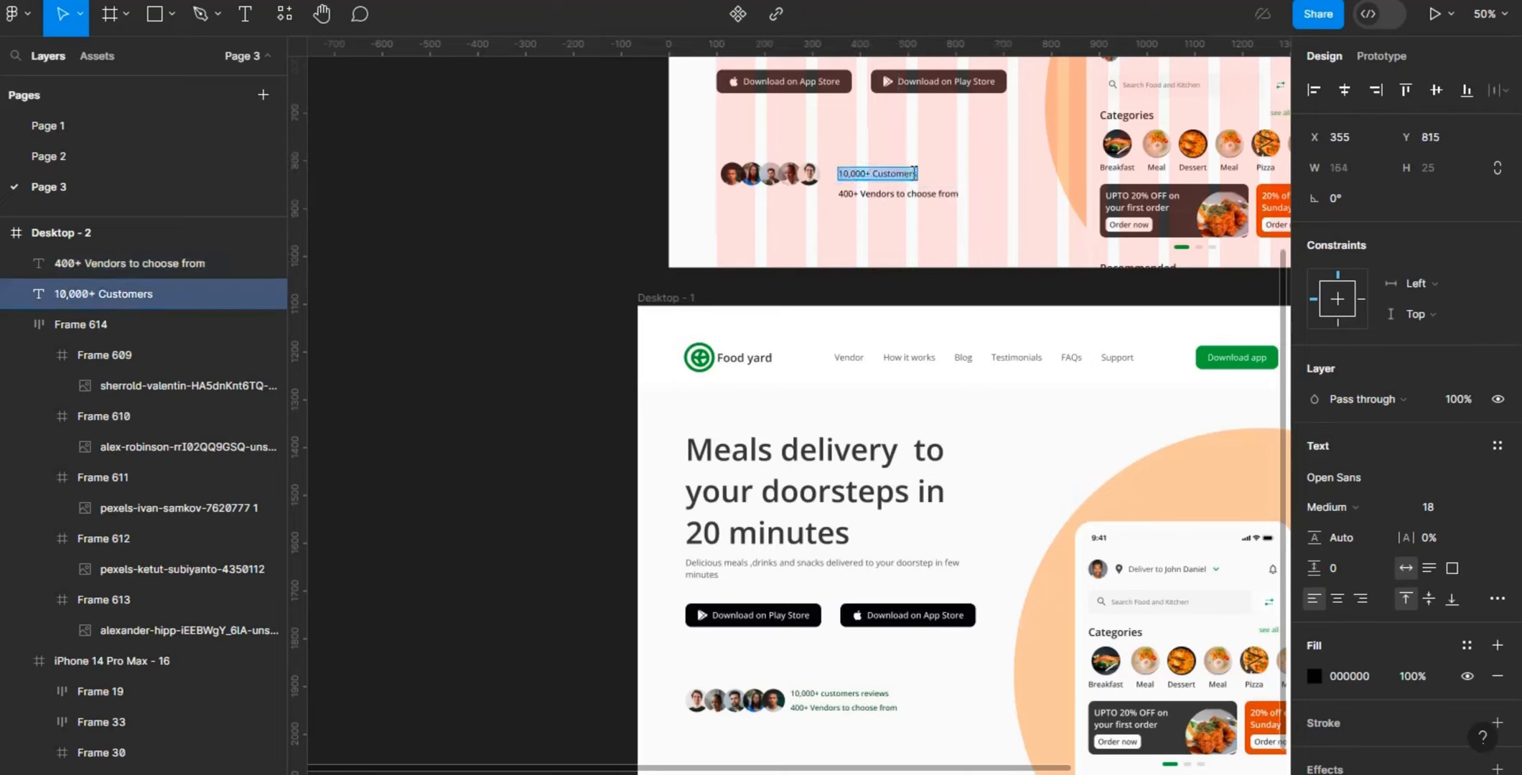
click(916, 174)
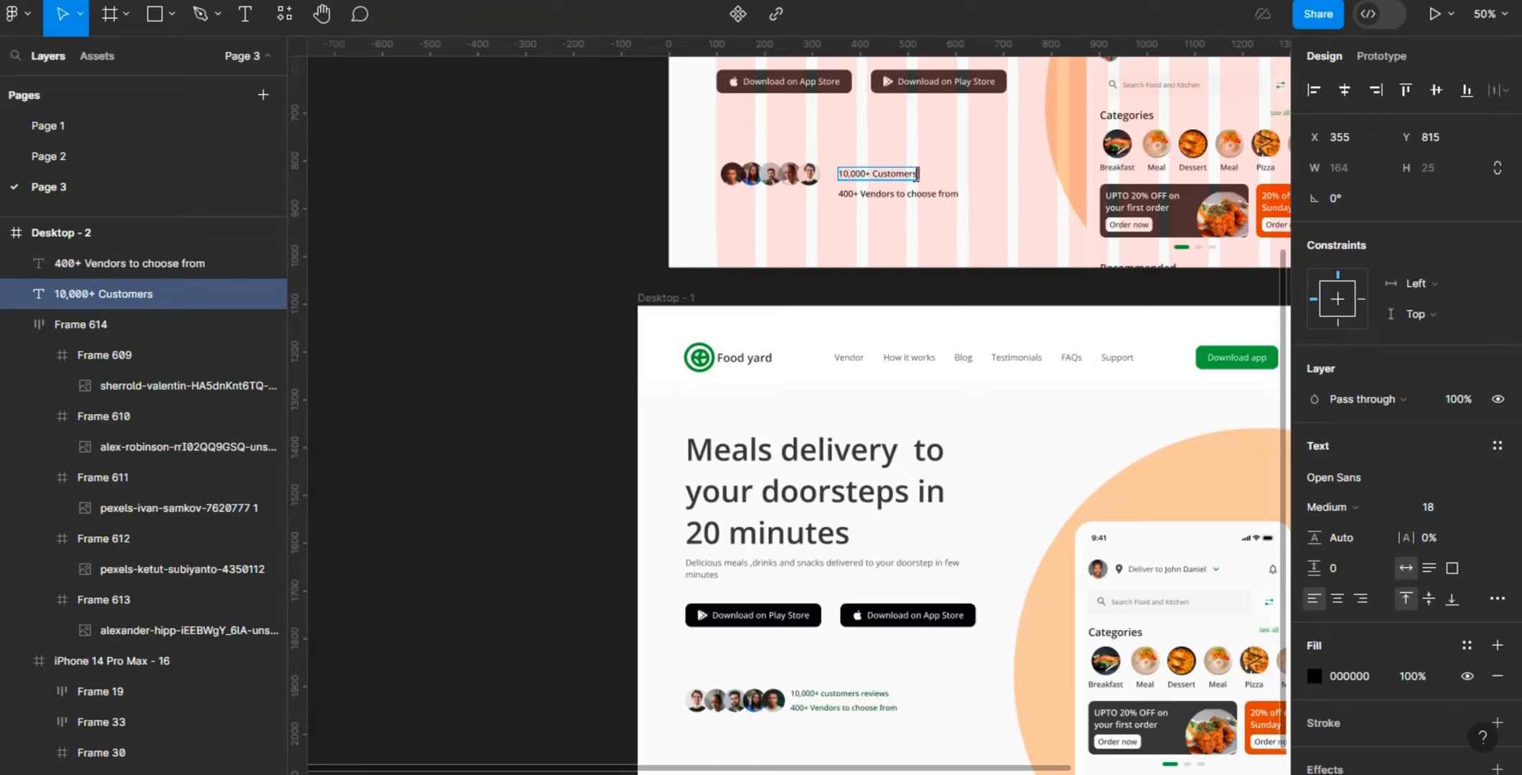
text(reviews)
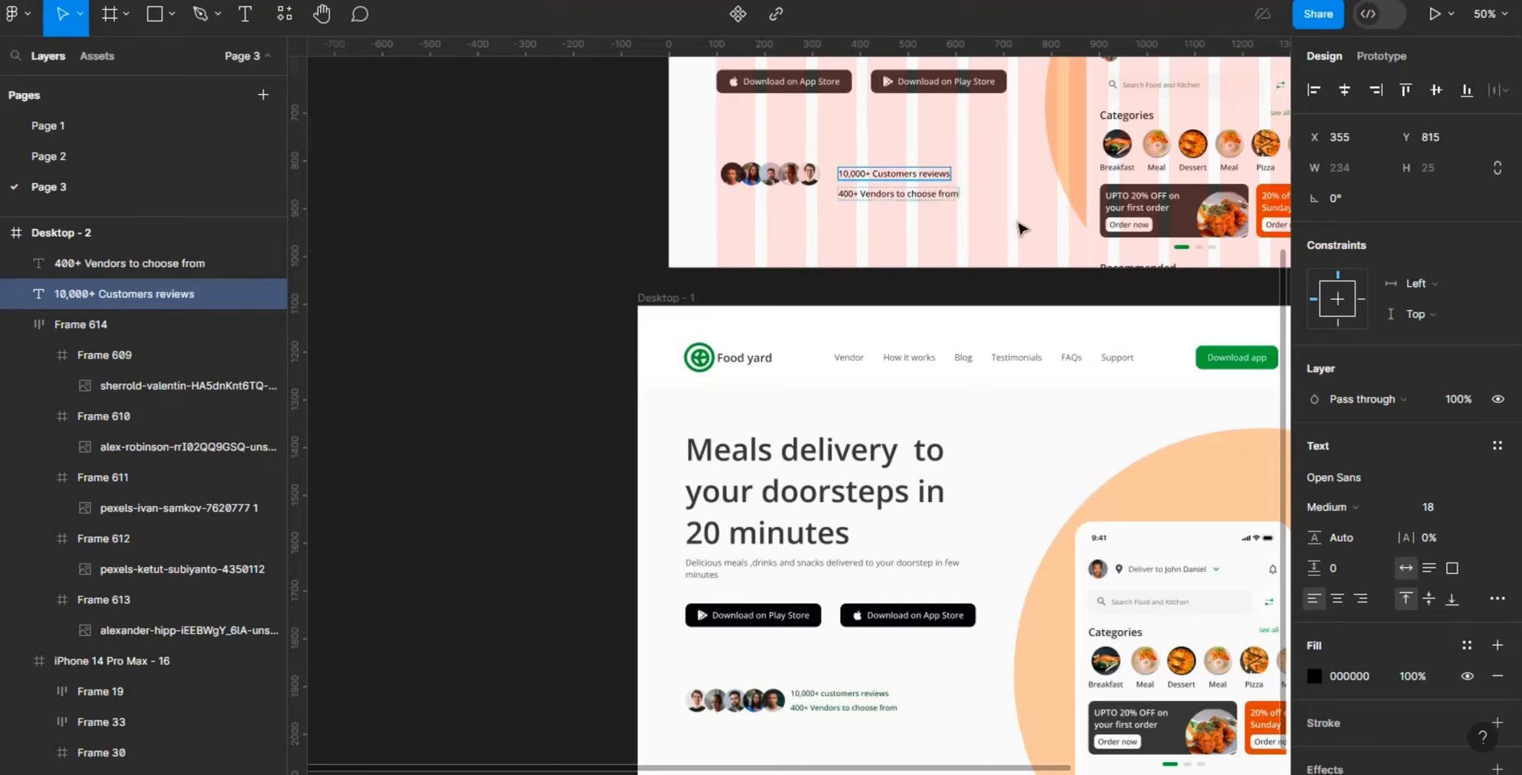
key(Escape)
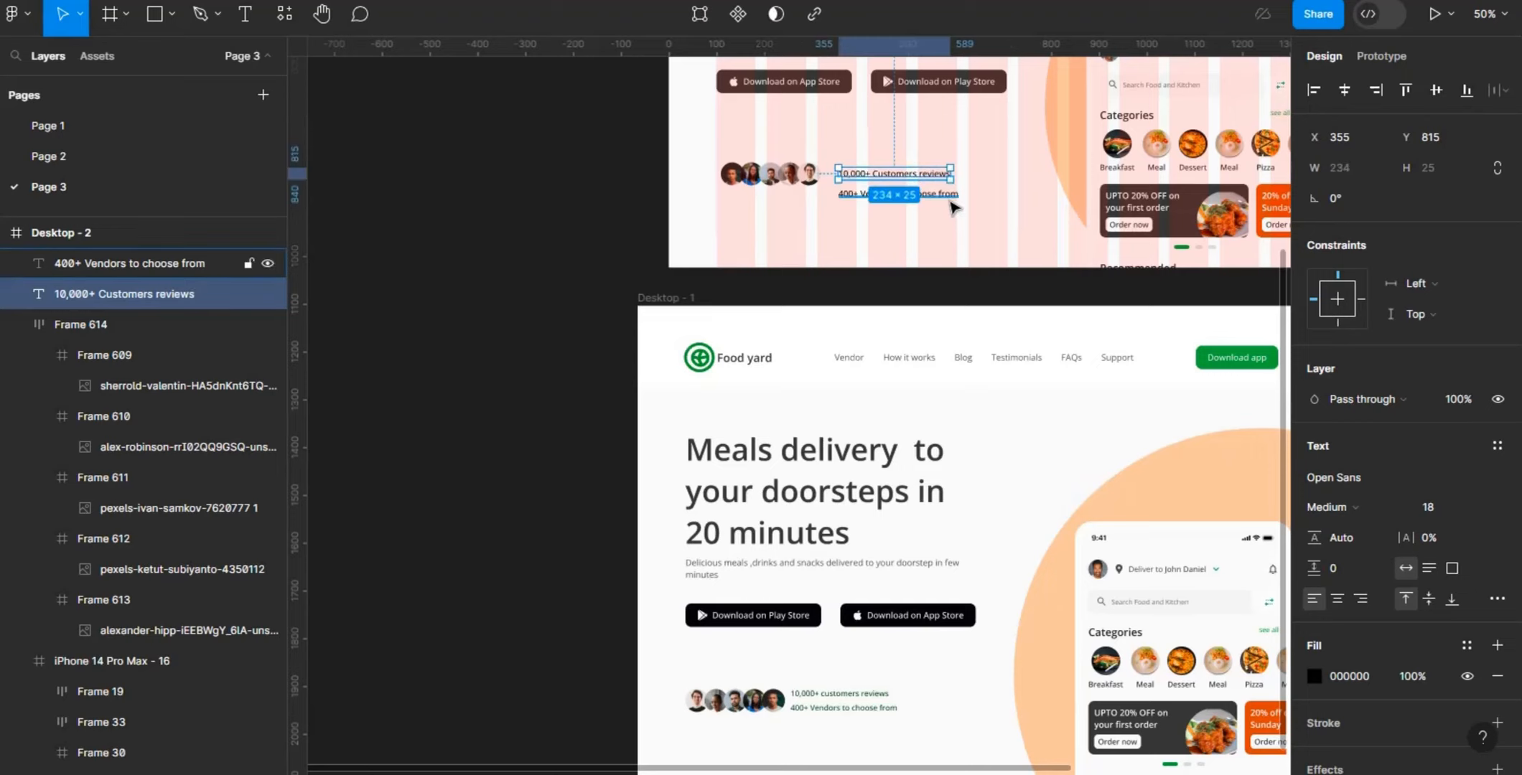
- Combine the reviews and vendors text lines into a vertical auto layout with a spacing of 8
shift+click(953, 208)
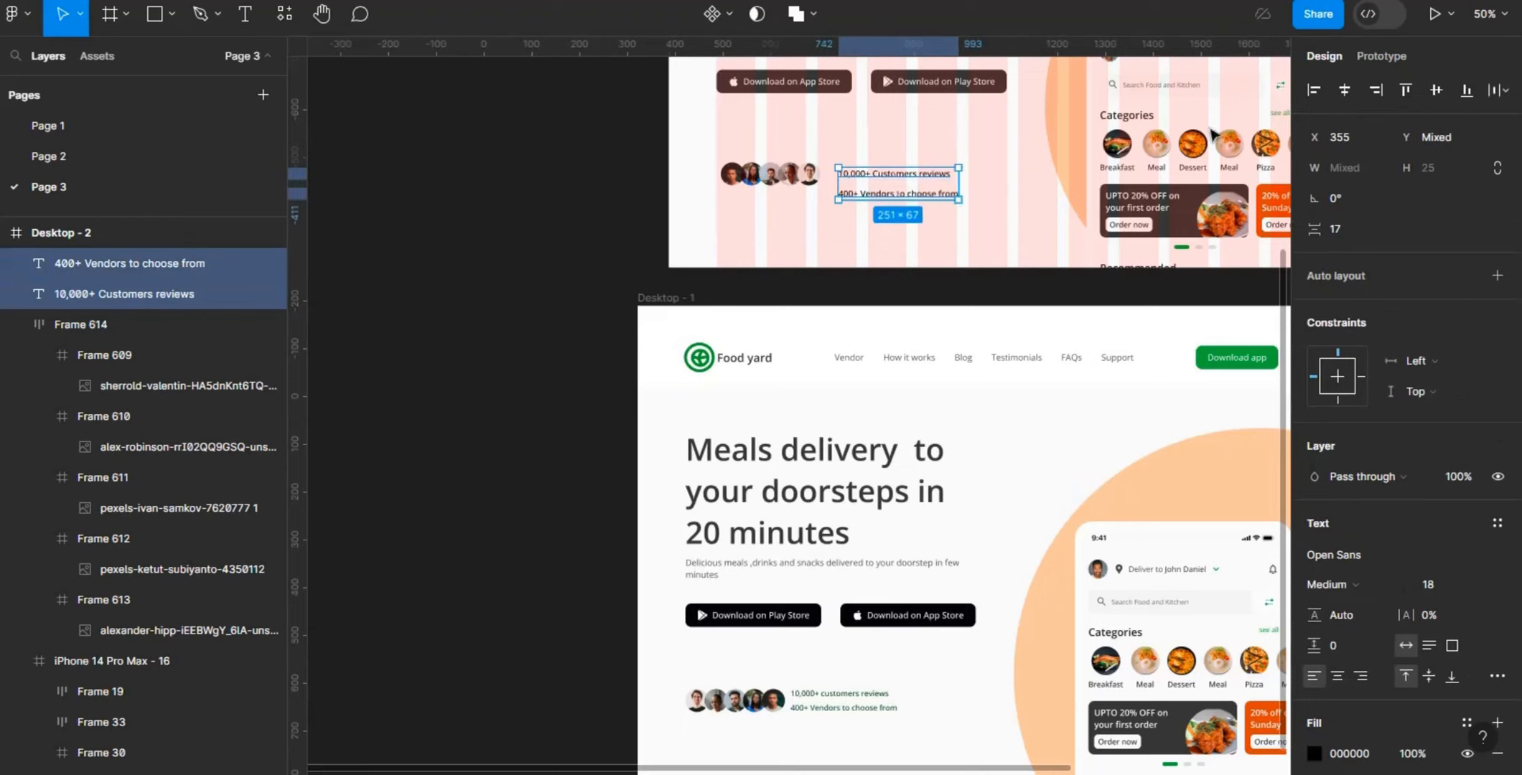
click(1498, 277)
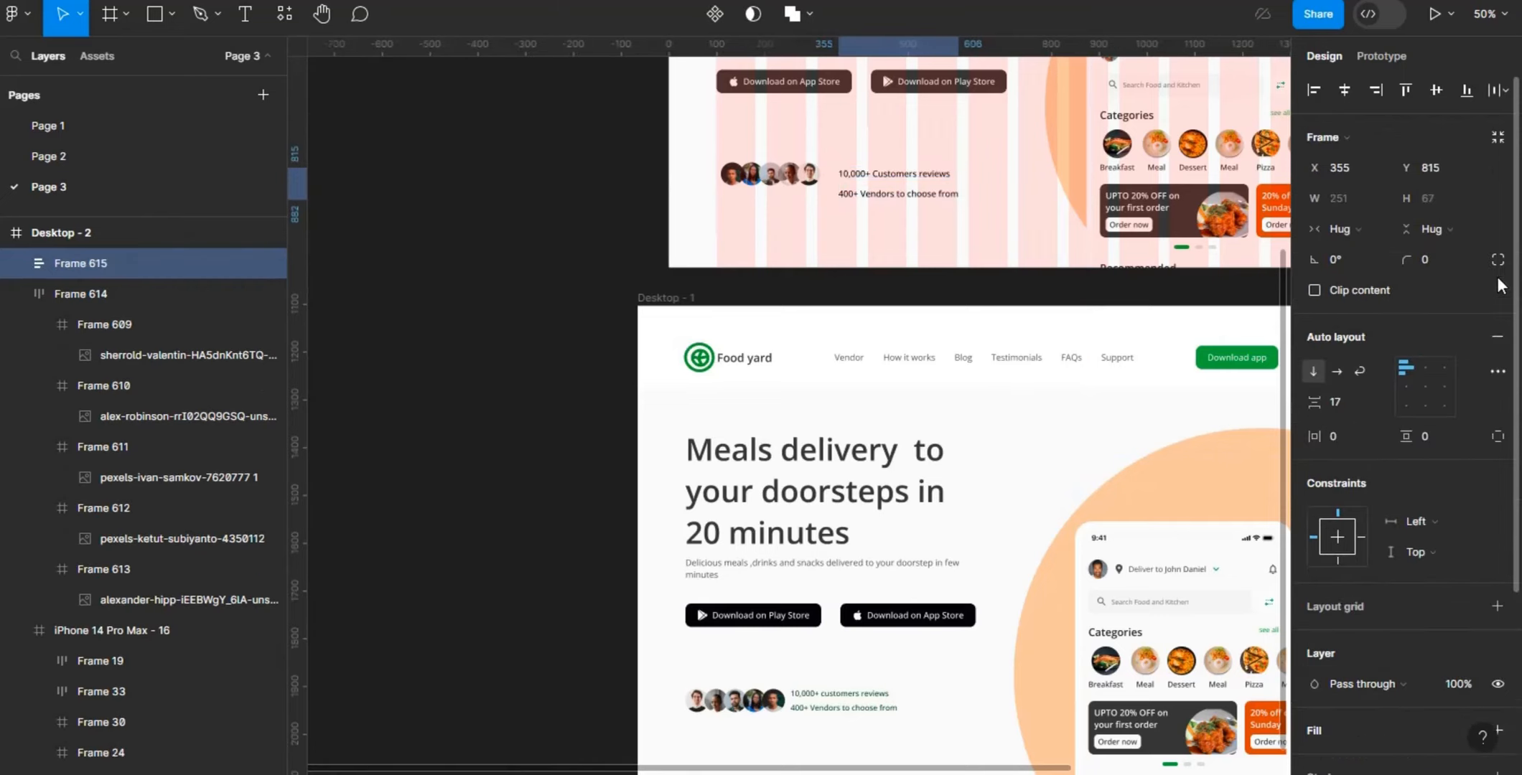
click(1348, 402)
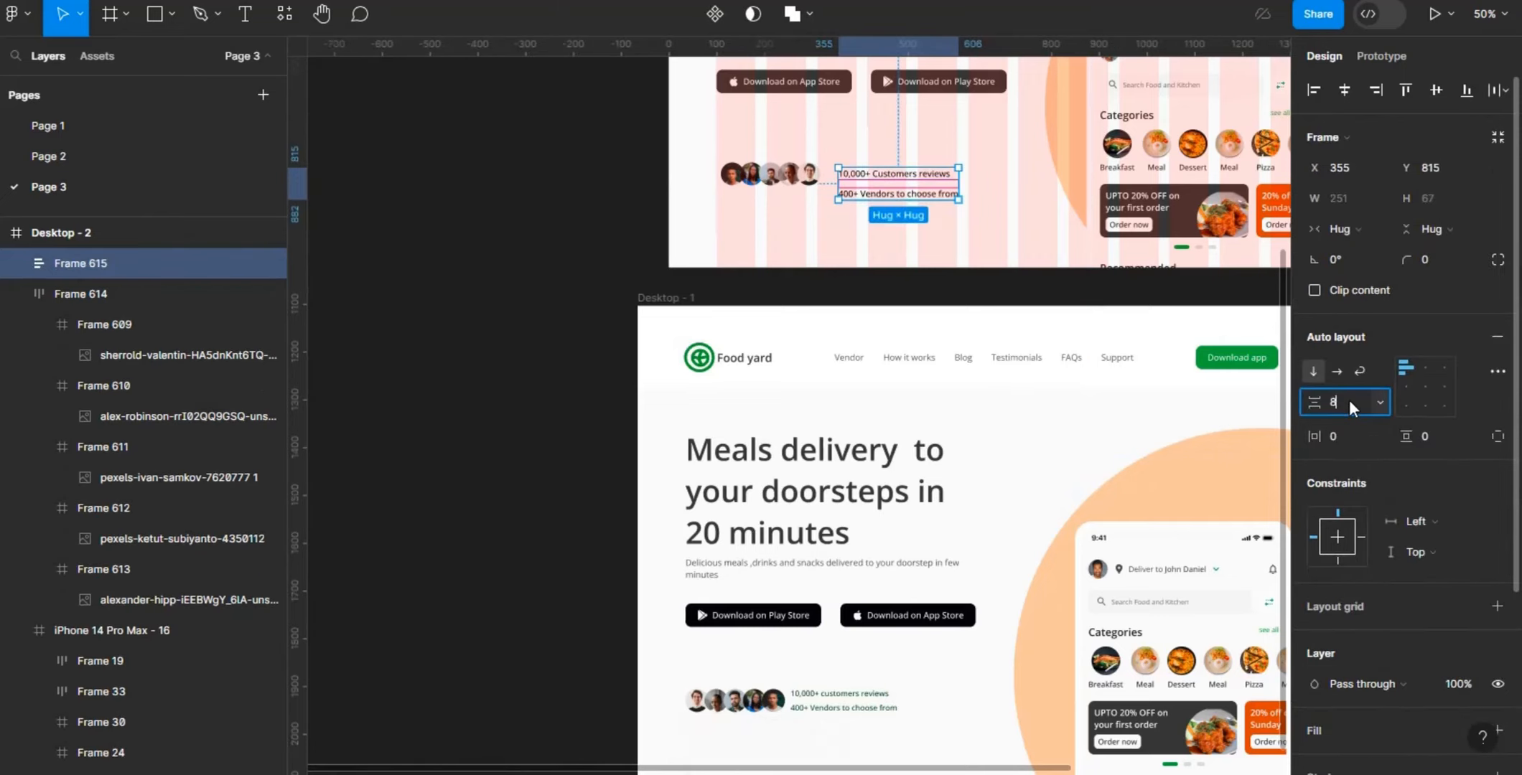
text(8)
key(Return)
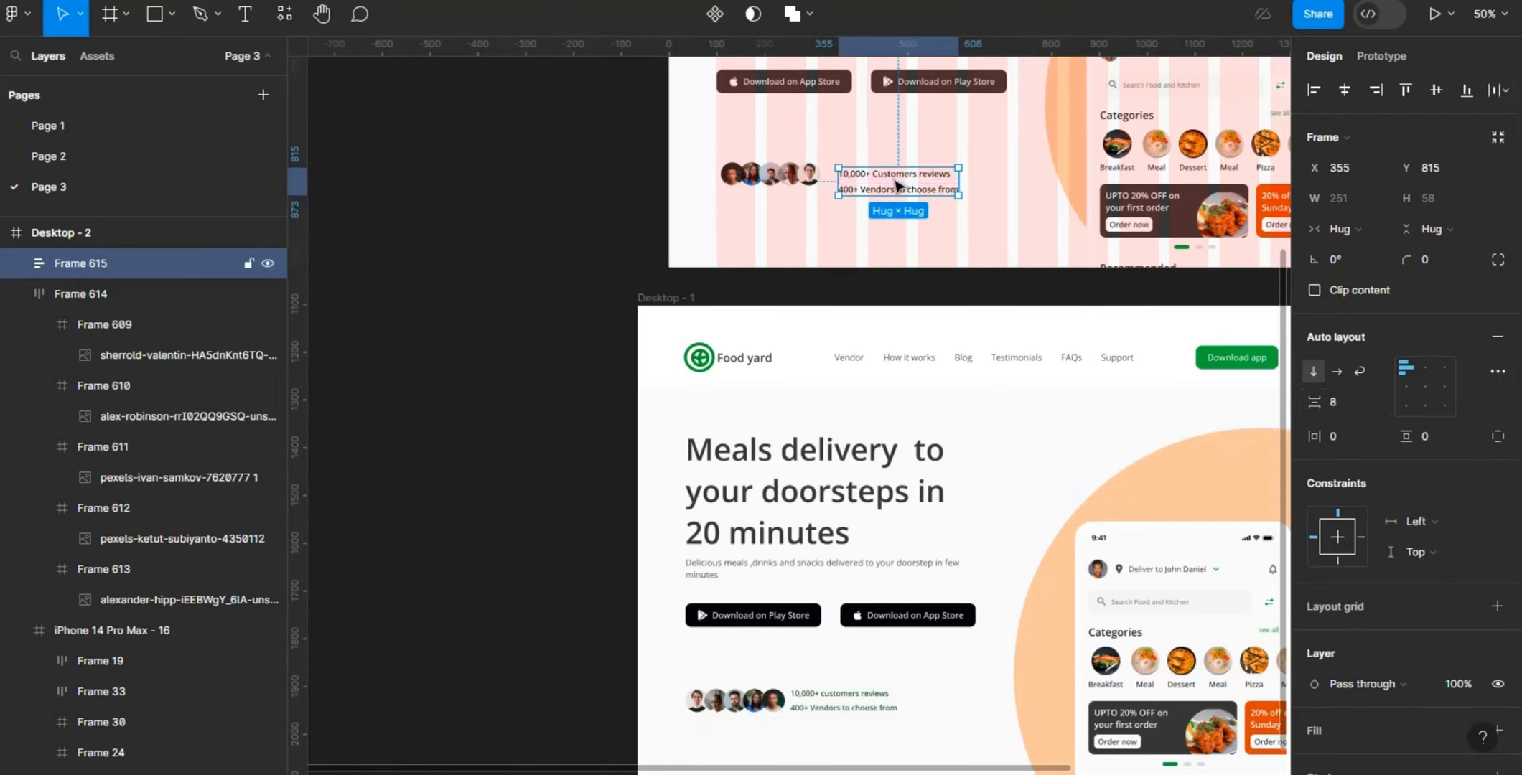
- Move the two-line text block closer to the avatars at X 330, Y 811 and align its contents to the left centre
drag(896, 185, 885, 184)
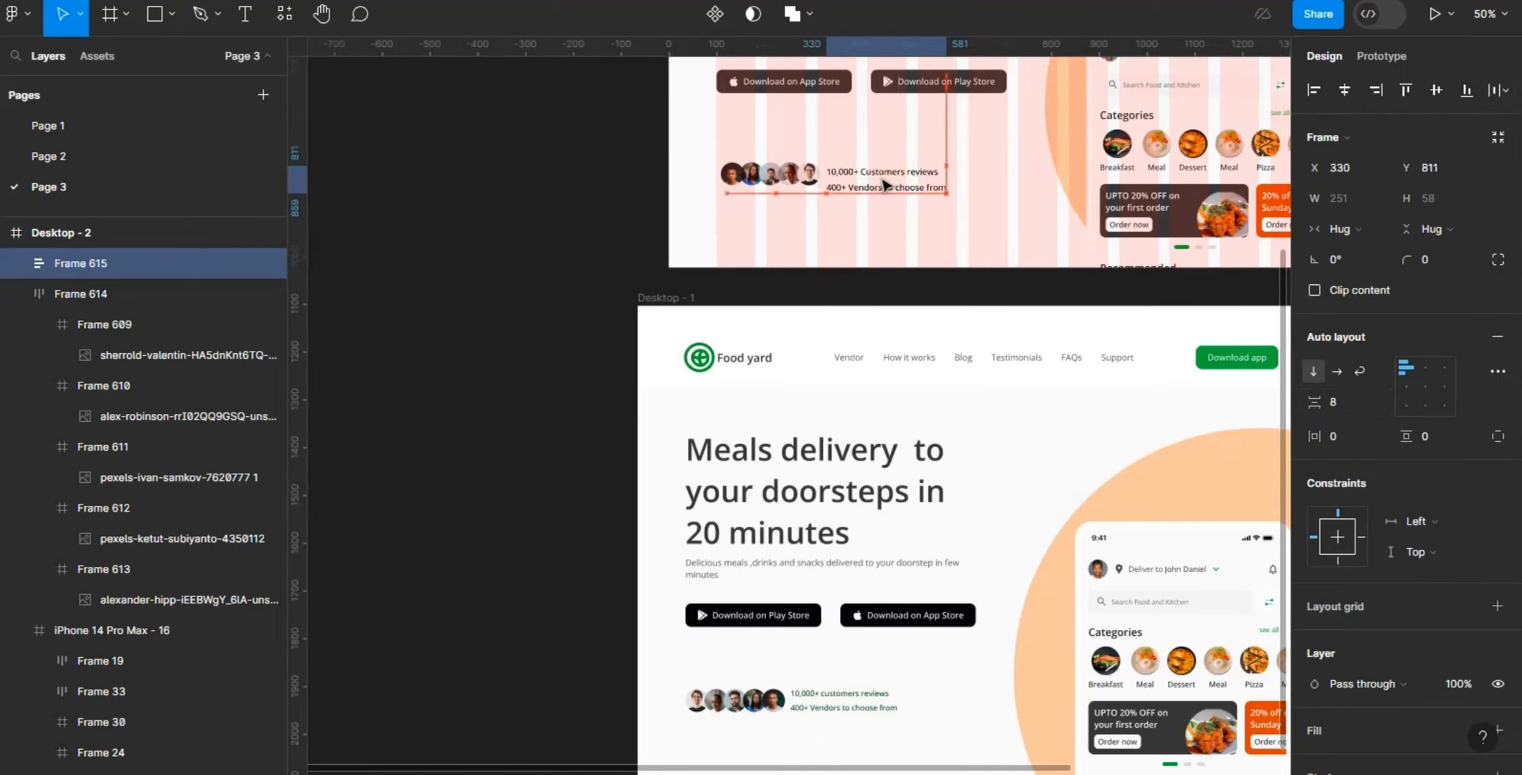
click(1429, 385)
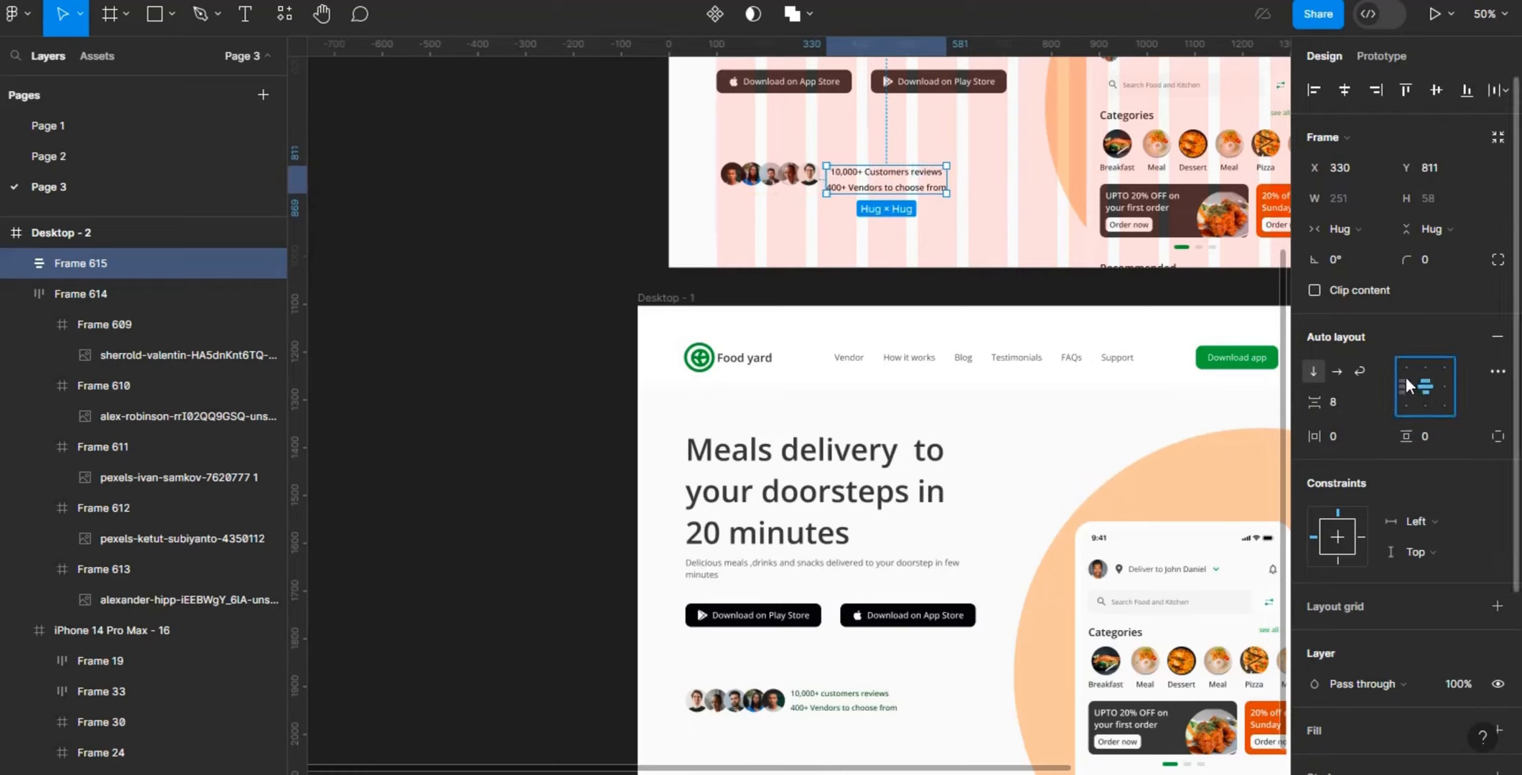
click(1403, 382)
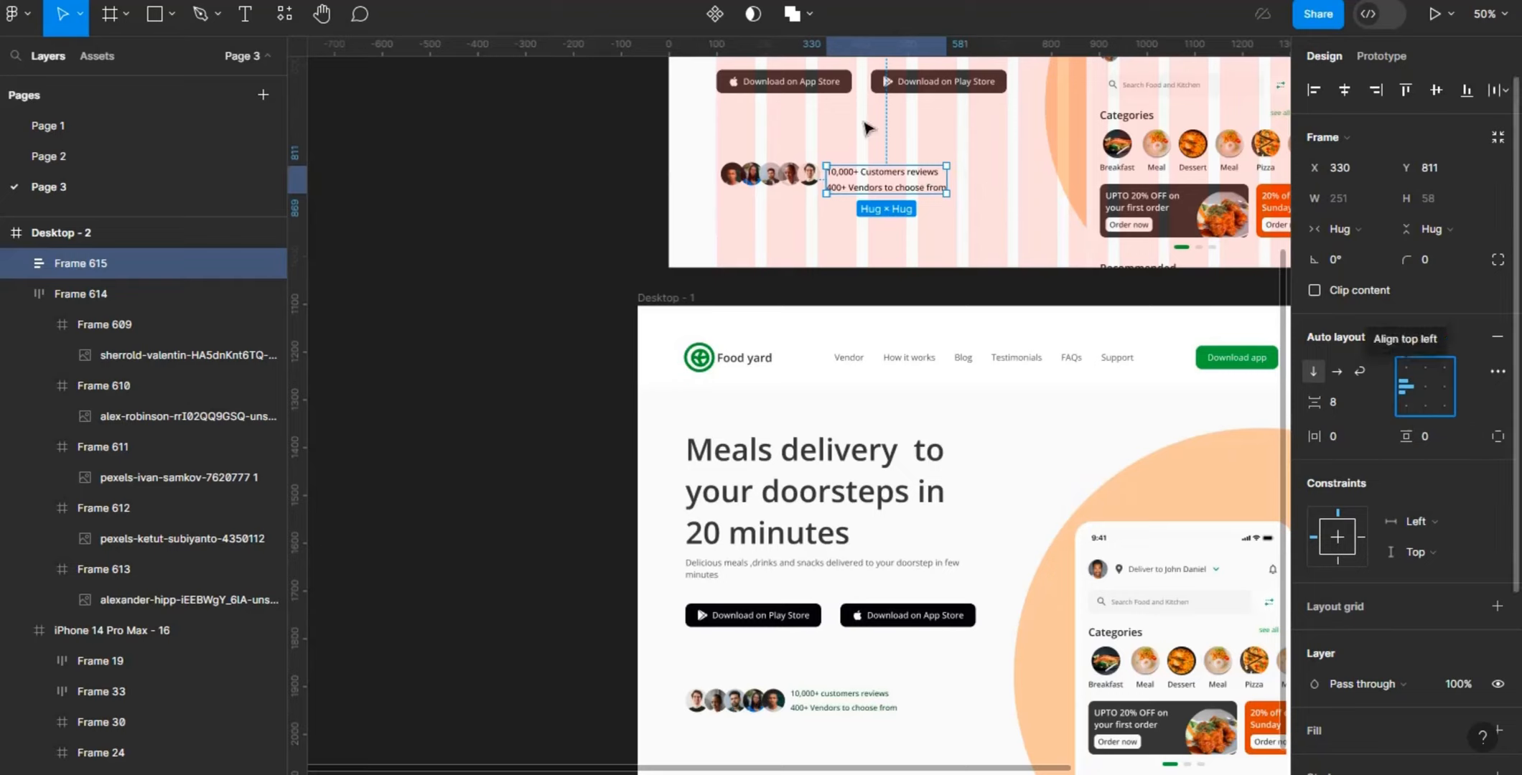
- Combine the avatar row and the two-line text block into one horizontal auto layout and select the combined frame
shift+click(795, 181)
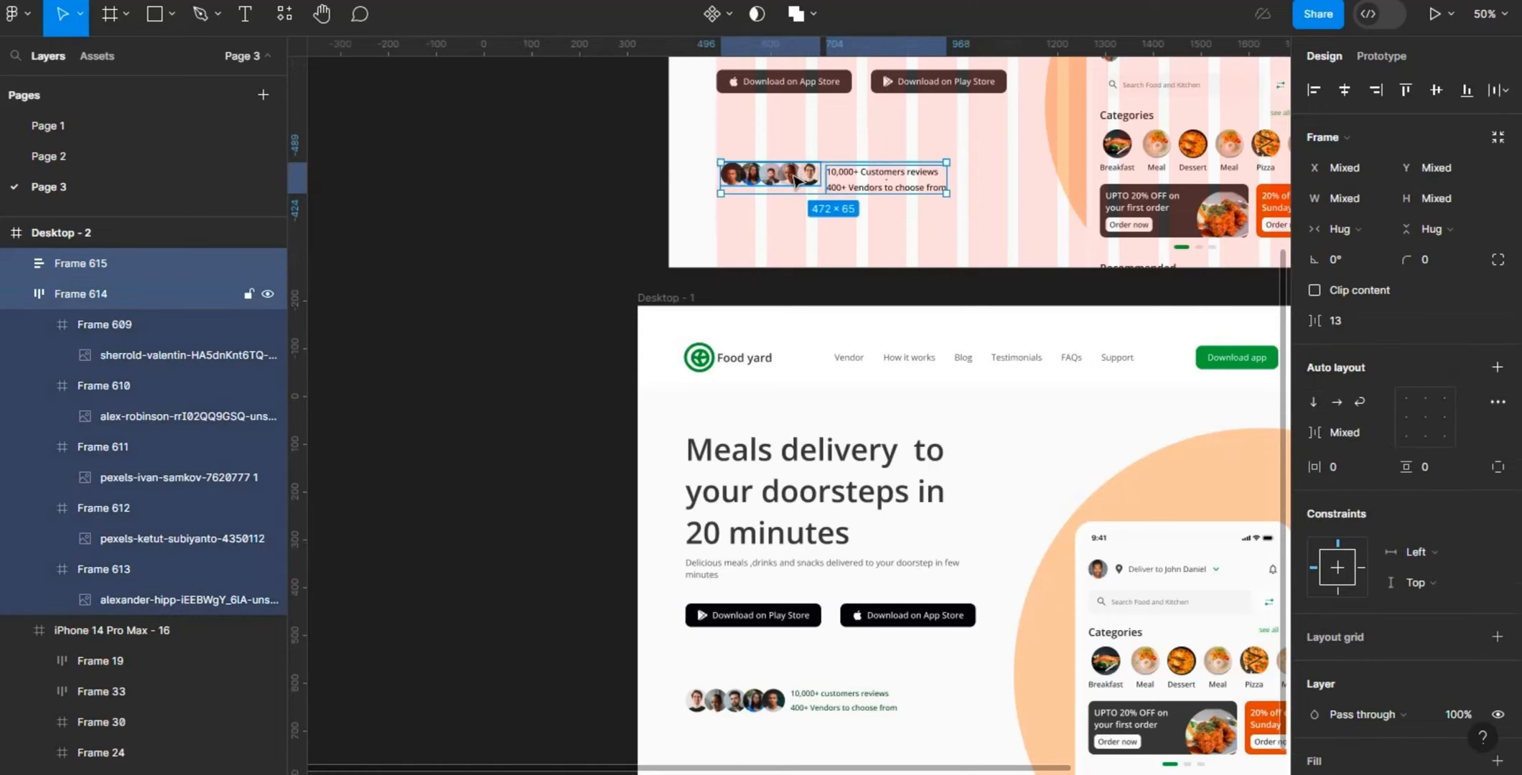
click(1497, 369)
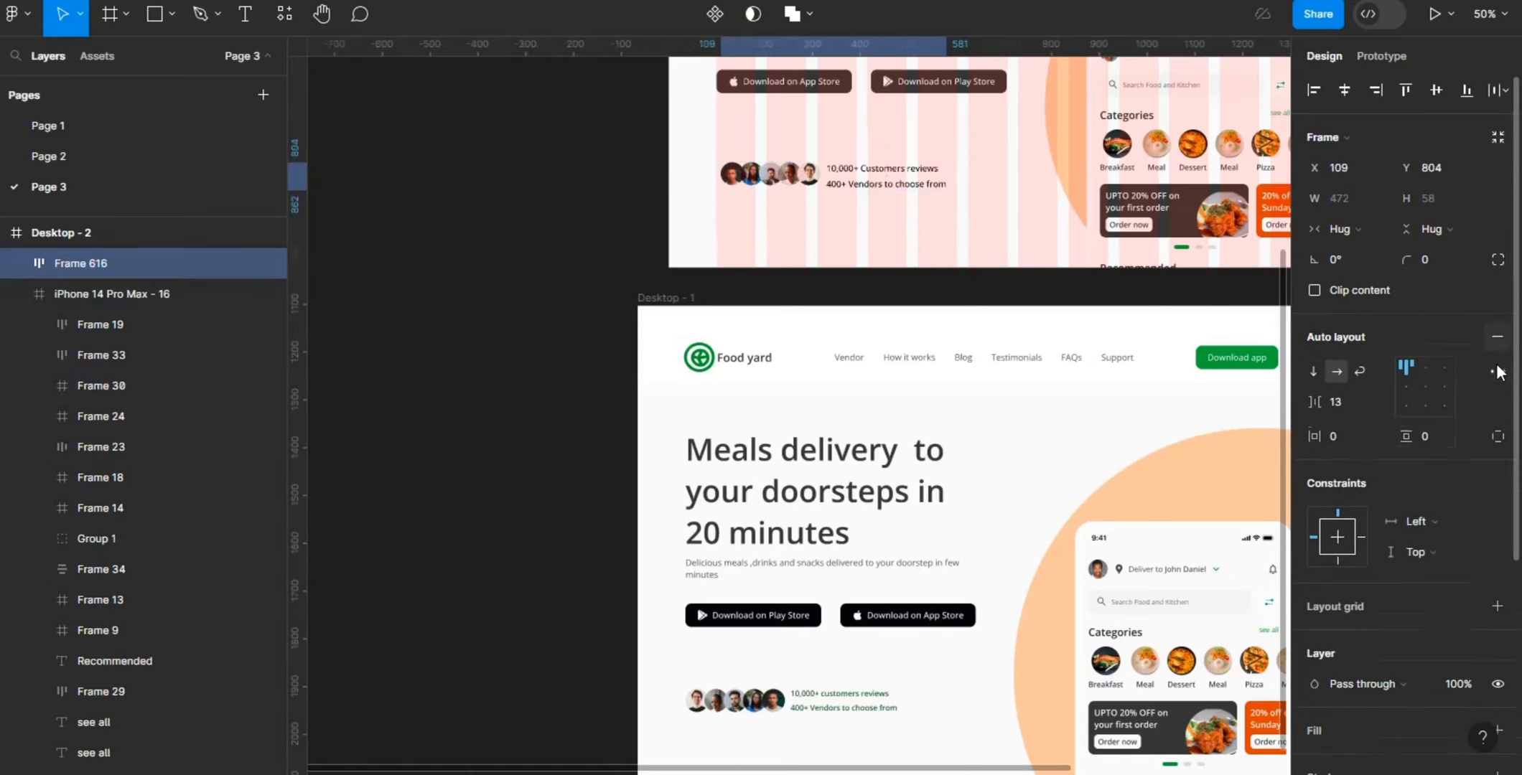
double_click(860, 181)
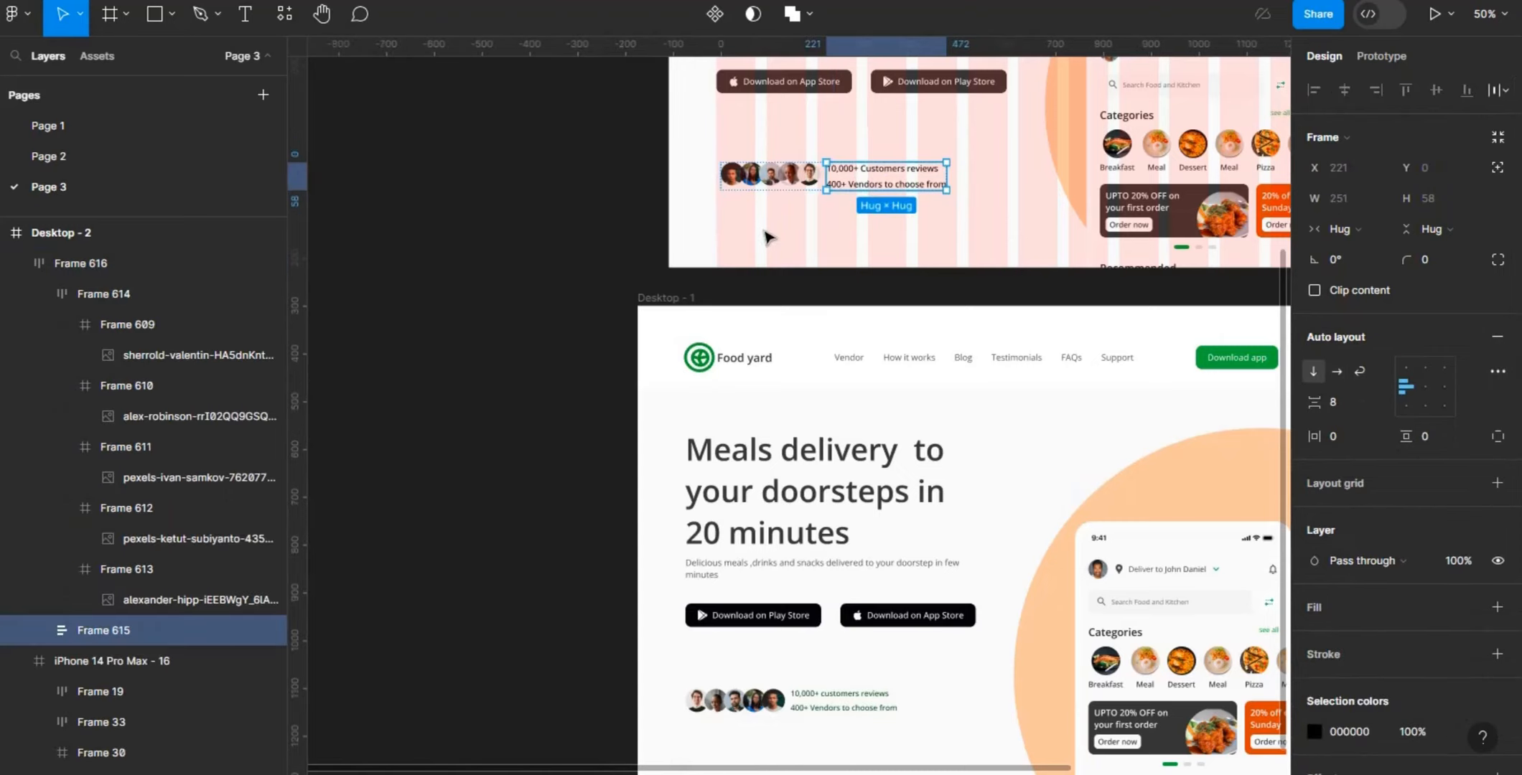
click(768, 237)
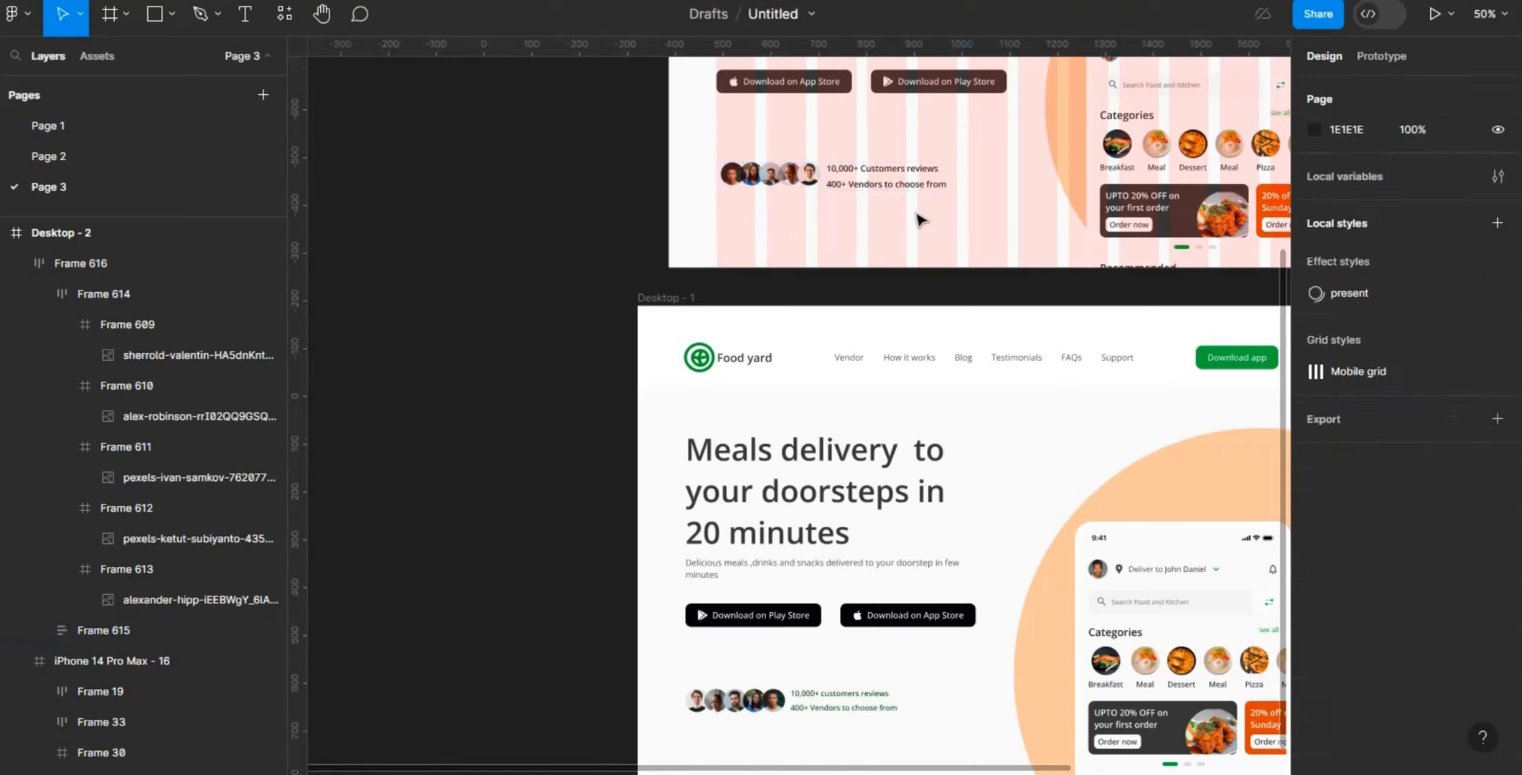
click(903, 179)
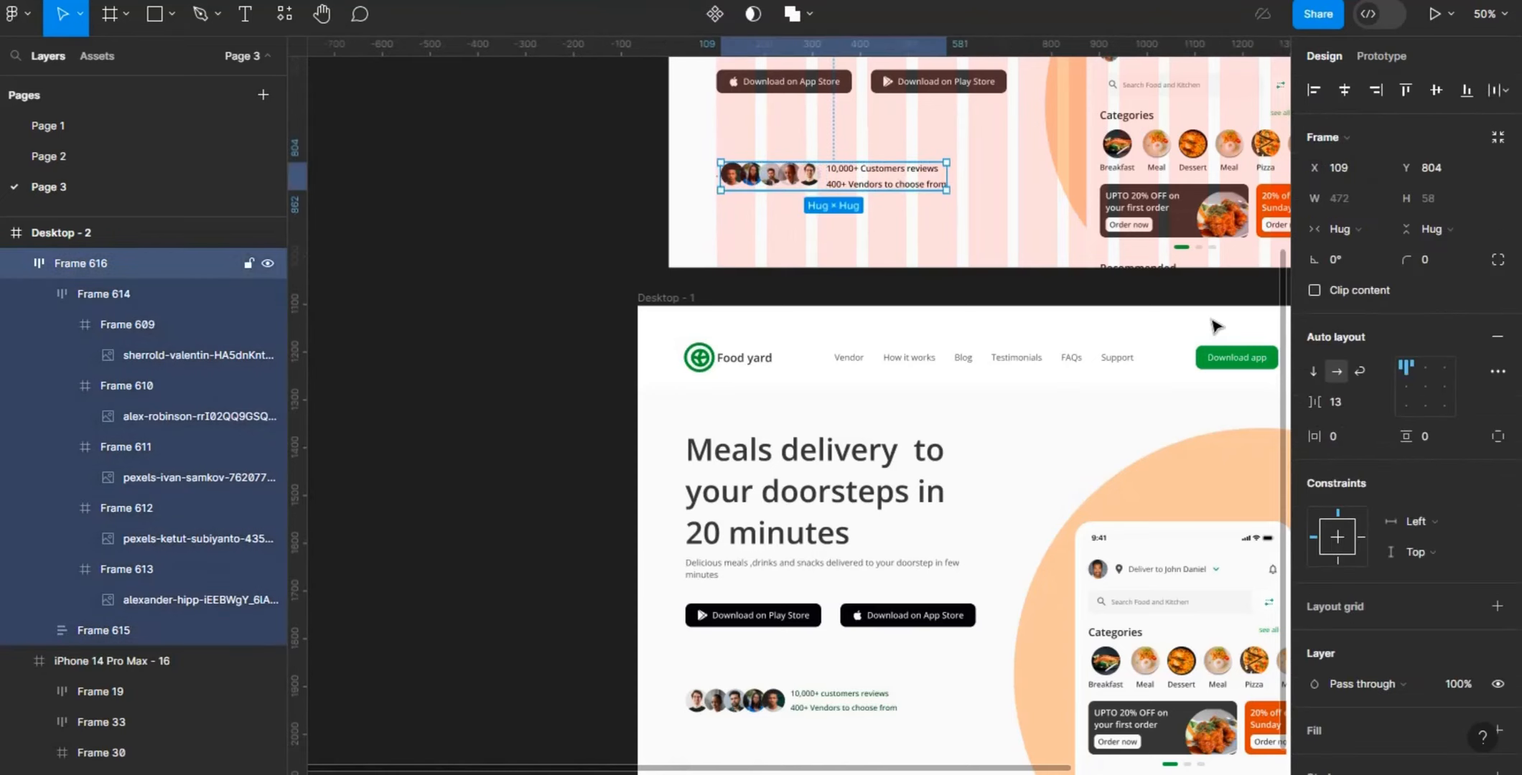
- Set the spacing between the avatars and the two-line text to 12 and centre the contents of the combined frame
click(1352, 400)
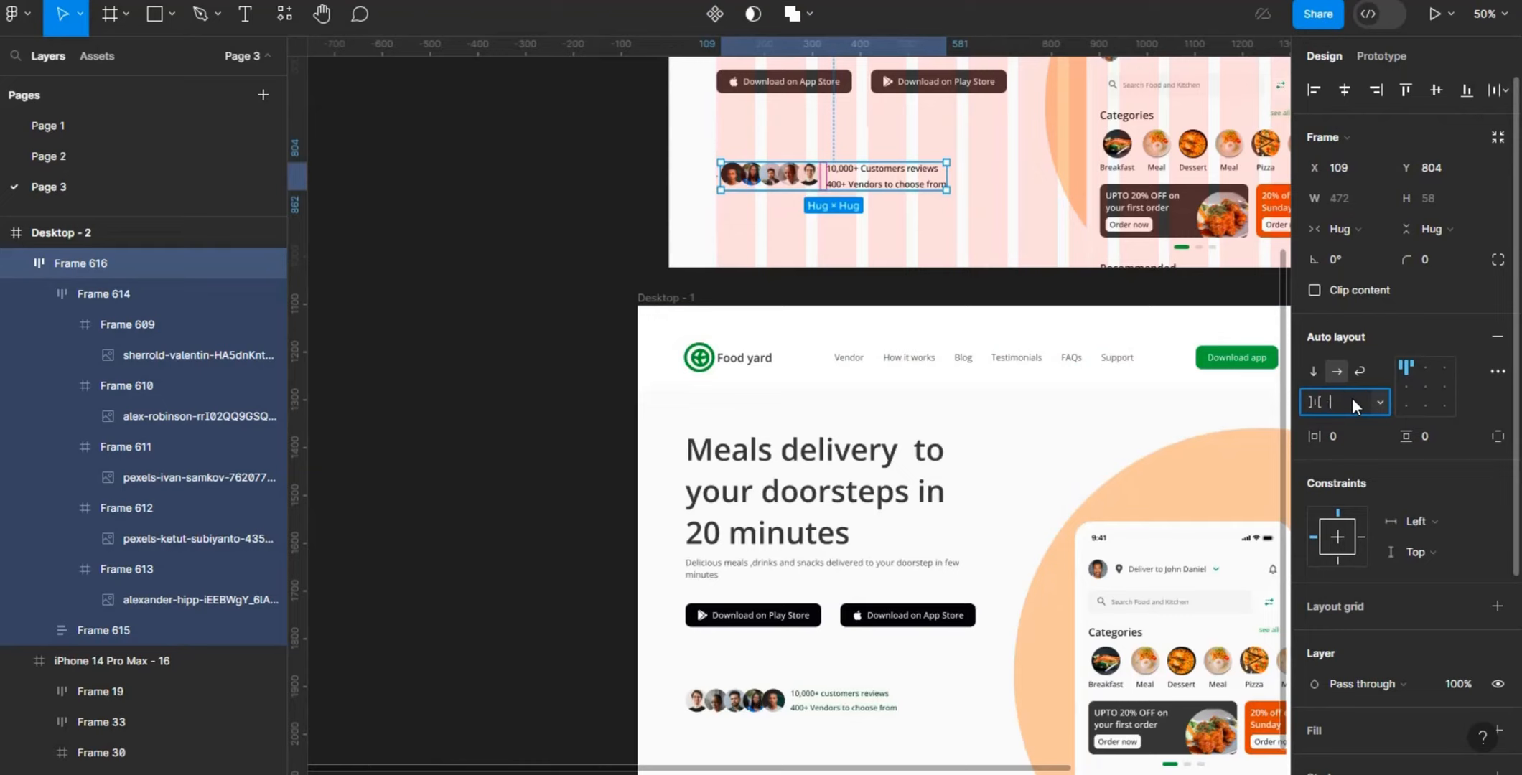
text(12)
key(Return)
click(1429, 388)
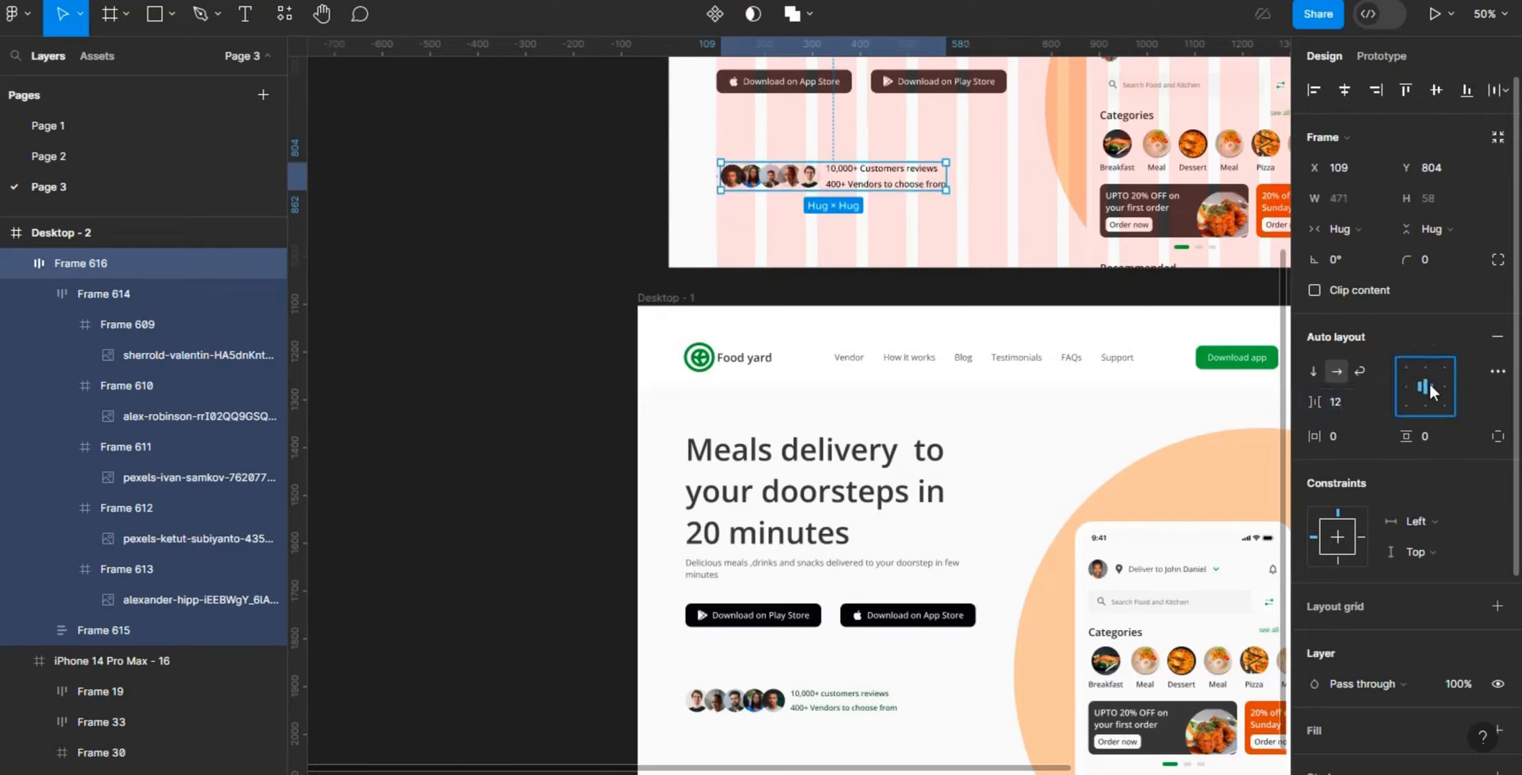
- Recolour the reviews and vendors text with the green sampled from the Download app button, with its HSL lightness lowered to 20
double_click(894, 185)
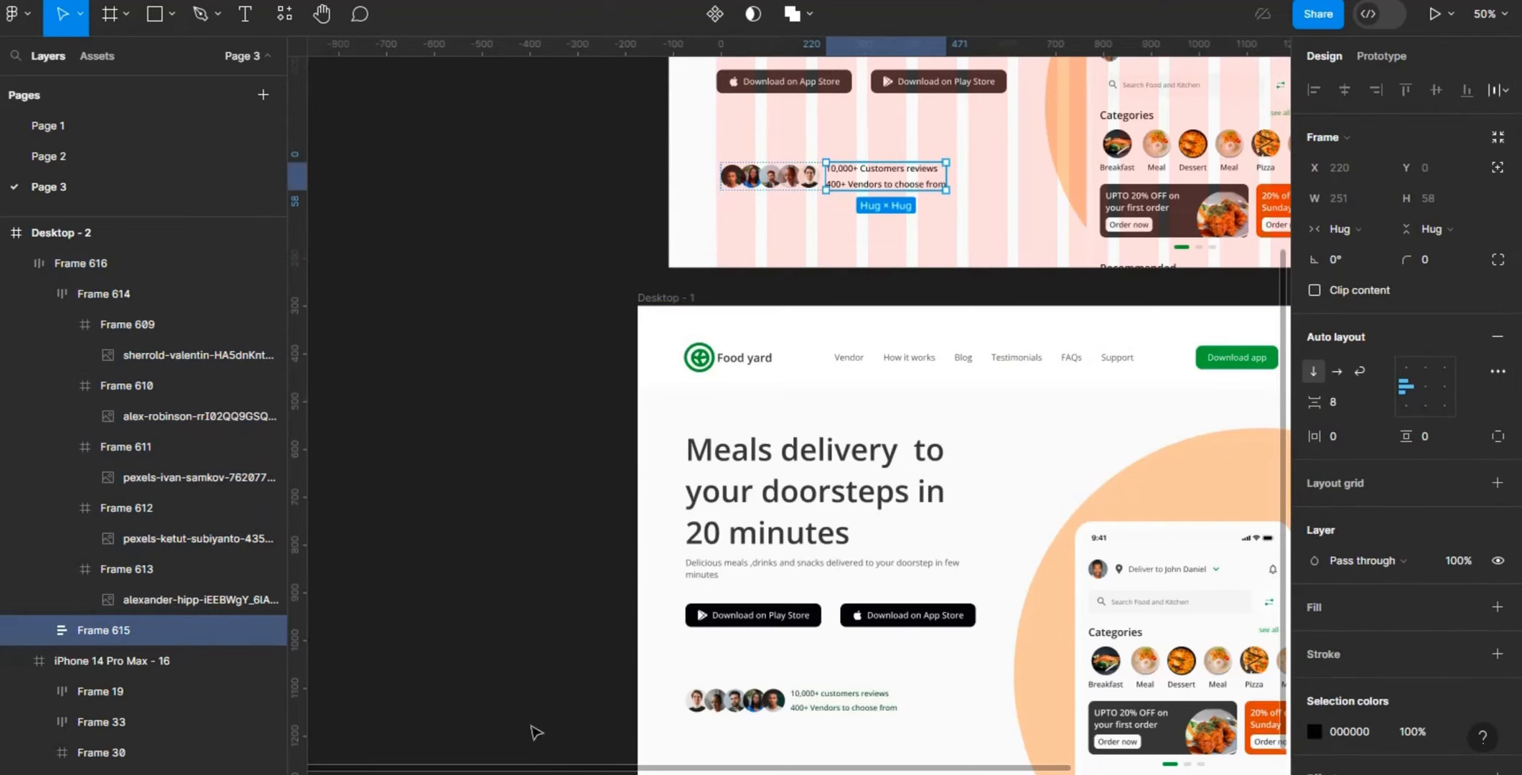
scroll(527, 770, right, 5)
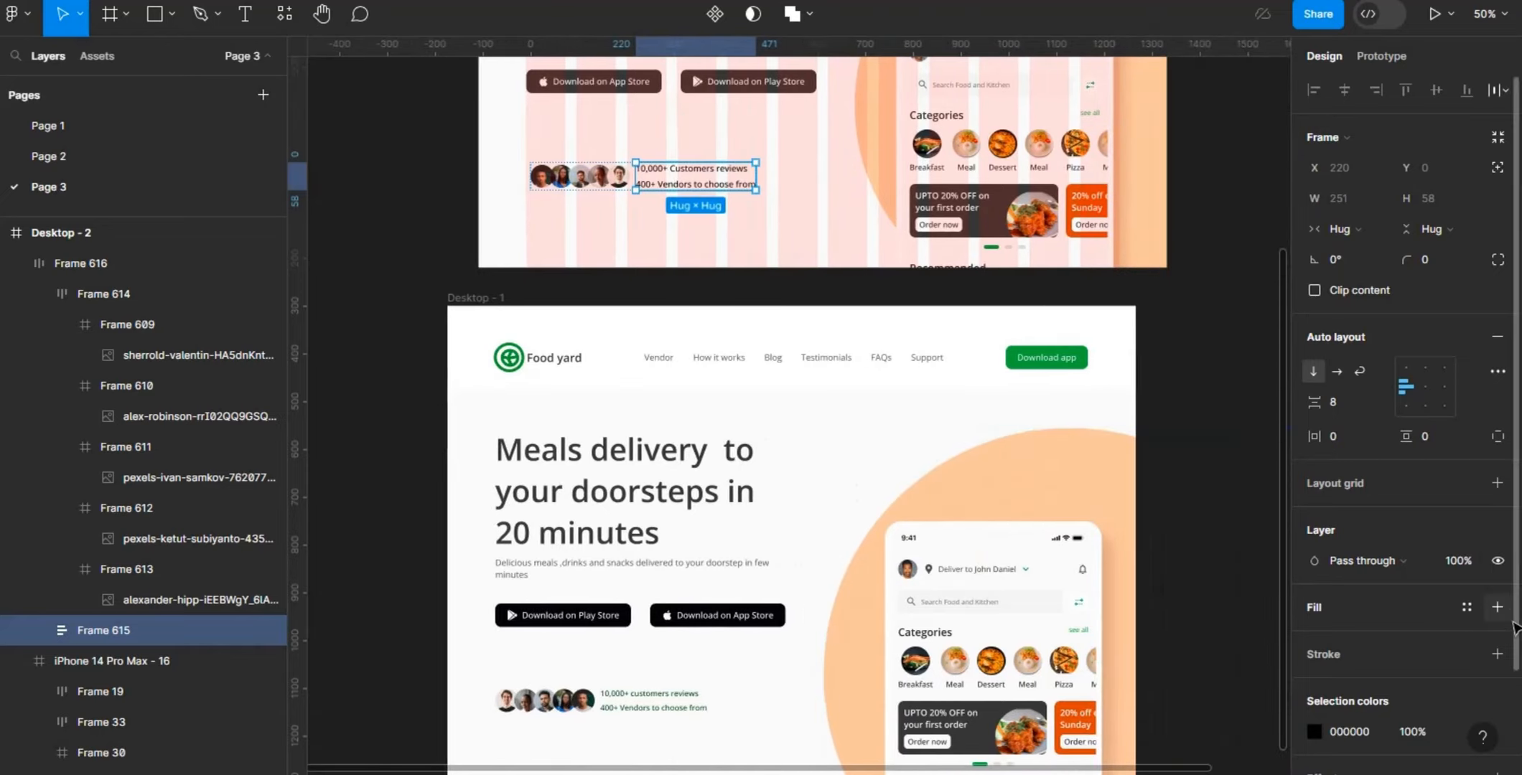
scroll(1515, 700, down, 3)
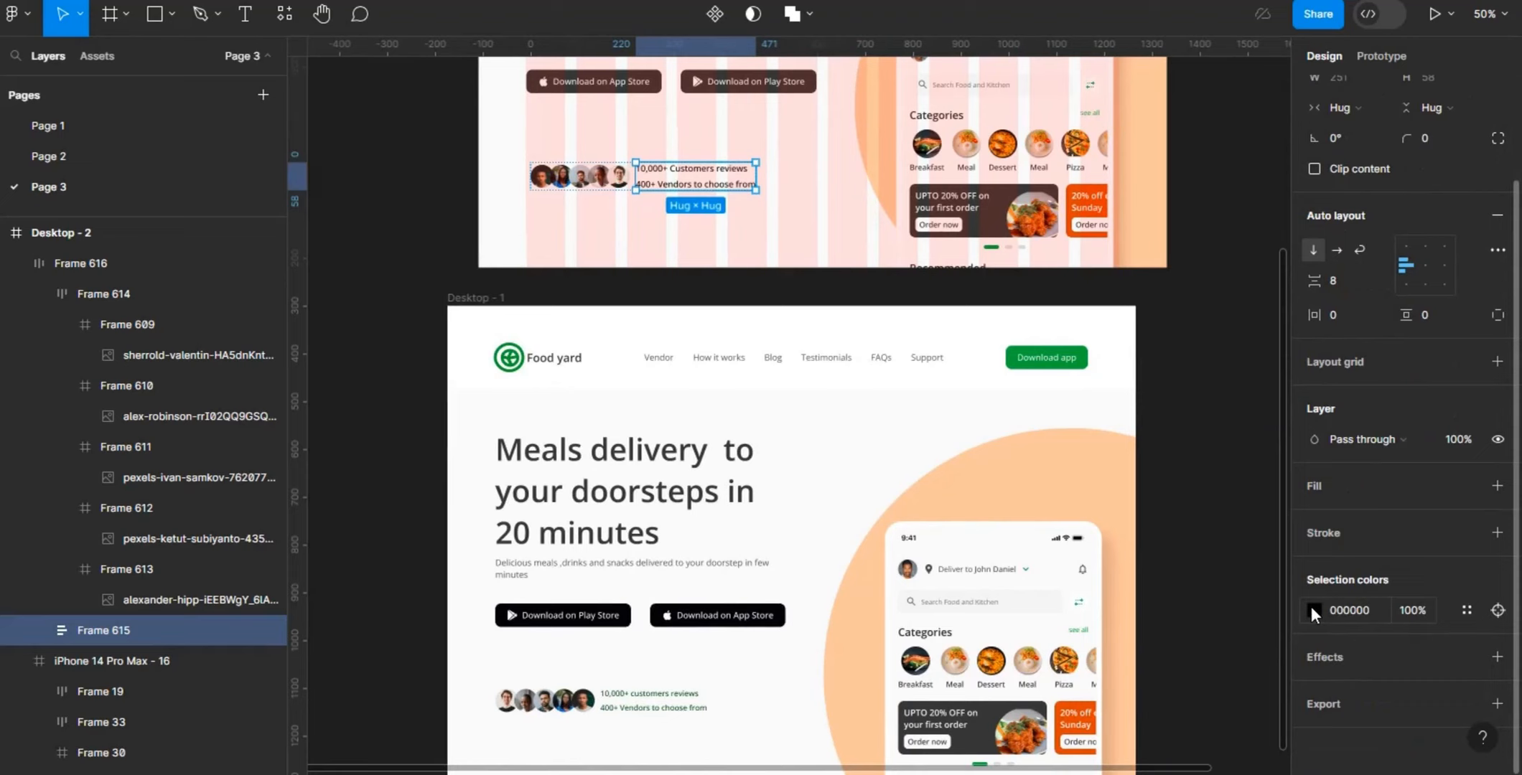
click(1312, 610)
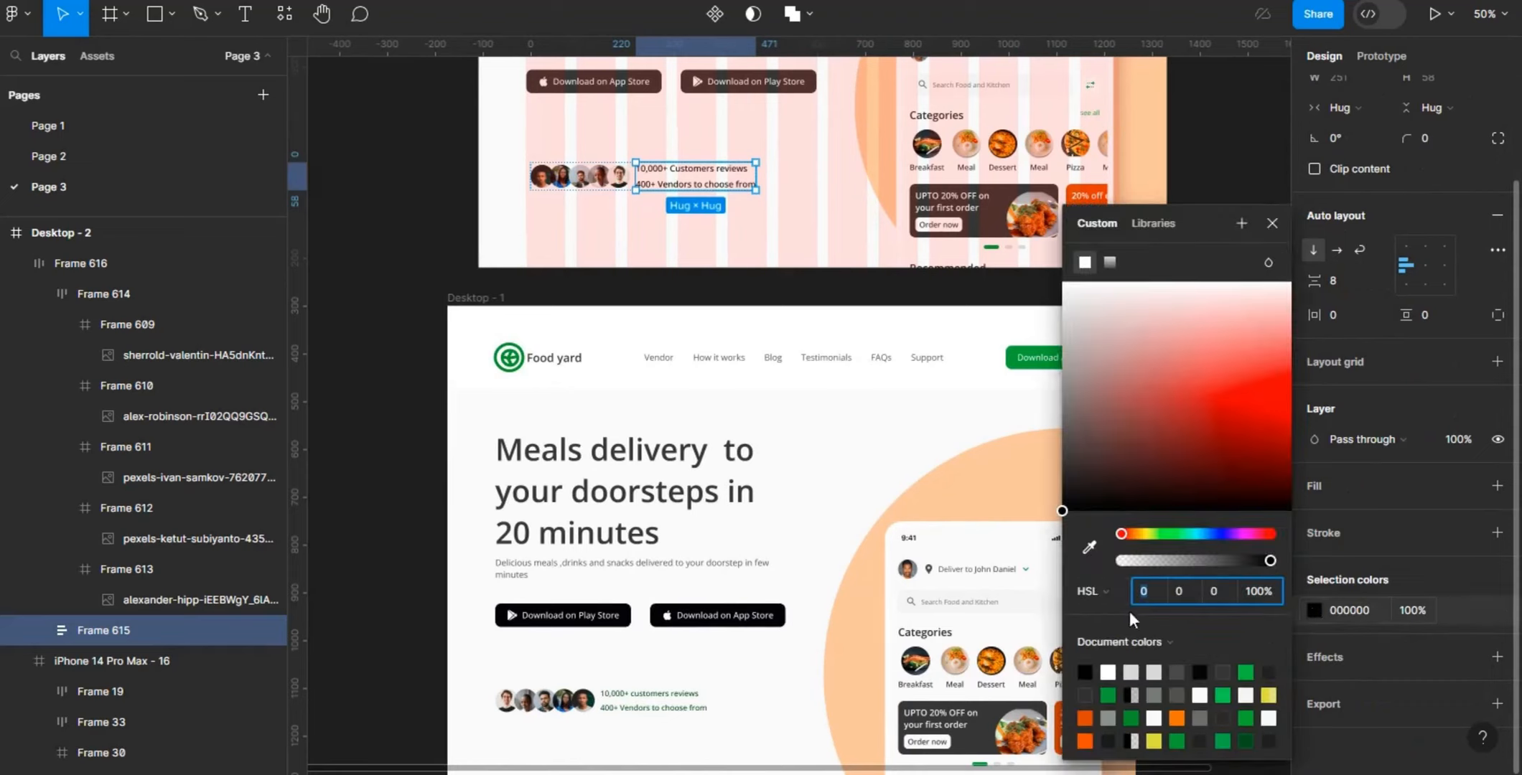
click(1088, 547)
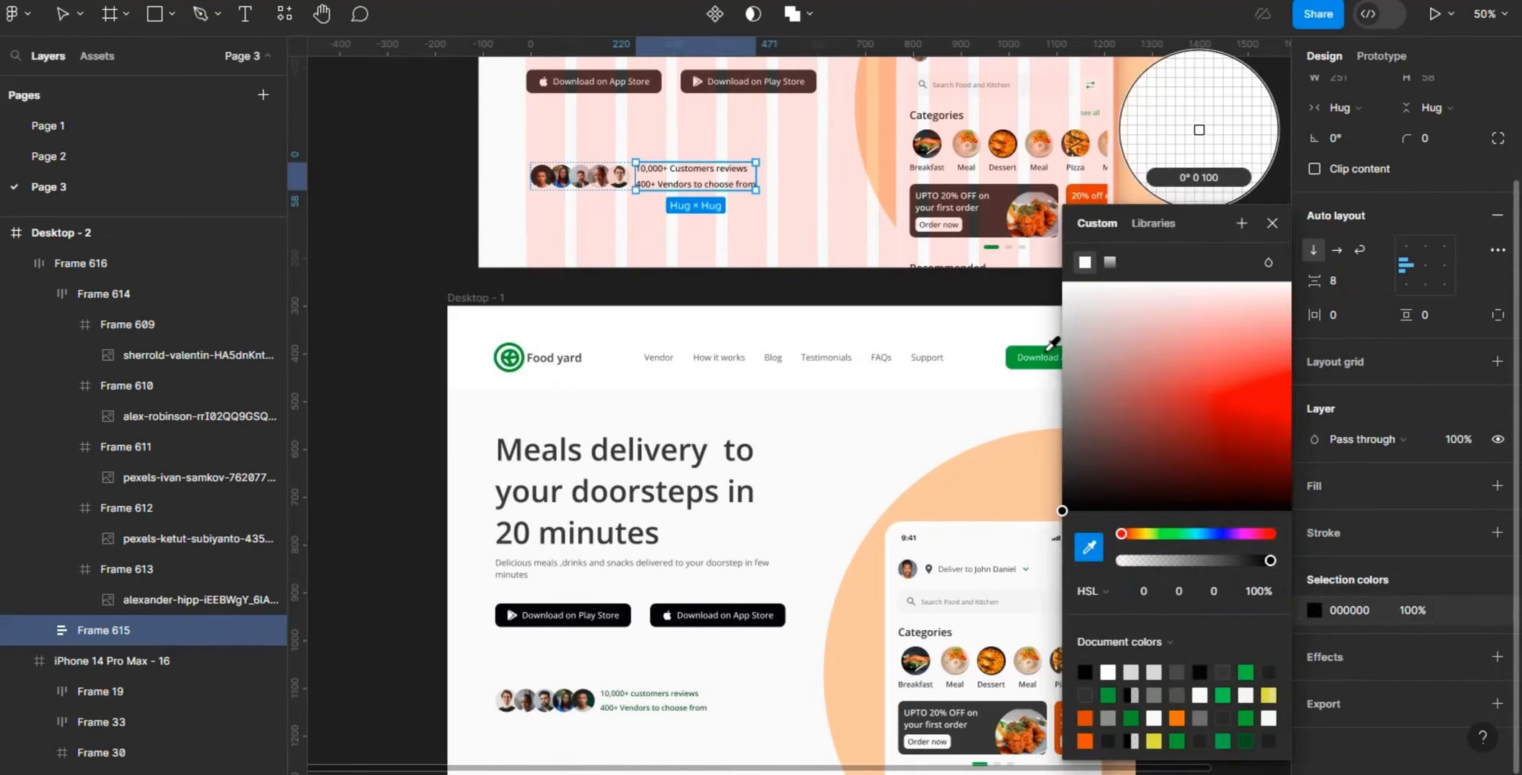
click(1048, 351)
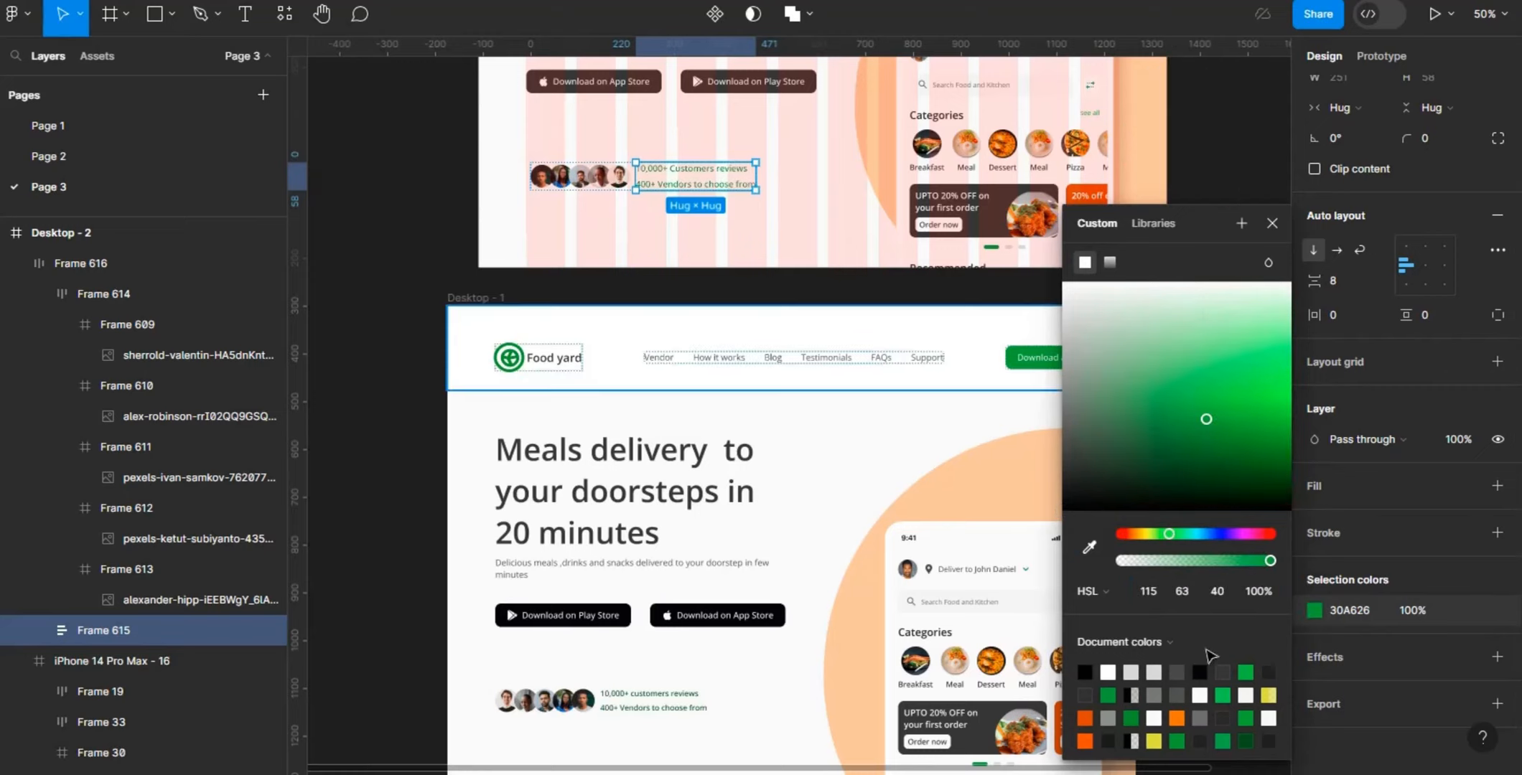
click(1214, 590)
key(BackSpace)
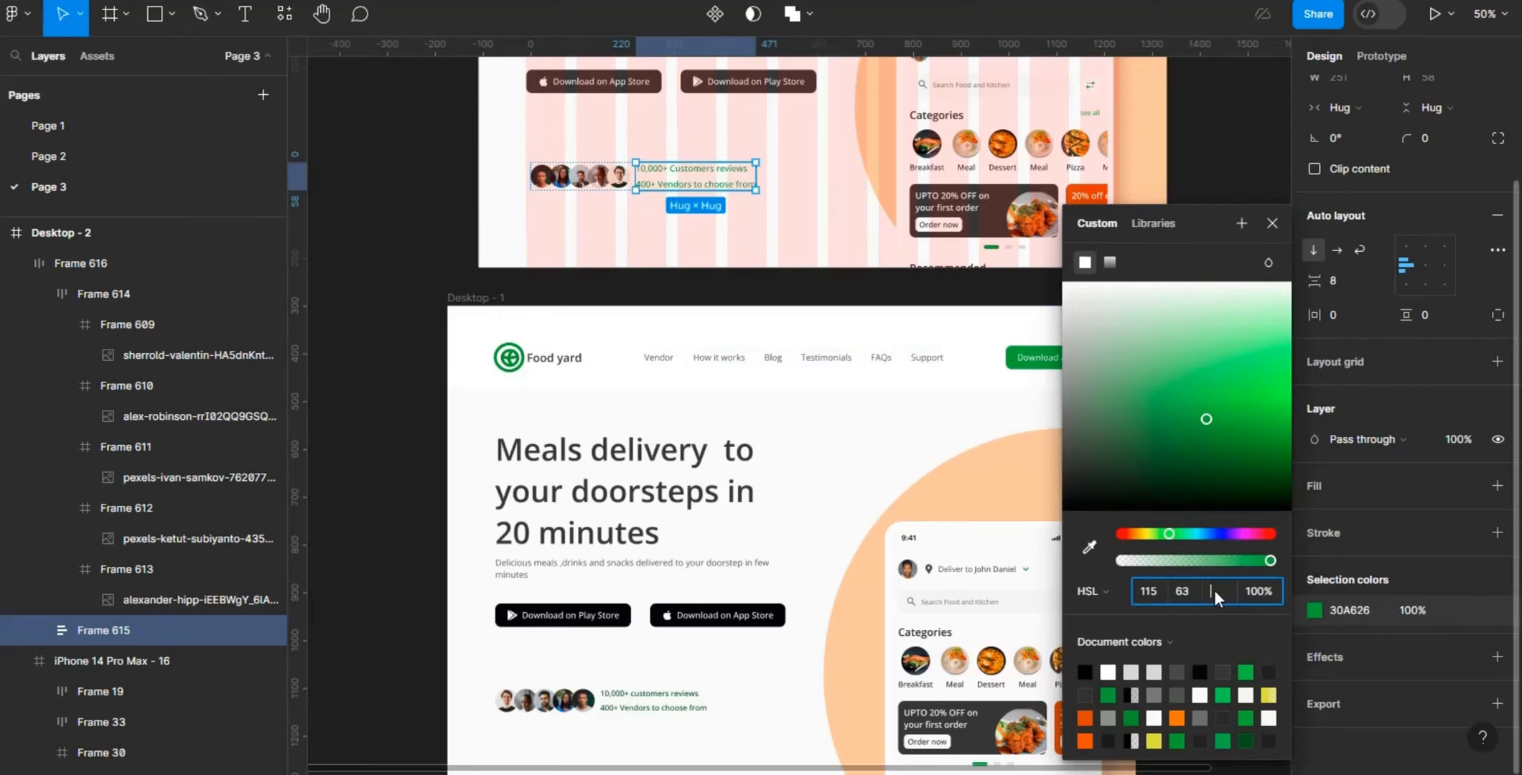
key(Return)
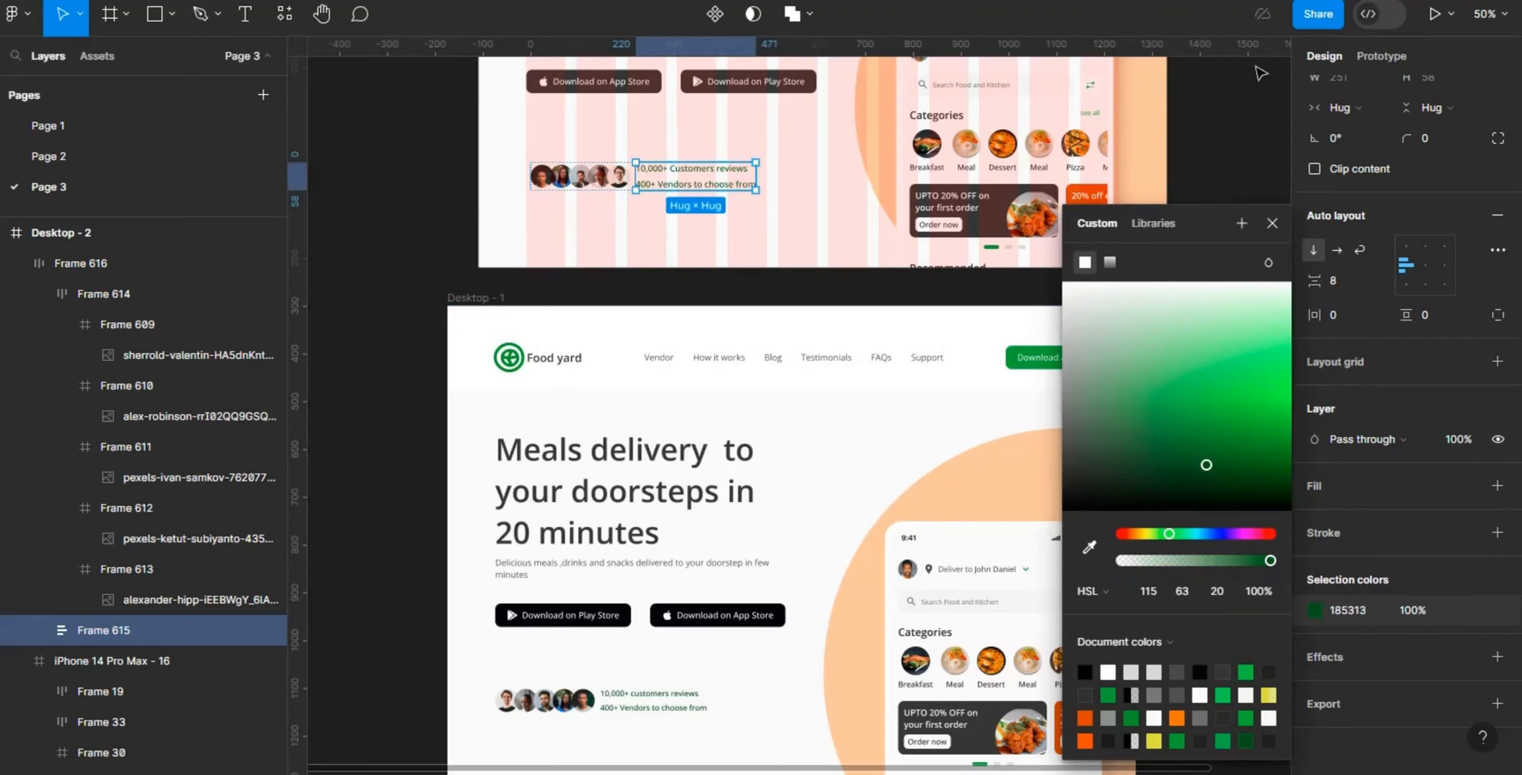
click(1250, 120)
- Check the fill colour of the dark green palette swatch above the Desktop - 2 frame
drag(1282, 328, 1279, 66)
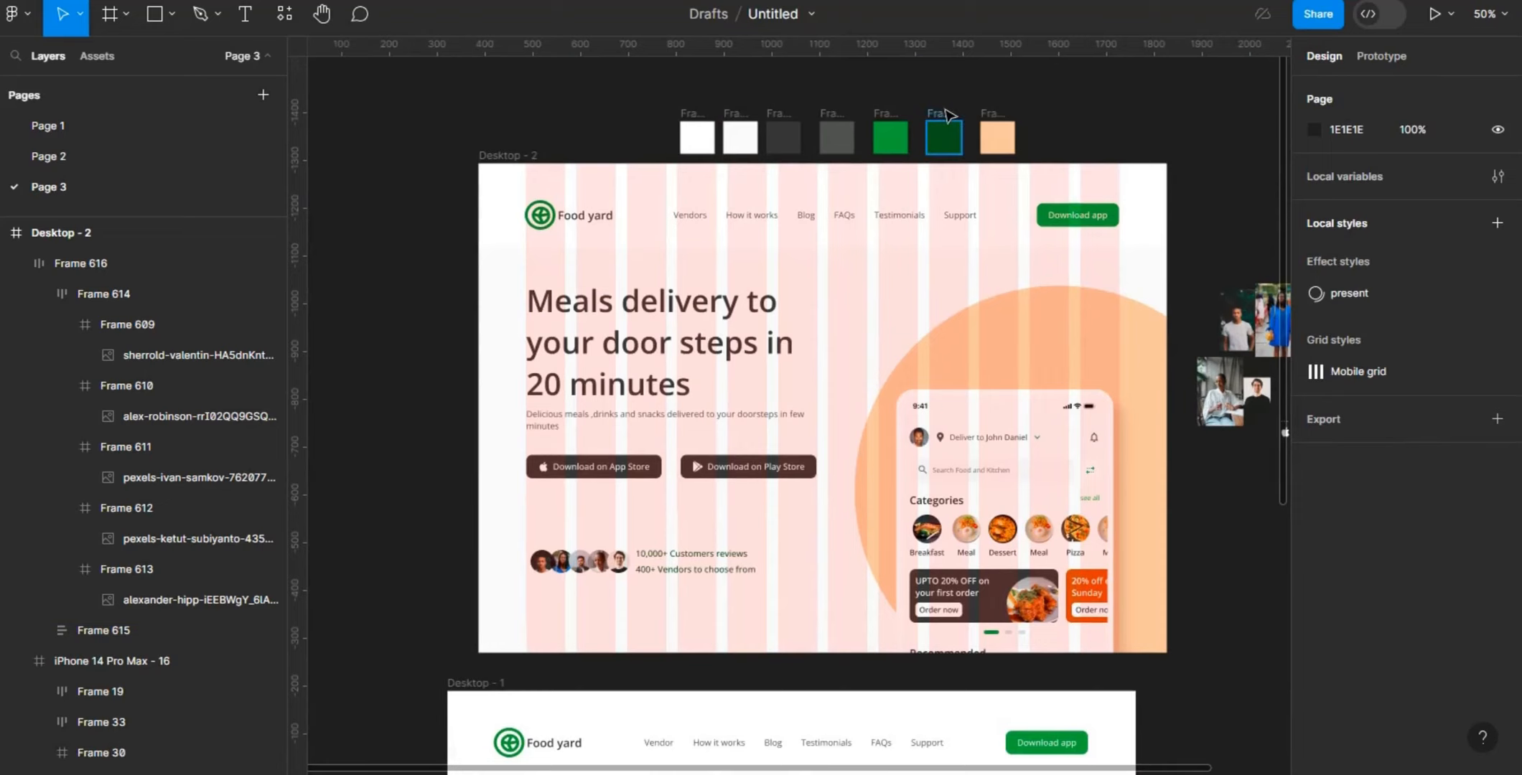
click(946, 111)
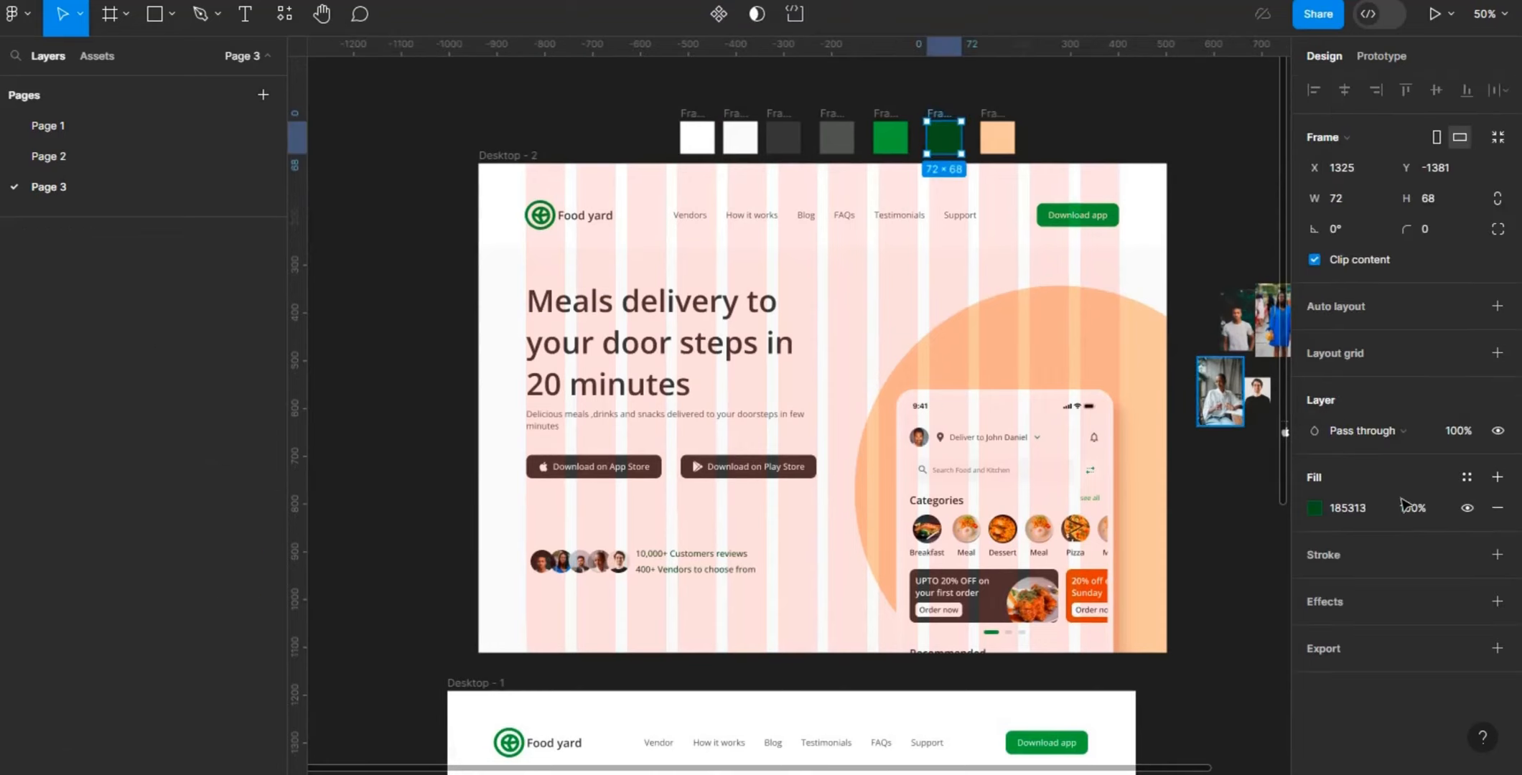
click(1314, 509)
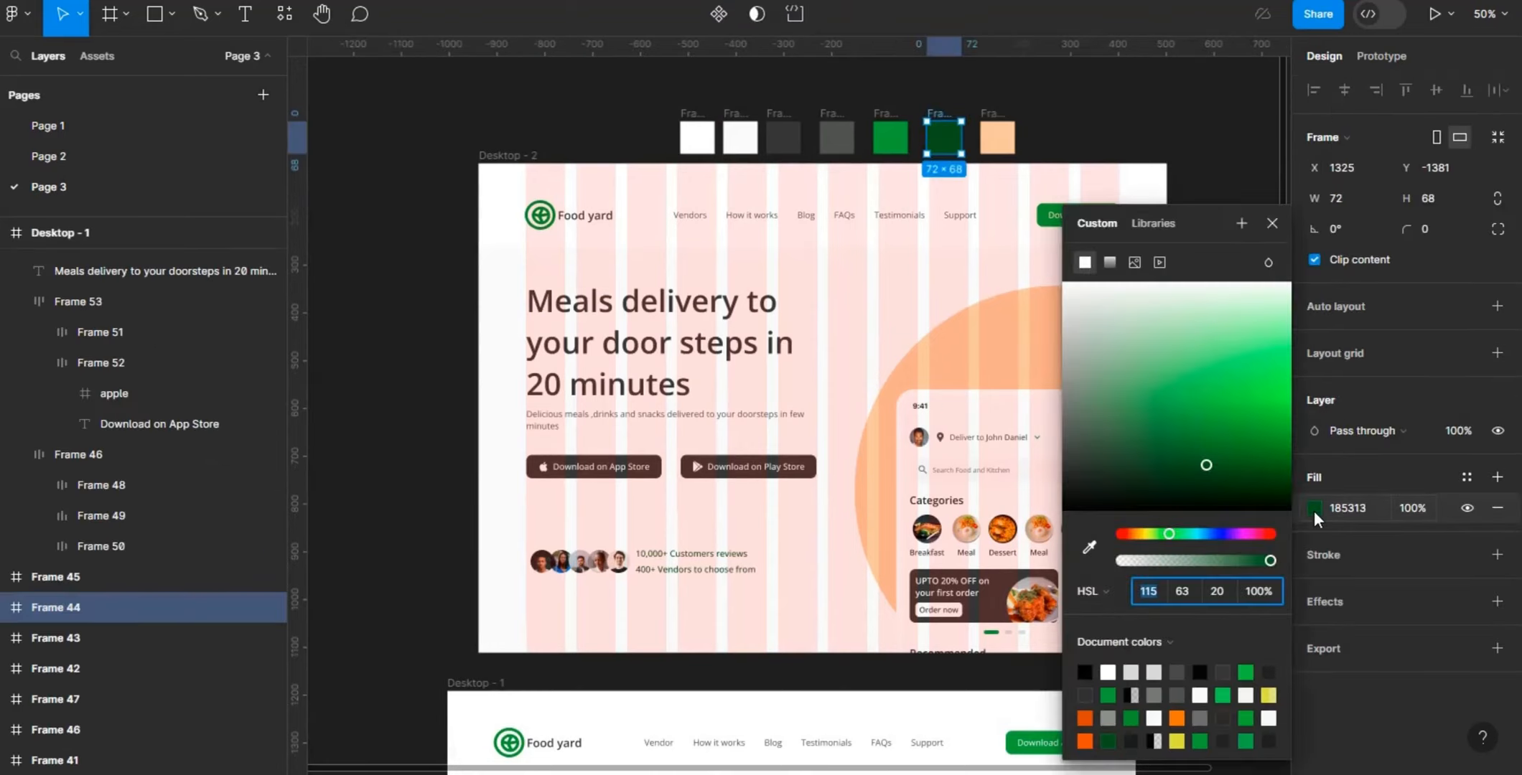
click(1246, 130)
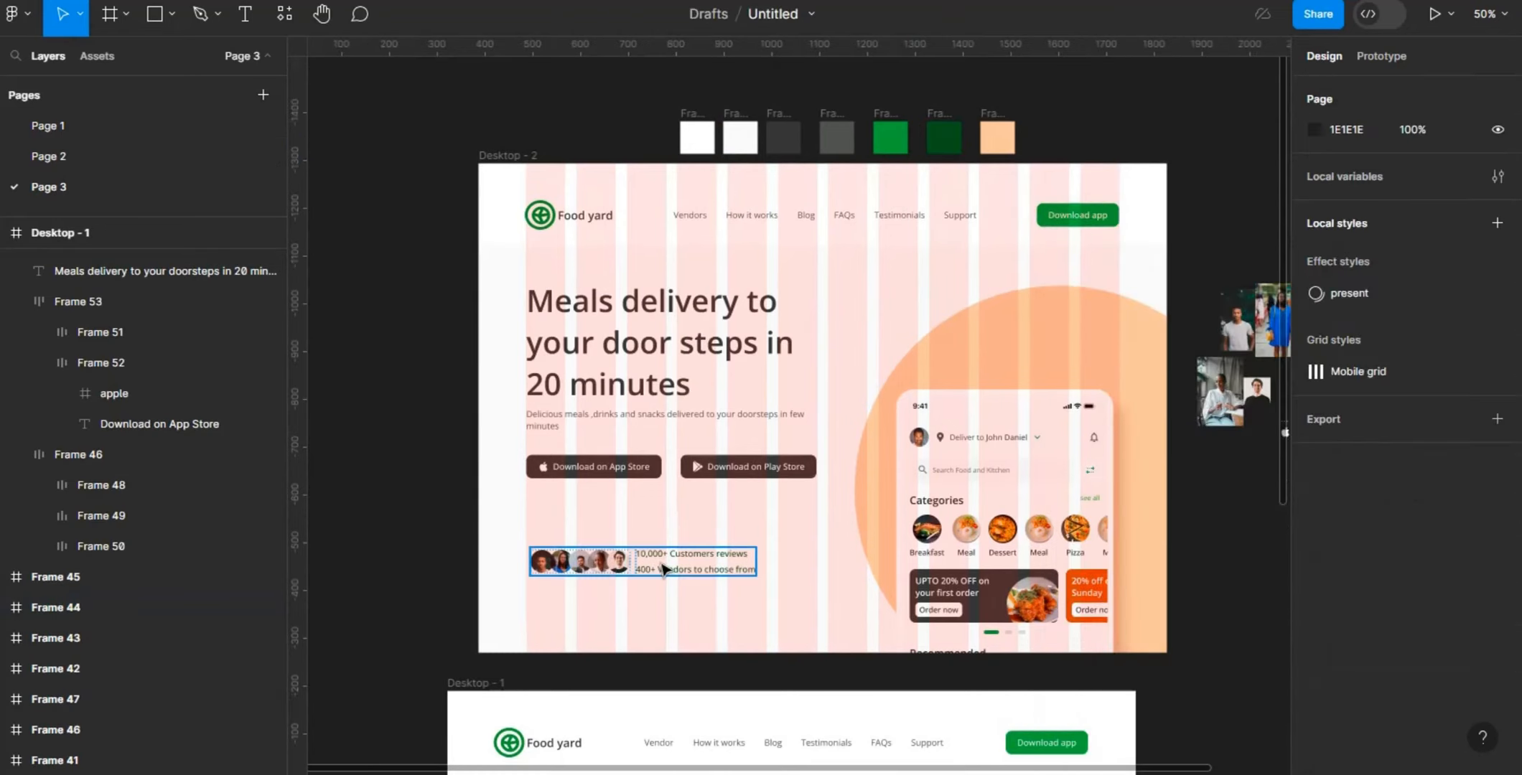
- Move the avatar row to X 100, Y 756 and shift the heading, description and download buttons down so the heading sits at Y 256
drag(664, 569, 656, 545)
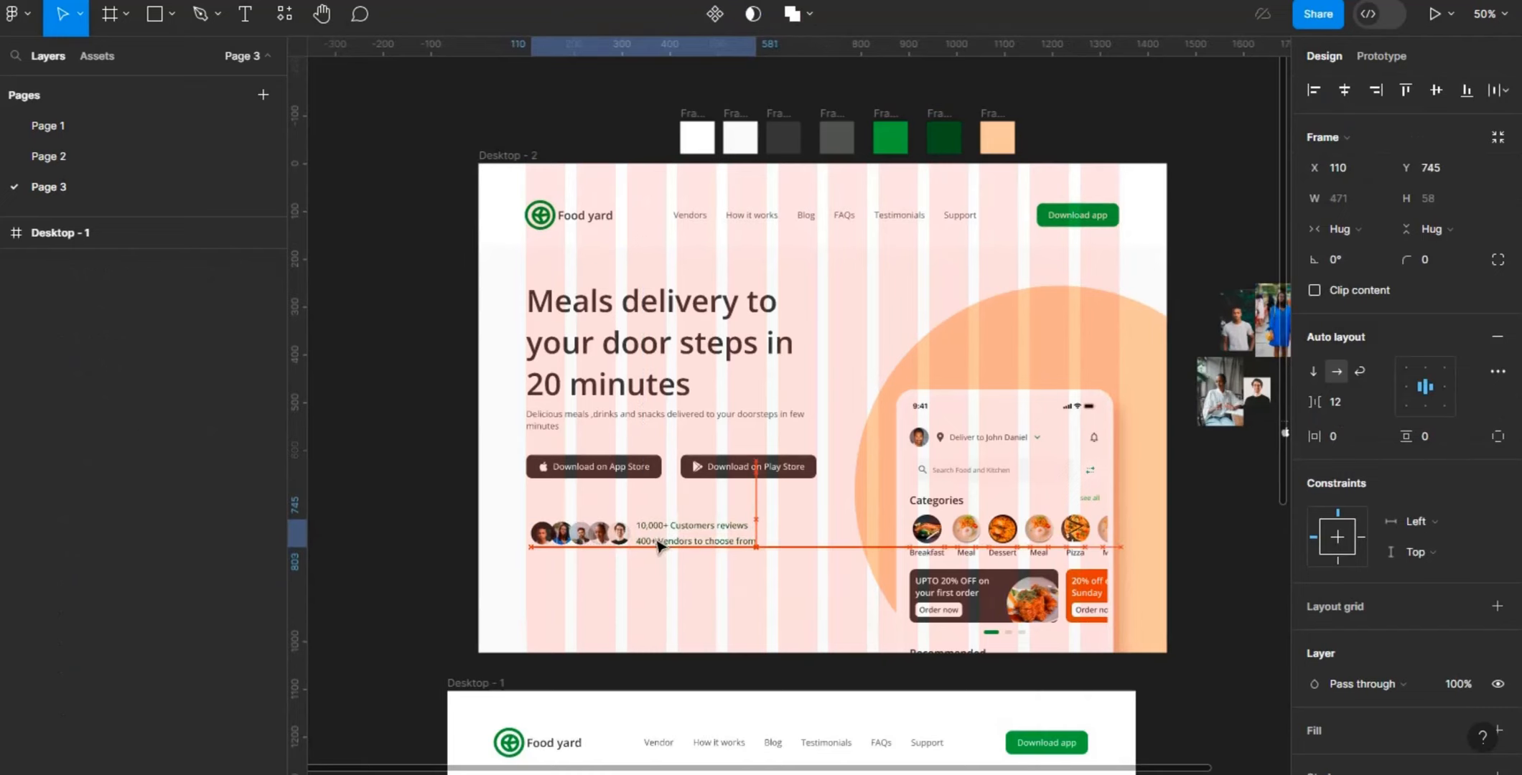
click(644, 469)
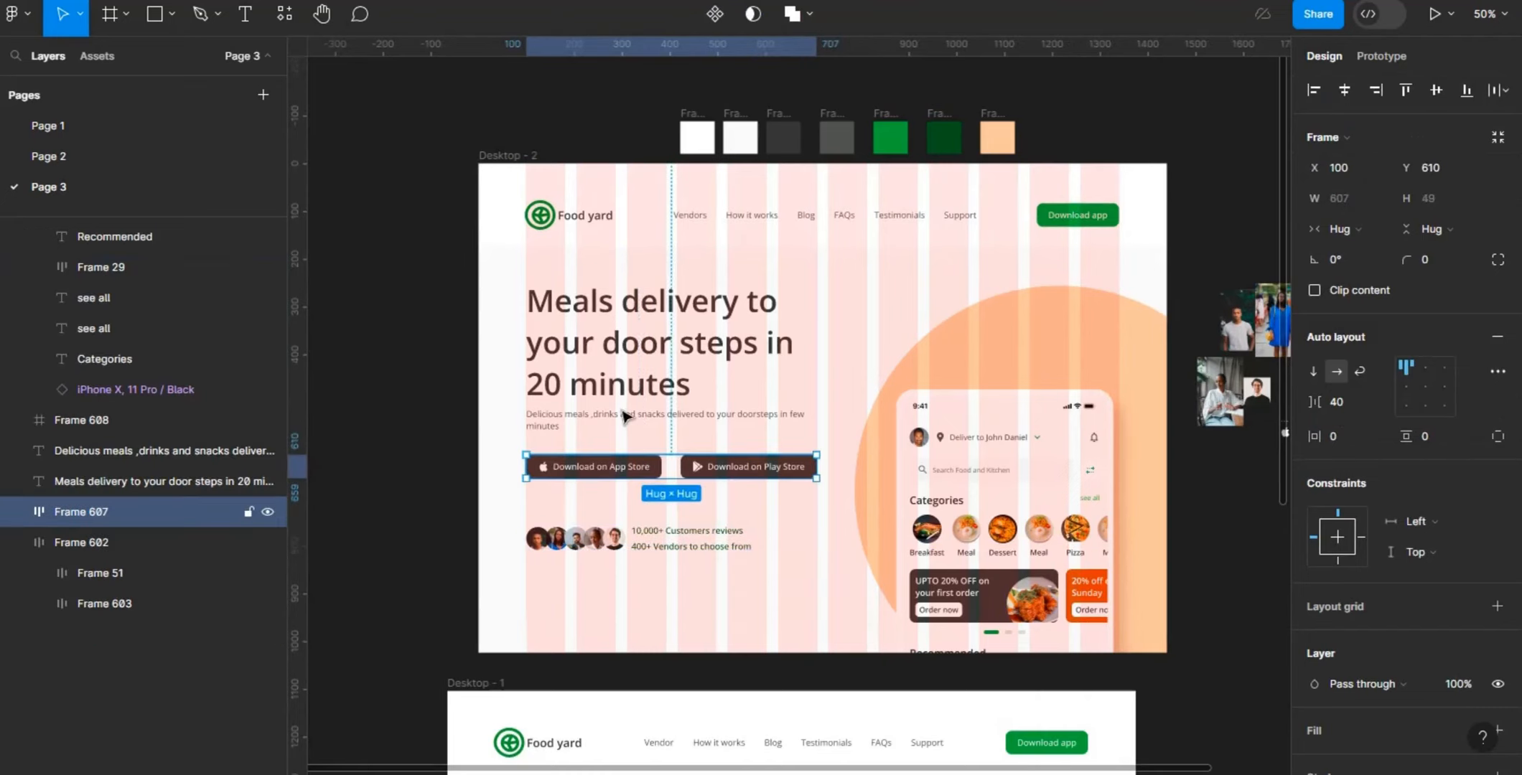
shift+click(632, 373)
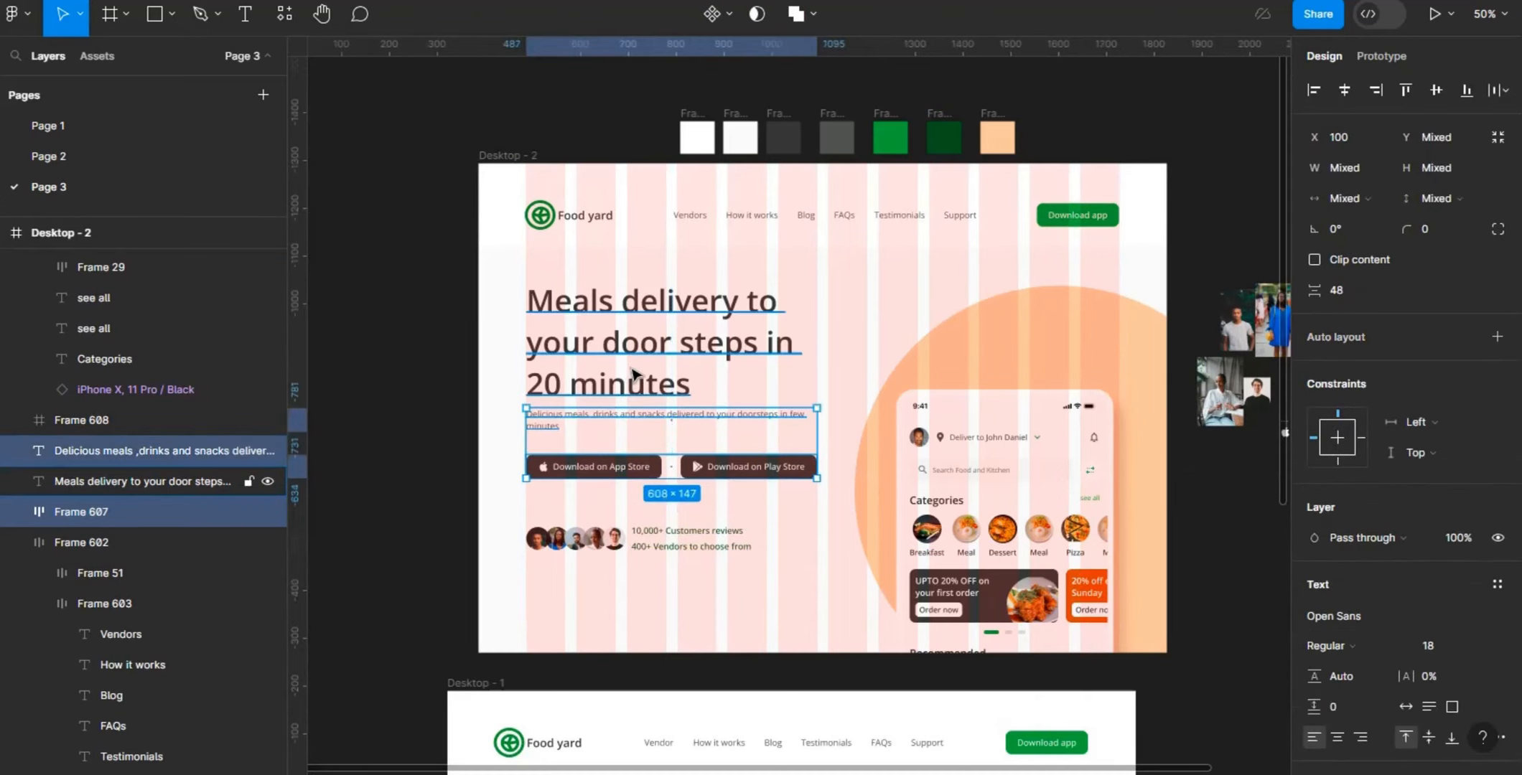
shift+click(631, 373)
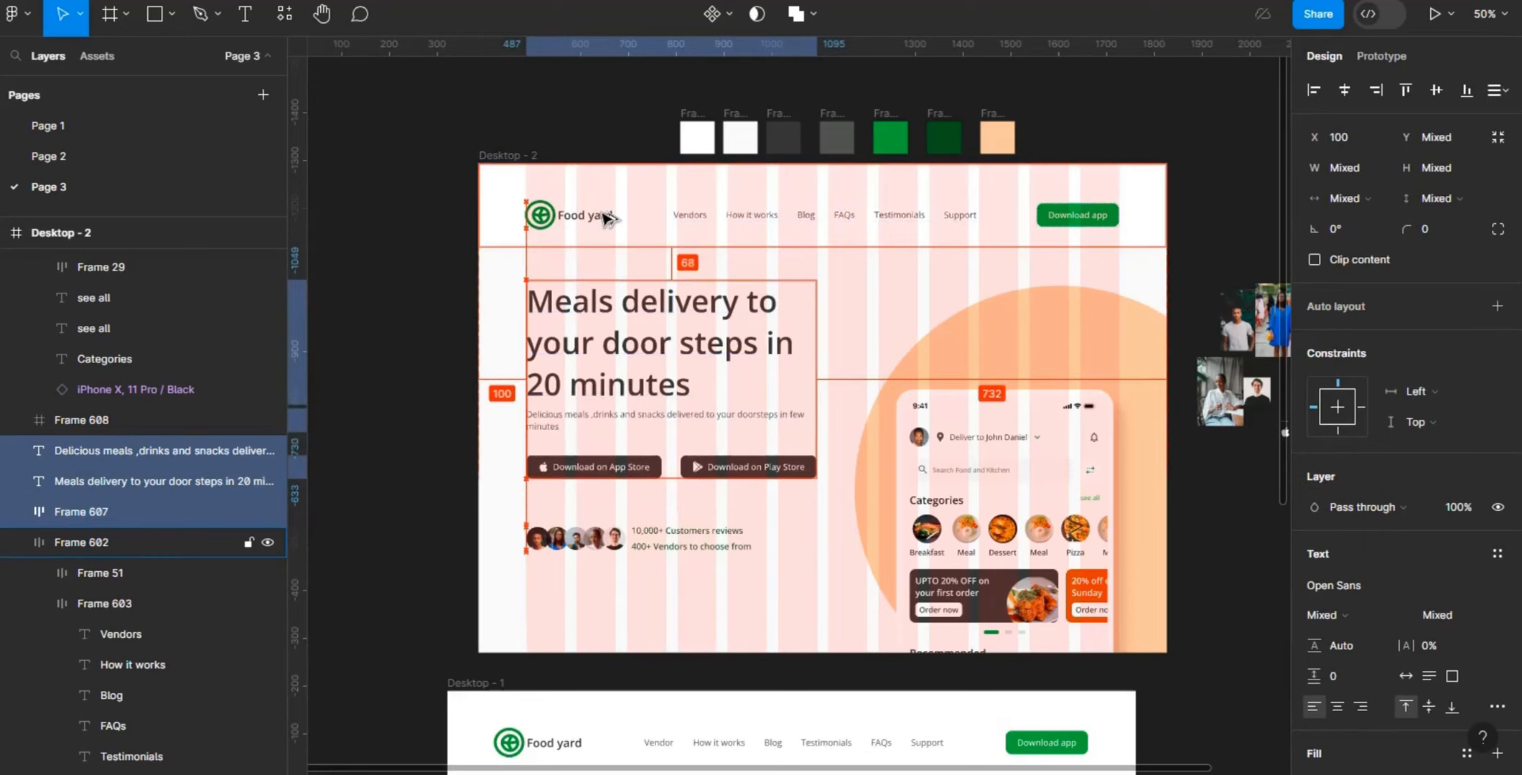
key(shift+Down)
key(Up)
key(Up)
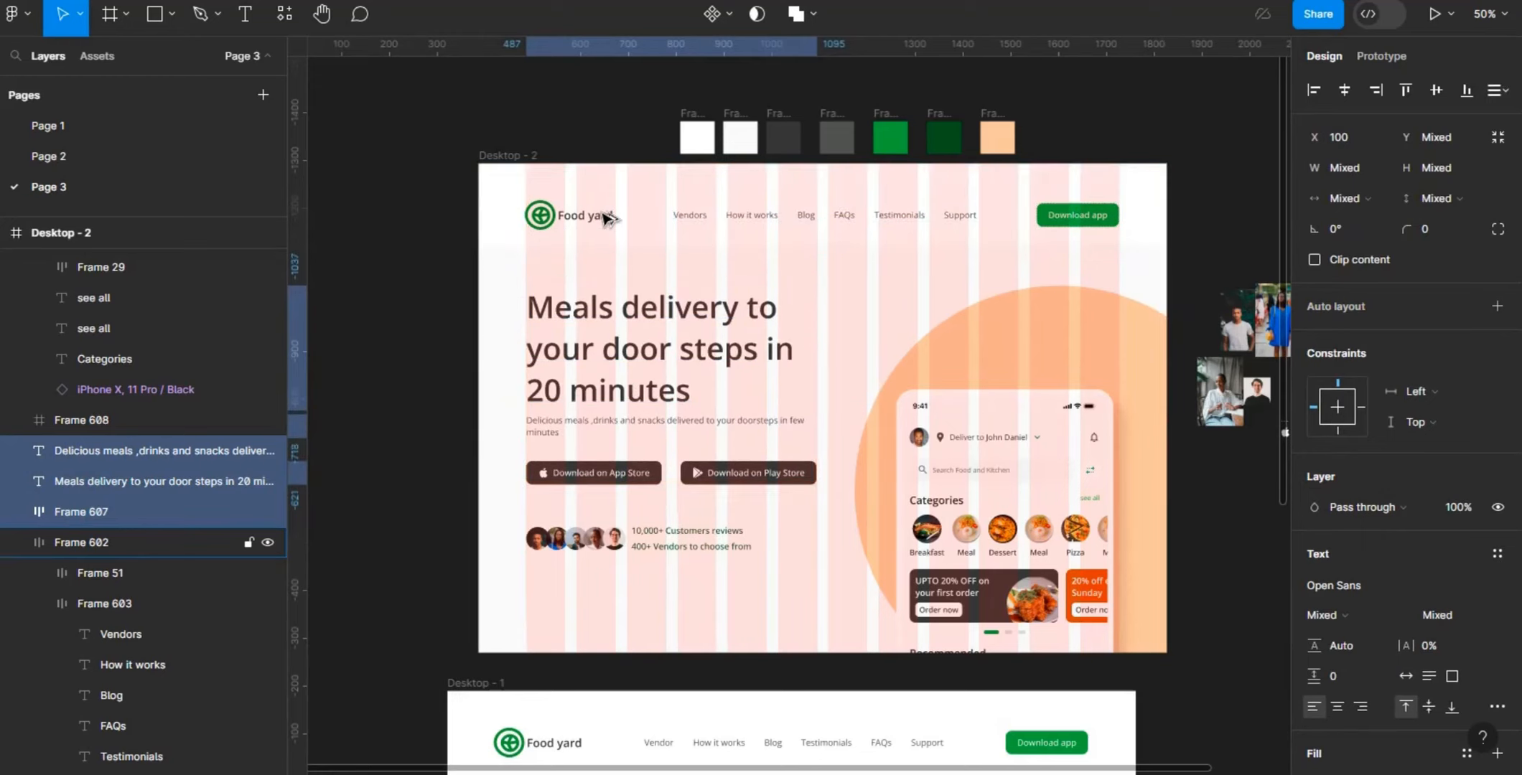
- Move the avatar row further below the download buttons to Y 792
click(675, 551)
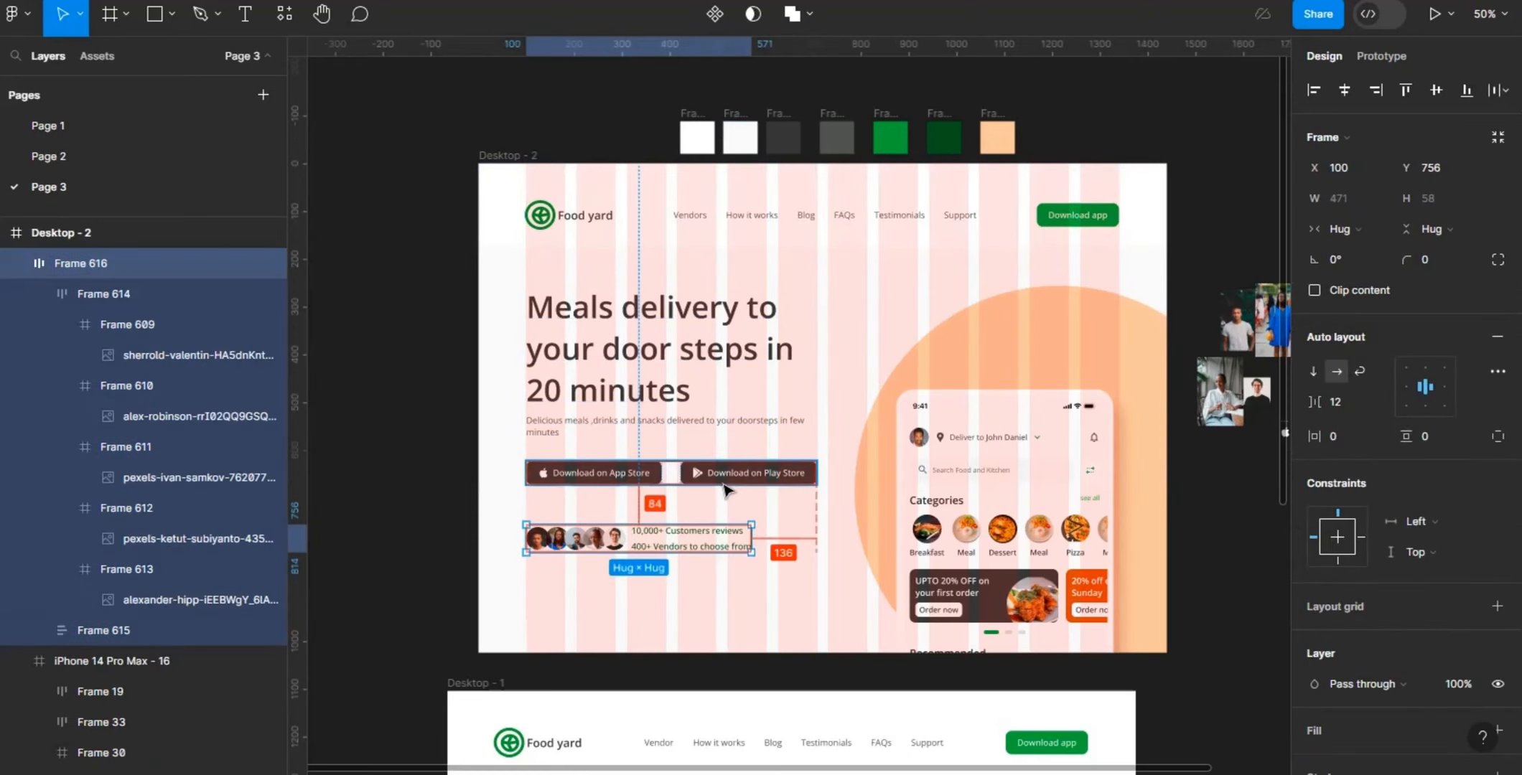
key(shift+Down)
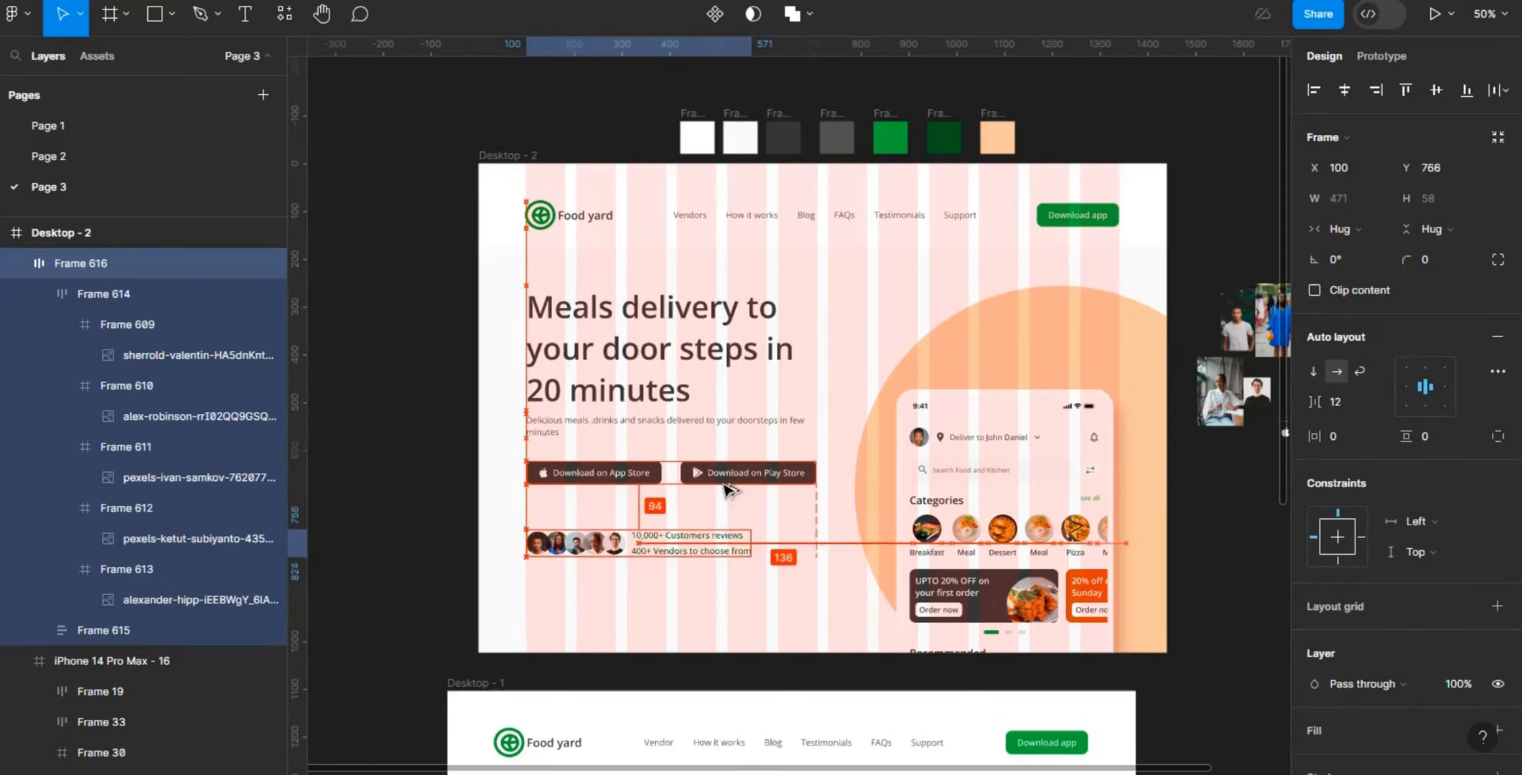
key(shift+Down)
key(shift+Down)
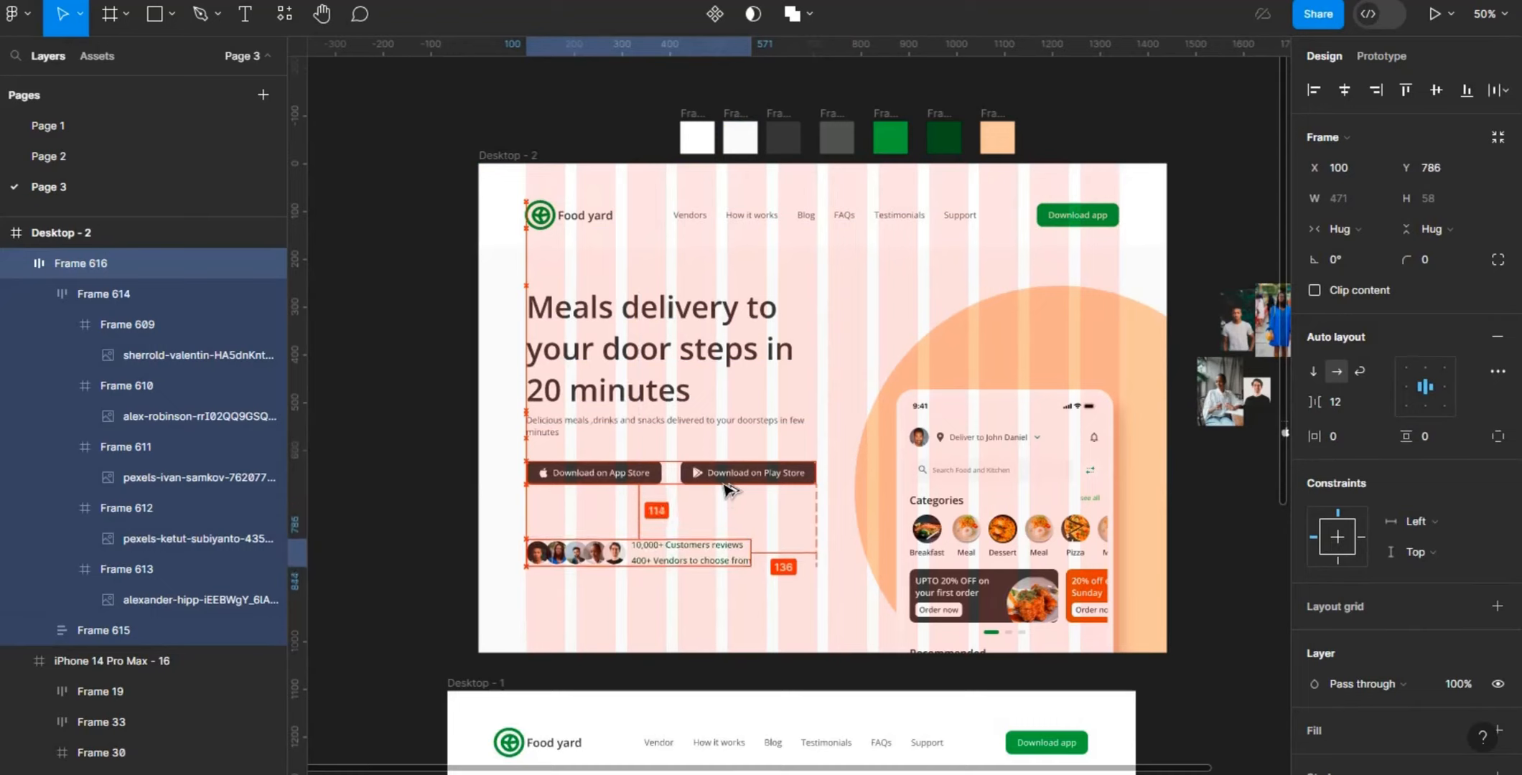
key(Down)
key(Down)
key(Down)
key(Down)
key(Down)
key(Down)
key(Down)
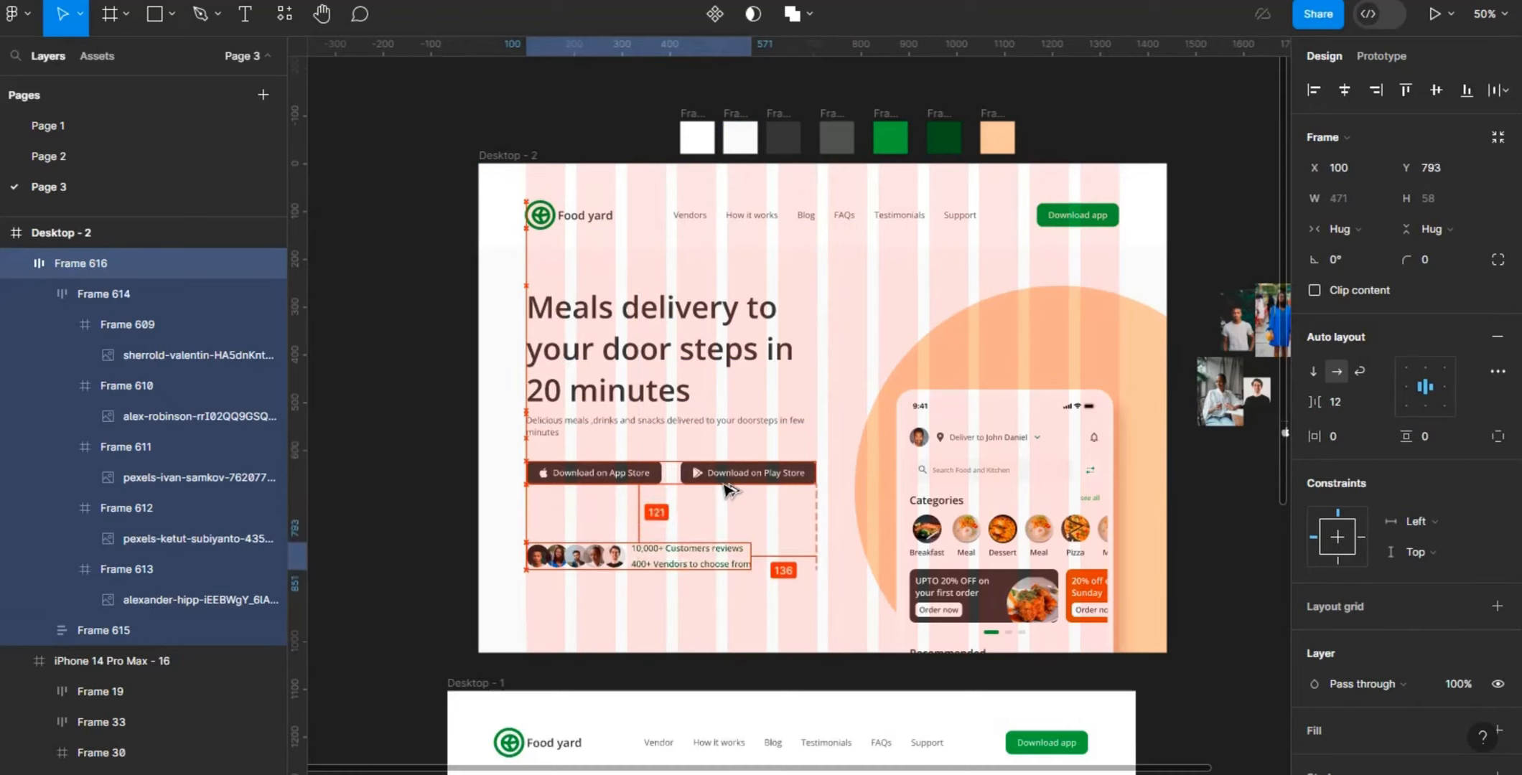
key(Up)
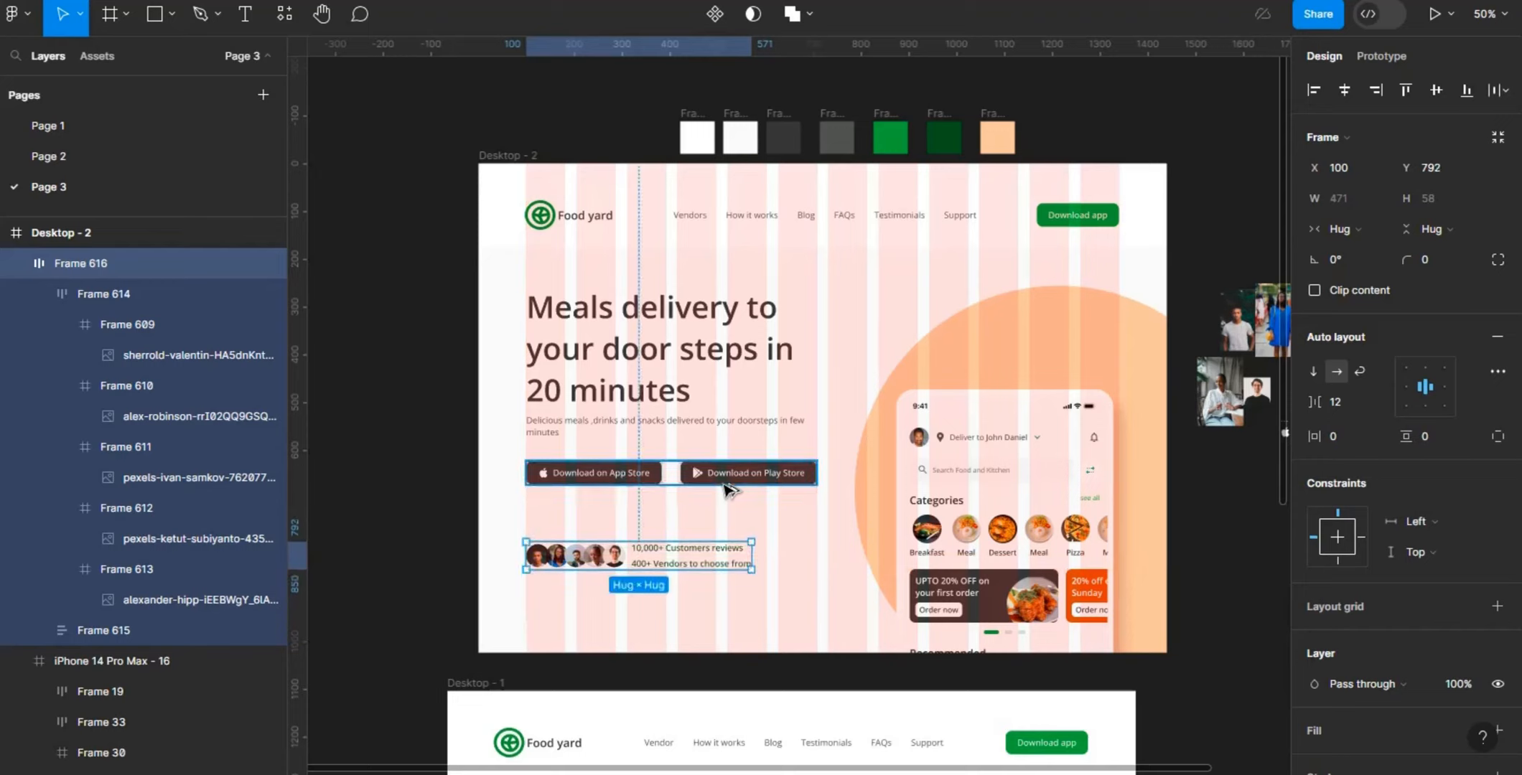
- Examine the positions and distances of the heading, description, download buttons, avatar row and orange circle
click(627, 341)
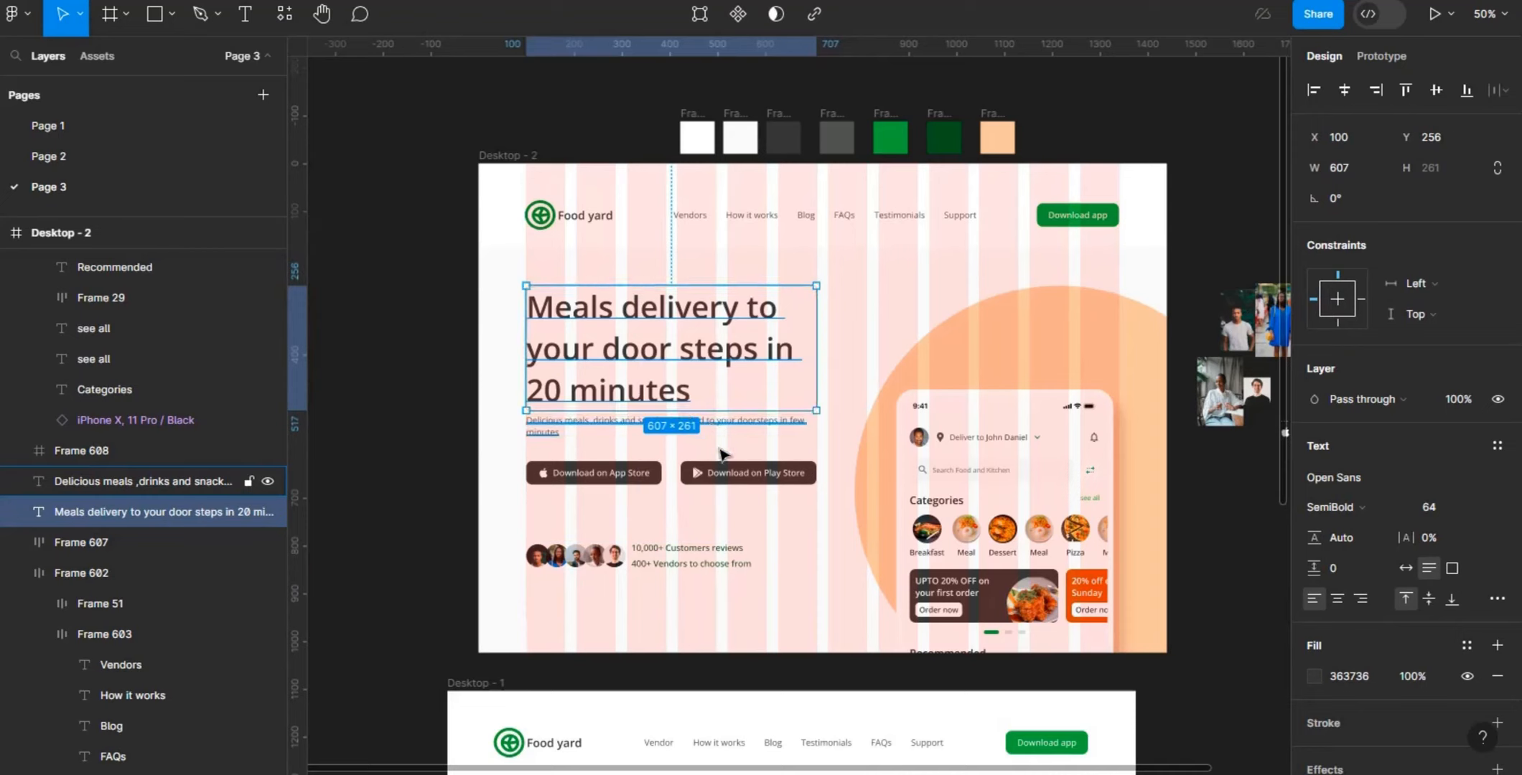
click(733, 481)
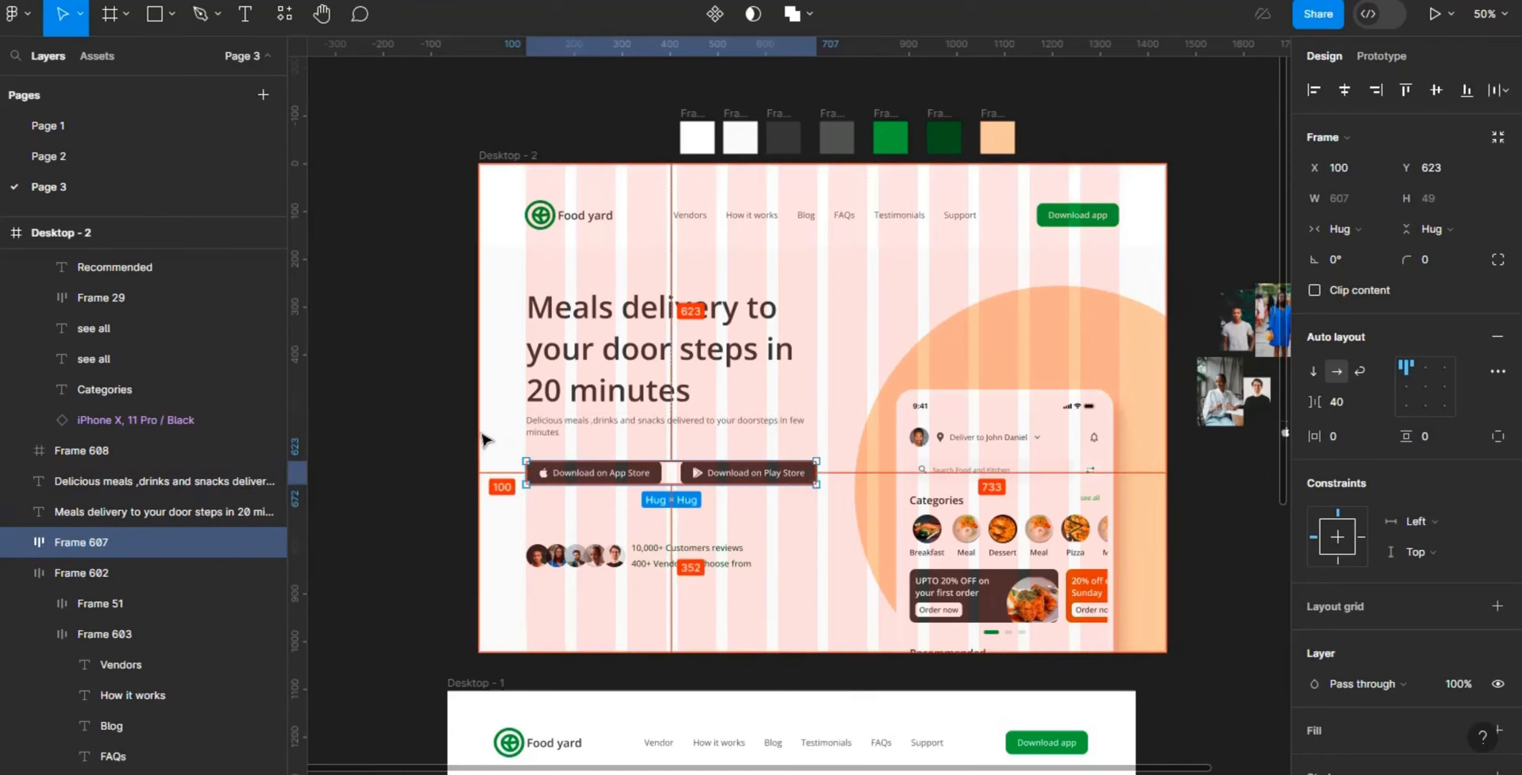
click(543, 431)
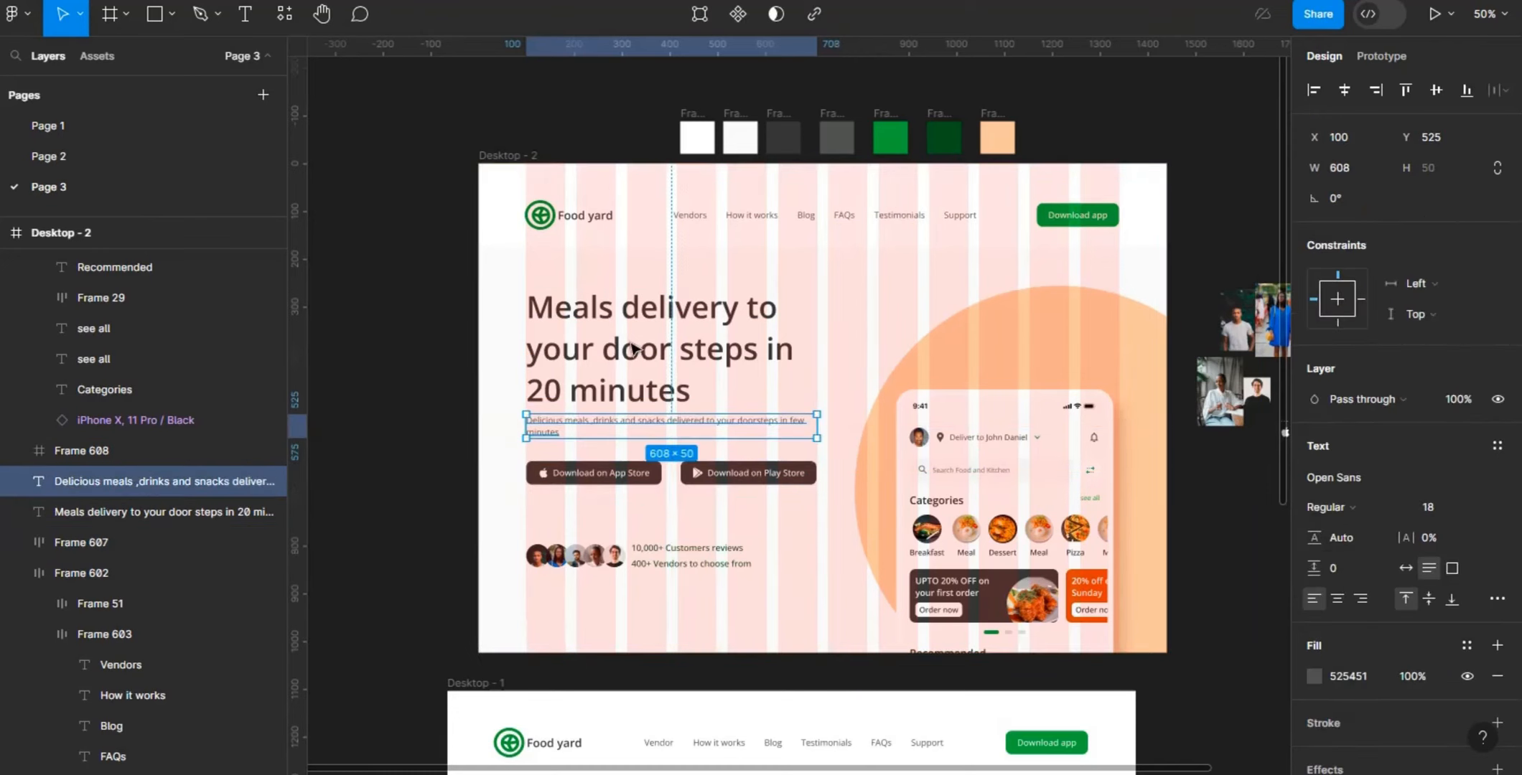
click(606, 340)
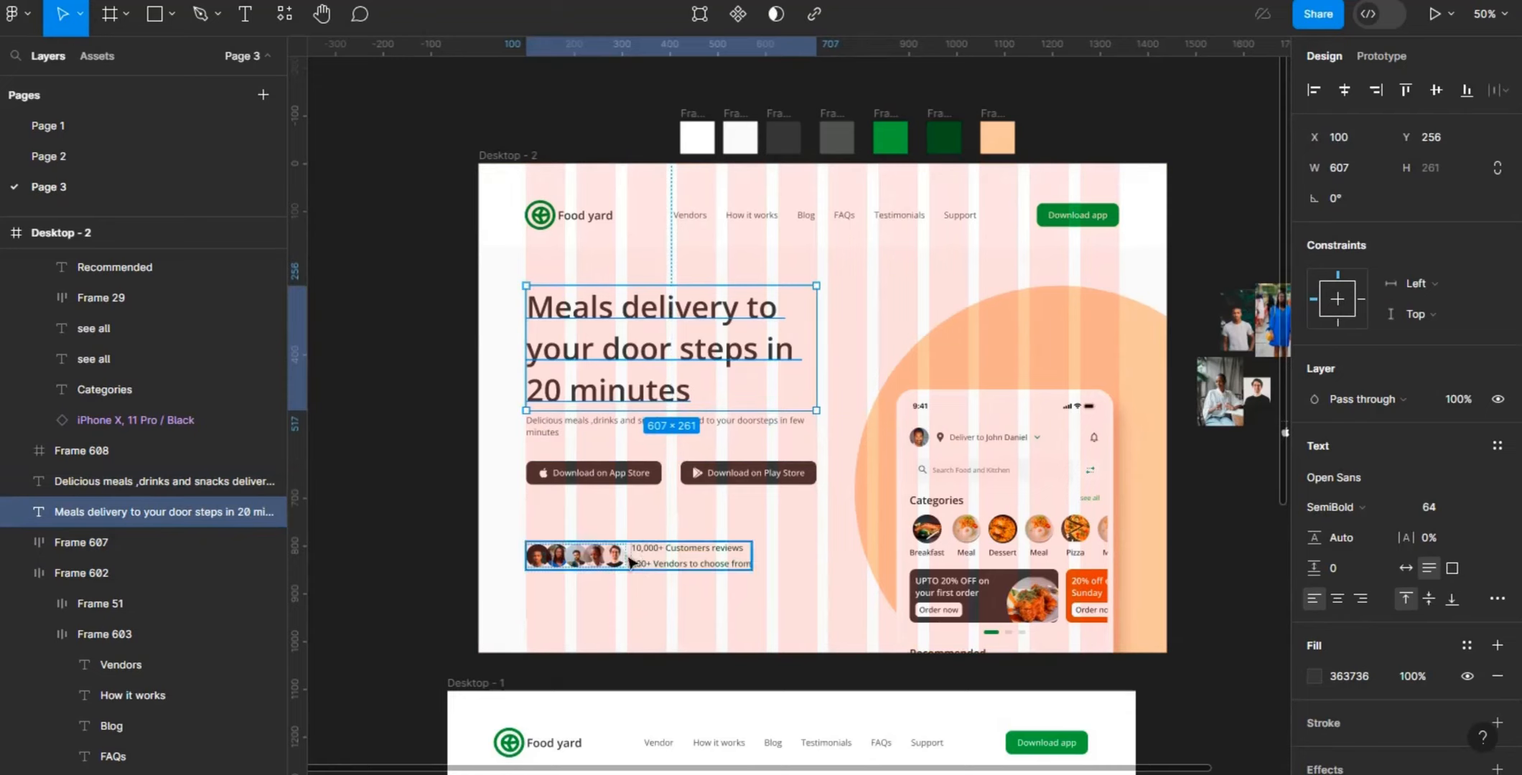
click(577, 546)
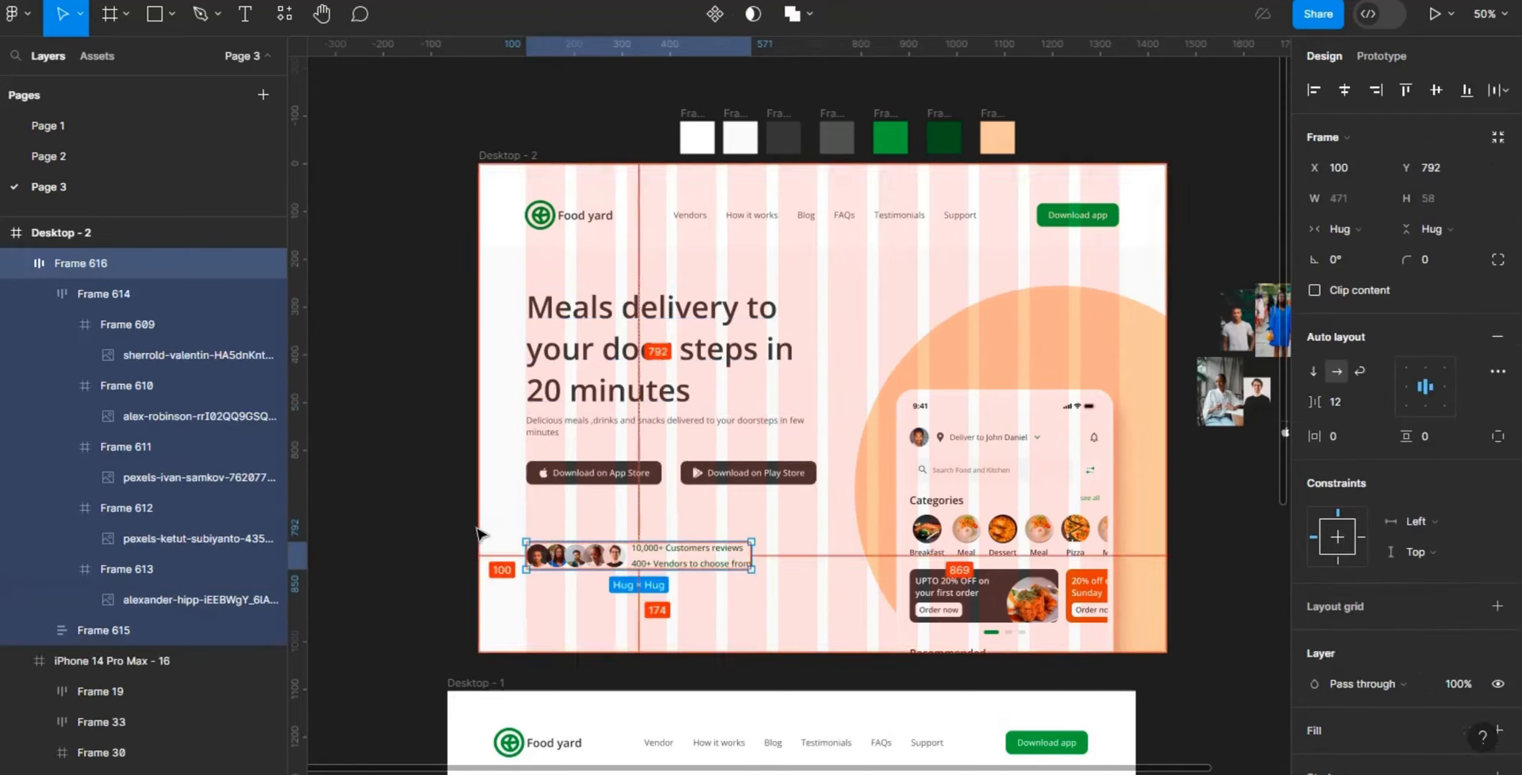
click(958, 337)
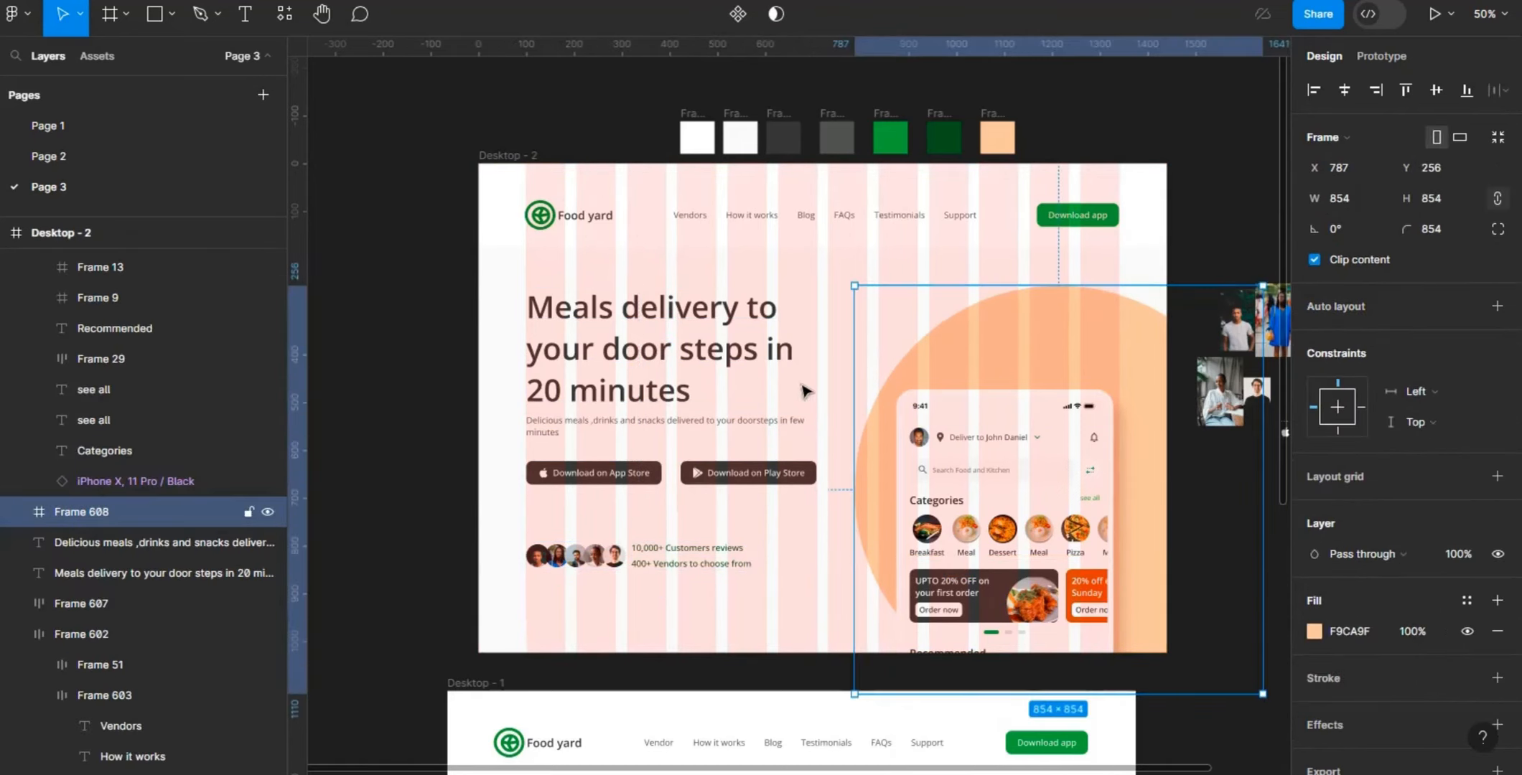
key(alt)
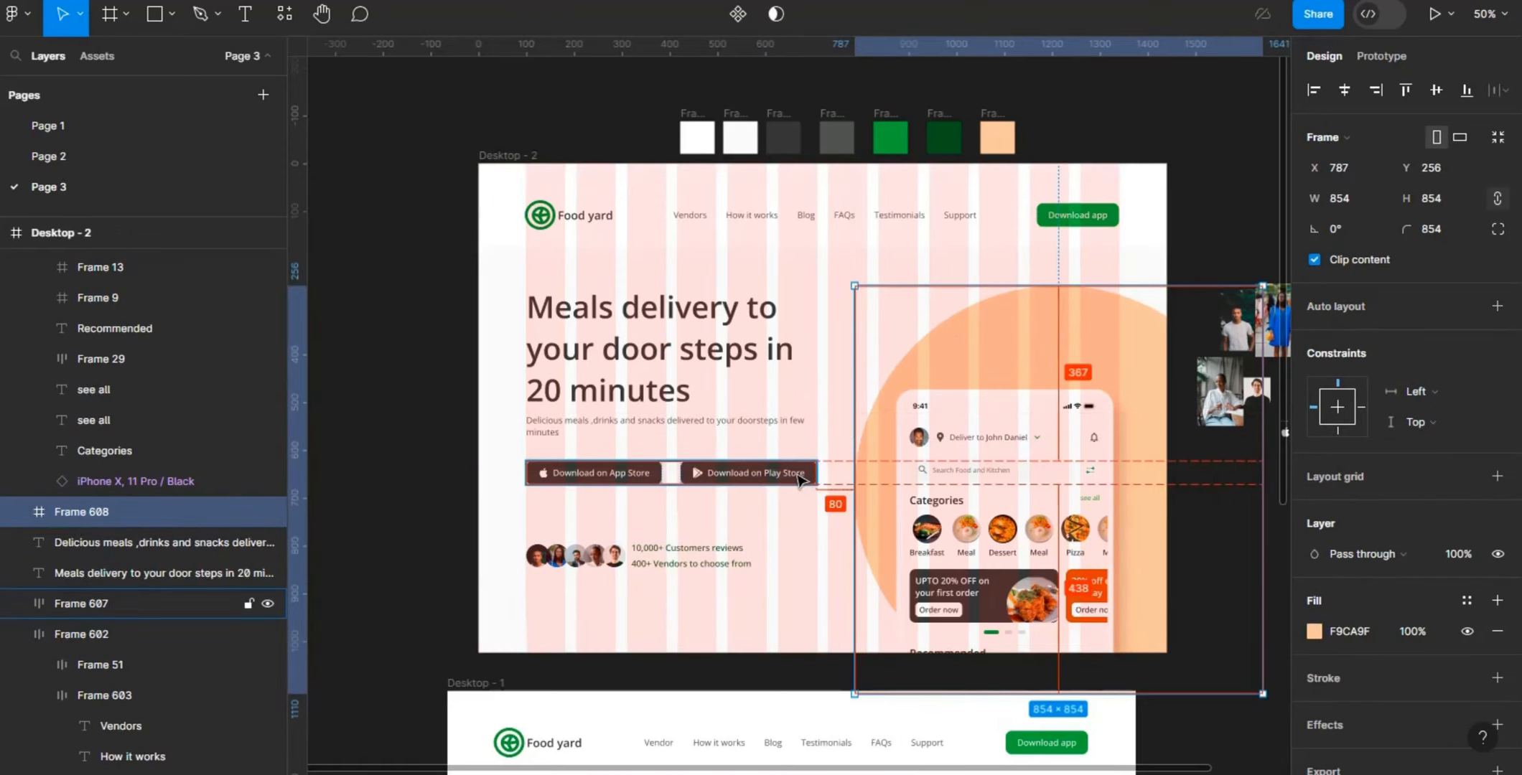
- Set the width of the description text under the heading to 607 and clear the selection
click(745, 424)
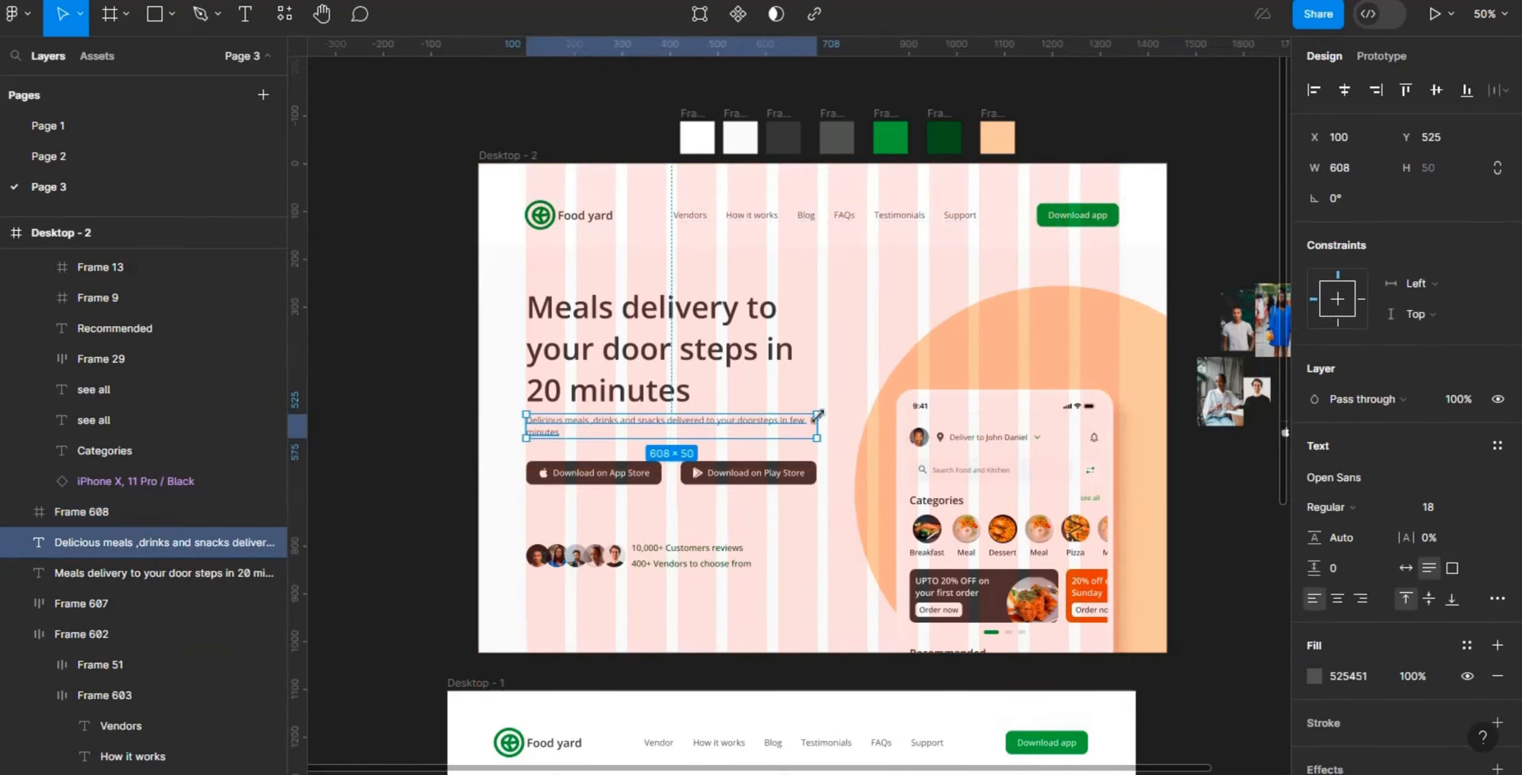
click(1367, 165)
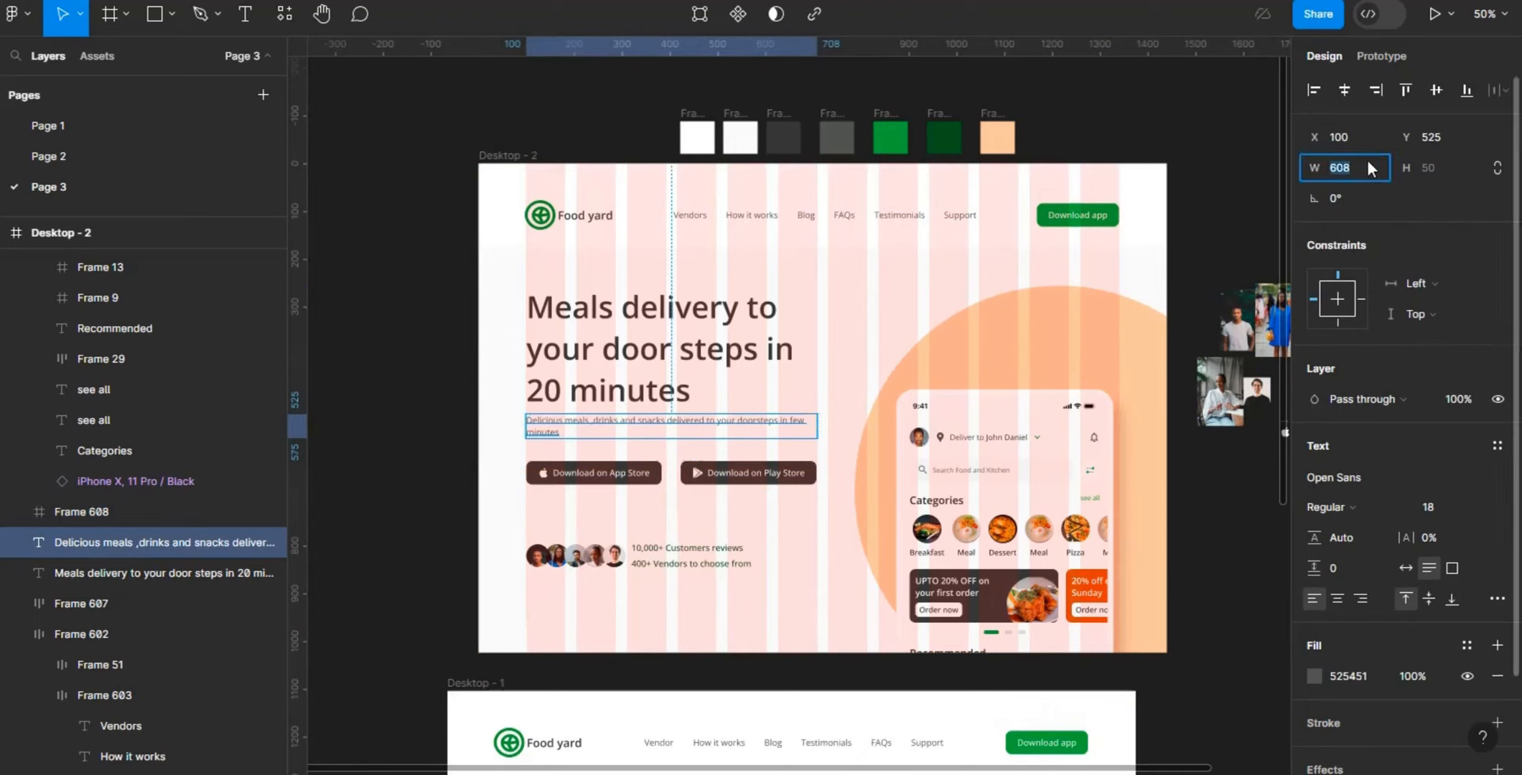
text(7)
key(Return)
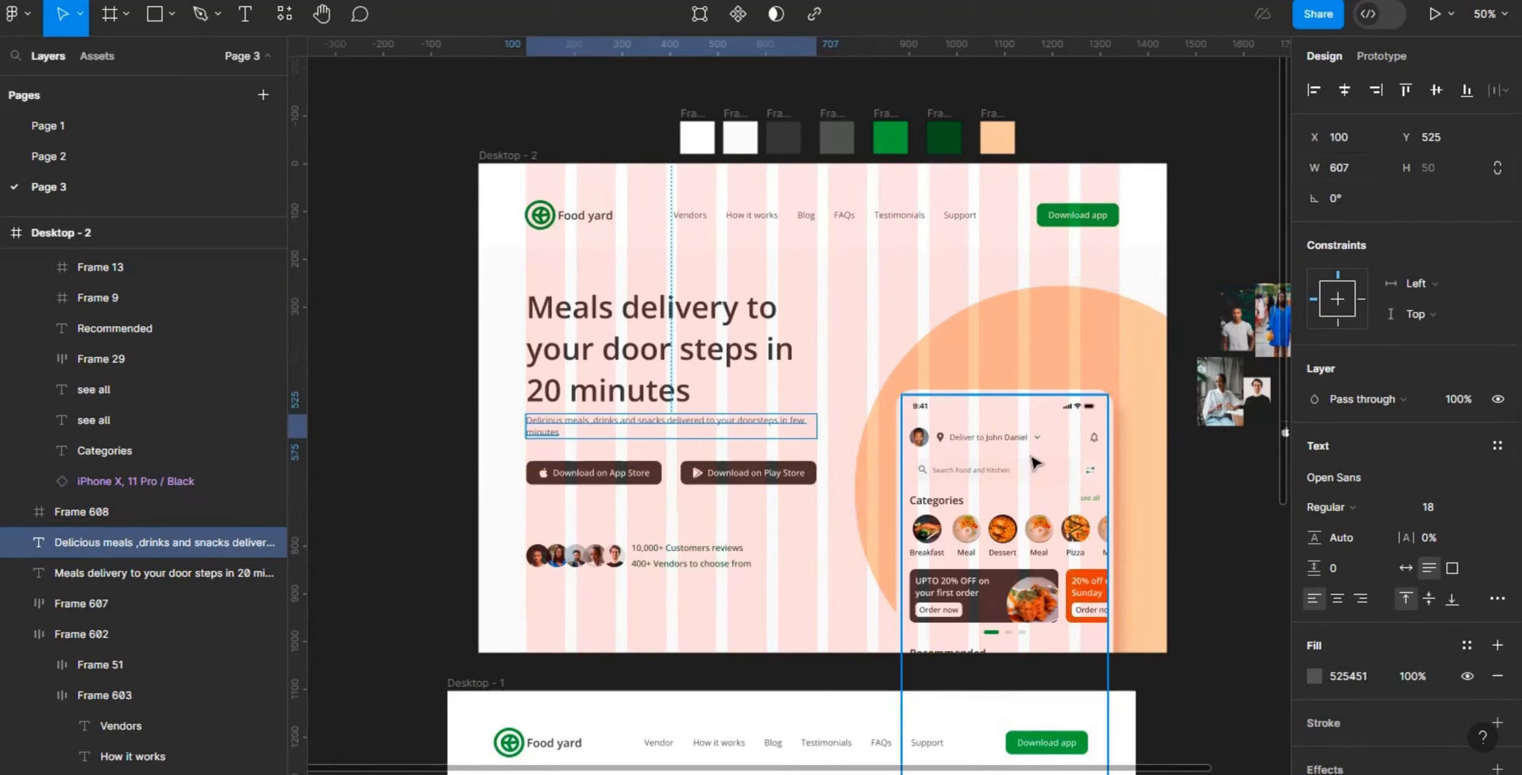
click(1086, 330)
click(1087, 331)
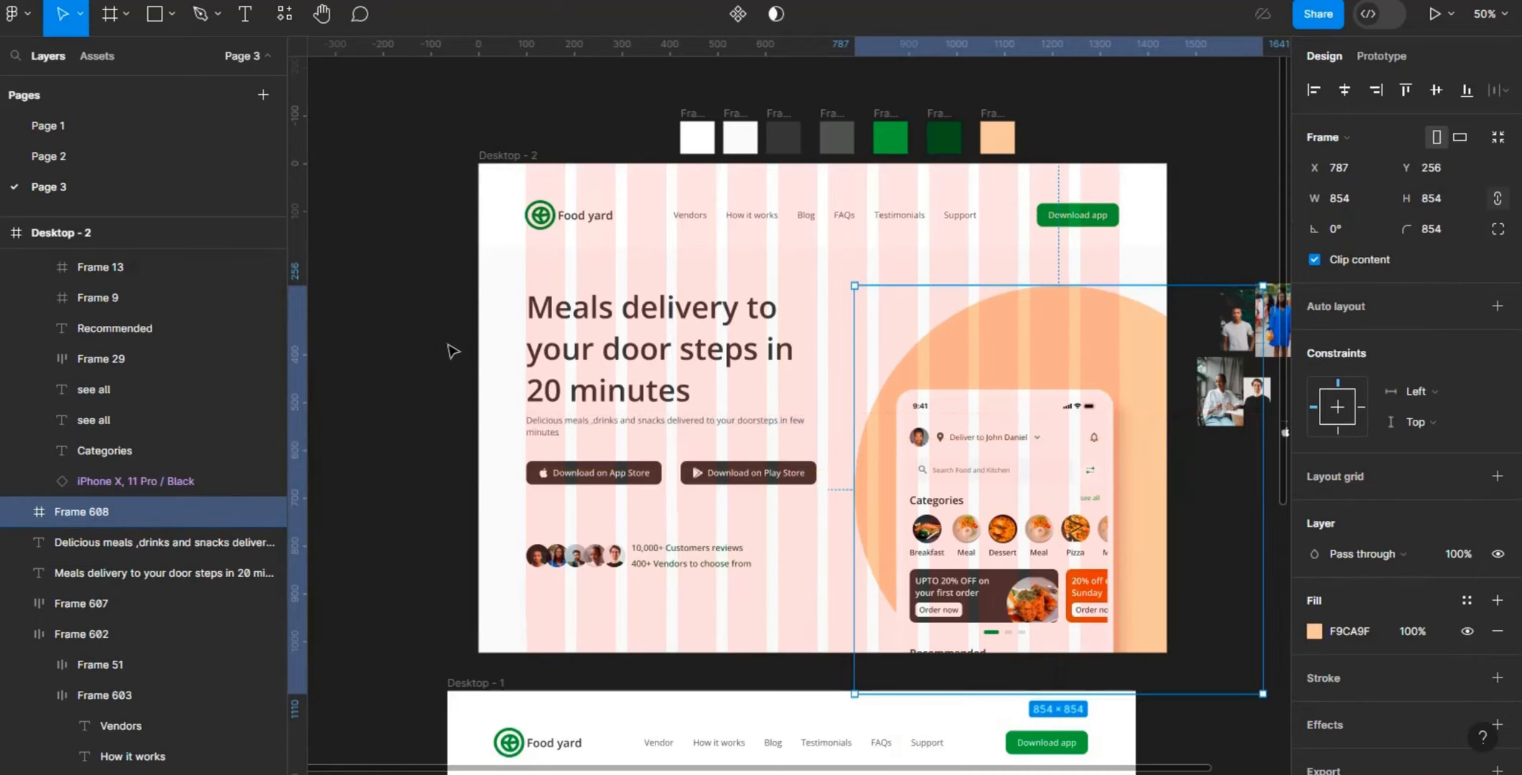
click(471, 131)
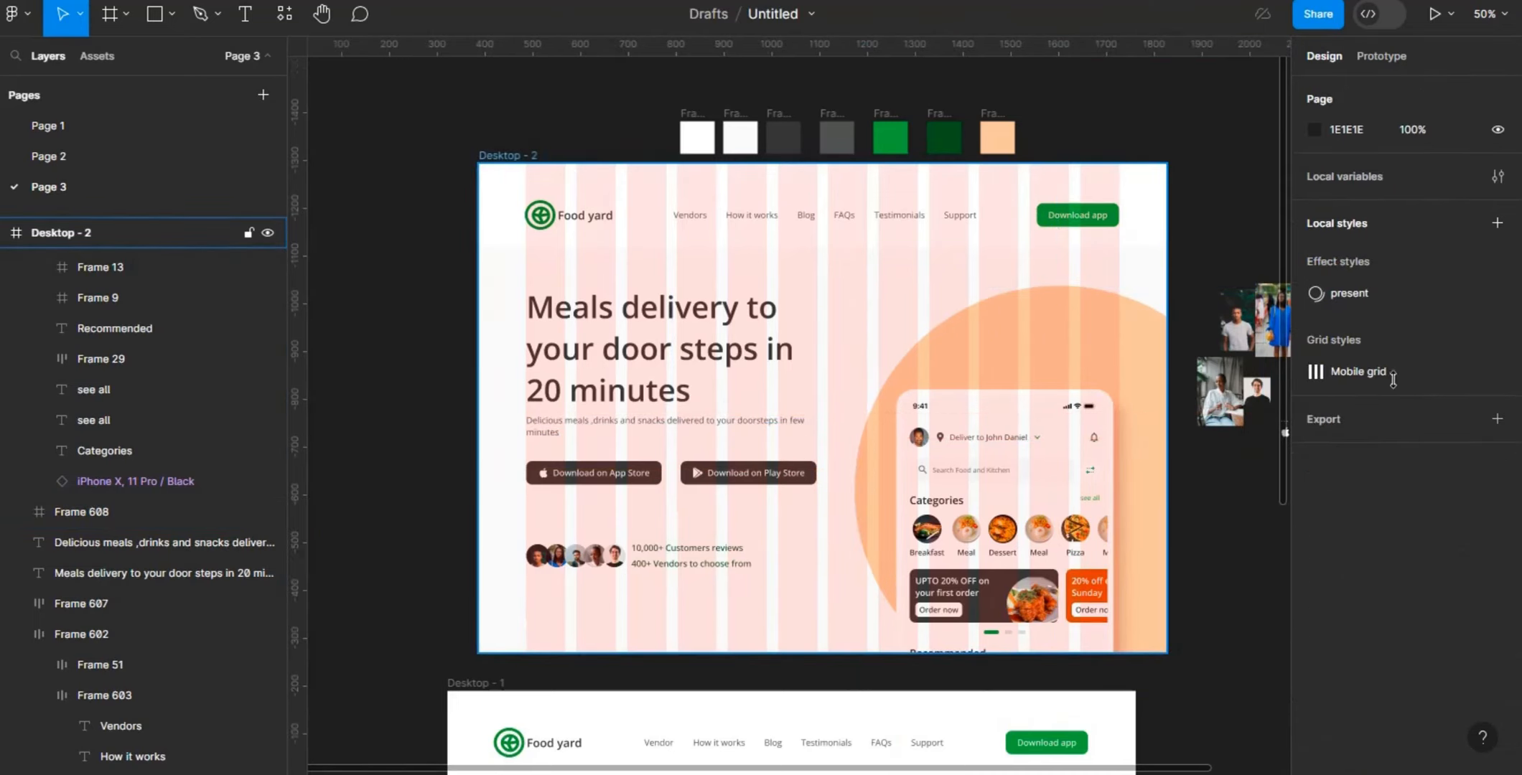
- Hide the 12-column layout grid of the Desktop - 2 frame
click(1150, 503)
click(1467, 383)
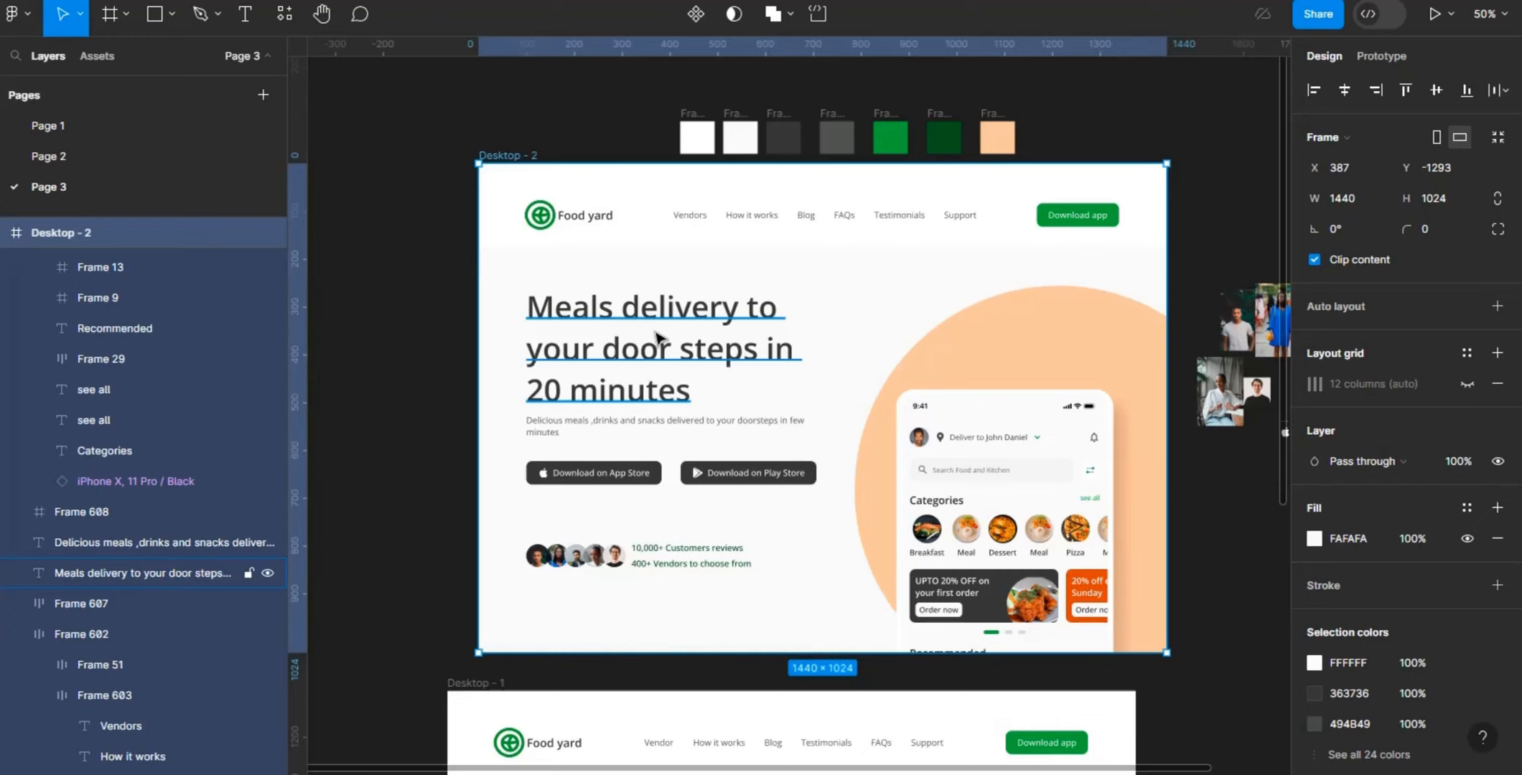
- Examine the position and size of the heading, description, download buttons, avatar row, orange circle and phone mockup in the hero
click(656, 338)
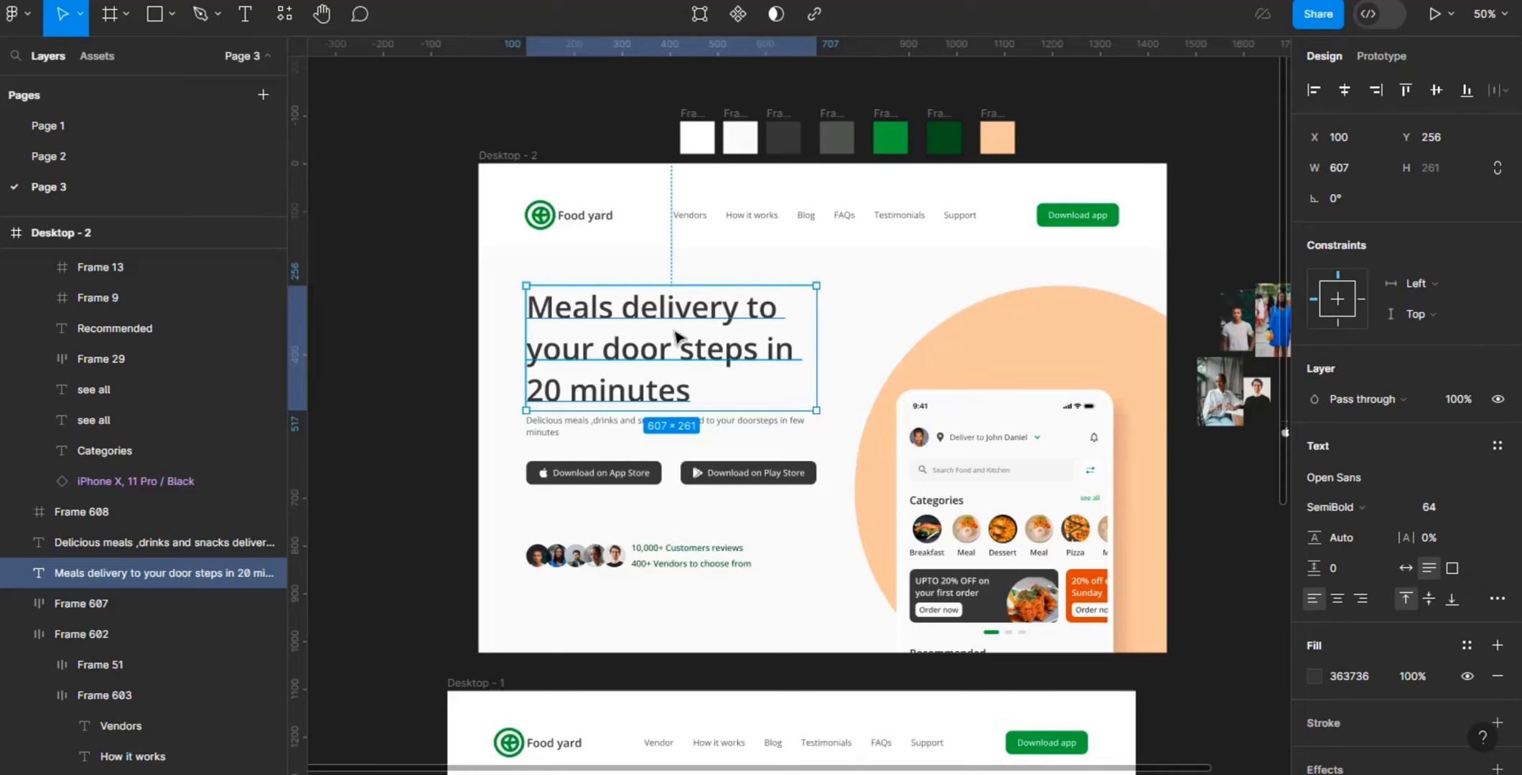
click(572, 432)
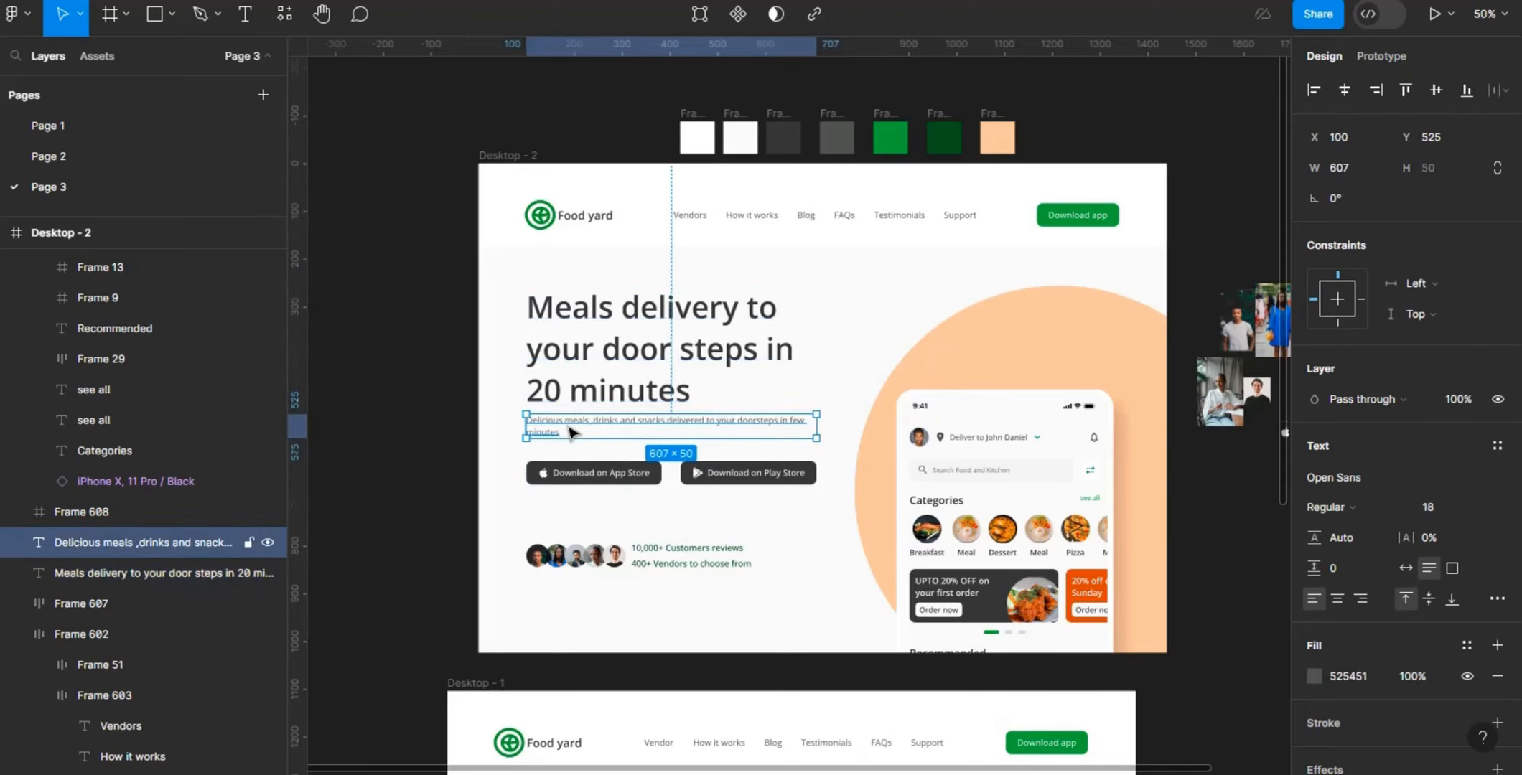
click(574, 479)
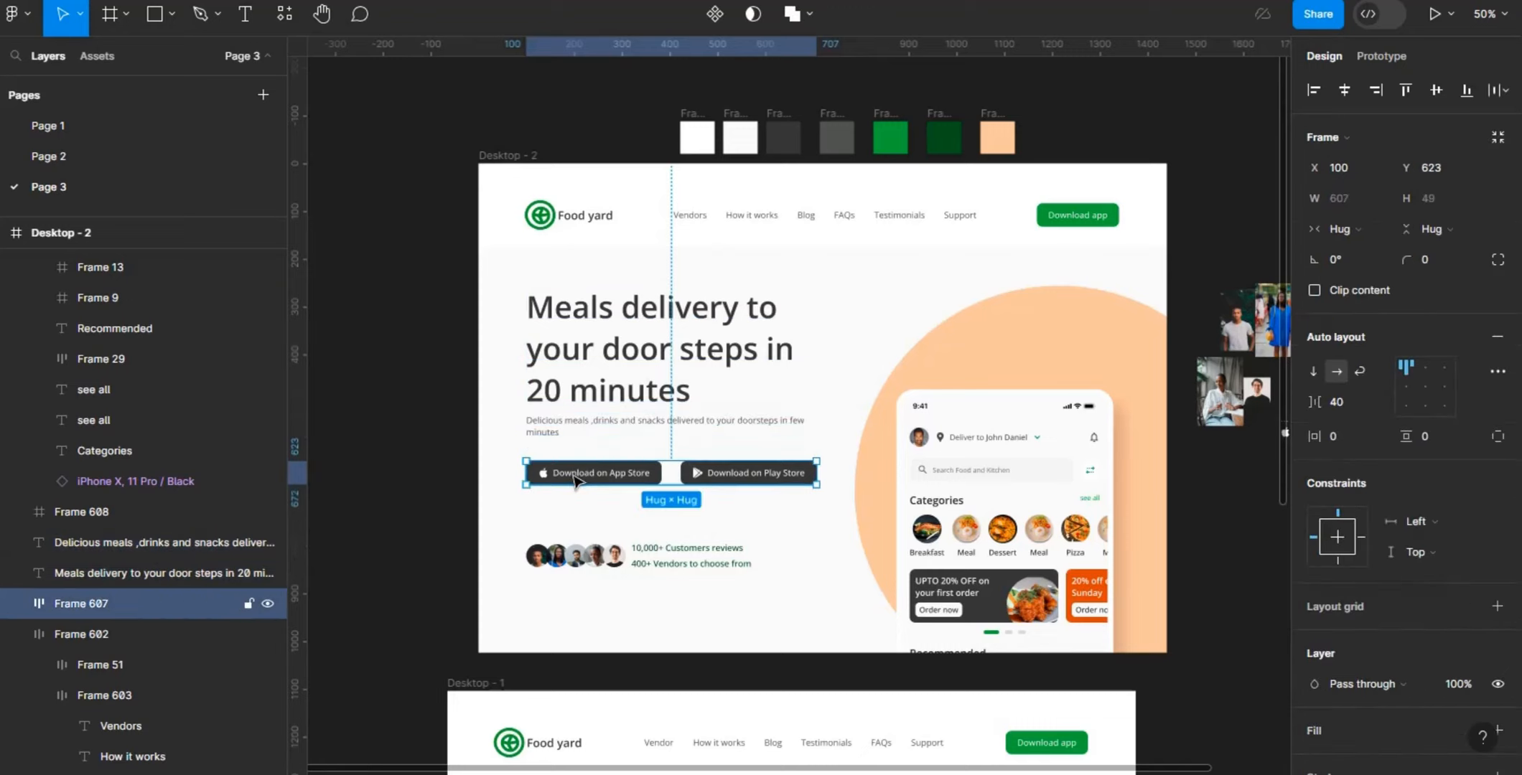
click(644, 565)
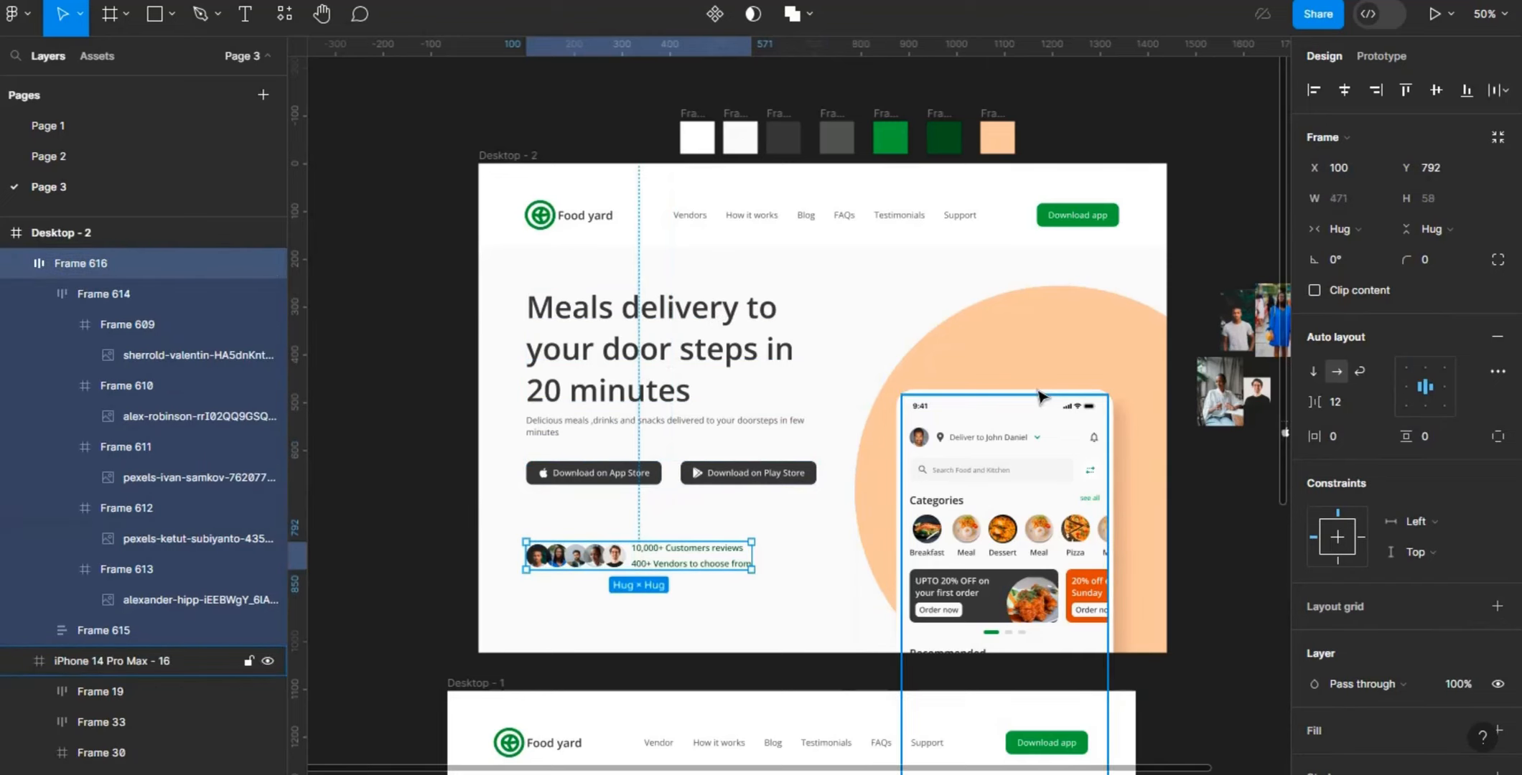
click(1063, 322)
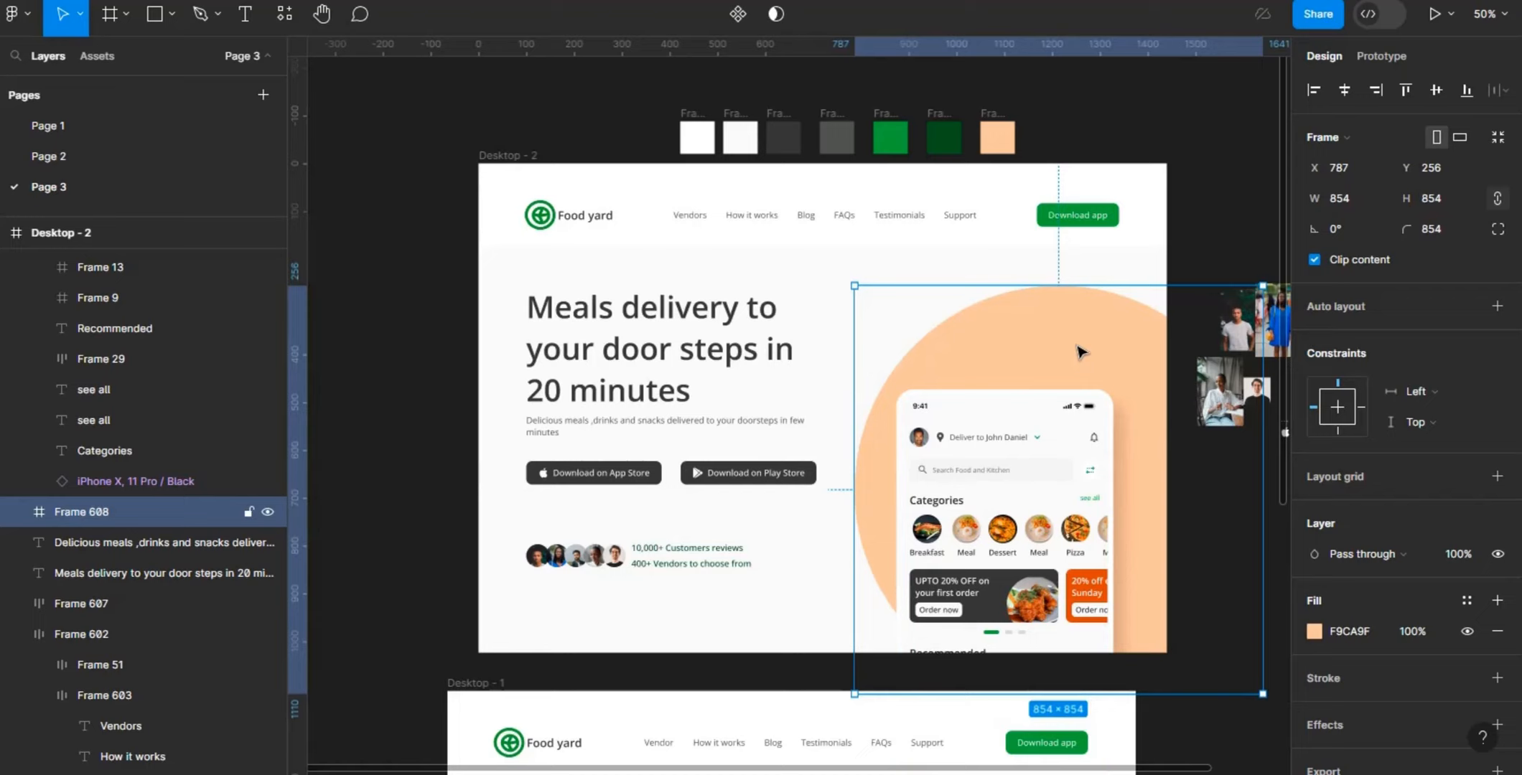
click(1227, 188)
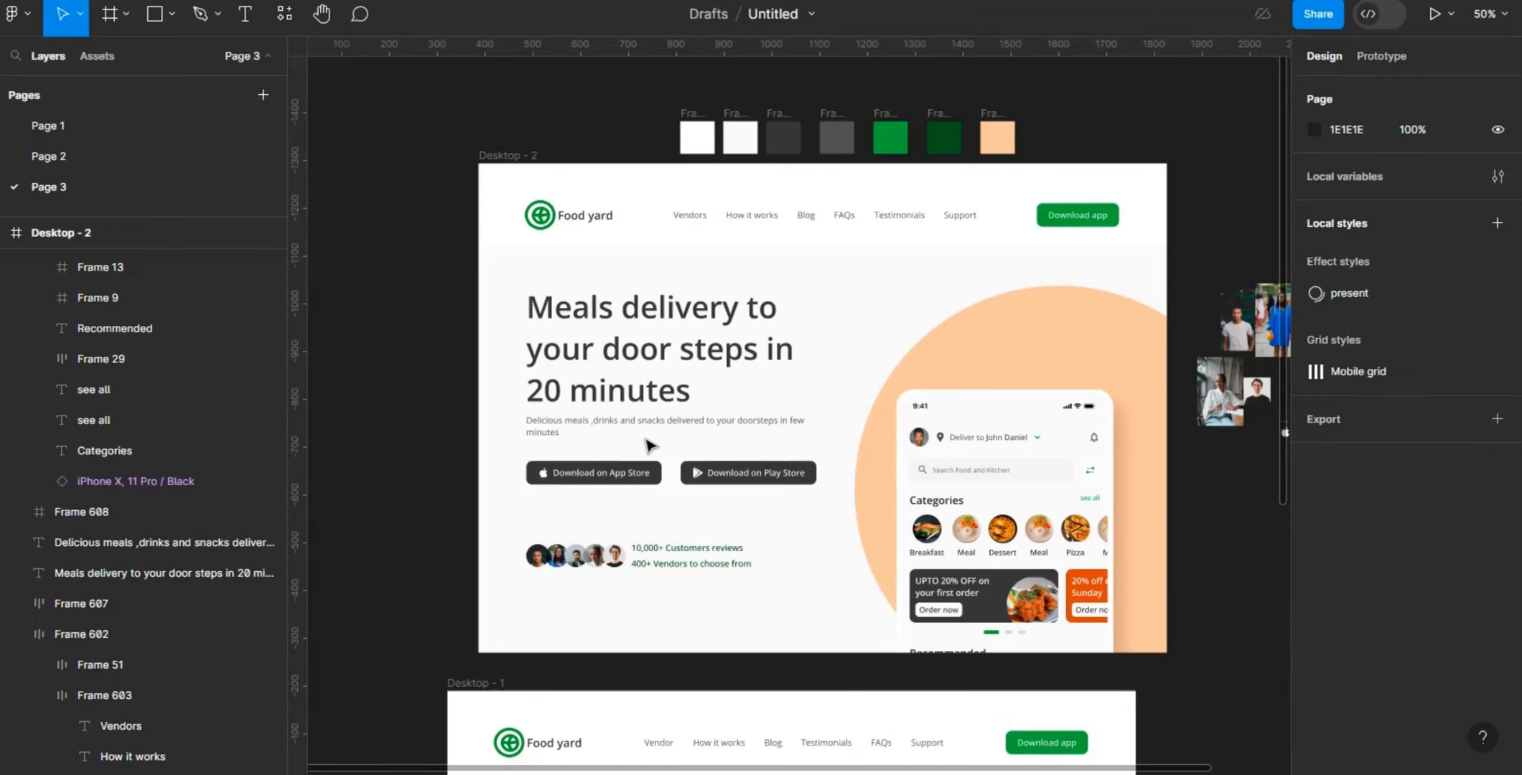
click(991, 527)
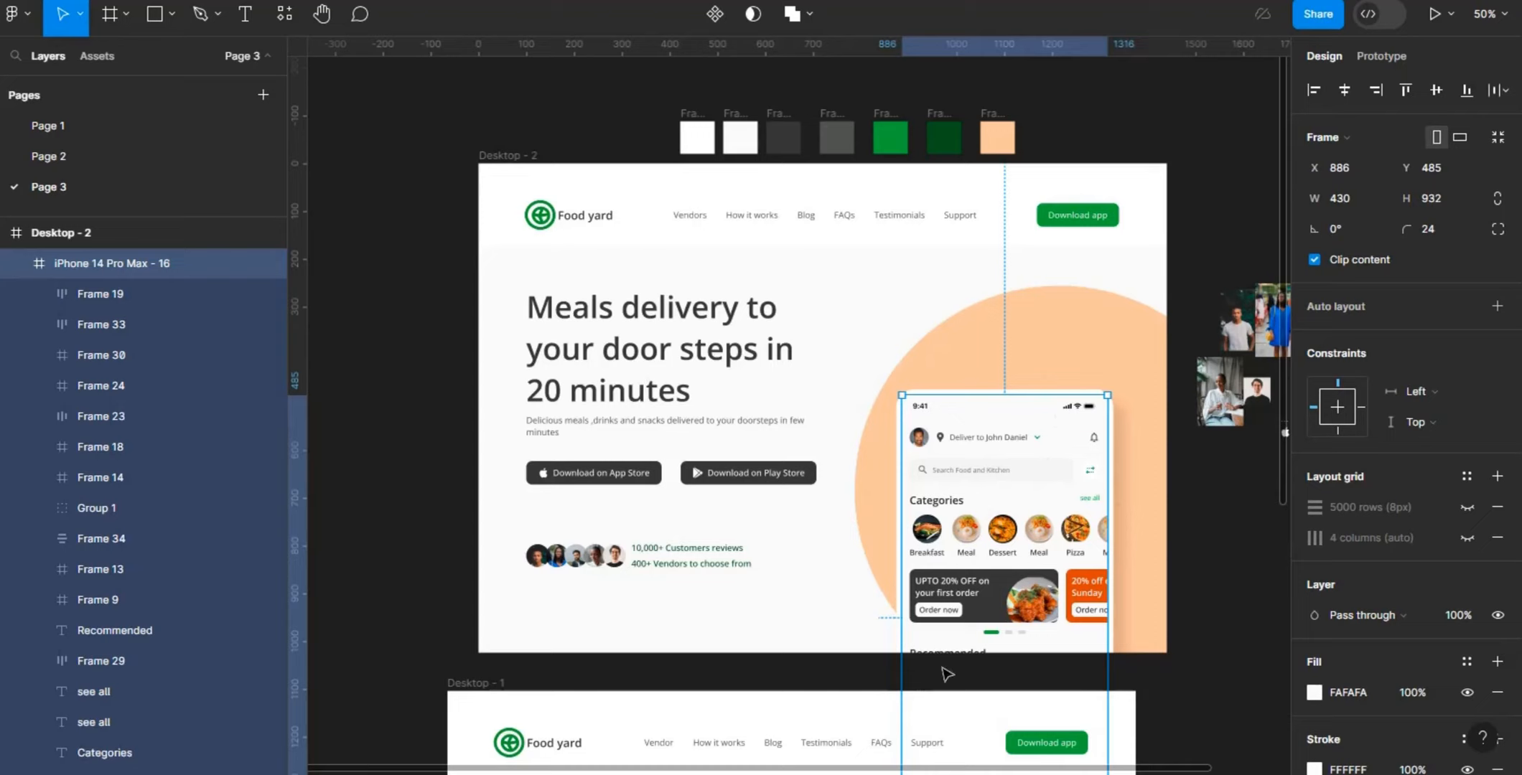
click(1203, 533)
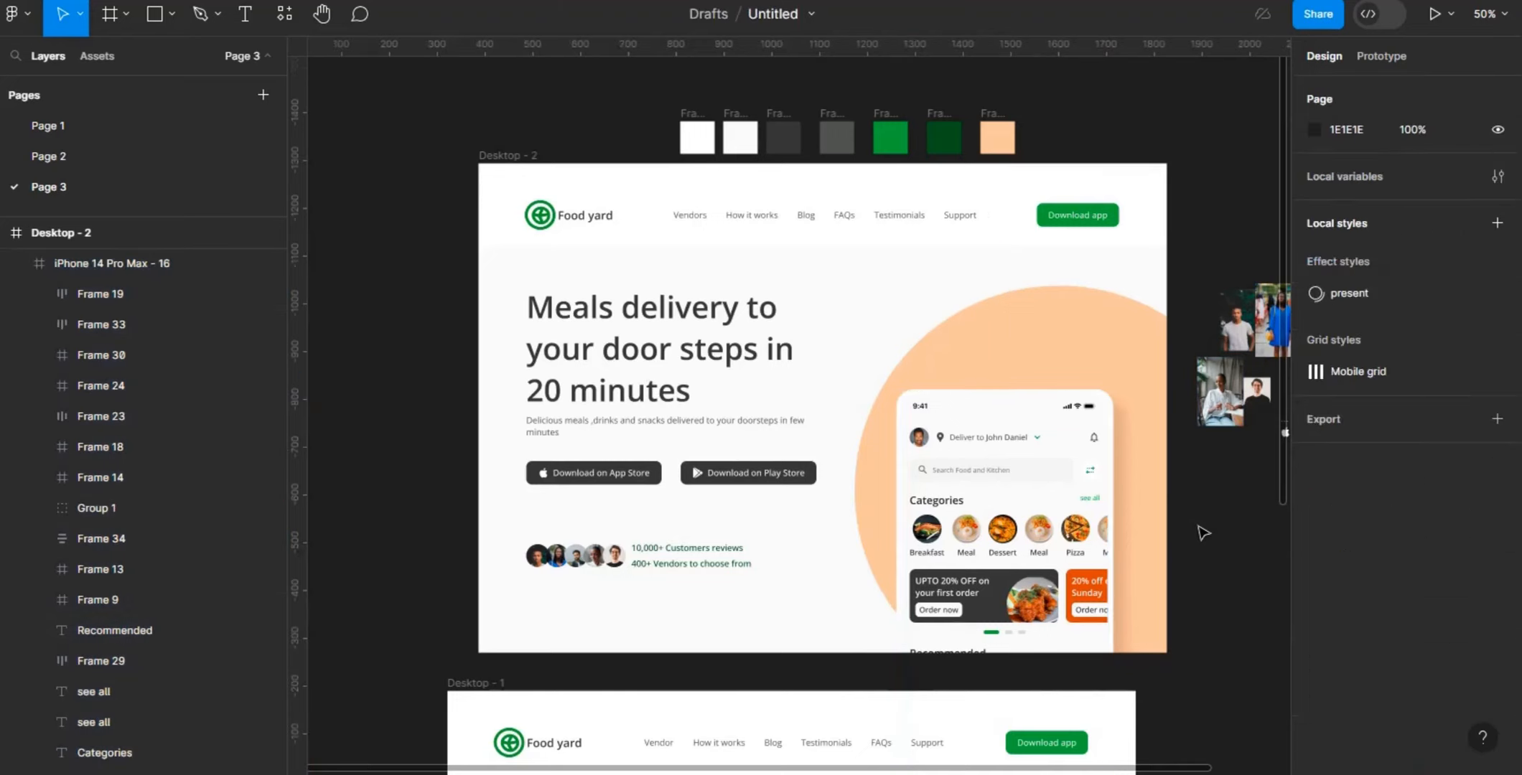